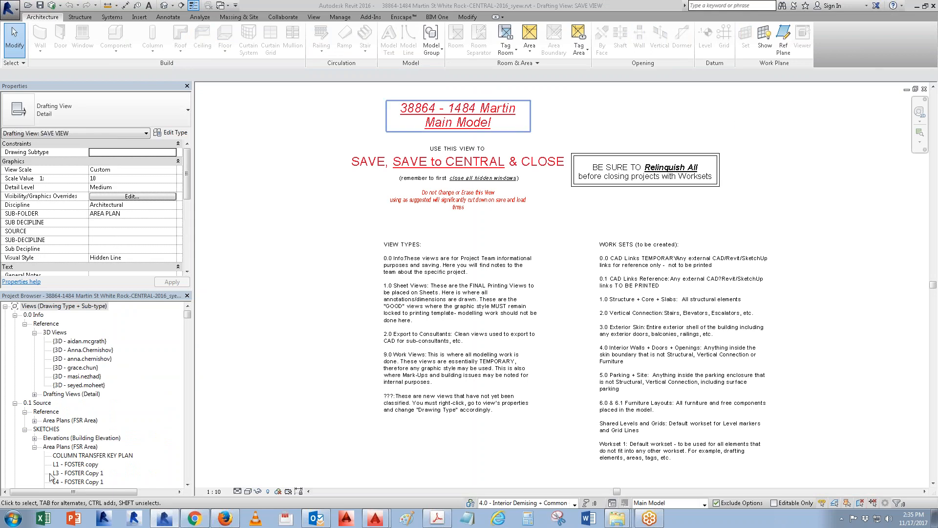
- Open the door schedule for the Tower A common areas under sheet A5.05
{"action": "left_click_drag", "start_coordinate": [187, 315], "coordinate": [186, 456]}
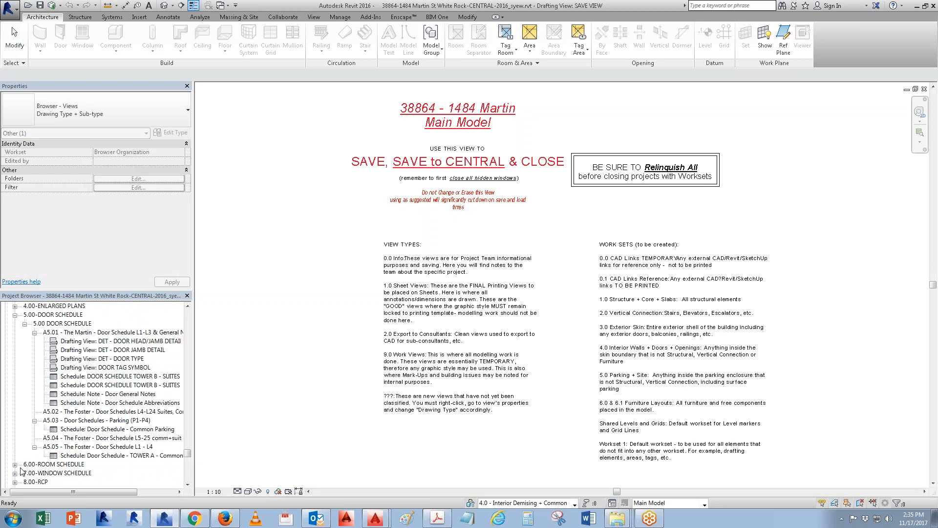
{"action": "left_click", "coordinate": [96, 455]}
{"action": "double_click", "coordinate": [94, 458]}
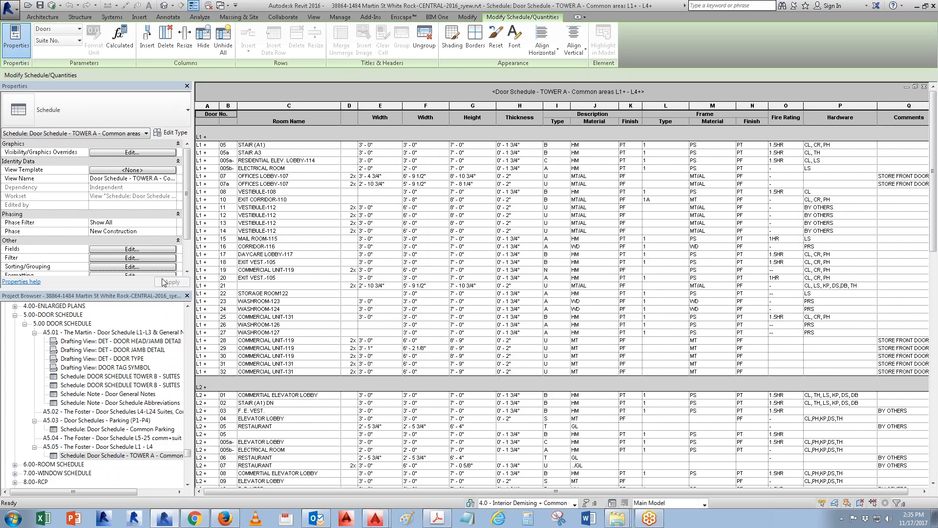
- Change the schedule's Usage Type filter condition to contains COMMON and check the listed doors through level L4
{"action": "left_click", "coordinate": [134, 249]}
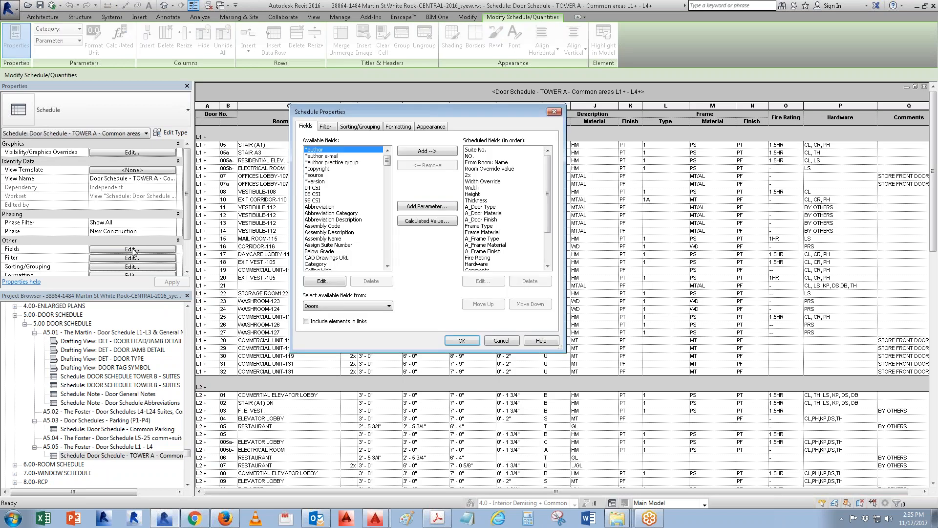
{"action": "left_click", "coordinate": [328, 127]}
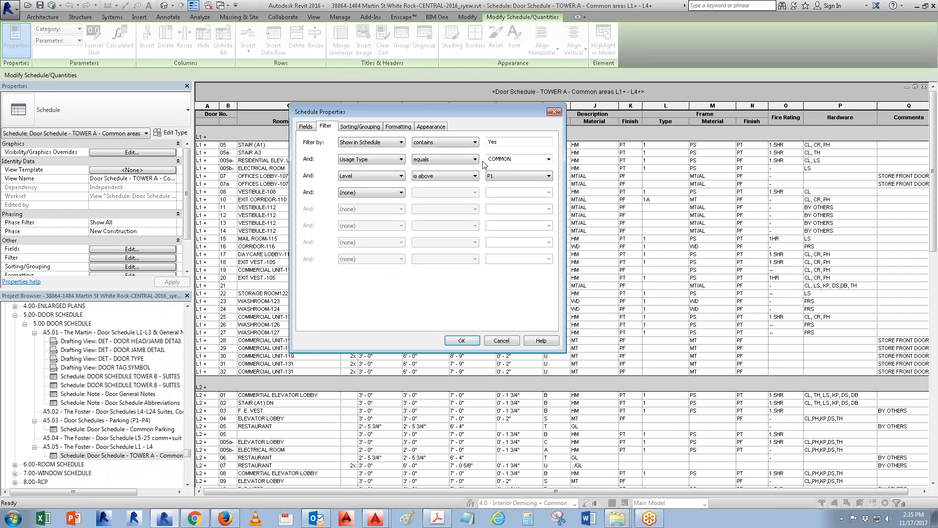
{"action": "left_click", "coordinate": [549, 160]}
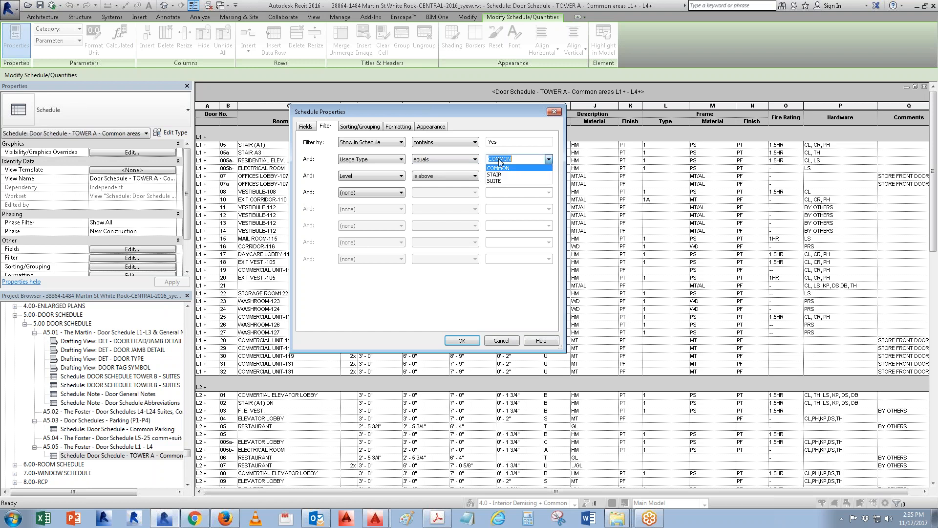
{"action": "left_click", "coordinate": [464, 160]}
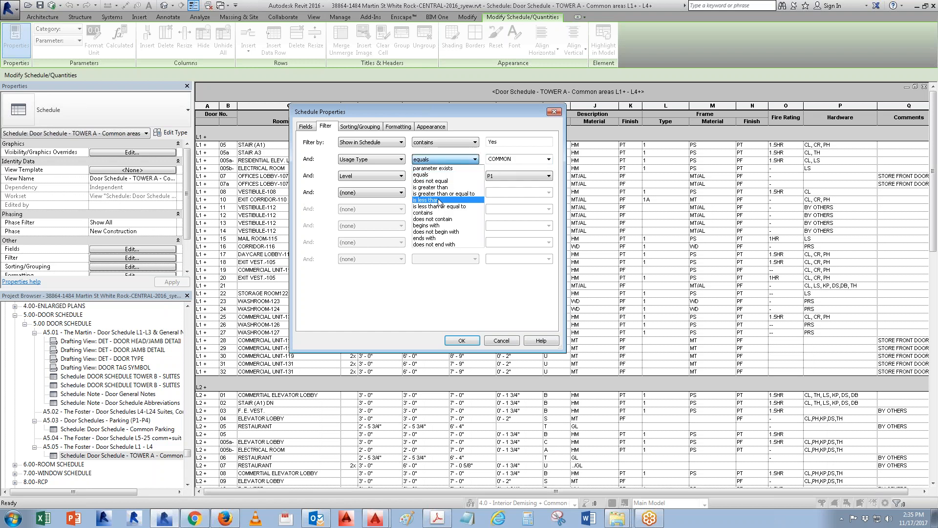
{"action": "left_click", "coordinate": [435, 213]}
{"action": "left_click", "coordinate": [500, 159]}
{"action": "type", "text": "COMMON"}
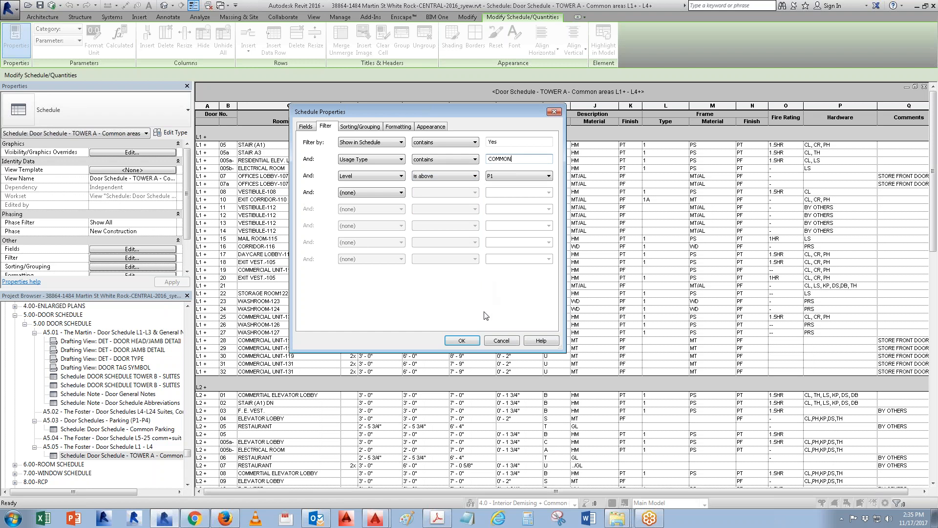
{"action": "left_click", "coordinate": [468, 338]}
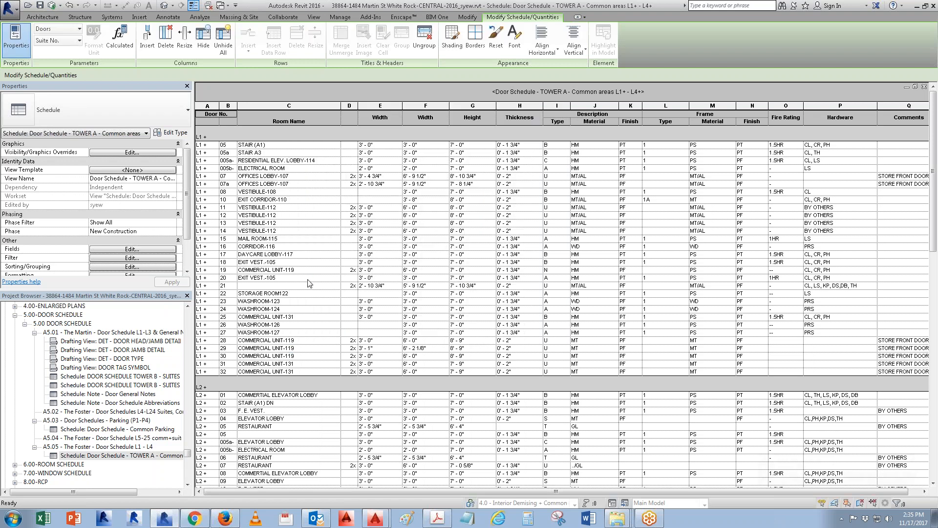
{"action": "scroll", "coordinate": [311, 308], "scroll_direction": "down", "scroll_amount": 5}
{"action": "scroll", "coordinate": [313, 325], "scroll_direction": "down", "scroll_amount": 13}
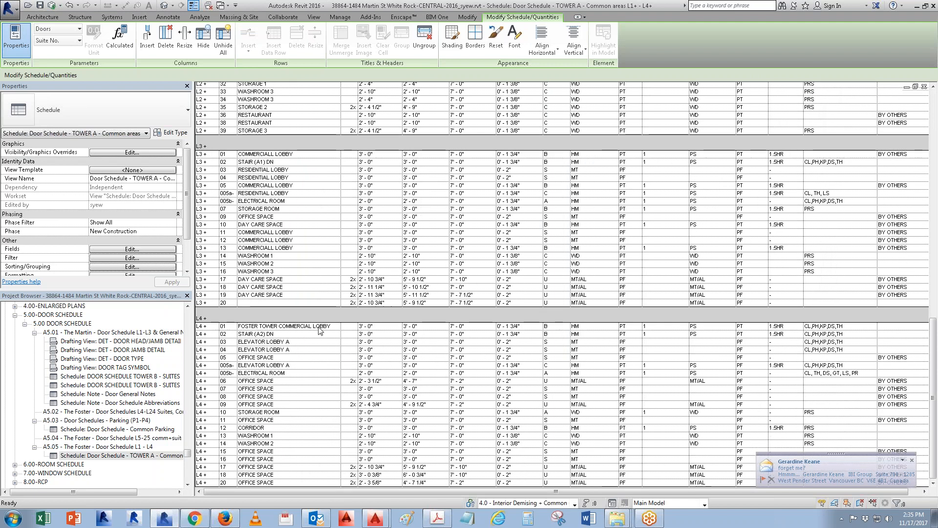
- Reply to the incoming "forget me?" e-mail with "Soory I am on 7th come and join us for donuts" and close the message
{"action": "left_click", "coordinate": [808, 477]}
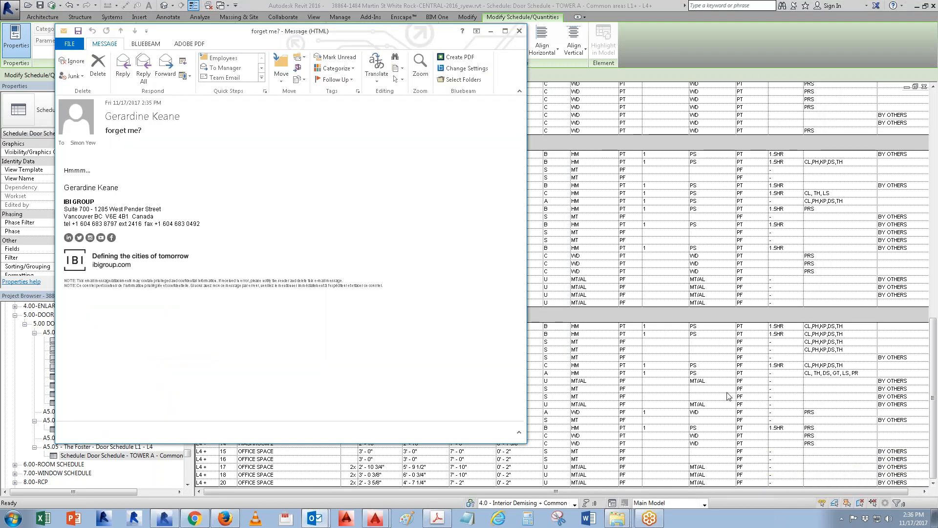
{"action": "left_click", "coordinate": [143, 67]}
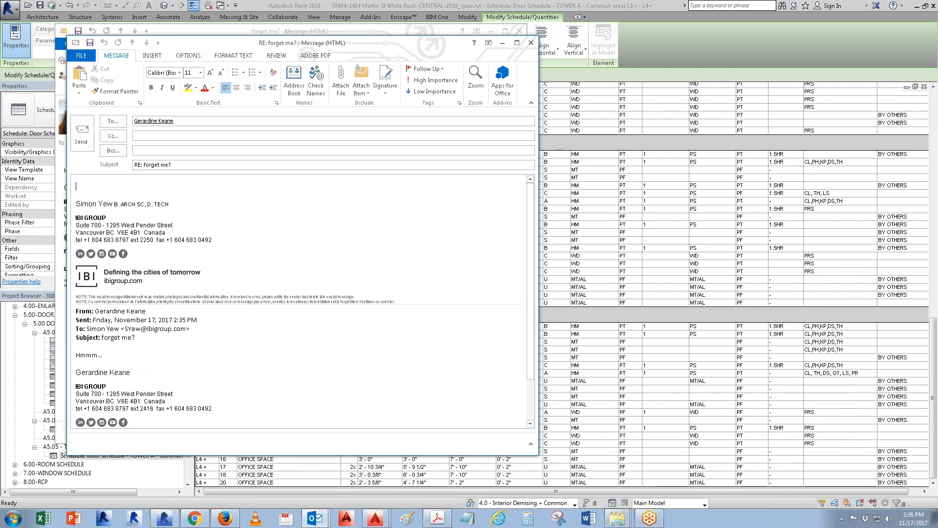
{"action": "type", "text": "so"}
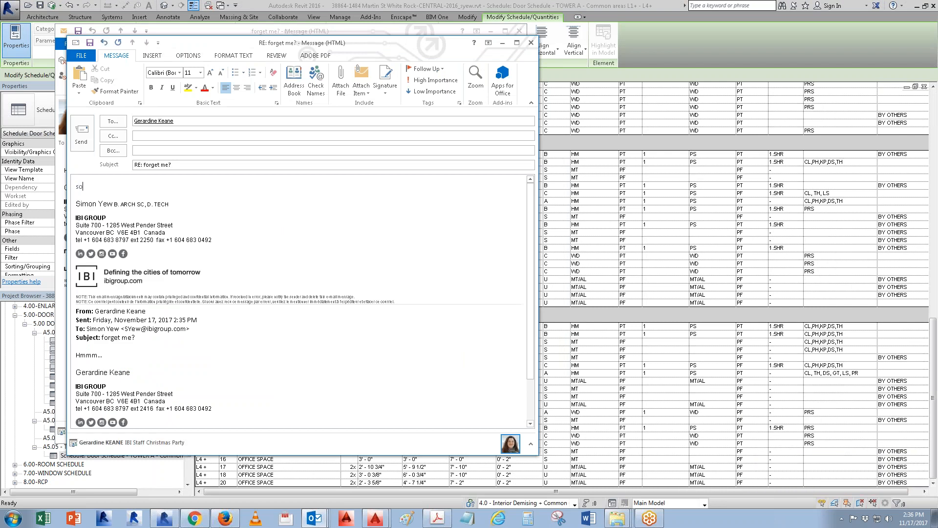
{"action": "type", "text": "ory I am on 7th c"}
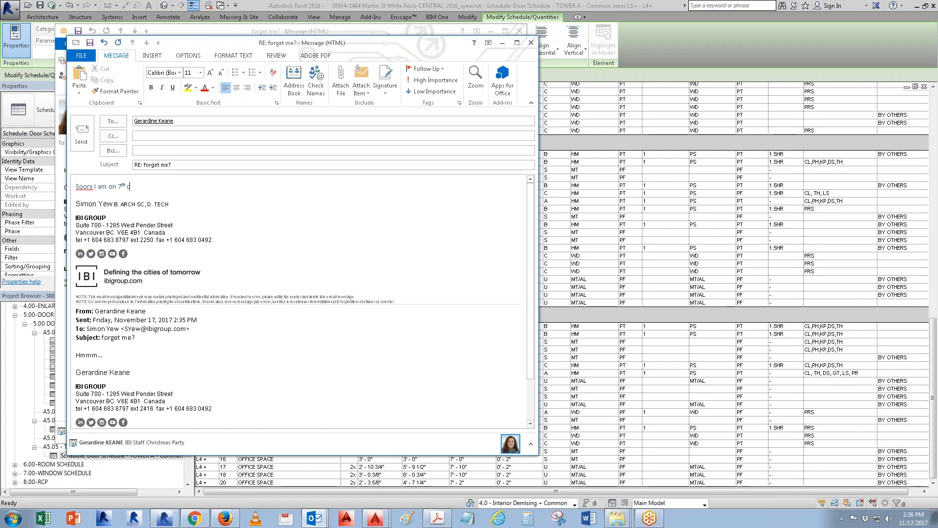
{"action": "type", "text": "ome and join"}
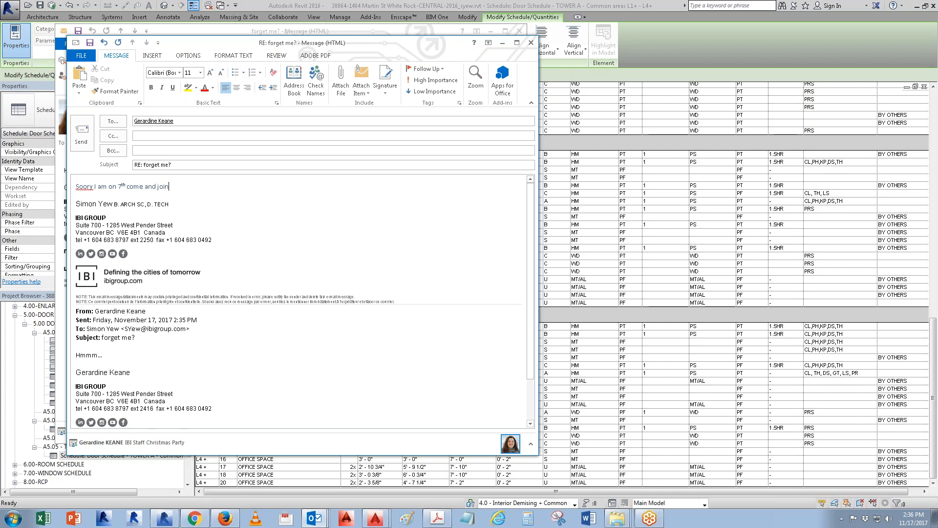
{"action": "type", "text": " us for donus"}
{"action": "key", "text": "BackSpace"}
{"action": "type", "text": "ts"}
{"action": "left_click", "coordinate": [81, 133]}
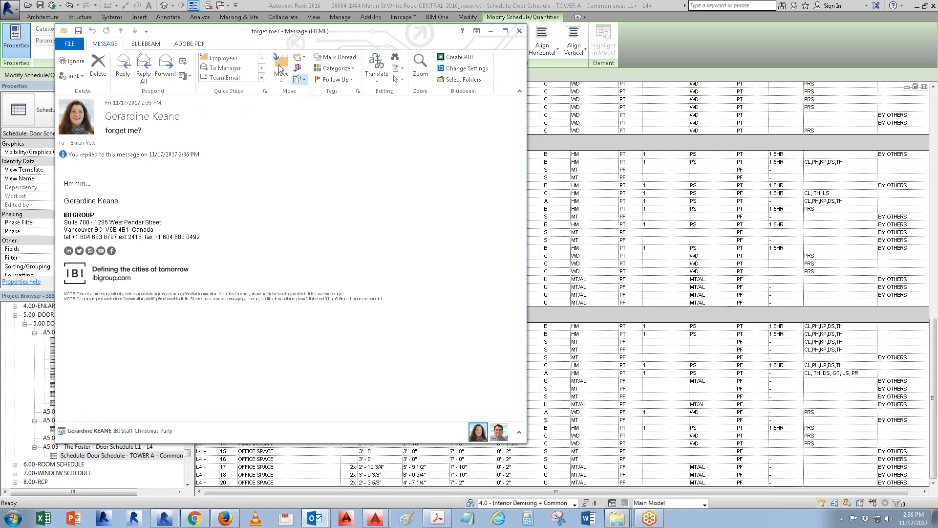
{"action": "left_click", "coordinate": [519, 31]}
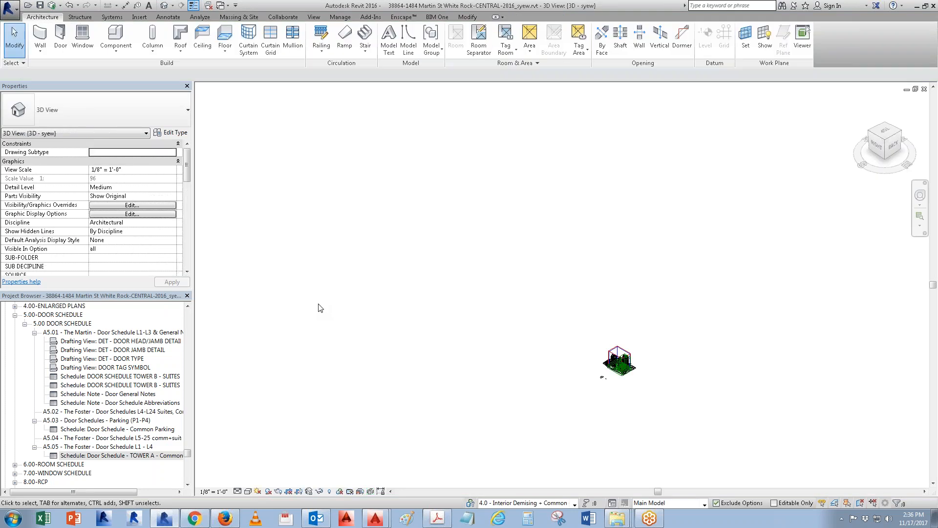
- Hide every model category except Doors in the 3D view
{"action": "key", "text": "v"}
{"action": "key", "text": "g"}
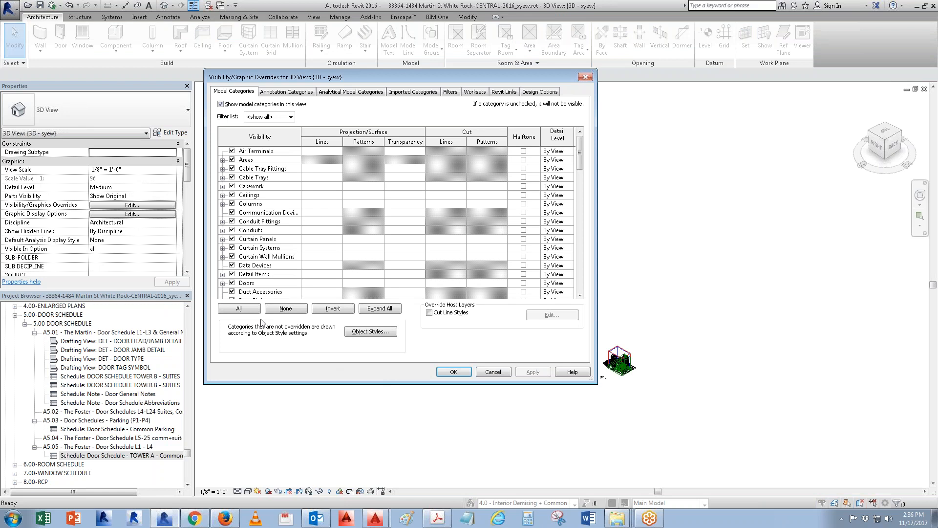
{"action": "left_click", "coordinate": [239, 308]}
{"action": "left_click", "coordinate": [233, 244]}
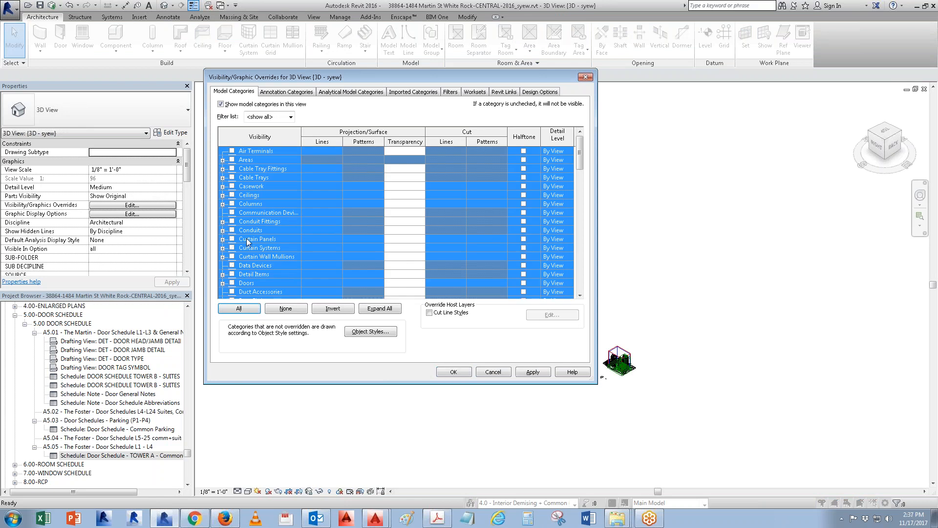
{"action": "left_click", "coordinate": [248, 240]}
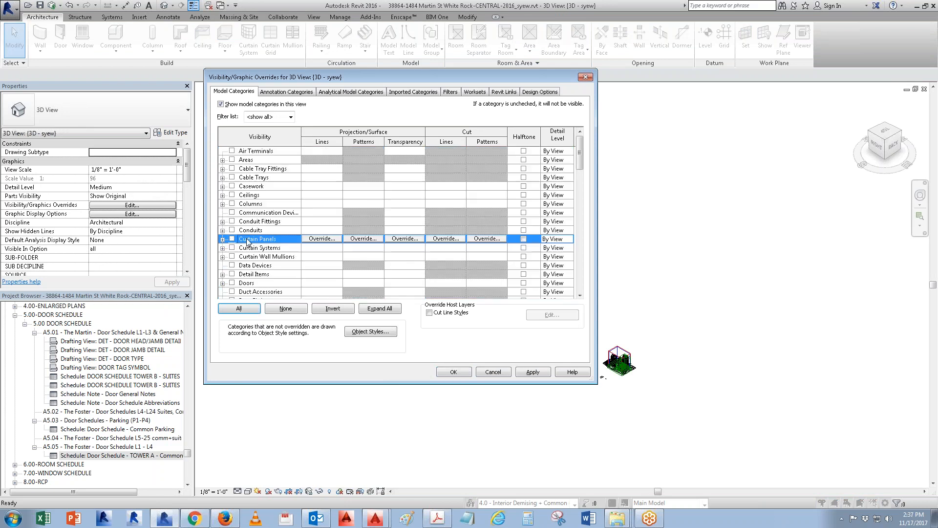
{"action": "left_click", "coordinate": [234, 284]}
{"action": "left_click", "coordinate": [445, 372]}
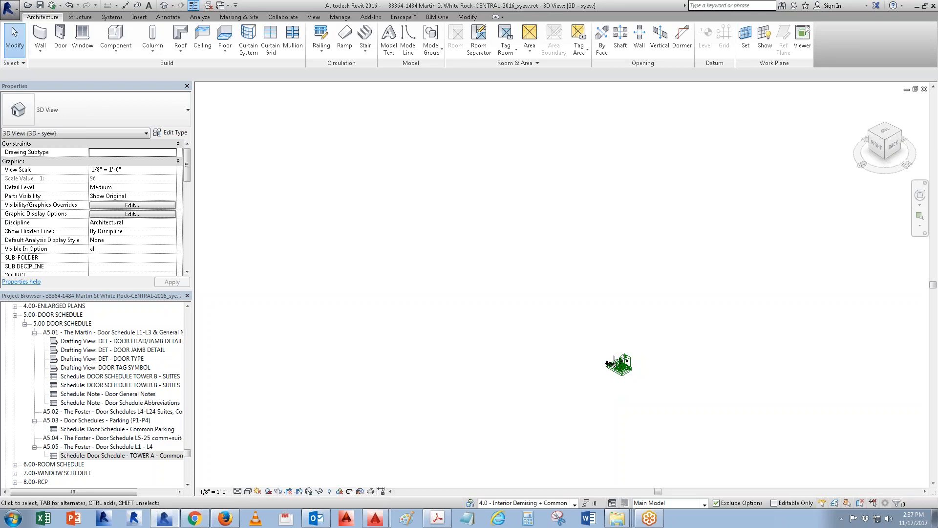
- Turn off the visibility of all Revit links and the annotation categories in the 3D view
{"action": "scroll", "coordinate": [609, 362], "scroll_direction": "up", "scroll_amount": 5}
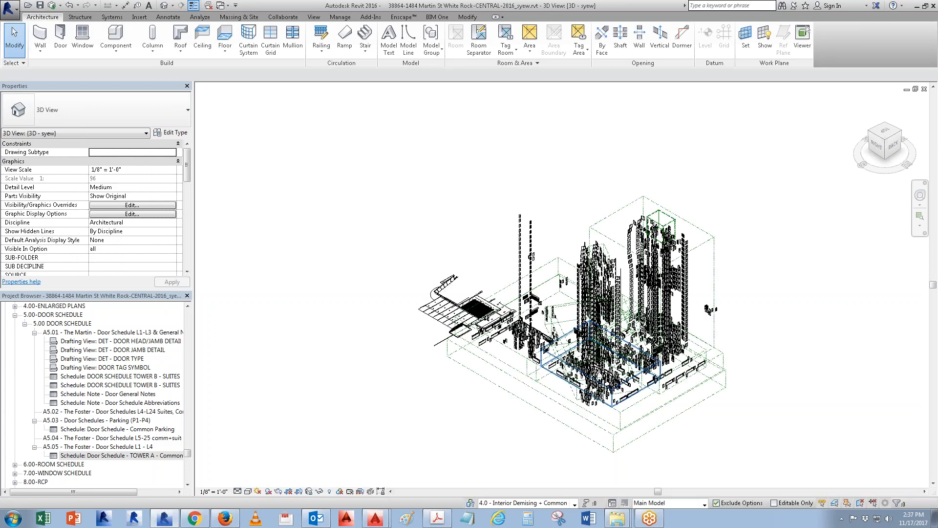
{"action": "scroll", "coordinate": [672, 370], "scroll_direction": "up", "scroll_amount": 3}
{"action": "key", "text": "v"}
{"action": "key", "text": "v"}
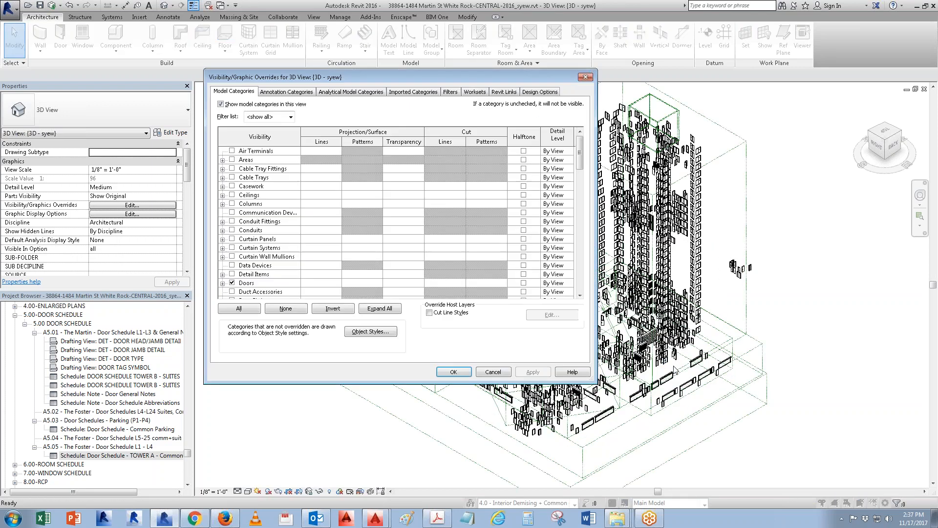
{"action": "left_click", "coordinate": [507, 92]}
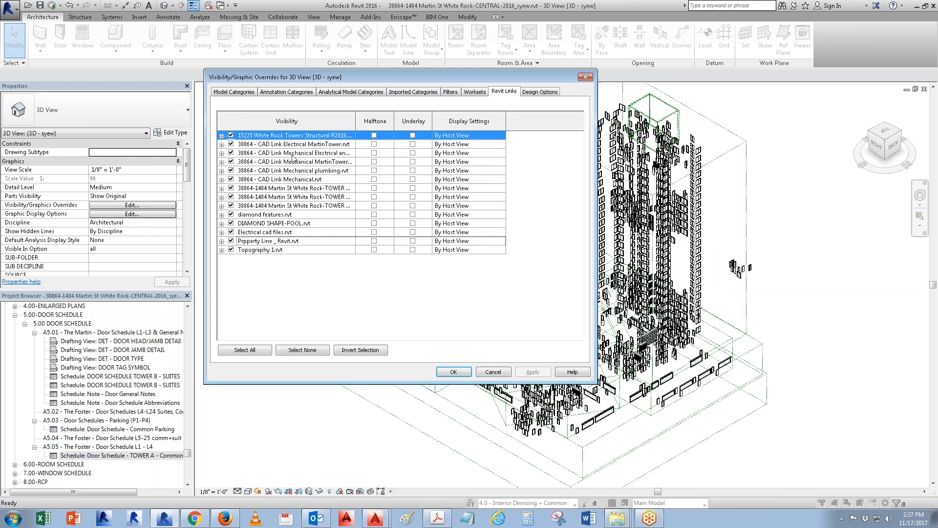
{"action": "left_click", "coordinate": [271, 250]}
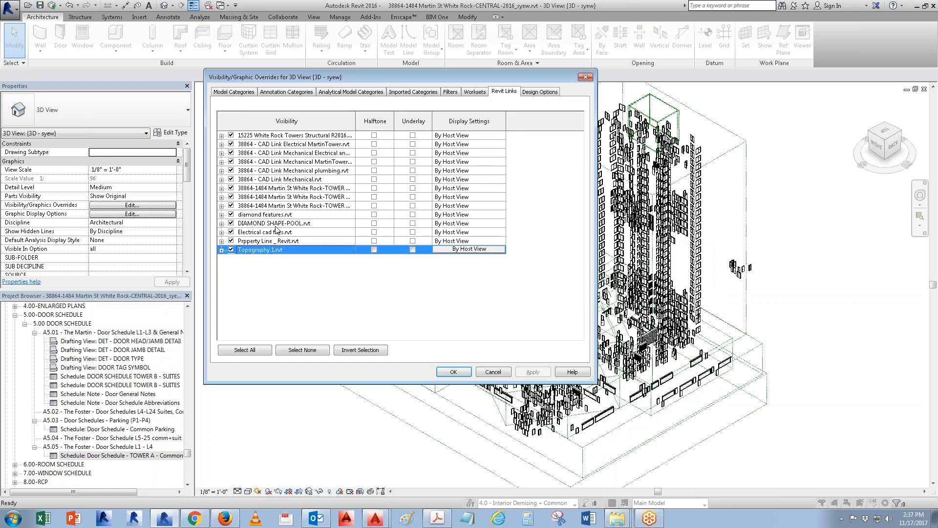
{"action": "left_click", "coordinate": [262, 137], "text": "shift"}
{"action": "left_click", "coordinate": [231, 144]}
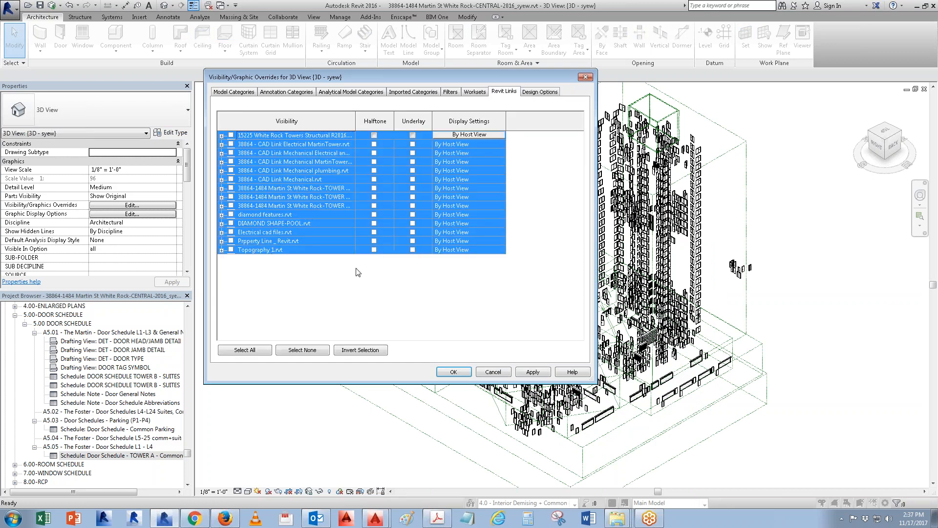
{"action": "left_click", "coordinate": [286, 91]}
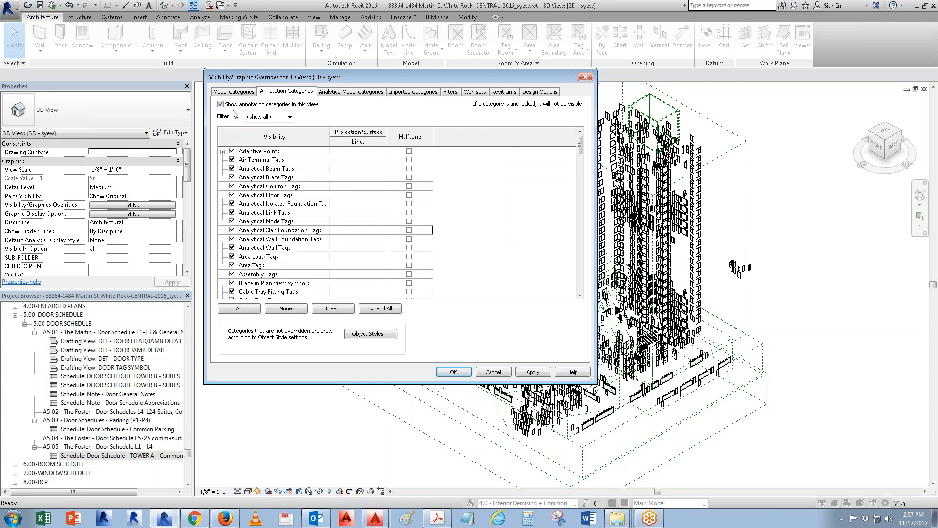
{"action": "left_click", "coordinate": [453, 372]}
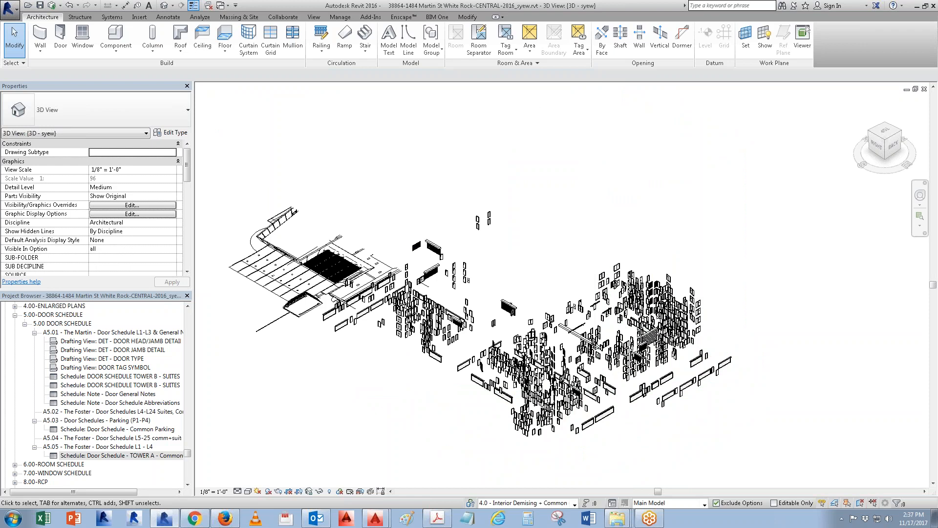
- Create a new rule-based view filter named DOOR - COMMON for the 3D view
{"action": "key", "text": "v"}
{"action": "key", "text": "g"}
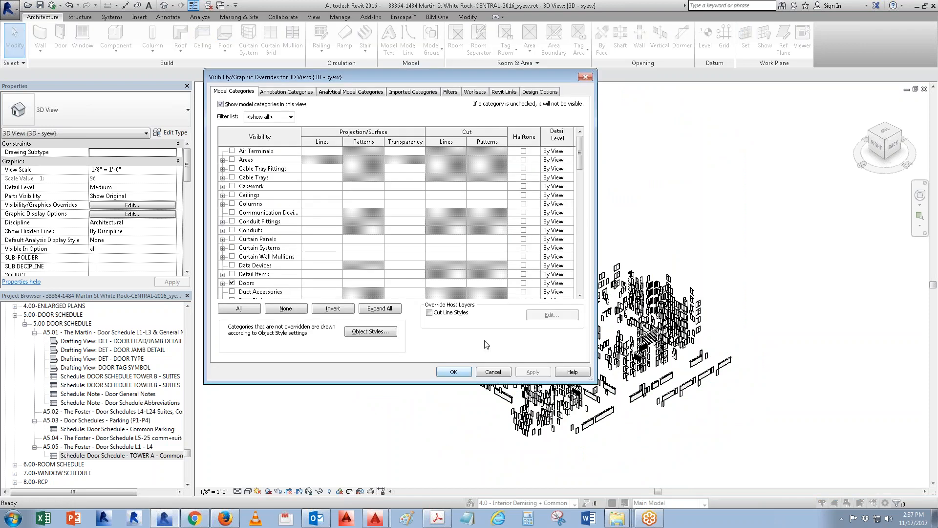
{"action": "left_click_drag", "start_coordinate": [477, 78], "coordinate": [524, 119]}
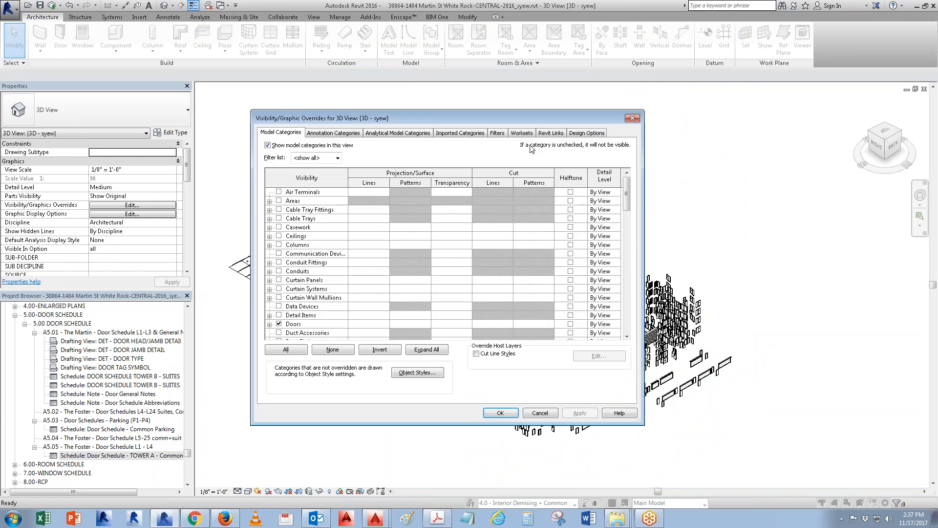
{"action": "left_click", "coordinate": [503, 132]}
{"action": "left_click", "coordinate": [292, 334]}
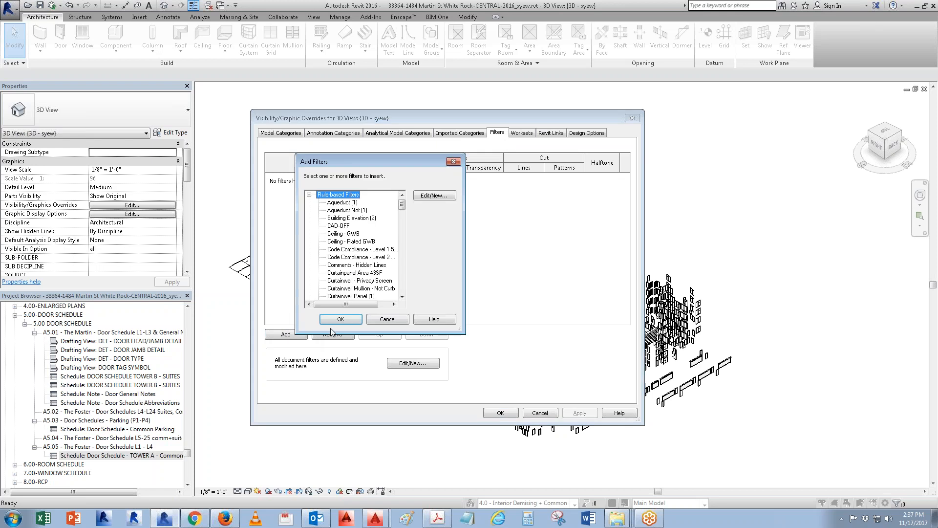
{"action": "left_click", "coordinate": [431, 199]}
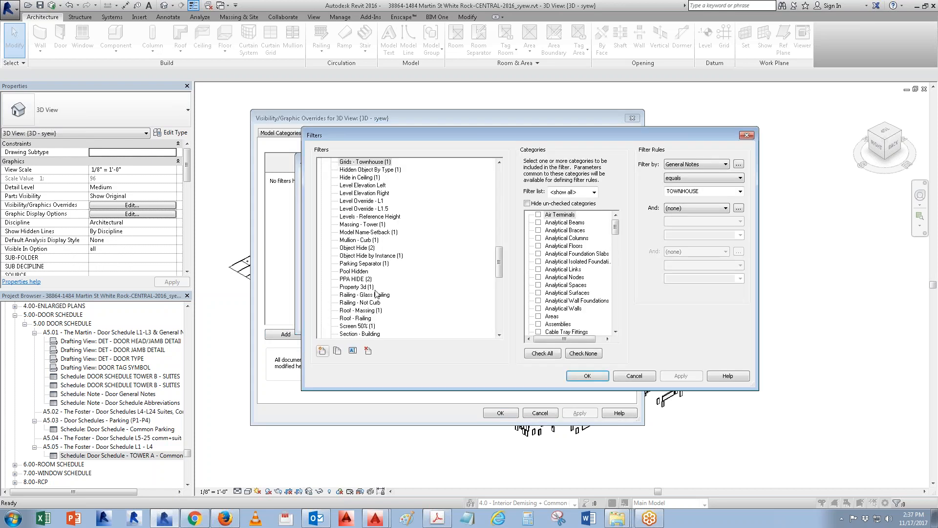
{"action": "left_click", "coordinate": [322, 351]}
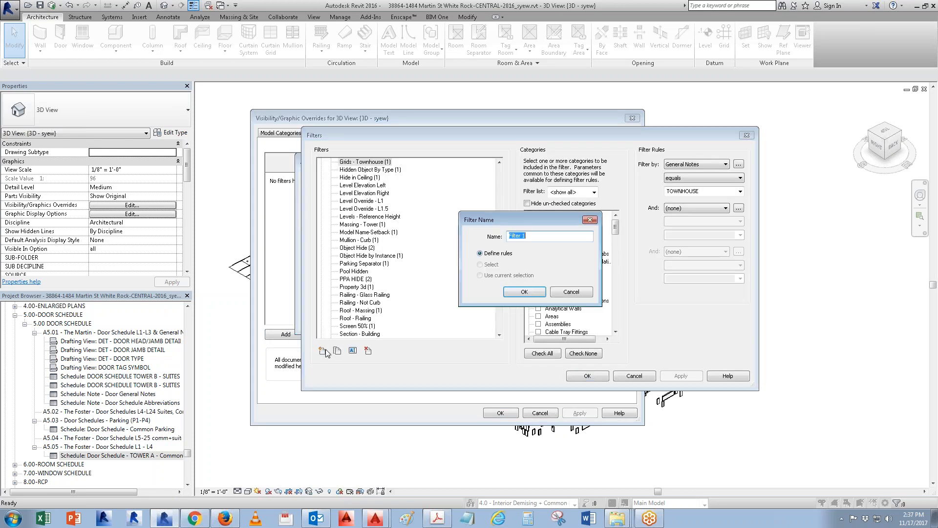
{"action": "type", "text": "DOOR - COMMON"}
{"action": "key", "text": "Return"}
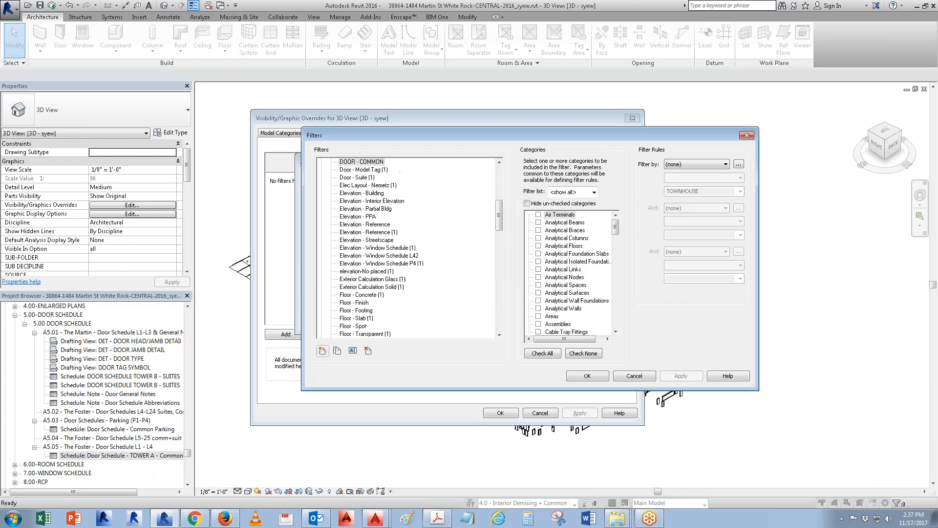
- Apply the DOOR - COMMON filter to the Doors category with the rule Usage Type equals COMMON
{"action": "left_click", "coordinate": [556, 255]}
{"action": "key", "text": "d"}
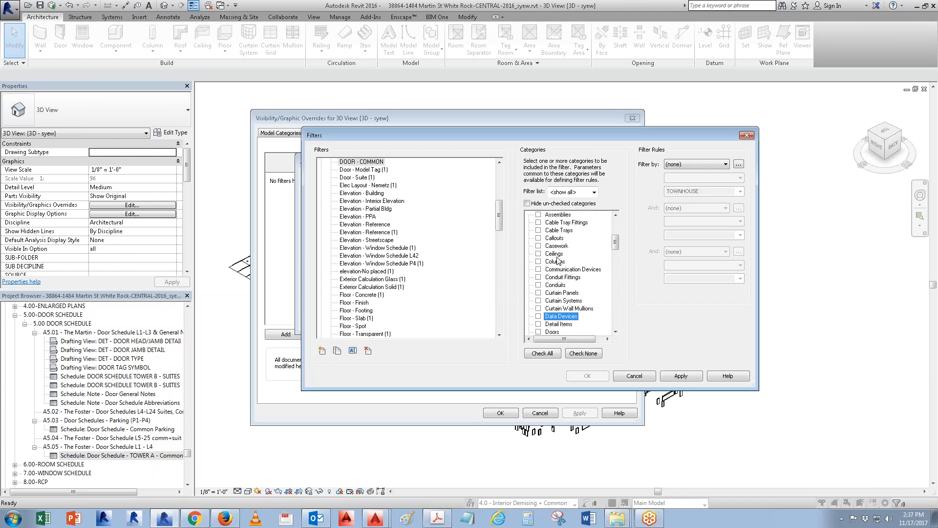
{"action": "left_click", "coordinate": [538, 331]}
{"action": "left_click", "coordinate": [689, 166]}
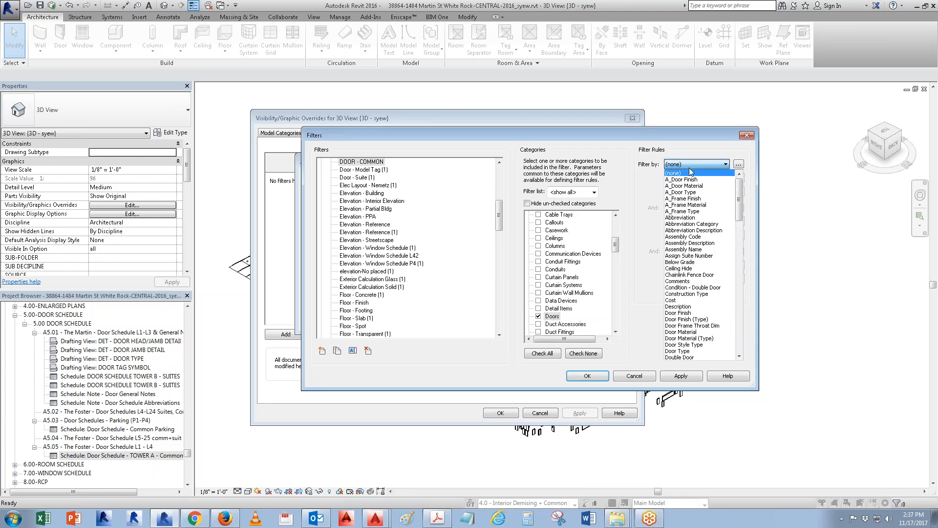
{"action": "key", "text": "u"}
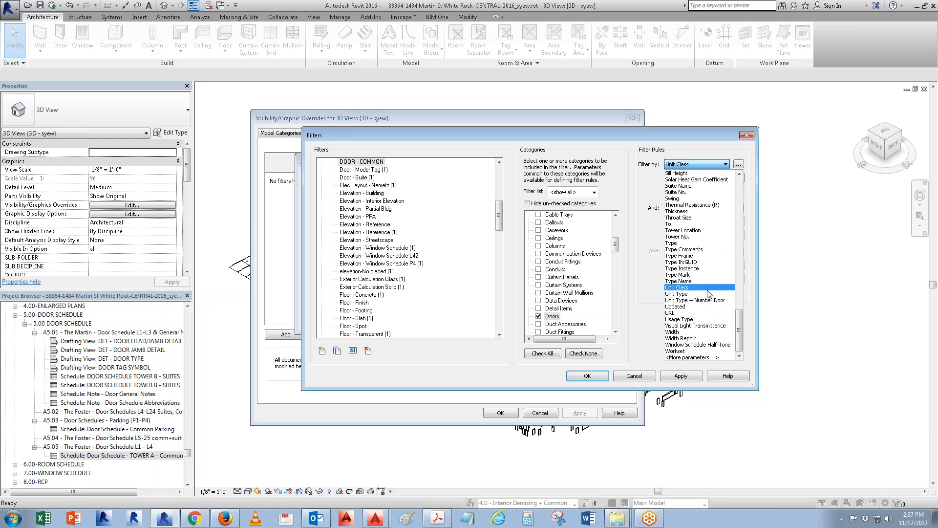
{"action": "scroll", "coordinate": [709, 293], "scroll_direction": "up", "scroll_amount": 2}
{"action": "scroll", "coordinate": [709, 293], "scroll_direction": "down", "scroll_amount": 2}
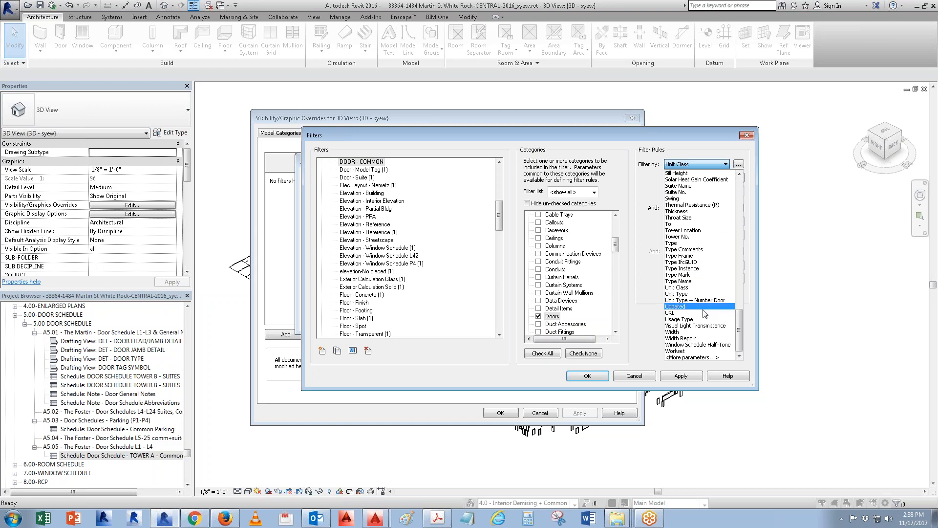
{"action": "left_click", "coordinate": [705, 319]}
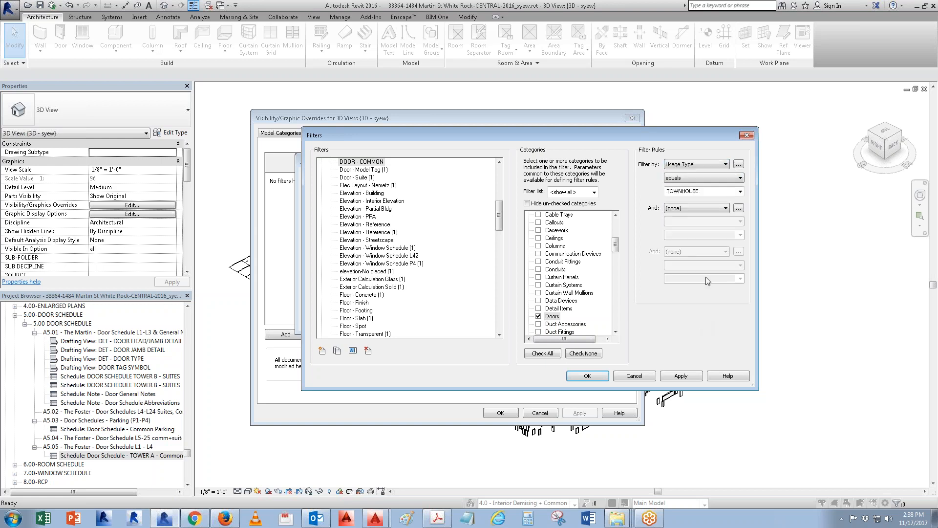
{"action": "left_click", "coordinate": [740, 191]}
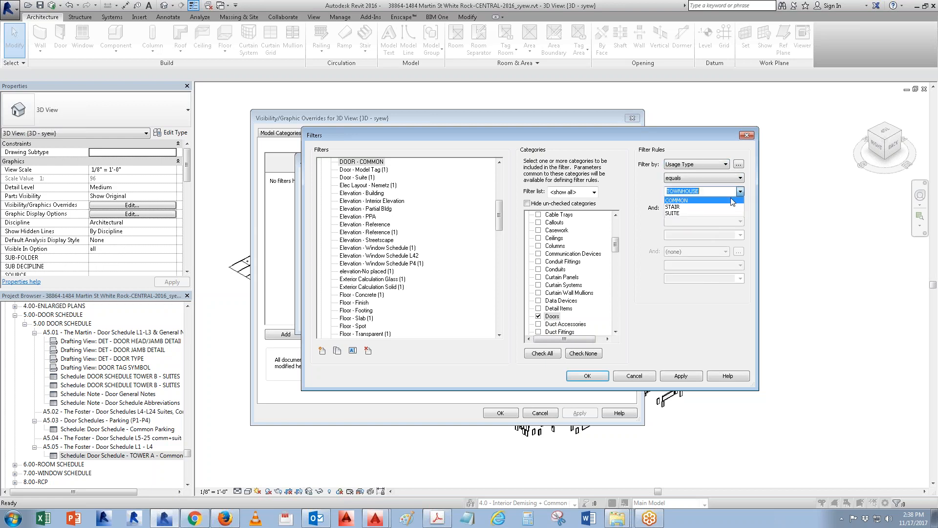
{"action": "left_click", "coordinate": [702, 200]}
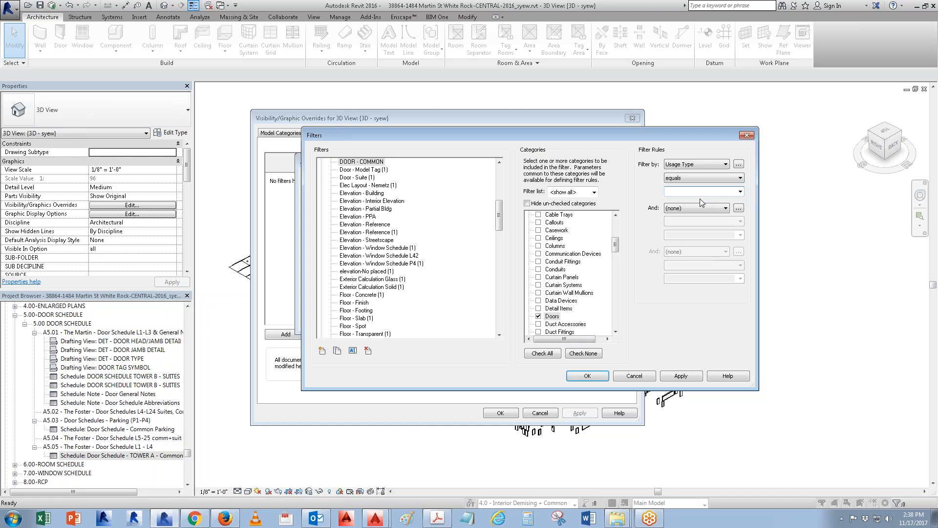
{"action": "left_click", "coordinate": [589, 375]}
- Reopen the filter definitions and change the DOOR - COMMON rule's operator to contains
{"action": "left_click", "coordinate": [435, 195]}
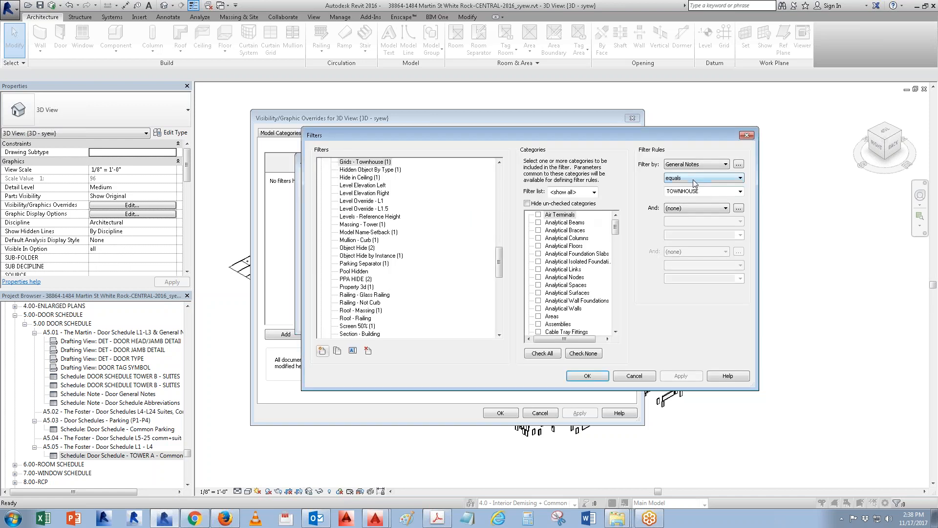
{"action": "left_click_drag", "start_coordinate": [499, 265], "coordinate": [493, 215]}
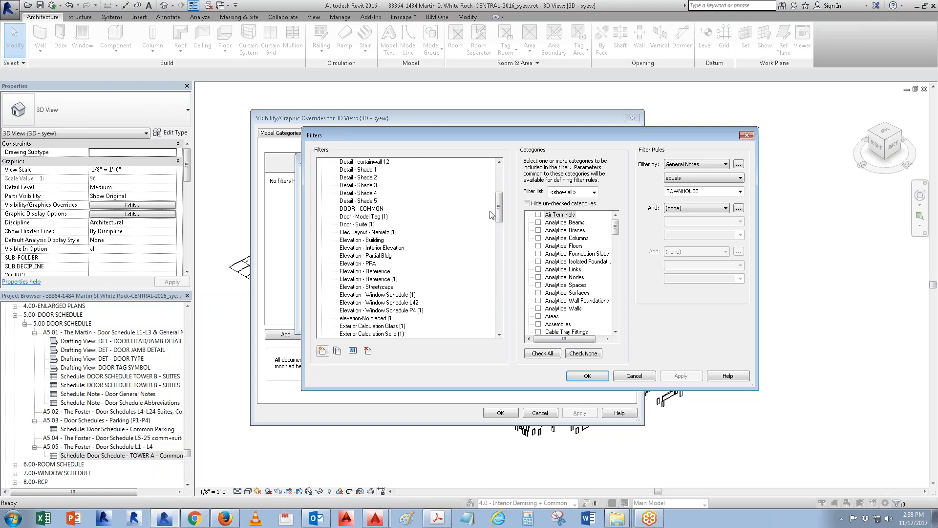
{"action": "left_click", "coordinate": [369, 209]}
{"action": "left_click", "coordinate": [687, 178]}
{"action": "left_click", "coordinate": [686, 231]}
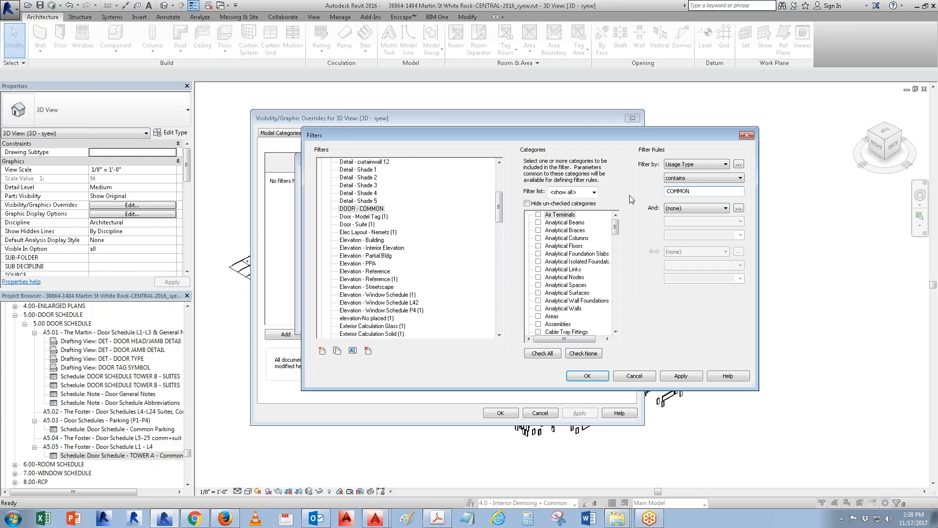
- Duplicate the DOOR - COMMON filter and rename the copy DOOR - SUITE
{"action": "right_click", "coordinate": [373, 209]}
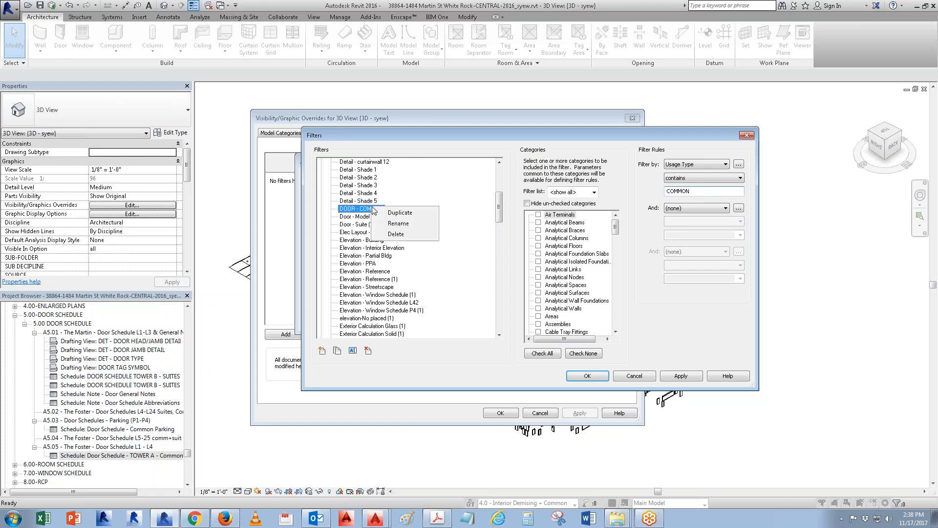
{"action": "left_click", "coordinate": [399, 213]}
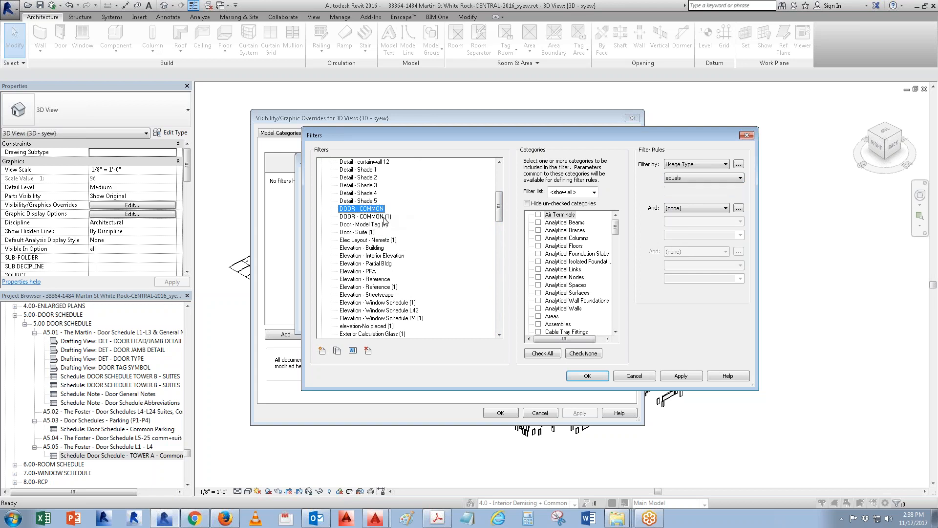
{"action": "right_click", "coordinate": [390, 219]}
{"action": "left_click", "coordinate": [413, 235]}
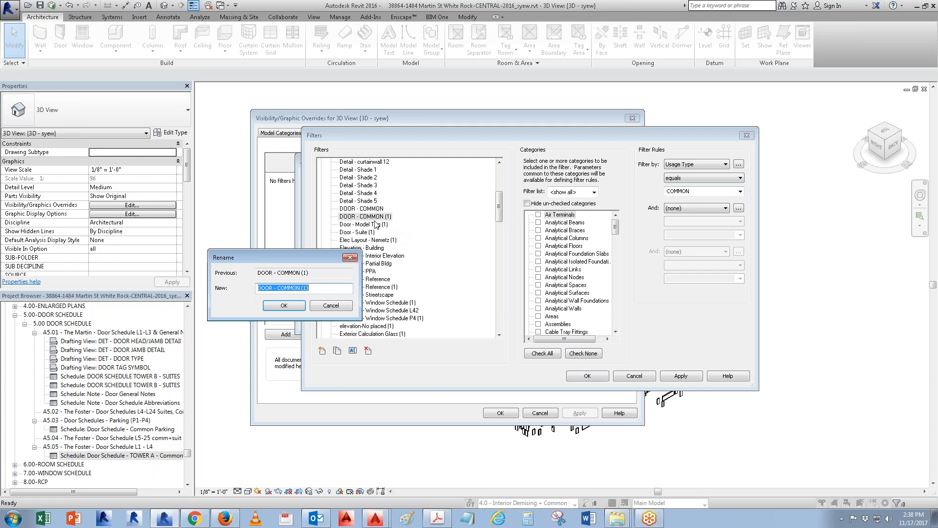
{"action": "left_click", "coordinate": [279, 288]}
{"action": "key", "text": "shift+End"}
{"action": "type", "text": "su"}
{"action": "key", "text": "Return"}
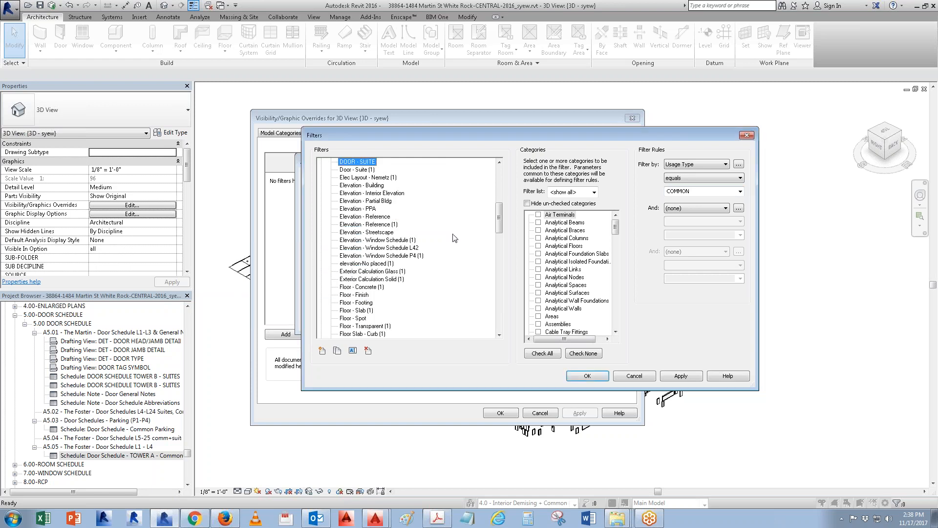
- Set the DOOR - SUITE filter's rule to Usage Type contains SUITE and accept the filter definitions
{"action": "left_click", "coordinate": [322, 351]}
{"action": "left_click", "coordinate": [571, 292]}
{"action": "left_click", "coordinate": [365, 162]}
{"action": "left_click", "coordinate": [693, 194]}
{"action": "left_click", "coordinate": [696, 178]}
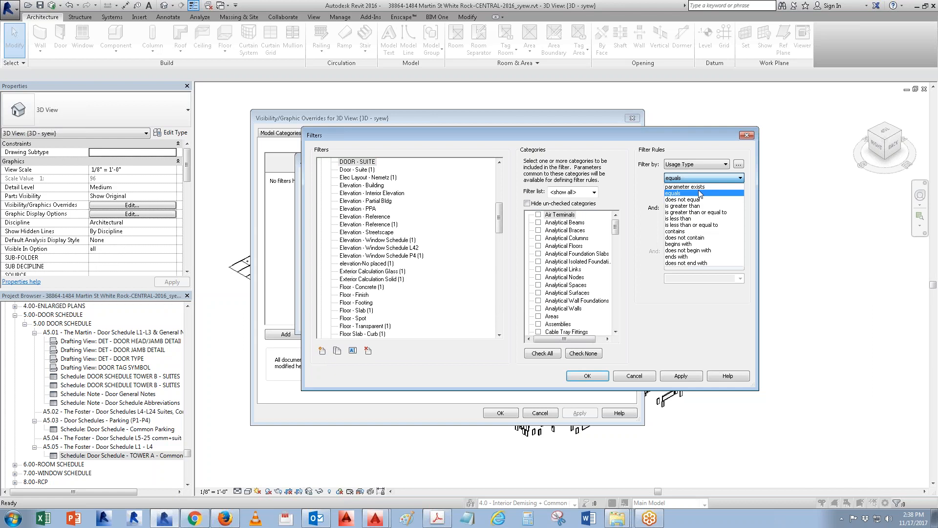
{"action": "left_click", "coordinate": [679, 231]}
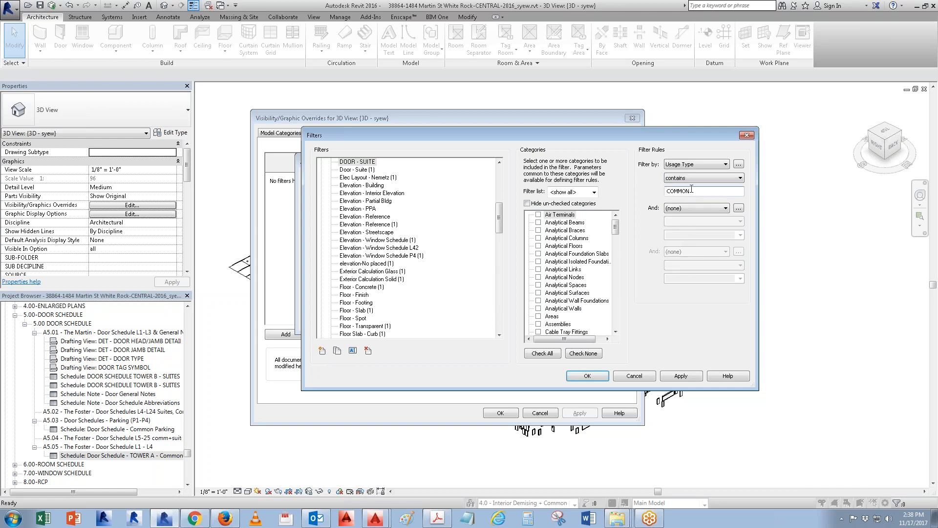
{"action": "left_click", "coordinate": [703, 178]}
{"action": "left_click", "coordinate": [703, 178]}
{"action": "left_click", "coordinate": [707, 192]}
{"action": "type", "text": "sui"}
{"action": "key", "text": "Return"}
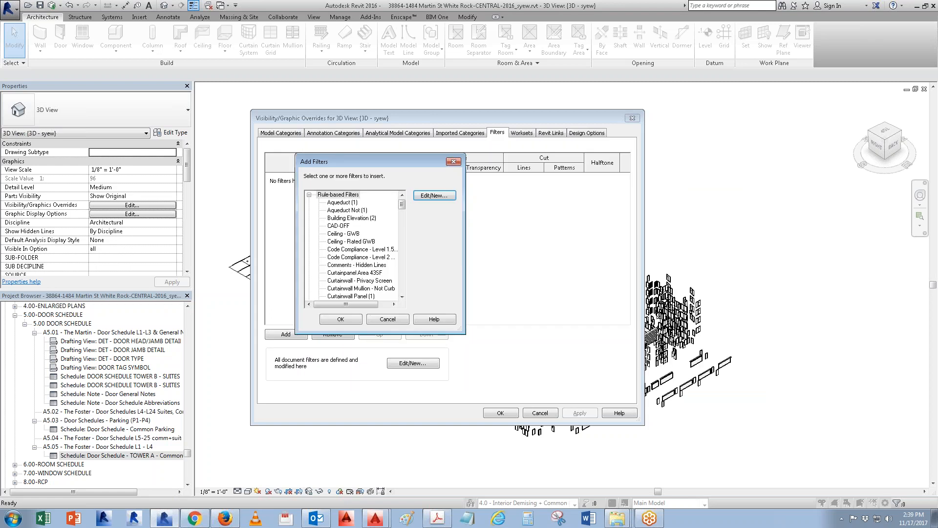
- Compare the door filters' rules, then change the existing Door - Suite (1) filter's operator to contains and apply it
{"action": "left_click", "coordinate": [434, 196]}
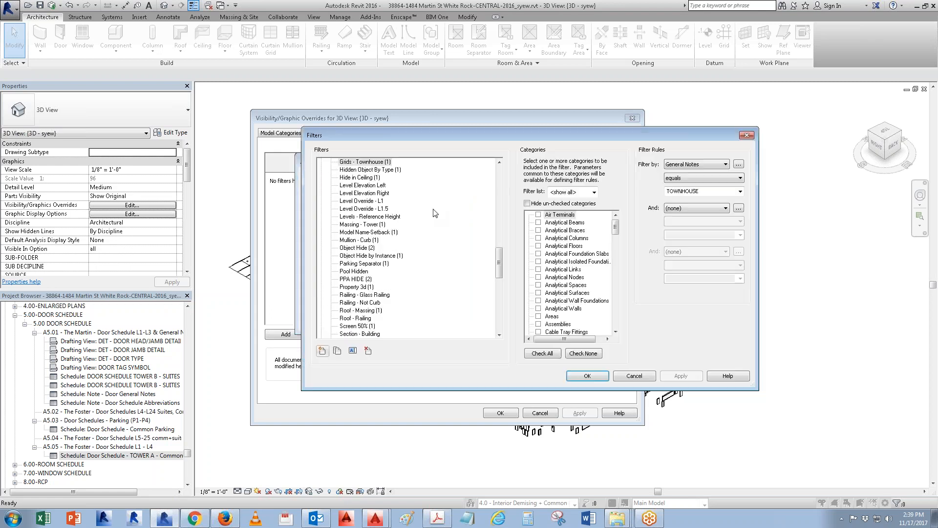
{"action": "left_click", "coordinate": [500, 269]}
{"action": "left_click_drag", "start_coordinate": [499, 269], "coordinate": [502, 208]}
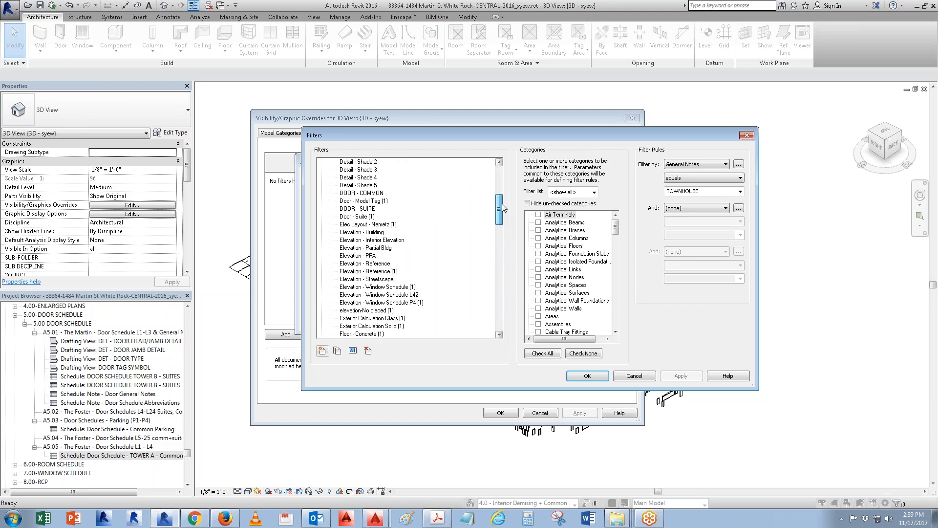
{"action": "left_click", "coordinate": [364, 210]}
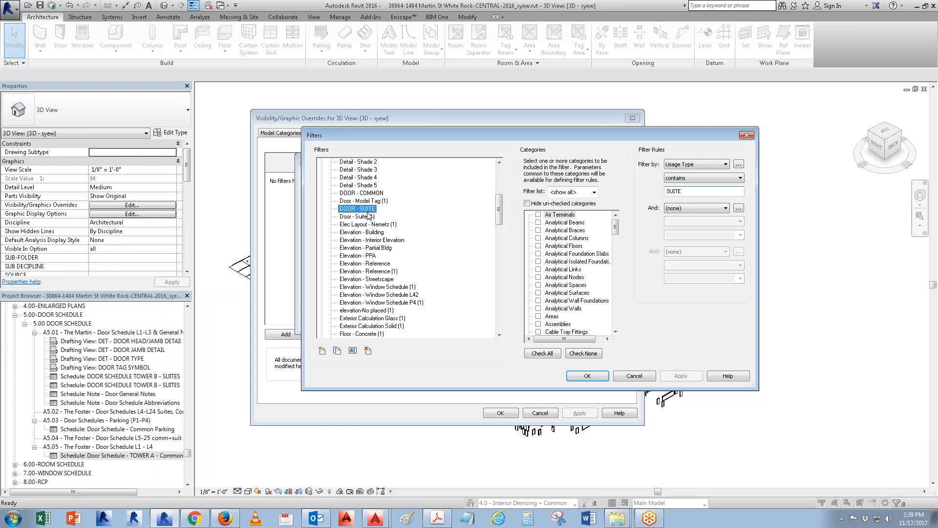
{"action": "left_click", "coordinate": [374, 217]}
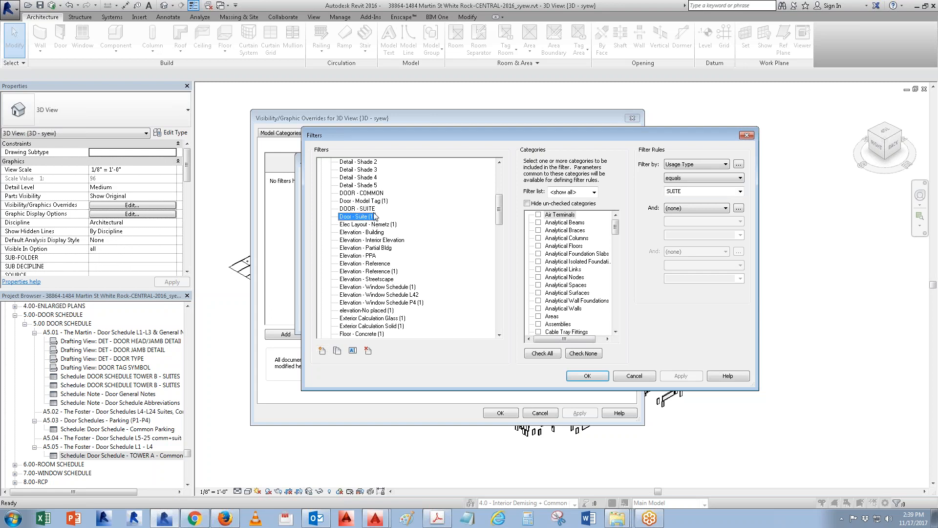
{"action": "left_click", "coordinate": [374, 194]}
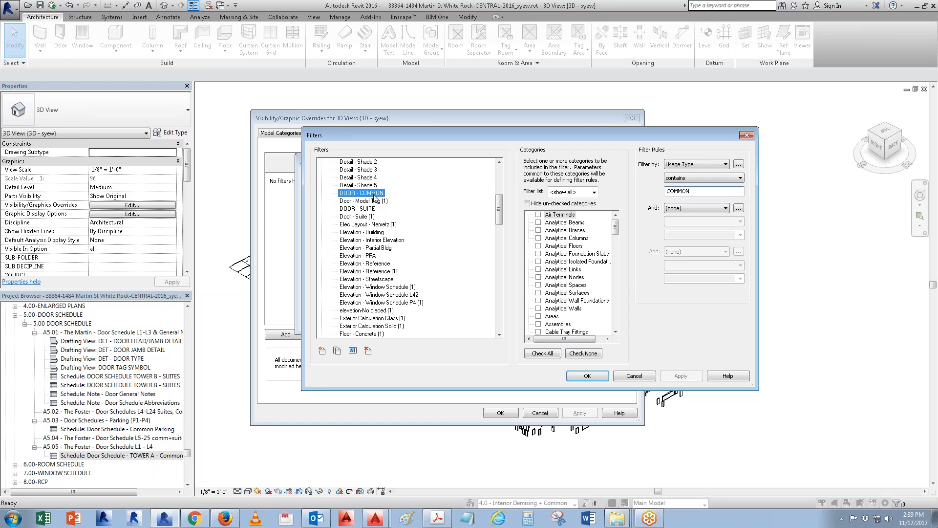
{"action": "right_click", "coordinate": [369, 218]}
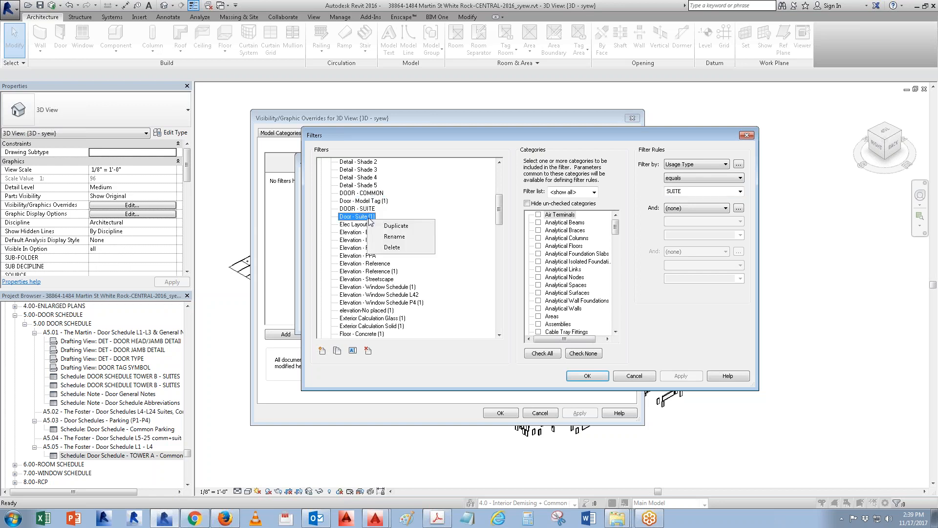
{"action": "left_click", "coordinate": [711, 177]}
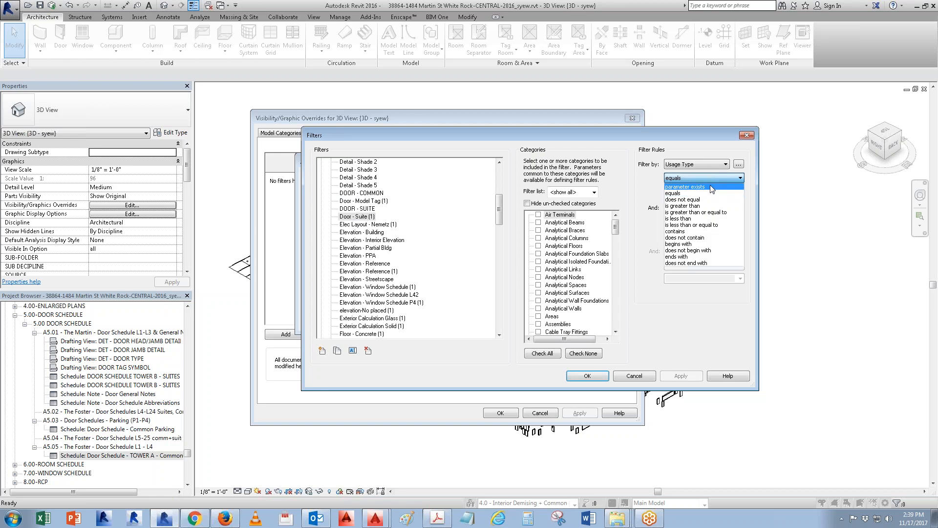
{"action": "left_click", "coordinate": [682, 232]}
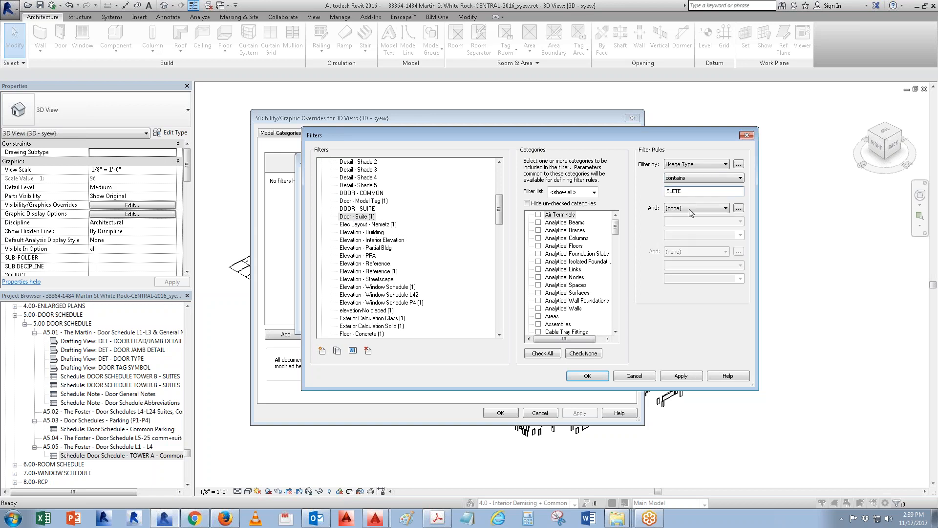
{"action": "left_click", "coordinate": [686, 377]}
- Rename the DOOR - SUITE filter to DOOR - STAIR
{"action": "left_click", "coordinate": [370, 210]}
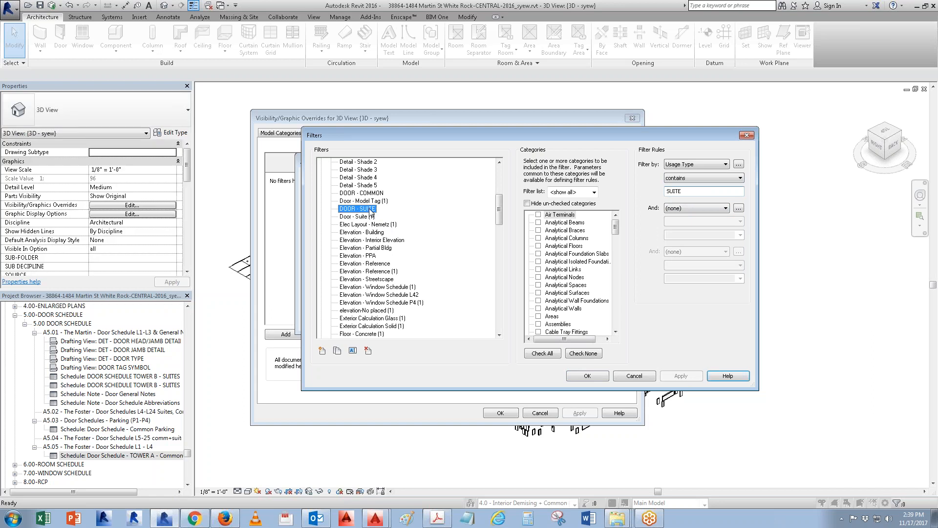
{"action": "right_click", "coordinate": [370, 211]}
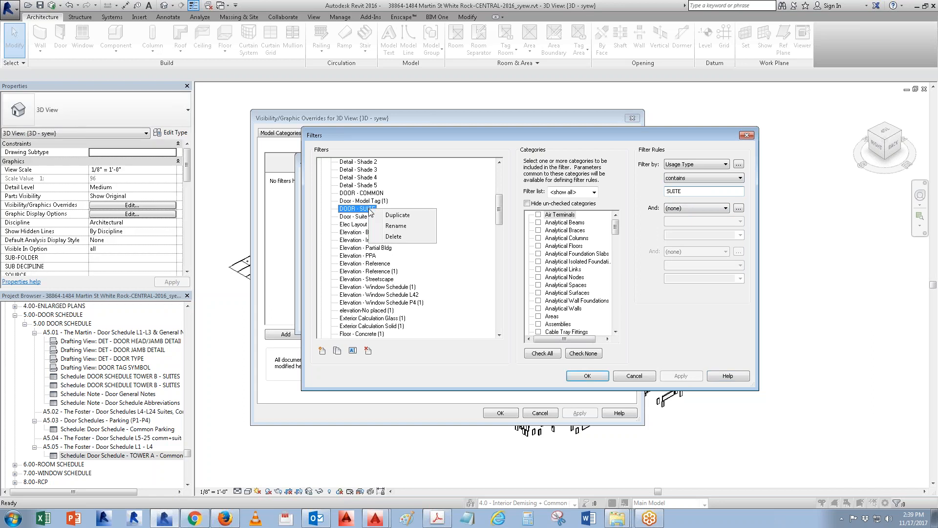
{"action": "left_click", "coordinate": [396, 226]}
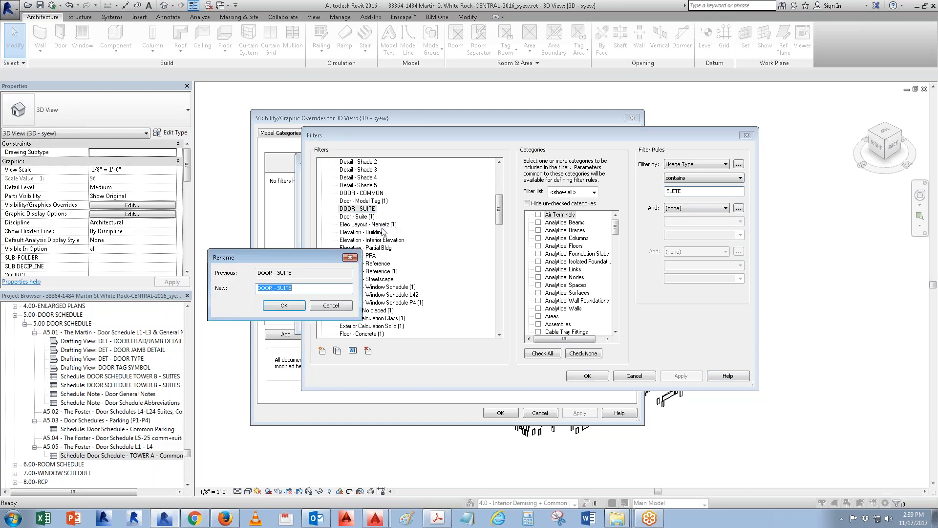
{"action": "double_click", "coordinate": [281, 289]}
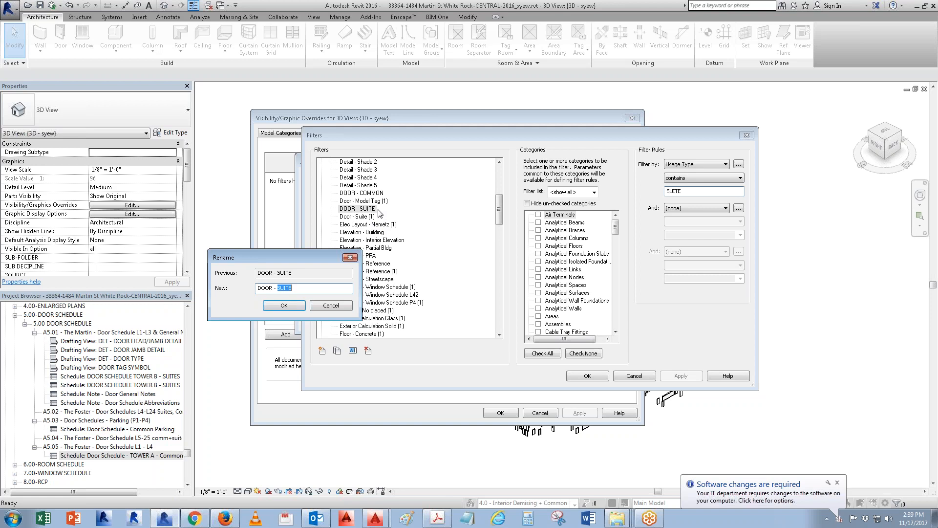
{"action": "type", "text": "STAIR"}
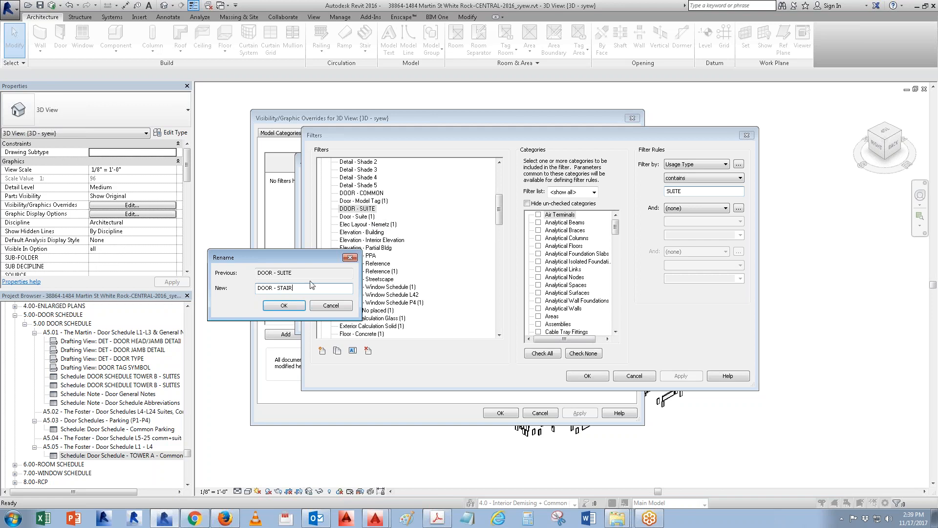
{"action": "left_click", "coordinate": [284, 305]}
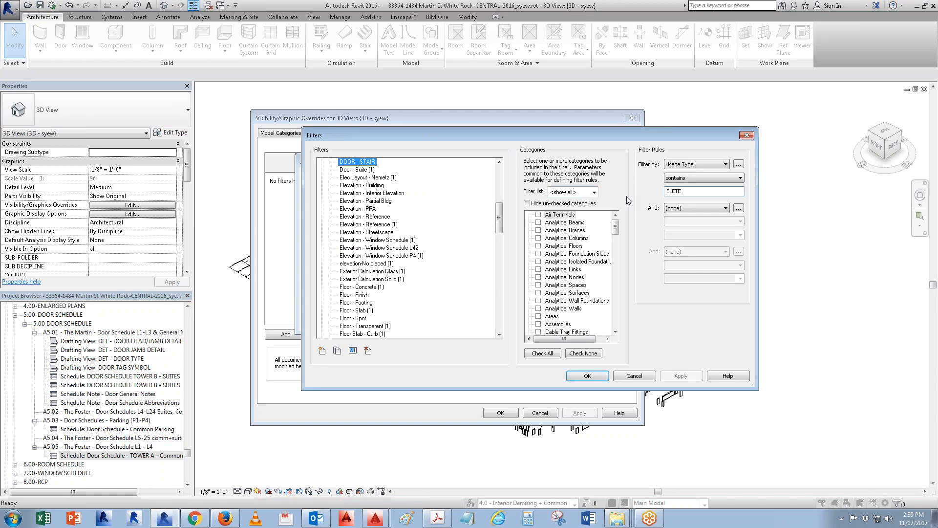
- Set the DOOR - STAIR filter's Usage Type value to STAIR and accept the filter definitions
{"action": "double_click", "coordinate": [688, 194]}
{"action": "type", "text": "STAIR"}
{"action": "left_click", "coordinate": [580, 376]}
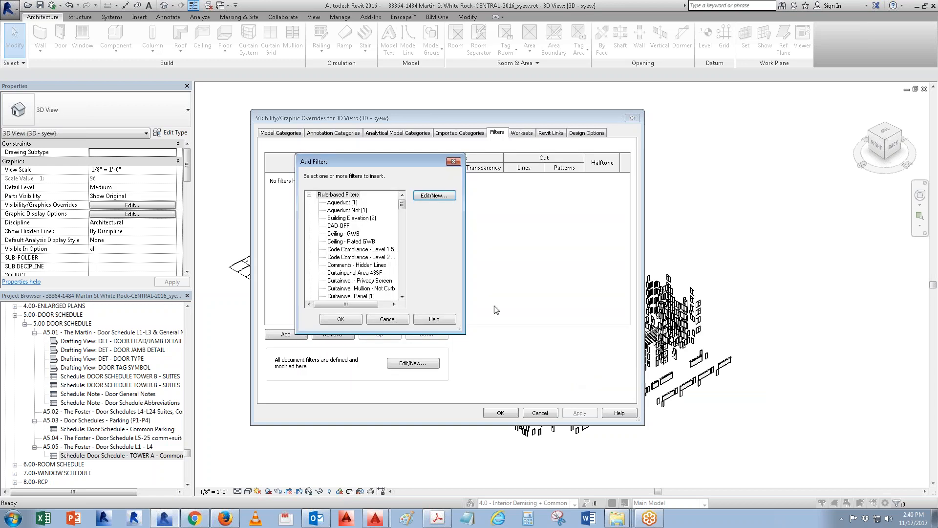
- Add the Door - Suite (1), DOOR - STAIR and DOOR - COMMON filters to the 3D view and select the DOOR - COMMON entry
{"action": "left_click_drag", "start_coordinate": [401, 205], "coordinate": [406, 227]}
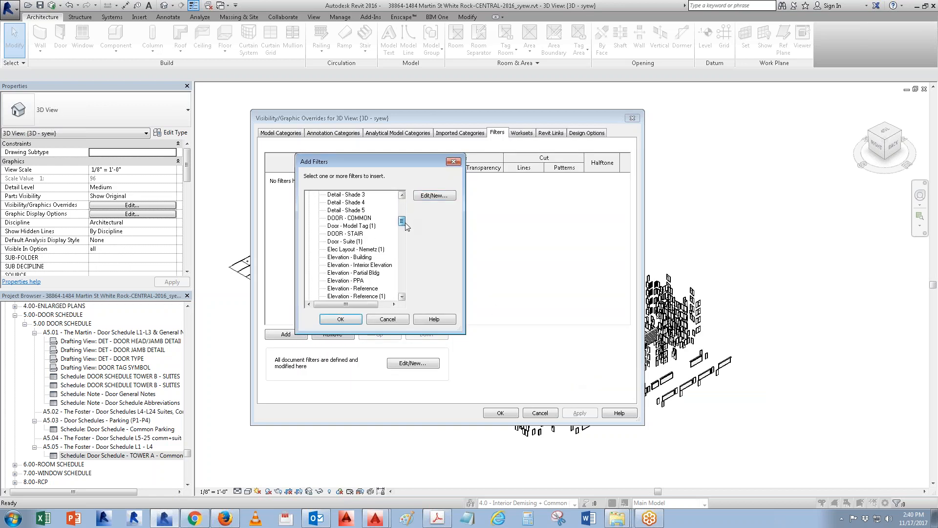
{"action": "left_click", "coordinate": [357, 242]}
{"action": "left_click", "coordinate": [357, 235], "text": "ctrl"}
{"action": "left_click", "coordinate": [358, 218], "text": "ctrl"}
{"action": "left_click", "coordinate": [350, 320]}
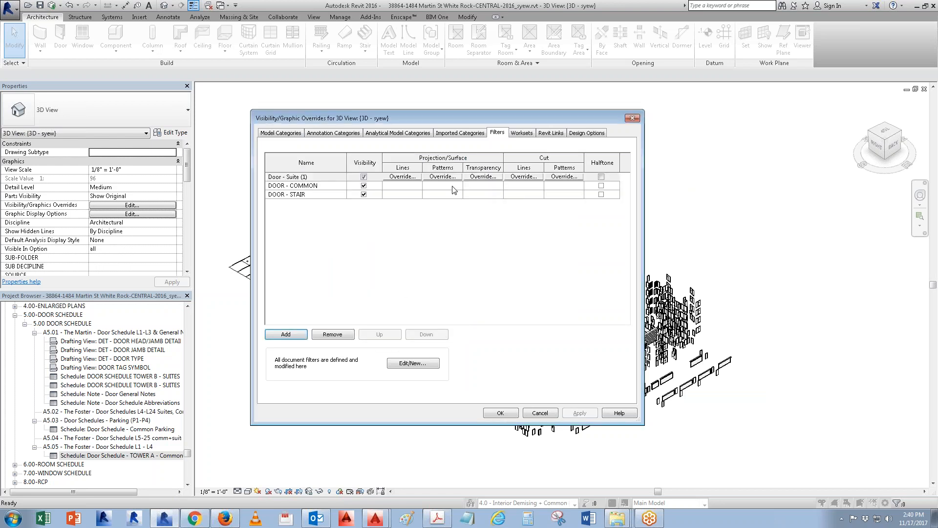
{"action": "left_click", "coordinate": [413, 188]}
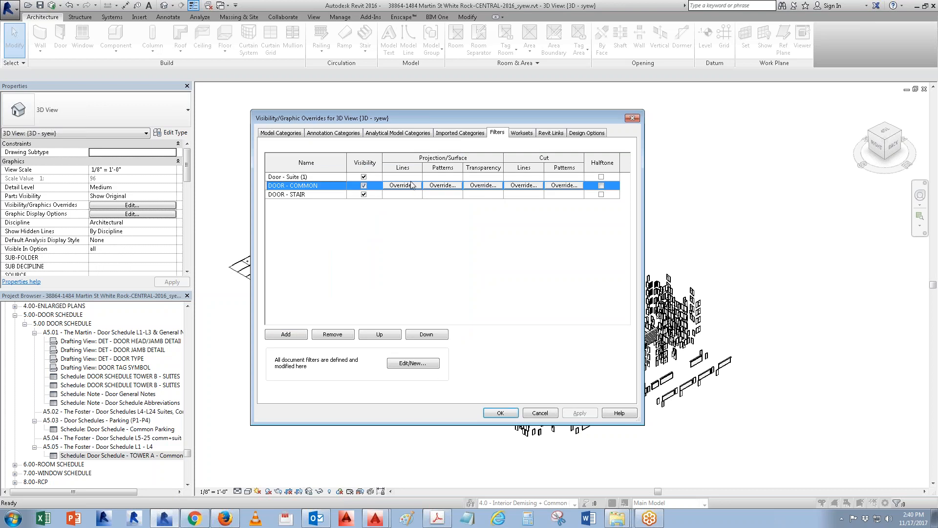
- Override the projection line color of the Door - Suite (1) filter with orange, RGB 255-128-000
{"action": "left_click", "coordinate": [409, 178]}
{"action": "left_click", "coordinate": [409, 177]}
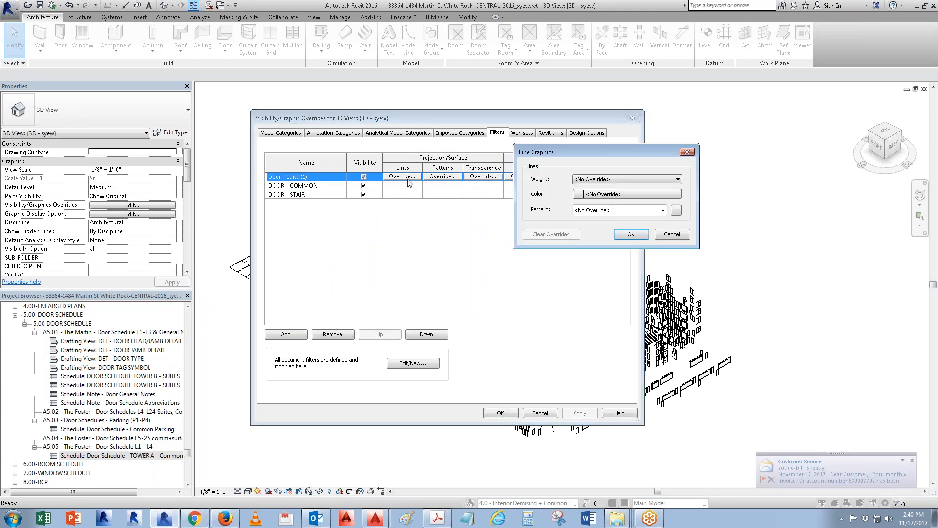
{"action": "left_click", "coordinate": [594, 179]}
{"action": "left_click", "coordinate": [594, 179]}
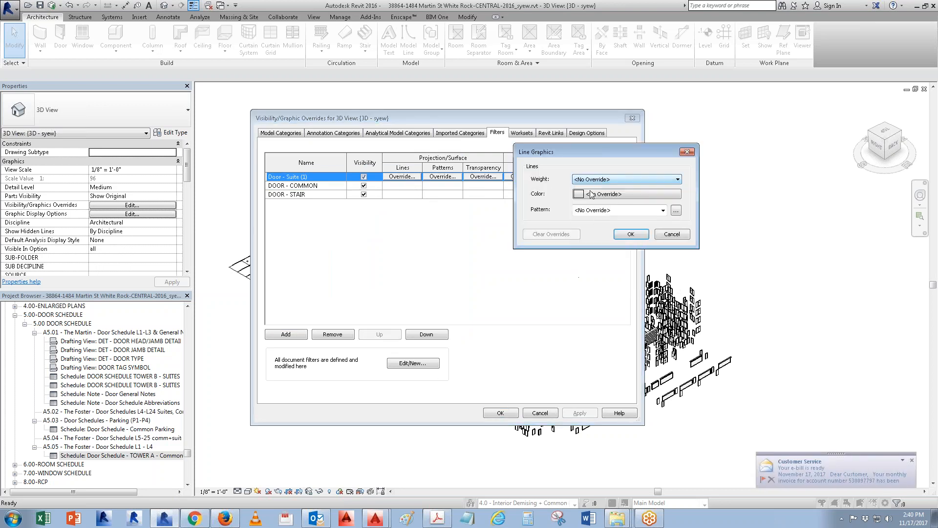
{"action": "left_click", "coordinate": [591, 195]}
{"action": "left_click", "coordinate": [517, 161]}
{"action": "left_click", "coordinate": [645, 282]}
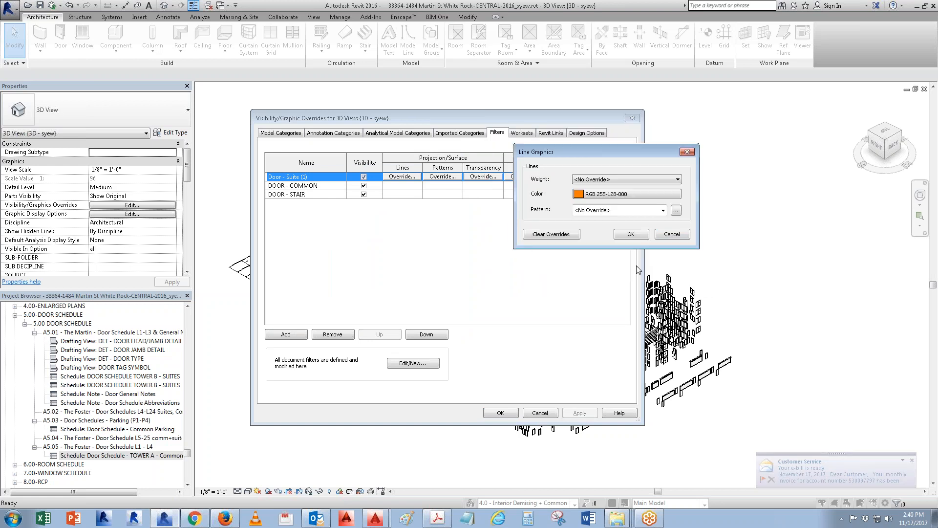
{"action": "left_click", "coordinate": [631, 234]}
- Override the surface pattern of the Door - Suite (1) filter with a Solid fill in orange, RGB 255-128-000
{"action": "left_click", "coordinate": [452, 177]}
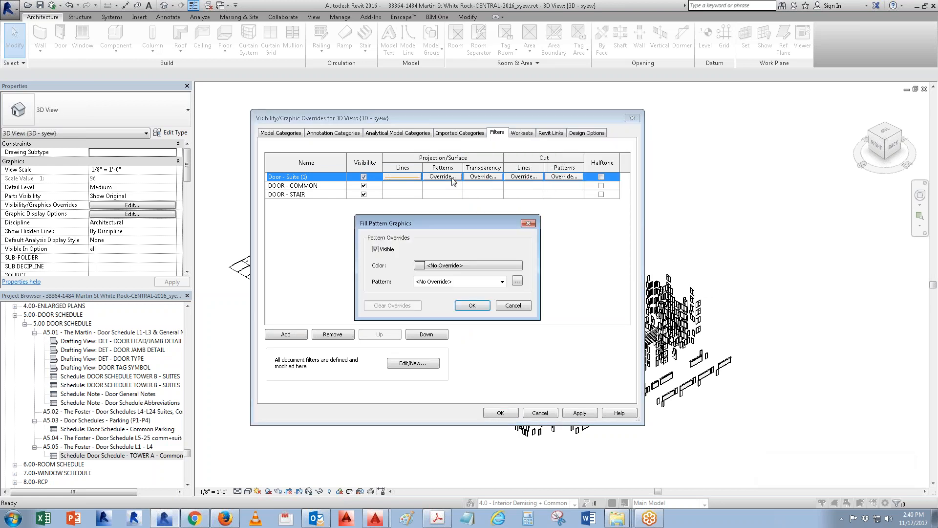
{"action": "left_click", "coordinate": [443, 265]}
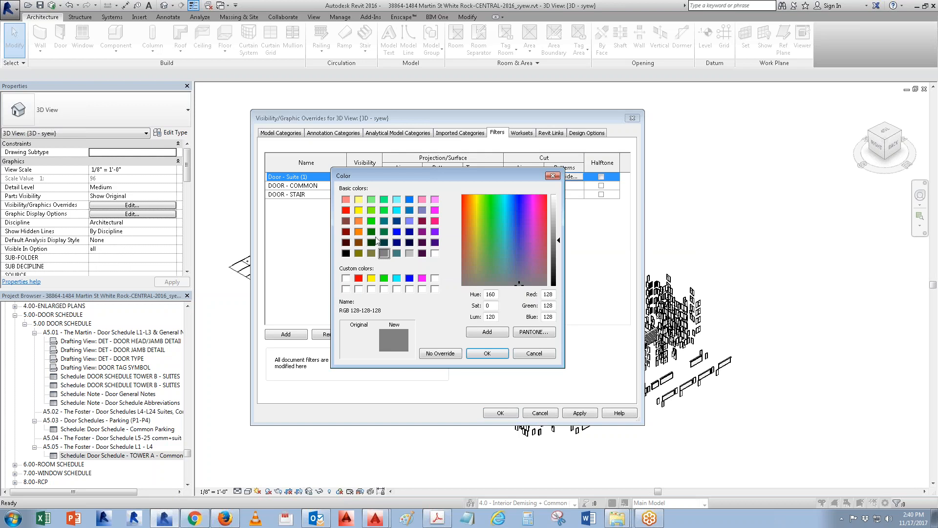
{"action": "left_click", "coordinate": [362, 232]}
{"action": "left_click", "coordinate": [488, 353]}
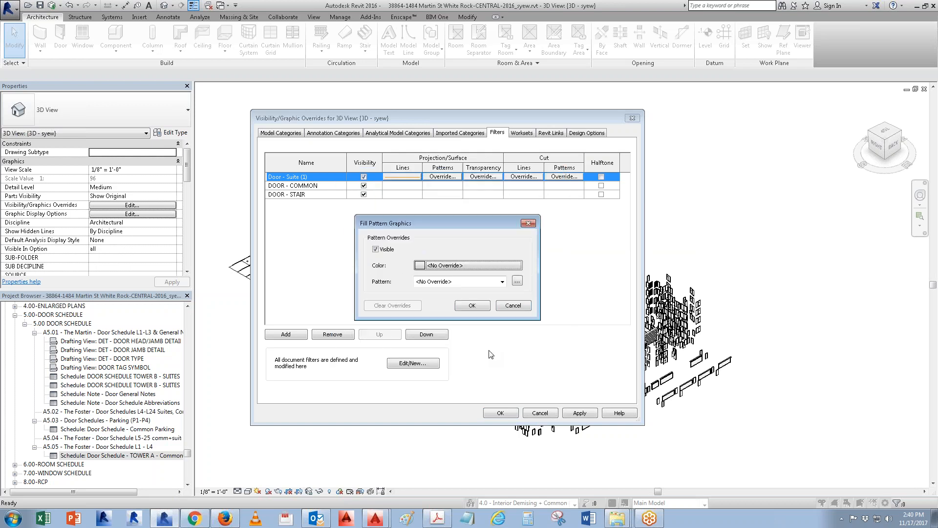
{"action": "left_click", "coordinate": [464, 281]}
{"action": "key", "text": "s"}
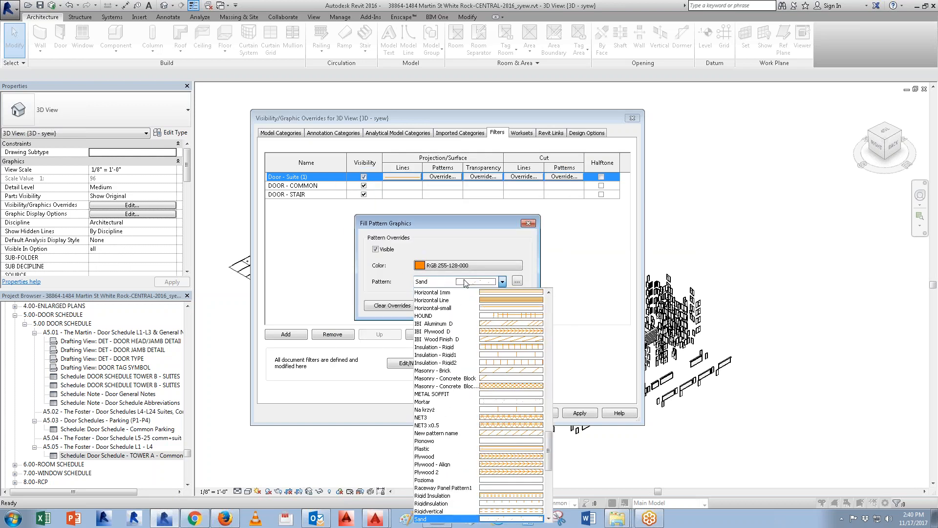
{"action": "scroll", "coordinate": [488, 342], "scroll_direction": "down", "scroll_amount": 10}
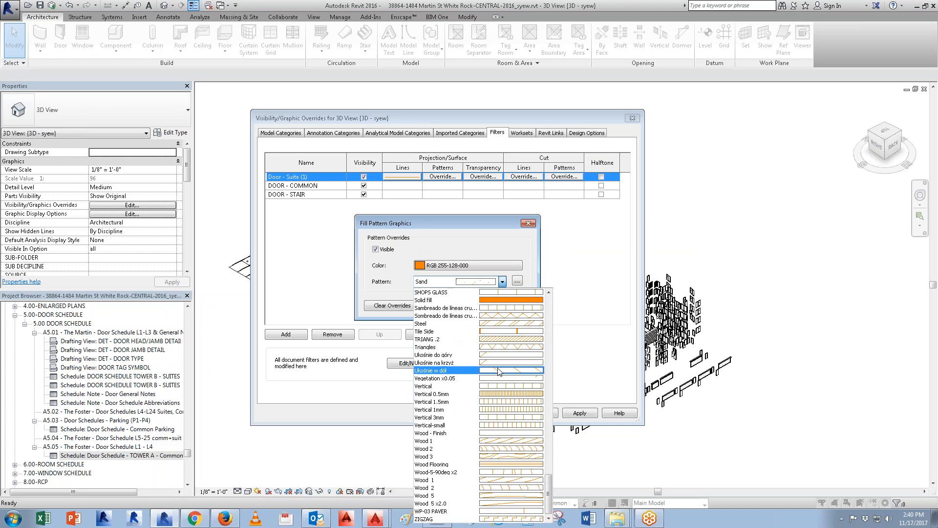
{"action": "left_click", "coordinate": [498, 299]}
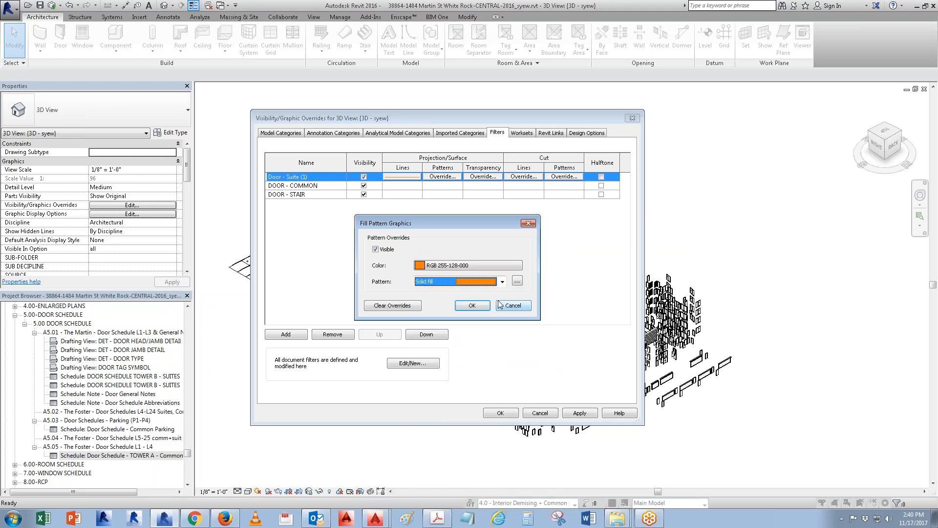
{"action": "left_click", "coordinate": [465, 305]}
- Override the surface pattern color of the DOOR - COMMON filter with dark purple, RGB 064-000-128
{"action": "left_click", "coordinate": [441, 186]}
{"action": "left_click", "coordinate": [442, 186]}
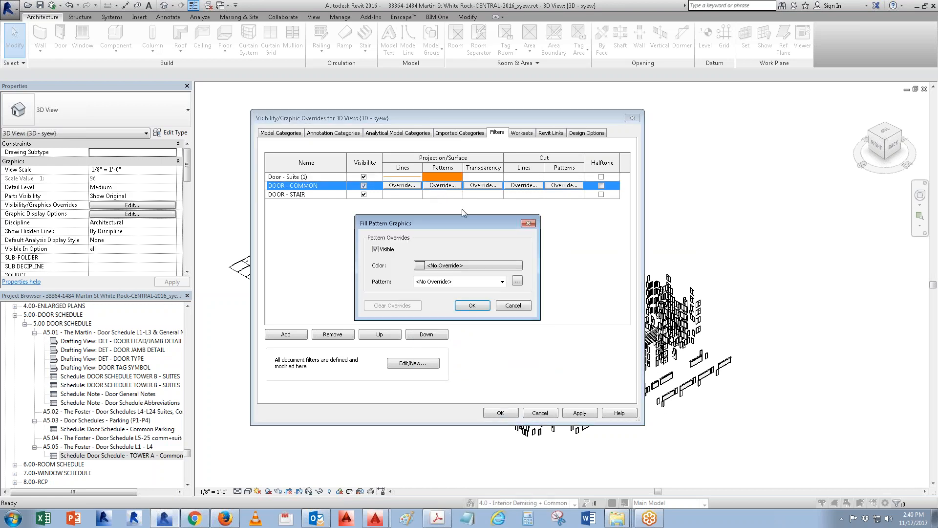
{"action": "left_click", "coordinate": [454, 266]}
{"action": "left_click", "coordinate": [435, 242]}
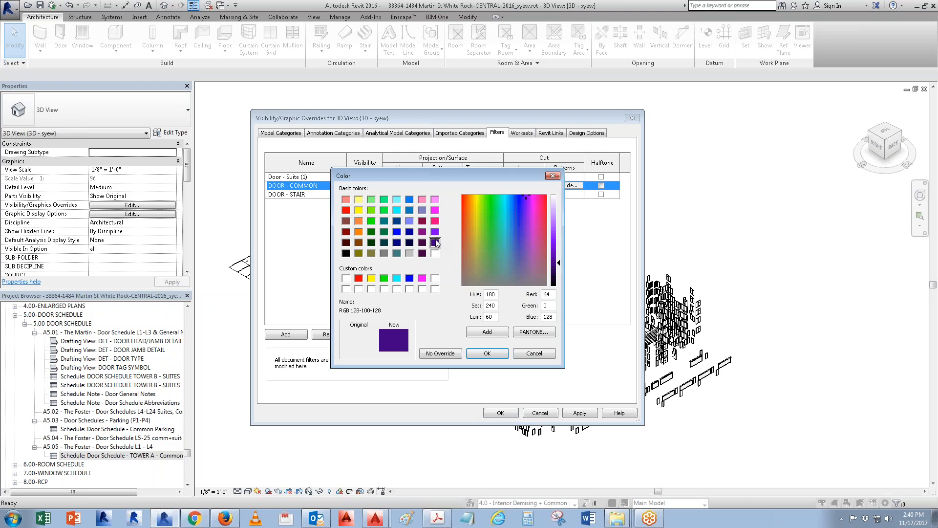
{"action": "left_click", "coordinate": [487, 353]}
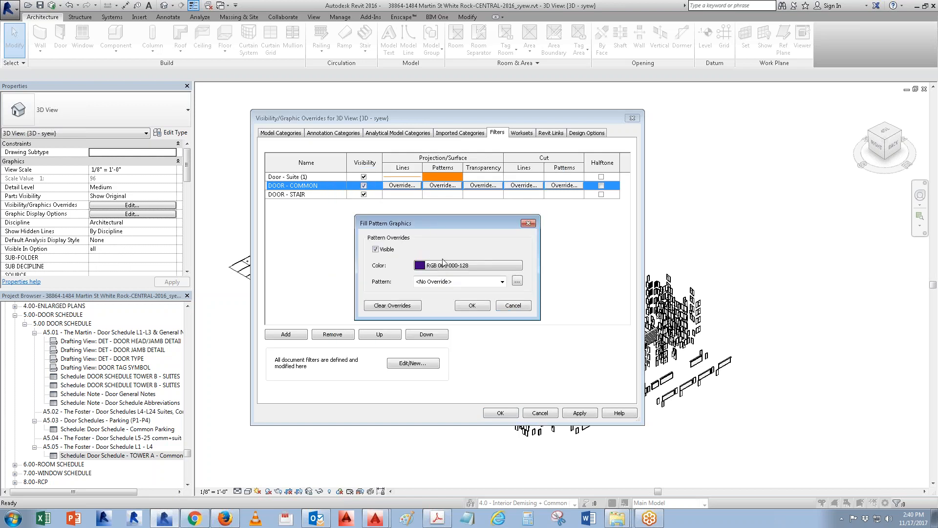
{"action": "left_click", "coordinate": [471, 306]}
{"action": "left_click", "coordinate": [445, 194]}
{"action": "left_click", "coordinate": [442, 185]}
{"action": "left_click", "coordinate": [442, 185]}
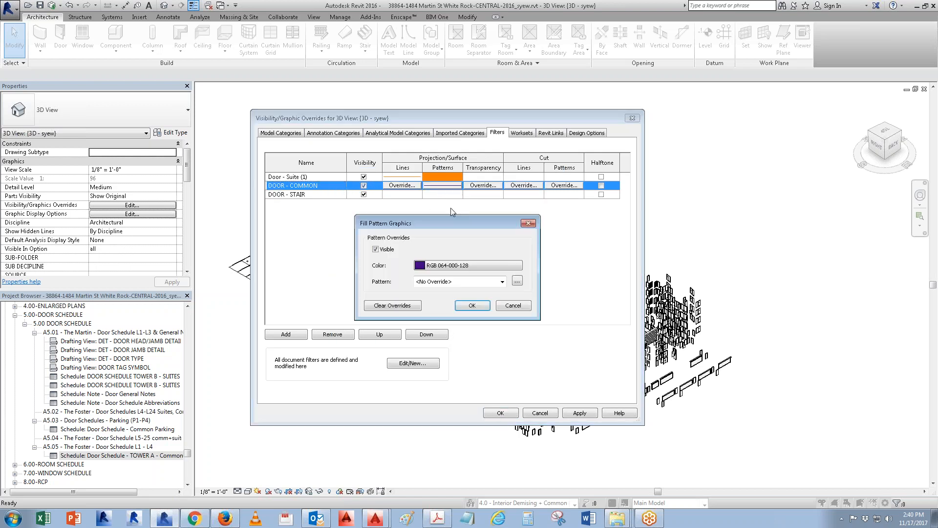
{"action": "left_click", "coordinate": [455, 265]}
{"action": "key", "text": "Escape"}
{"action": "key", "text": "Escape"}
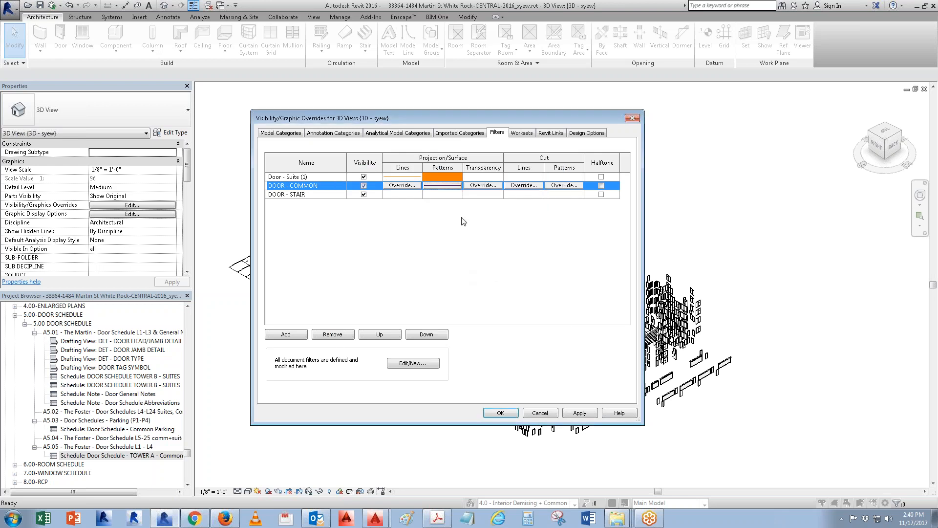
- Set the surface pattern override of the DOOR - COMMON filter to Solid fill
{"action": "left_click", "coordinate": [443, 185]}
{"action": "left_click", "coordinate": [460, 280]}
{"action": "scroll", "coordinate": [464, 429], "scroll_direction": "down", "scroll_amount": 4}
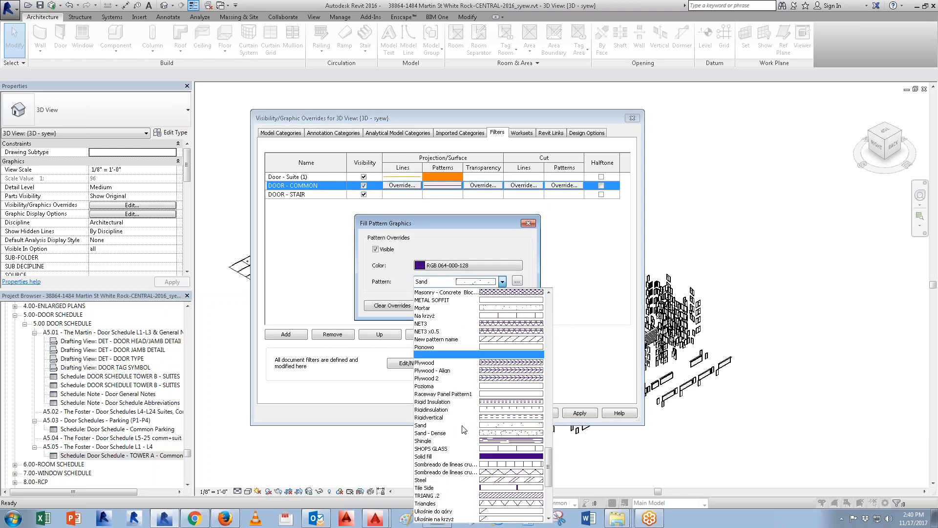
{"action": "left_click", "coordinate": [450, 456]}
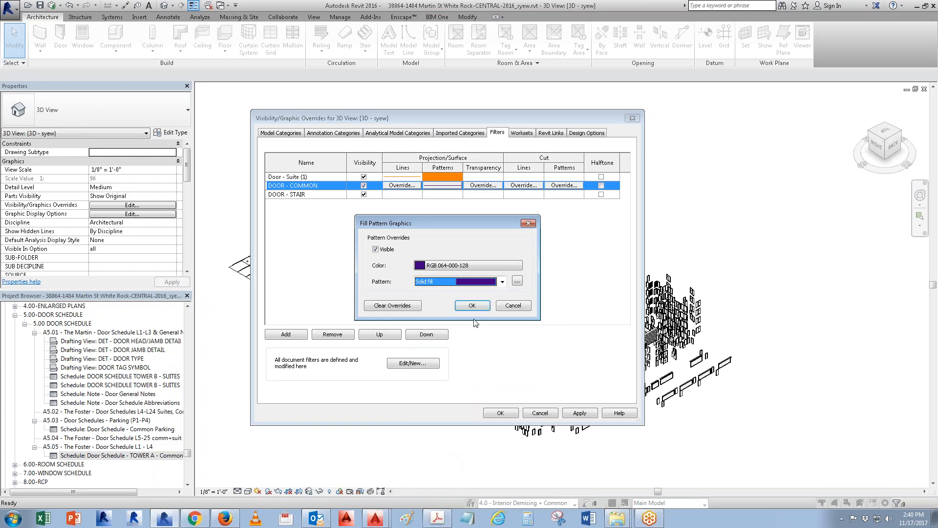
{"action": "left_click", "coordinate": [472, 304]}
- Override the surface pattern color of the DOOR - STAIR filter with pink, RGB 255-128-255
{"action": "left_click", "coordinate": [442, 194]}
{"action": "left_click", "coordinate": [442, 194]}
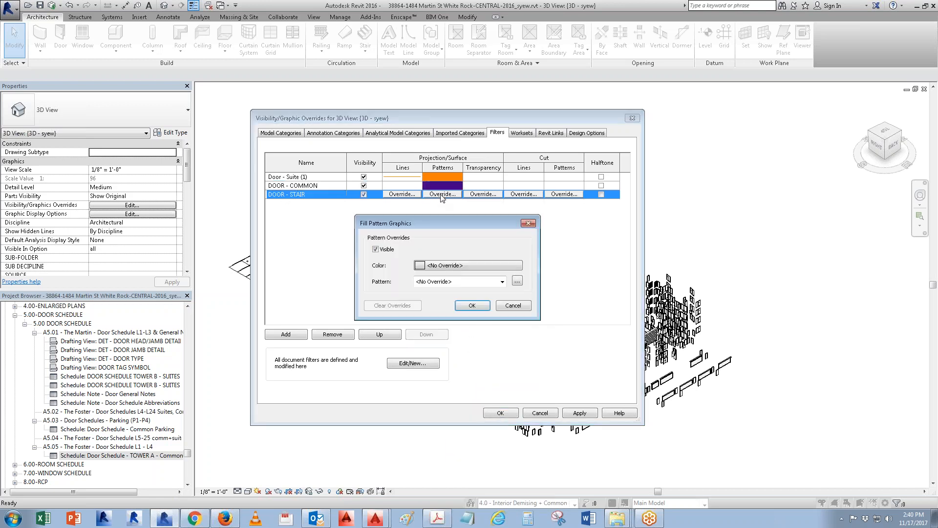
{"action": "left_click", "coordinate": [447, 265]}
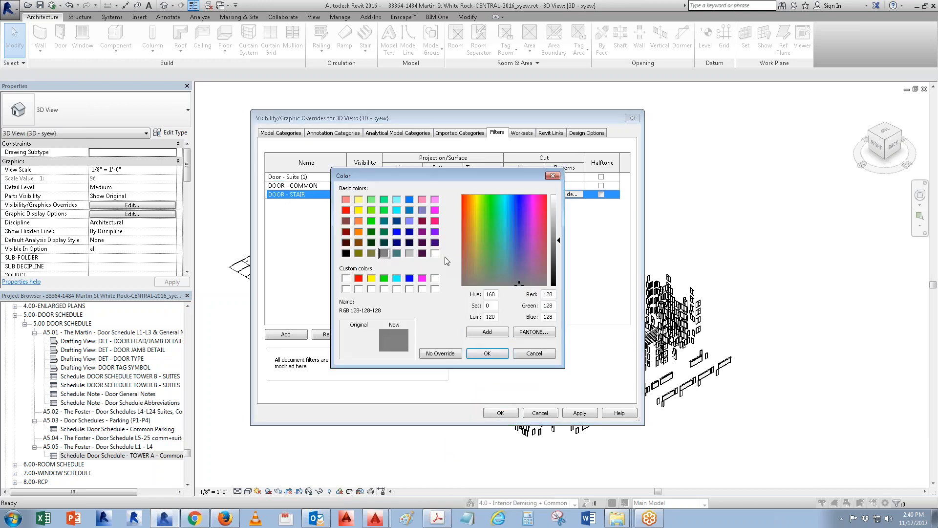
{"action": "left_click", "coordinate": [436, 201]}
{"action": "left_click", "coordinate": [492, 353]}
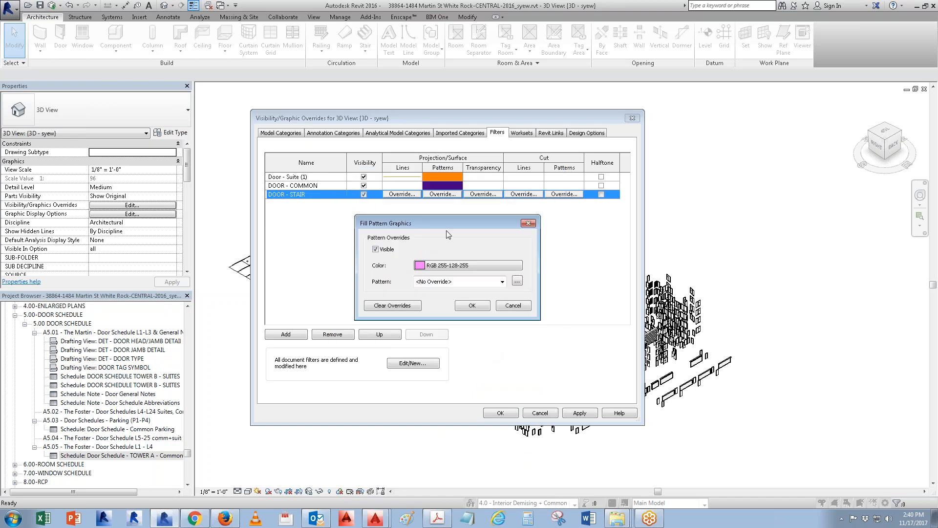
{"action": "left_click", "coordinate": [472, 305]}
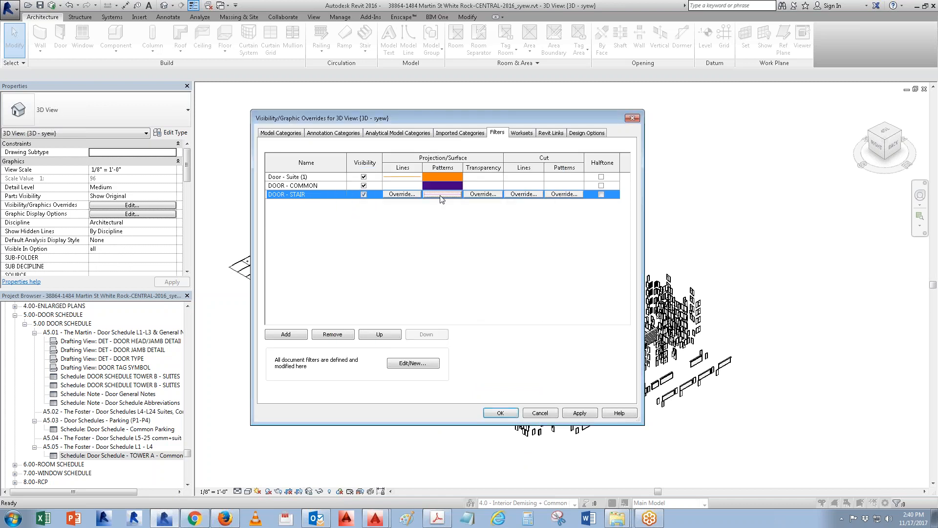
- Set the surface pattern override of the DOOR - STAIR filter to Solid fill and accept the view's graphic overrides
{"action": "left_click", "coordinate": [443, 194]}
{"action": "left_click", "coordinate": [464, 284]}
{"action": "scroll", "coordinate": [546, 338], "scroll_direction": "down", "scroll_amount": 5}
{"action": "scroll", "coordinate": [519, 477], "scroll_direction": "down", "scroll_amount": 2}
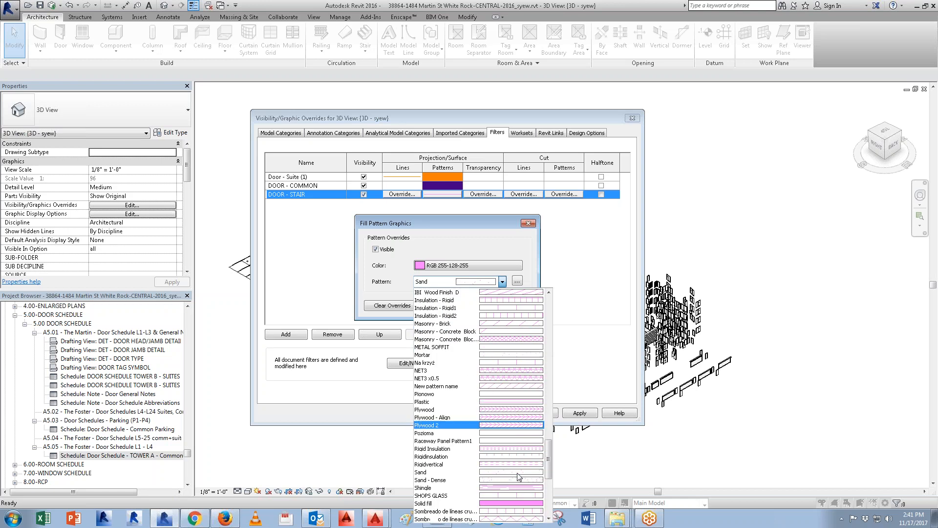
{"action": "left_click", "coordinate": [509, 502]}
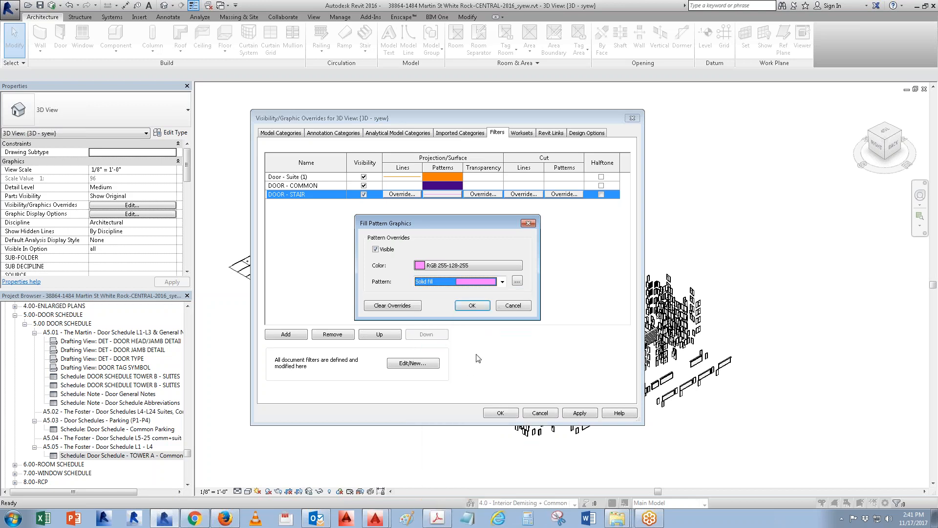
{"action": "left_click", "coordinate": [472, 305]}
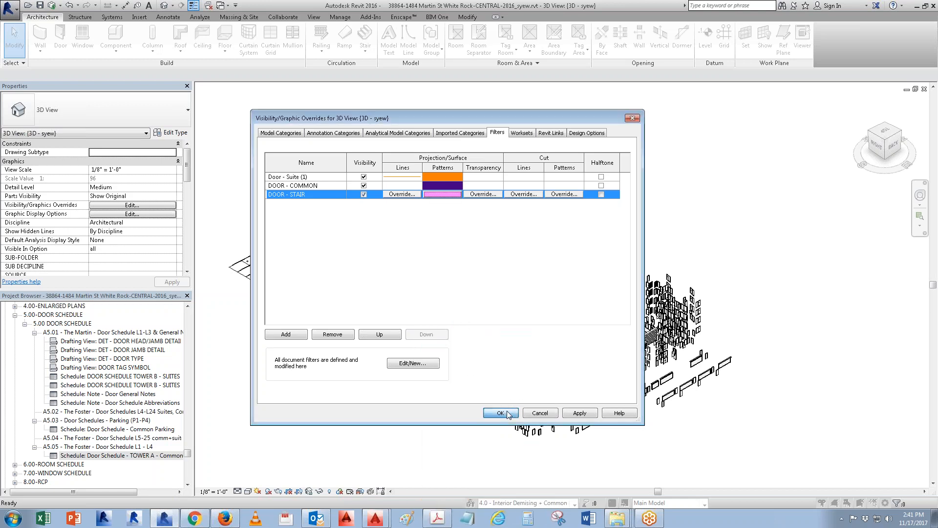
{"action": "left_click", "coordinate": [506, 413]}
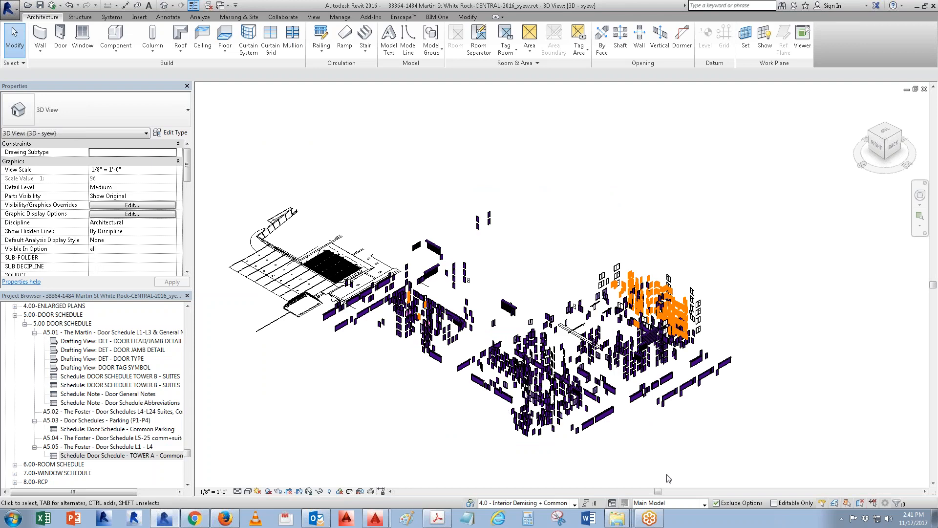
- Examine the color-coded doors in the 3D view from several angles and at closer range
{"action": "middle_click_drag", "start_coordinate": [671, 476], "coordinate": [638, 361], "text": "shift"}
{"action": "scroll", "coordinate": [650, 355], "scroll_direction": "up", "scroll_amount": 5}
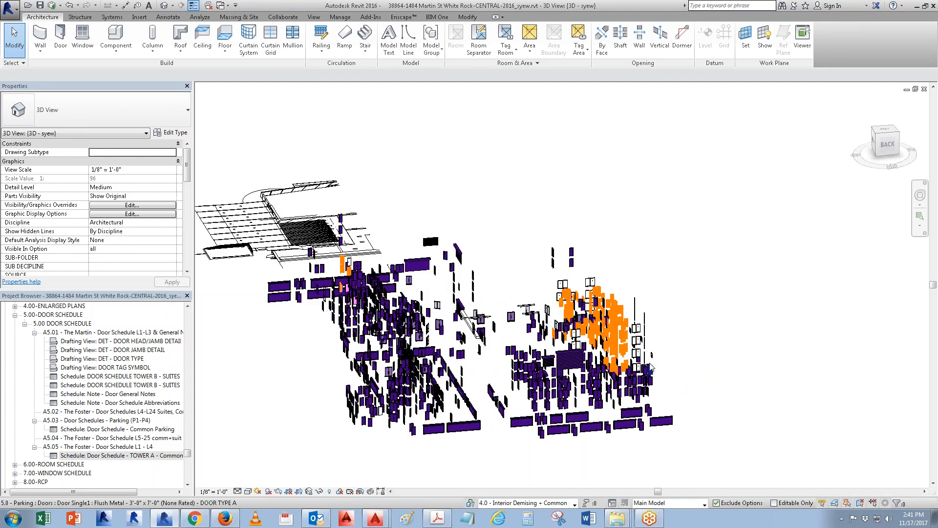
{"action": "scroll", "coordinate": [650, 355], "scroll_direction": "up", "scroll_amount": 1}
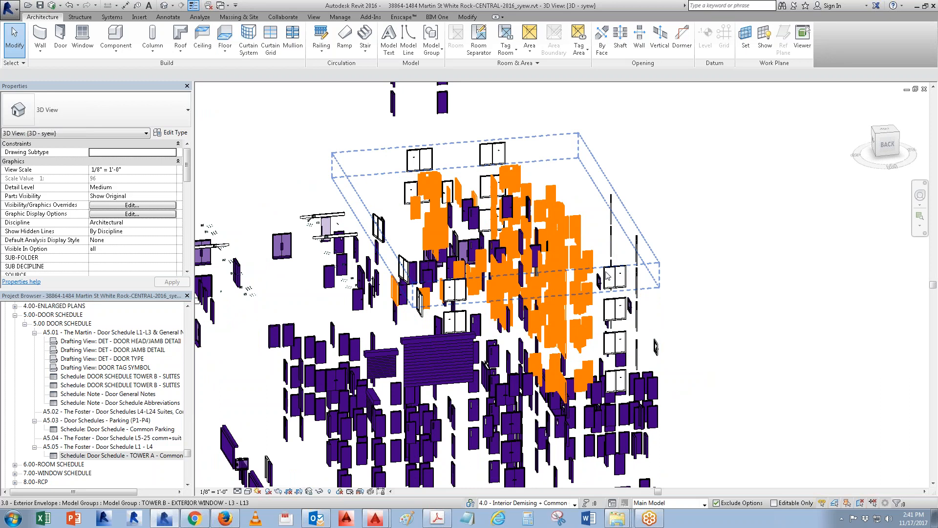
{"action": "middle_click_drag", "start_coordinate": [606, 275], "coordinate": [621, 315], "text": "shift"}
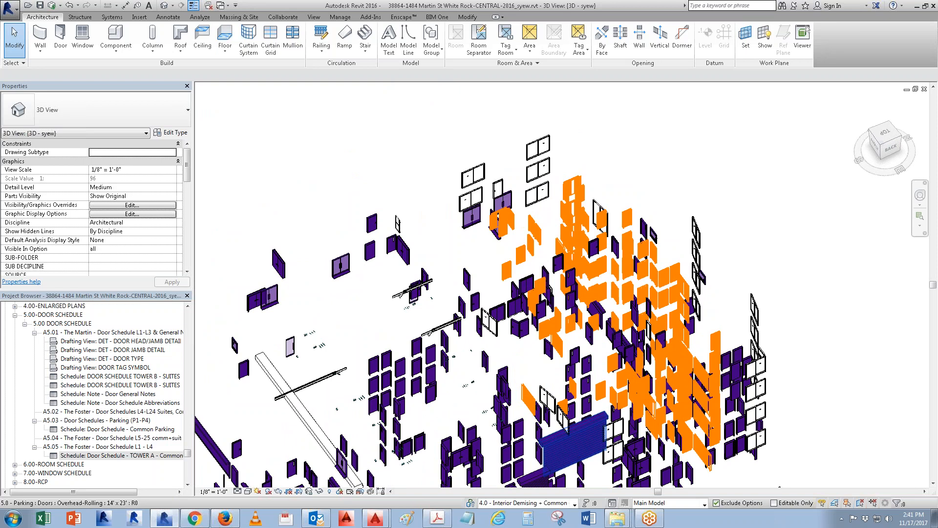
{"action": "middle_click_drag", "start_coordinate": [474, 404], "coordinate": [454, 371]}
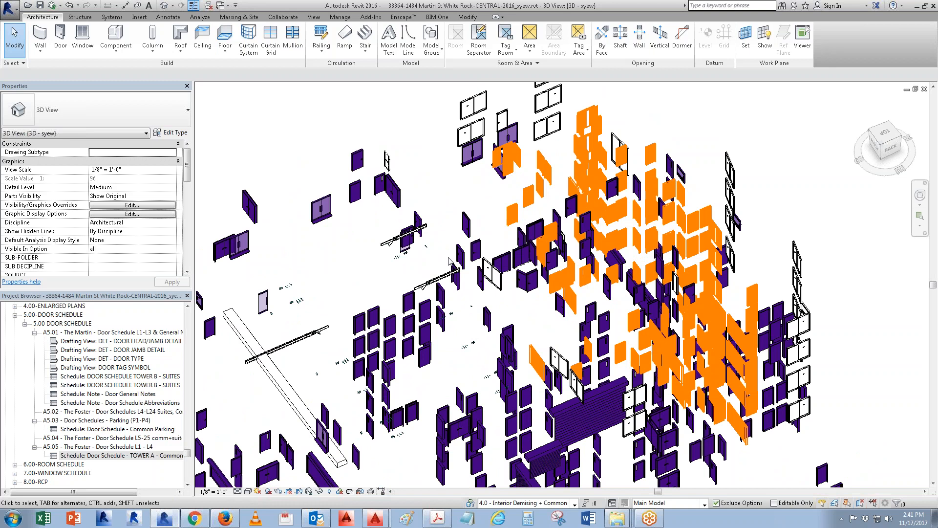
{"action": "scroll", "coordinate": [452, 262], "scroll_direction": "up", "scroll_amount": 2}
- Select an uncolored sliding door inside the exterior window group and check its Usage Type property, then clear the selection
{"action": "left_click", "coordinate": [511, 278]}
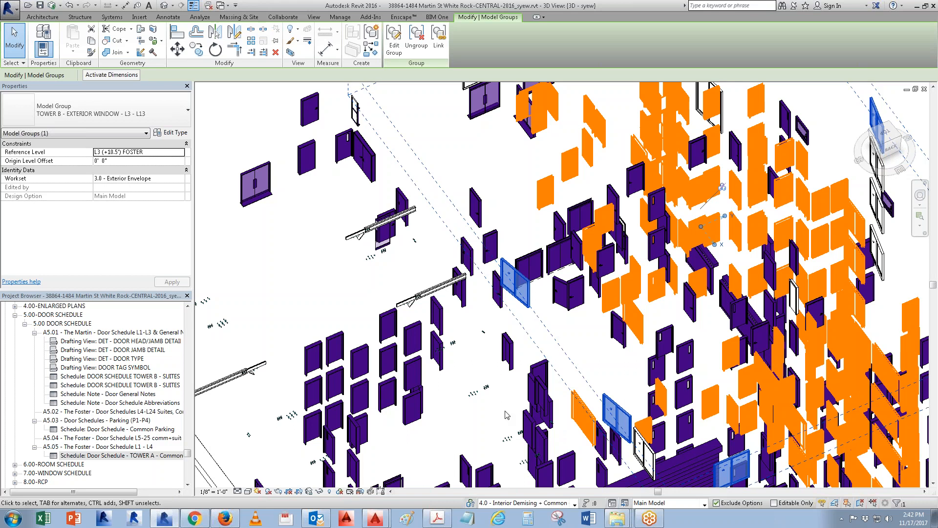
{"action": "scroll", "coordinate": [501, 245], "scroll_direction": "up", "scroll_amount": 5}
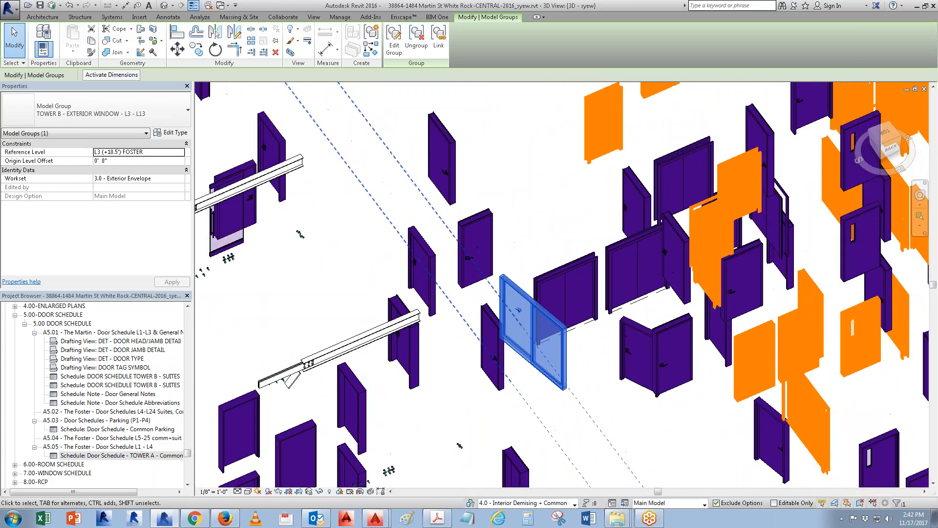
{"action": "key", "text": "Escape"}
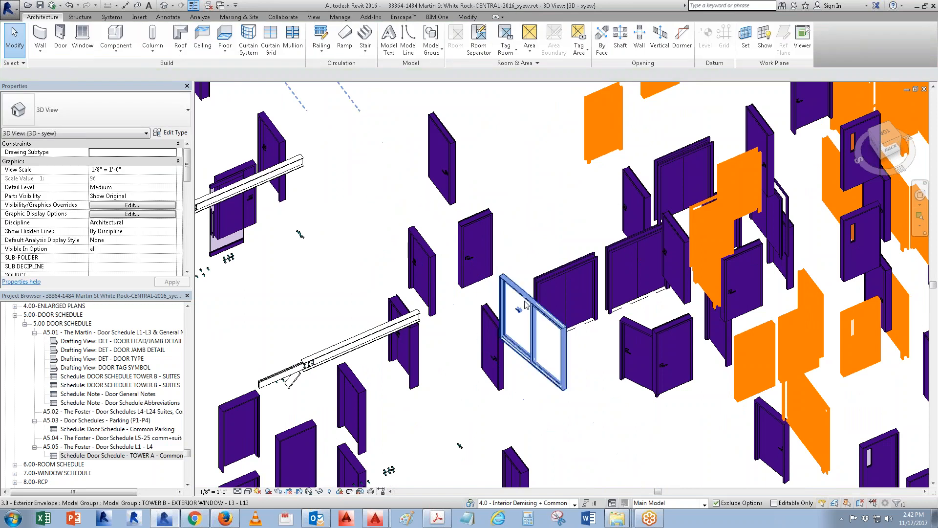
{"action": "left_click", "coordinate": [525, 305]}
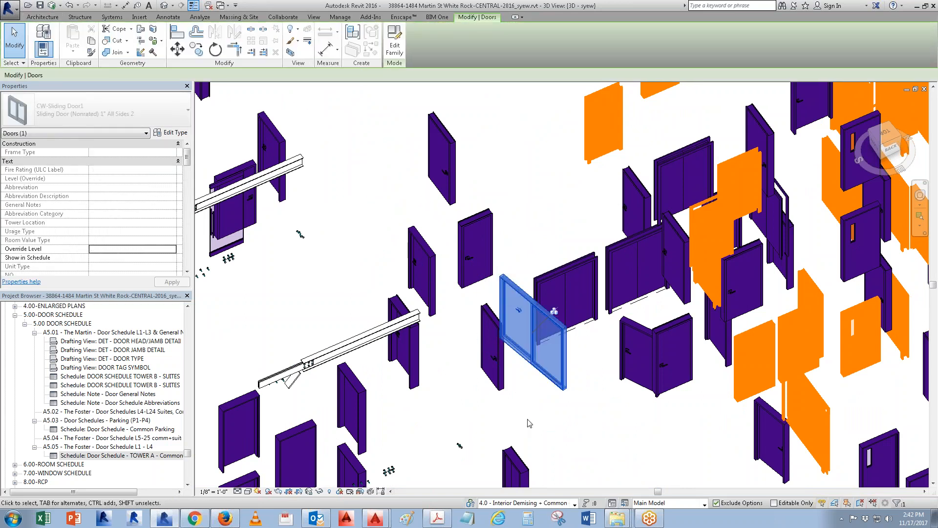
{"action": "key", "text": "Escape"}
{"action": "scroll", "coordinate": [463, 305], "scroll_direction": "down", "scroll_amount": 3}
{"action": "scroll", "coordinate": [462, 305], "scroll_direction": "down", "scroll_amount": 2}
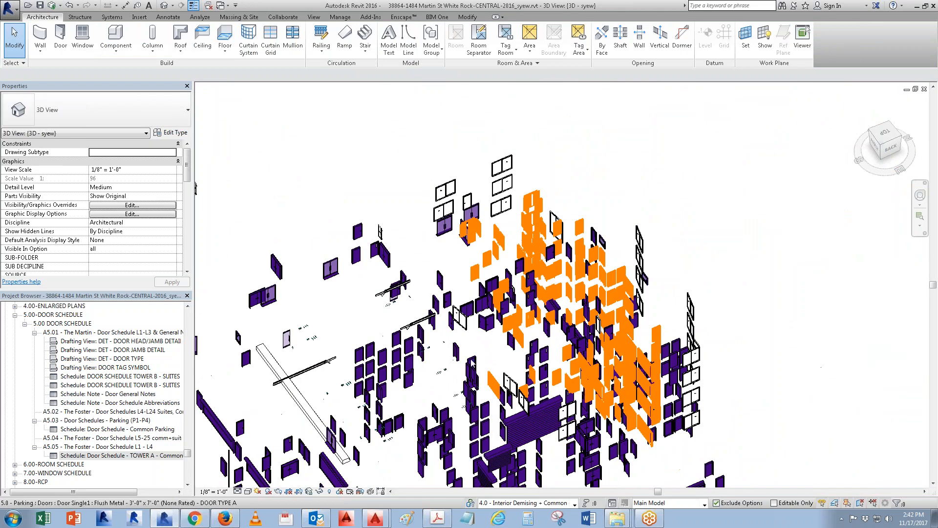
- Set the visibility of all worksets to Show in the 3D view's graphic overrides
{"action": "scroll", "coordinate": [522, 339], "scroll_direction": "down", "scroll_amount": 3}
{"action": "middle_click_drag", "start_coordinate": [521, 338], "coordinate": [567, 255]}
{"action": "key", "text": "v"}
{"action": "key", "text": "g"}
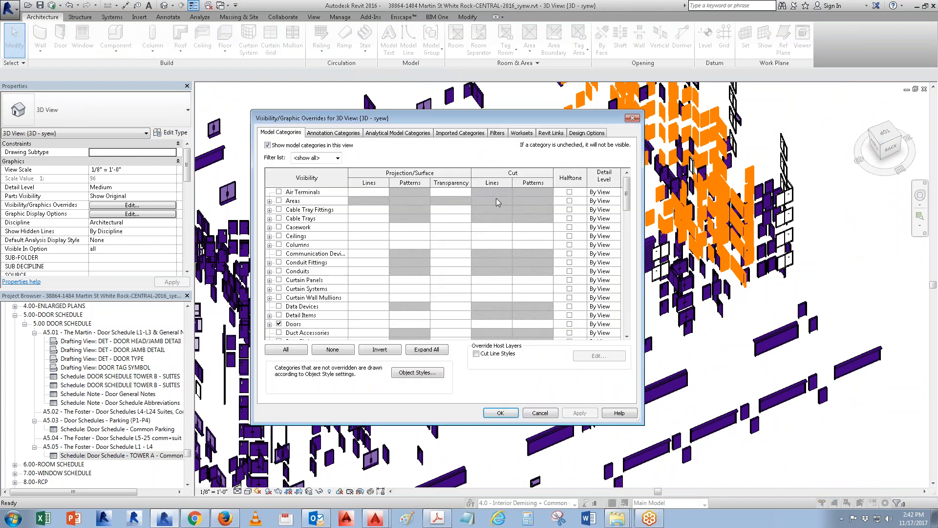
{"action": "left_click", "coordinate": [528, 134]}
{"action": "left_click", "coordinate": [365, 207]}
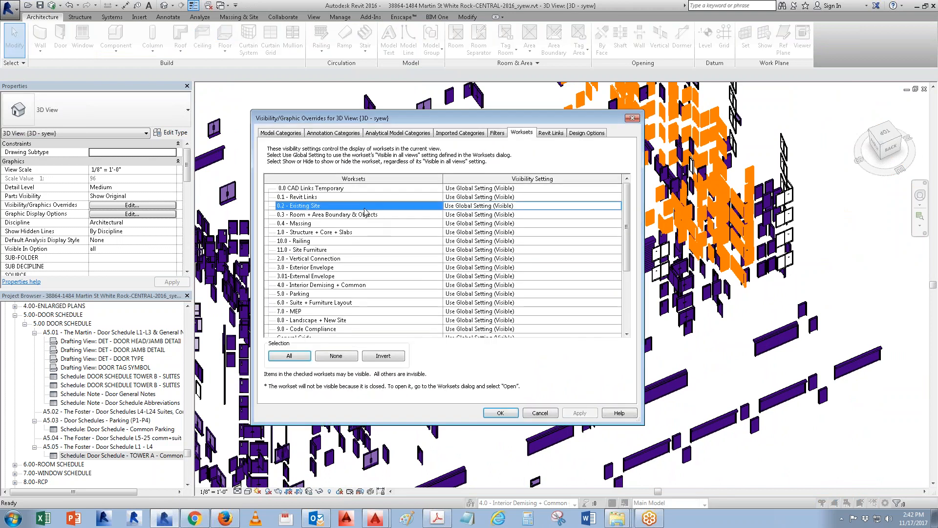
{"action": "left_click", "coordinate": [290, 355]}
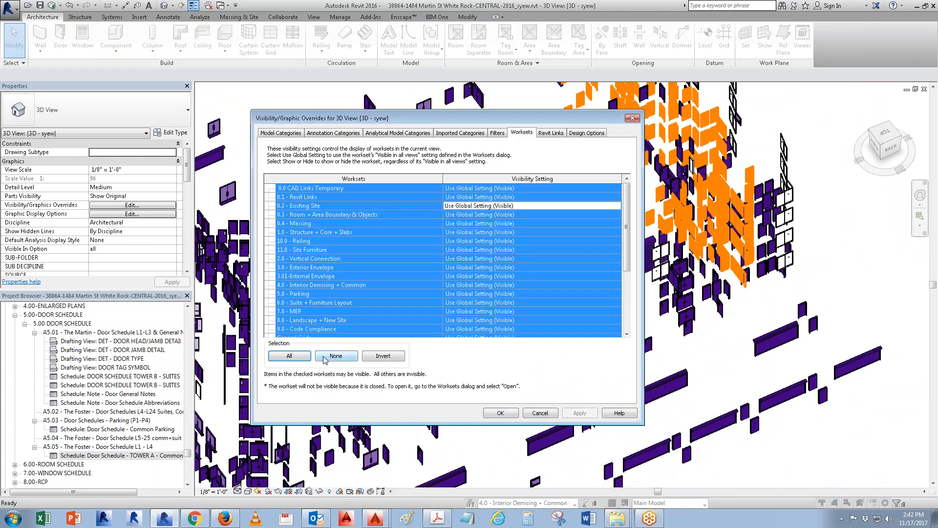
{"action": "left_click", "coordinate": [619, 206]}
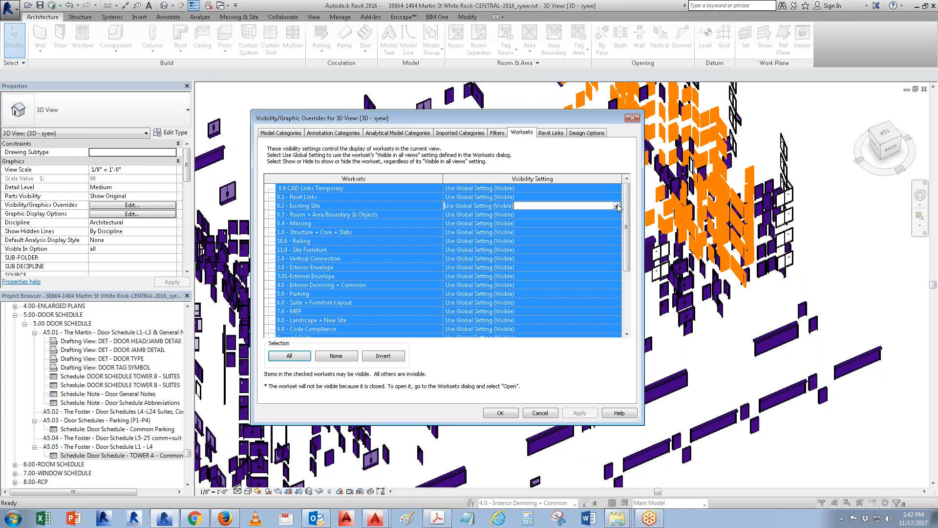
{"action": "left_click", "coordinate": [617, 205]}
{"action": "left_click", "coordinate": [451, 220]}
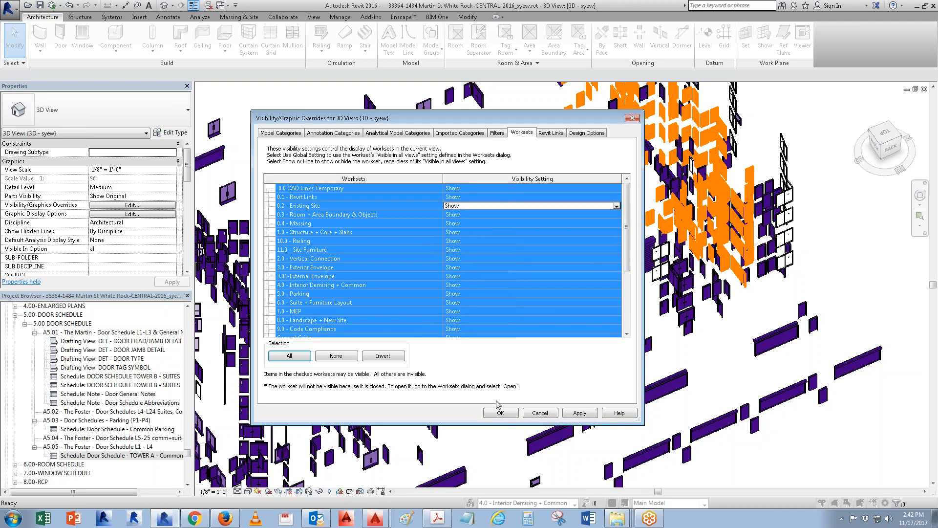
{"action": "left_click", "coordinate": [500, 413]}
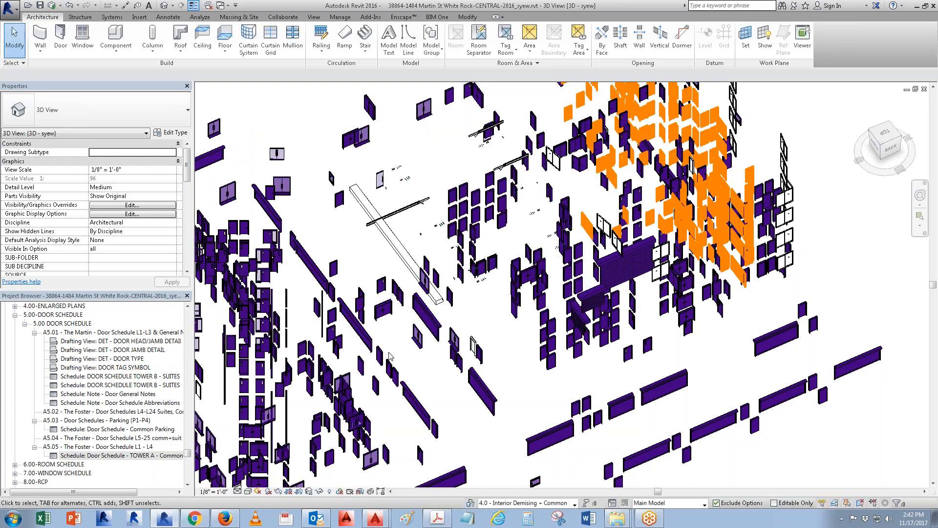
- Set the 3D view's Phase Filter to None
{"action": "scroll", "coordinate": [190, 170], "scroll_direction": "down", "scroll_amount": 1}
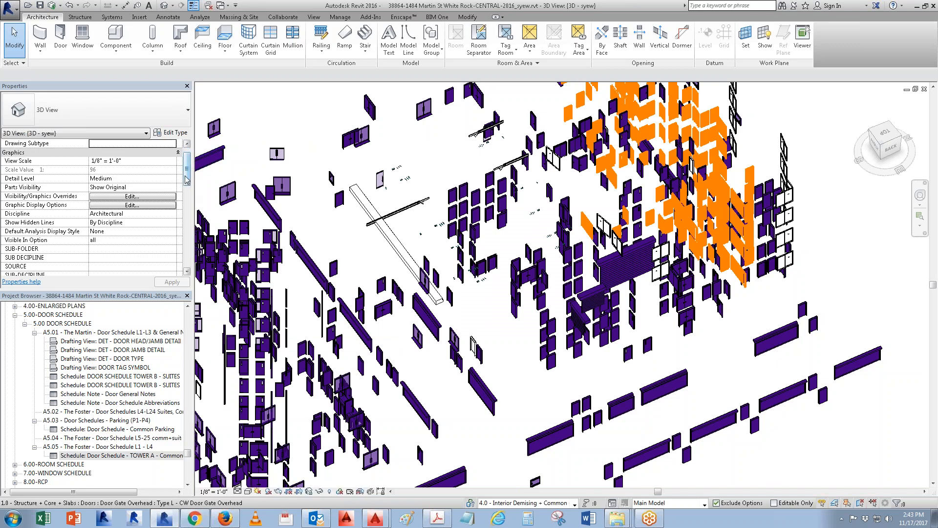
{"action": "scroll", "coordinate": [189, 257], "scroll_direction": "down", "scroll_amount": 5}
{"action": "scroll", "coordinate": [188, 253], "scroll_direction": "down", "scroll_amount": 3}
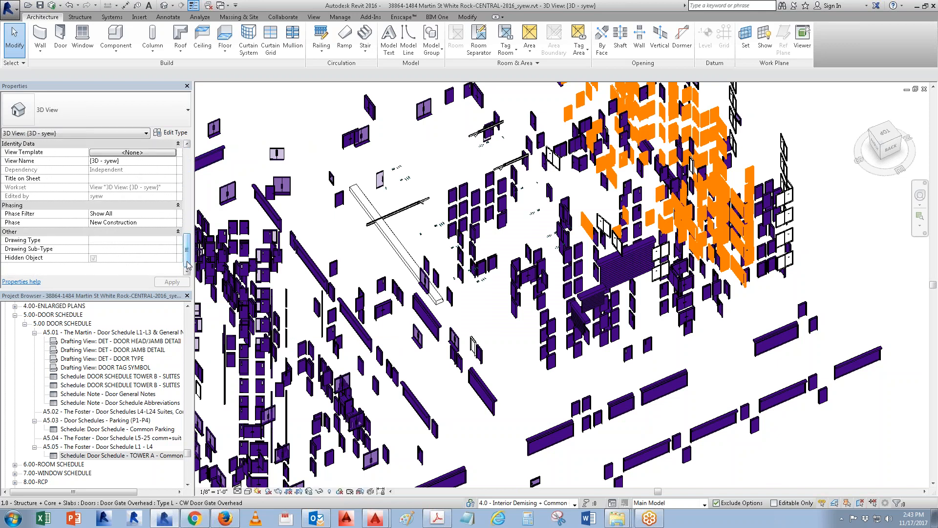
{"action": "left_click", "coordinate": [171, 215]}
{"action": "left_click", "coordinate": [132, 222]}
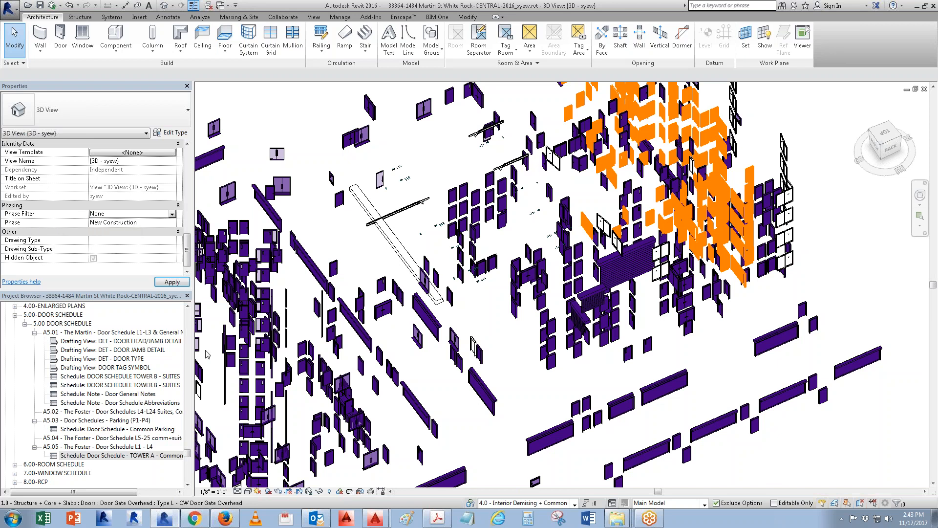
- Hide all imported categories, including the Lobby Tower B Interior DWG, in the 3D view
{"action": "scroll", "coordinate": [545, 285], "scroll_direction": "down", "scroll_amount": 3}
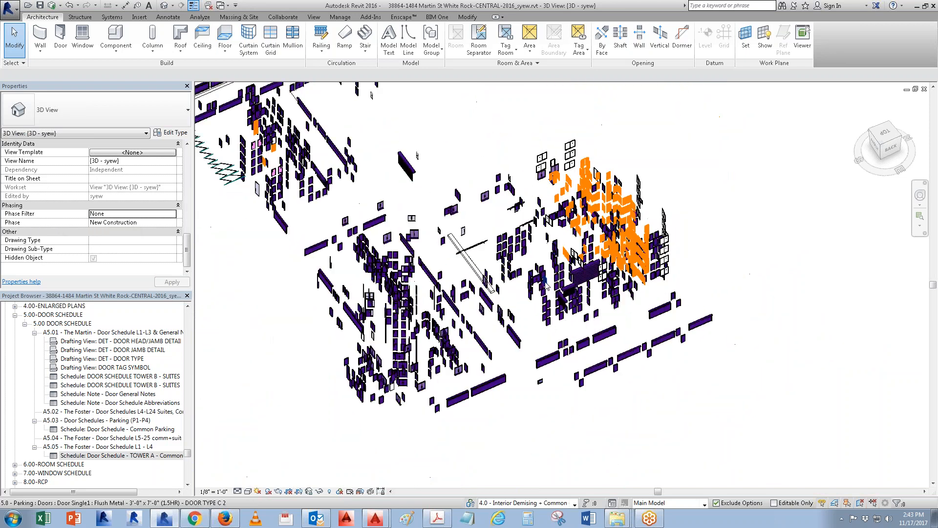
{"action": "middle_click_drag", "start_coordinate": [545, 285], "coordinate": [643, 432]}
{"action": "scroll", "coordinate": [414, 330], "scroll_direction": "up", "scroll_amount": 1}
{"action": "middle_click_drag", "start_coordinate": [327, 352], "coordinate": [469, 384]}
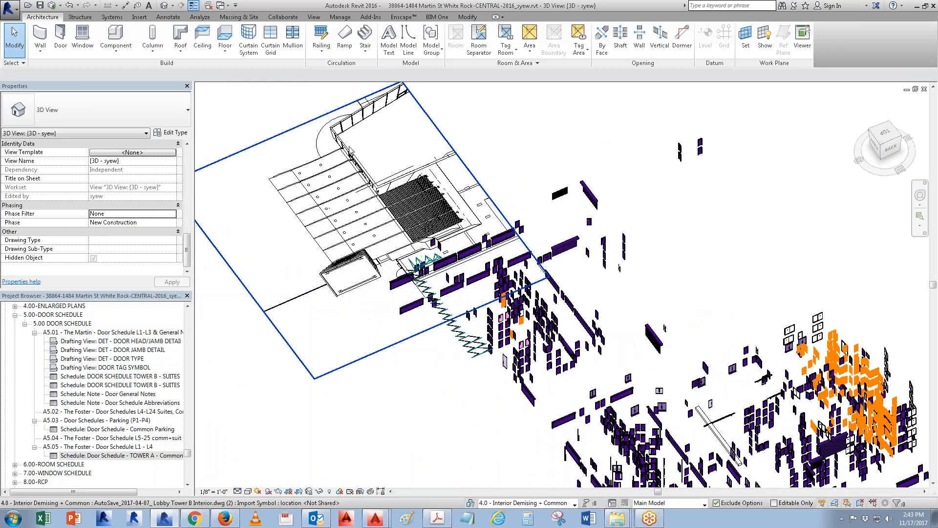
{"action": "left_click", "coordinate": [440, 325]}
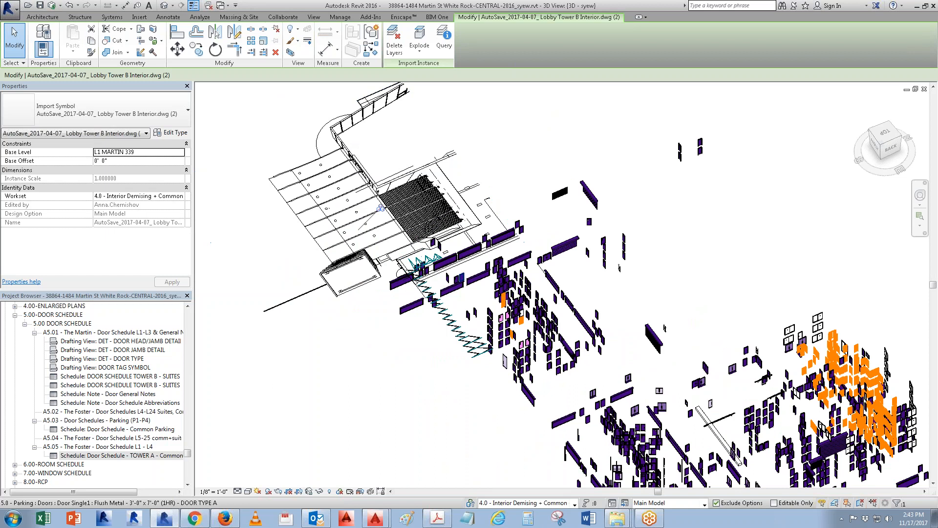
{"action": "key", "text": "v"}
{"action": "key", "text": "g"}
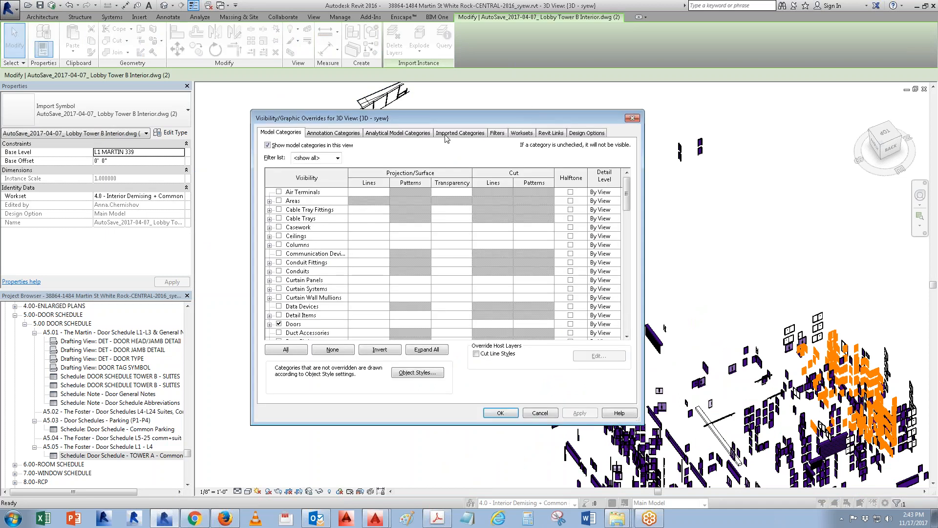
{"action": "left_click", "coordinate": [447, 133]}
{"action": "left_click", "coordinate": [267, 145]}
{"action": "left_click", "coordinate": [501, 412]}
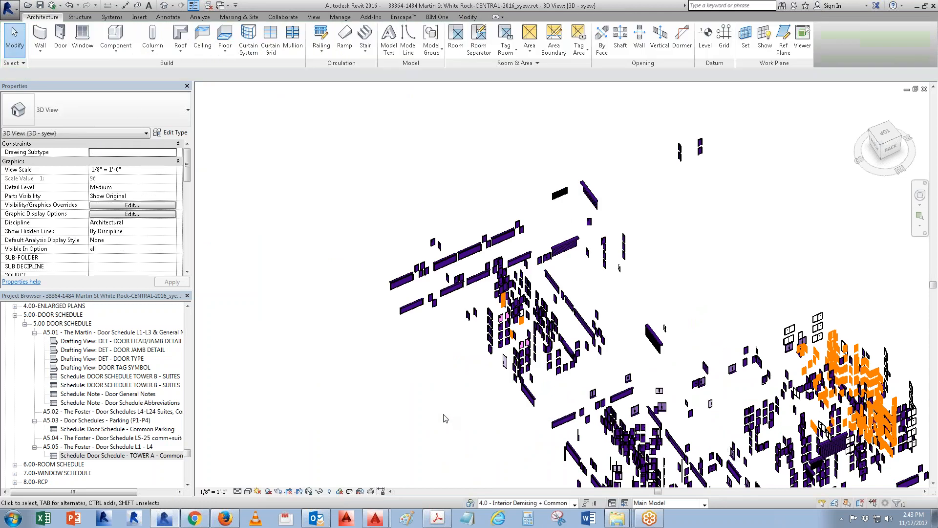
- Examine the doors up close and check the properties of an uncolored double door, then clear the selection
{"action": "middle_click_drag", "start_coordinate": [441, 457], "coordinate": [549, 318], "text": "shift"}
{"action": "scroll", "coordinate": [587, 317], "scroll_direction": "up", "scroll_amount": 5}
{"action": "scroll", "coordinate": [621, 314], "scroll_direction": "up", "scroll_amount": 3}
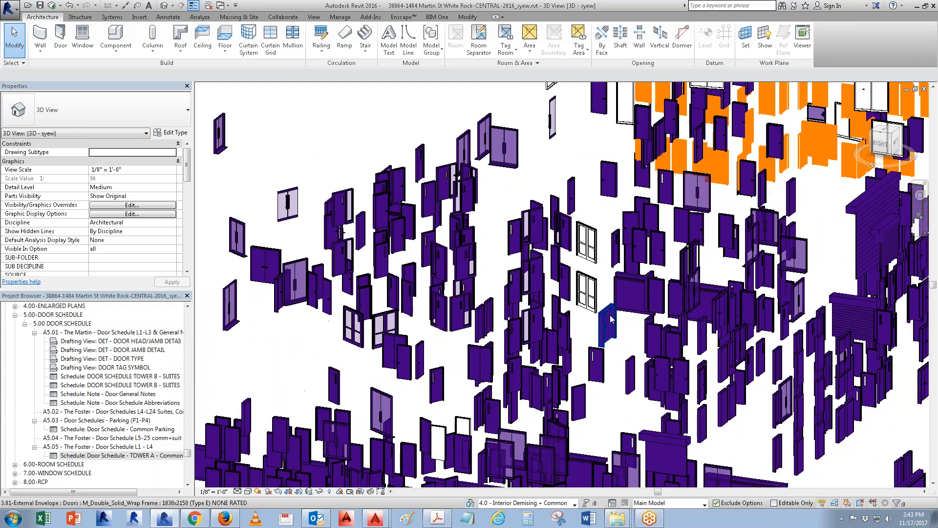
{"action": "scroll", "coordinate": [600, 312], "scroll_direction": "up", "scroll_amount": 3}
{"action": "middle_click_drag", "start_coordinate": [817, 249], "coordinate": [621, 323]}
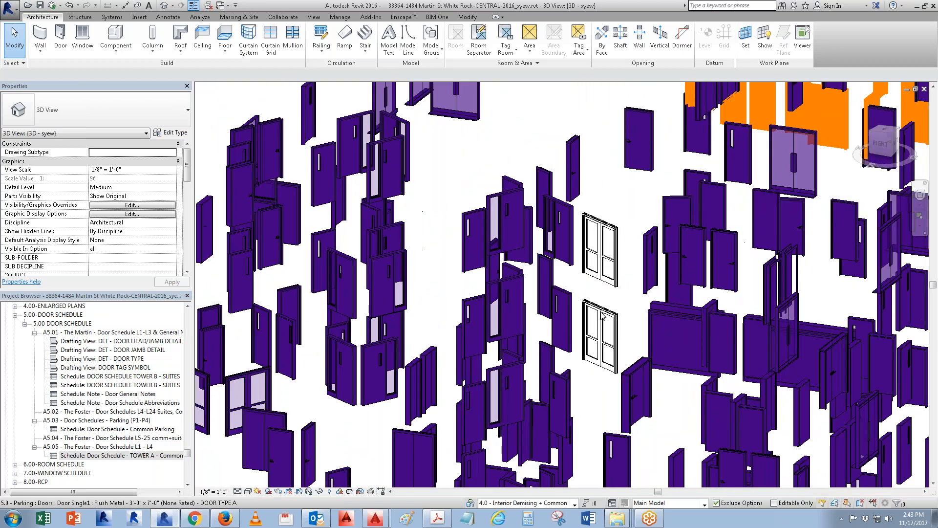
{"action": "left_click", "coordinate": [625, 325]}
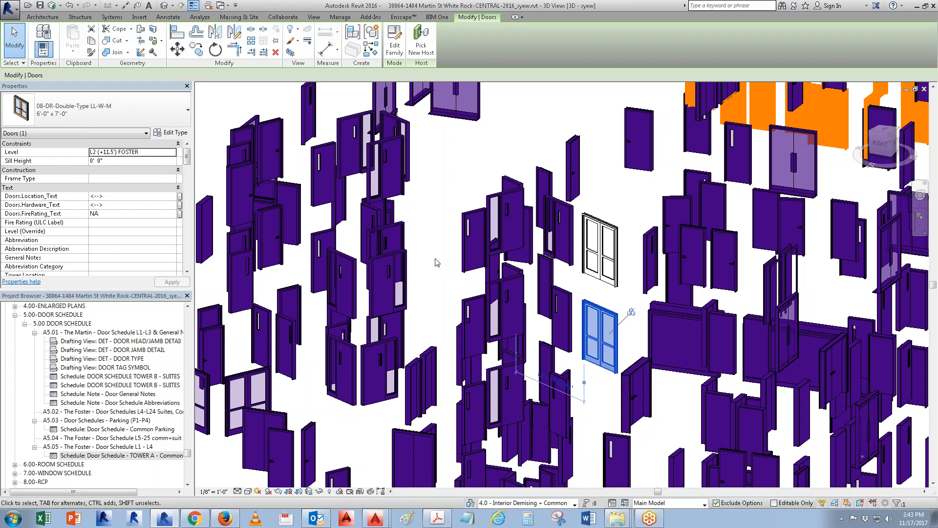
{"action": "scroll", "coordinate": [437, 261], "scroll_direction": "down", "scroll_amount": 10}
{"action": "key", "text": "Escape"}
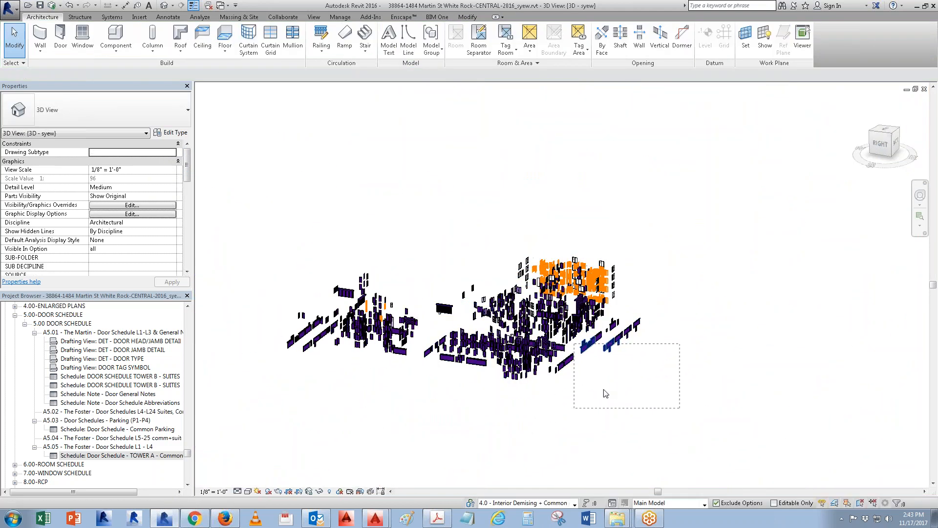
{"action": "key", "text": "v"}
{"action": "key", "text": "g"}
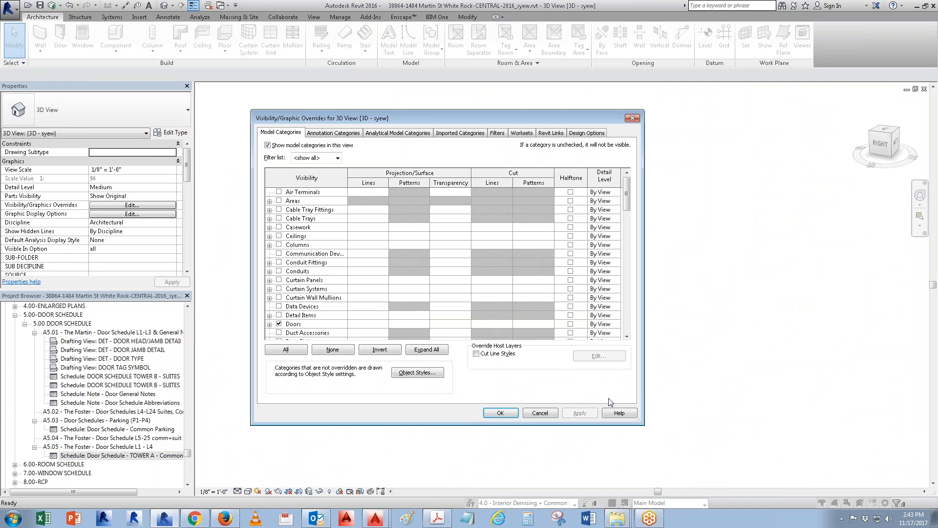
{"action": "key", "text": "Return"}
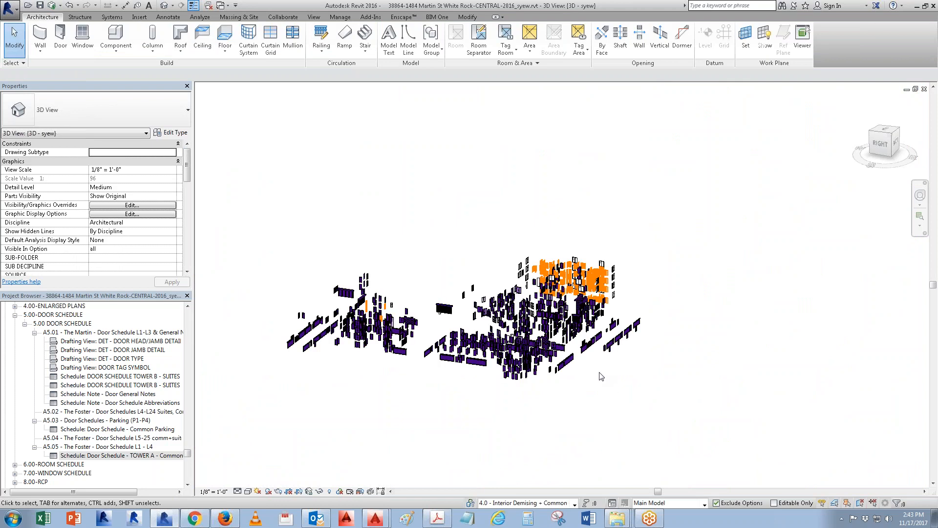
- Switch to the TOWER A common areas door schedule and turn on grand totals with the Count and totals option
{"action": "key", "text": "ctrl+Tab"}
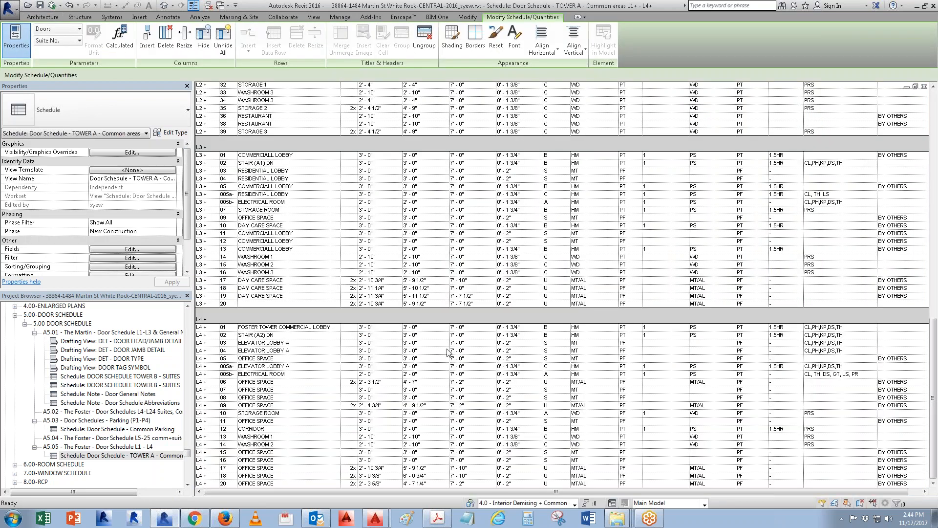
{"action": "left_click", "coordinate": [122, 250]}
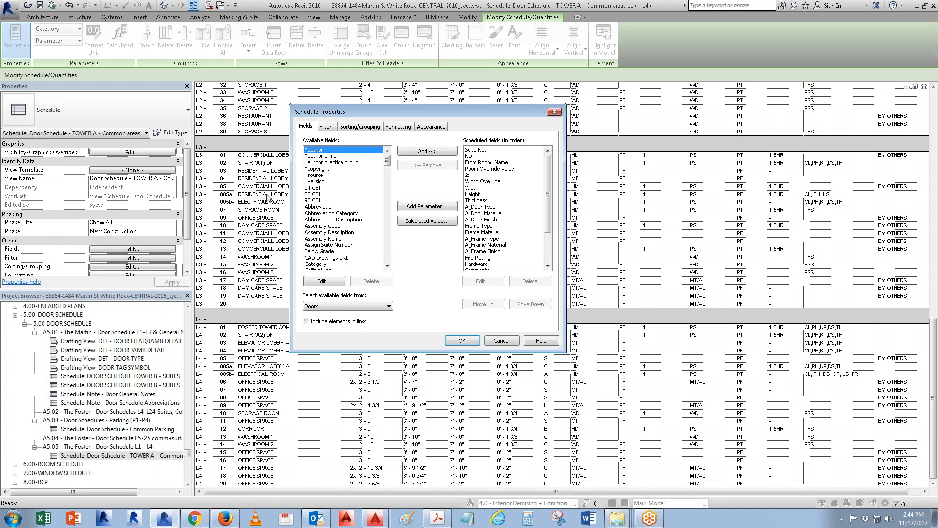
{"action": "left_click", "coordinate": [380, 128]}
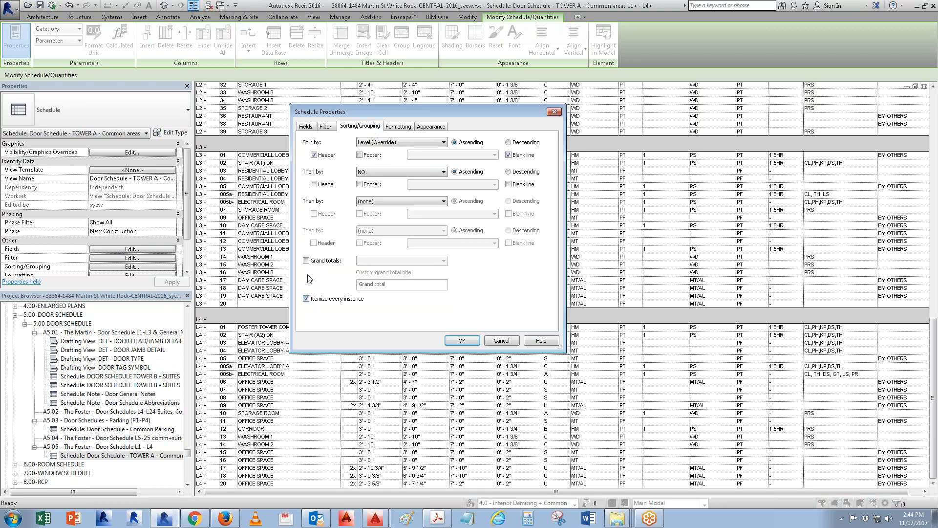
{"action": "left_click", "coordinate": [307, 261]}
{"action": "left_click", "coordinate": [363, 263]}
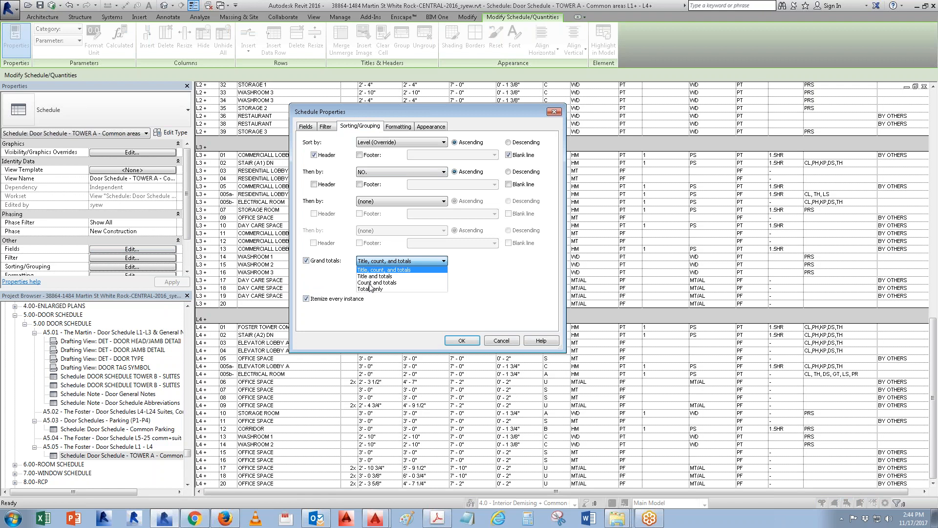
{"action": "left_click", "coordinate": [374, 282]}
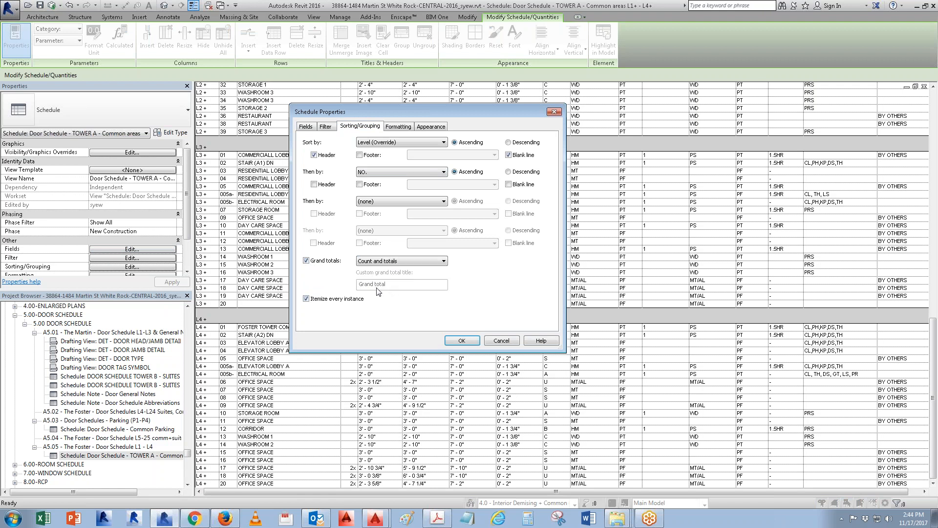
{"action": "left_click", "coordinate": [462, 341]}
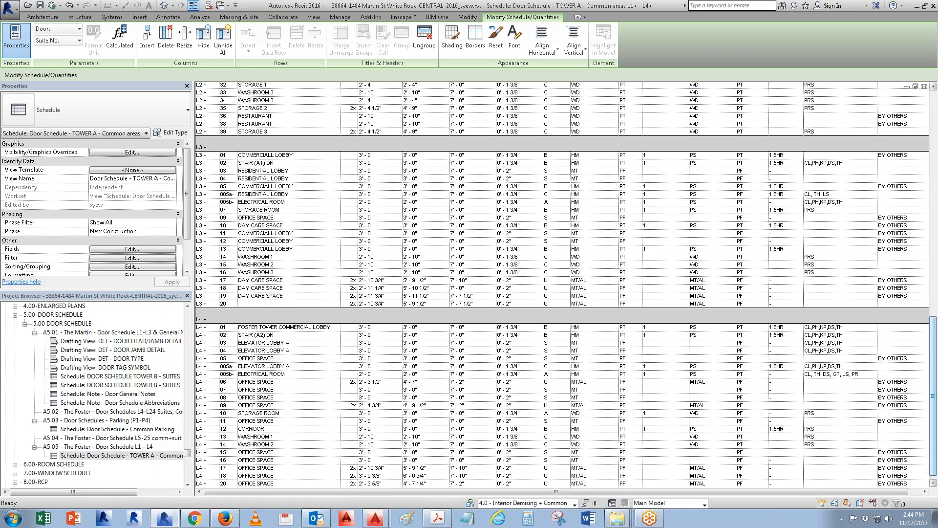
{"action": "scroll", "coordinate": [924, 389], "scroll_direction": "down", "scroll_amount": 1}
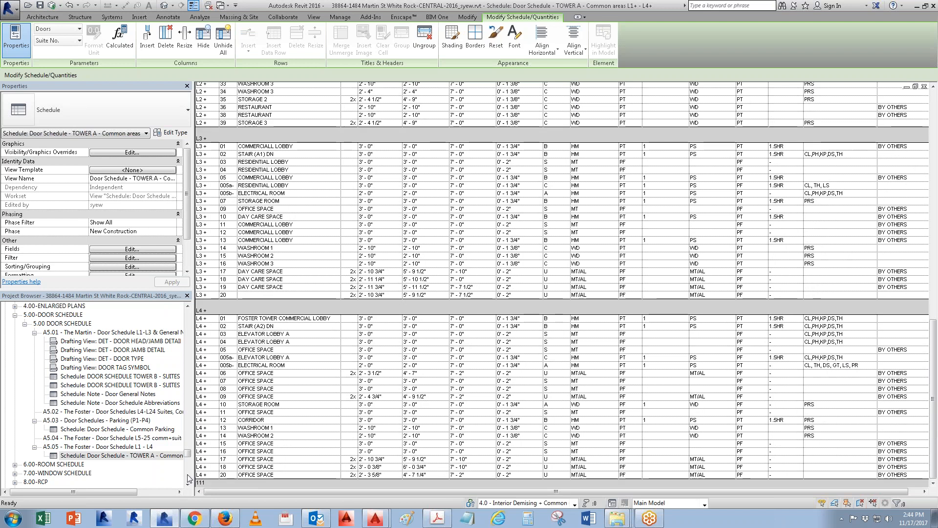
- Remove the Level is above P1 filter from the door schedule and check the listed parking-level doors
{"action": "left_click", "coordinate": [123, 251]}
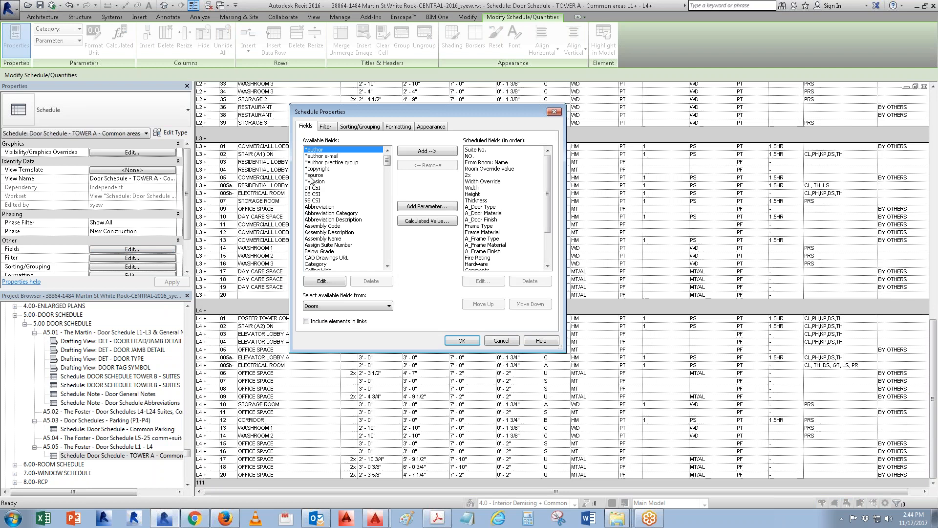
{"action": "left_click", "coordinate": [399, 127]}
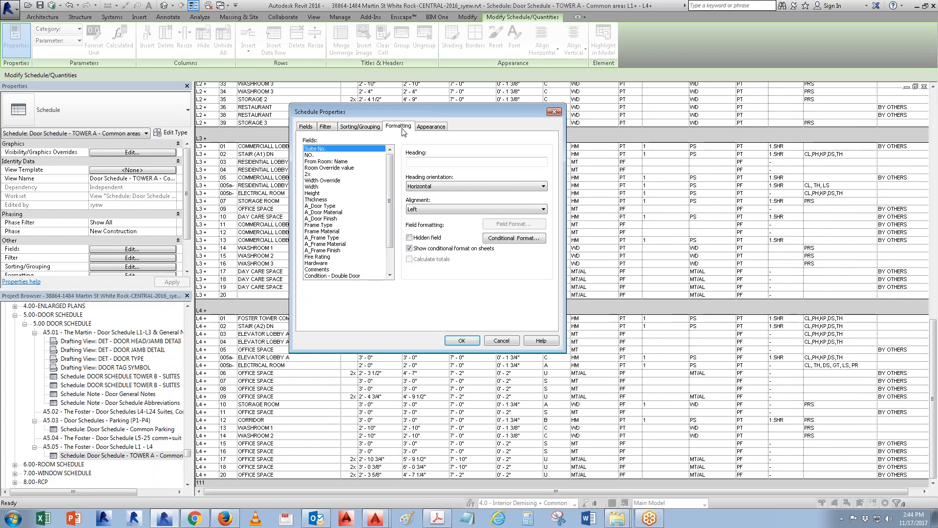
{"action": "left_click", "coordinate": [373, 129]}
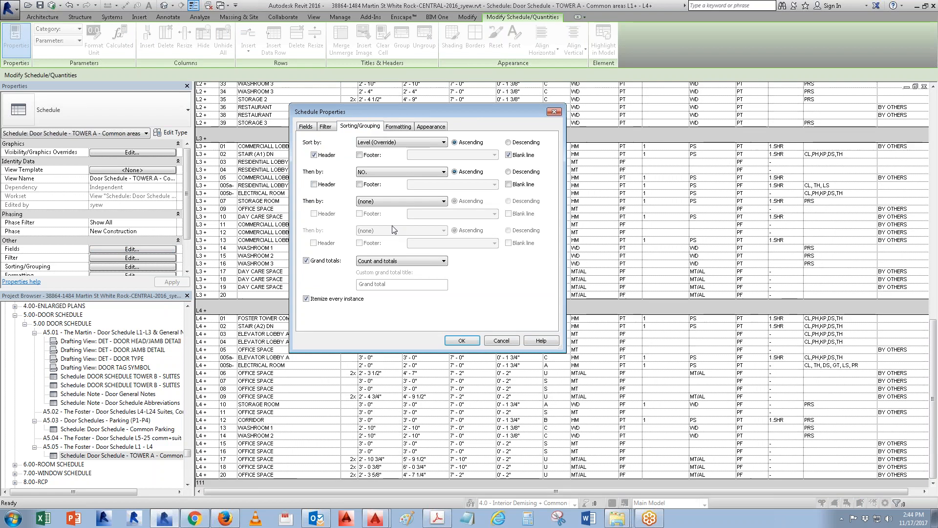
{"action": "left_click", "coordinate": [331, 127]}
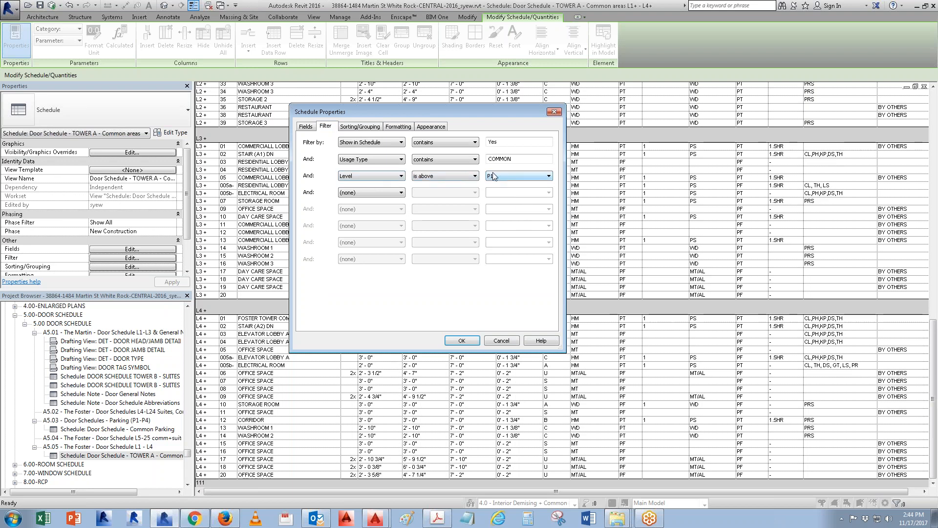
{"action": "left_click", "coordinate": [369, 180]}
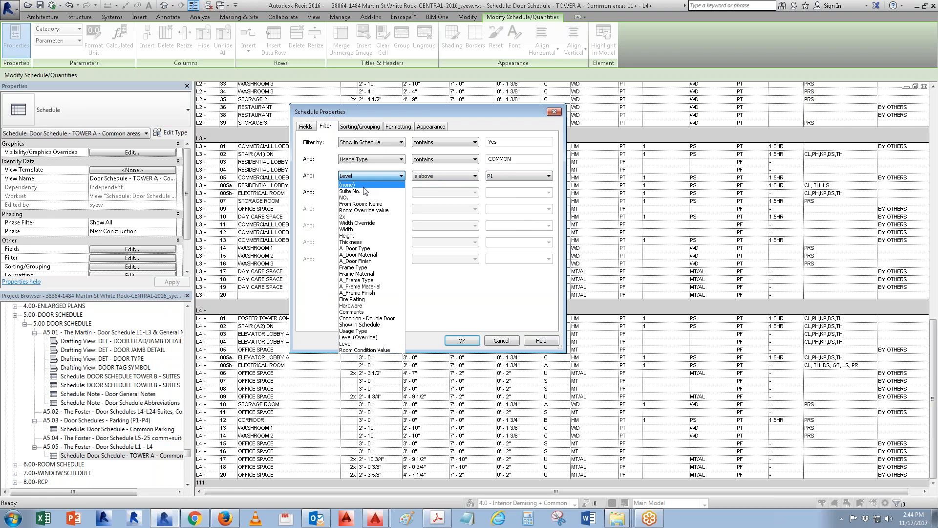
{"action": "left_click", "coordinate": [363, 186]}
{"action": "left_click", "coordinate": [461, 340]}
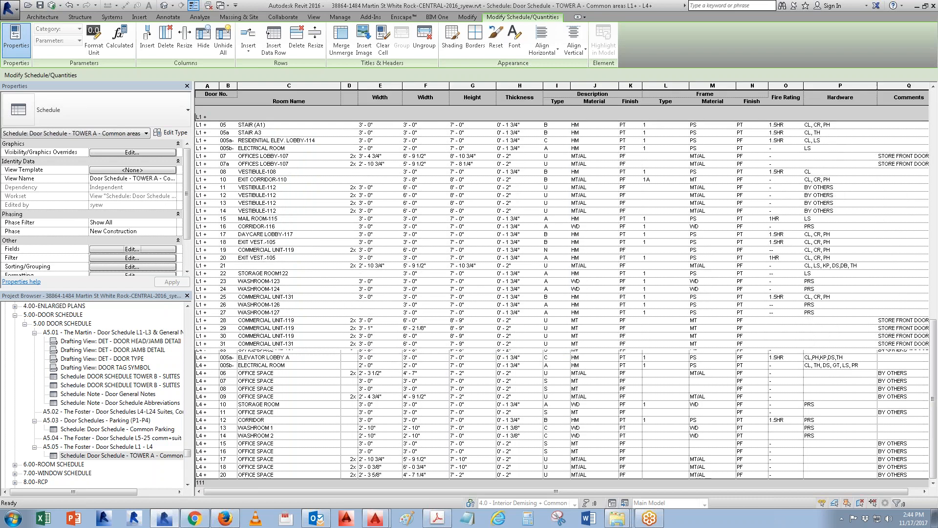
{"action": "scroll", "coordinate": [562, 281], "scroll_direction": "down", "scroll_amount": 15}
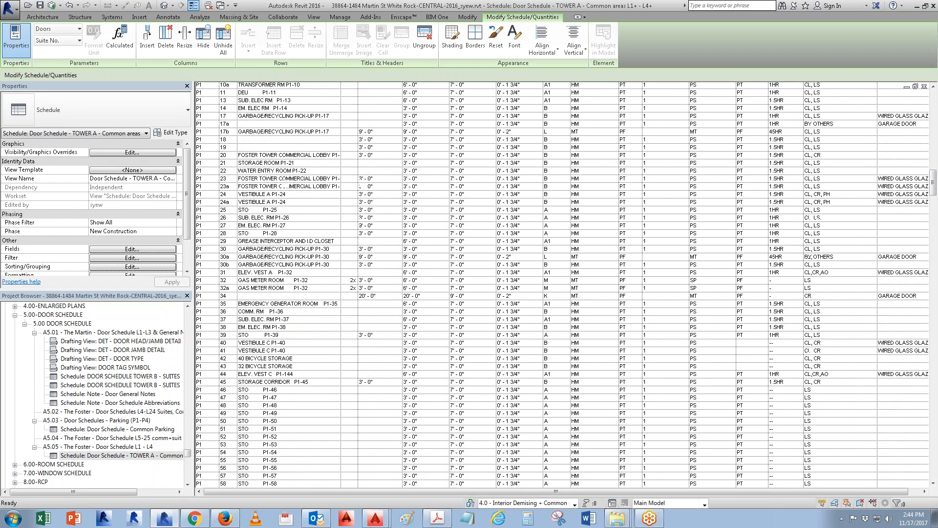
{"action": "scroll", "coordinate": [287, 395], "scroll_direction": "down", "scroll_amount": 15}
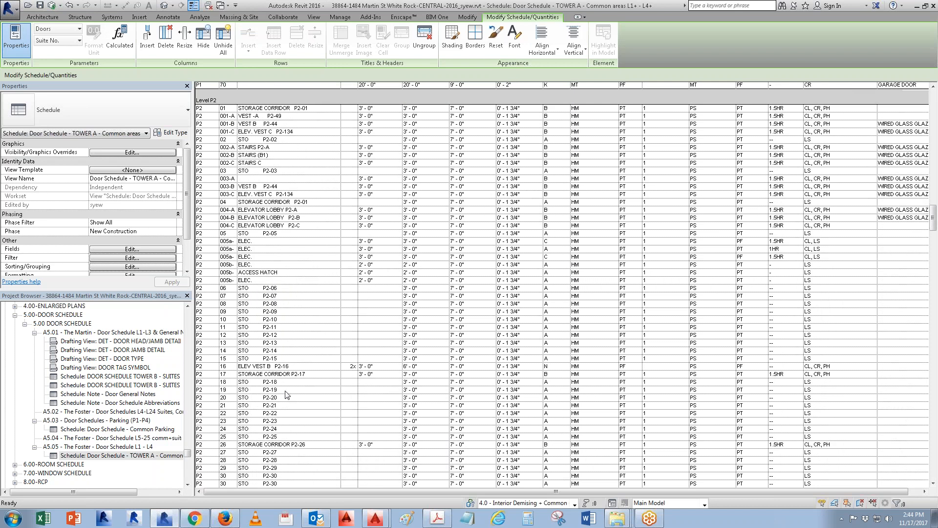
- Look through the parking-level doors P2 to P4 in the door schedule down to the grand total row
{"action": "scroll", "coordinate": [286, 395], "scroll_direction": "down", "scroll_amount": 15}
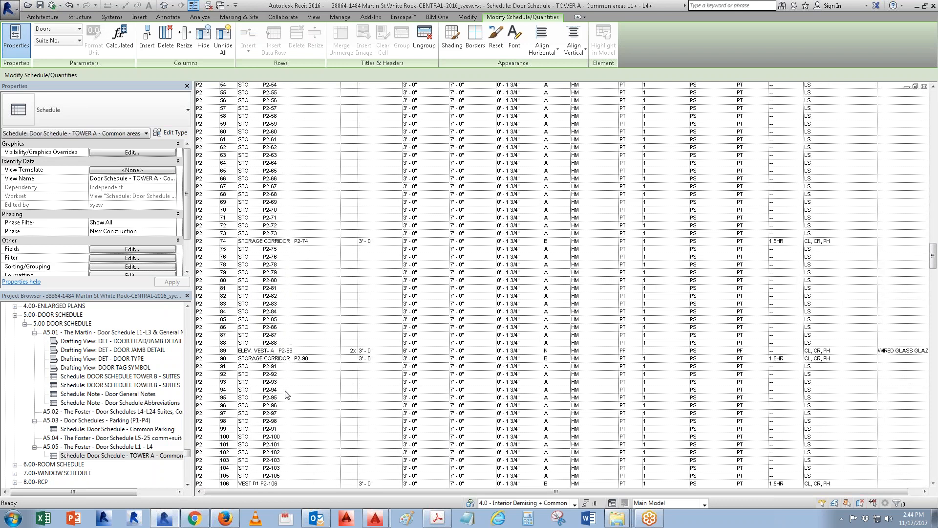
{"action": "scroll", "coordinate": [287, 395], "scroll_direction": "down", "scroll_amount": 15}
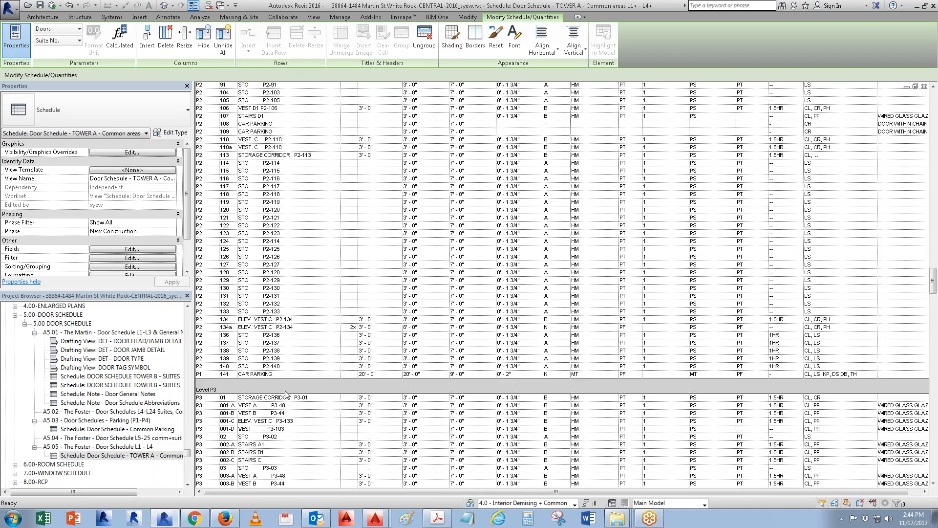
{"action": "scroll", "coordinate": [287, 395], "scroll_direction": "down", "scroll_amount": 15}
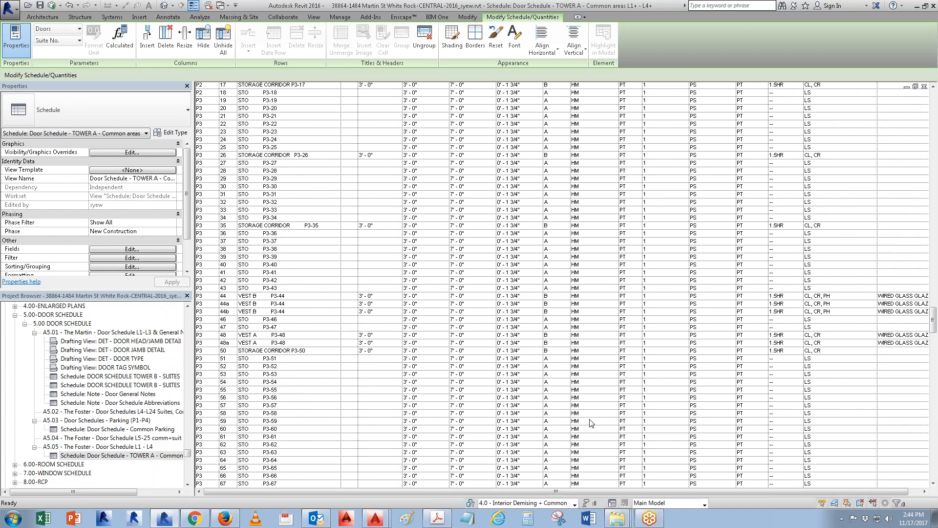
{"action": "scroll", "coordinate": [517, 430], "scroll_direction": "down", "scroll_amount": 18}
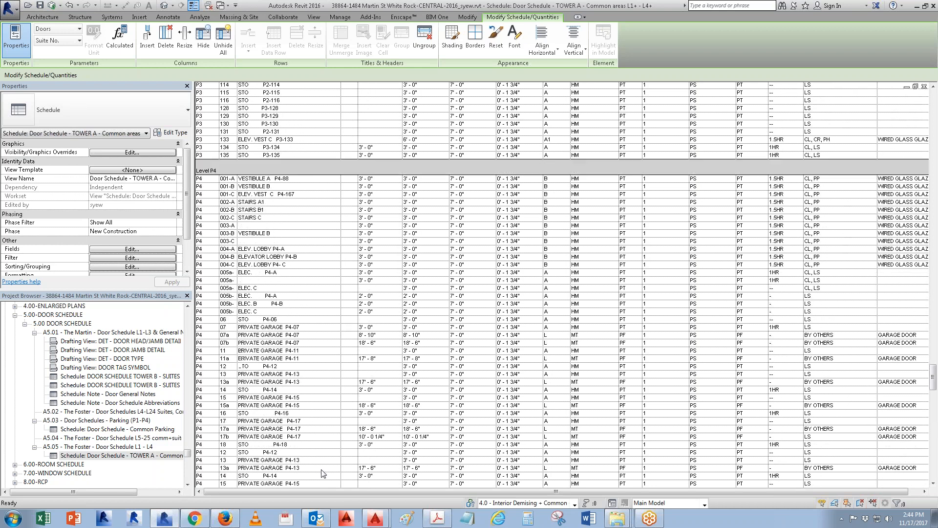
{"action": "scroll", "coordinate": [322, 474], "scroll_direction": "down", "scroll_amount": 20}
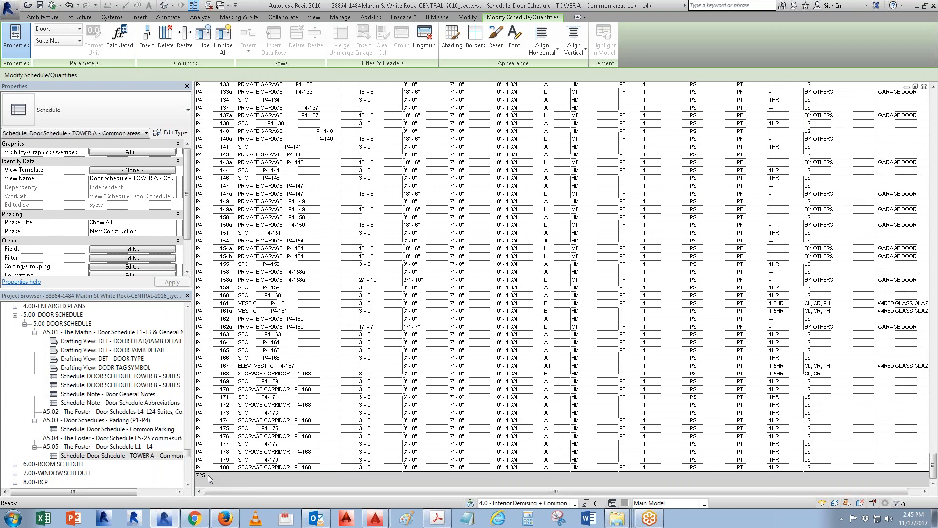
- Switch from the door schedule to the color-coded door 3D view of the Martin project
{"action": "key", "text": "ctrl+Tab"}
{"action": "key", "text": "ctrl+Tab"}
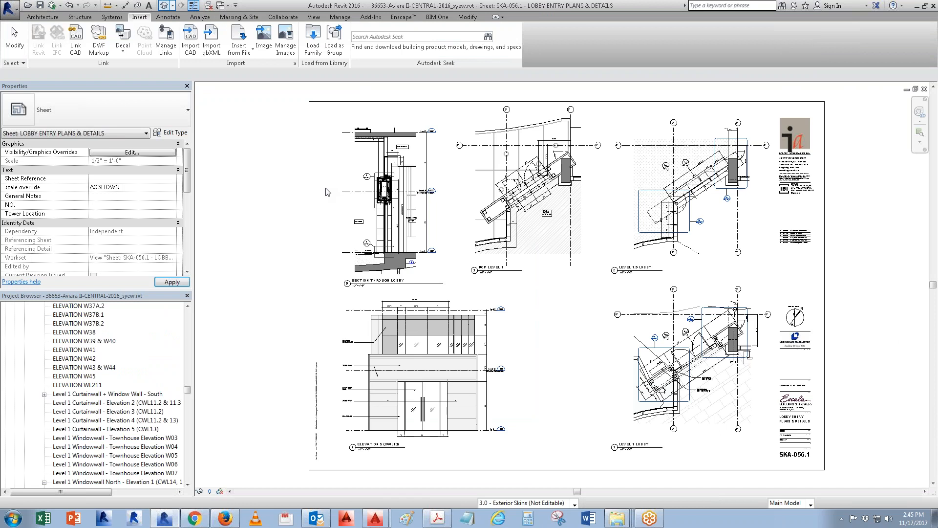
{"action": "left_click", "coordinate": [165, 5]}
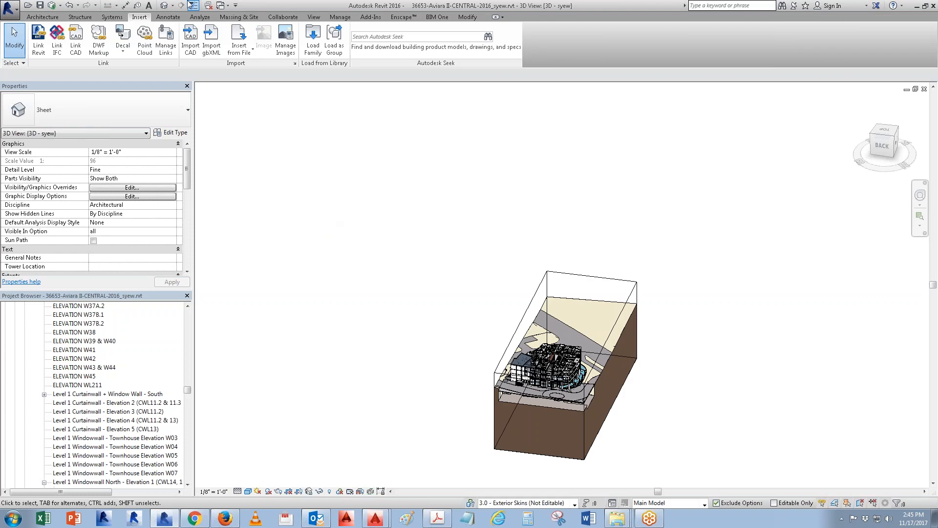
{"action": "left_click", "coordinate": [228, 7]}
{"action": "left_click", "coordinate": [210, 6]}
{"action": "left_click", "coordinate": [222, 6]}
{"action": "left_click", "coordinate": [237, 19]}
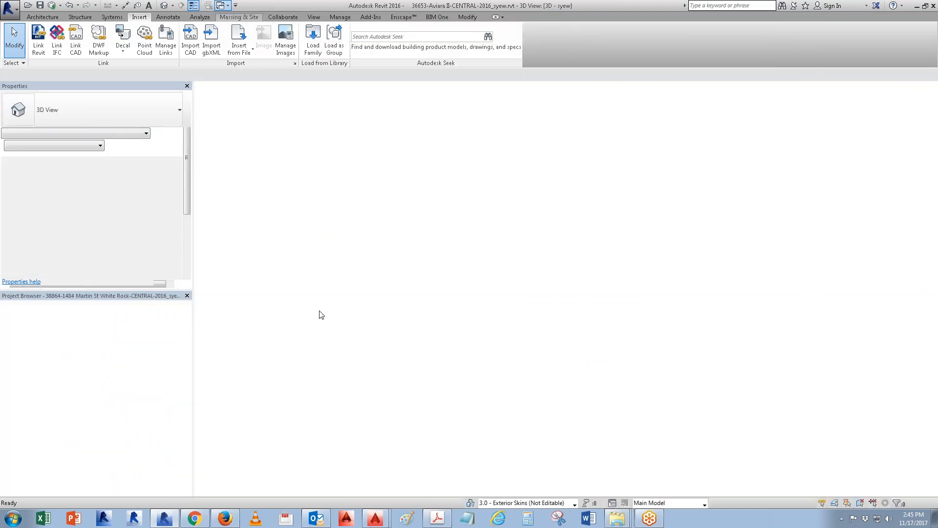
- Turn off the visibility of the Door - Suite (1) and DOOR - STAIR filters in the 3D view, leaving DOOR - COMMON visible
{"action": "key", "text": "v"}
{"action": "key", "text": "g"}
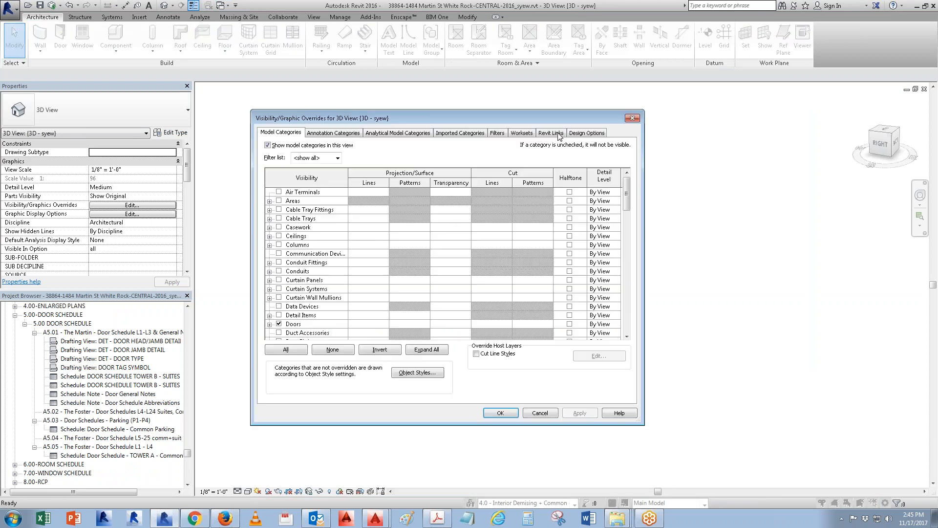
{"action": "left_click", "coordinate": [497, 132]}
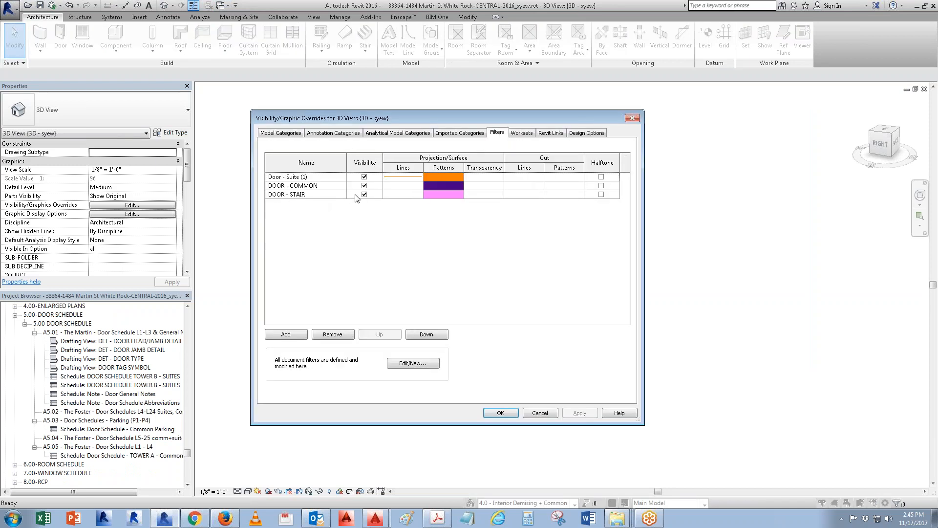
{"action": "left_click", "coordinate": [364, 177]}
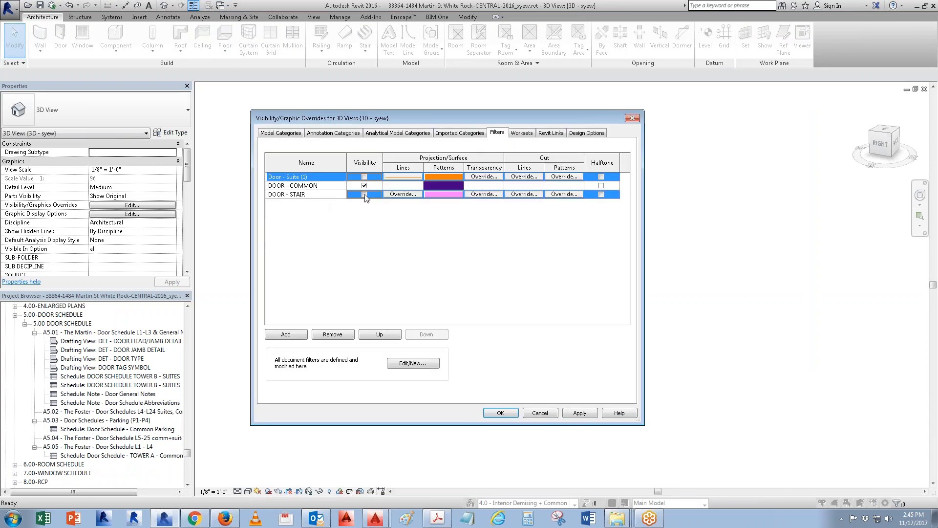
{"action": "left_click", "coordinate": [500, 413]}
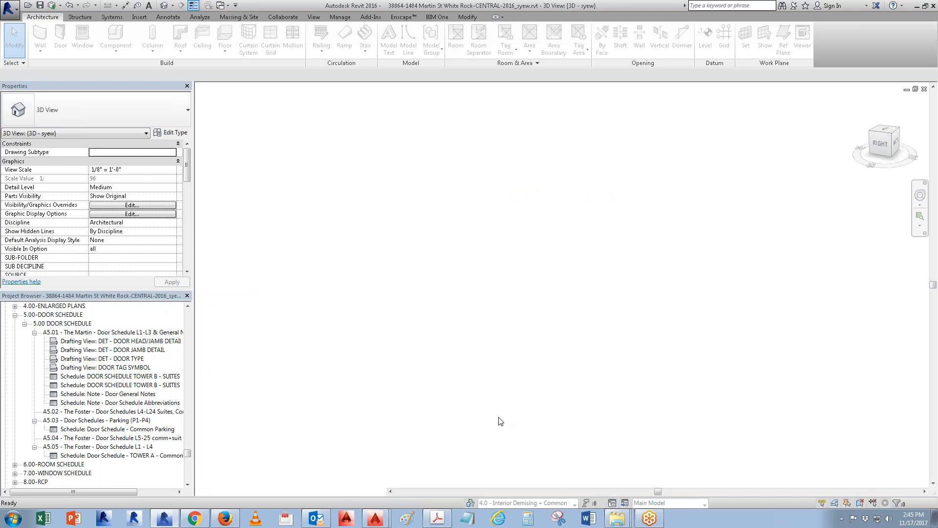
{"action": "left_click_drag", "start_coordinate": [709, 448], "coordinate": [197, 181]}
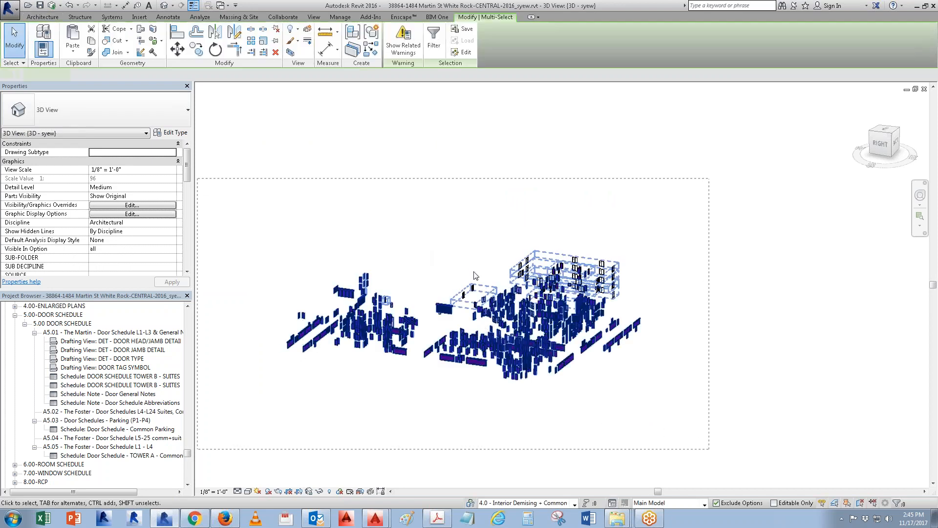
{"action": "left_click", "coordinate": [657, 380]}
{"action": "right_click", "coordinate": [597, 405]}
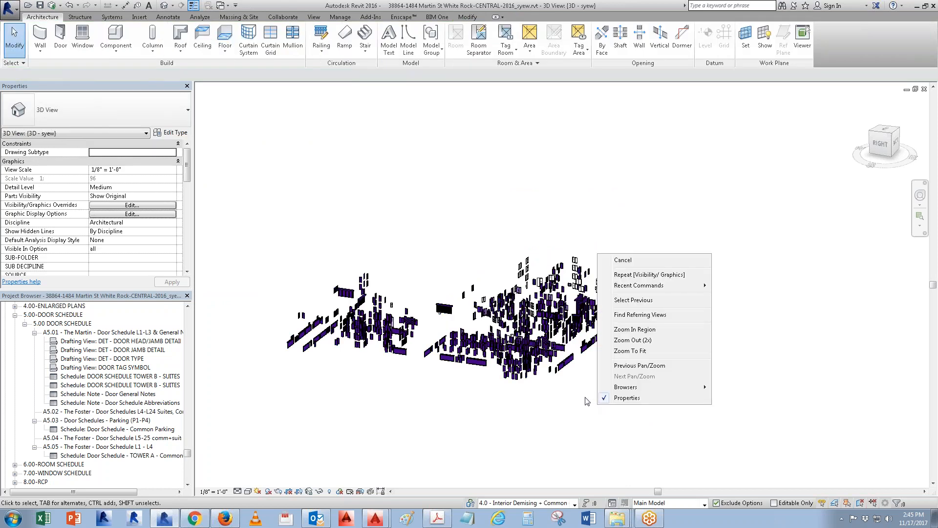
{"action": "left_click", "coordinate": [571, 398]}
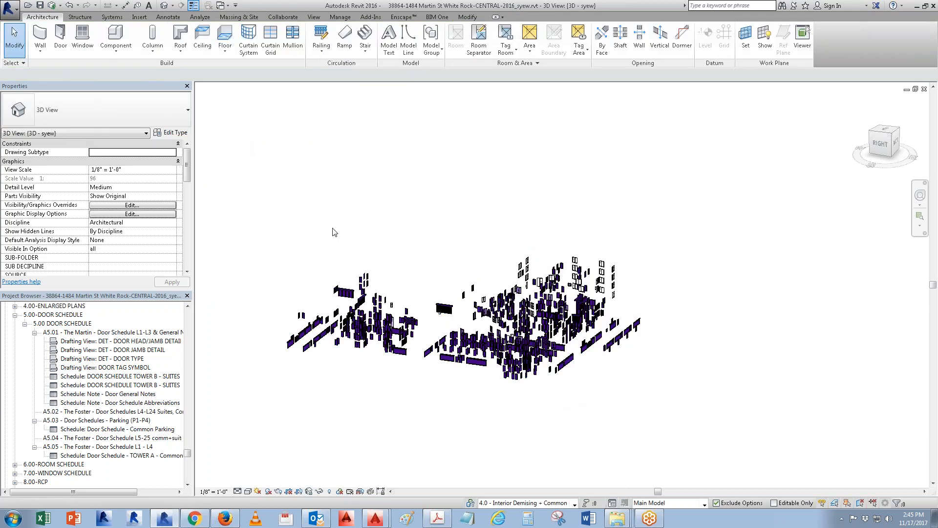
- Select everything in the 3D view, exclude Model Groups from the selection to check the door count, and clear the selection
{"action": "left_click_drag", "start_coordinate": [238, 139], "coordinate": [771, 458]}
{"action": "left_click", "coordinate": [897, 503]}
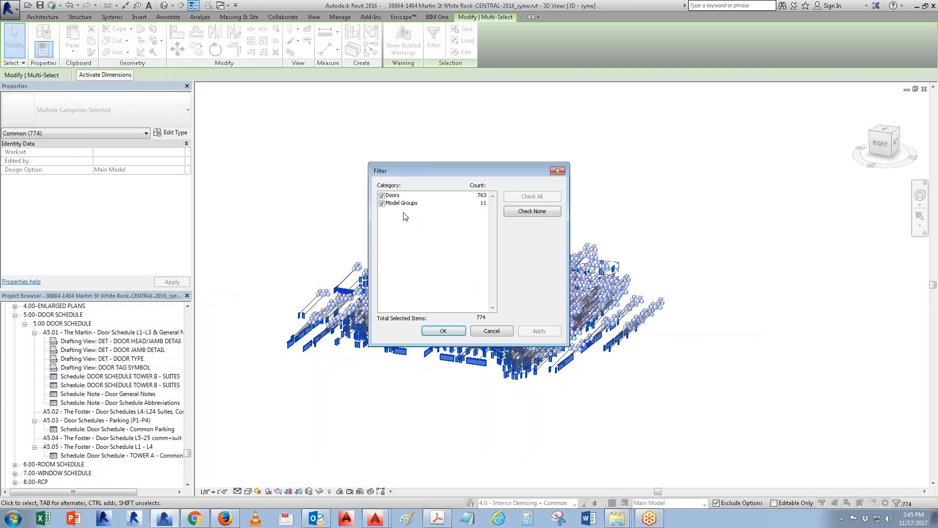
{"action": "left_click", "coordinate": [382, 203]}
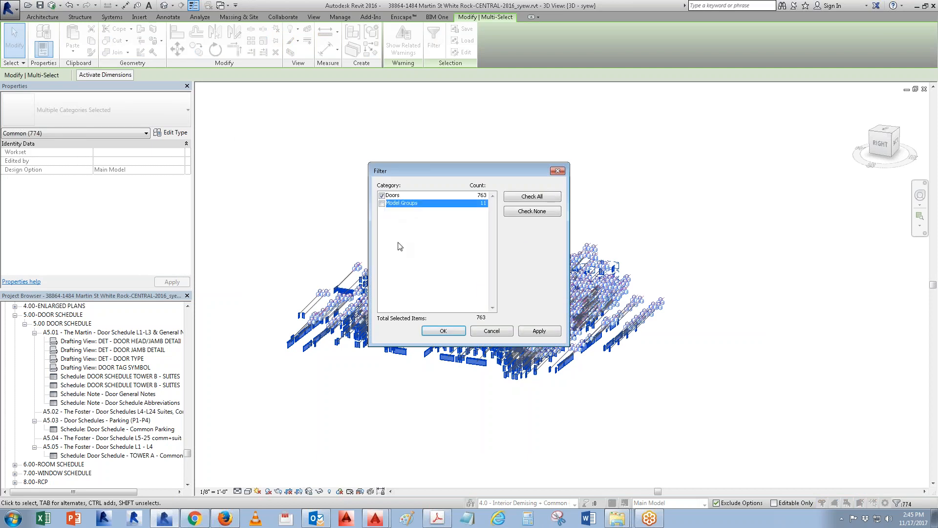
{"action": "left_click", "coordinate": [443, 332]}
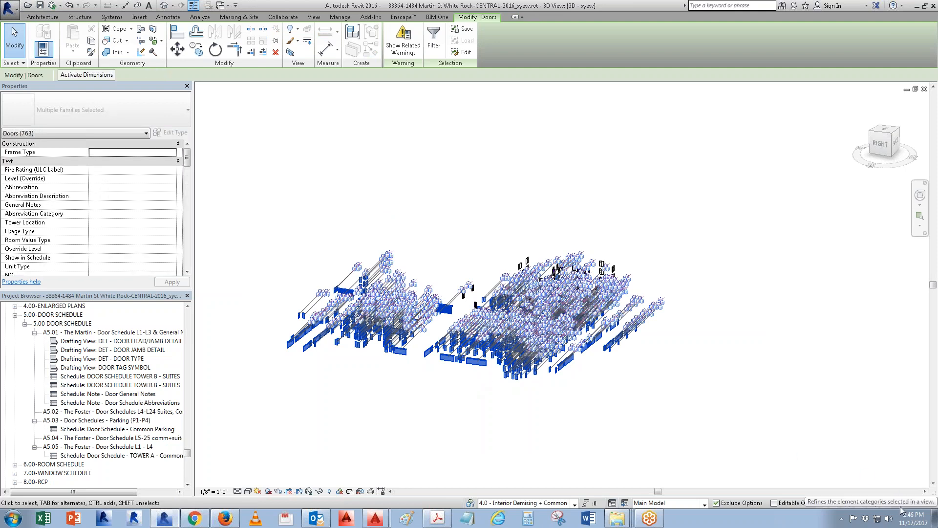
{"action": "left_click", "coordinate": [320, 491]}
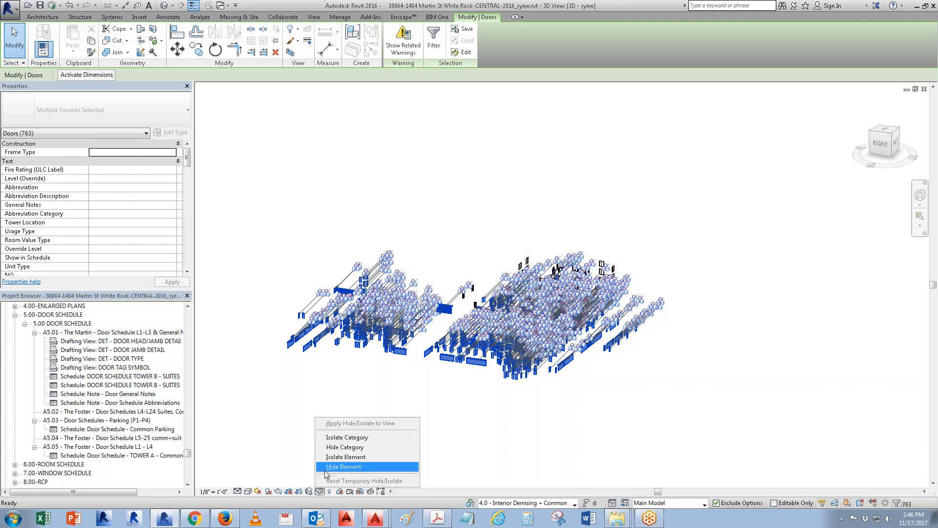
{"action": "left_click", "coordinate": [336, 372]}
{"action": "key", "text": "Escape"}
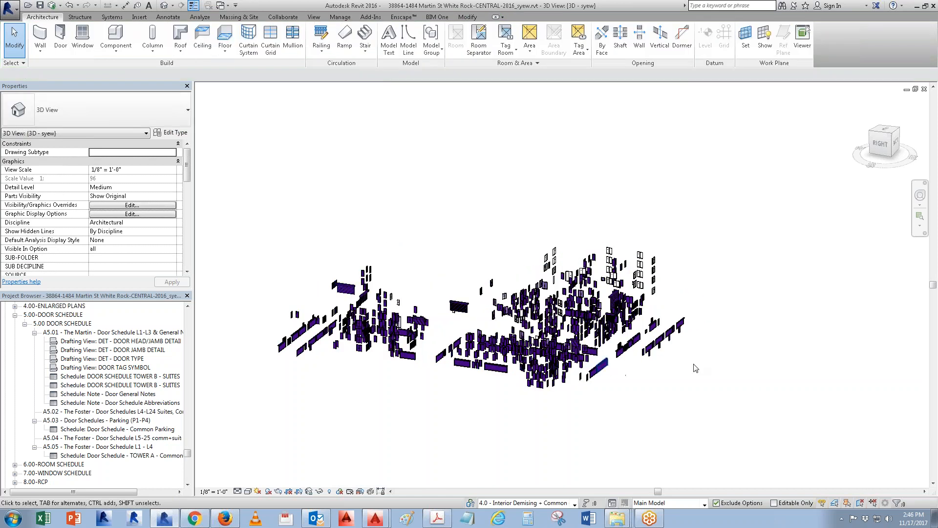
- Check the properties of the 8' x 20' overhead rolling door and the chainlink fence door beneath it
{"action": "scroll", "coordinate": [347, 296], "scroll_direction": "up", "scroll_amount": 4}
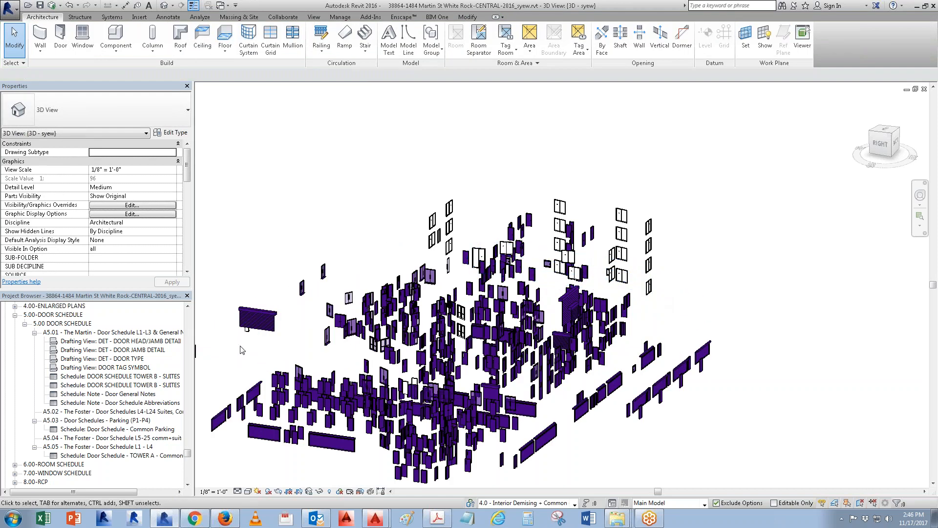
{"action": "scroll", "coordinate": [240, 350], "scroll_direction": "up", "scroll_amount": 5}
{"action": "middle_click_drag", "start_coordinate": [290, 366], "coordinate": [321, 280]}
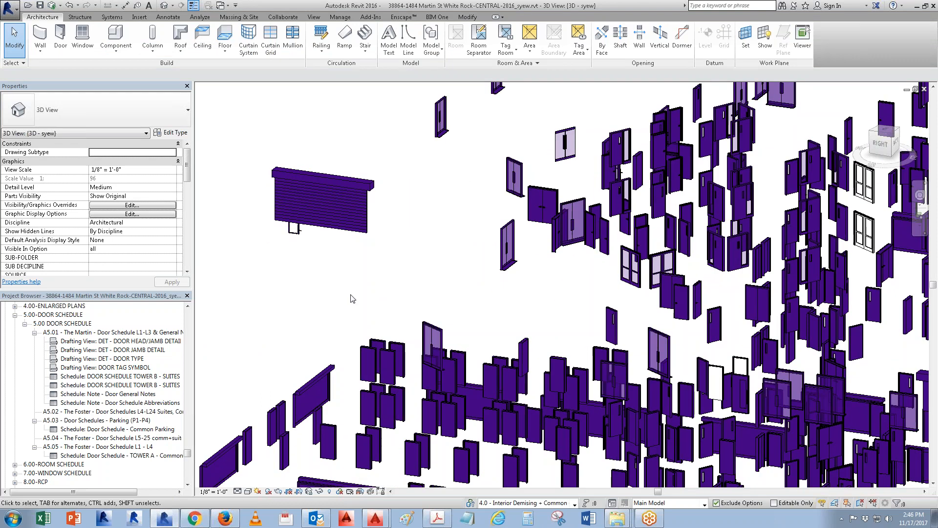
{"action": "left_click", "coordinate": [347, 230]}
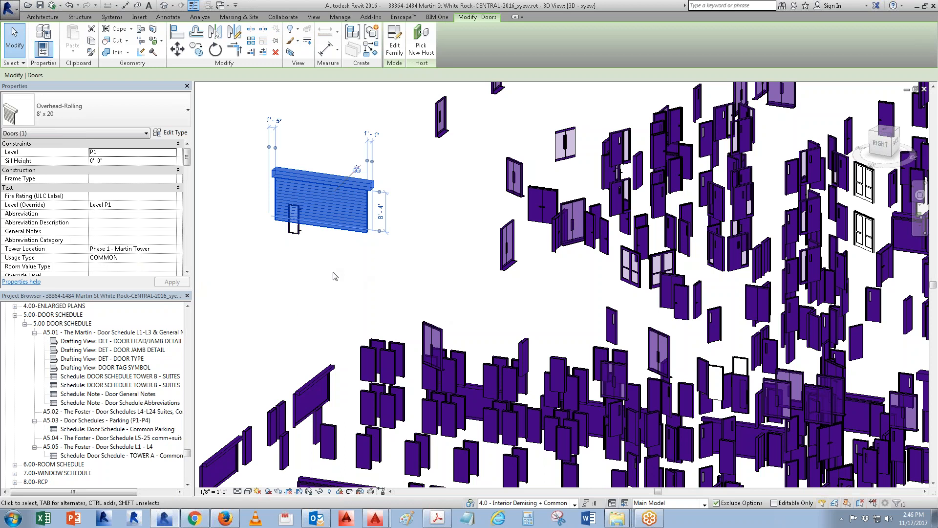
{"action": "left_click", "coordinate": [288, 244]}
{"action": "left_click", "coordinate": [293, 228]}
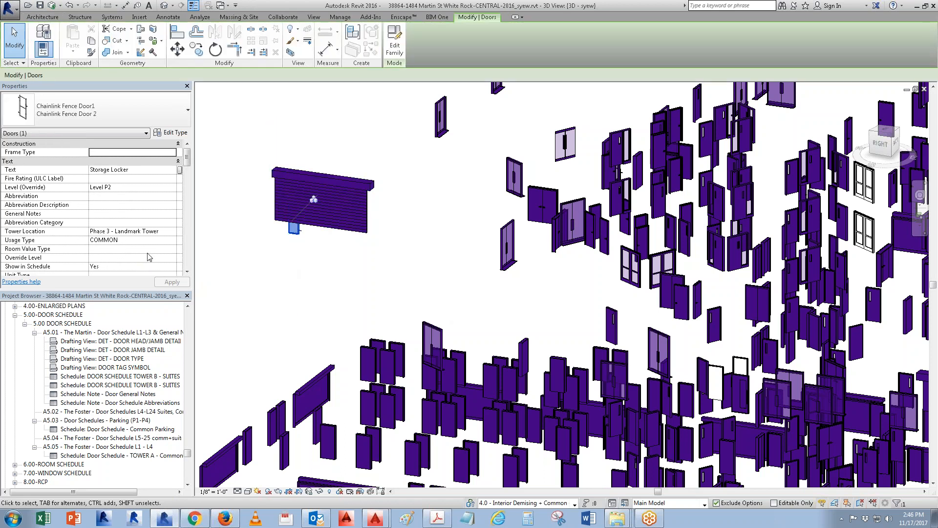
{"action": "left_click", "coordinate": [435, 237]}
- Check the properties of two uncolored 6'-0" x 7'-0" double doors, including their comments, and clear the selection
{"action": "middle_click_drag", "start_coordinate": [542, 368], "coordinate": [434, 380]}
{"action": "left_click", "coordinate": [700, 309]}
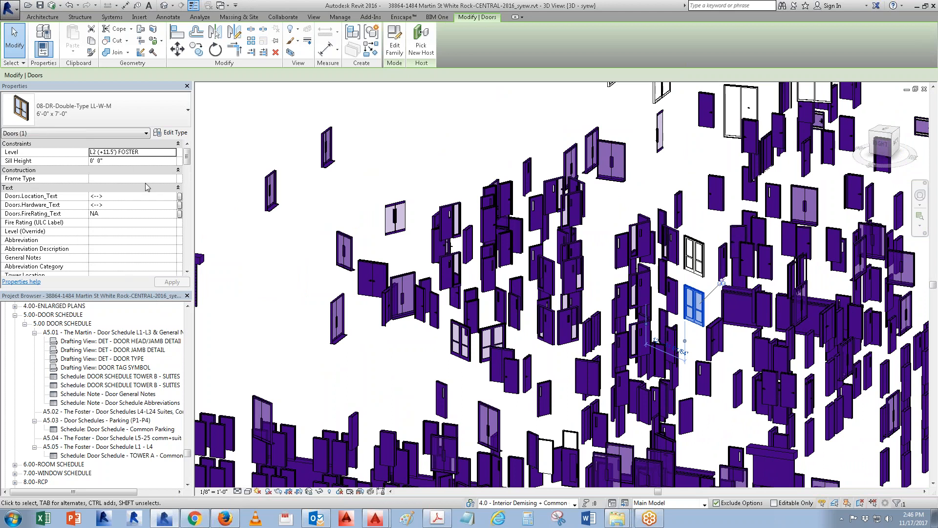
{"action": "left_click_drag", "start_coordinate": [190, 155], "coordinate": [186, 219]}
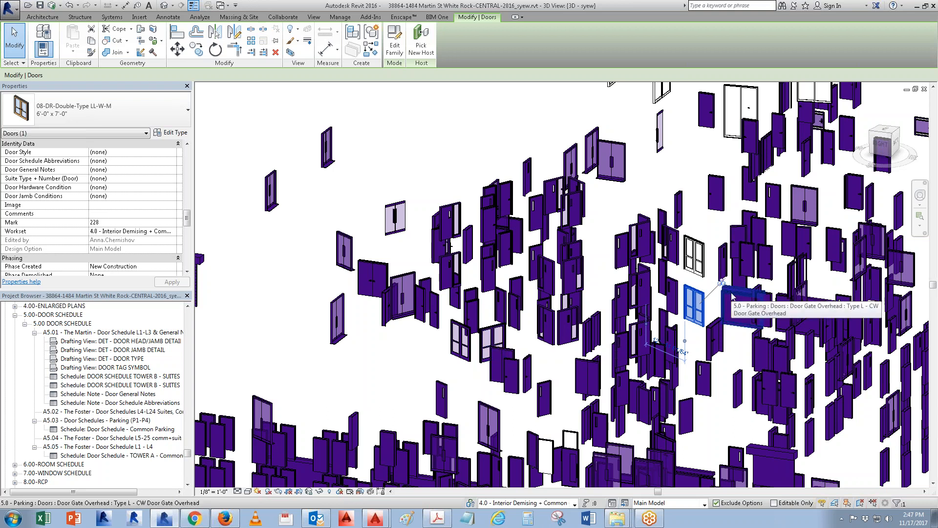
{"action": "left_click", "coordinate": [487, 337]}
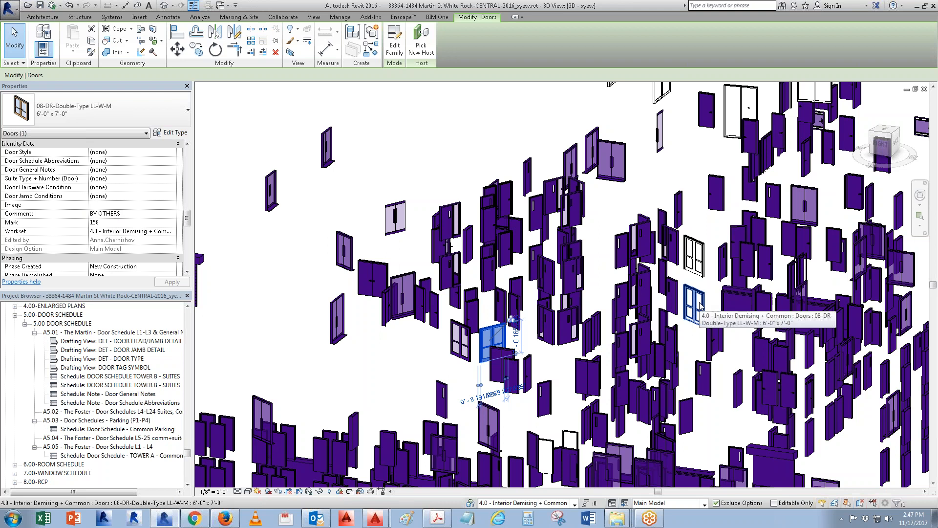
{"action": "key", "text": "Escape"}
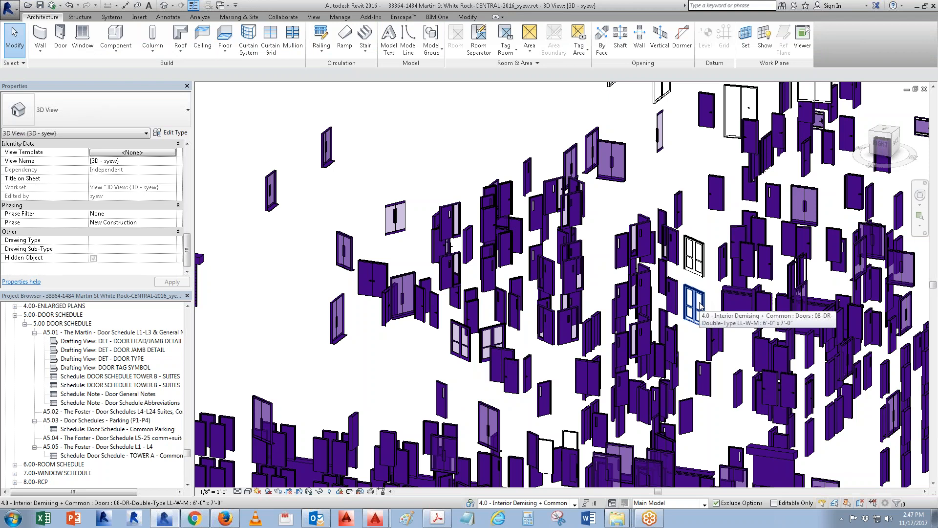
- Reopen the TOWER A common areas L1+ - L4+ door schedule
{"action": "scroll", "coordinate": [539, 333], "scroll_direction": "down", "scroll_amount": 5}
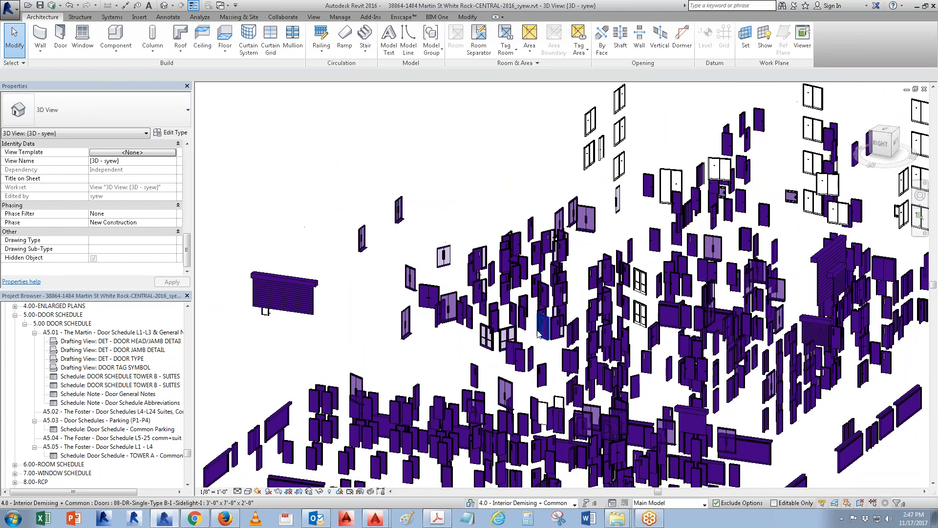
{"action": "scroll", "coordinate": [539, 332], "scroll_direction": "down", "scroll_amount": 4}
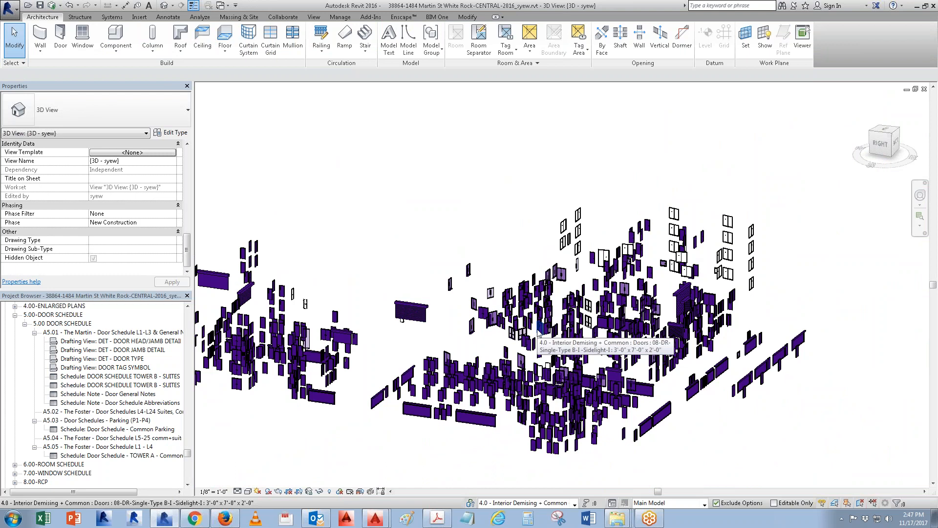
{"action": "key", "text": "ctrl+Tab"}
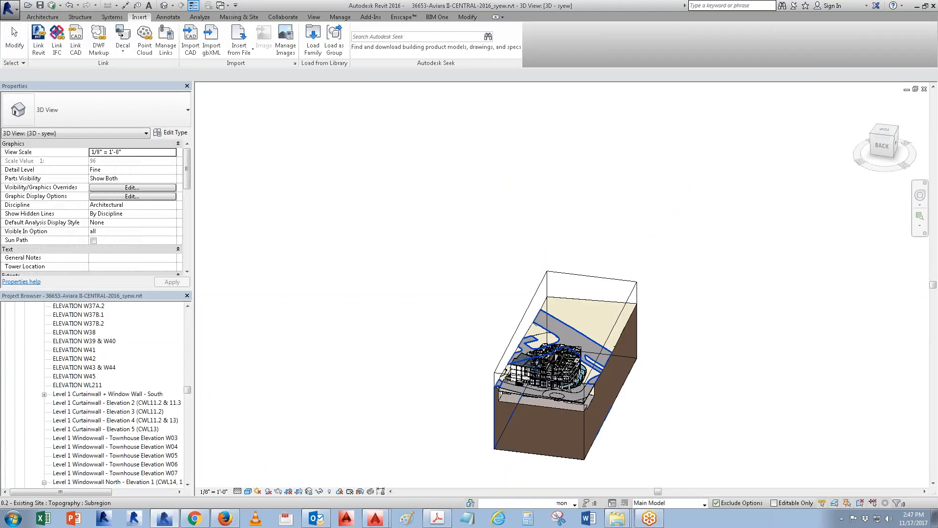
{"action": "key", "text": "ctrl+Tab"}
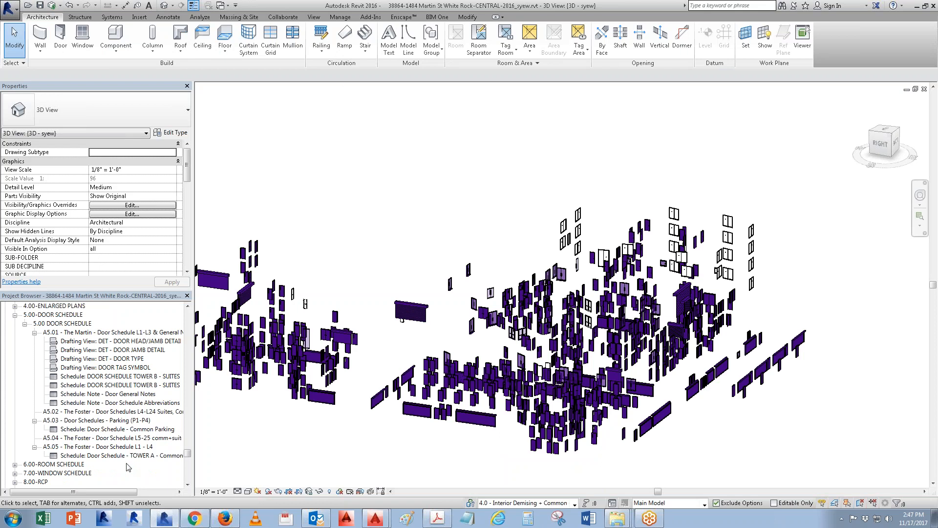
{"action": "left_click", "coordinate": [137, 439]}
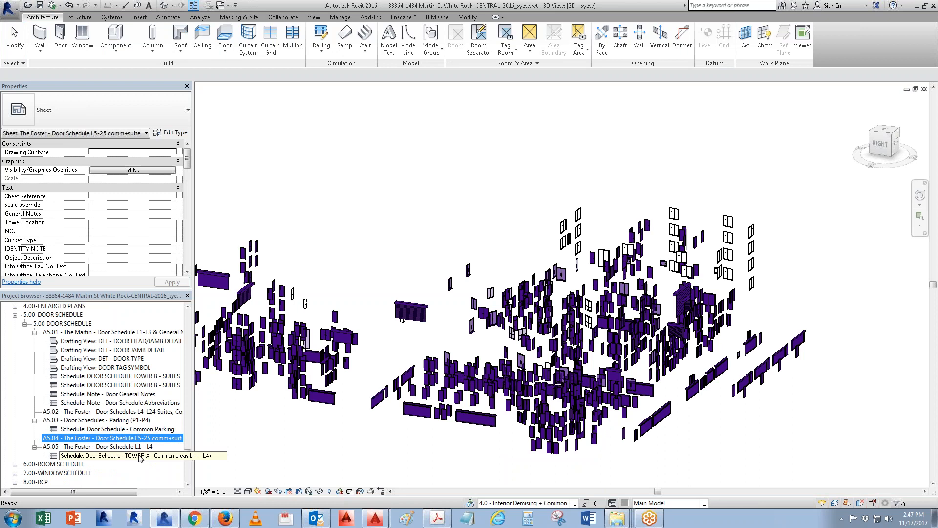
{"action": "left_click", "coordinate": [140, 456]}
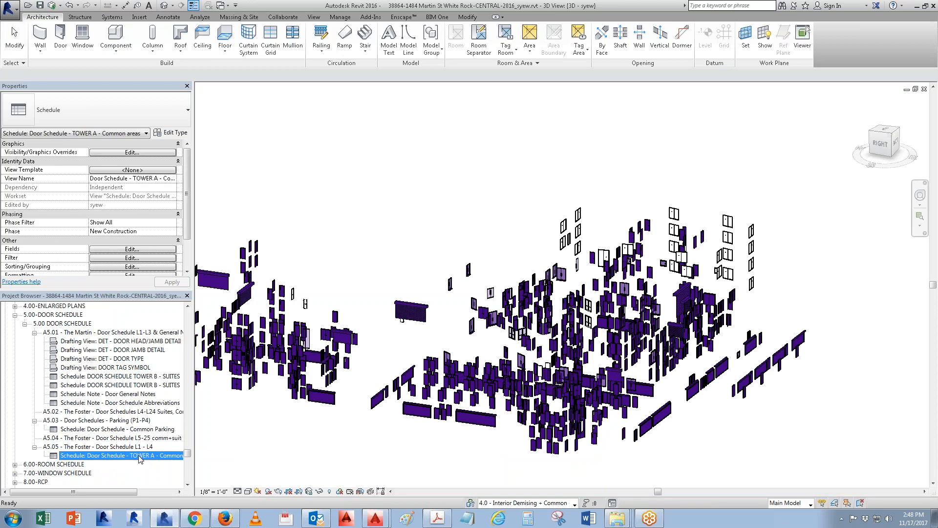
{"action": "double_click", "coordinate": [140, 456]}
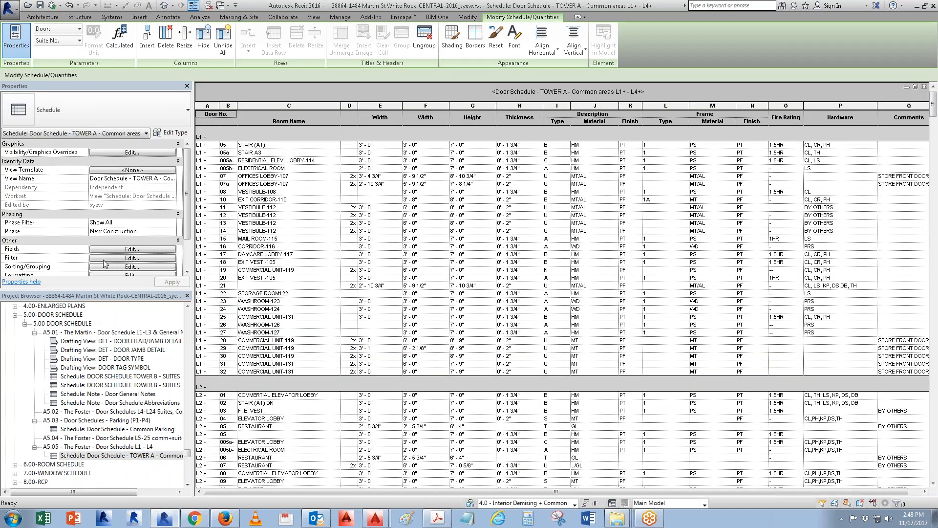
- Remove the Show in Schedule and Usage Type filters from the TOWER A common areas door schedule
{"action": "left_click", "coordinate": [125, 250]}
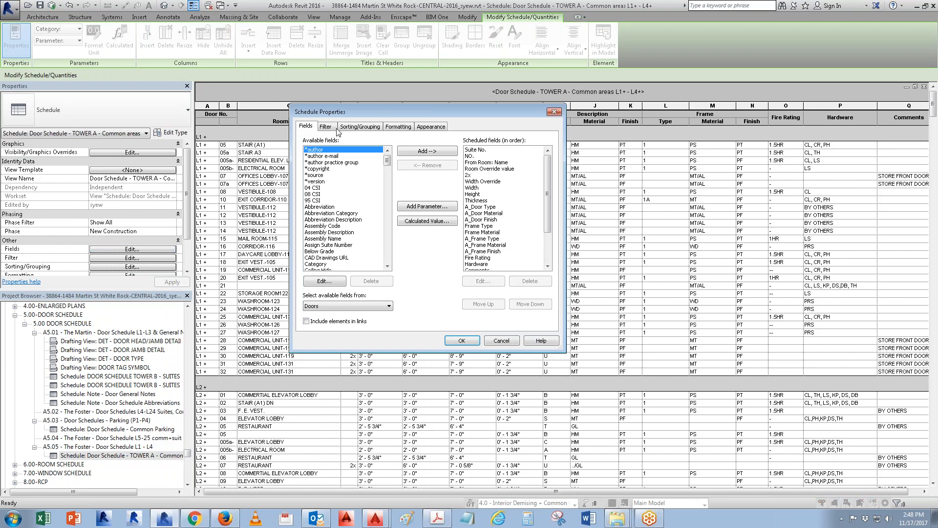
{"action": "left_click", "coordinate": [326, 126]}
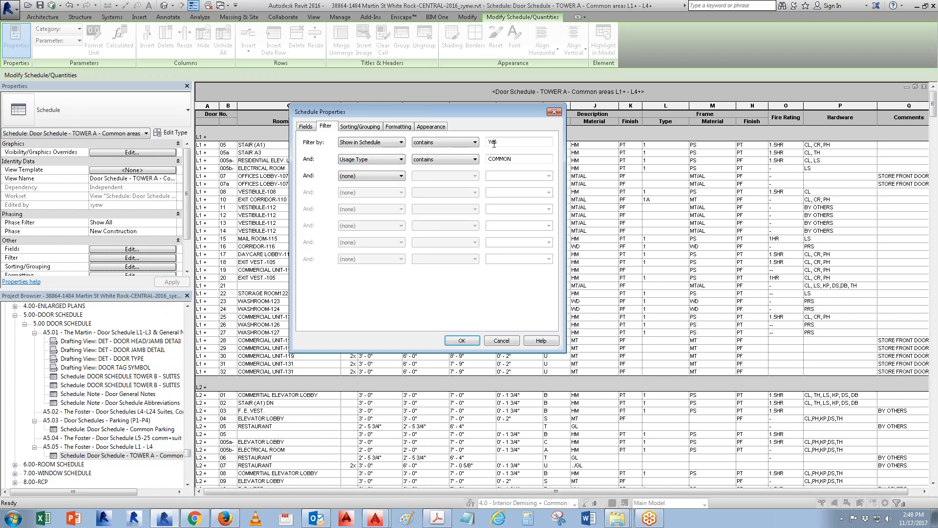
{"action": "left_click", "coordinate": [380, 145]}
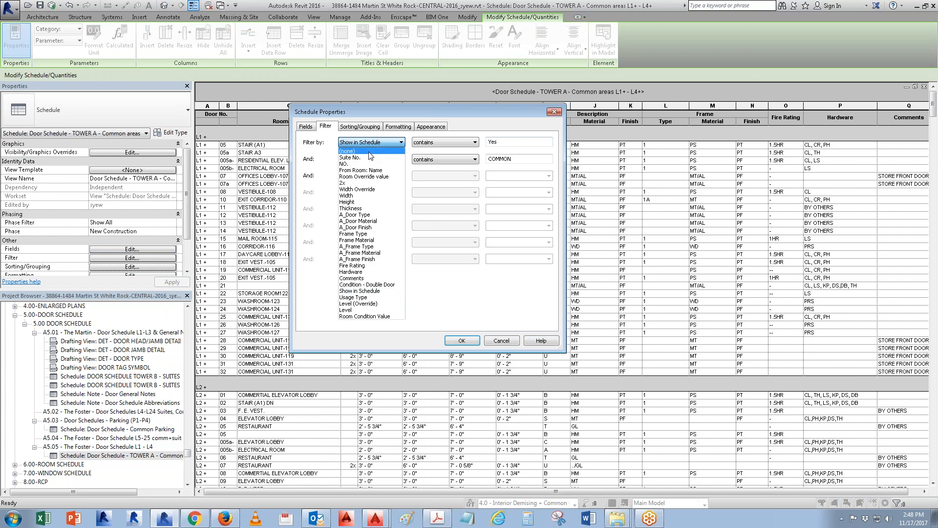
{"action": "left_click", "coordinate": [371, 151]}
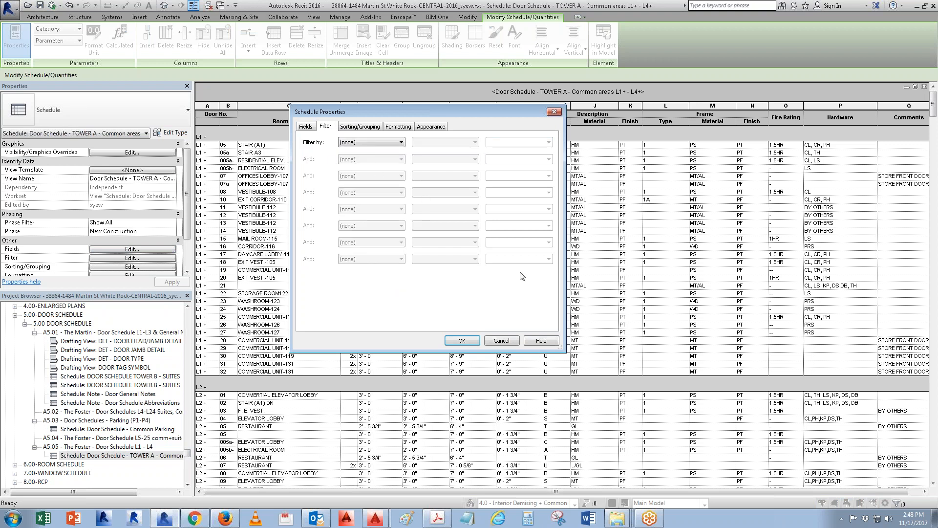
{"action": "left_click", "coordinate": [463, 340]}
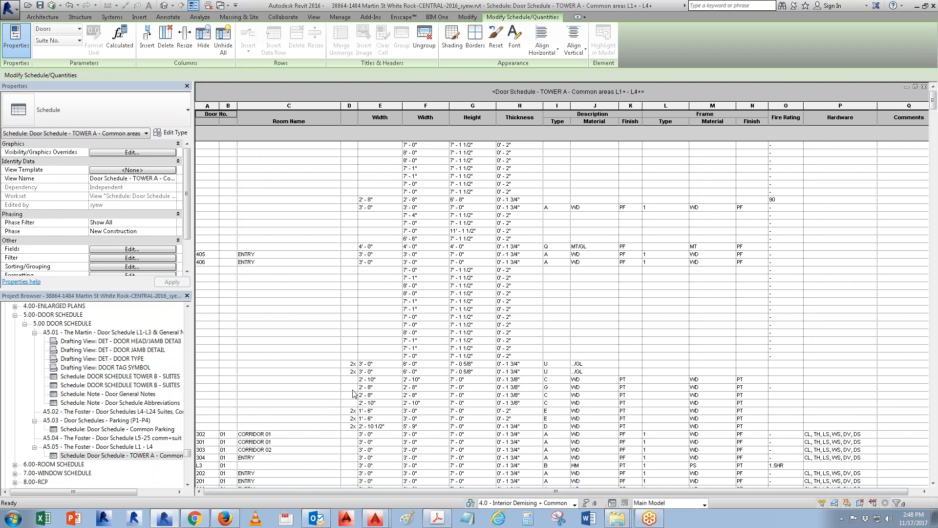
- Examine the unfiltered door schedule through its level and parking groups down to the grand total
{"action": "scroll", "coordinate": [357, 387], "scroll_direction": "down", "scroll_amount": 10}
{"action": "scroll", "coordinate": [356, 387], "scroll_direction": "down", "scroll_amount": 20}
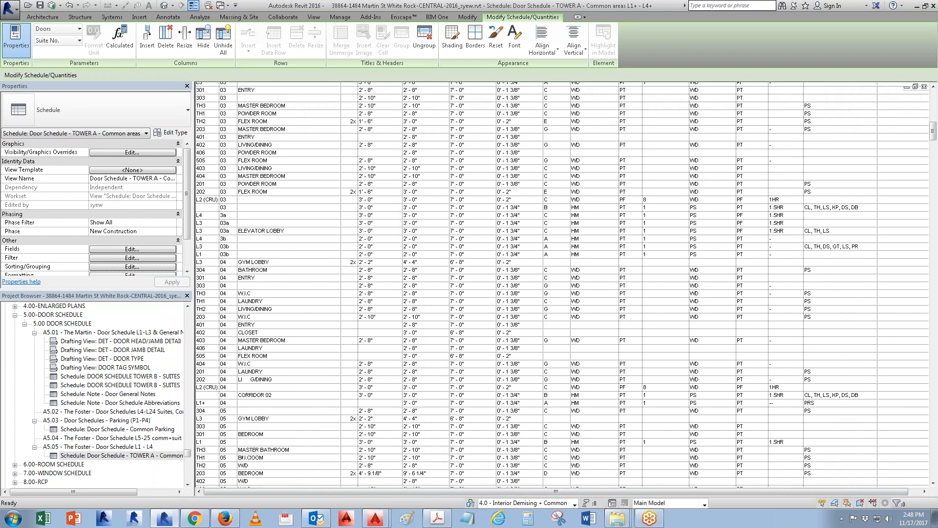
{"action": "scroll", "coordinate": [356, 389], "scroll_direction": "down", "scroll_amount": 20}
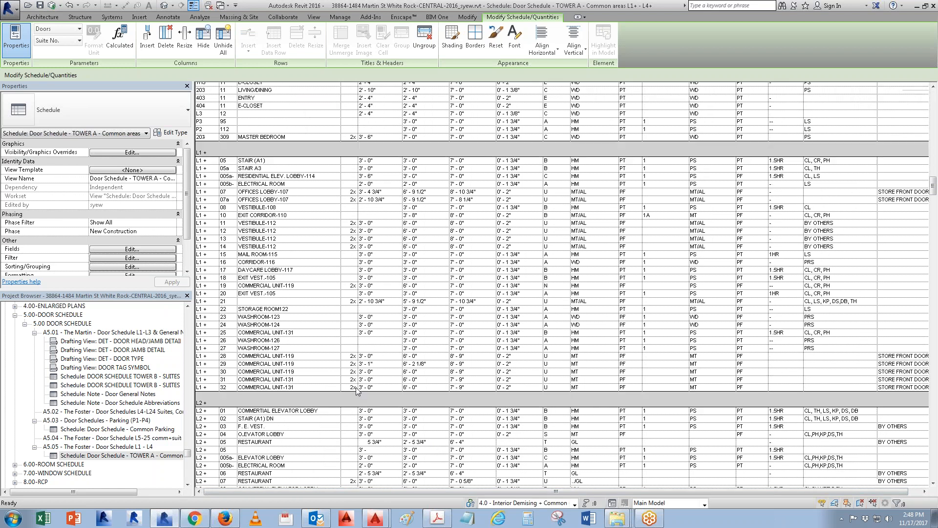
{"action": "scroll", "coordinate": [358, 388], "scroll_direction": "down", "scroll_amount": 20}
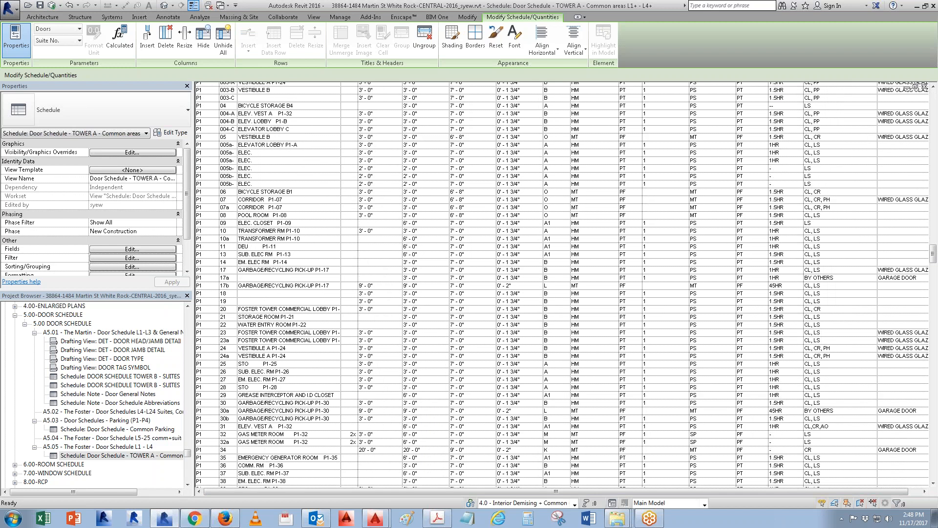
{"action": "scroll", "coordinate": [357, 384], "scroll_direction": "up", "scroll_amount": 20}
{"action": "scroll", "coordinate": [357, 383], "scroll_direction": "up", "scroll_amount": 4}
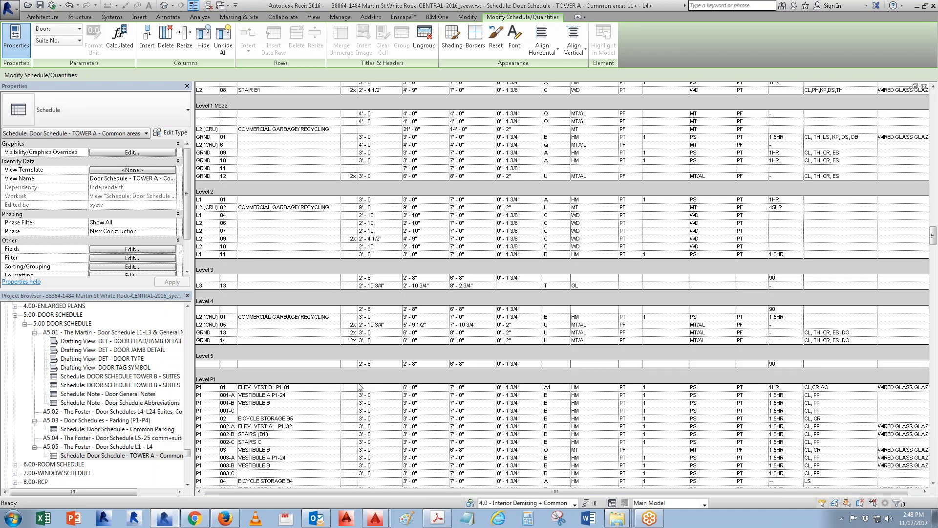
{"action": "scroll", "coordinate": [359, 387], "scroll_direction": "down", "scroll_amount": 20}
{"action": "scroll", "coordinate": [358, 381], "scroll_direction": "down", "scroll_amount": 20}
{"action": "scroll", "coordinate": [357, 381], "scroll_direction": "down", "scroll_amount": 20}
{"action": "scroll", "coordinate": [358, 381], "scroll_direction": "down", "scroll_amount": 20}
{"action": "scroll", "coordinate": [357, 381], "scroll_direction": "down", "scroll_amount": 20}
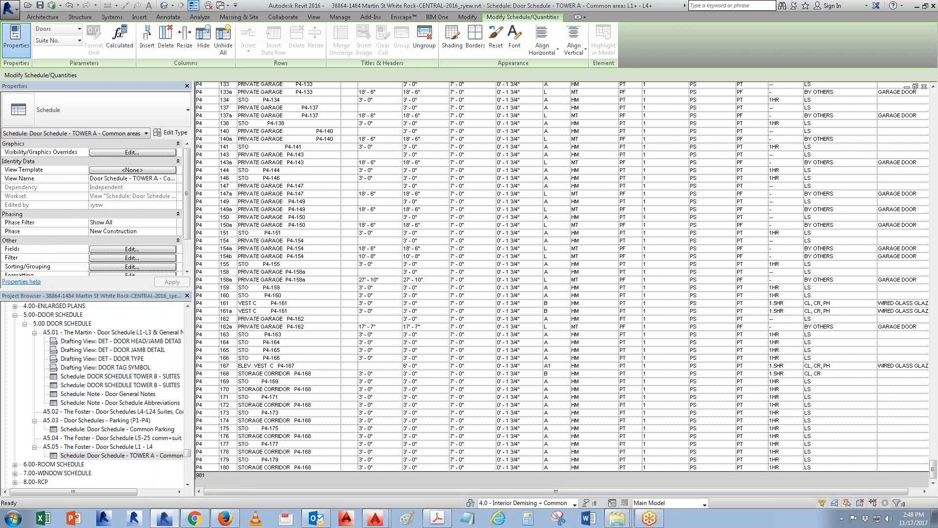
{"action": "scroll", "coordinate": [562, 284], "scroll_direction": "up", "scroll_amount": 10}
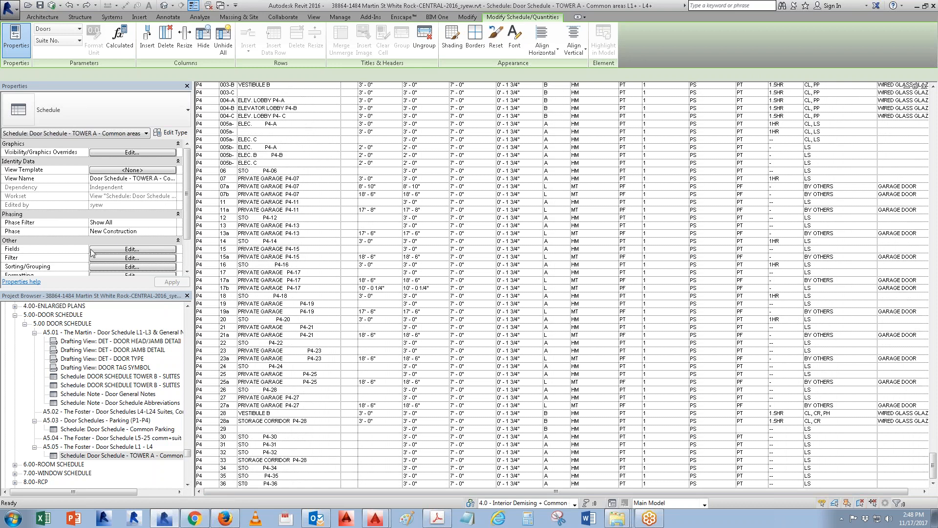
- Filter the schedule by Level is above P1 in place of Show in Schedule, and remove the Usage Type condition
{"action": "left_click", "coordinate": [132, 249]}
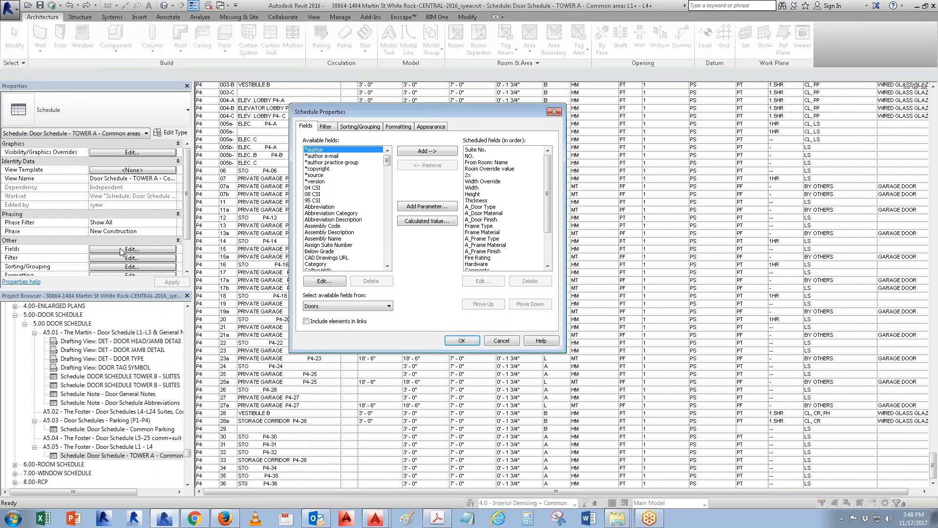
{"action": "left_click", "coordinate": [325, 127]}
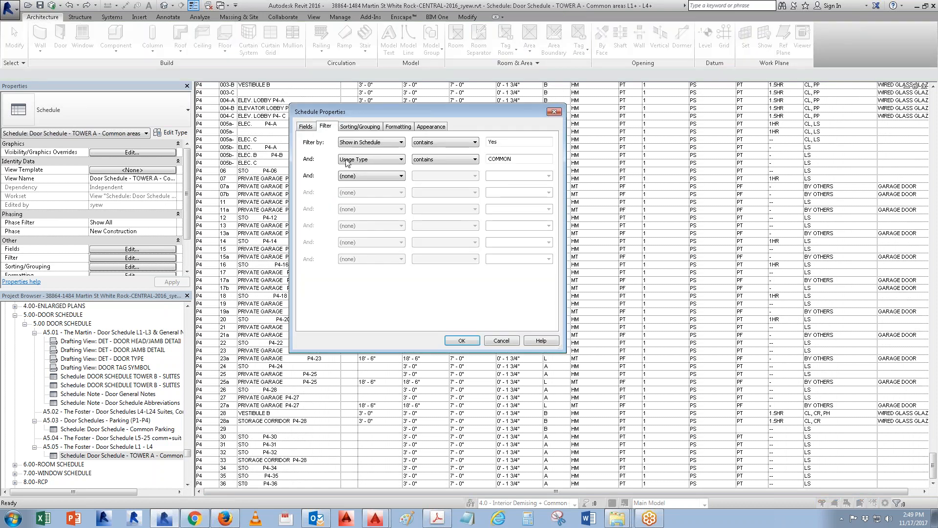
{"action": "left_click", "coordinate": [386, 144]}
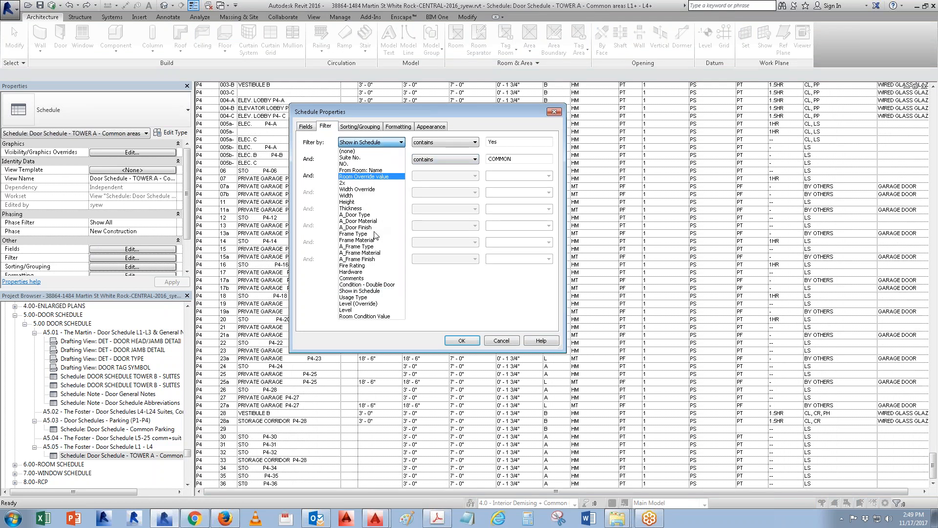
{"action": "left_click", "coordinate": [360, 310]}
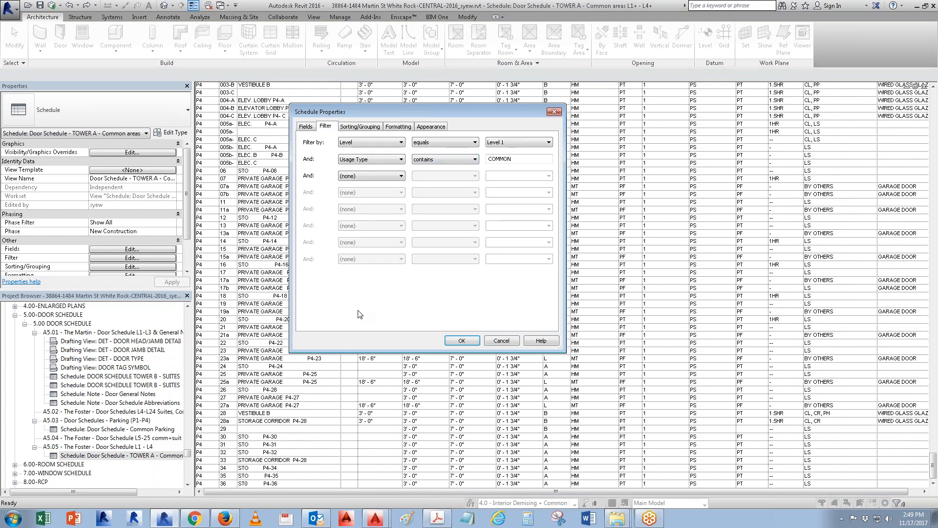
{"action": "left_click", "coordinate": [440, 142]}
{"action": "left_click", "coordinate": [439, 169]}
{"action": "left_click", "coordinate": [496, 145]}
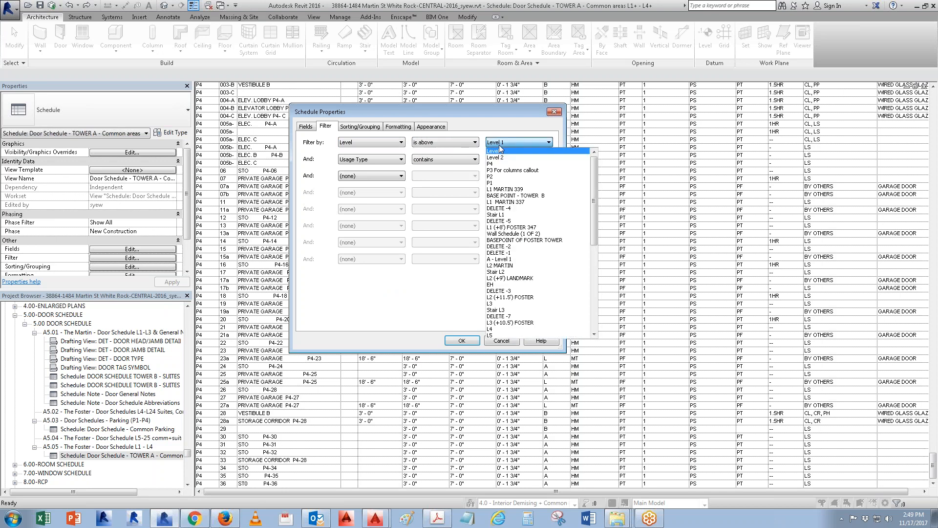
{"action": "left_click", "coordinate": [497, 183]}
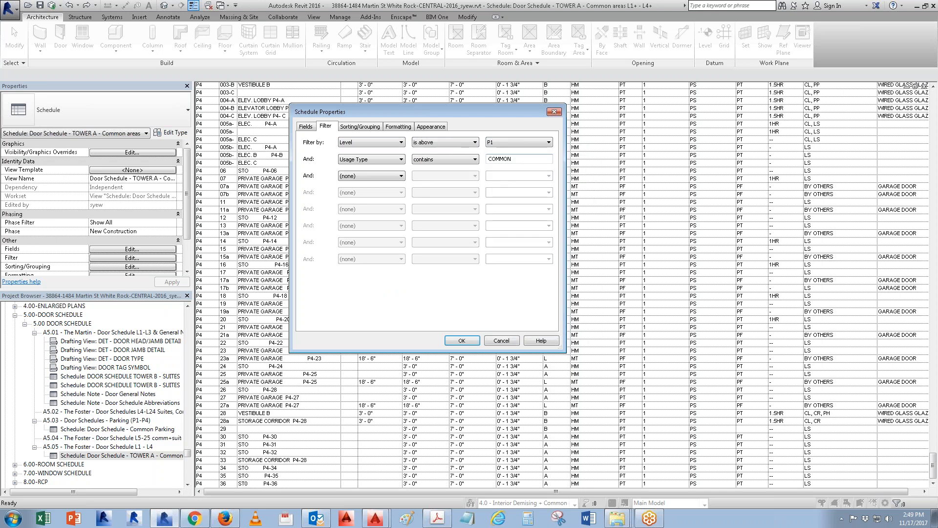
{"action": "left_click", "coordinate": [397, 160]}
{"action": "left_click", "coordinate": [375, 169]}
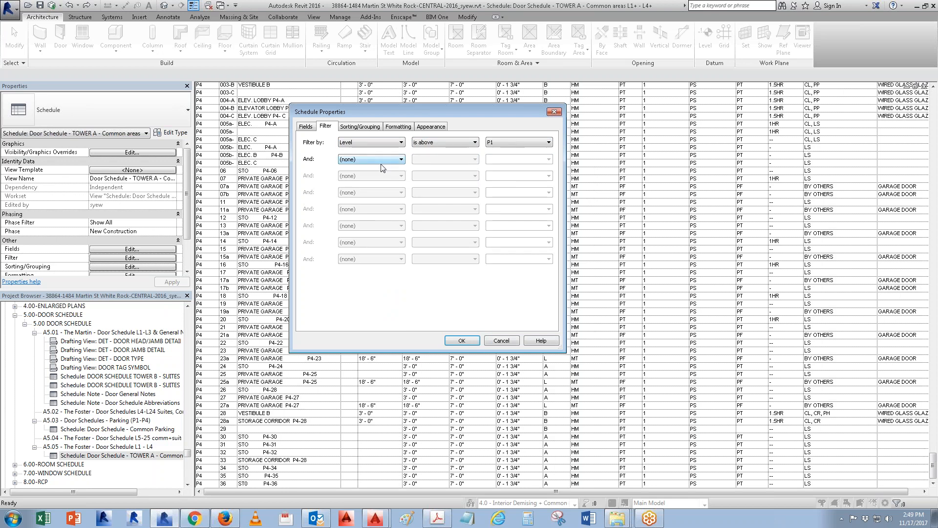
{"action": "left_click", "coordinate": [470, 342]}
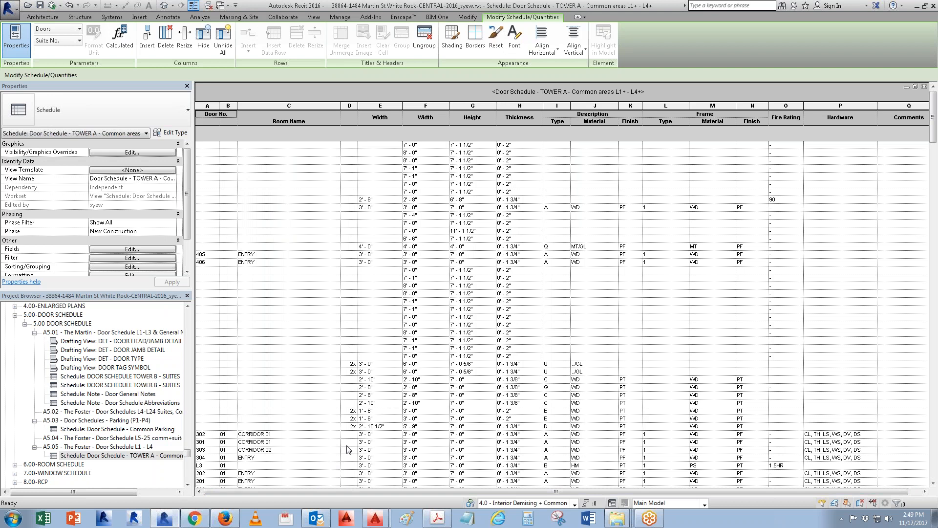
- Sort the schedule primarily by Level instead of Level (Override), and review the regrouped doors
{"action": "scroll", "coordinate": [344, 450], "scroll_direction": "down", "scroll_amount": 10}
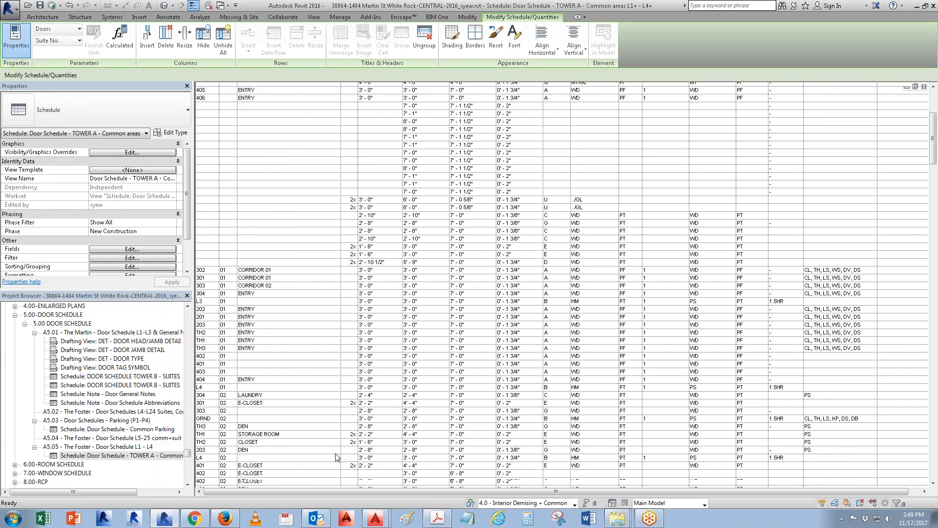
{"action": "scroll", "coordinate": [336, 458], "scroll_direction": "down", "scroll_amount": 6}
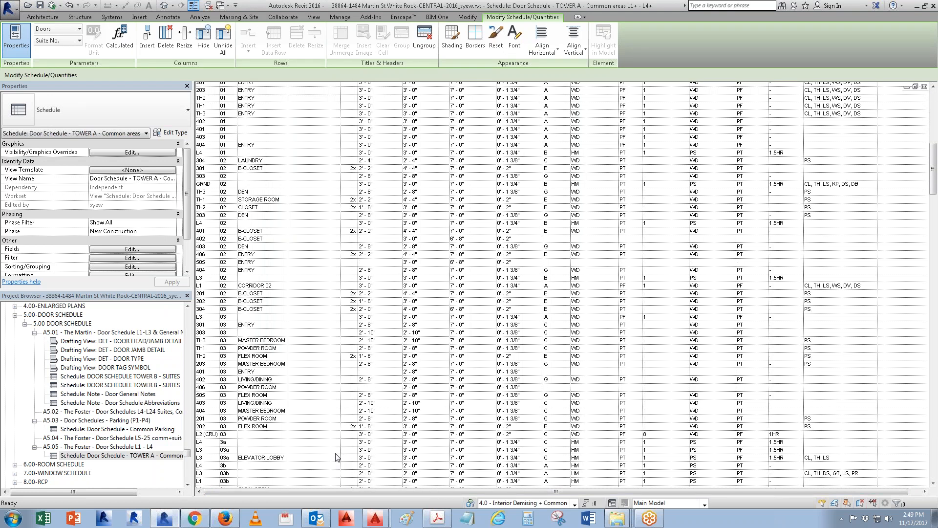
{"action": "scroll", "coordinate": [333, 440], "scroll_direction": "up", "scroll_amount": 2}
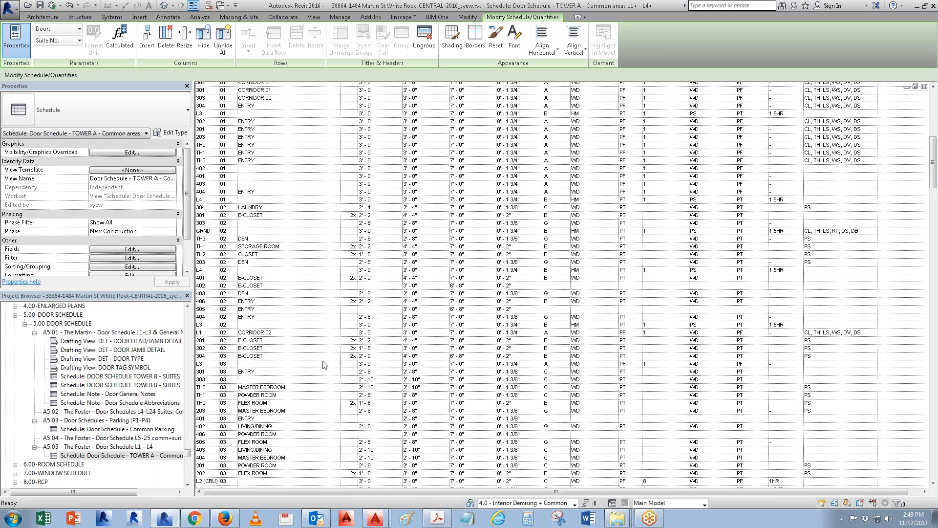
{"action": "left_click", "coordinate": [144, 250]}
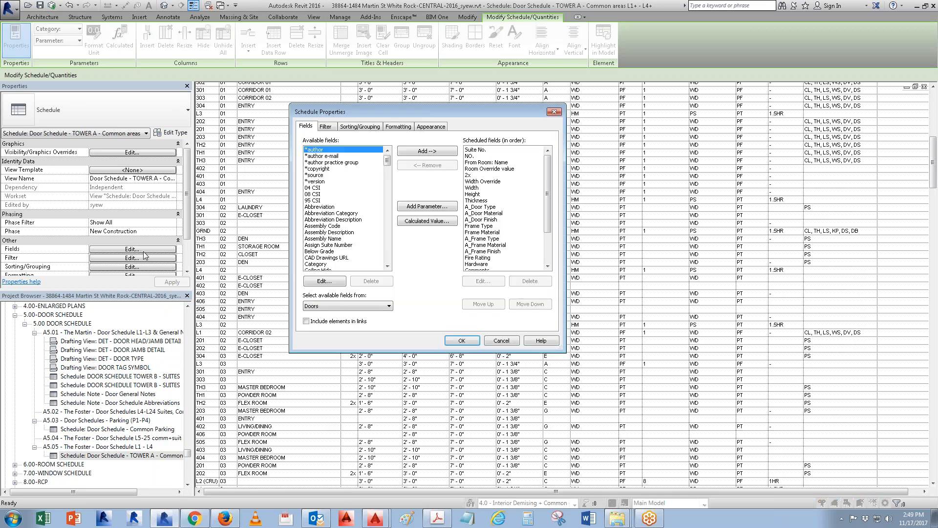
{"action": "left_click", "coordinate": [359, 127]}
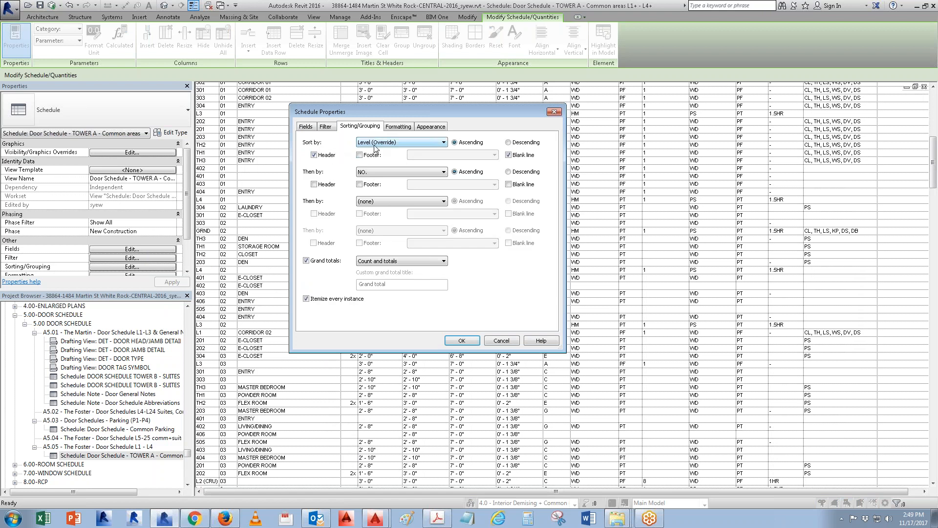
{"action": "left_click", "coordinate": [375, 144]}
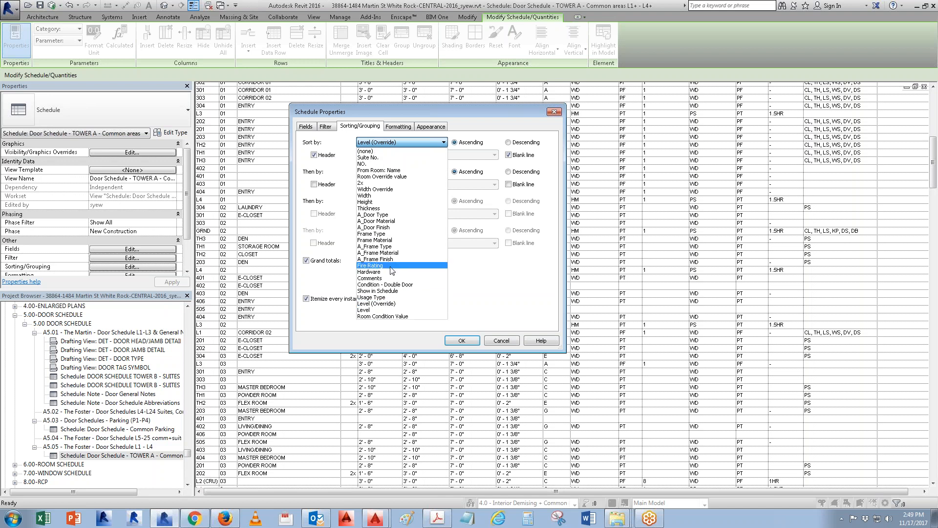
{"action": "left_click", "coordinate": [369, 310]}
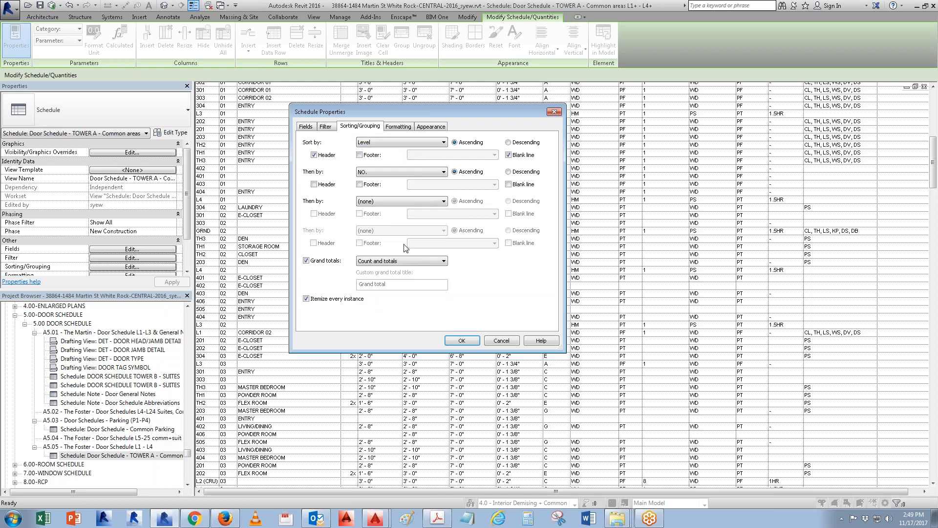
{"action": "left_click", "coordinate": [457, 342]}
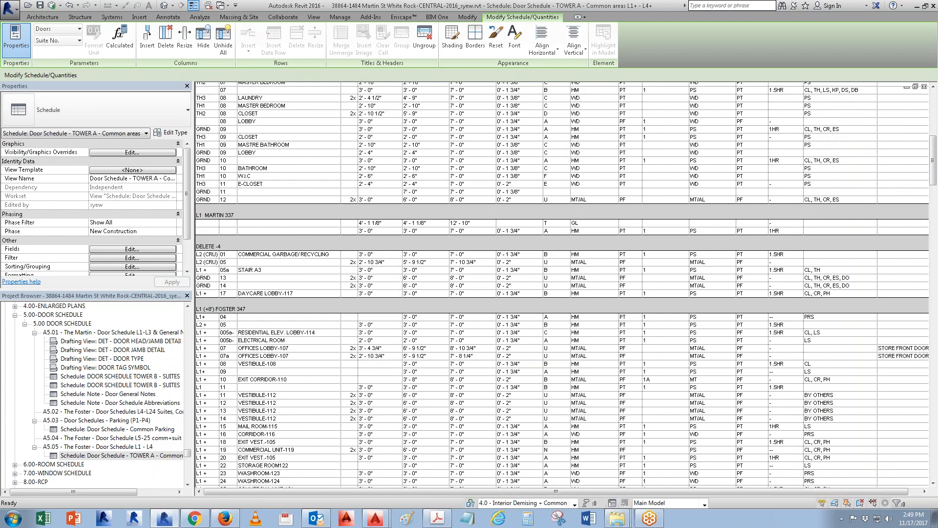
{"action": "scroll", "coordinate": [562, 278], "scroll_direction": "up", "scroll_amount": 6}
{"action": "scroll", "coordinate": [305, 325], "scroll_direction": "up", "scroll_amount": 5}
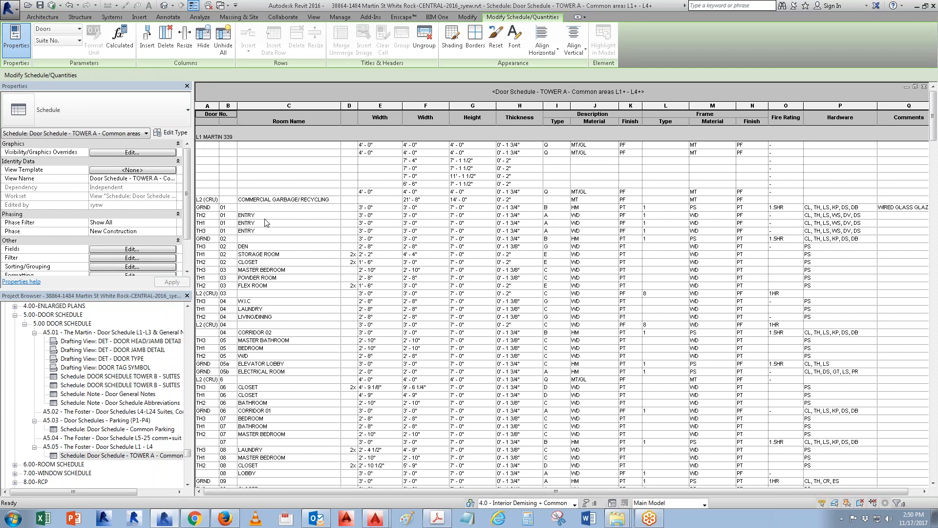
{"action": "scroll", "coordinate": [266, 223], "scroll_direction": "down", "scroll_amount": 10}
{"action": "scroll", "coordinate": [264, 238], "scroll_direction": "down", "scroll_amount": 1}
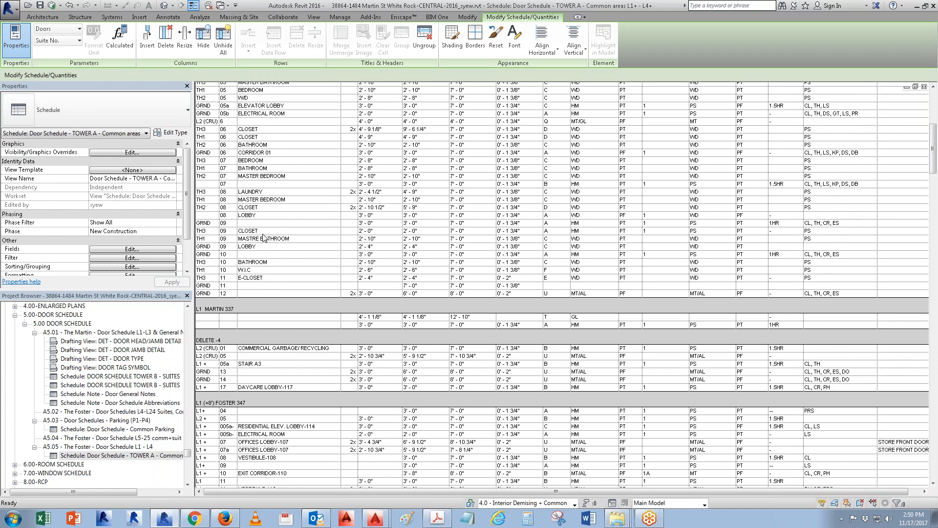
- Synchronize the model with central, saving the local file, and close the door schedule and the 3D view
{"action": "left_click", "coordinate": [52, 6]}
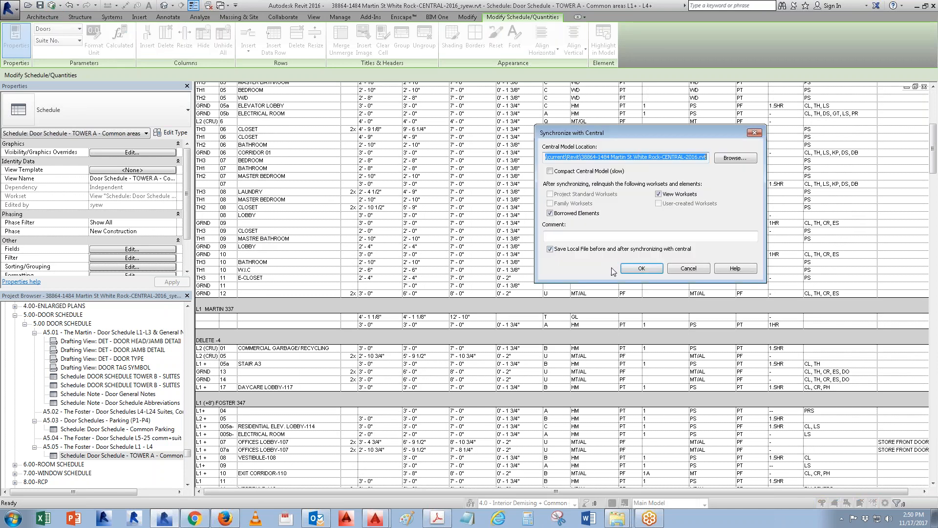
{"action": "left_click", "coordinate": [629, 270]}
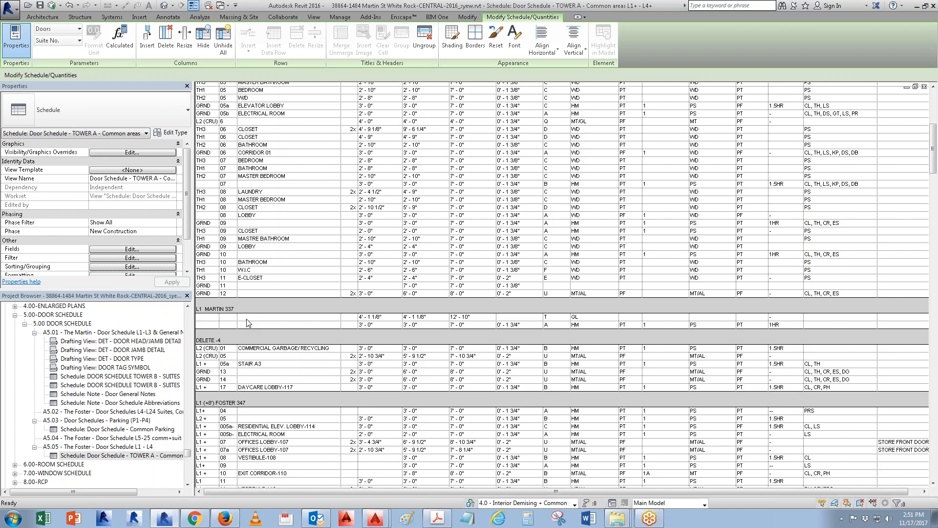
{"action": "left_click", "coordinate": [925, 87]}
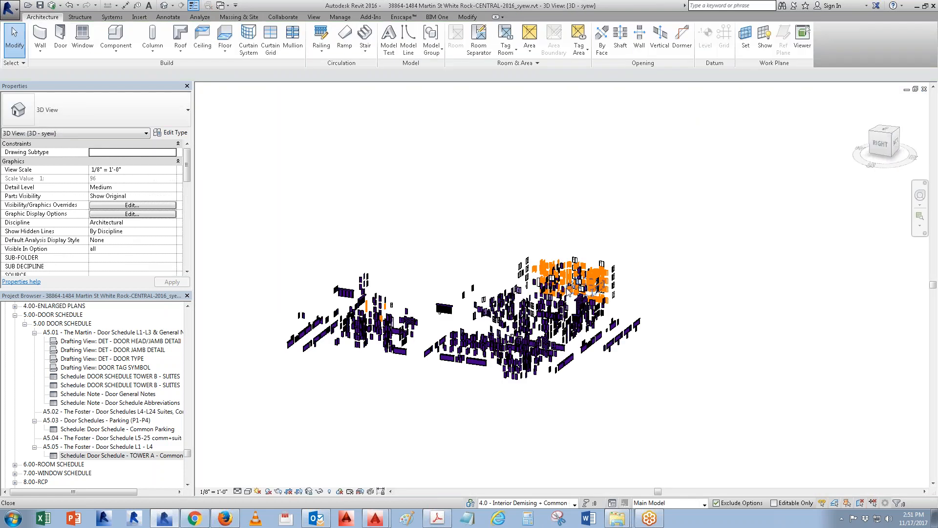
{"action": "left_click", "coordinate": [925, 89]}
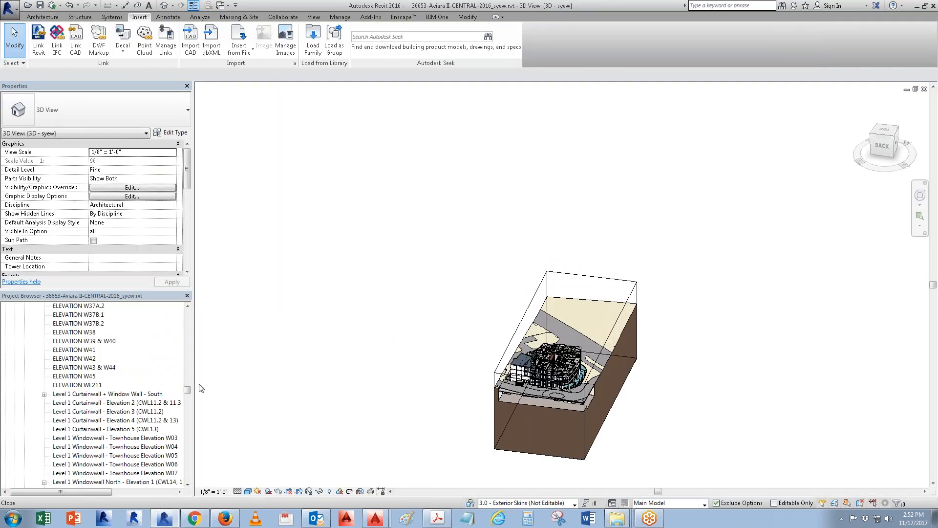
{"action": "left_click_drag", "start_coordinate": [187, 390], "coordinate": [184, 460]}
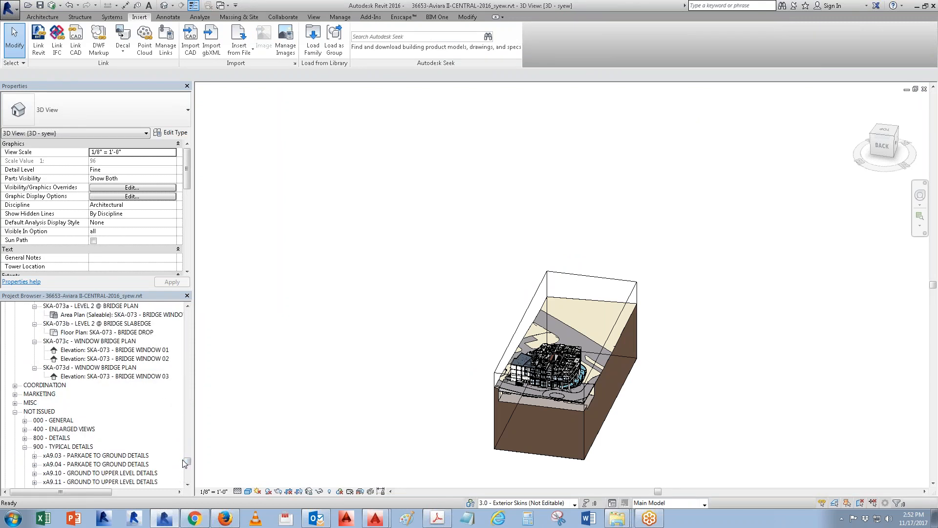
{"action": "scroll", "coordinate": [110, 396], "scroll_direction": "up", "scroll_amount": 1}
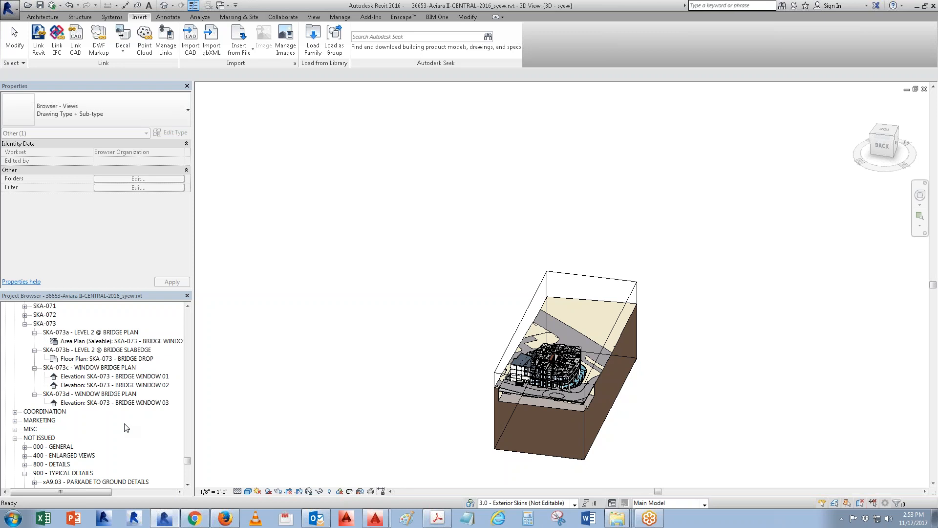
- Look back through the SKA sheets in the project browser to find the SKA-056 lobby entry sheets
{"action": "left_click", "coordinate": [96, 394]}
{"action": "scroll", "coordinate": [96, 395], "scroll_direction": "up", "scroll_amount": 5}
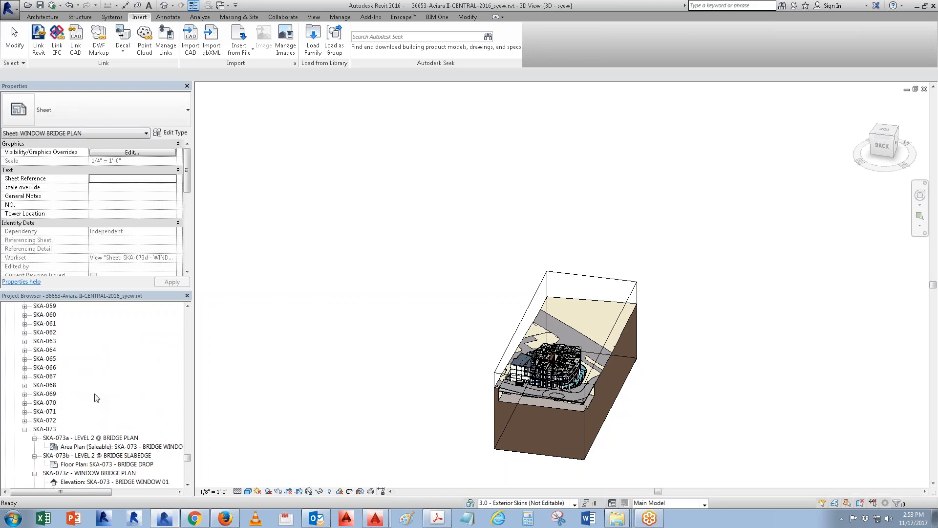
{"action": "scroll", "coordinate": [96, 398], "scroll_direction": "up", "scroll_amount": 3}
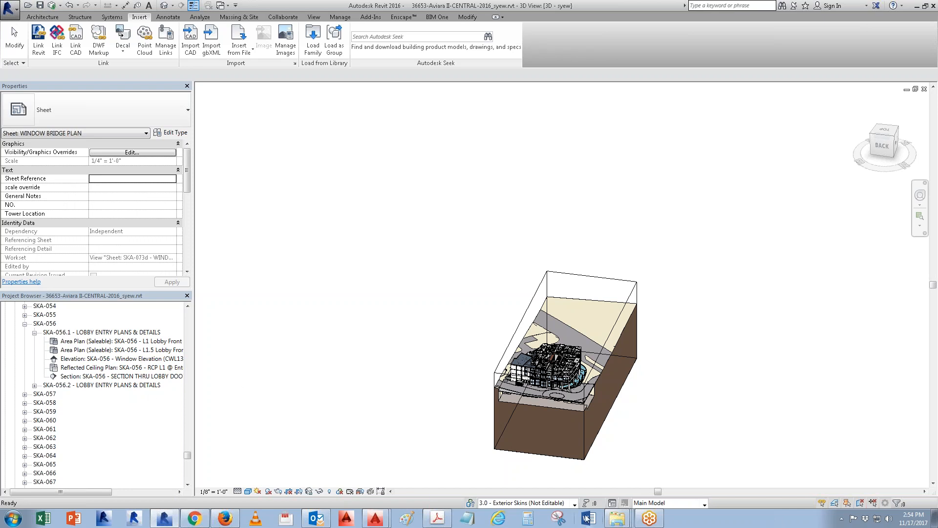
- Switch to Windows Explorer, browse to the plot folder on drive C, and open 2016.08.pdf with Adobe Acrobat
{"action": "right_click", "coordinate": [616, 517]}
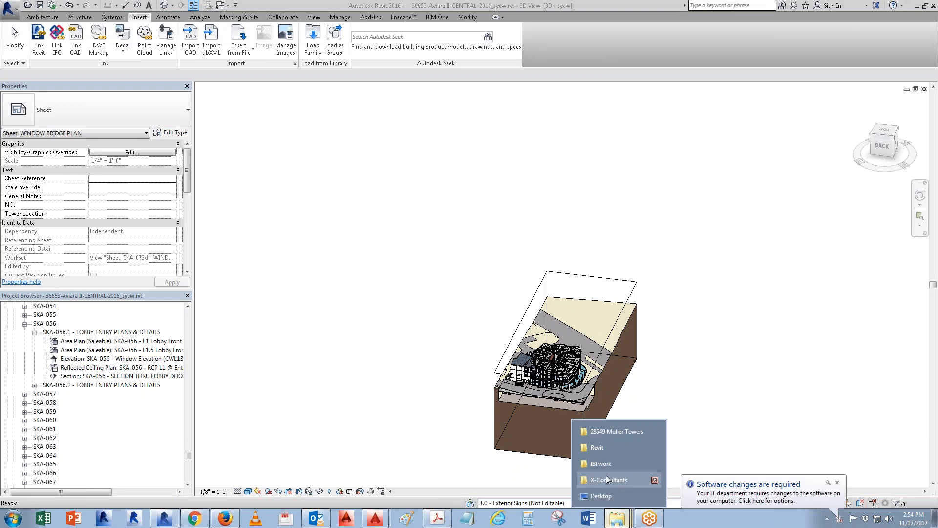
{"action": "left_click", "coordinate": [600, 447]}
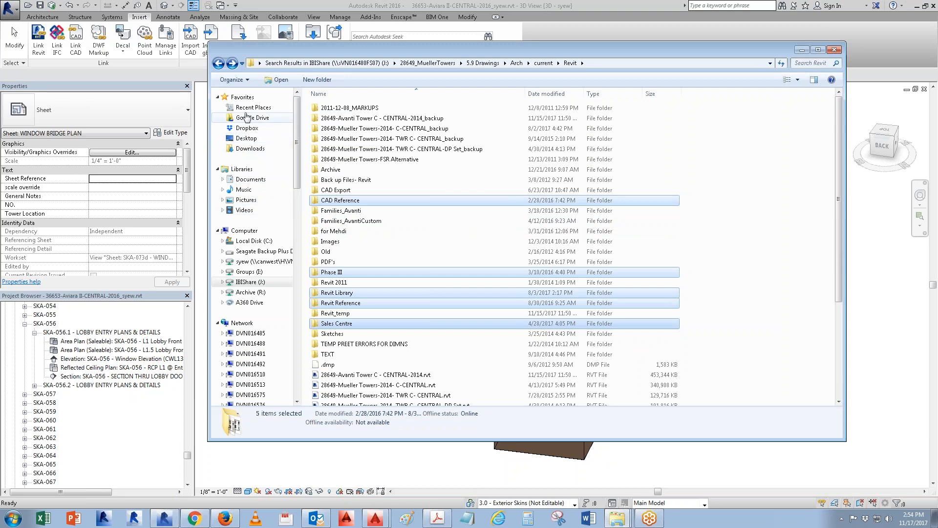
{"action": "left_click", "coordinate": [254, 240]}
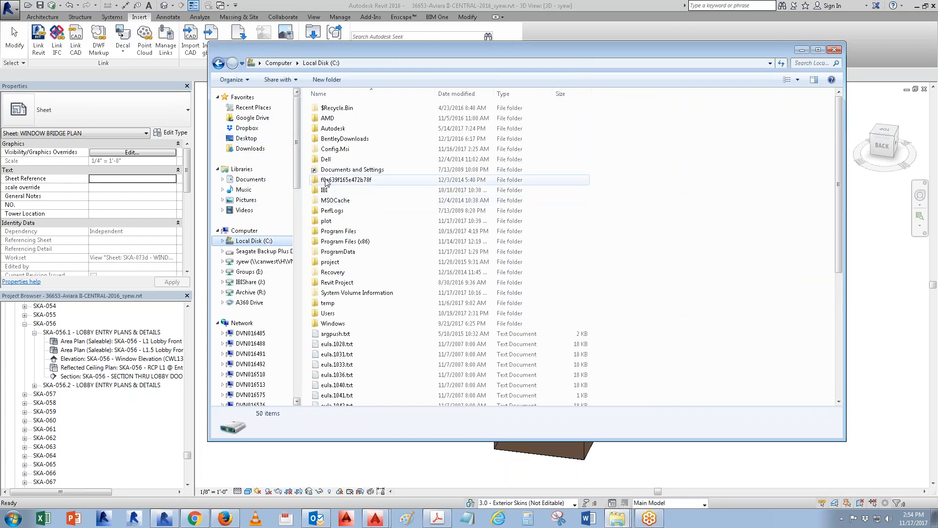
{"action": "double_click", "coordinate": [331, 221]}
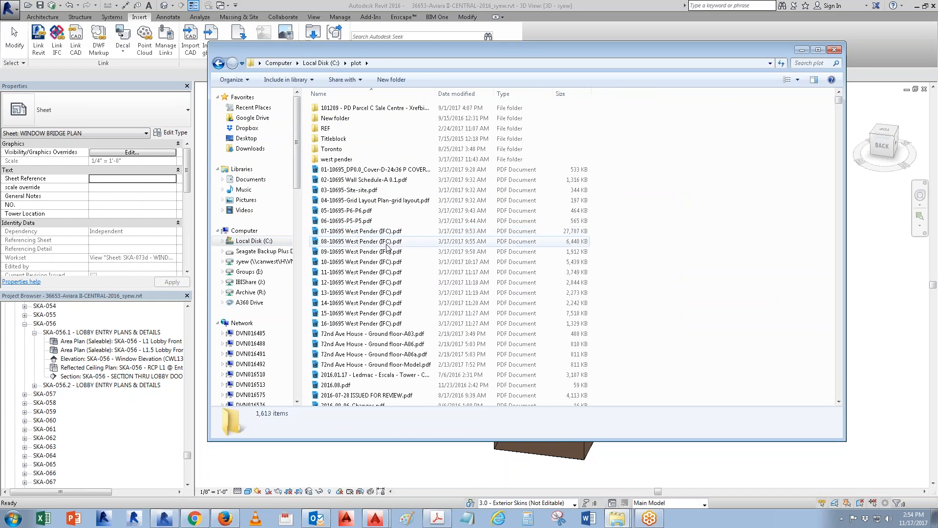
{"action": "scroll", "coordinate": [370, 284], "scroll_direction": "down", "scroll_amount": 2}
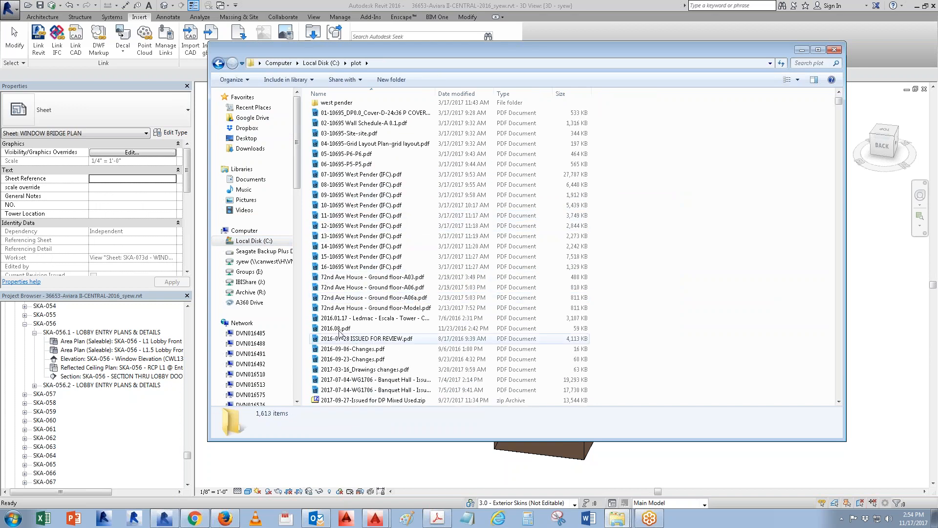
{"action": "right_click", "coordinate": [340, 329]}
{"action": "mouse_move", "coordinate": [469, 202]}
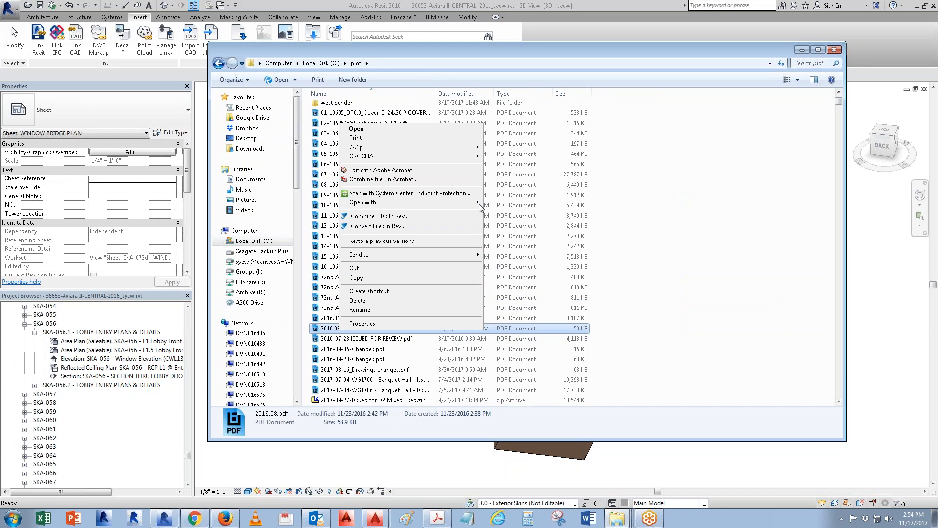
{"action": "left_click", "coordinate": [493, 204]}
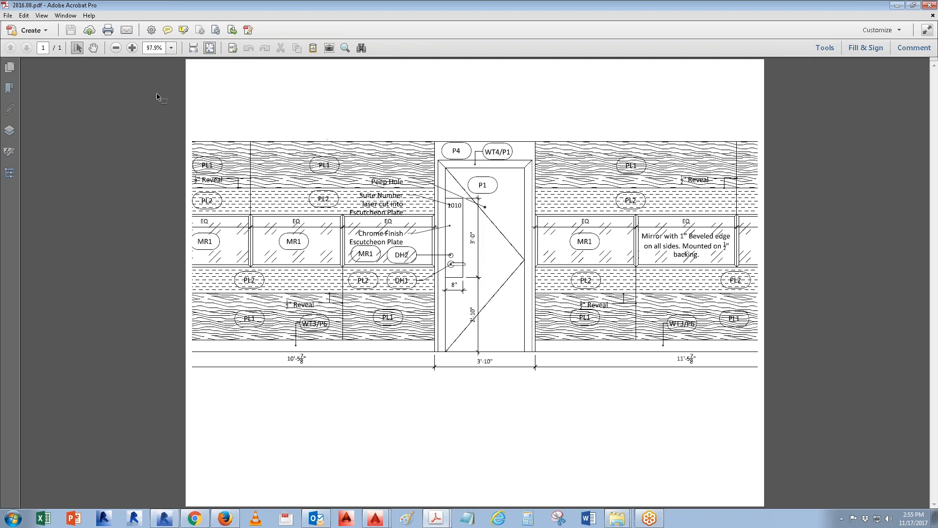
- Begin saving a copy of the PDF in the plot folder, with PNG as the file type
{"action": "left_click", "coordinate": [7, 16]}
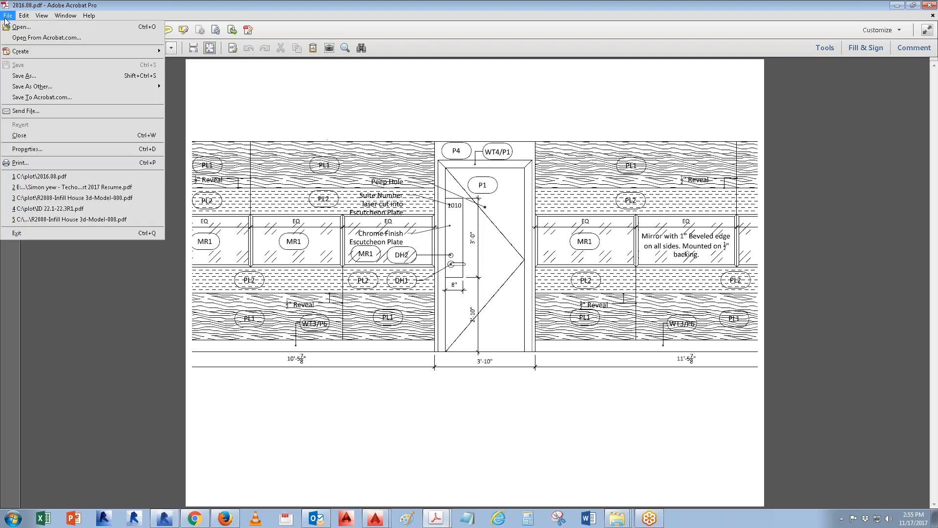
{"action": "left_click", "coordinate": [25, 73]}
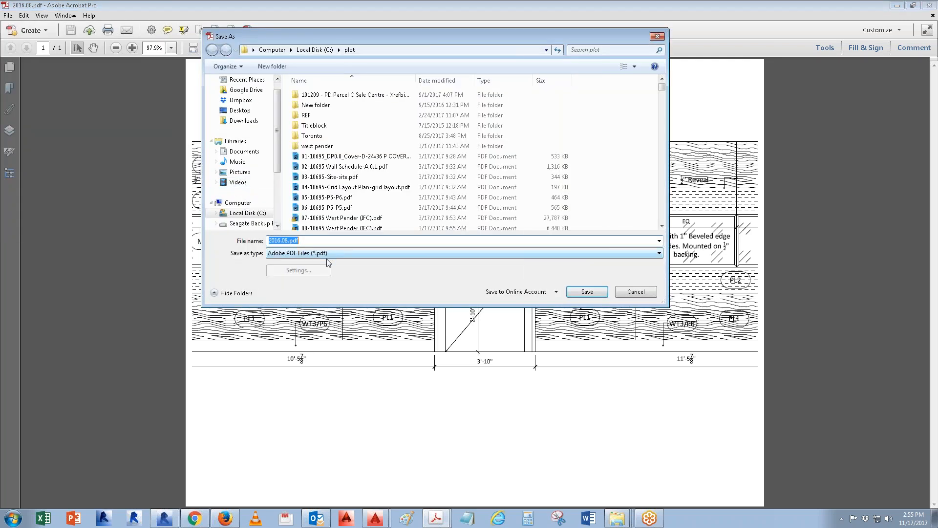
{"action": "left_click", "coordinate": [328, 257]}
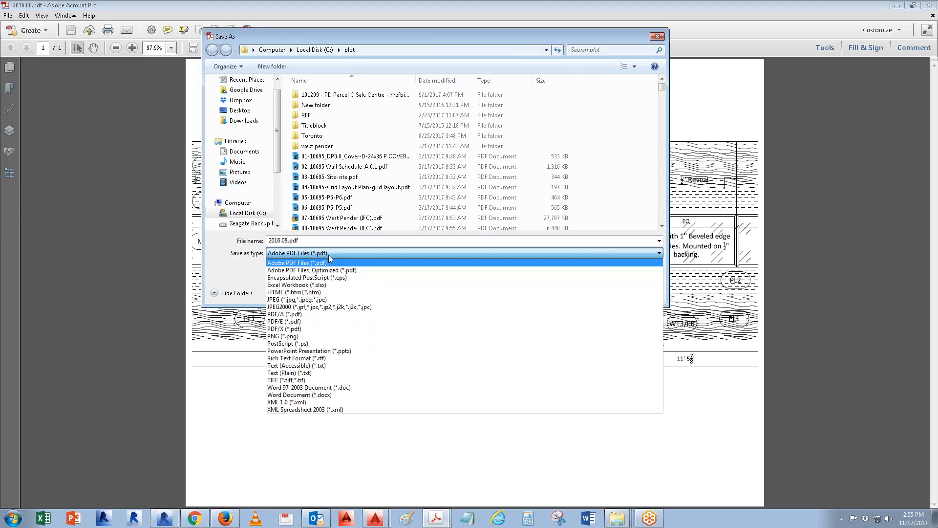
{"action": "left_click", "coordinate": [288, 336]}
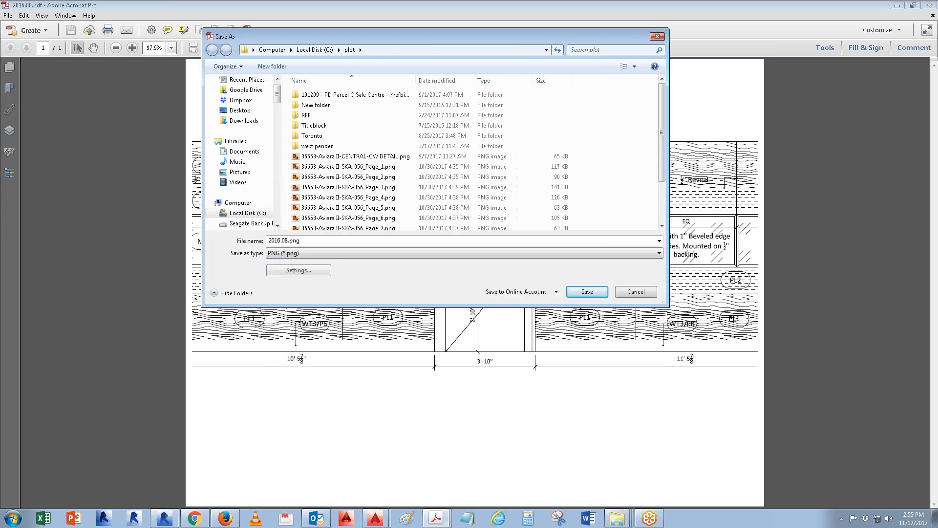
- Save the PNG image with Monochrome colorspace at 300 pixels/inch, and close the PDF
{"action": "left_click", "coordinate": [292, 273]}
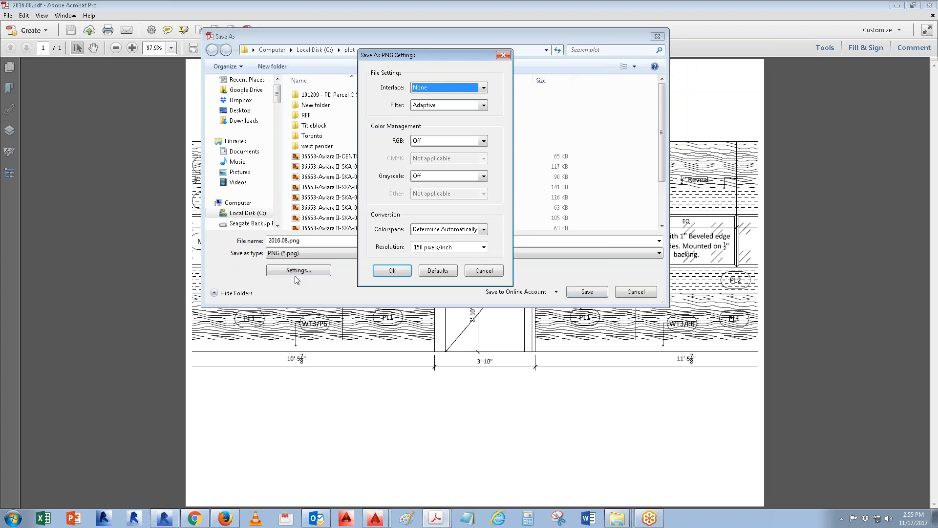
{"action": "left_click", "coordinate": [438, 233]}
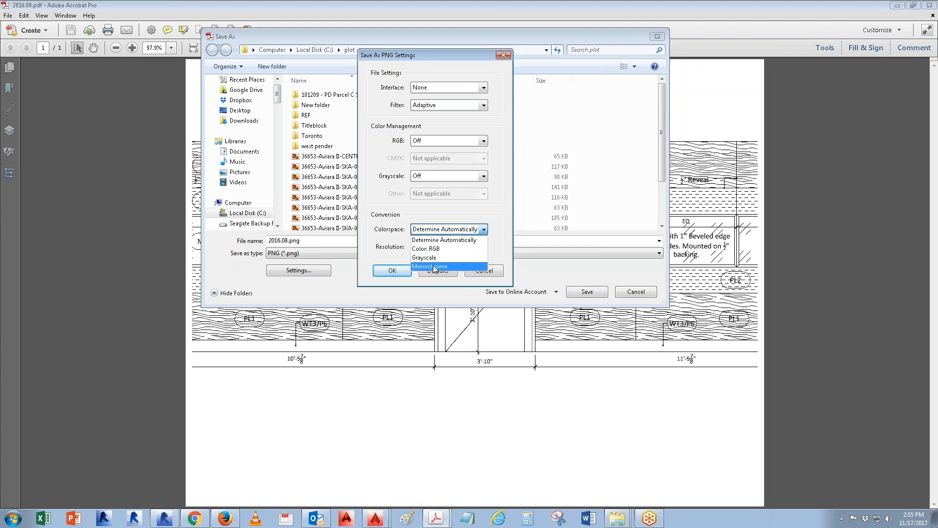
{"action": "left_click", "coordinate": [435, 266]}
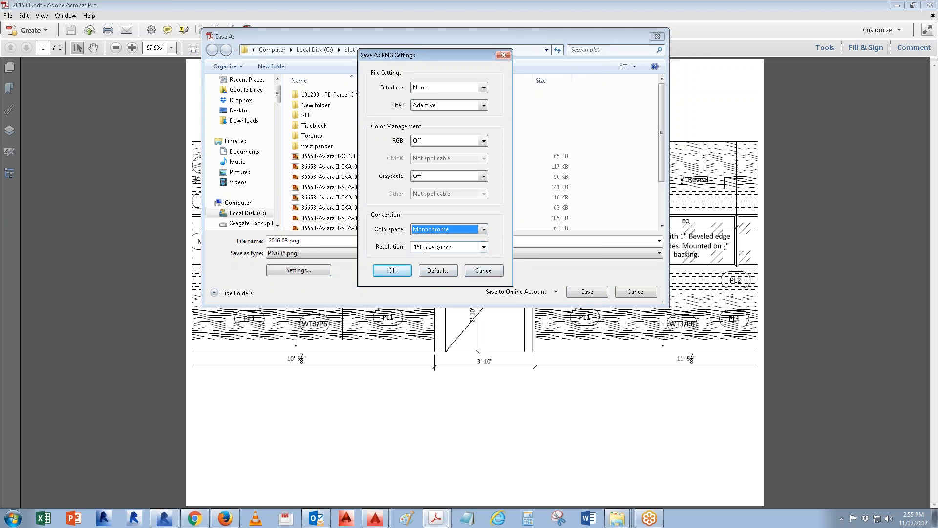
{"action": "left_click", "coordinate": [484, 247]}
{"action": "left_click", "coordinate": [429, 294]}
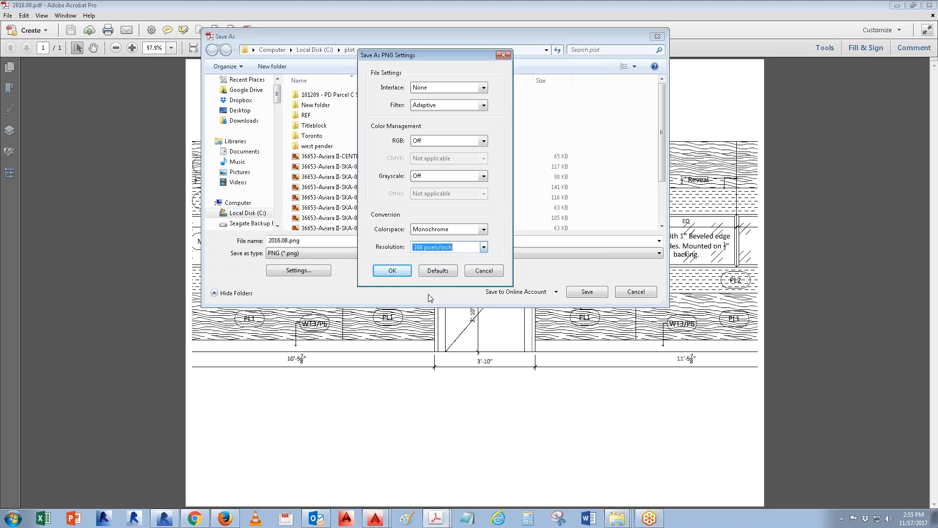
{"action": "left_click", "coordinate": [483, 247]}
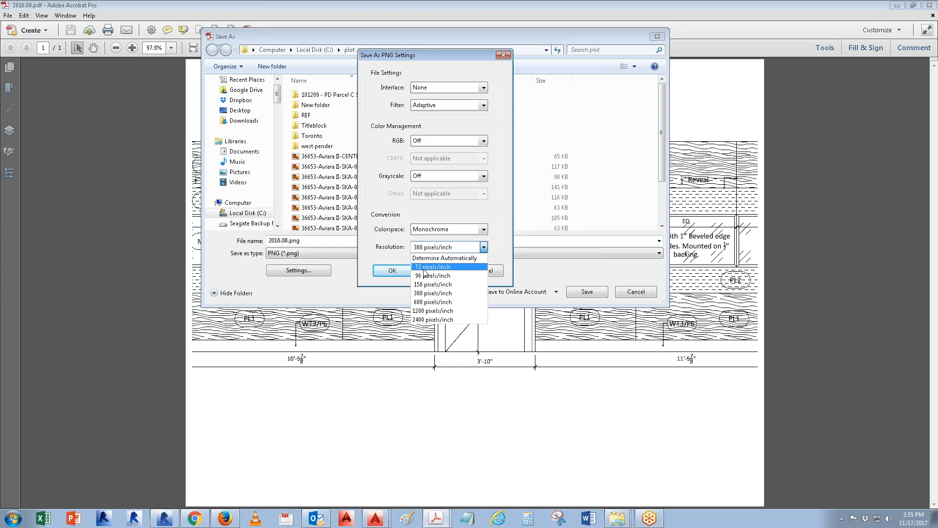
{"action": "left_click", "coordinate": [503, 218]}
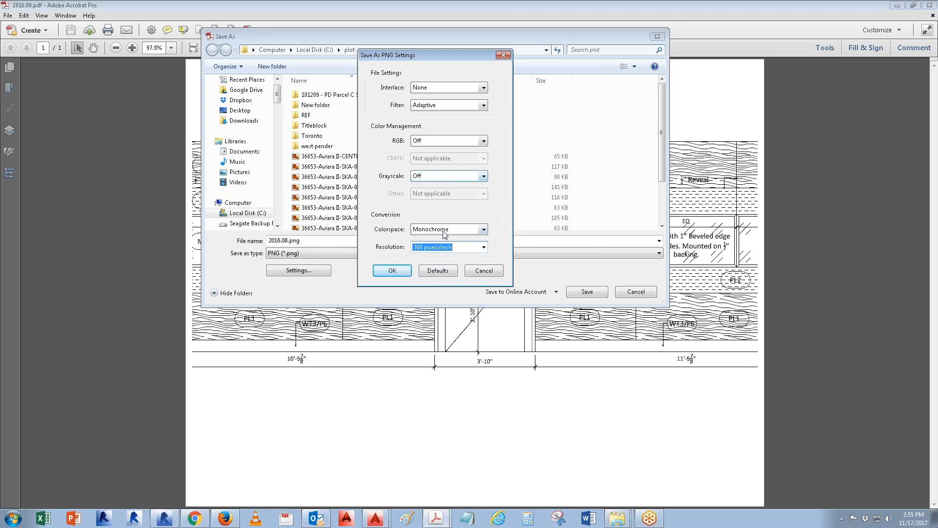
{"action": "left_click", "coordinate": [389, 271]}
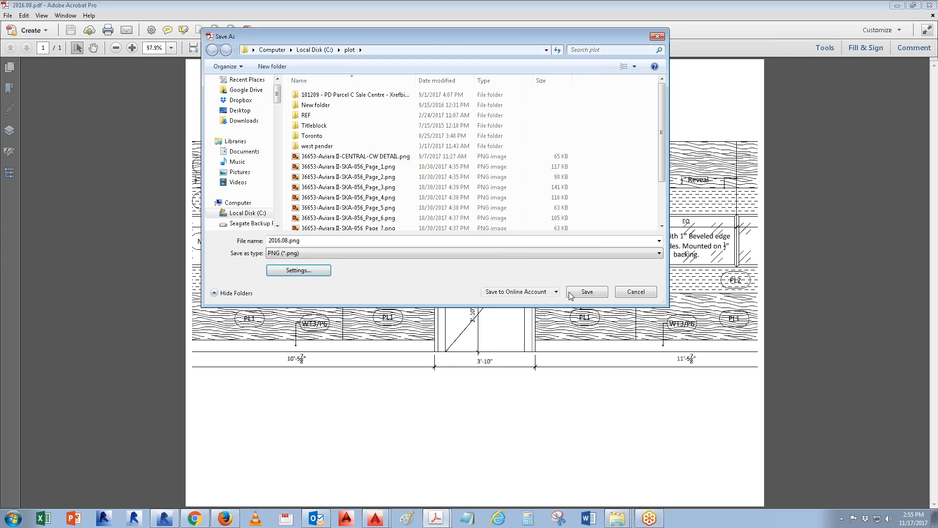
{"action": "left_click", "coordinate": [596, 293]}
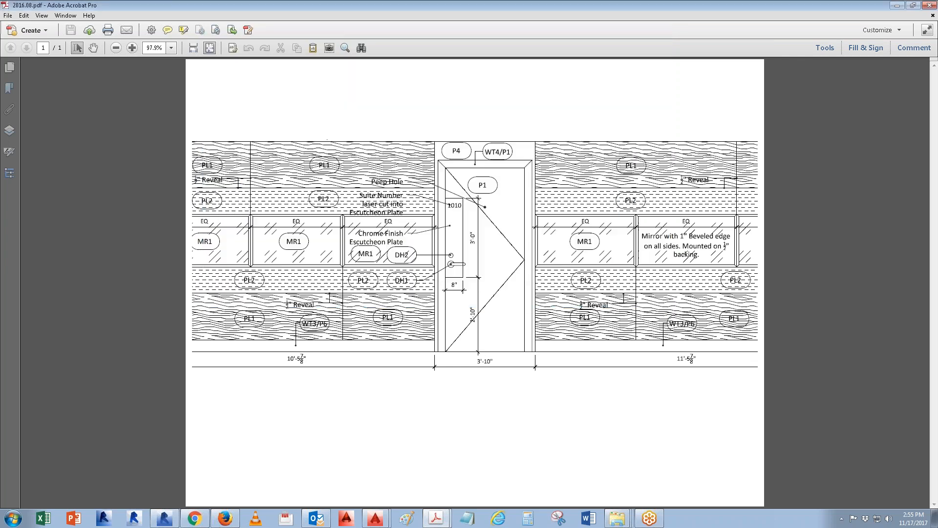
{"action": "left_click", "coordinate": [929, 5]}
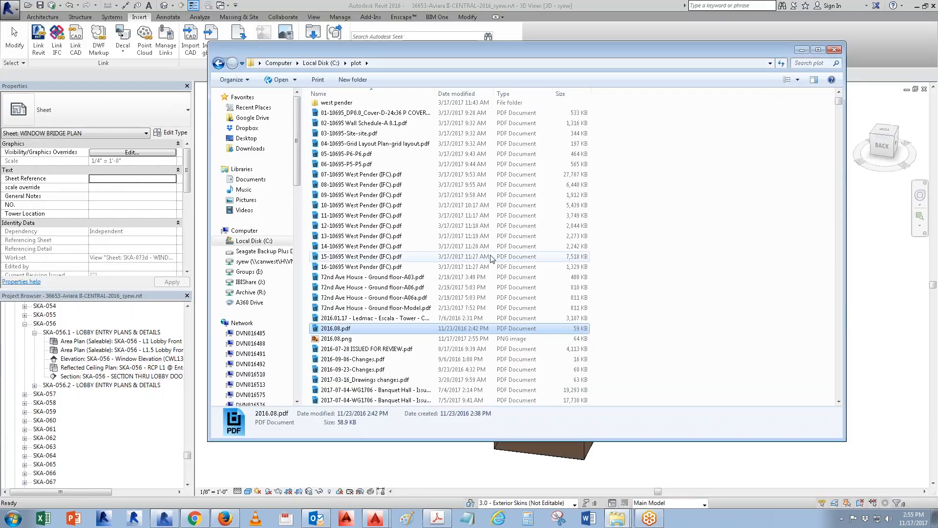
- Open 2016.08.png in the photo viewer, inspect its linework and text up close, and close the image
{"action": "double_click", "coordinate": [584, 340]}
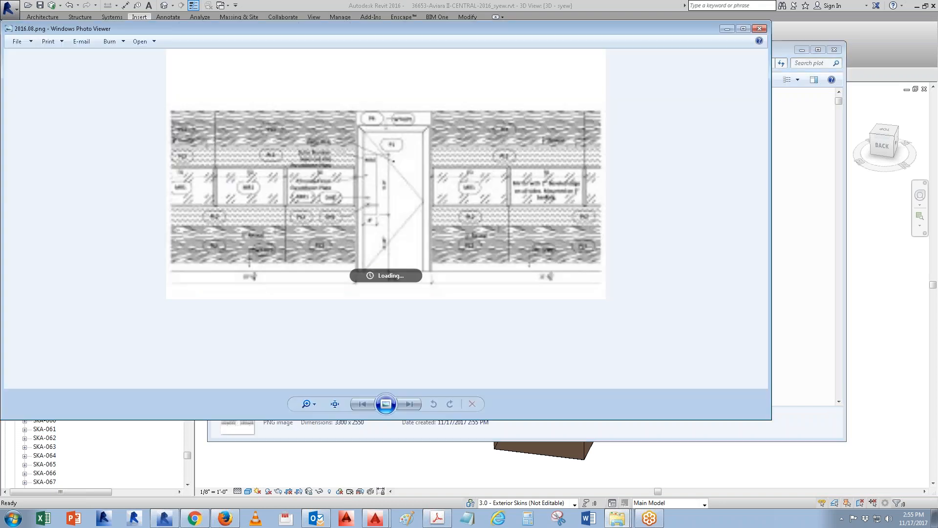
{"action": "scroll", "coordinate": [524, 253], "scroll_direction": "up", "scroll_amount": 4}
{"action": "scroll", "coordinate": [524, 253], "scroll_direction": "up", "scroll_amount": 4}
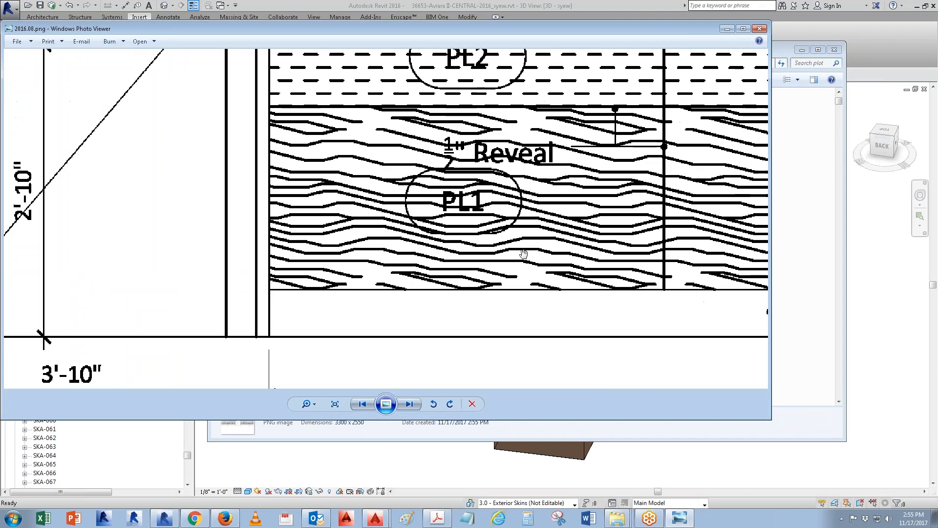
{"action": "scroll", "coordinate": [524, 253], "scroll_direction": "down", "scroll_amount": 4}
{"action": "scroll", "coordinate": [524, 253], "scroll_direction": "down", "scroll_amount": 5}
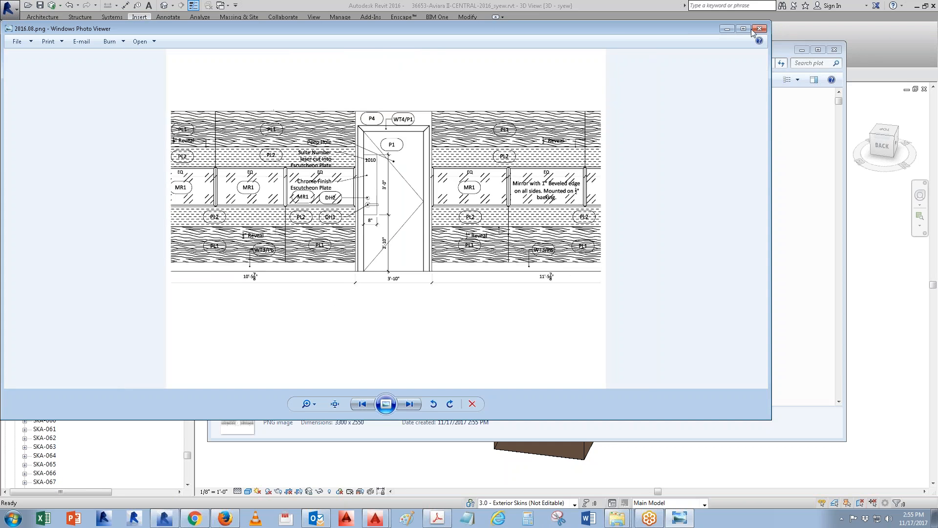
{"action": "left_click", "coordinate": [756, 29]}
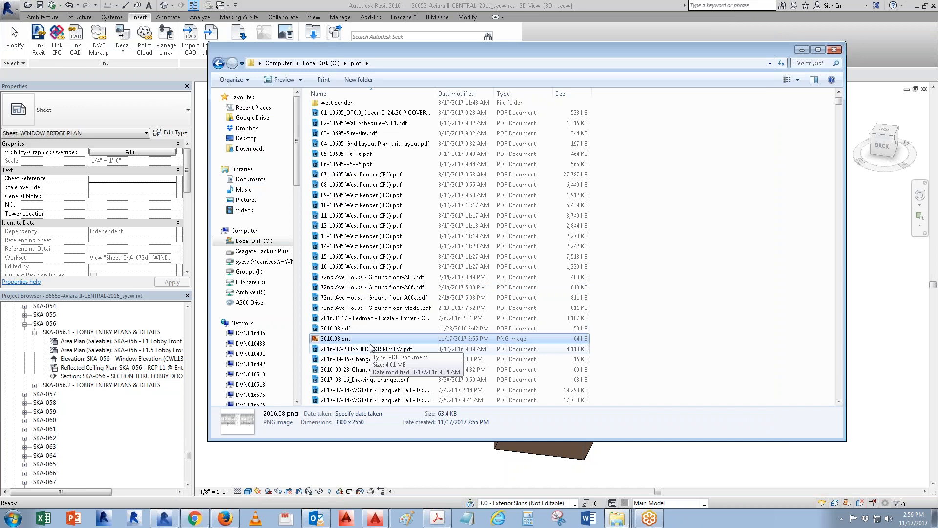
- Switch back to Revit and view the lobby entry sheets SKA-056.1 and SKA-056.2
{"action": "right_click", "coordinate": [348, 330]}
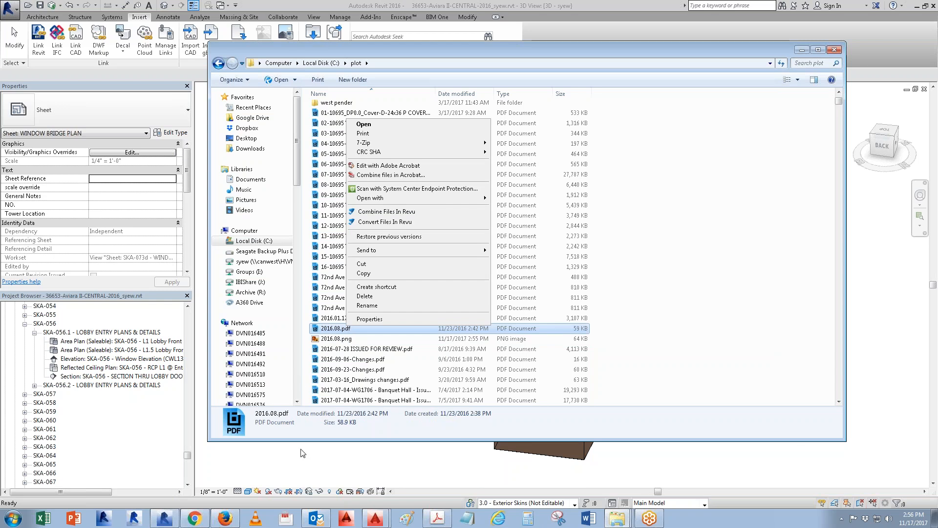
{"action": "left_click", "coordinate": [315, 468]}
{"action": "left_click", "coordinate": [316, 468]}
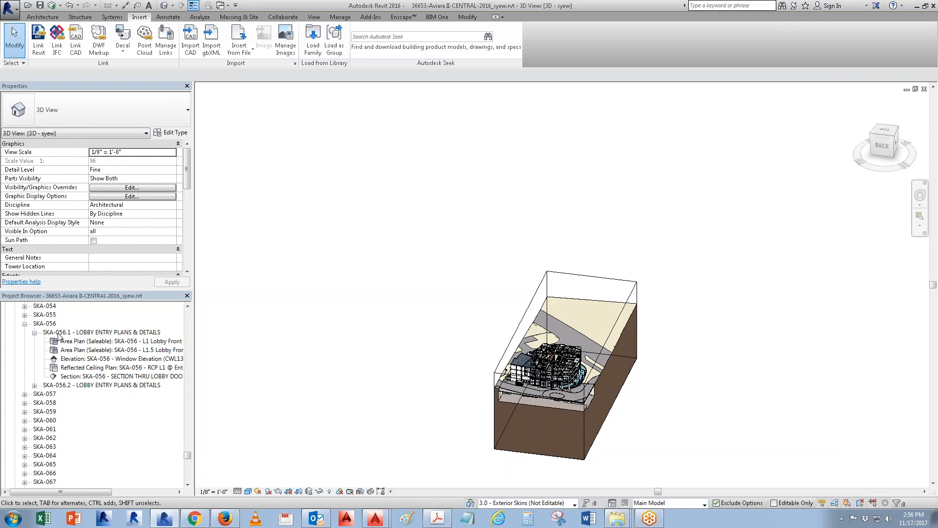
{"action": "double_click", "coordinate": [77, 334]}
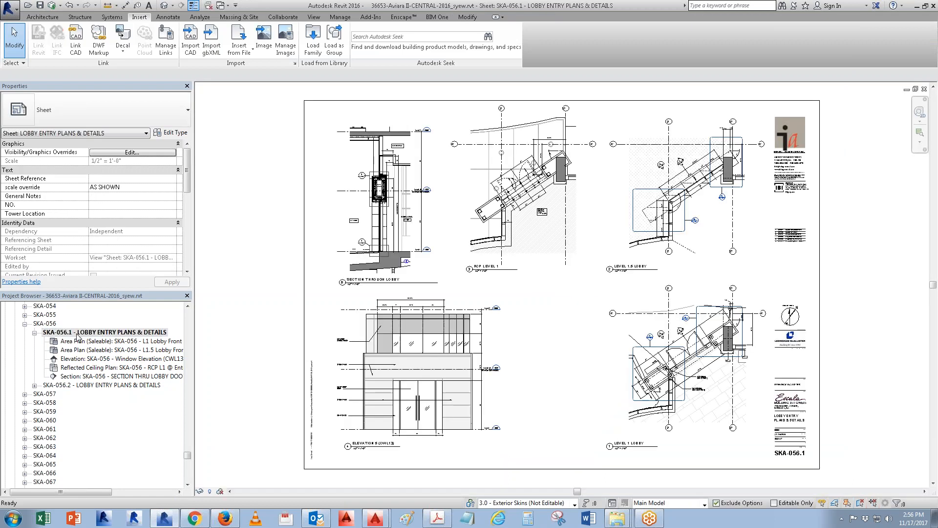
{"action": "left_click", "coordinate": [69, 386]}
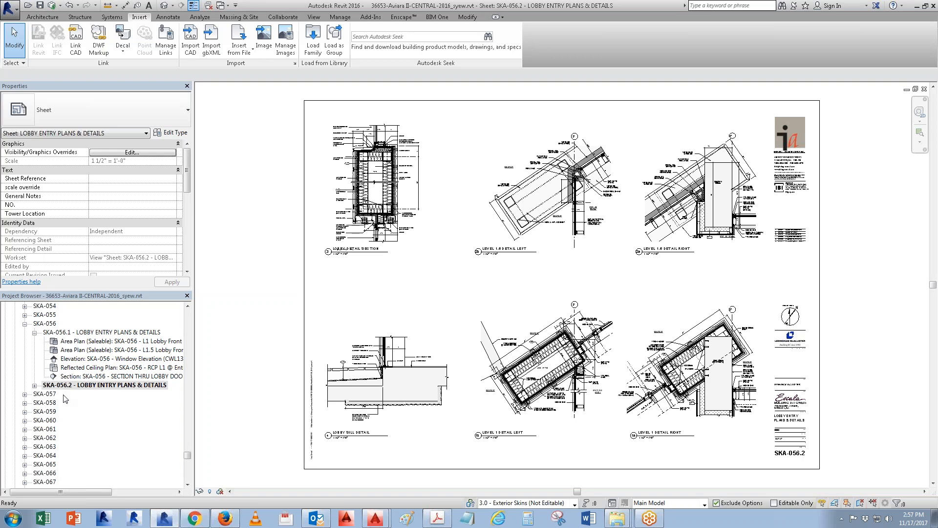
- Examine the linked Revit models in Manage Links with the Link Name column widened, and leave without changes
{"action": "left_click", "coordinate": [168, 44]}
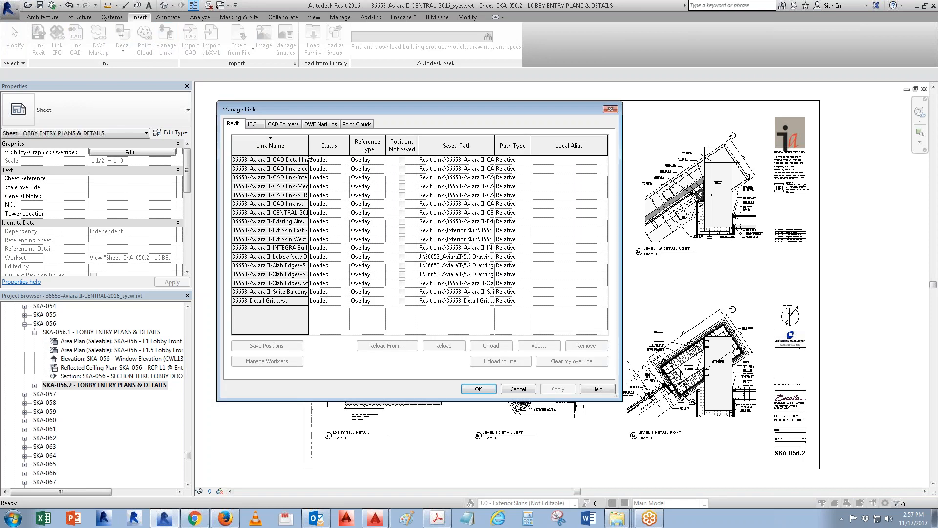
{"action": "left_click_drag", "start_coordinate": [309, 151], "coordinate": [360, 152]}
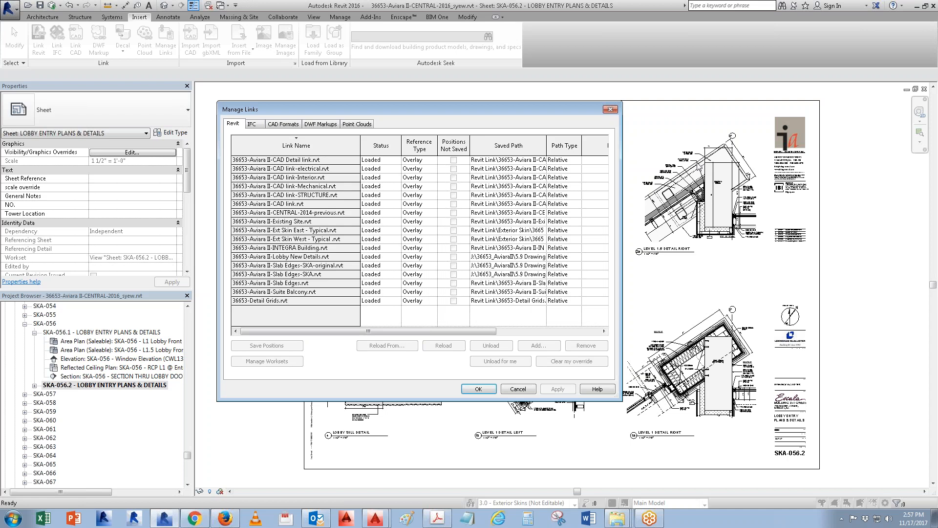
{"action": "left_click", "coordinate": [517, 388]}
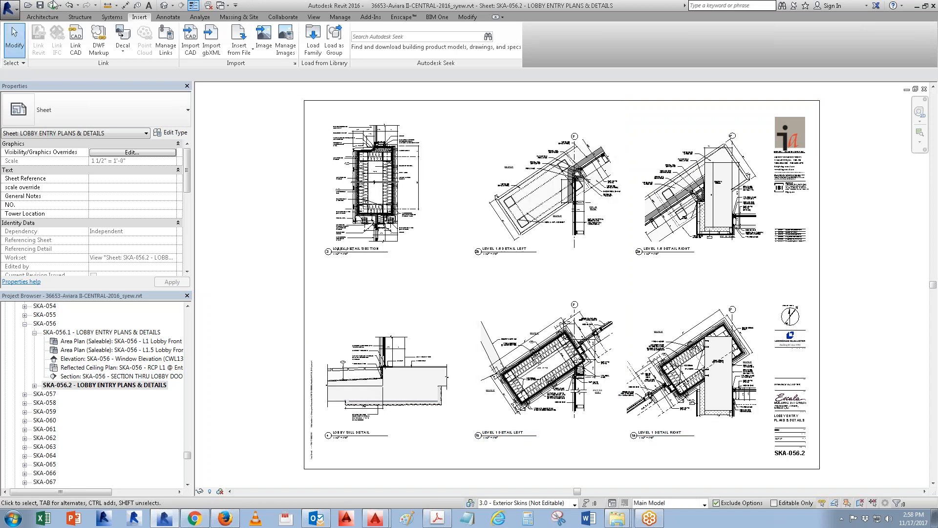
- Browse for a project file to open, going from the Desktop Shortcut folder through 36653 - Aviara II to its Revit Link folder
{"action": "left_click", "coordinate": [28, 5]}
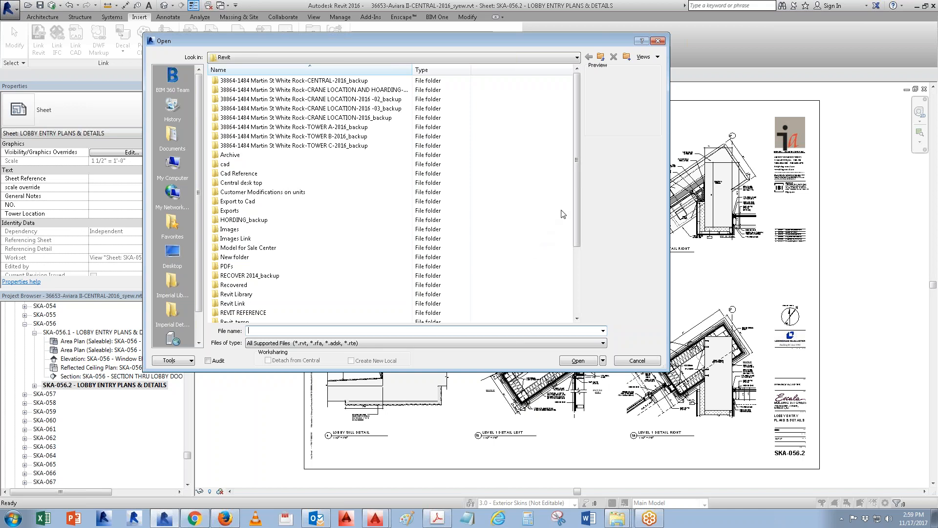
{"action": "left_click_drag", "start_coordinate": [576, 177], "coordinate": [575, 271]}
{"action": "left_click", "coordinate": [179, 251]}
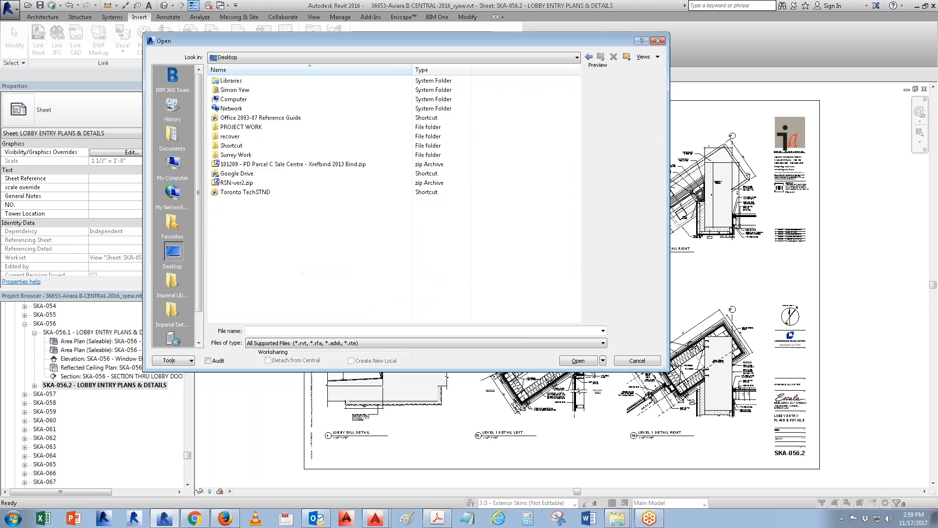
{"action": "double_click", "coordinate": [244, 147]}
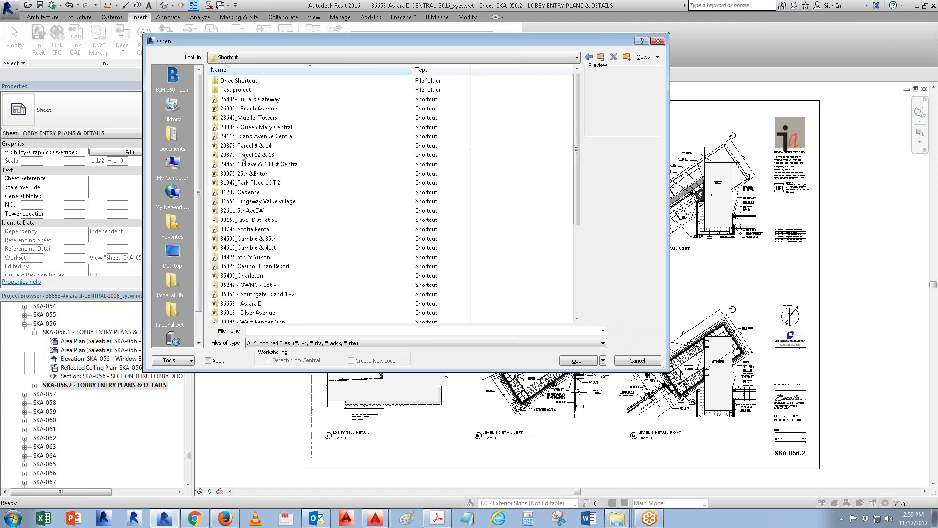
{"action": "scroll", "coordinate": [252, 211], "scroll_direction": "down", "scroll_amount": 2}
{"action": "double_click", "coordinate": [255, 247]}
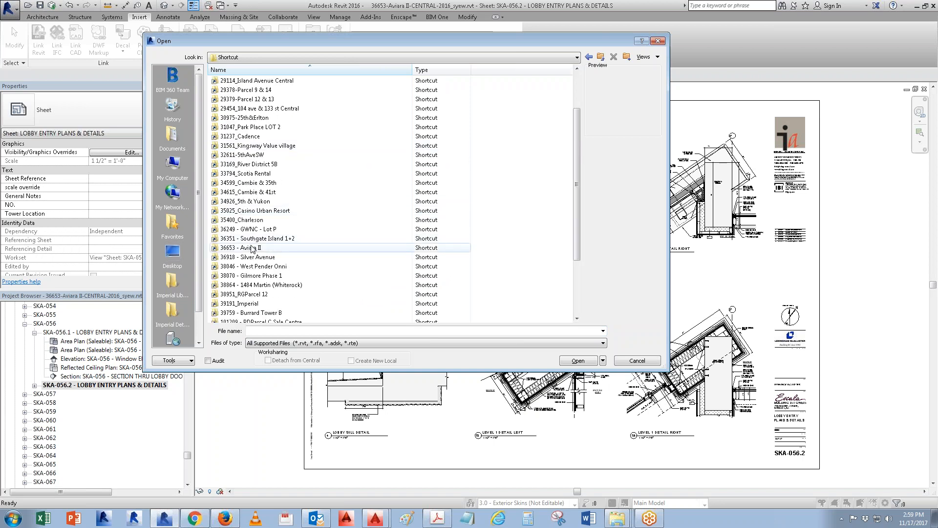
{"action": "double_click", "coordinate": [239, 136]}
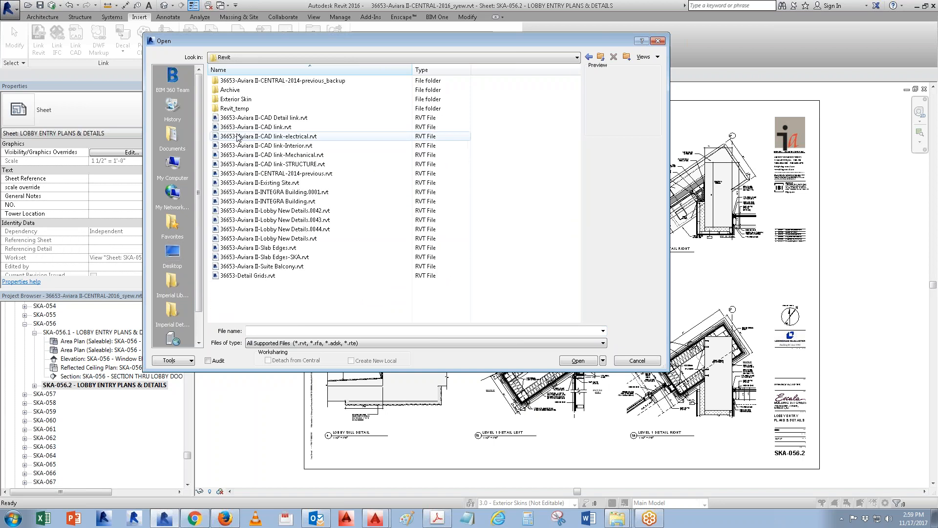
- Show file sizes in the list and open 36653-Aviara II-Lobby New Details.rvt, accepting that it is unloaded as a link
{"action": "left_click", "coordinate": [289, 242]}
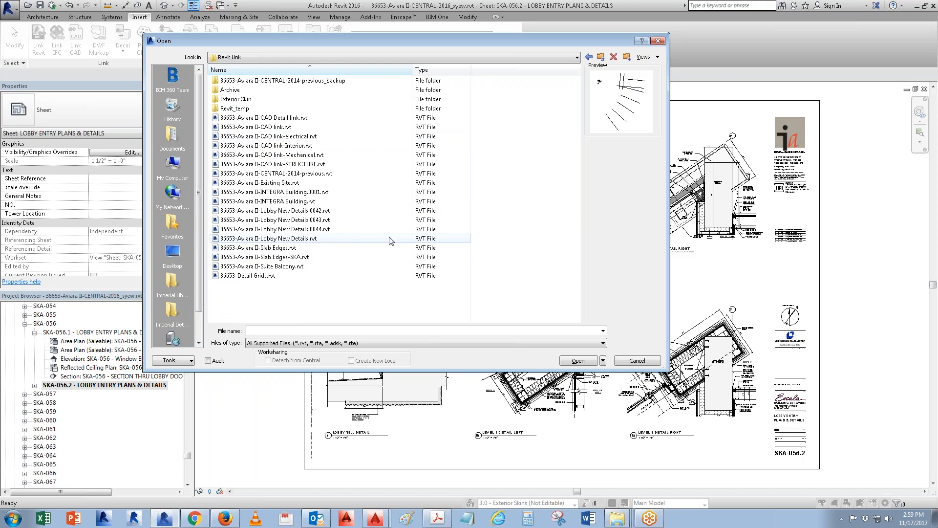
{"action": "right_click", "coordinate": [497, 71]}
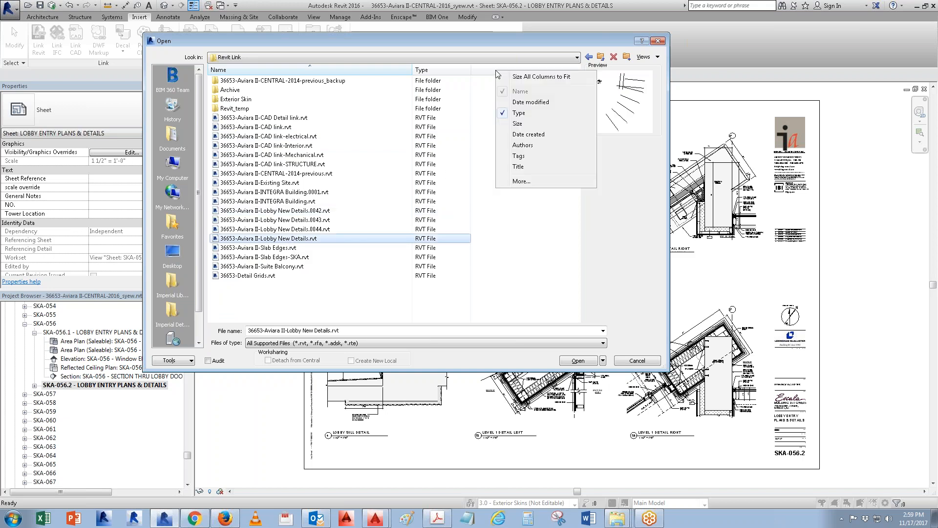
{"action": "left_click", "coordinate": [519, 125]}
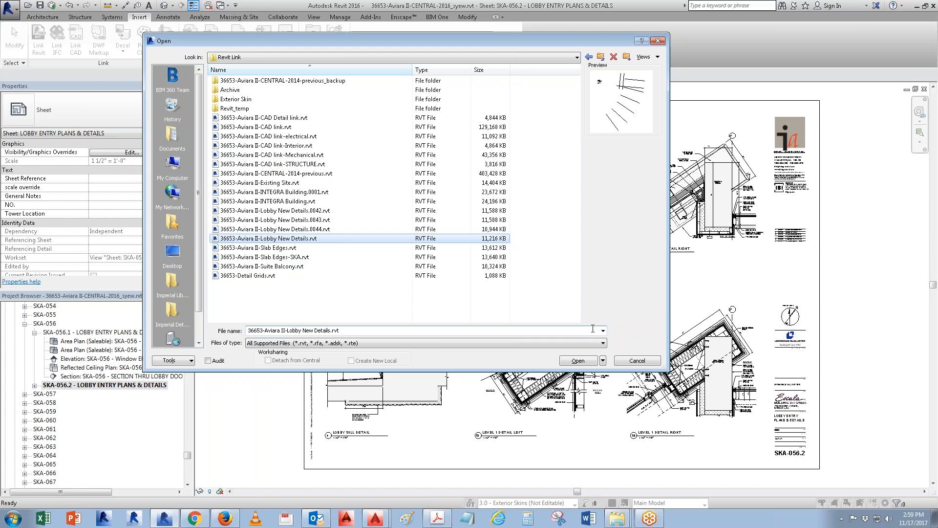
{"action": "left_click", "coordinate": [575, 360]}
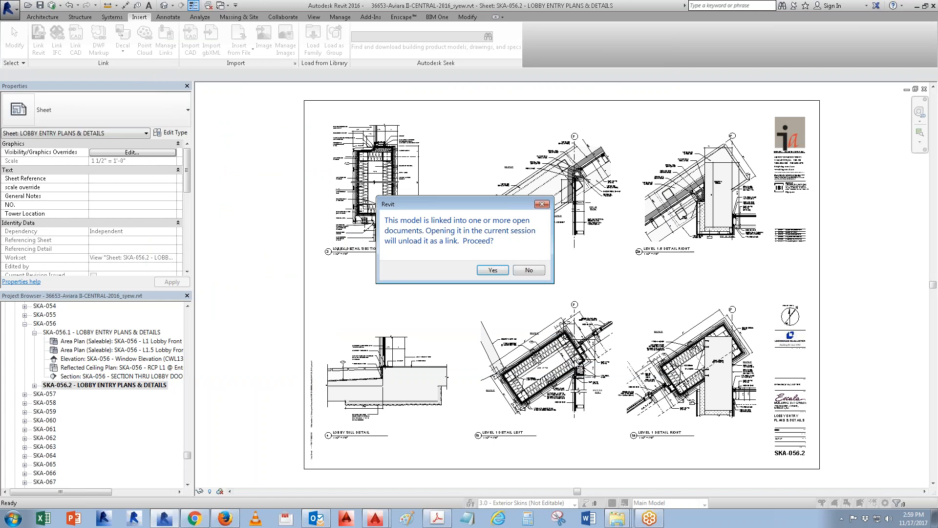
{"action": "left_click", "coordinate": [494, 270]}
{"action": "left_click", "coordinate": [490, 275]}
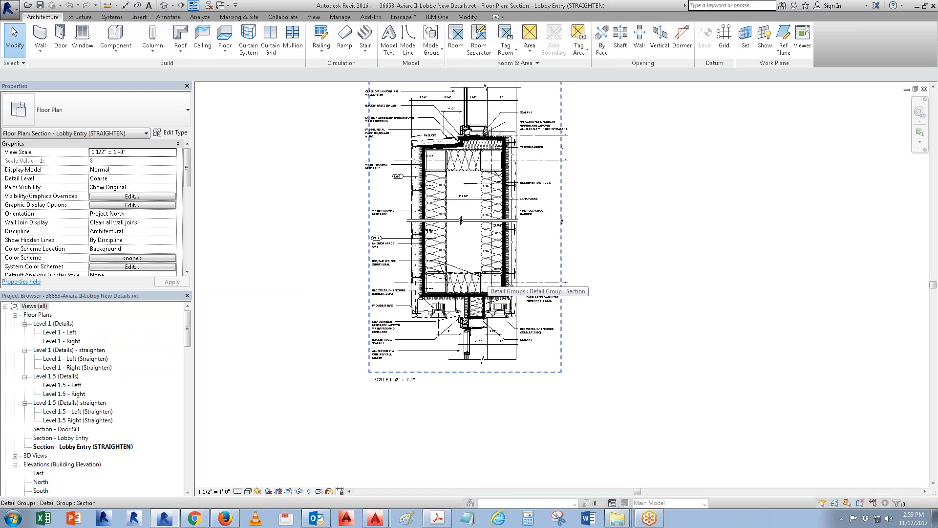
- Review the floor plans Level 1 - Left, Level 1 (Details) and Level 1 (Details) - straighten, and close the straighten view
{"action": "double_click", "coordinate": [61, 332]}
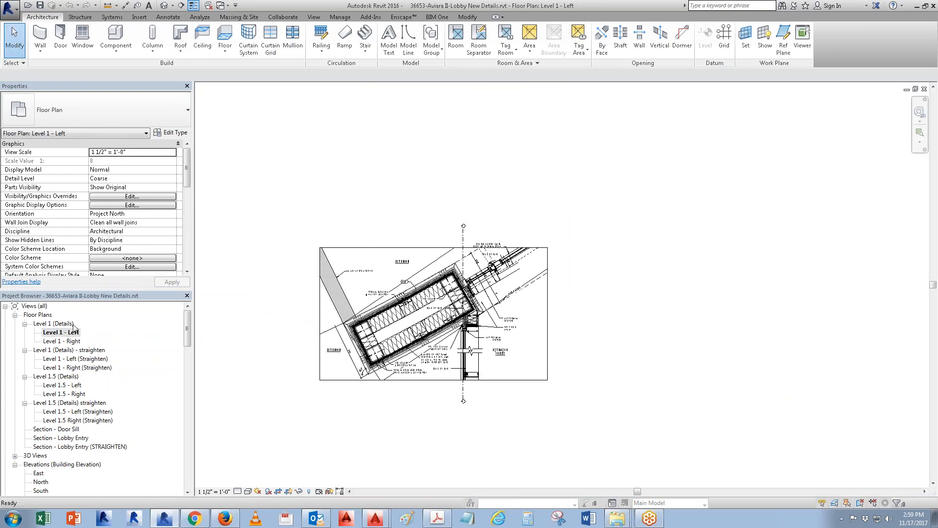
{"action": "double_click", "coordinate": [63, 323]}
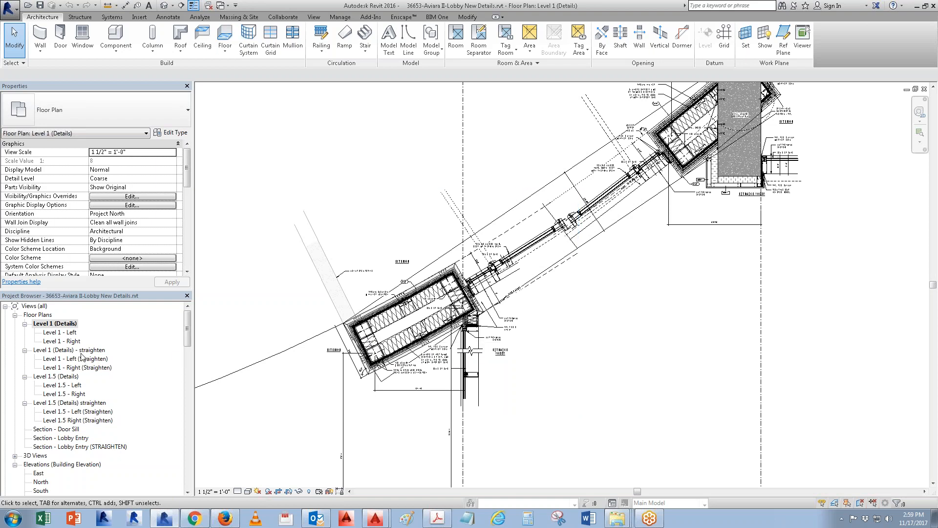
{"action": "double_click", "coordinate": [78, 351]}
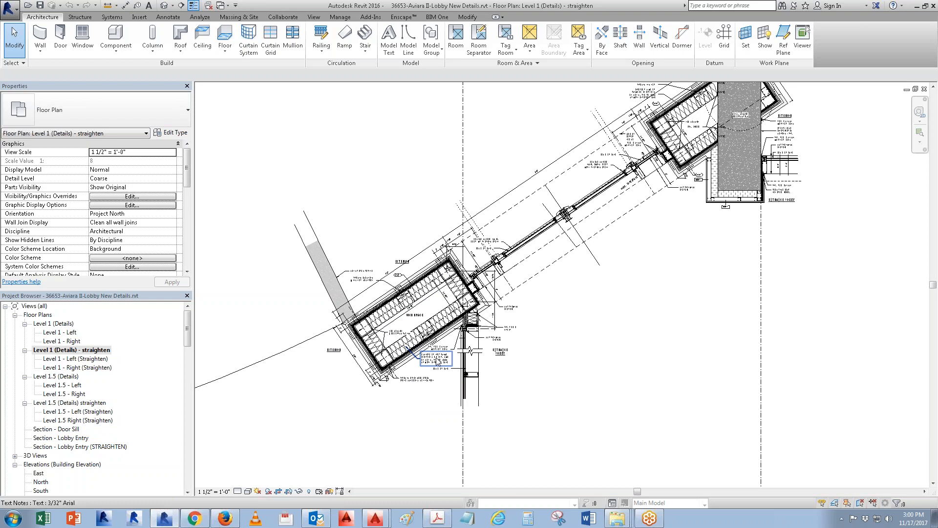
{"action": "scroll", "coordinate": [506, 278], "scroll_direction": "up", "scroll_amount": 5}
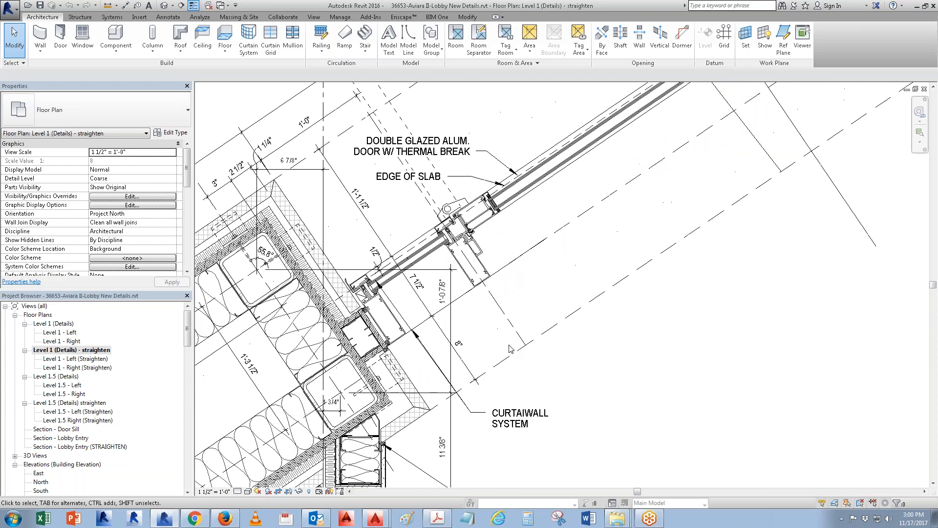
{"action": "scroll", "coordinate": [596, 402], "scroll_direction": "down", "scroll_amount": 2}
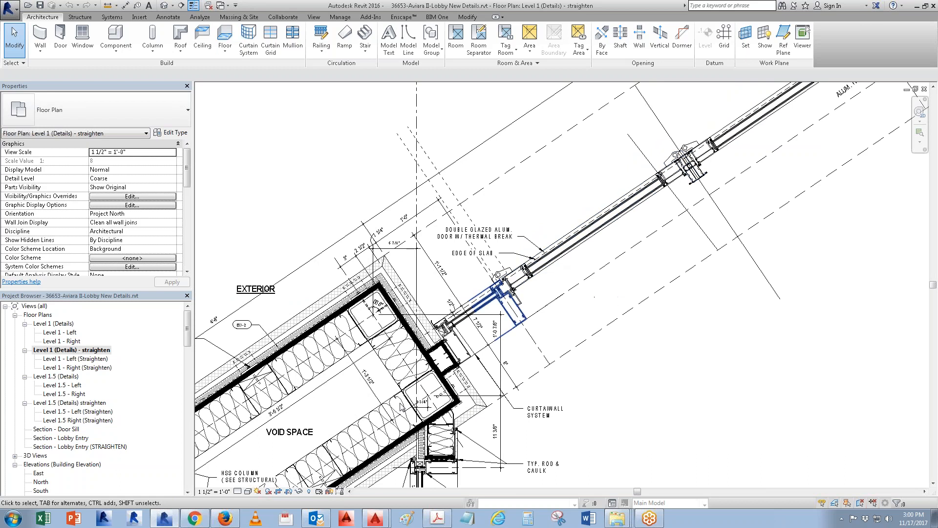
{"action": "scroll", "coordinate": [554, 259], "scroll_direction": "down", "scroll_amount": 4}
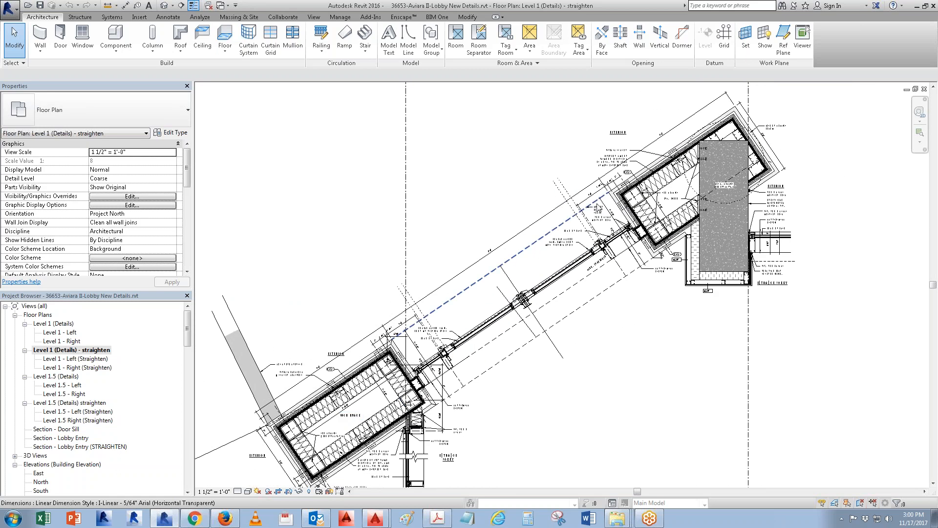
{"action": "left_click", "coordinate": [597, 208]}
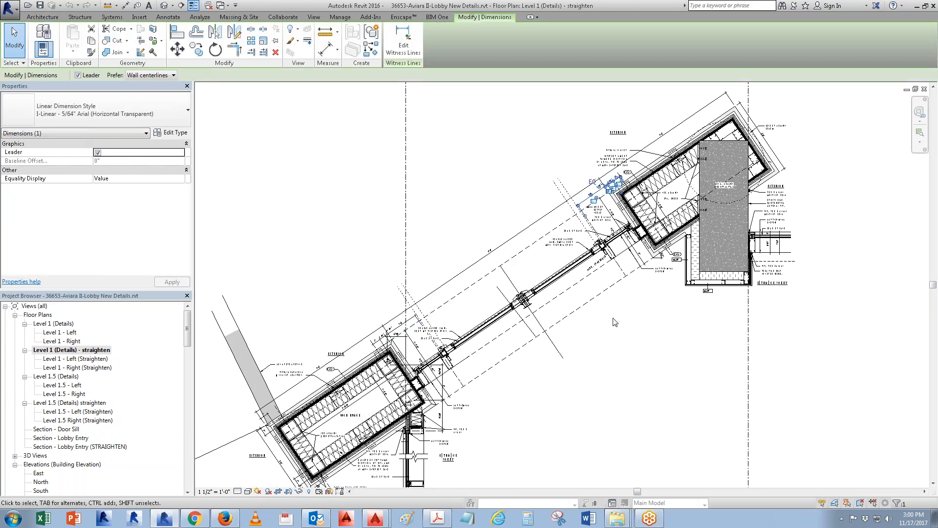
{"action": "left_click", "coordinate": [659, 386]}
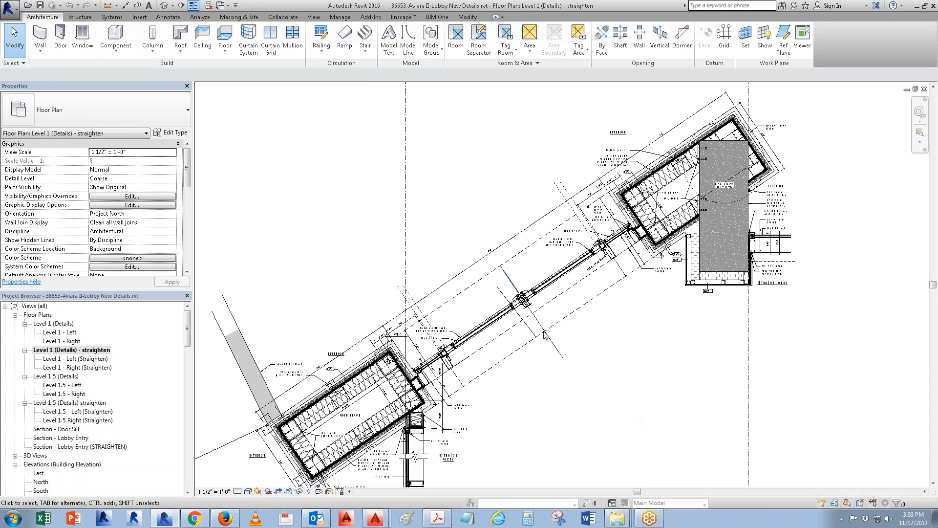
{"action": "left_click", "coordinate": [925, 89]}
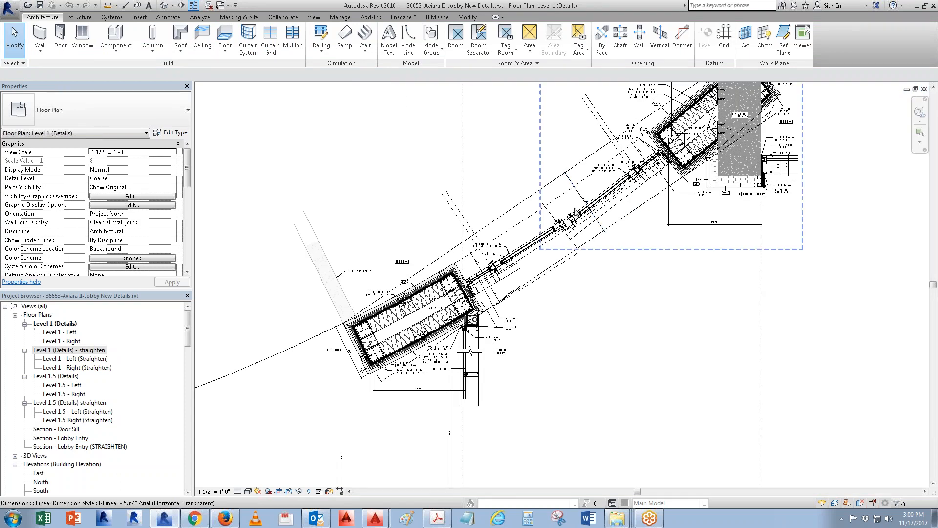
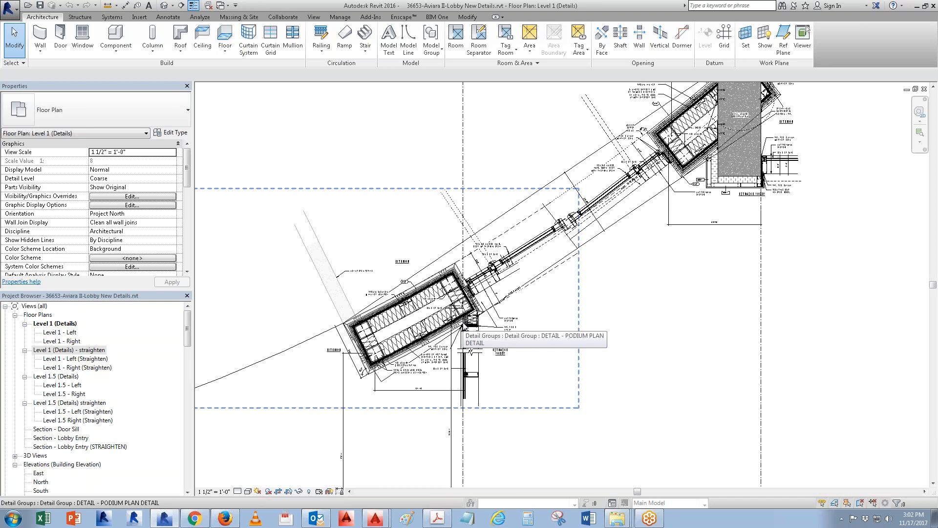
- Inspect the extents of the DETAIL - PODIUM PLAN DETAIL group in the Level 1 (Details) plan
{"action": "scroll", "coordinate": [377, 331], "scroll_direction": "up", "scroll_amount": 2}
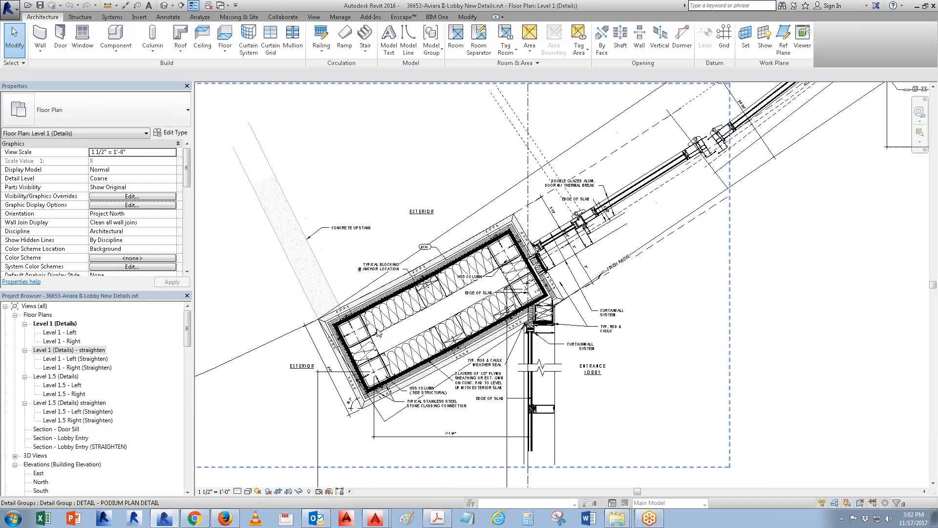
{"action": "scroll", "coordinate": [377, 332], "scroll_direction": "up", "scroll_amount": 1}
{"action": "left_click", "coordinate": [377, 331]}
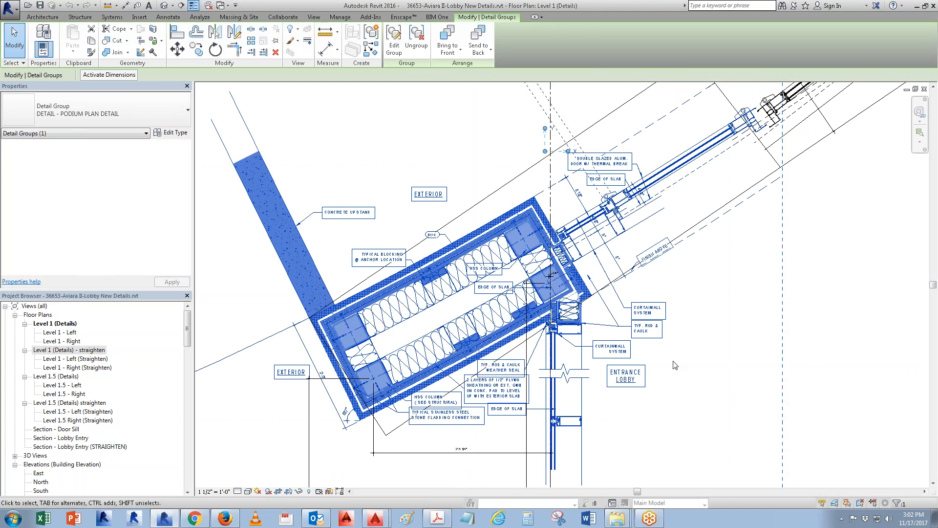
{"action": "scroll", "coordinate": [673, 366], "scroll_direction": "down", "scroll_amount": 3}
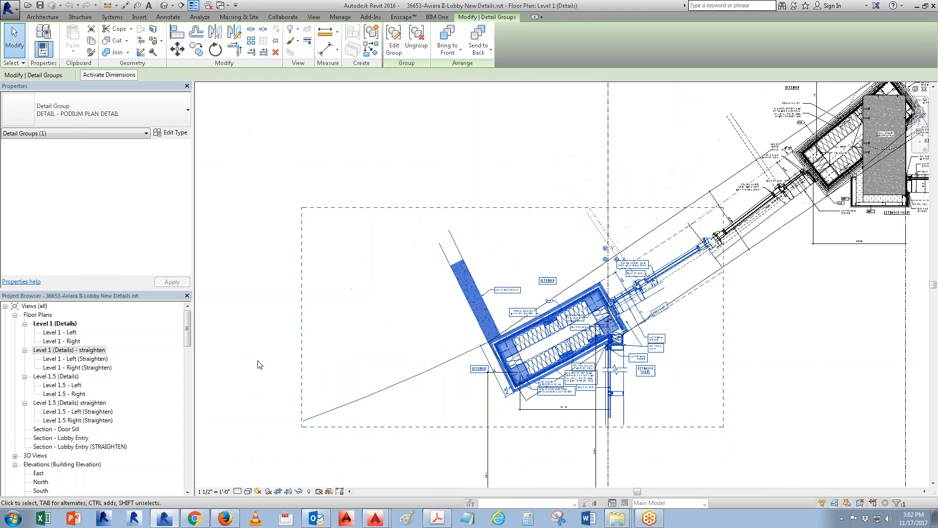
- Create a drafting view named DETAIL PLAN - 1 1/2" at a scale of 1 1/2" = 1'-0"
{"action": "left_click", "coordinate": [322, 18]}
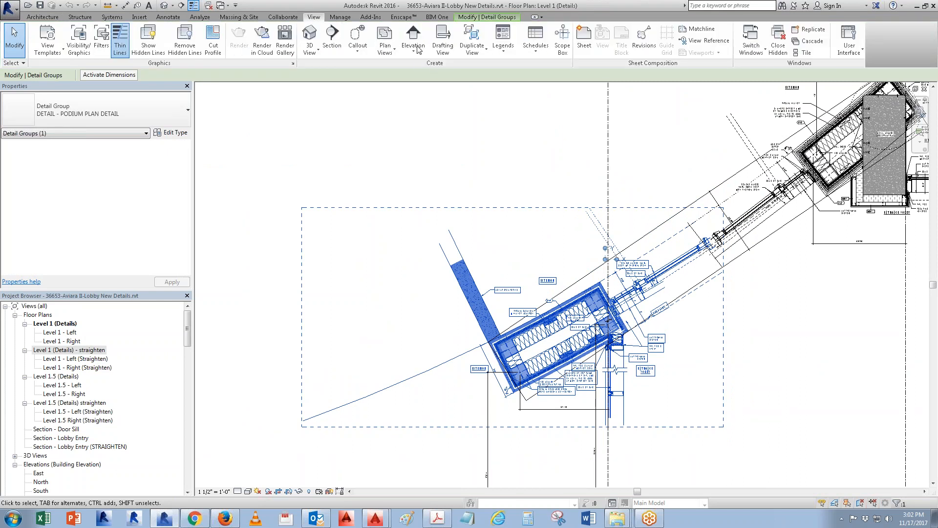
{"action": "left_click", "coordinate": [443, 54]}
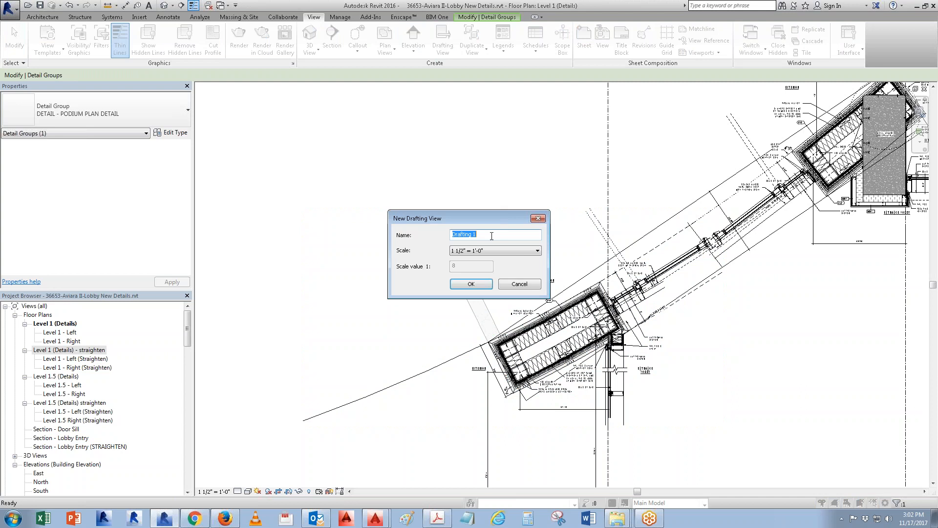
{"action": "type", "text": "DETA"}
{"action": "key", "text": "BackSpace"}
{"action": "key", "text": "BackSpace"}
{"action": "type", "text": "TAIL - 1 1/2PLAN -"}
{"action": "key", "text": "Return"}
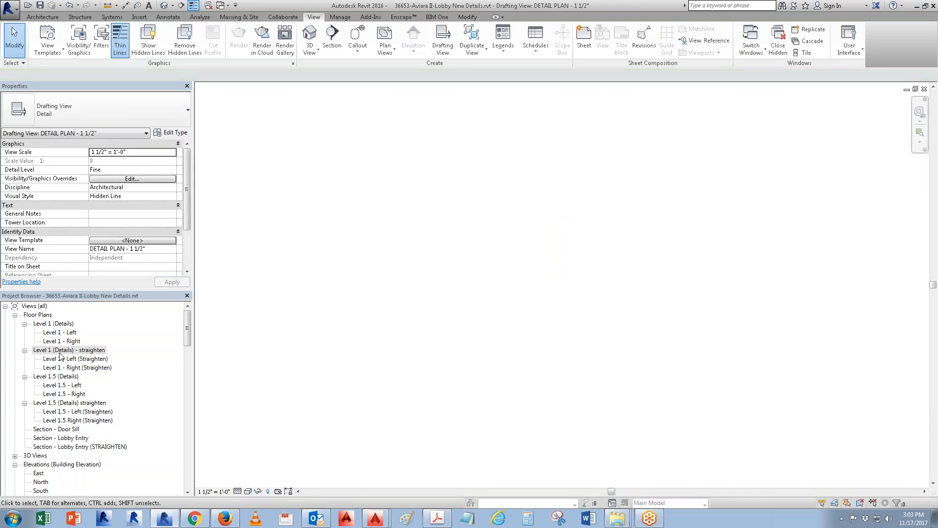
- Locate the DETAIL PLAN - 1 1/2" view under Drafting Views (Detail) in the Project Browser
{"action": "scroll", "coordinate": [65, 472], "scroll_direction": "down", "scroll_amount": 7}
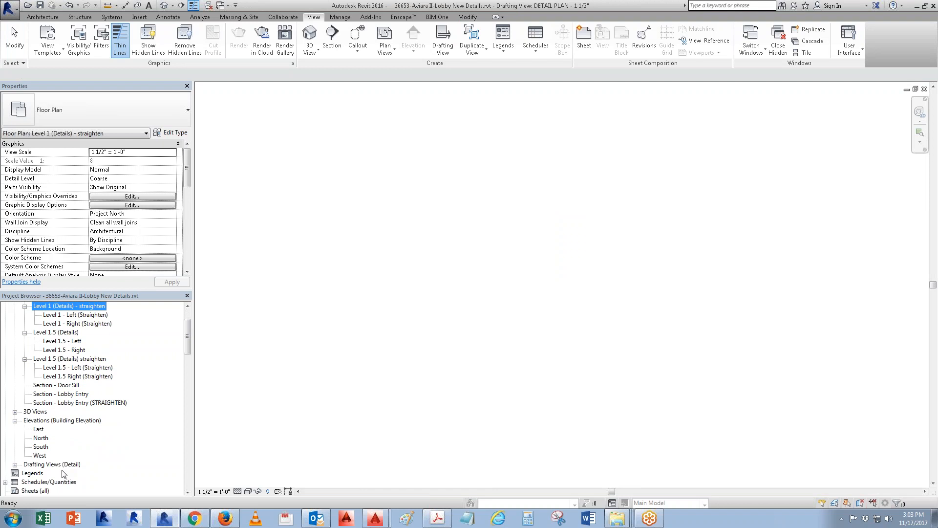
{"action": "left_click", "coordinate": [55, 450]}
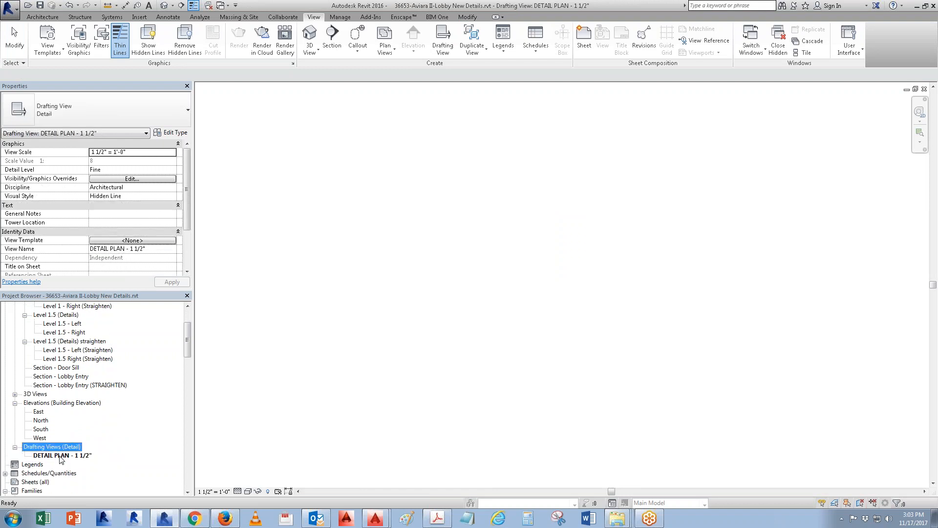
{"action": "left_click", "coordinate": [60, 455]}
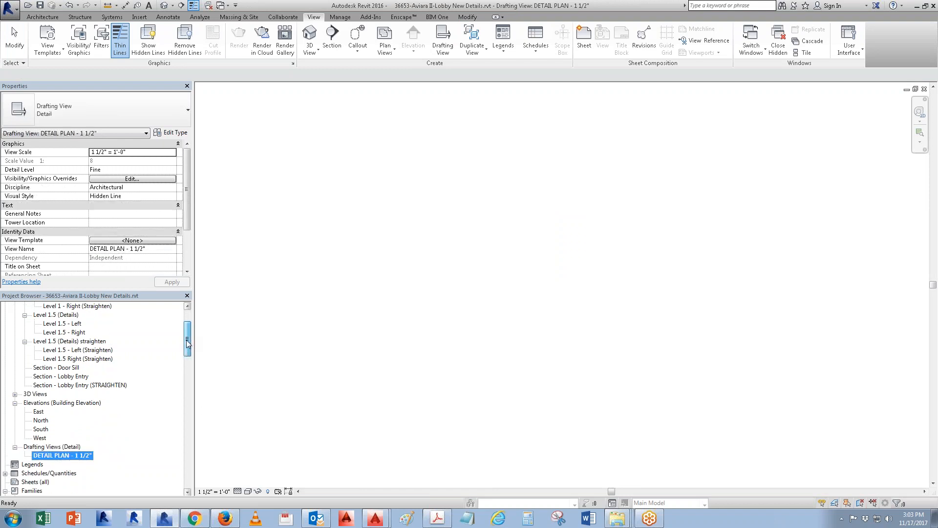
{"action": "left_click_drag", "start_coordinate": [186, 341], "coordinate": [186, 329]}
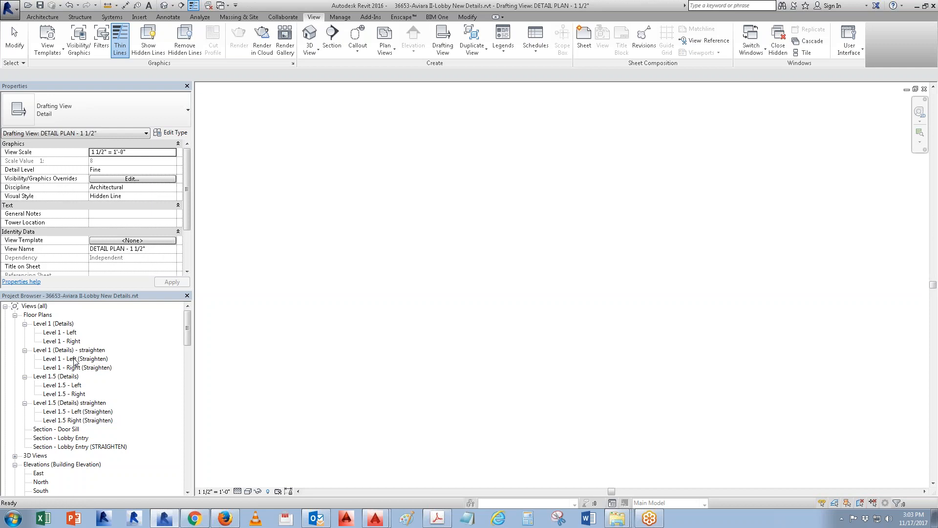
- Return to the Level 1 (Details) plan and copy the DETAIL - PODIUM PLAN DETAIL group to the clipboard
{"action": "double_click", "coordinate": [71, 333]}
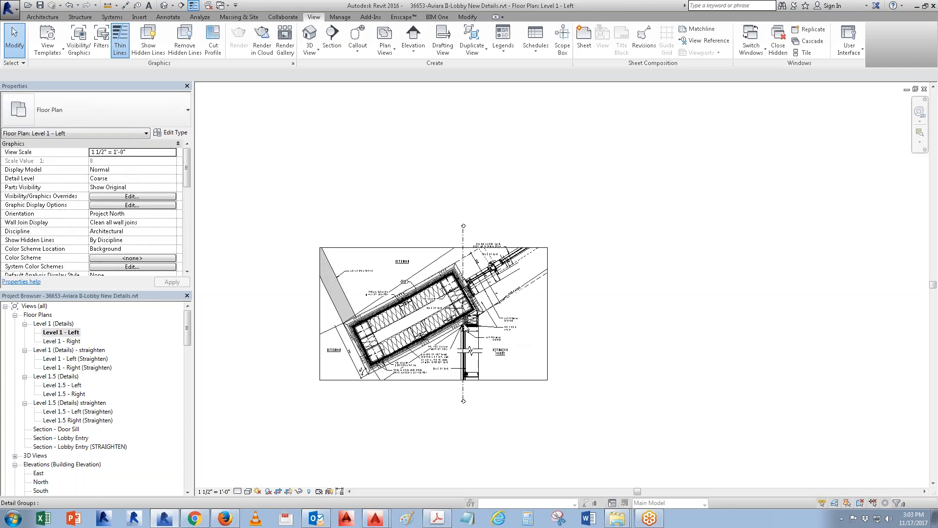
{"action": "double_click", "coordinate": [62, 324]}
{"action": "left_click", "coordinate": [537, 352]}
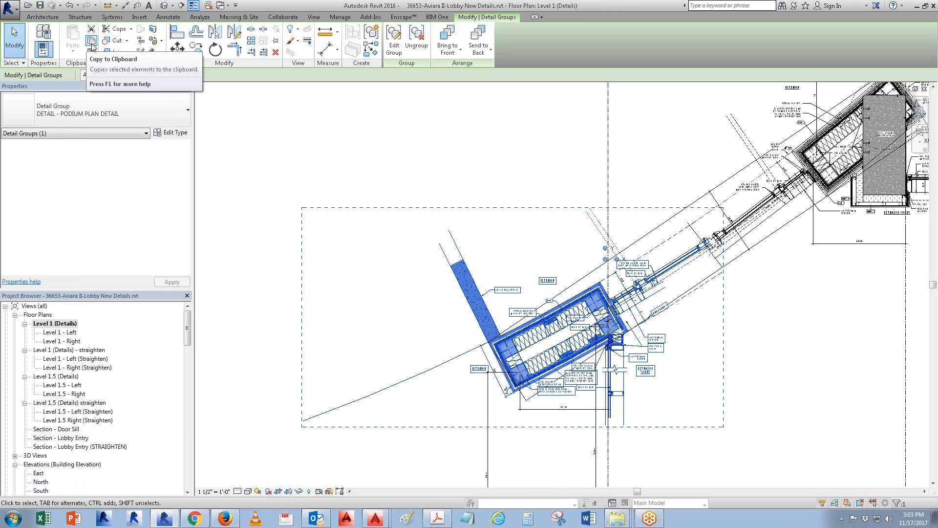
{"action": "key", "text": "Escape"}
- Open the DETAIL PLAN - 1 1/2" drafting view and paste the copied podium plan detail group into it
{"action": "left_click", "coordinate": [47, 464]}
{"action": "scroll", "coordinate": [73, 462], "scroll_direction": "down", "scroll_amount": 2}
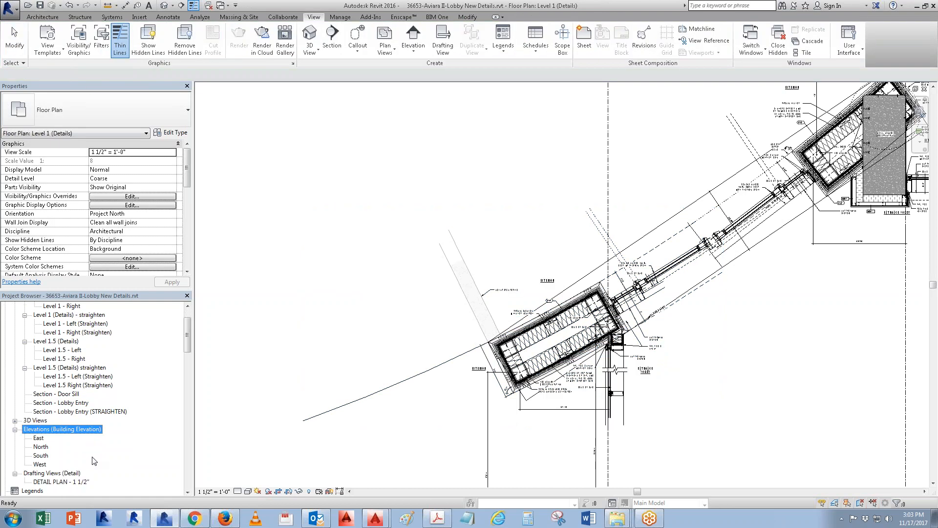
{"action": "double_click", "coordinate": [73, 463]}
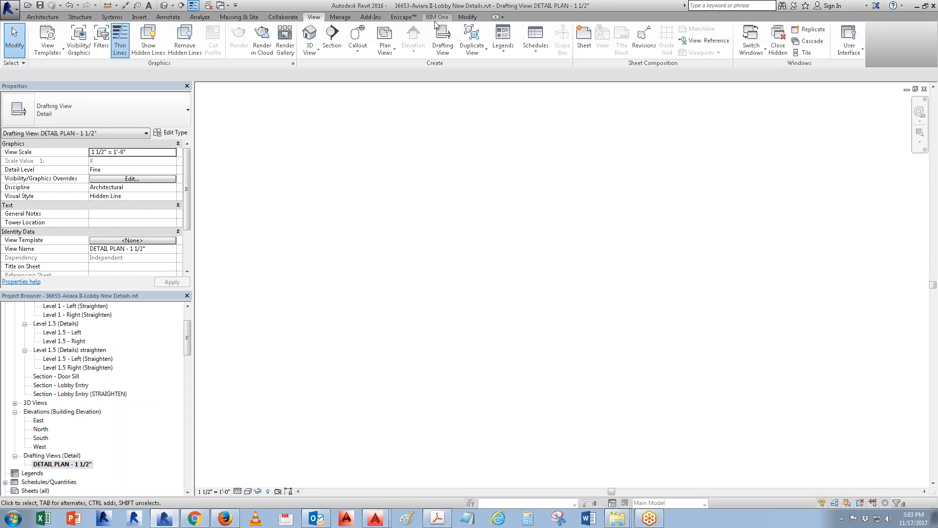
{"action": "left_click", "coordinate": [466, 18]}
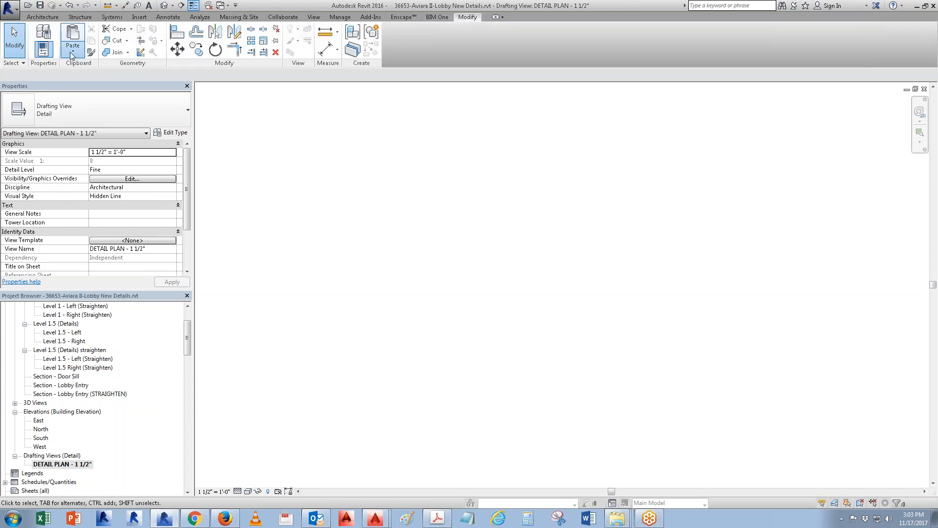
{"action": "left_click", "coordinate": [72, 50]}
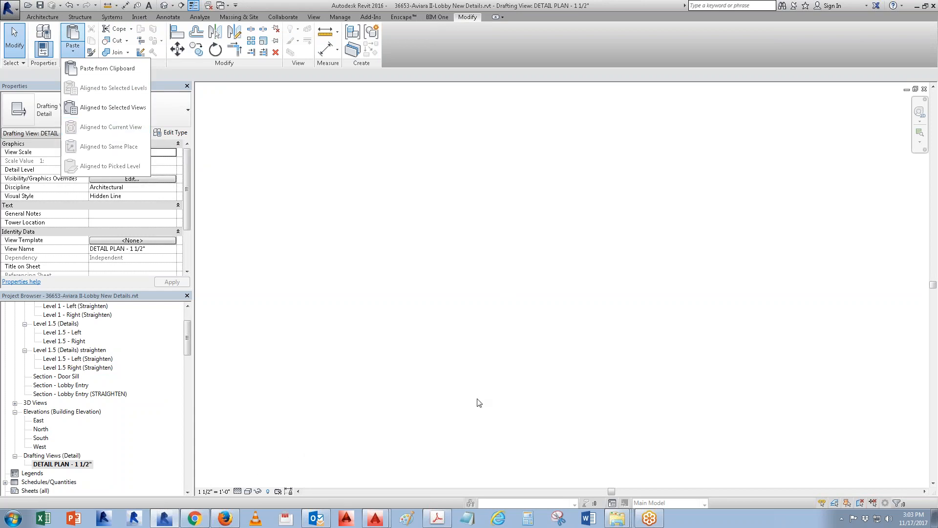
{"action": "left_click", "coordinate": [441, 386]}
{"action": "key", "text": "ctrl+v"}
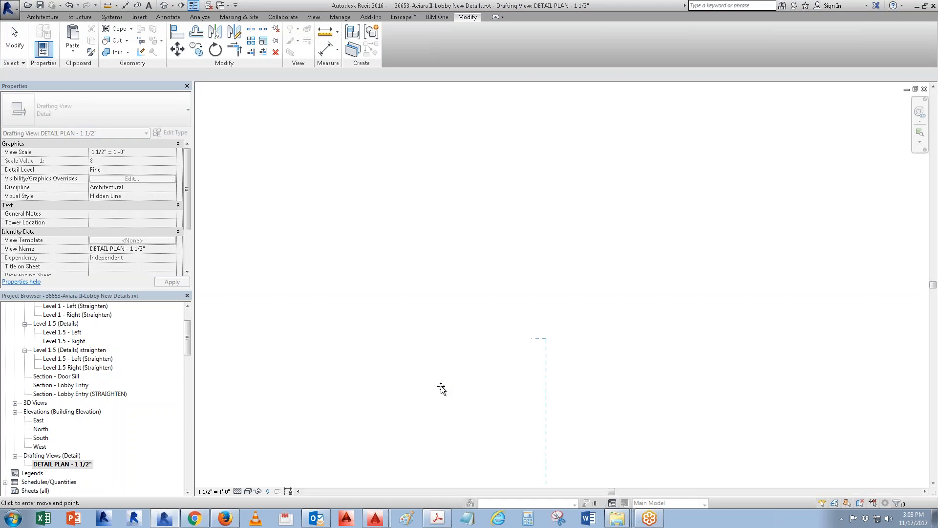
{"action": "left_click", "coordinate": [517, 246]}
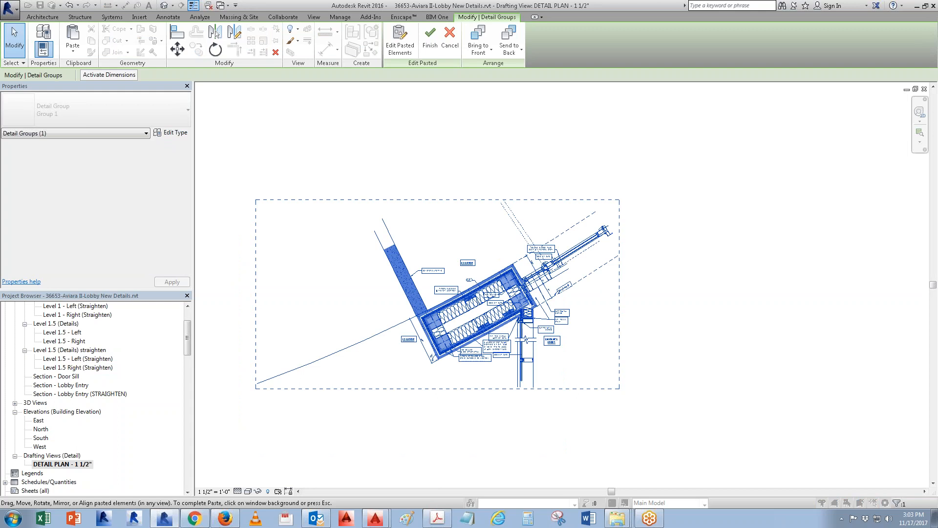
{"action": "left_click", "coordinate": [676, 384]}
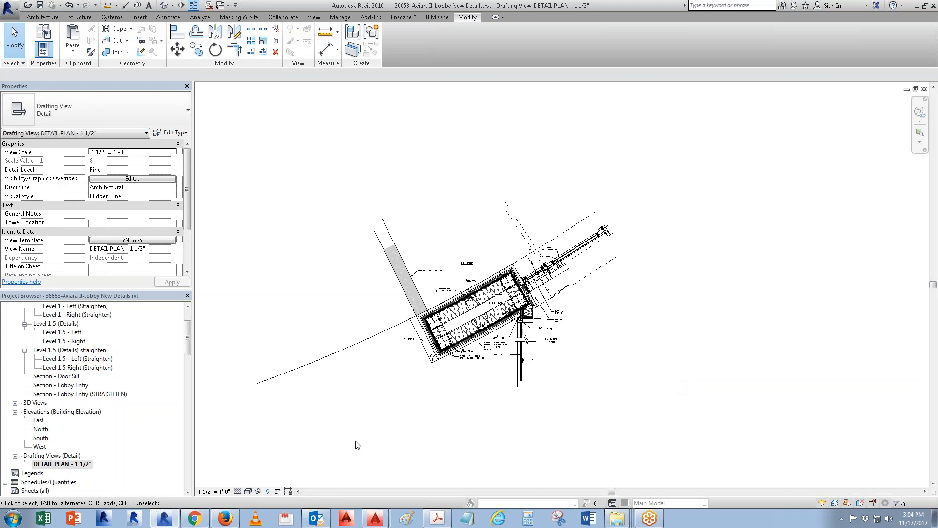
- Draw a detail-line rectangle about 42' wide, with the pasted podium plan detail in its upper-left corner
{"action": "scroll", "coordinate": [208, 289], "scroll_direction": "down", "scroll_amount": 2}
{"action": "key", "text": "l"}
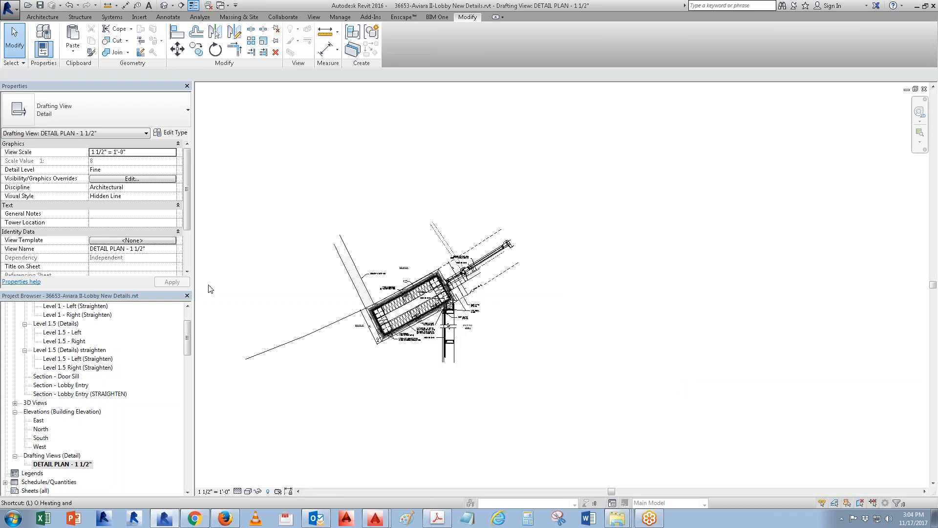
{"action": "left_click", "coordinate": [35, 17]}
{"action": "left_click", "coordinate": [170, 18]}
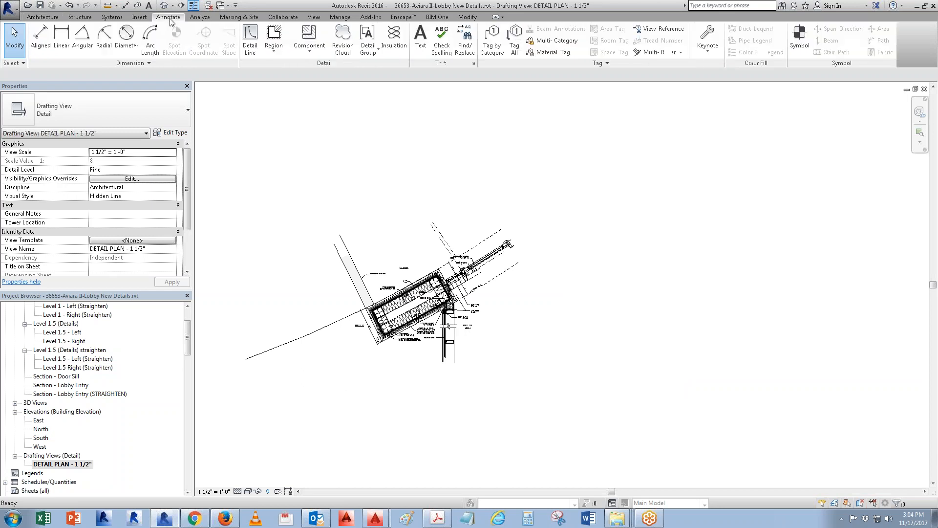
{"action": "left_click", "coordinate": [267, 41]}
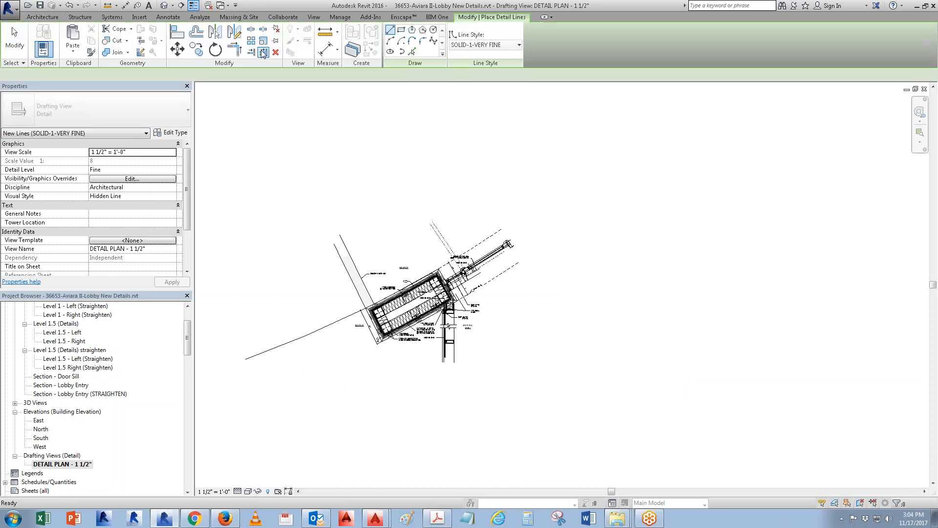
{"action": "left_click", "coordinate": [401, 30]}
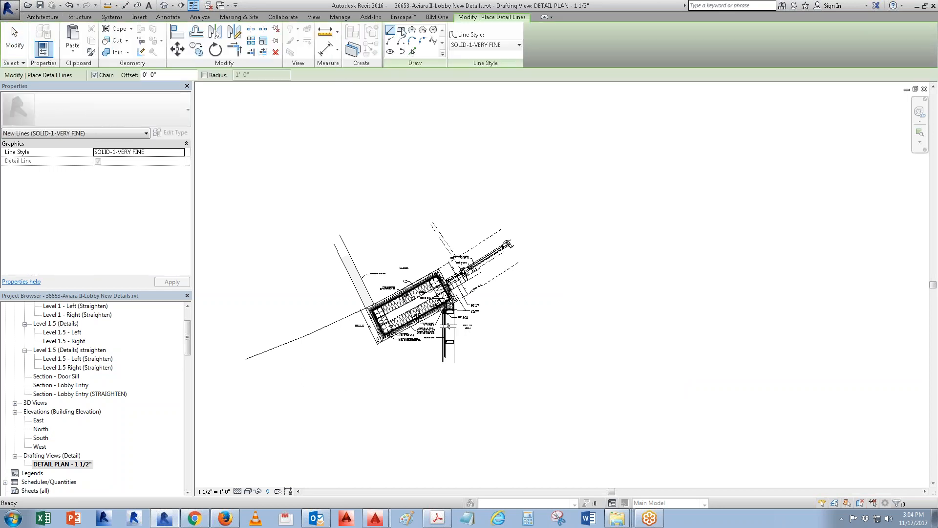
{"action": "left_click", "coordinate": [288, 176]}
{"action": "scroll", "coordinate": [667, 386], "scroll_direction": "down", "scroll_amount": 5}
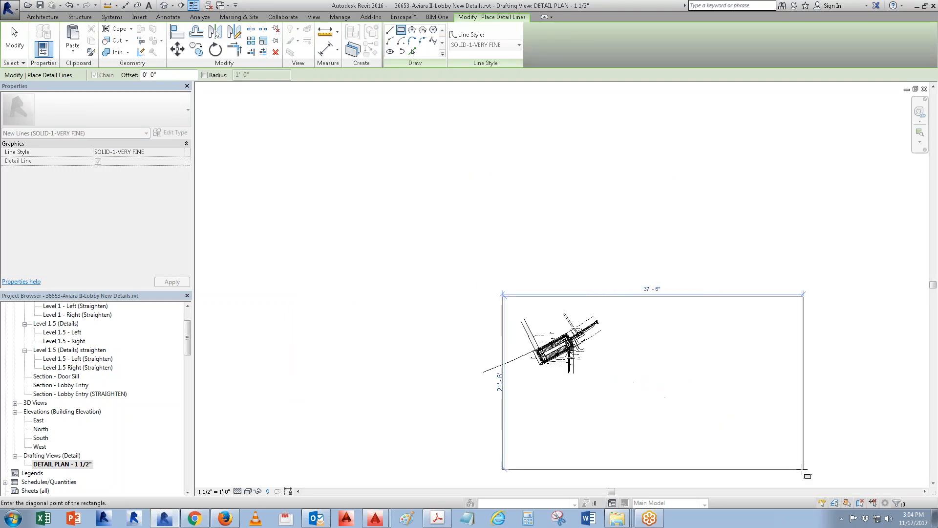
{"action": "middle_click_drag", "start_coordinate": [811, 477], "coordinate": [786, 388]}
{"action": "left_click", "coordinate": [811, 424]}
{"action": "key", "text": "Escape"}
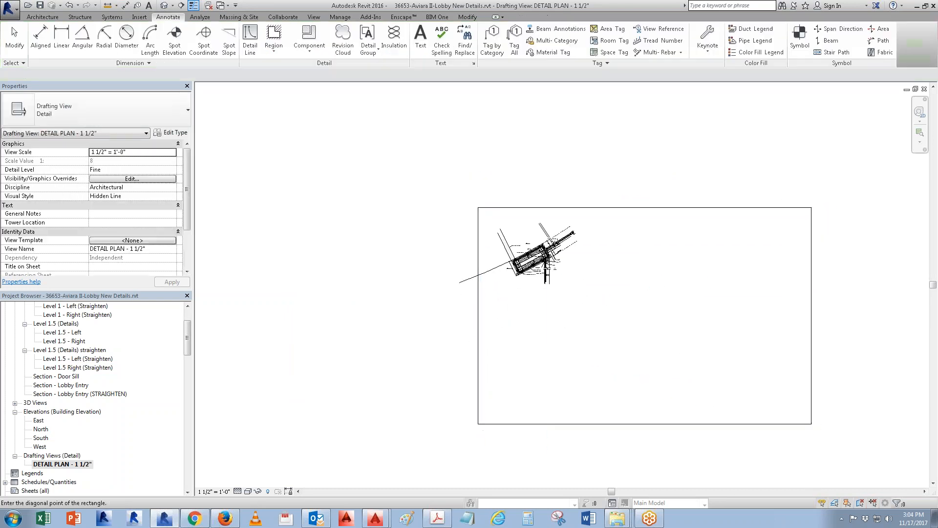
- Divide the rectangle into three rows with two horizontal detail lines spanning its full width
{"action": "key", "text": "d"}
{"action": "key", "text": "l"}
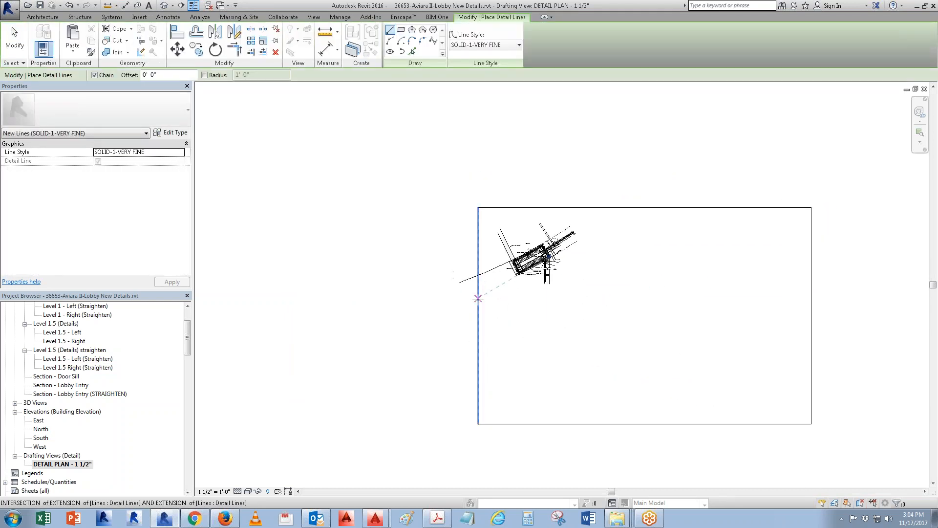
{"action": "left_click", "coordinate": [478, 294]}
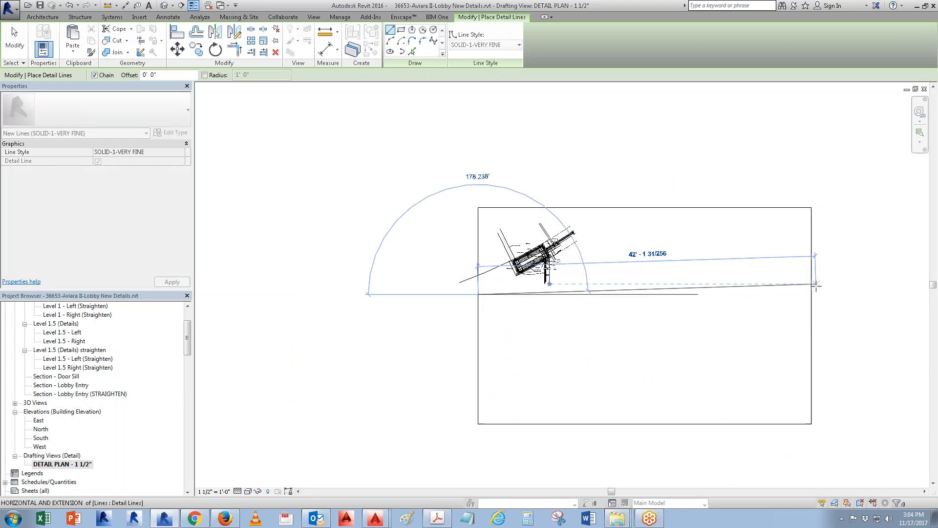
{"action": "left_click", "coordinate": [811, 294]}
{"action": "key", "text": "Escape"}
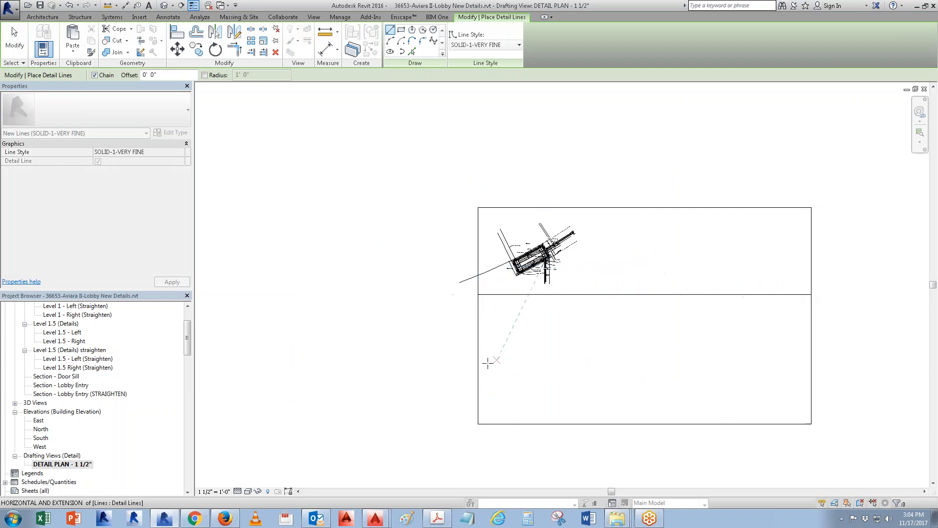
{"action": "left_click", "coordinate": [478, 367]}
{"action": "left_click", "coordinate": [811, 368]}
{"action": "key", "text": "Escape"}
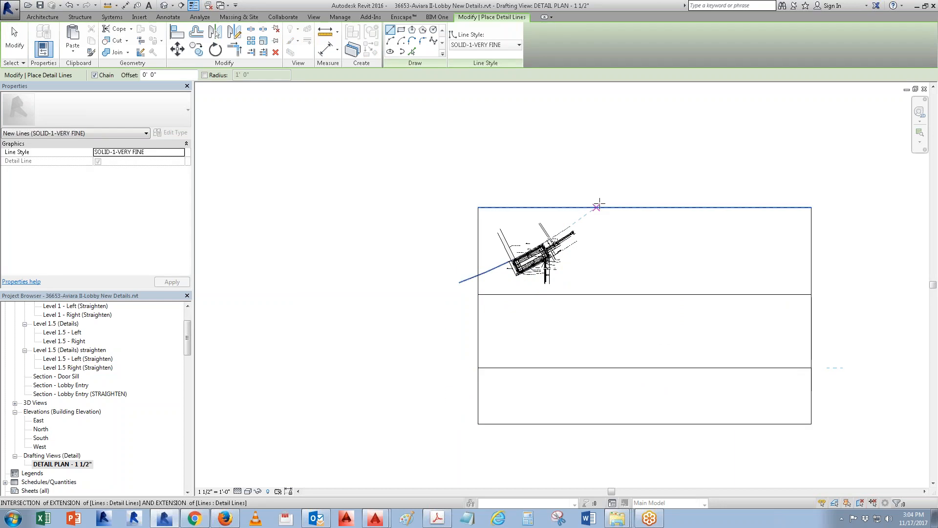
- Split the rectangle into three columns with two vertical detail lines running from its upper to its lower edge
{"action": "left_click", "coordinate": [597, 208]}
{"action": "left_click", "coordinate": [596, 424]}
{"action": "key", "text": "Escape"}
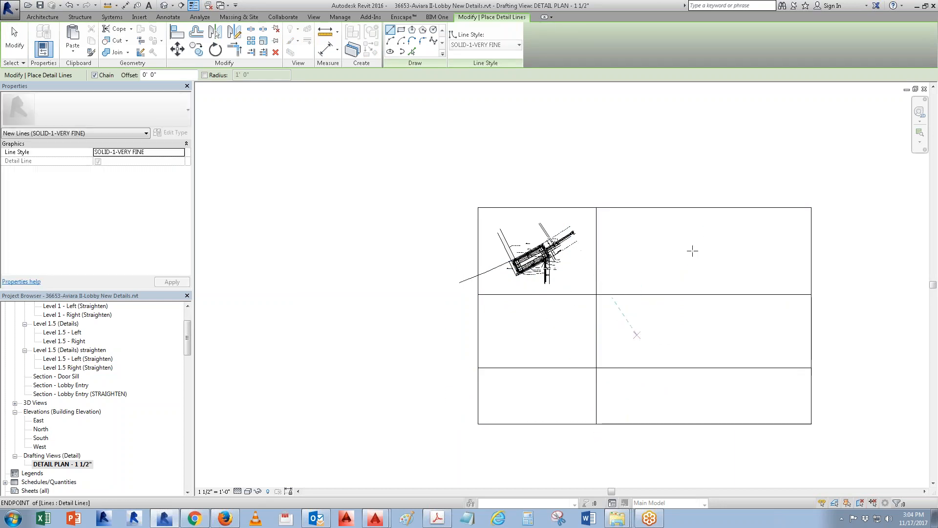
{"action": "left_click", "coordinate": [711, 207]}
{"action": "left_click", "coordinate": [711, 424]}
{"action": "key", "text": "Escape"}
{"action": "key", "text": "Escape"}
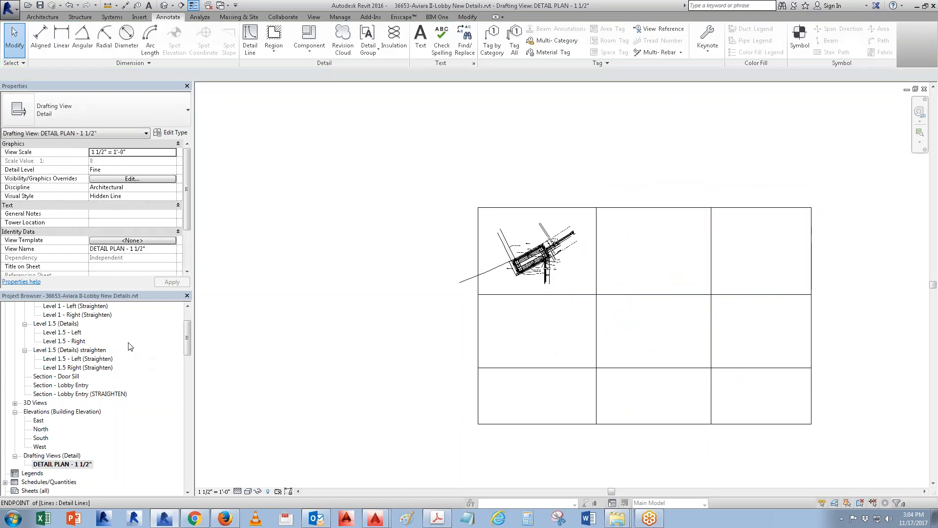
- Return to the Level 1 (Details) plan and copy the DETAIL - PODIUM ENTRY NORTH group to the clipboard
{"action": "left_click", "coordinate": [80, 332]}
{"action": "scroll", "coordinate": [83, 341], "scroll_direction": "up", "scroll_amount": 2}
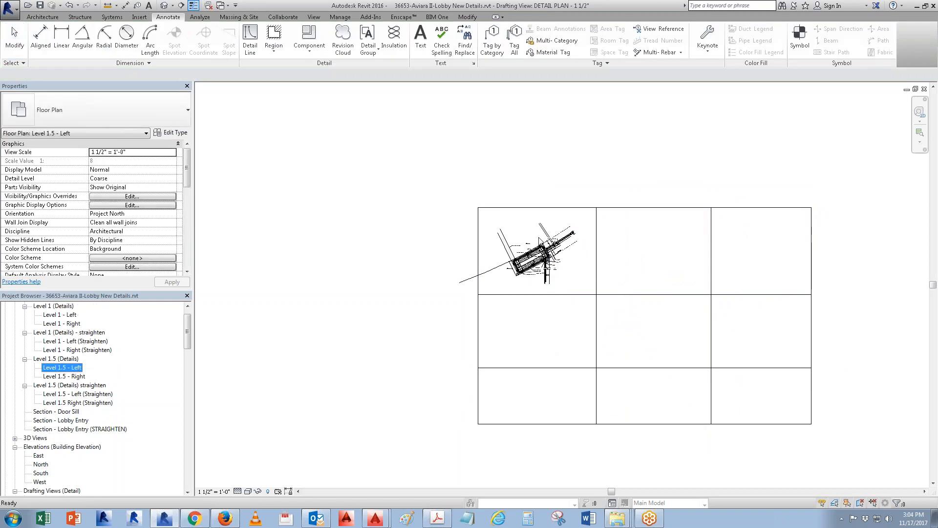
{"action": "left_click", "coordinate": [546, 252]}
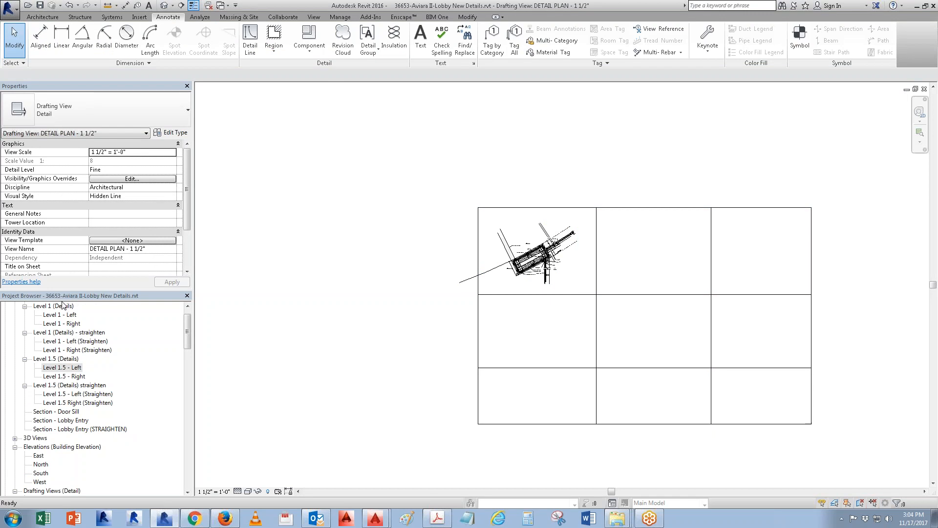
{"action": "double_click", "coordinate": [63, 307]}
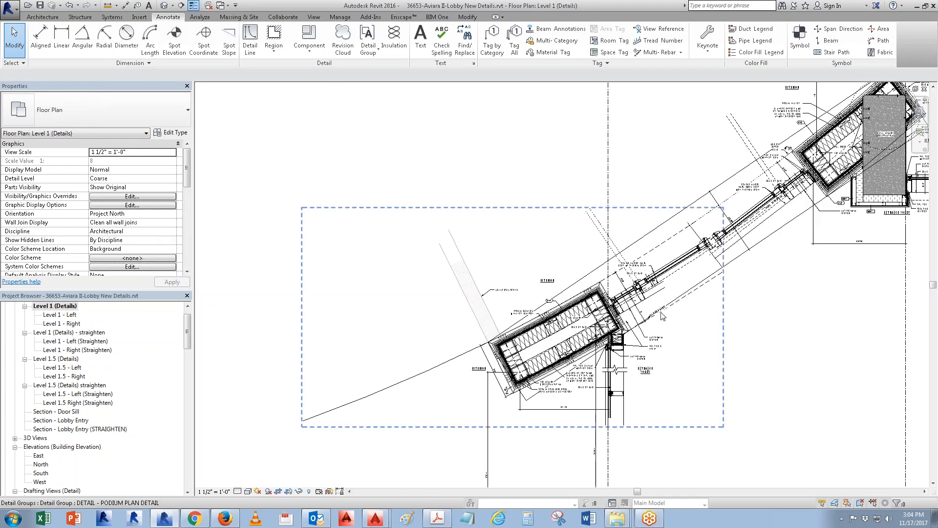
{"action": "middle_click_drag", "start_coordinate": [696, 307], "coordinate": [640, 309]}
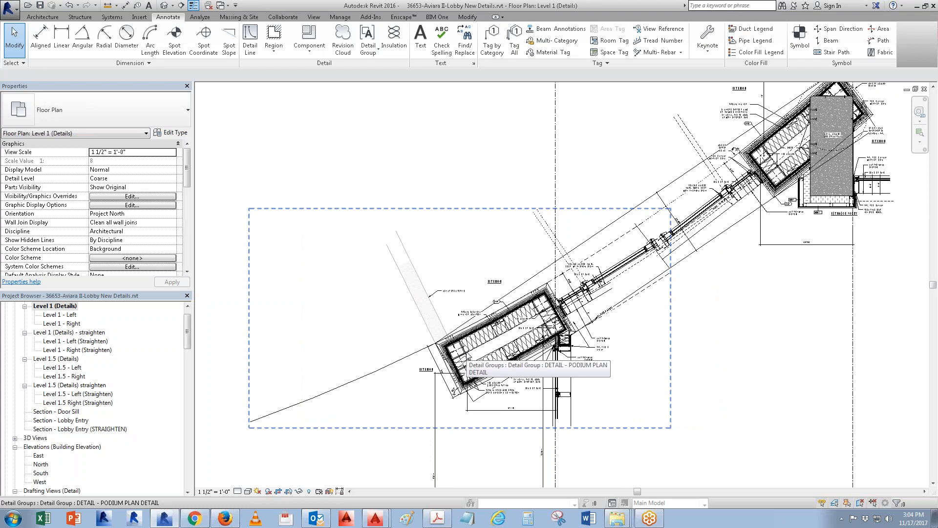
{"action": "left_click", "coordinate": [770, 191]}
{"action": "key", "text": "Escape"}
{"action": "left_click", "coordinate": [770, 191]}
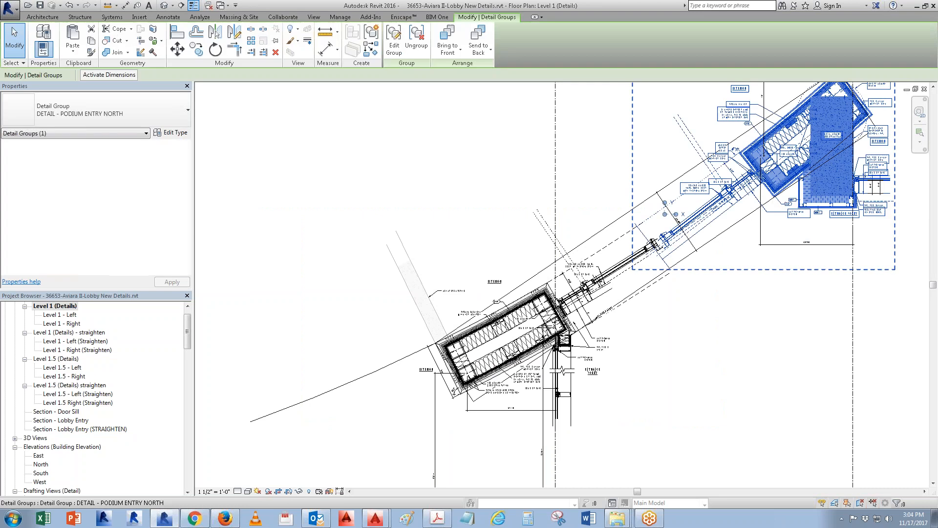
{"action": "left_click", "coordinate": [92, 44]}
- Paste the podium entry north group into the middle cell of the upper row in the DETAIL PLAN - 1 1/2" view
{"action": "key", "text": "ctrl+Tab"}
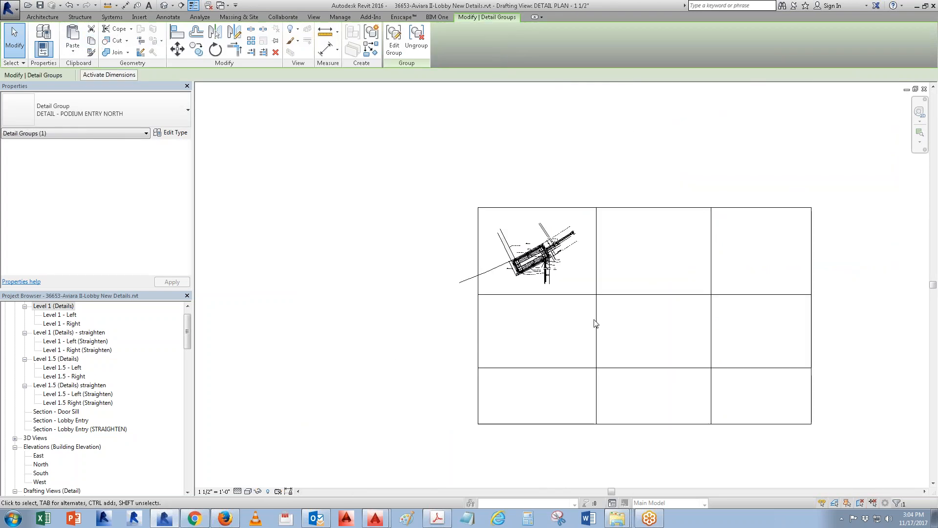
{"action": "key", "text": "ctrl+v"}
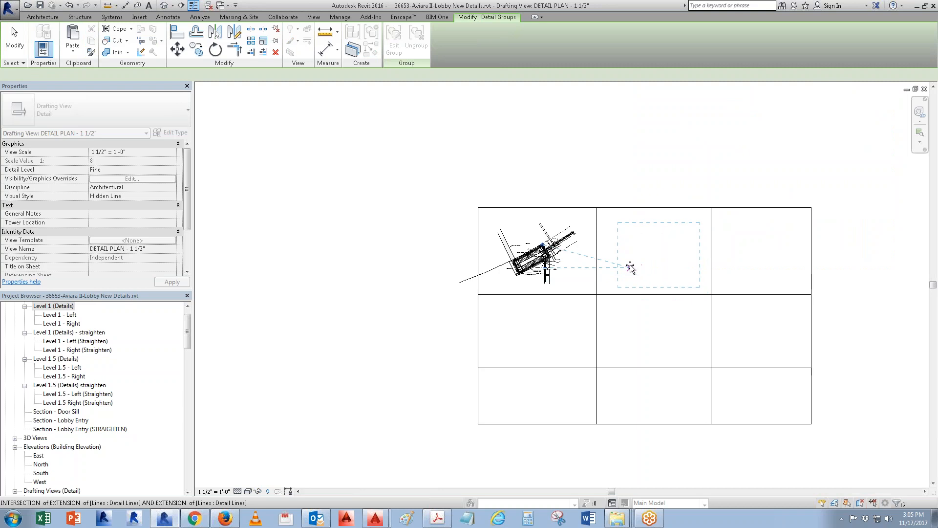
{"action": "left_click", "coordinate": [629, 262]}
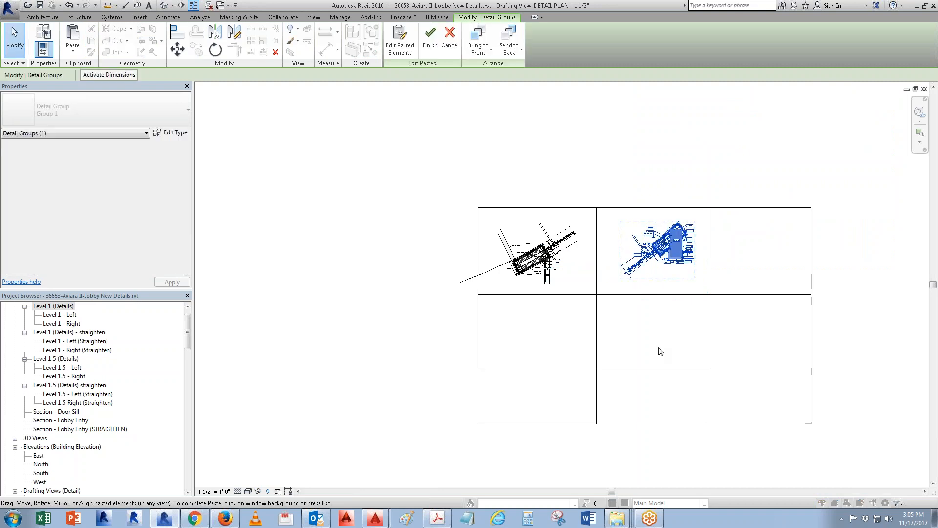
{"action": "left_click", "coordinate": [310, 360]}
- Create a new sheet with the titleblock set to None
{"action": "left_click_drag", "start_coordinate": [192, 327], "coordinate": [185, 364]}
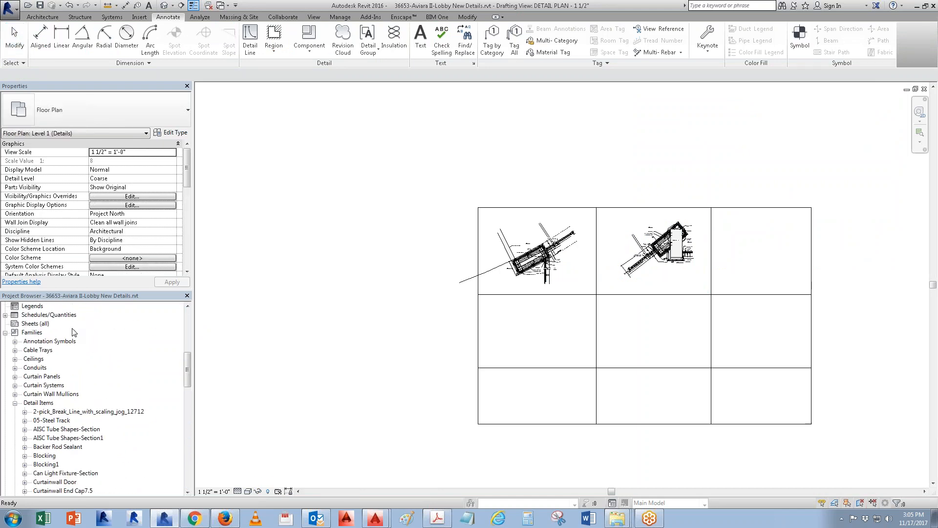
{"action": "scroll", "coordinate": [58, 342], "scroll_direction": "up", "scroll_amount": 1}
{"action": "scroll", "coordinate": [56, 342], "scroll_direction": "up", "scroll_amount": 3}
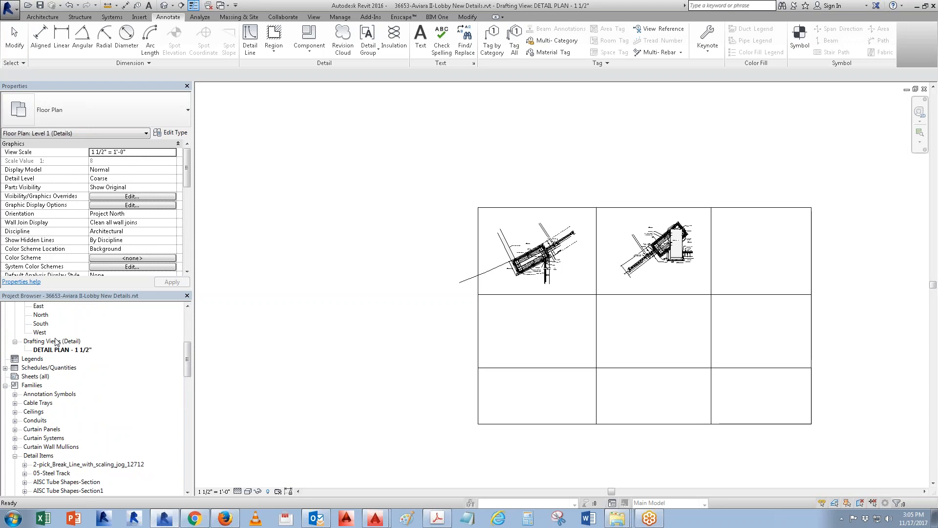
{"action": "right_click", "coordinate": [31, 376]}
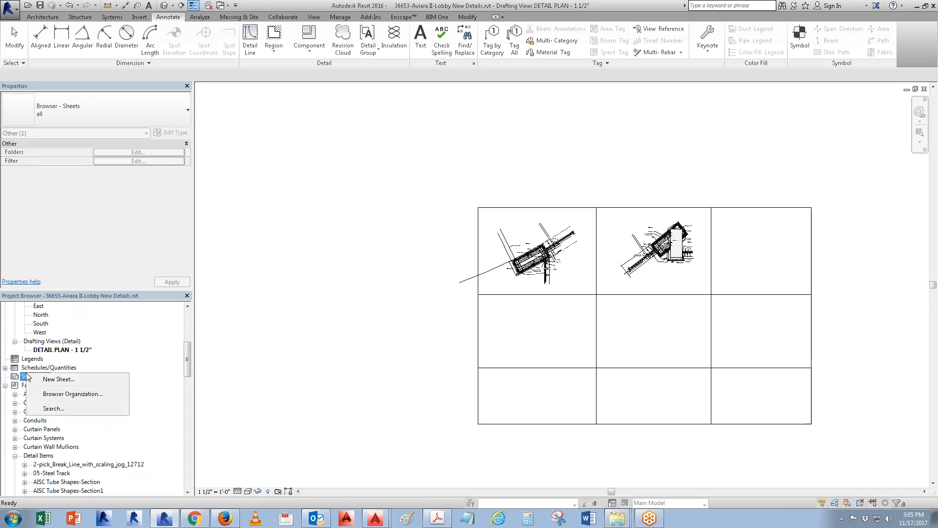
{"action": "left_click", "coordinate": [49, 380]}
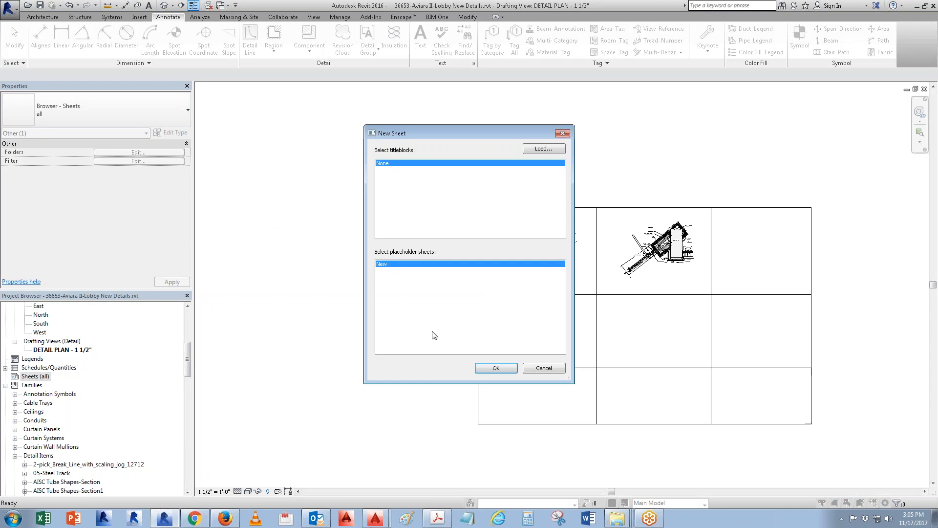
{"action": "left_click", "coordinate": [484, 368]}
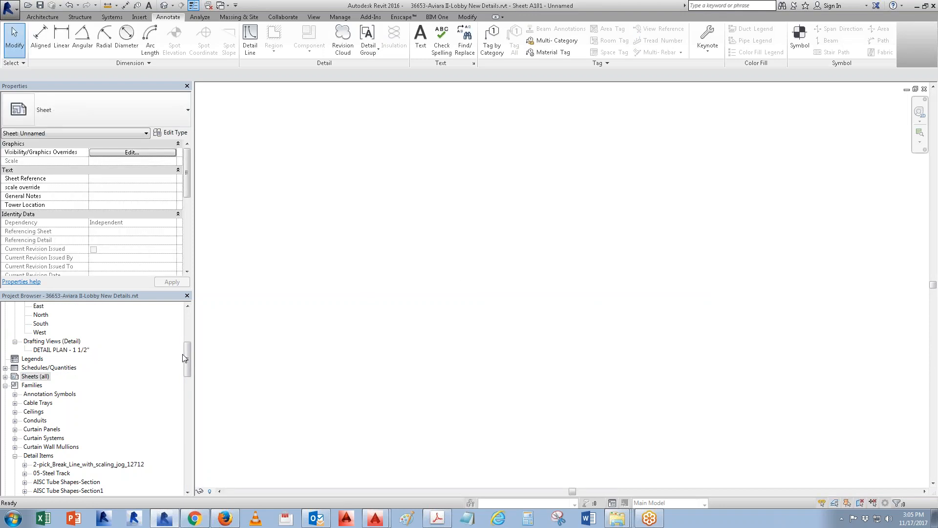
- Place the DETAIL PLAN - 1 1/2" drafting view on the new sheet
{"action": "left_click_drag", "start_coordinate": [189, 362], "coordinate": [189, 354]}
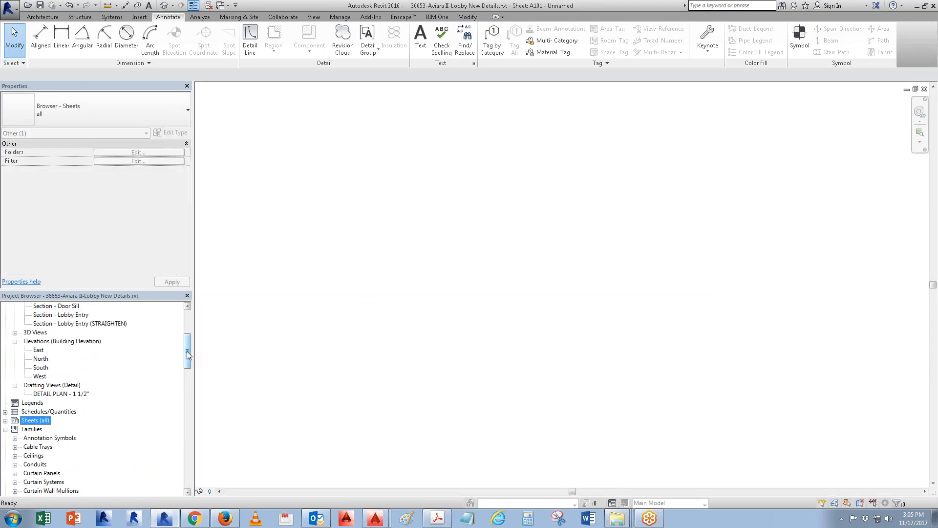
{"action": "left_click", "coordinate": [72, 394]}
{"action": "left_click_drag", "start_coordinate": [71, 393], "coordinate": [406, 338]}
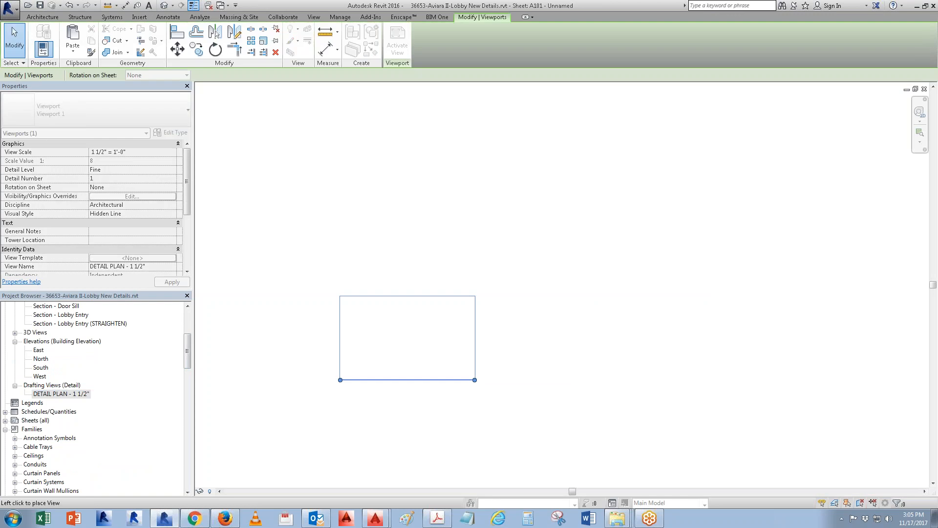
{"action": "left_click", "coordinate": [427, 319]}
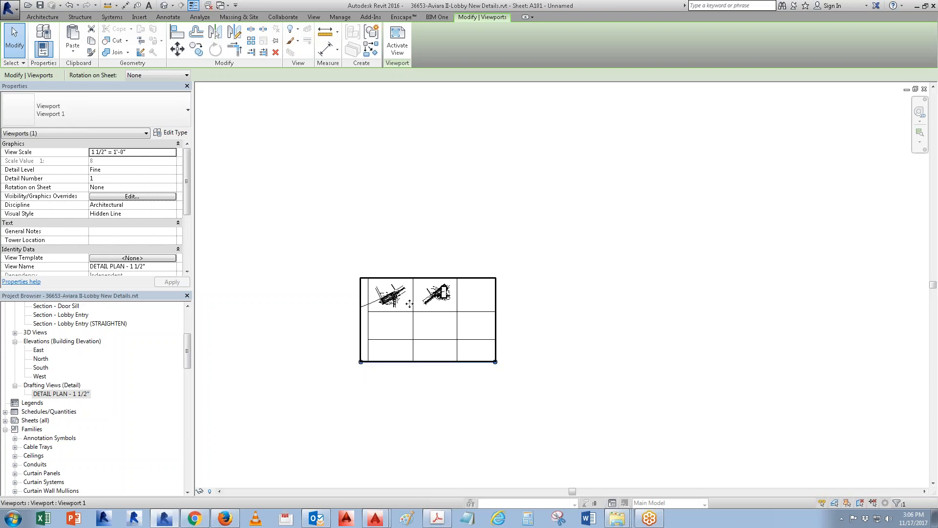
- Duplicate the Level 1 (Details) floor plan as a dependent view
{"action": "scroll", "coordinate": [410, 304], "scroll_direction": "up", "scroll_amount": 5}
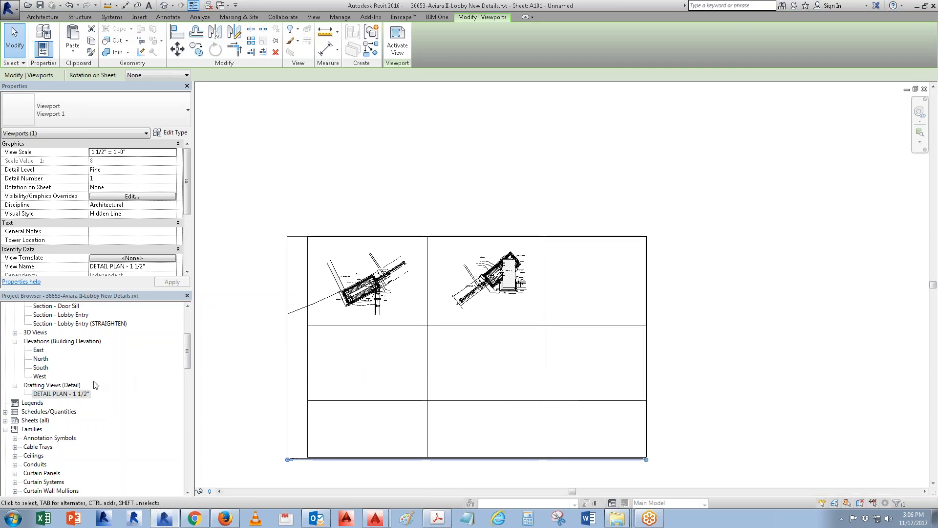
{"action": "key", "text": "Escape"}
{"action": "scroll", "coordinate": [182, 330], "scroll_direction": "up", "scroll_amount": 5}
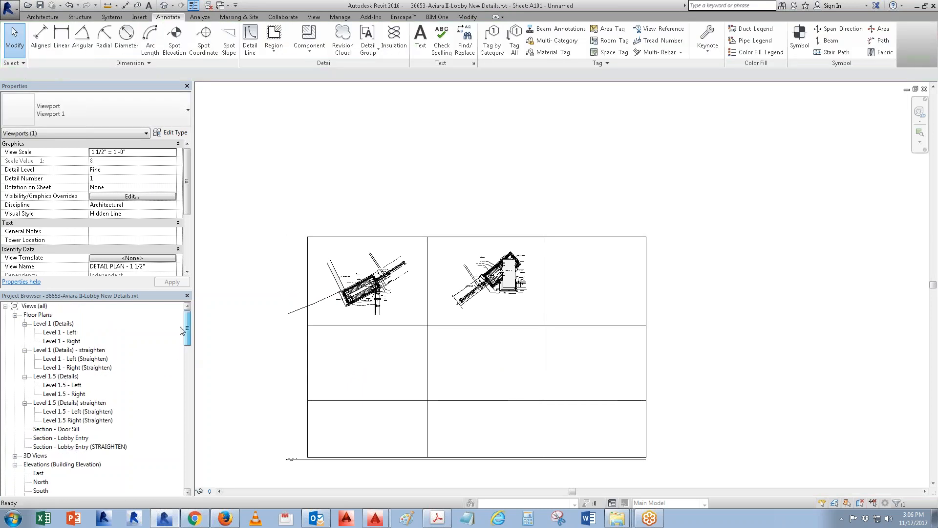
{"action": "left_click_drag", "start_coordinate": [180, 327], "coordinate": [178, 327]}
{"action": "right_click", "coordinate": [66, 324]}
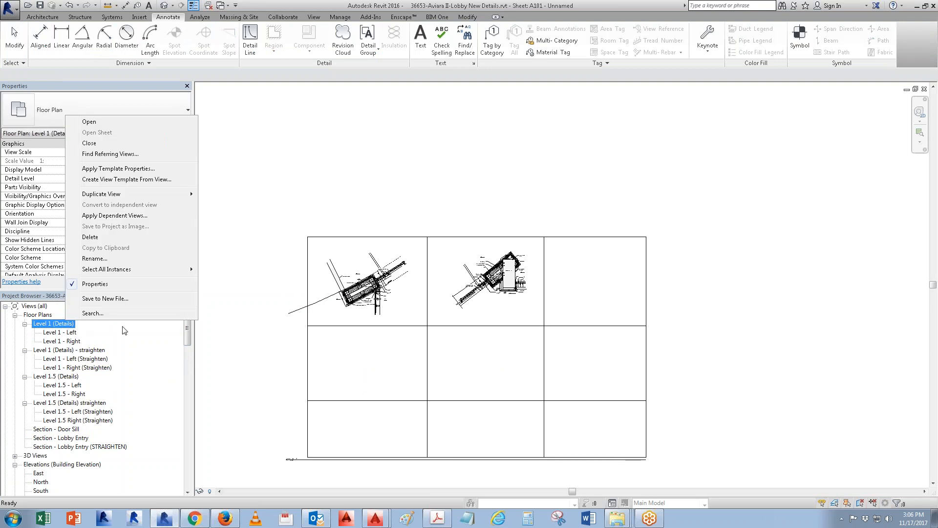
{"action": "mouse_move", "coordinate": [154, 194]}
{"action": "left_click", "coordinate": [230, 216]}
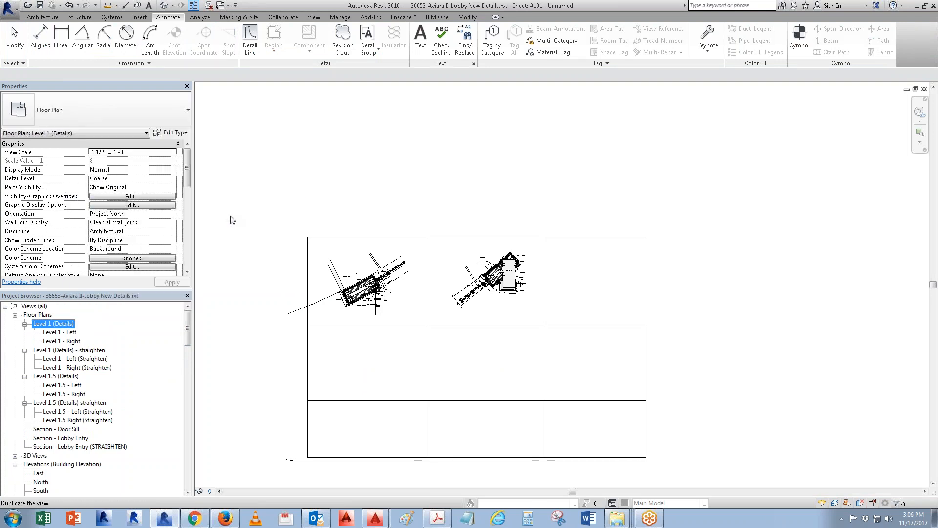
- Rename the new dependent view of Level 1 (Details) as 01 DETAIL
{"action": "right_click", "coordinate": [76, 336]}
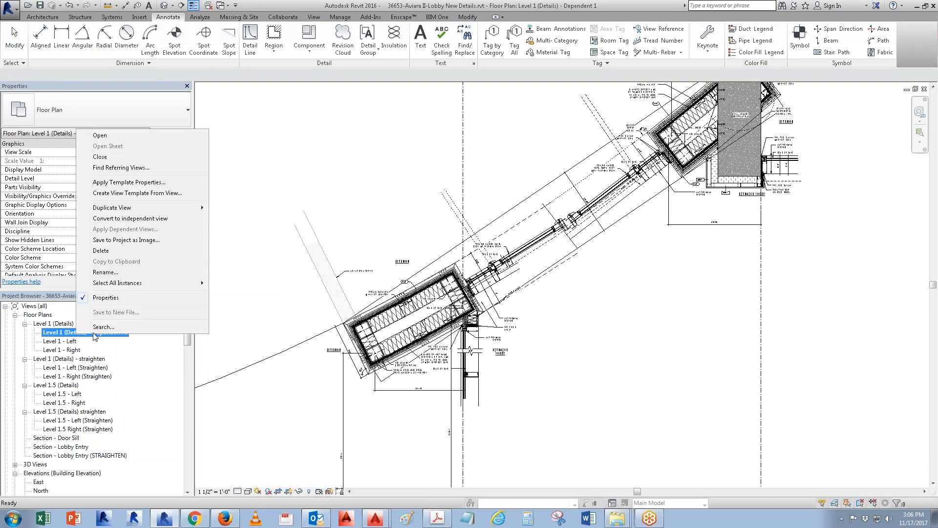
{"action": "left_click", "coordinate": [108, 273]}
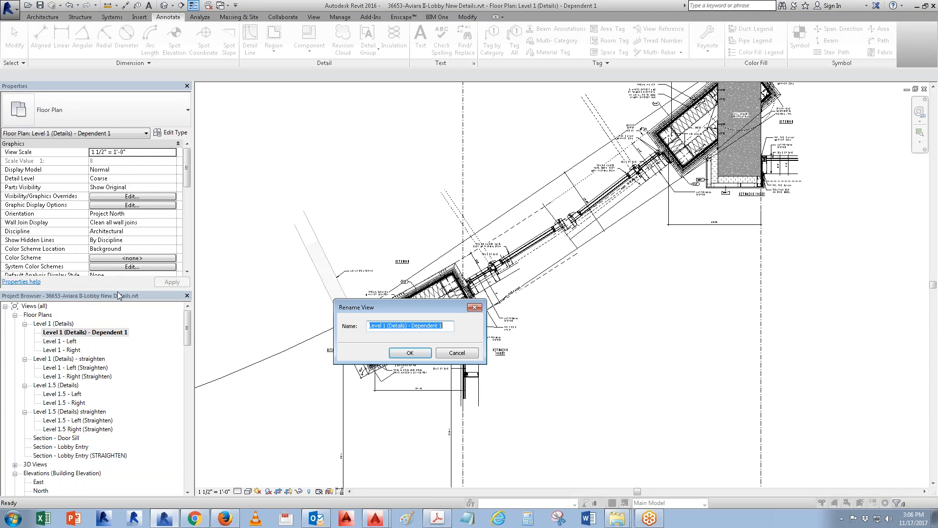
{"action": "type", "text": "SKA"}
{"action": "type", "text": "DE"}
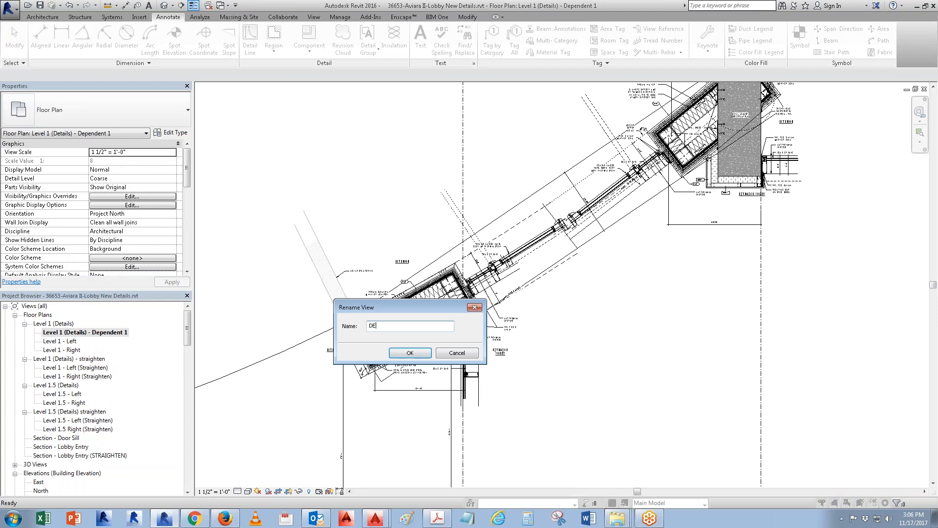
{"action": "key", "text": "BackSpace"}
{"action": "key", "text": "BackSpace"}
{"action": "type", "text": "01 DETAIL"}
{"action": "key", "text": "Return"}
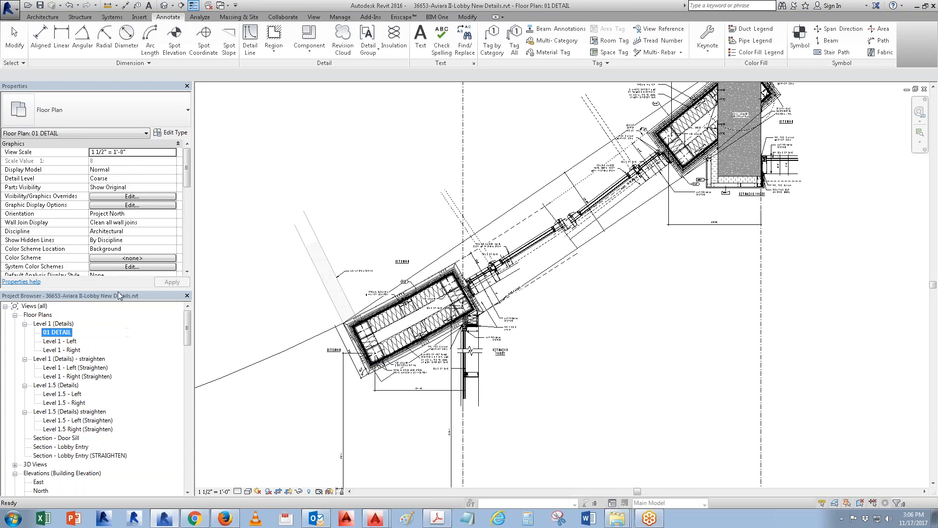
- Rename the 01 DETAIL view as DETAIL 01
{"action": "right_click", "coordinate": [53, 336]}
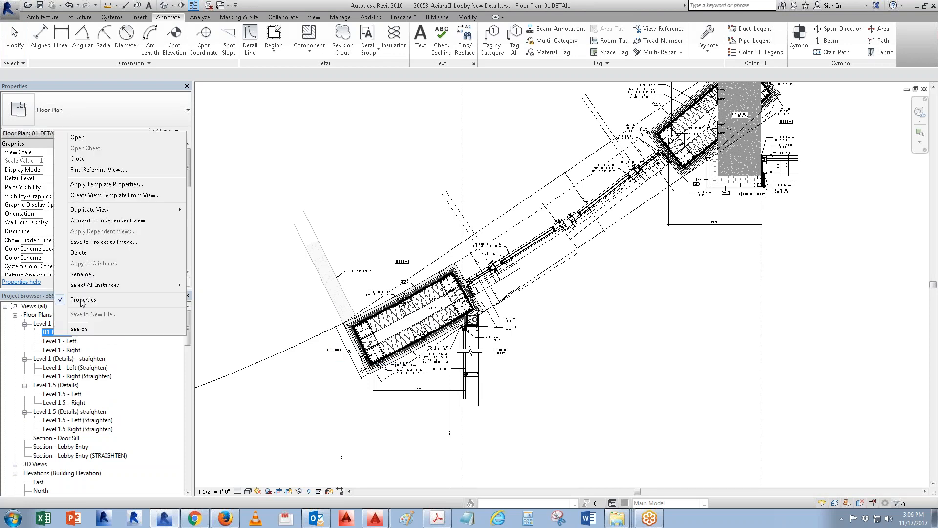
{"action": "left_click", "coordinate": [84, 276]}
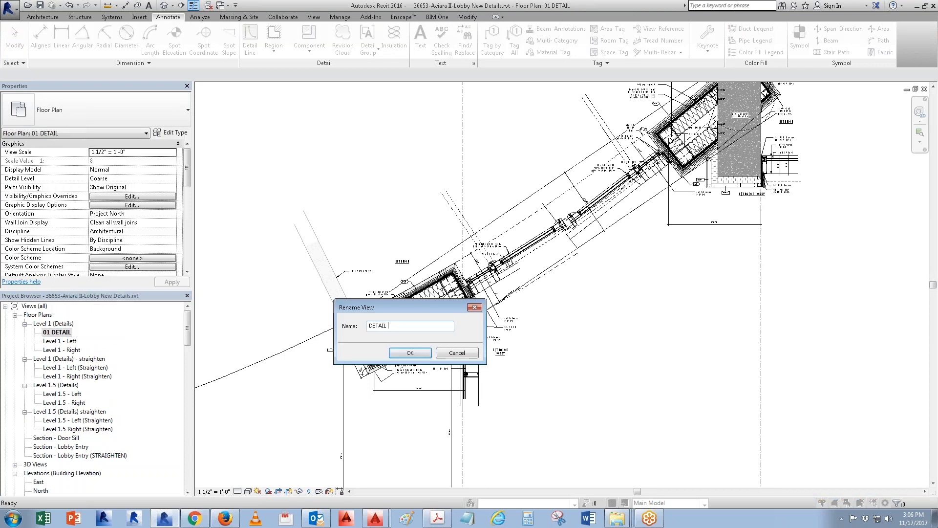
{"action": "type", "text": "IL 01"}
{"action": "key", "text": "Return"}
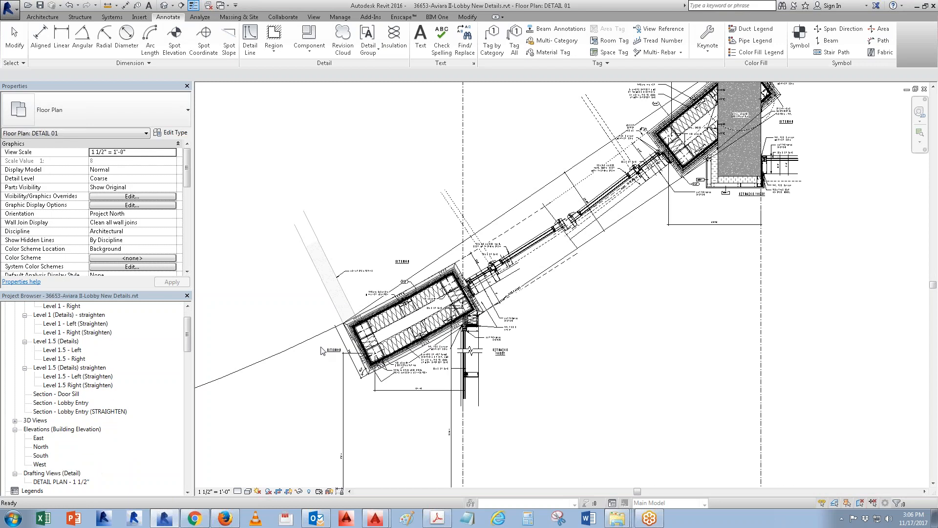
- Shrink the DETAIL 01 crop region from all sides to a small rectangle over an empty area of the plan
{"action": "scroll", "coordinate": [302, 397], "scroll_direction": "down", "scroll_amount": 6}
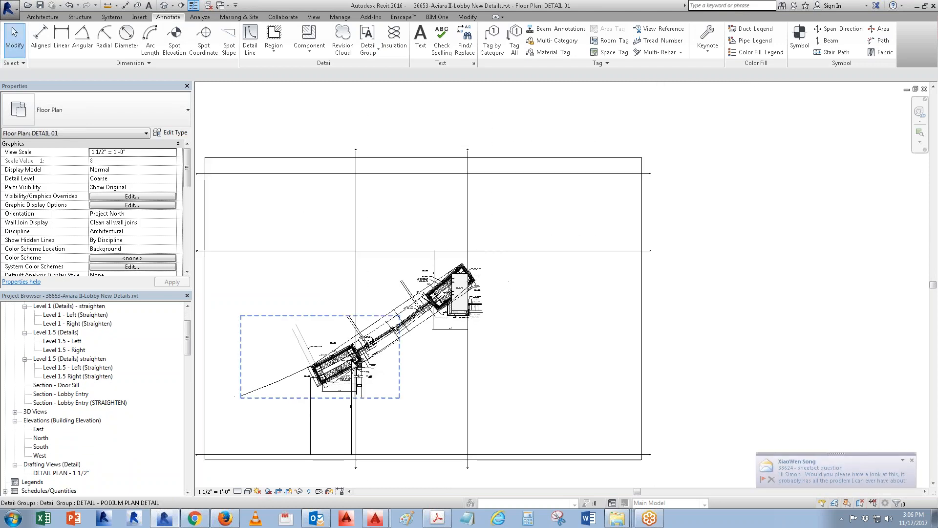
{"action": "left_click", "coordinate": [379, 419]}
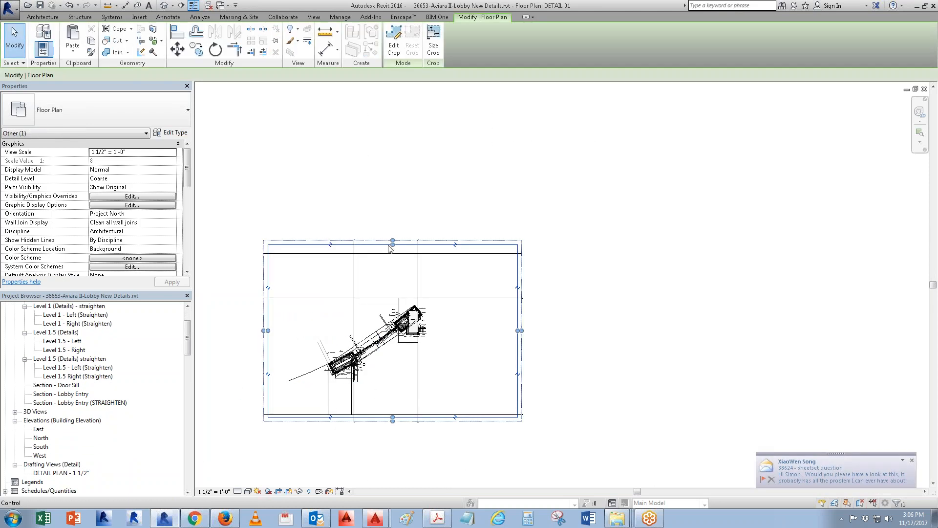
{"action": "left_click_drag", "start_coordinate": [393, 242], "coordinate": [388, 400]}
{"action": "scroll", "coordinate": [310, 411], "scroll_direction": "up", "scroll_amount": 3}
{"action": "left_click_drag", "start_coordinate": [227, 410], "coordinate": [451, 415]}
{"action": "left_click_drag", "start_coordinate": [729, 410], "coordinate": [460, 371]}
{"action": "scroll", "coordinate": [467, 430], "scroll_direction": "up", "scroll_amount": 3}
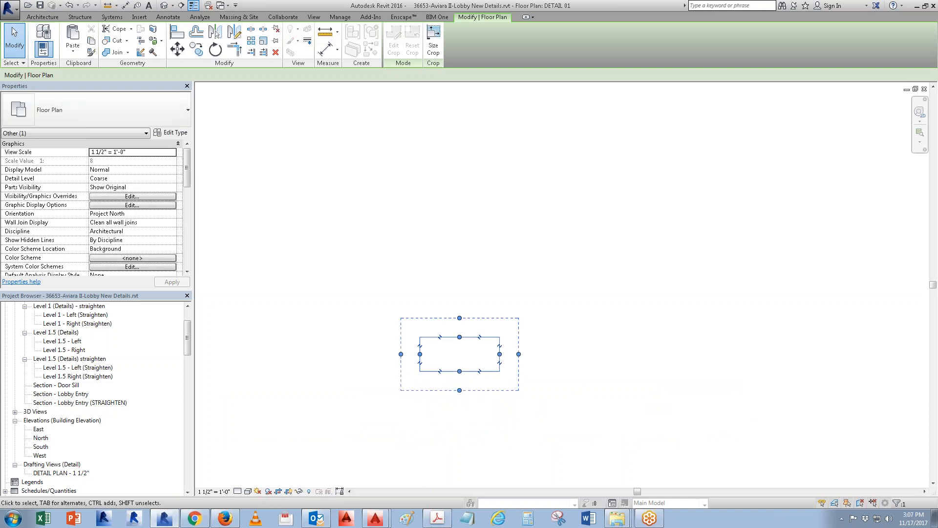
{"action": "key", "text": "Escape"}
- Duplicate the DETAIL 01 view as another dependent view of Level 1 (Details)
{"action": "scroll", "coordinate": [73, 351], "scroll_direction": "up", "scroll_amount": 2}
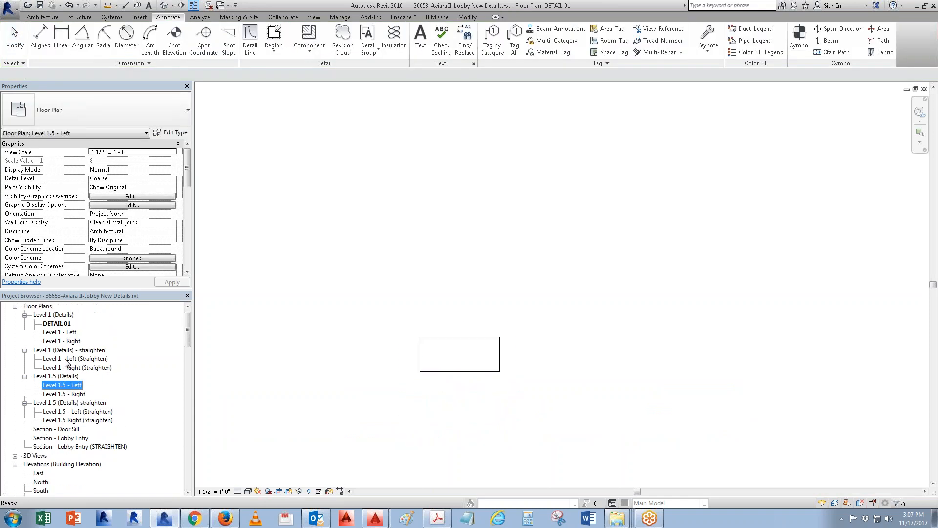
{"action": "left_click", "coordinate": [61, 333]}
{"action": "right_click", "coordinate": [60, 332]}
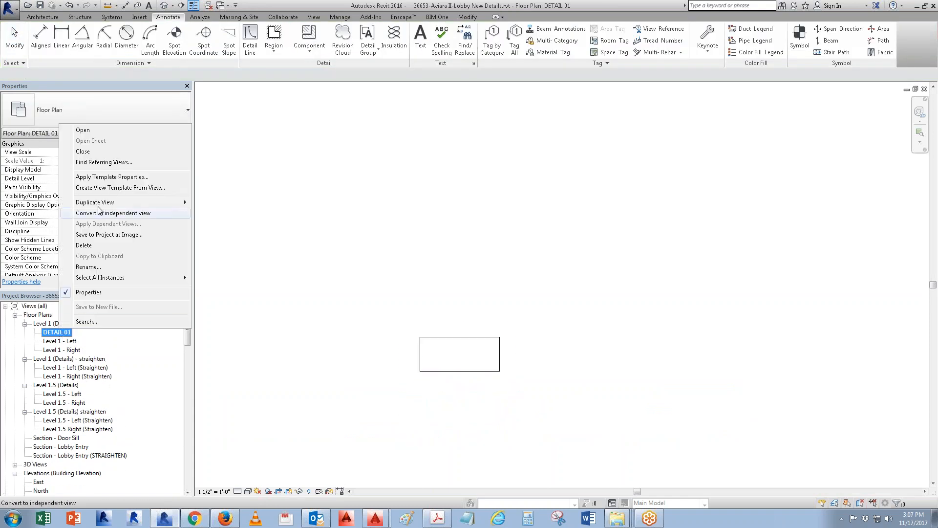
{"action": "mouse_move", "coordinate": [163, 207]}
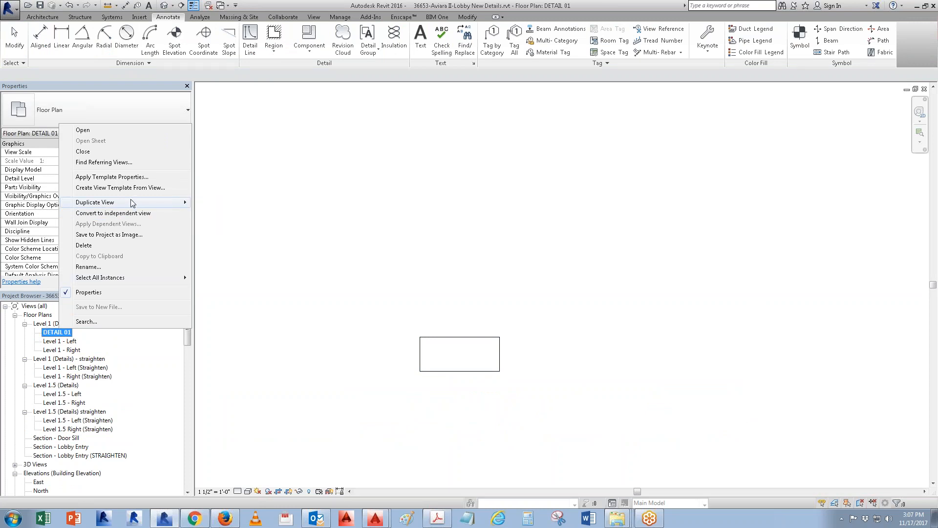
{"action": "mouse_move", "coordinate": [133, 202]}
{"action": "left_click", "coordinate": [228, 225]}
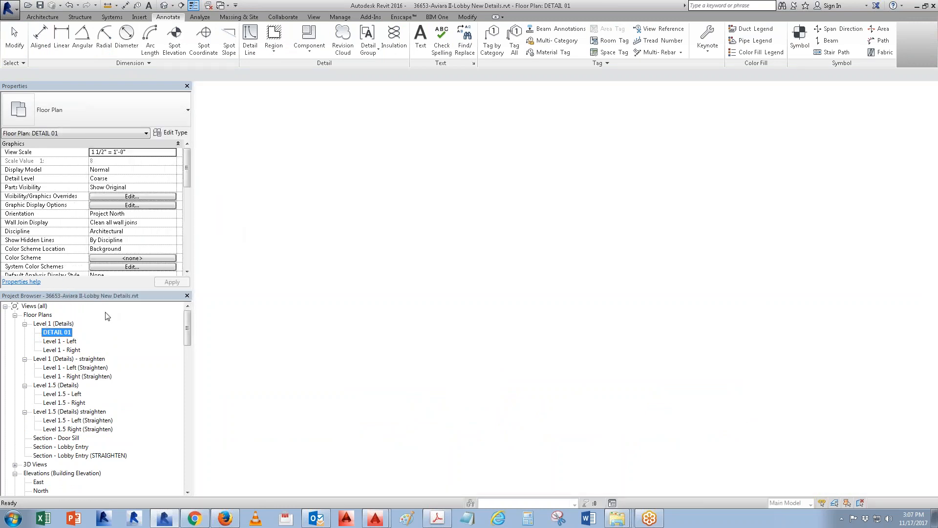
- Rename the new dependent view as DETAIL 02
{"action": "right_click", "coordinate": [81, 343]}
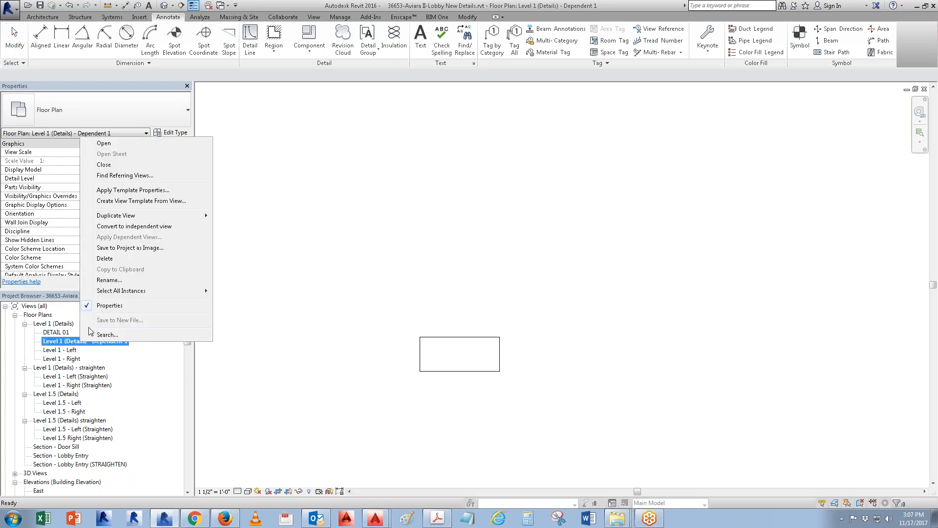
{"action": "left_click", "coordinate": [109, 280]}
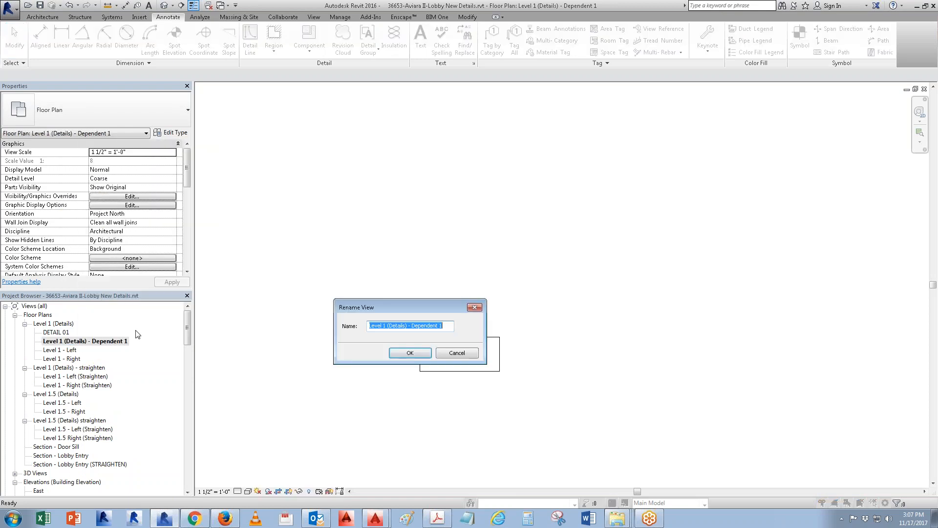
{"action": "type", "text": "DETAIL 02"}
{"action": "key", "text": "Return"}
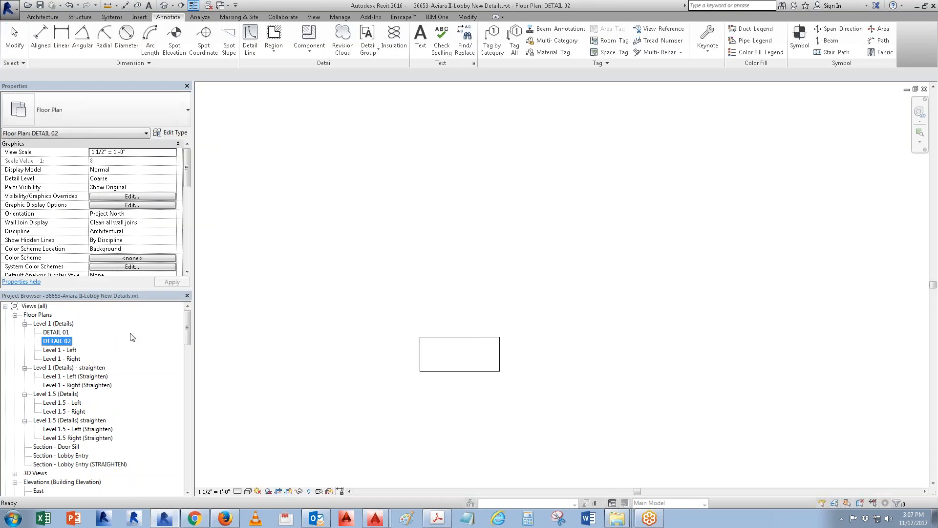
- Close the DETAIL 02 view and place DETAIL 01 on sheet A101 over the detail in the upper-left grid cell
{"action": "left_click", "coordinate": [456, 416]}
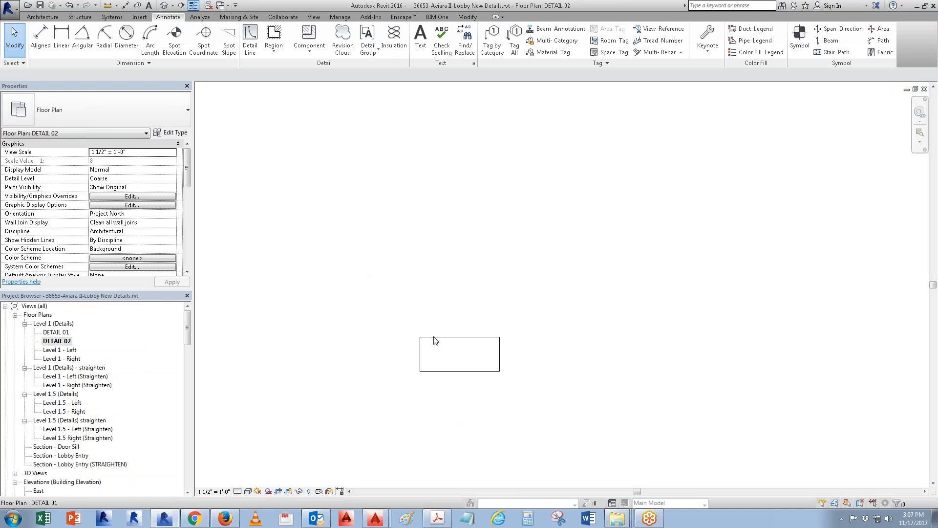
{"action": "left_click", "coordinate": [924, 90]}
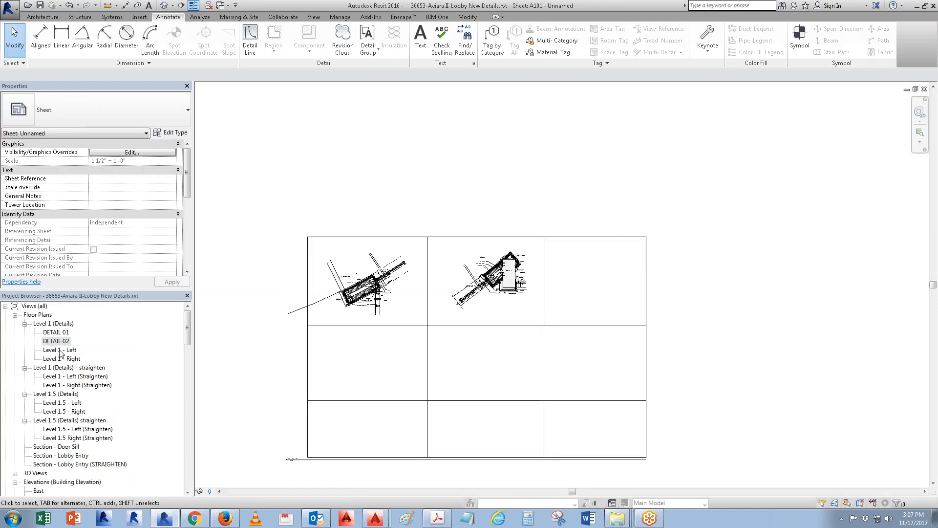
{"action": "left_click", "coordinate": [56, 333]}
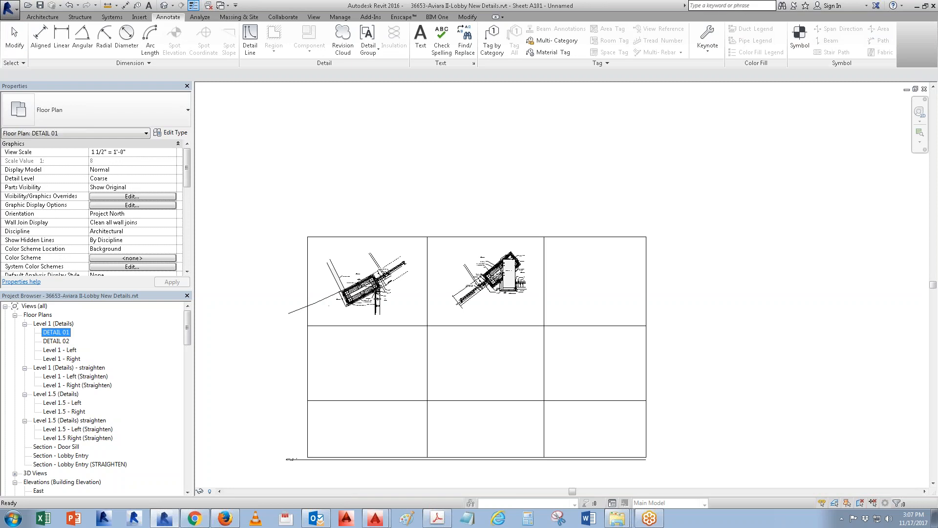
{"action": "left_click", "coordinate": [351, 279]}
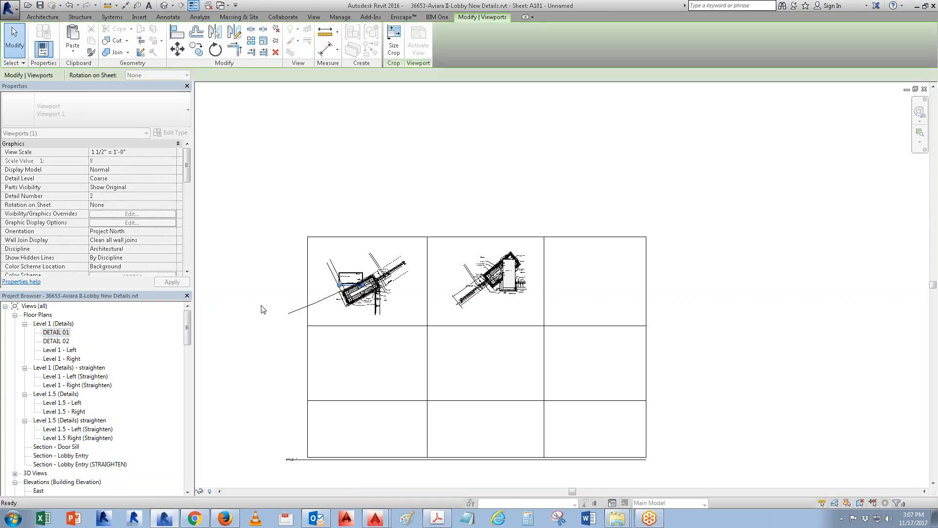
- Place the DETAIL 02 view on the sheet in the middle cell of the grid's upper row
{"action": "mouse_move", "coordinate": [61, 341]}
{"action": "left_mouse_down"}
{"action": "mouse_move", "coordinate": [461, 274]}
{"action": "mouse_move", "coordinate": [456, 263]}
{"action": "left_mouse_up"}
{"action": "left_click", "coordinate": [447, 256]}
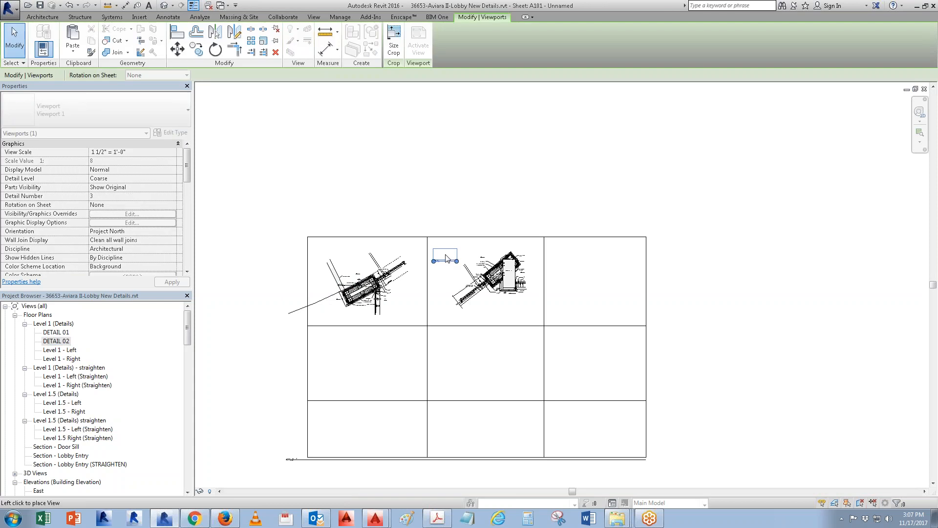
{"action": "key", "text": "Escape"}
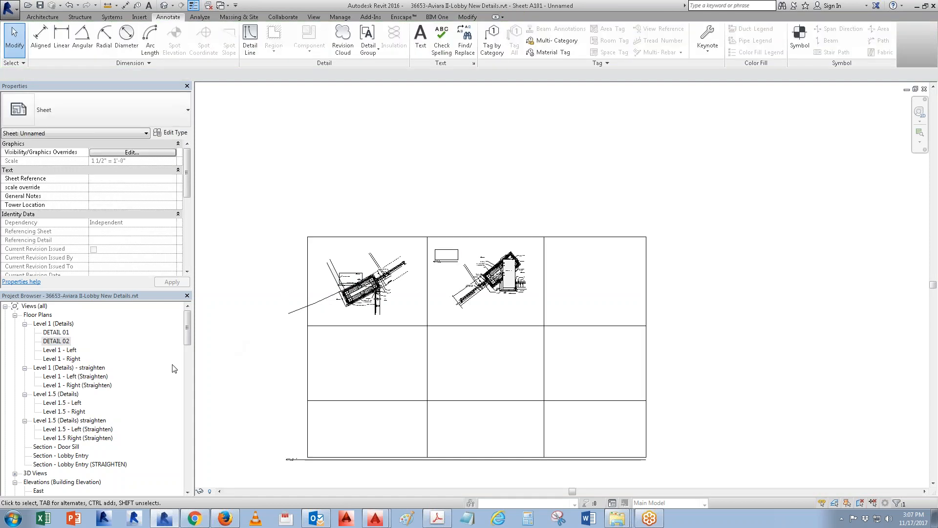
- In the Level 1 (Details) plan, draw a callout around the lower-left podium detail that references Floor Plan: DETAIL 01 (2/A101)
{"action": "left_click", "coordinate": [87, 342]}
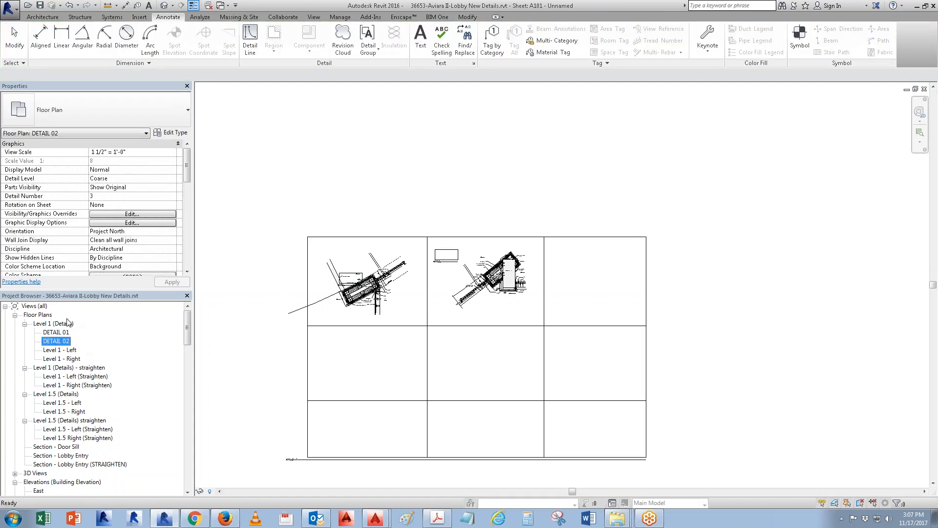
{"action": "double_click", "coordinate": [66, 324]}
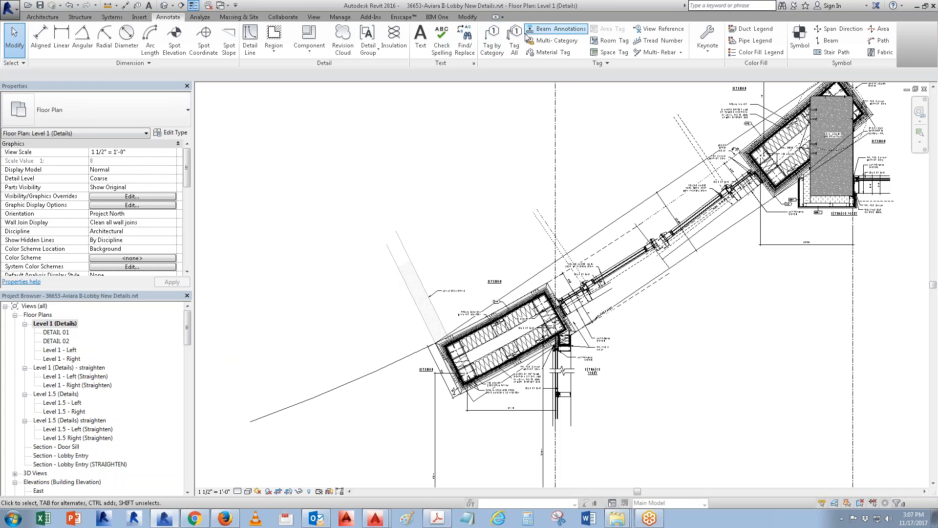
{"action": "left_click", "coordinate": [313, 17]}
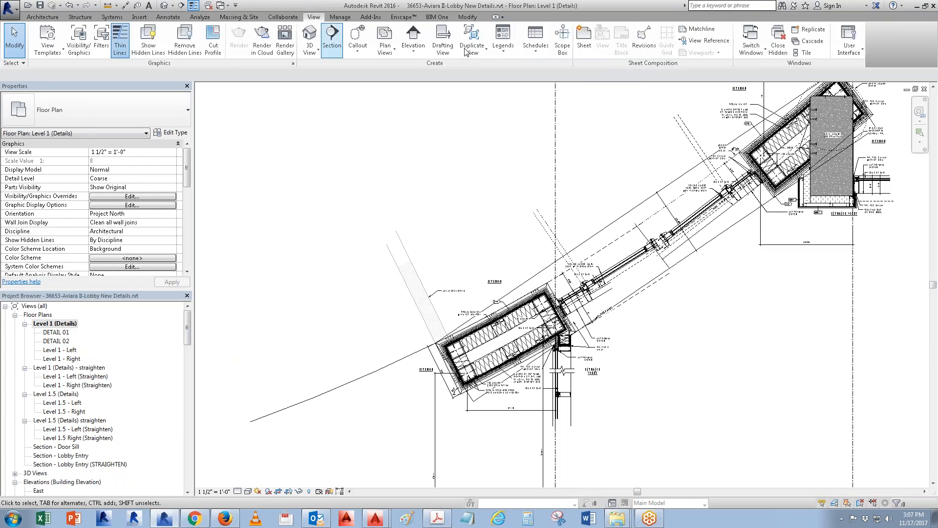
{"action": "left_click", "coordinate": [358, 40]}
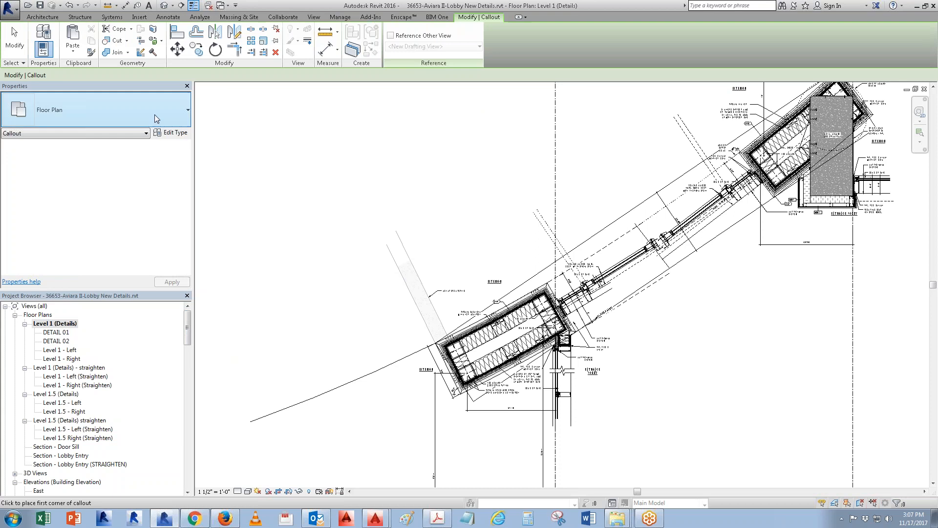
{"action": "left_click", "coordinate": [390, 35]}
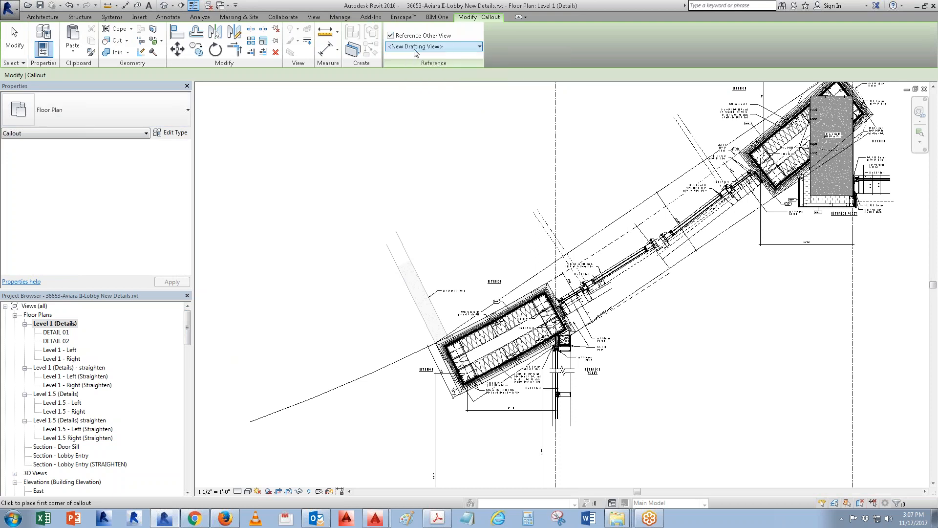
{"action": "left_click", "coordinate": [416, 51]}
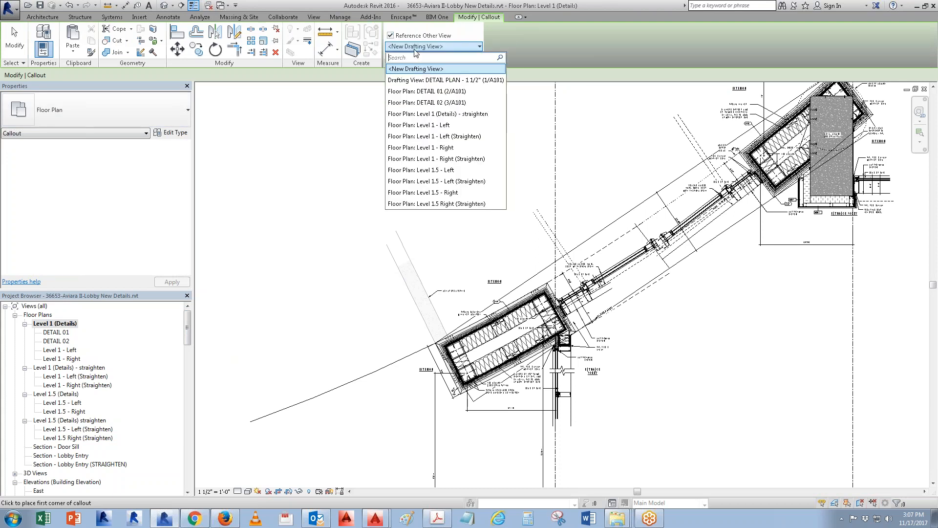
{"action": "left_click", "coordinate": [438, 93]}
{"action": "left_click", "coordinate": [628, 419]}
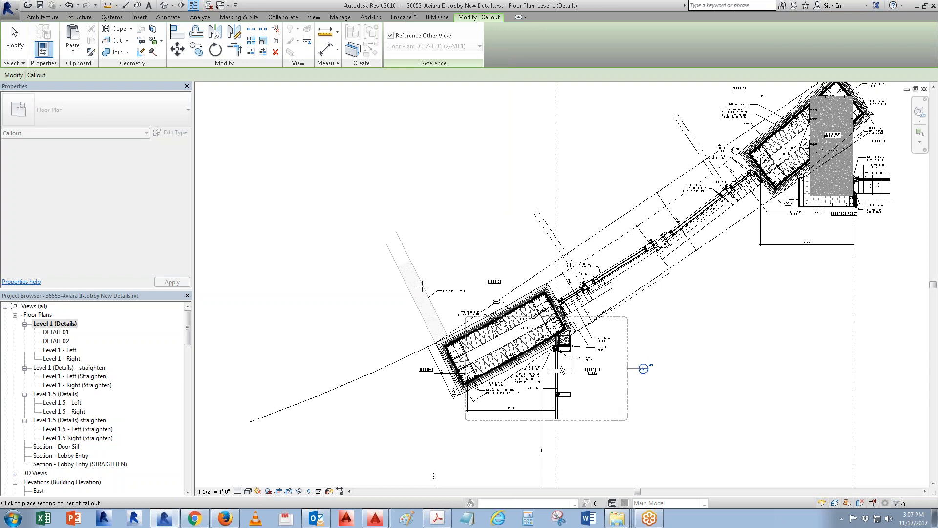
{"action": "left_click", "coordinate": [391, 248]}
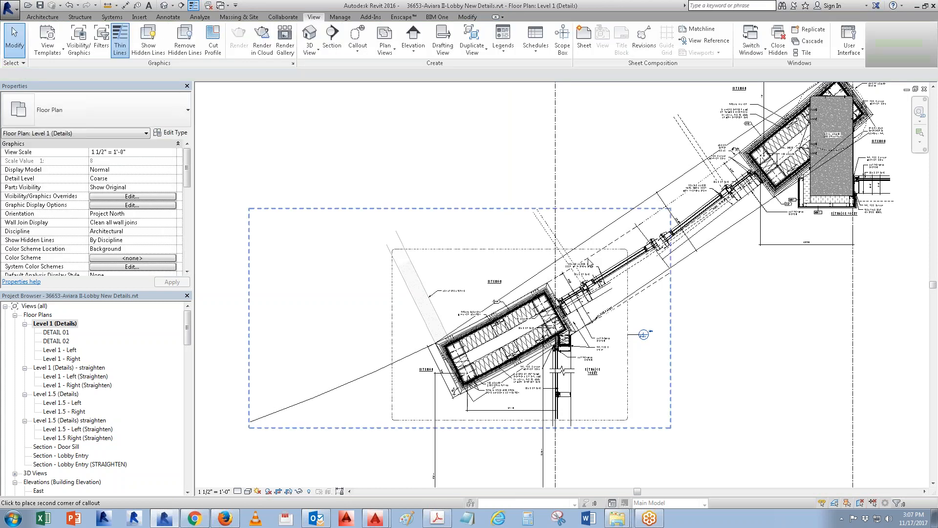
- Draw another callout in the plan, around the upper-right podium detail, referencing the existing view Floor Plan: DETAIL 01 (2/A101)
{"action": "left_click", "coordinate": [390, 36]}
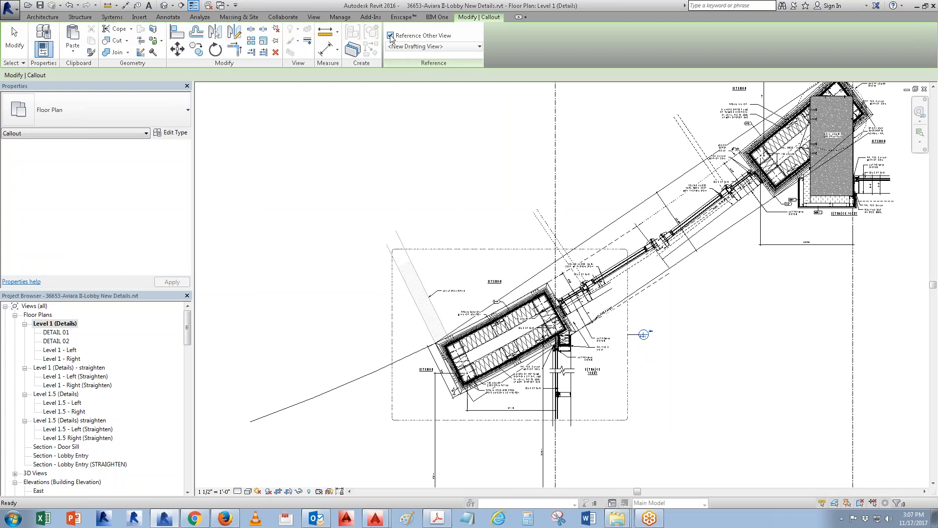
{"action": "left_click", "coordinate": [424, 47]}
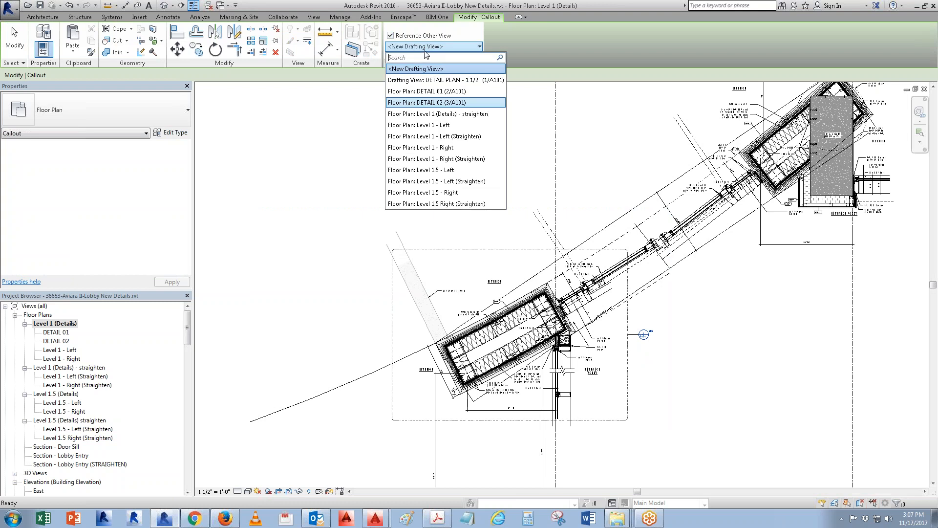
{"action": "left_click", "coordinate": [446, 93]}
{"action": "middle_click_drag", "start_coordinate": [824, 296], "coordinate": [717, 375]}
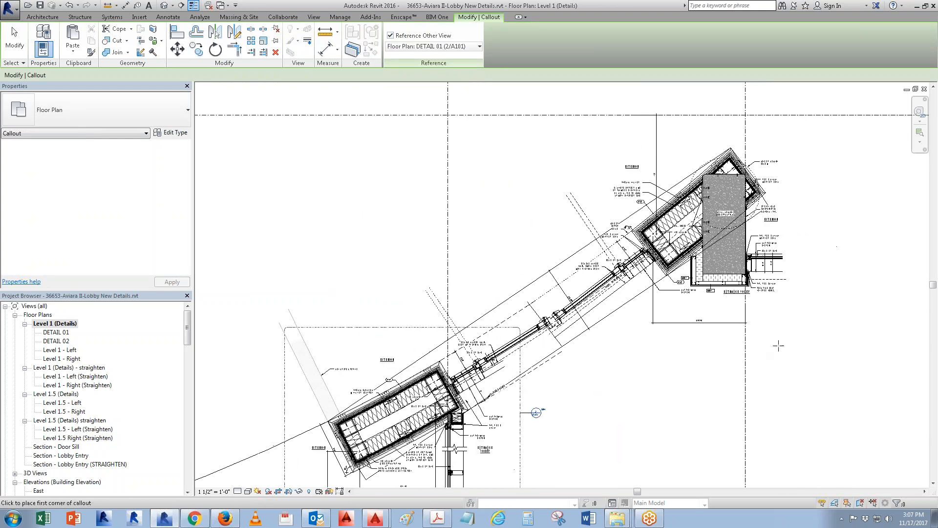
{"action": "left_click", "coordinate": [784, 341]}
{"action": "left_click", "coordinate": [589, 130]}
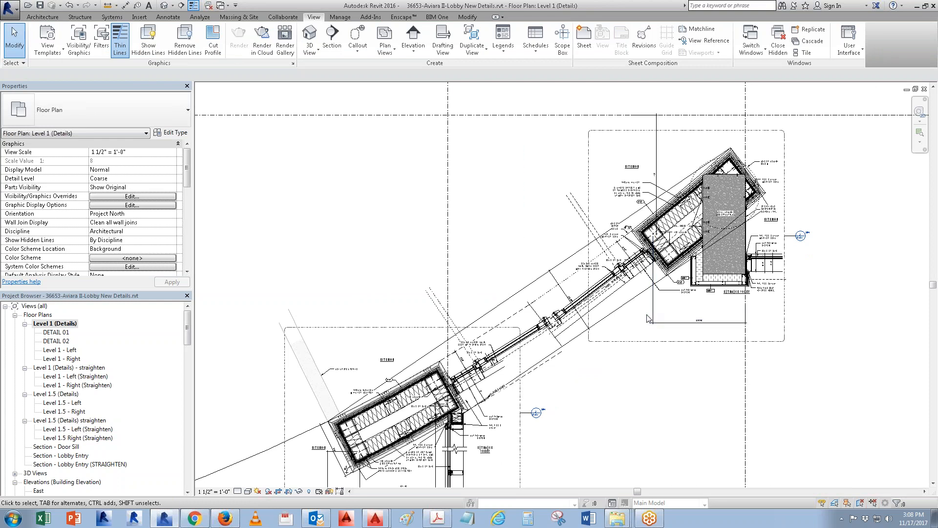
- Go to the view referenced by the upper-right callout, then close it to return to the Level 1 (Details) plan
{"action": "right_click", "coordinate": [674, 341]}
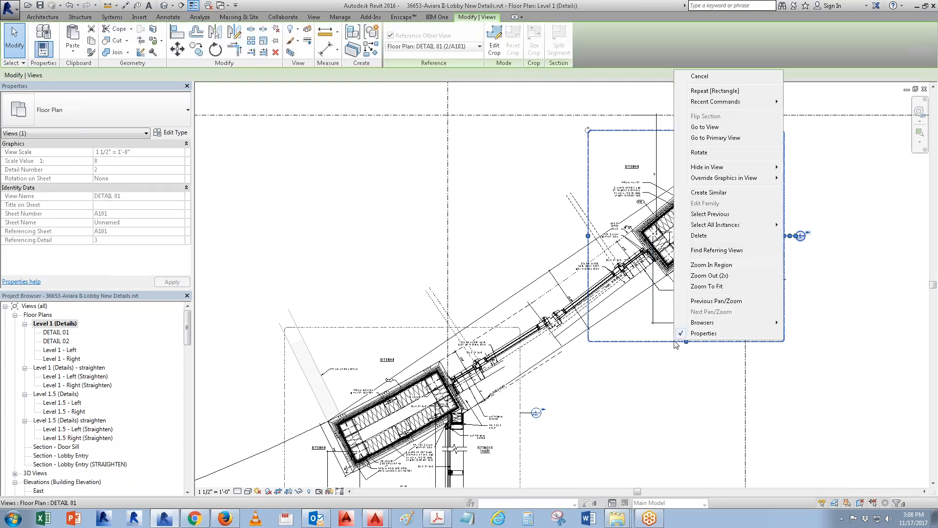
{"action": "left_click", "coordinate": [705, 126]}
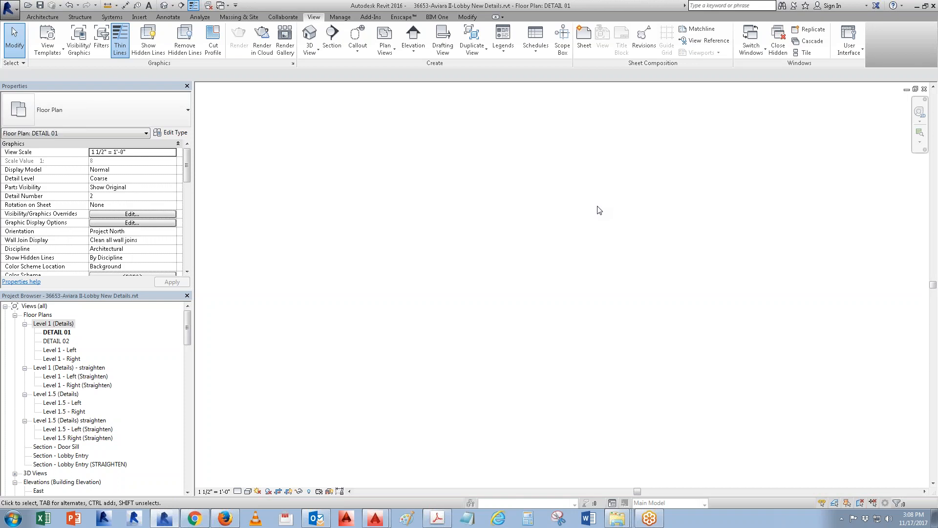
{"action": "left_click", "coordinate": [924, 91]}
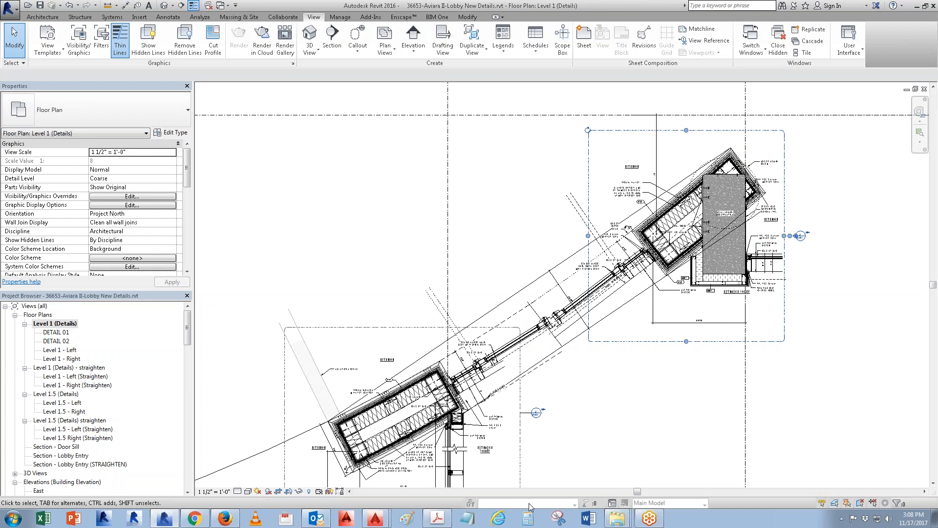
- Expand the project's sheet list and open sheet A101
{"action": "left_click", "coordinate": [110, 464]}
{"action": "scroll", "coordinate": [113, 468], "scroll_direction": "down", "scroll_amount": 4}
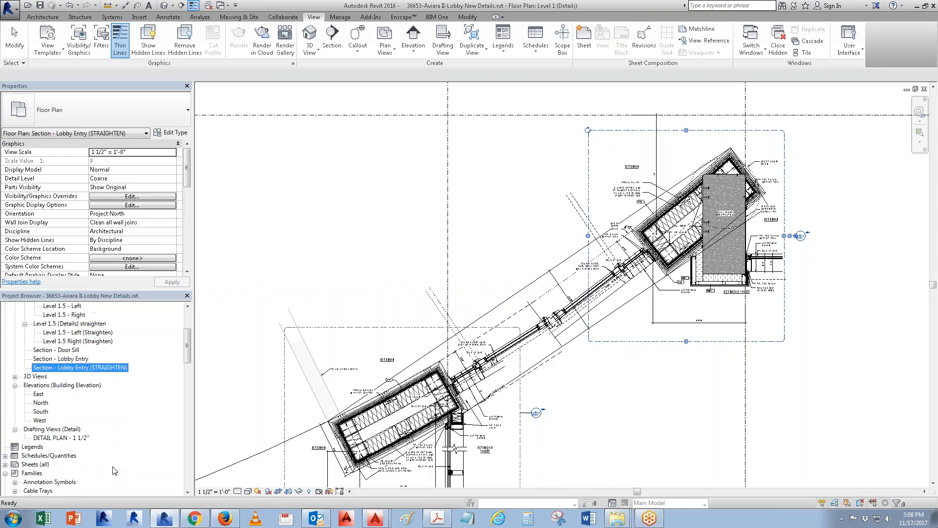
{"action": "scroll", "coordinate": [81, 465], "scroll_direction": "down", "scroll_amount": 6}
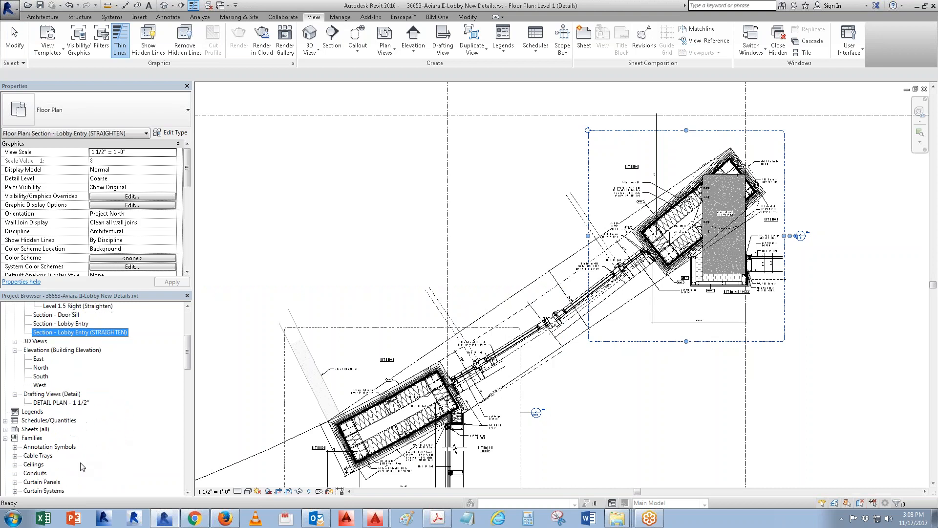
{"action": "scroll", "coordinate": [81, 465], "scroll_direction": "down", "scroll_amount": 6}
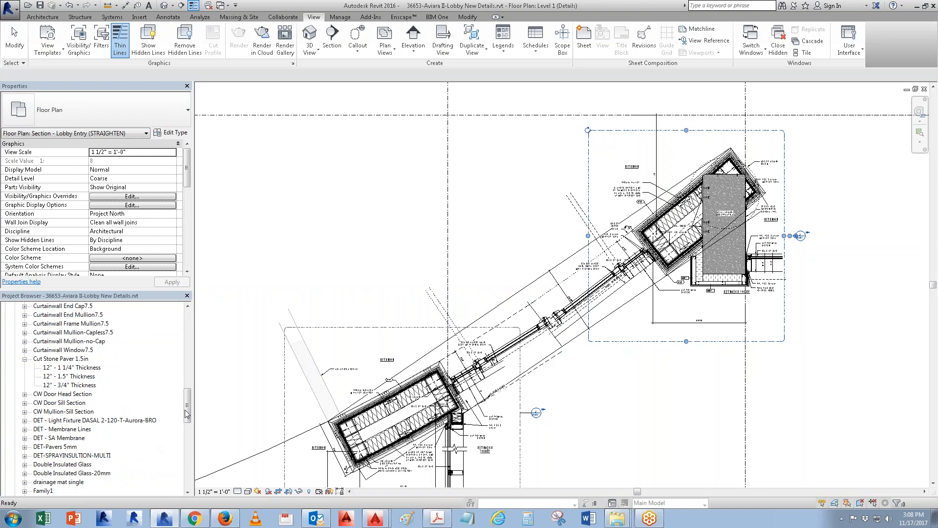
{"action": "left_click_drag", "start_coordinate": [187, 410], "coordinate": [186, 364]}
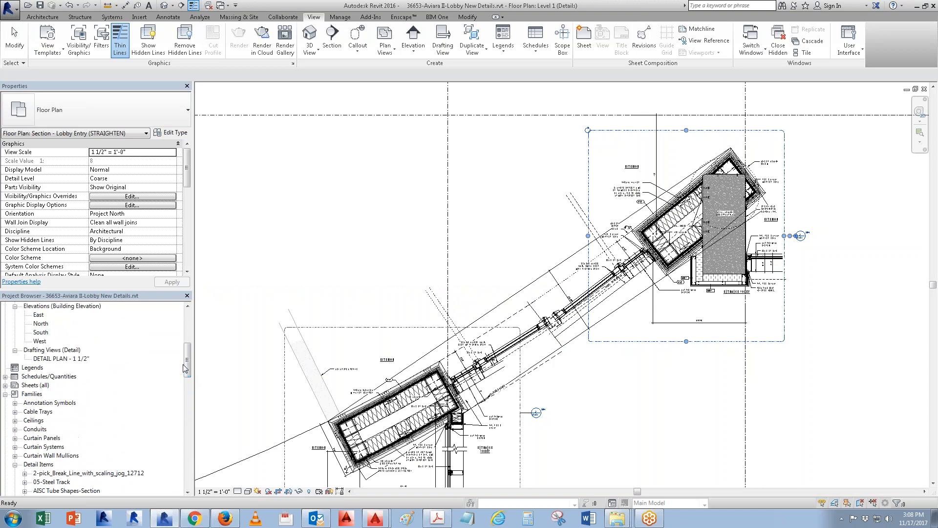
{"action": "double_click", "coordinate": [35, 386]}
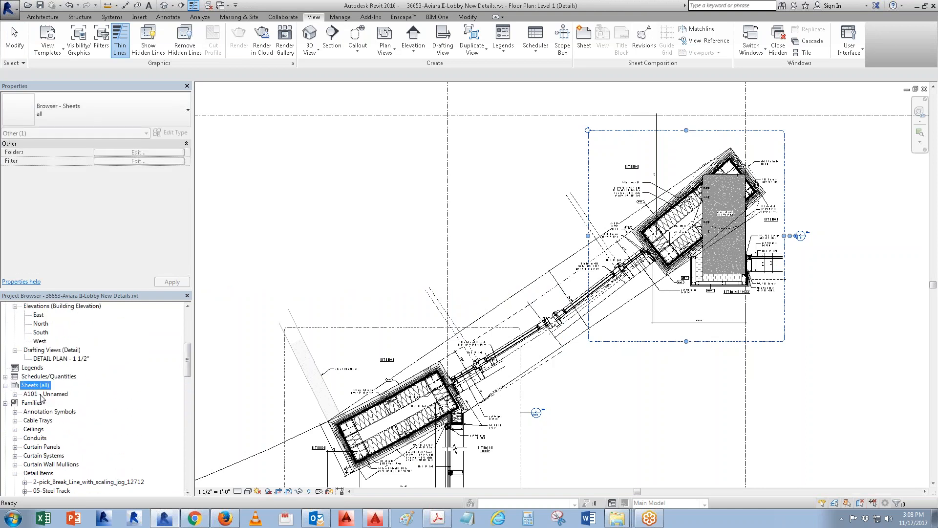
{"action": "double_click", "coordinate": [43, 394]}
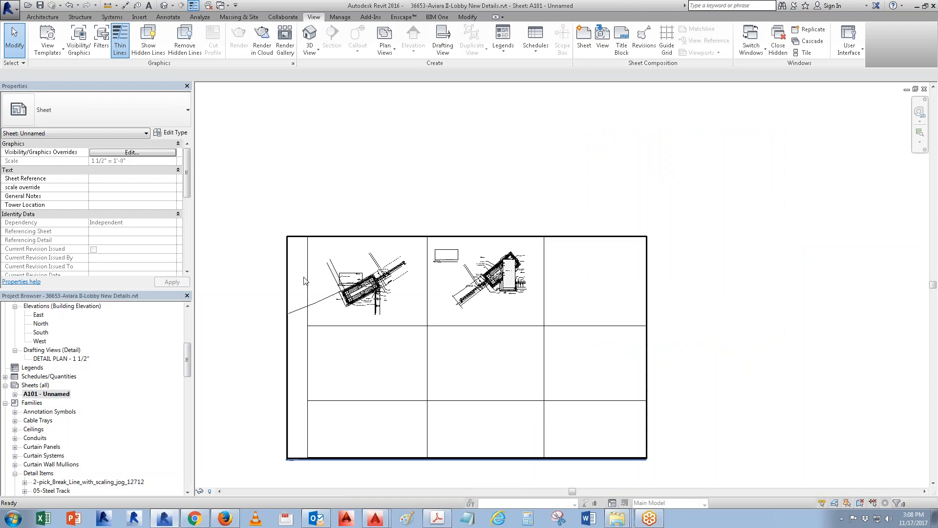
- Move the DETAIL 01 viewport below the podium detail, just above the lower edge of the grid's upper-left cell
{"action": "scroll", "coordinate": [318, 275], "scroll_direction": "up", "scroll_amount": 3}
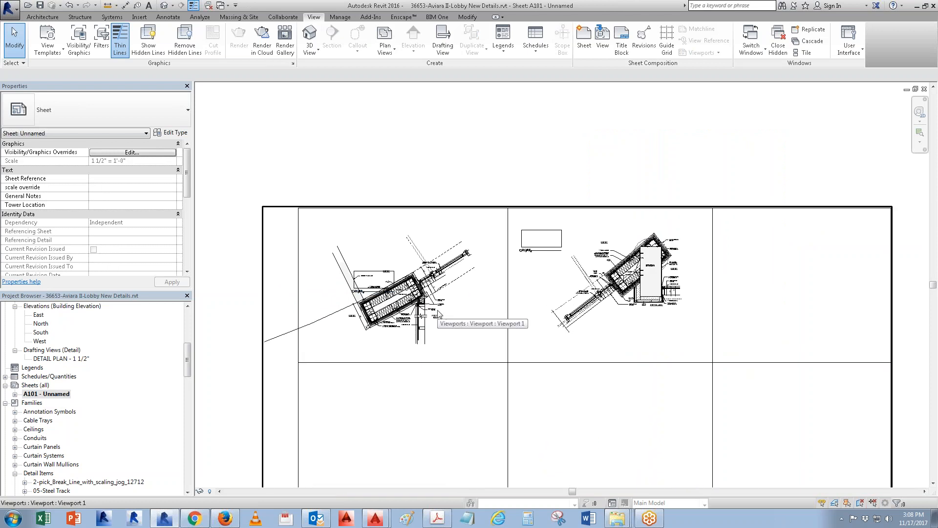
{"action": "left_click", "coordinate": [386, 277]}
{"action": "left_click_drag", "start_coordinate": [377, 276], "coordinate": [377, 236]}
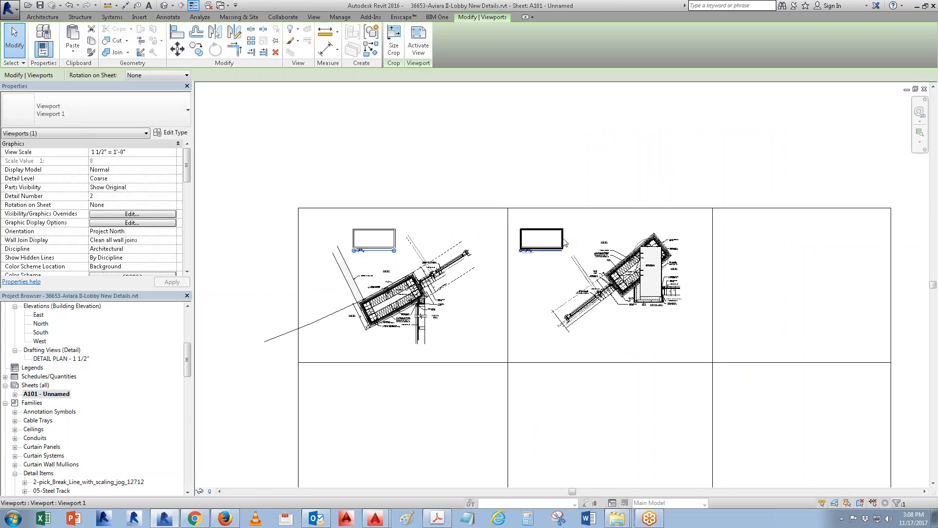
{"action": "scroll", "coordinate": [291, 263], "scroll_direction": "up", "scroll_amount": 2}
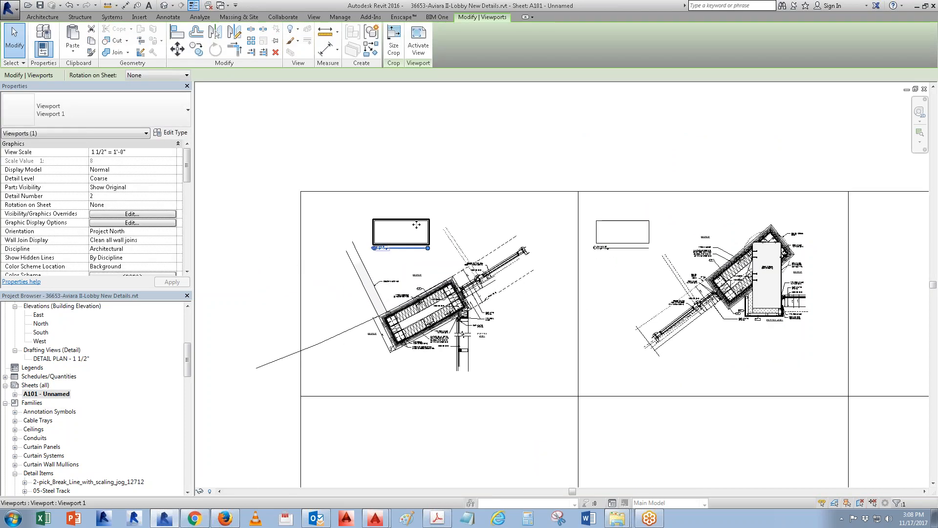
{"action": "left_click_drag", "start_coordinate": [415, 265], "coordinate": [415, 401]}
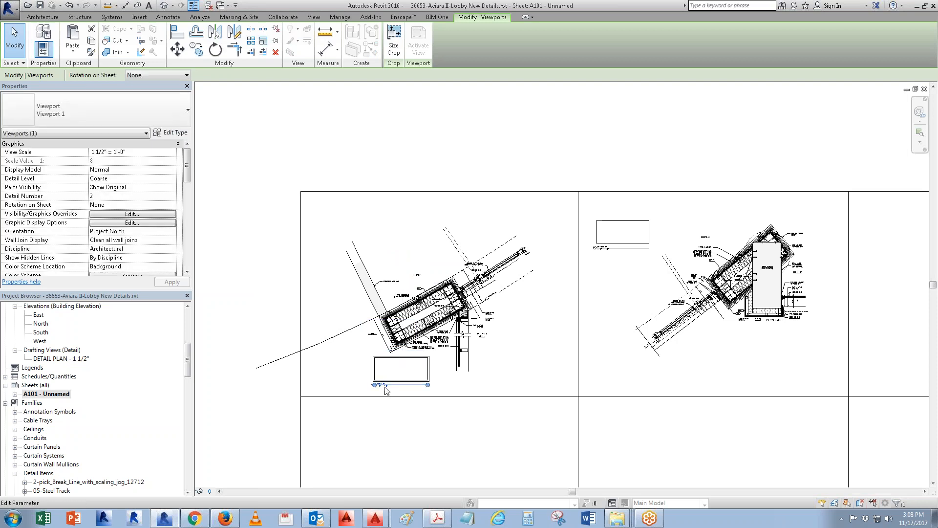
- Move the DETAIL 02 viewport down to the lower part of the middle cell in the grid's upper row, level with the DETAIL 01 viewport
{"action": "left_click", "coordinate": [624, 232]}
{"action": "left_click_drag", "start_coordinate": [623, 232], "coordinate": [625, 368]}
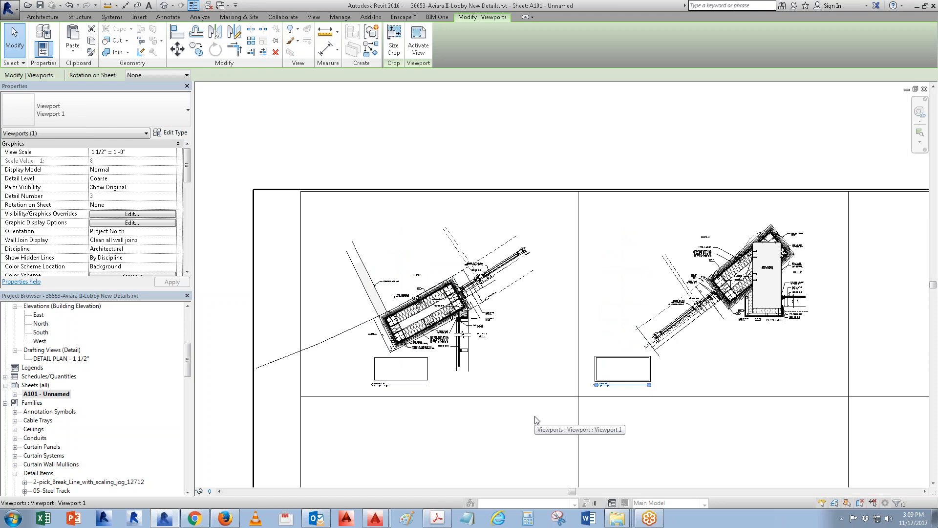
{"action": "left_click", "coordinate": [469, 438]}
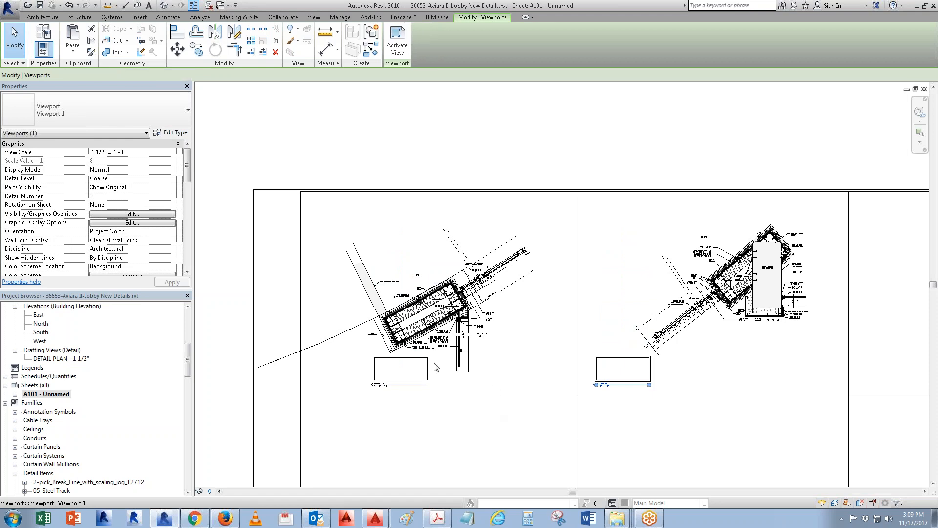
{"action": "scroll", "coordinate": [488, 426], "scroll_direction": "down", "scroll_amount": 3}
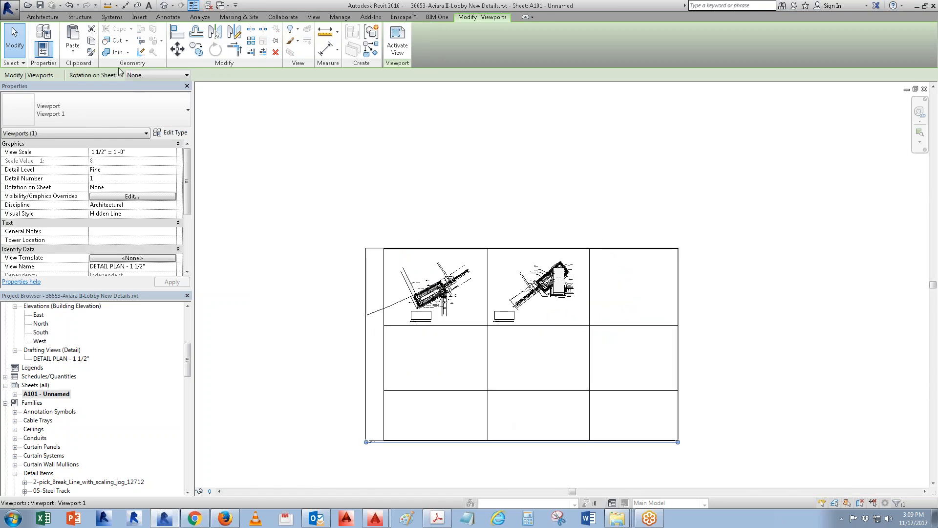
- Change the selected detail plan viewport's type to No Title and deselect it
{"action": "left_click", "coordinate": [66, 98]}
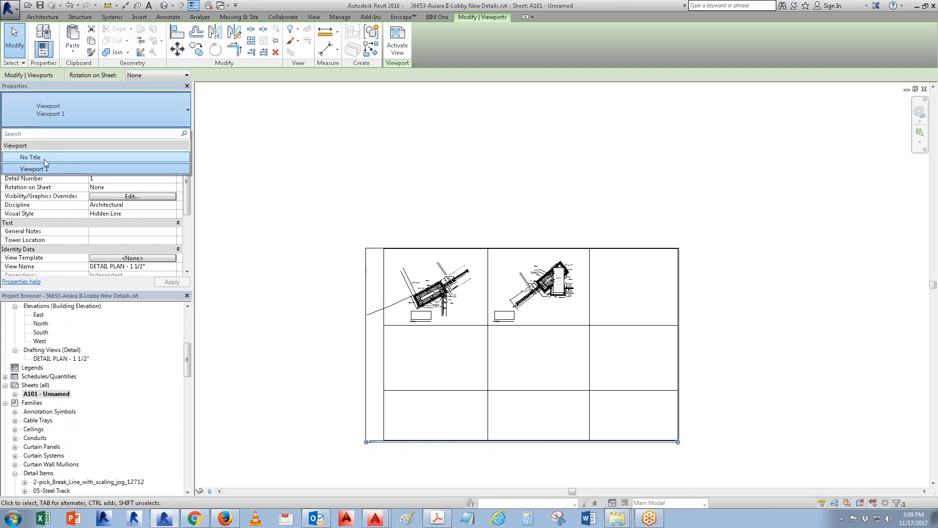
{"action": "left_click", "coordinate": [44, 159]}
{"action": "left_click", "coordinate": [299, 387]}
{"action": "scroll", "coordinate": [416, 303], "scroll_direction": "up", "scroll_amount": 2}
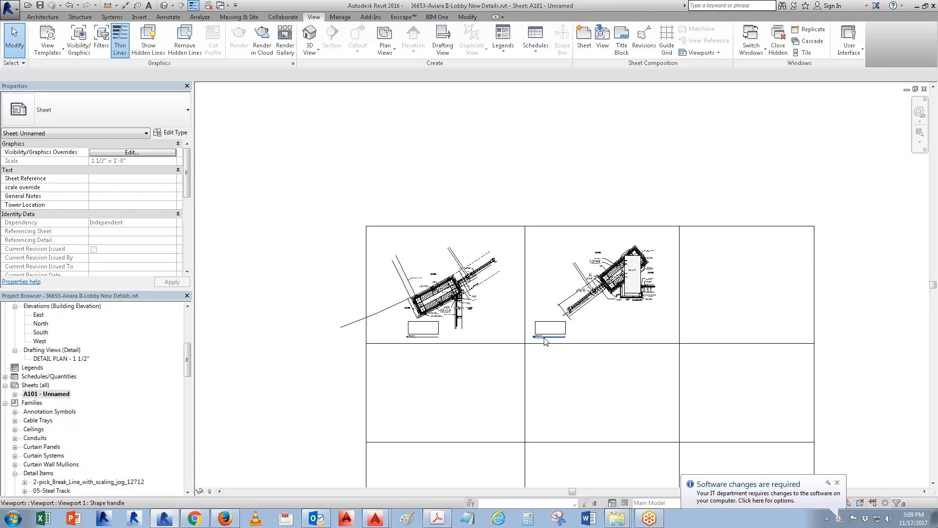
{"action": "left_click", "coordinate": [653, 521]}
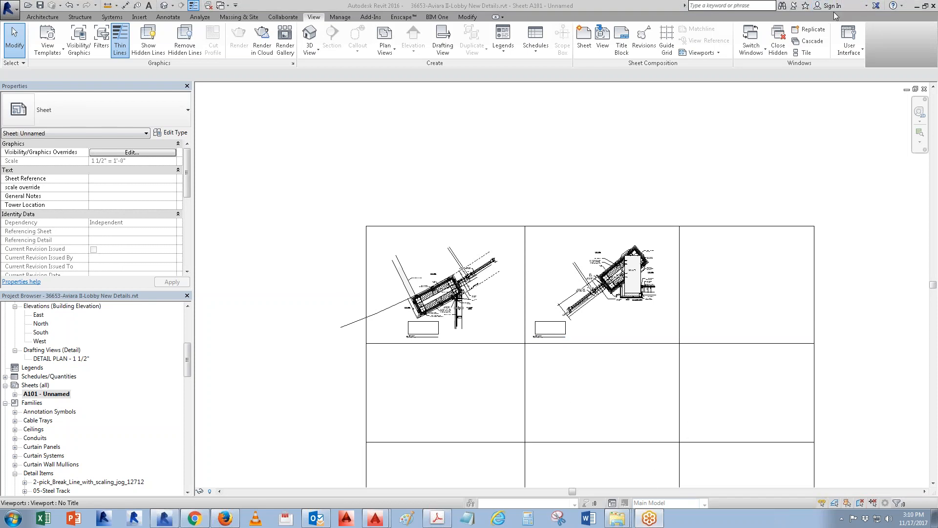
{"action": "left_click", "coordinate": [796, 102]}
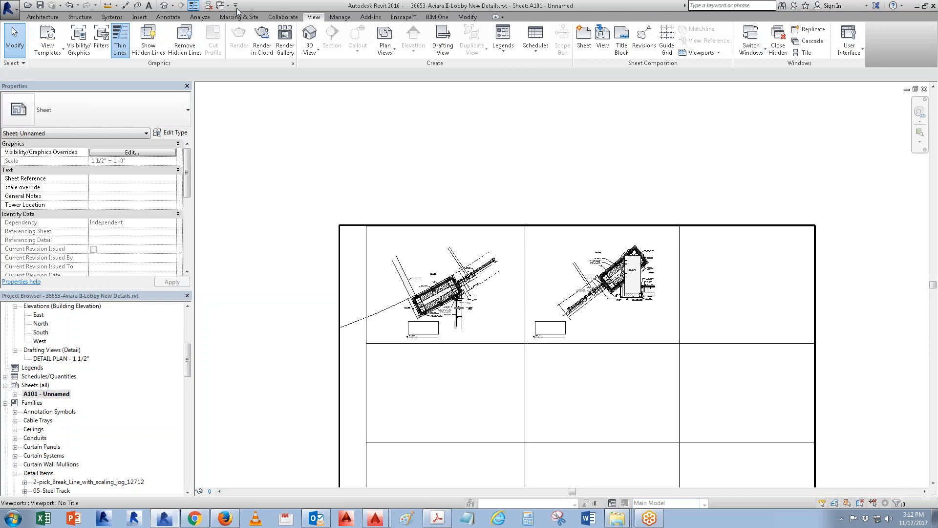
- Open the default 3D view and examine its visibility overrides for imported categories and filters, leaving them unmodified
{"action": "left_click", "coordinate": [164, 9]}
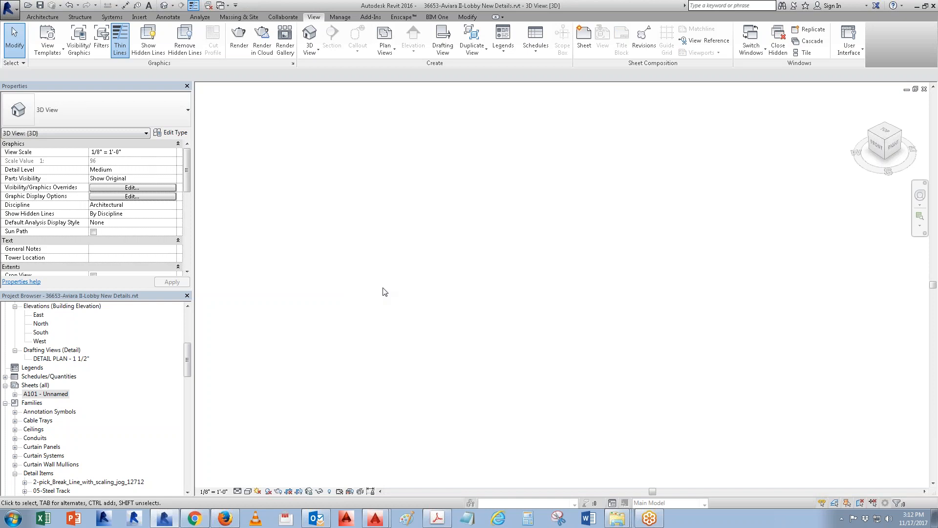
{"action": "key", "text": "v"}
{"action": "key", "text": "v"}
{"action": "left_click", "coordinate": [469, 133]}
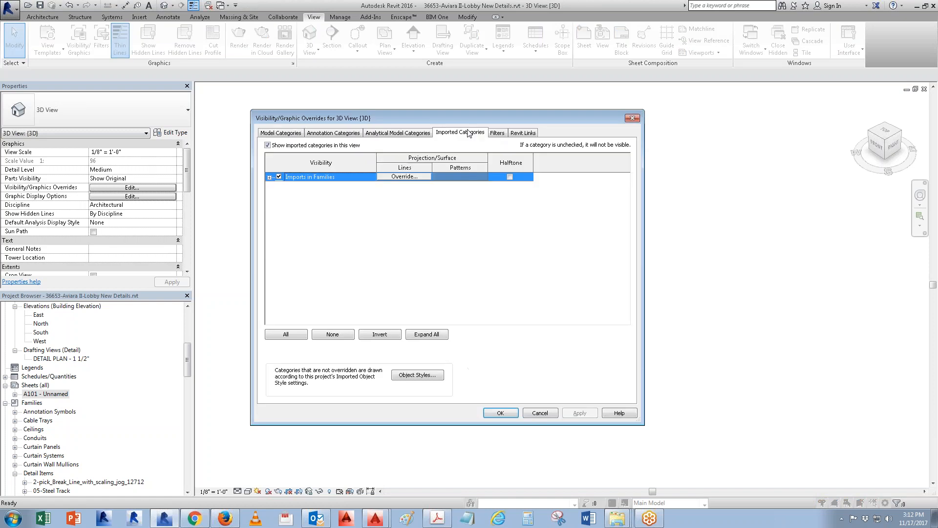
{"action": "left_click", "coordinate": [497, 133]}
{"action": "left_click", "coordinate": [518, 133]}
{"action": "left_click", "coordinate": [504, 133]}
{"action": "left_click", "coordinate": [540, 413]}
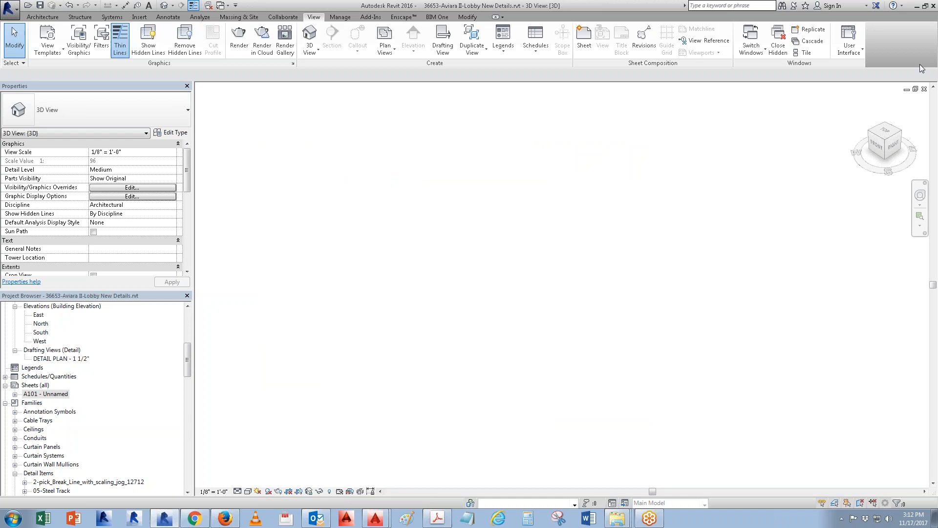
- Close every open view of 36653-Aviara II-Lobby New Details.rvt and the project itself without saving changes
{"action": "left_click", "coordinate": [924, 89]}
{"action": "left_click", "coordinate": [924, 89]}
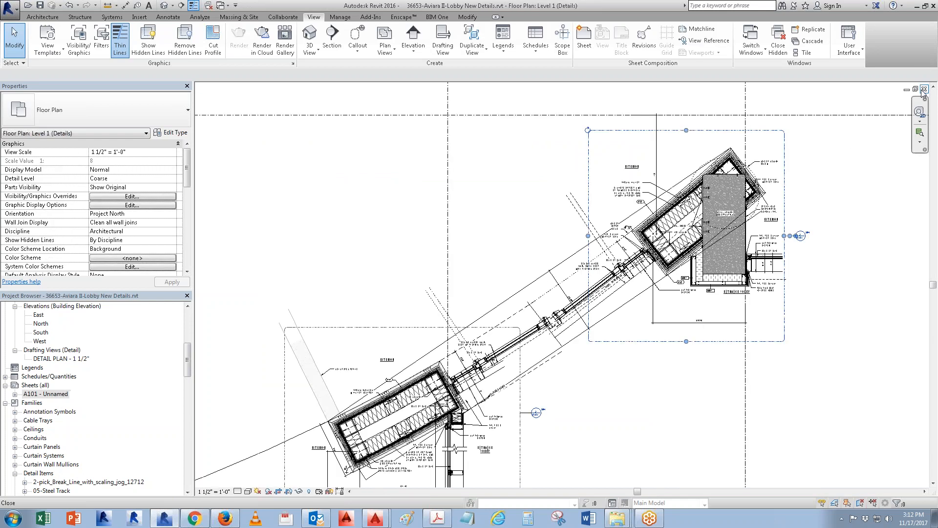
{"action": "left_click", "coordinate": [924, 89]}
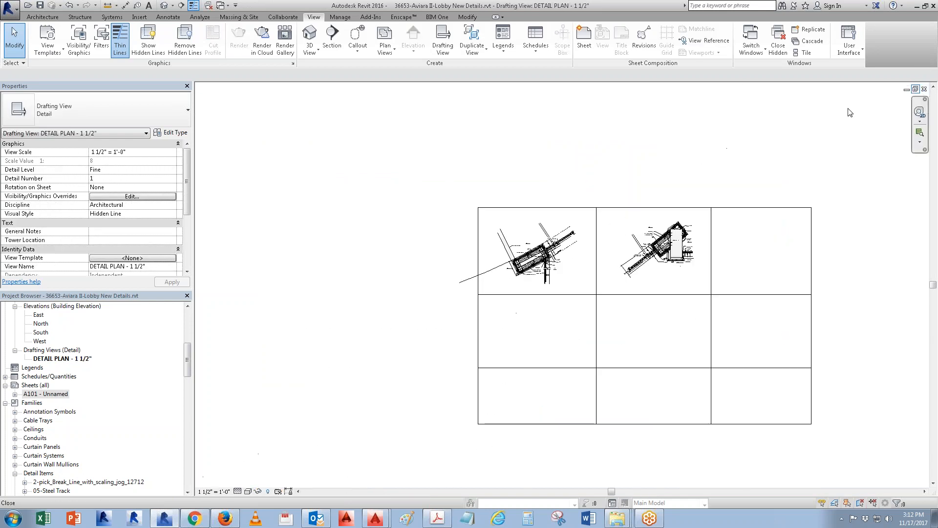
{"action": "left_click", "coordinate": [924, 90]}
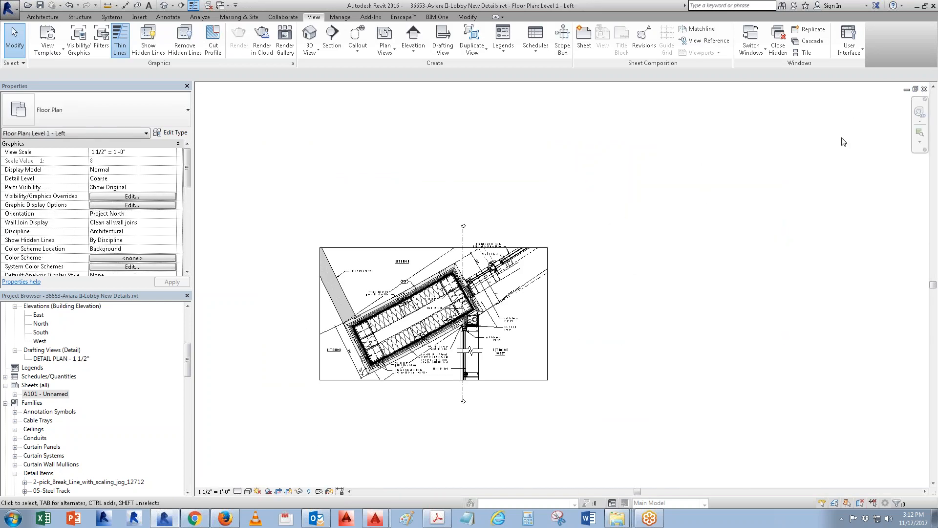
{"action": "left_click", "coordinate": [925, 89]}
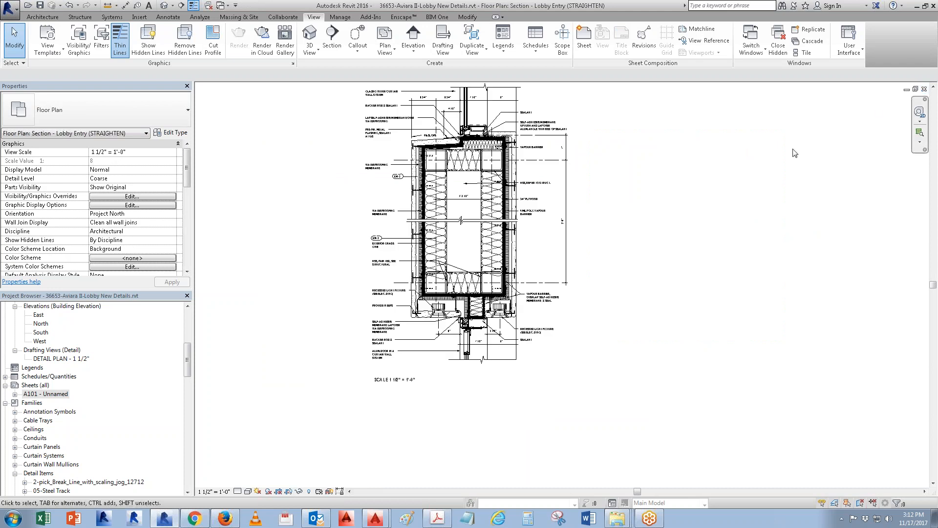
{"action": "left_click", "coordinate": [924, 89]}
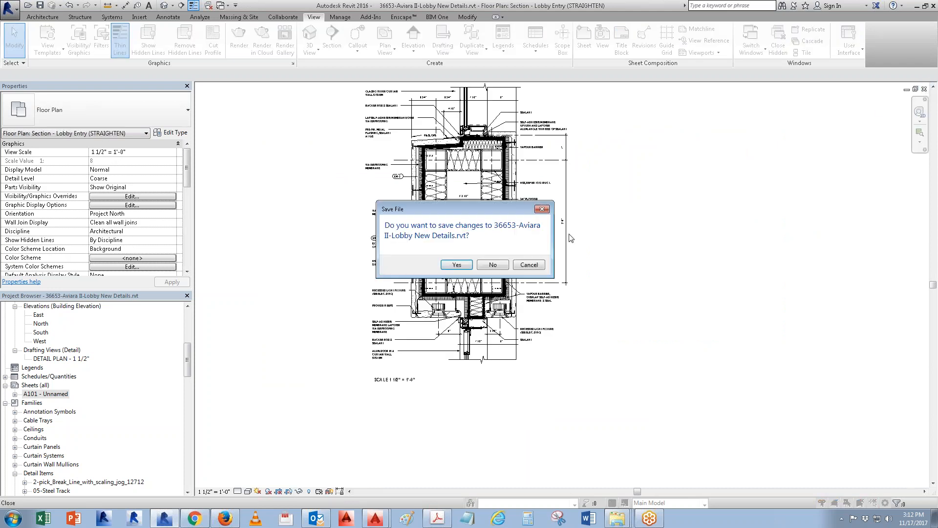
{"action": "left_click", "coordinate": [493, 265]}
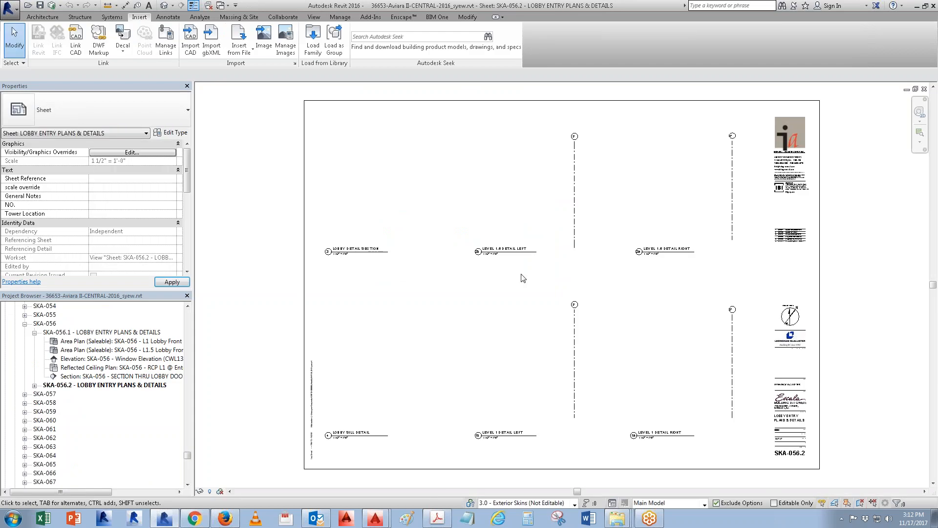
- Sort the Revit links by status and reload the unloaded 36653-Aviara II-Lobby New Details.rvt link
{"action": "left_click", "coordinate": [166, 43]}
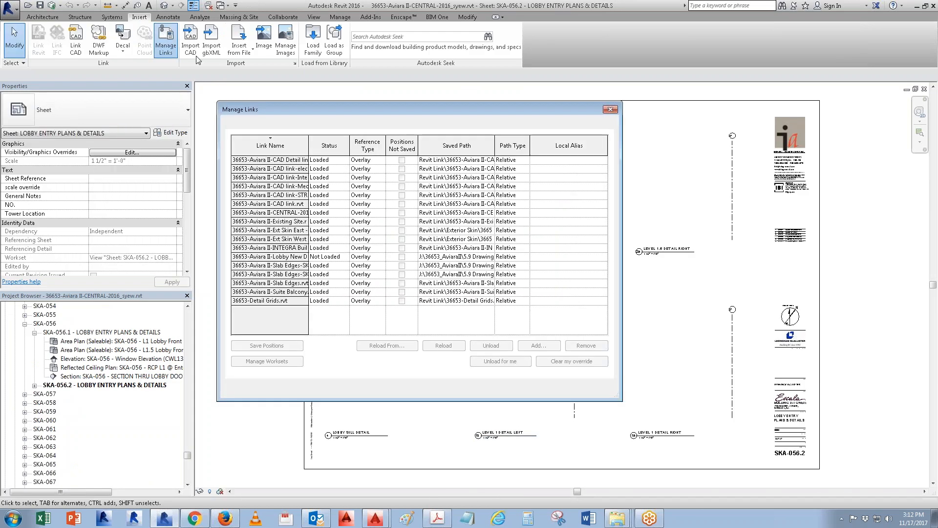
{"action": "left_click", "coordinate": [306, 145]}
{"action": "left_click_drag", "start_coordinate": [308, 143], "coordinate": [347, 143]}
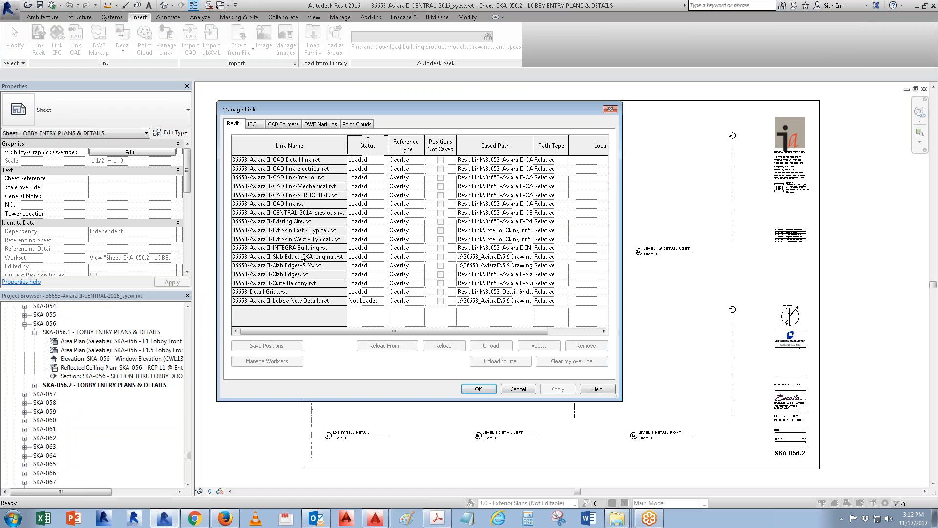
{"action": "left_click", "coordinate": [310, 301]}
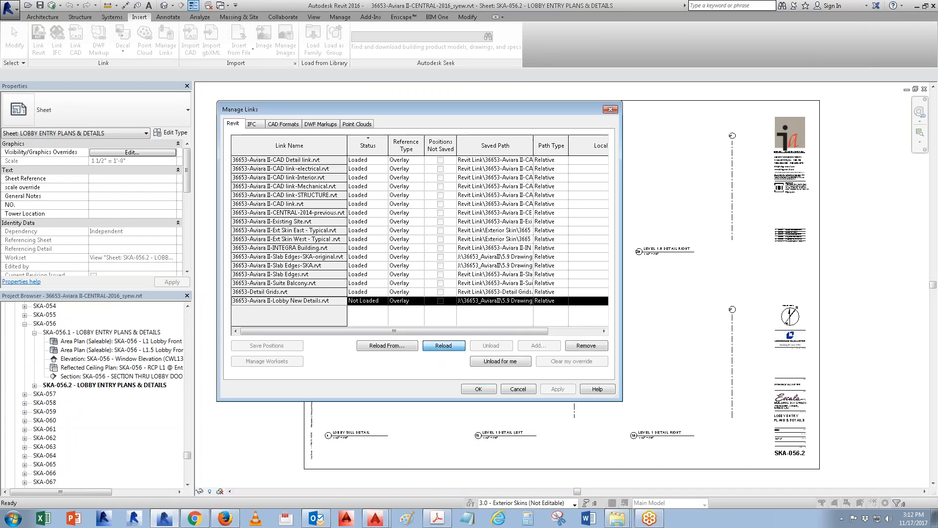
{"action": "left_click", "coordinate": [473, 389]}
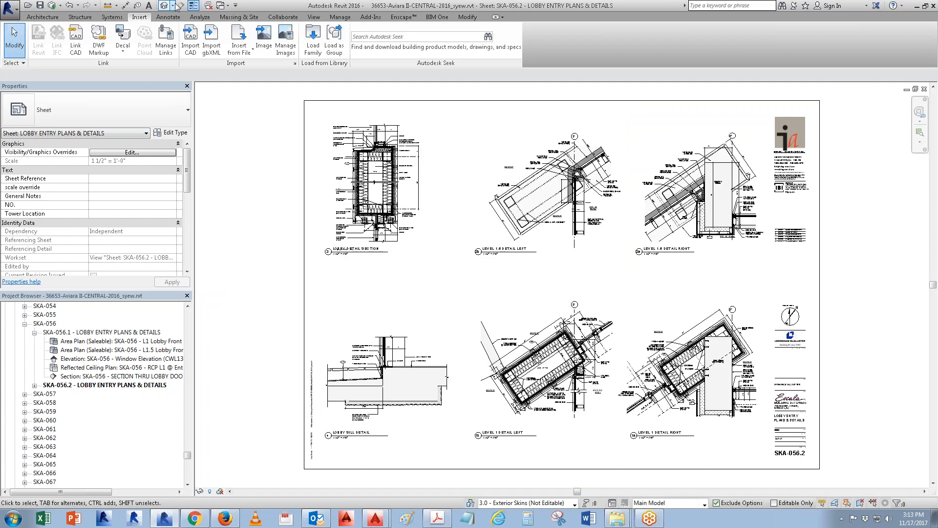
- Open the default 3D view of the central model and turn off its section box
{"action": "left_click", "coordinate": [166, 6]}
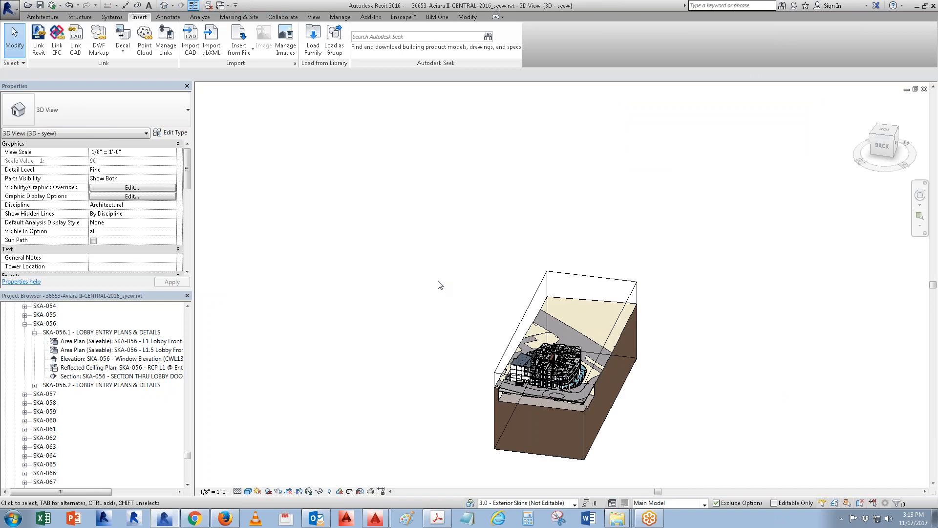
{"action": "left_click_drag", "start_coordinate": [189, 185], "coordinate": [186, 235]}
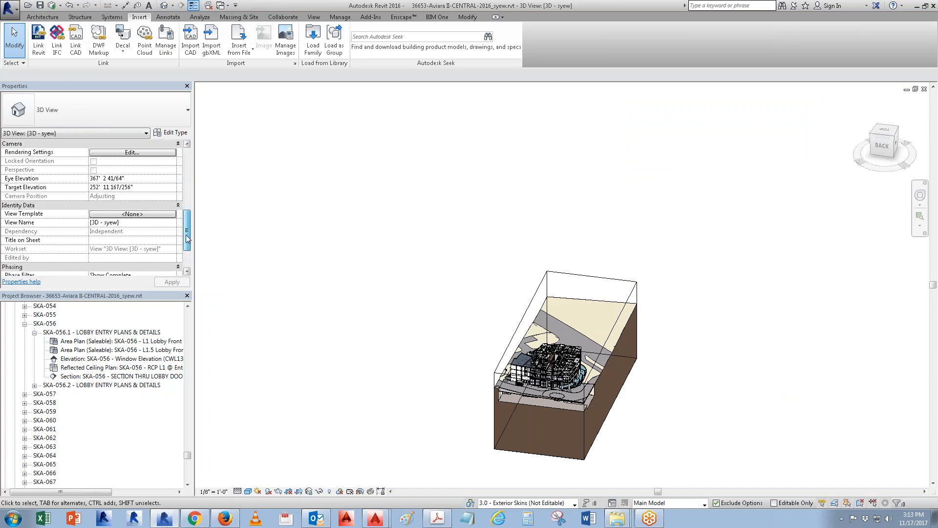
{"action": "scroll", "coordinate": [188, 222], "scroll_direction": "up", "scroll_amount": 3}
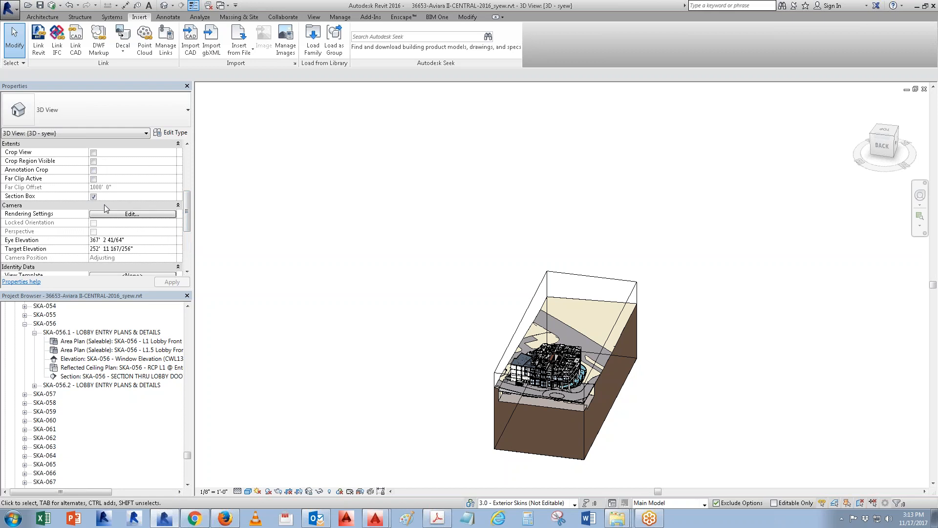
{"action": "left_click", "coordinate": [94, 196]}
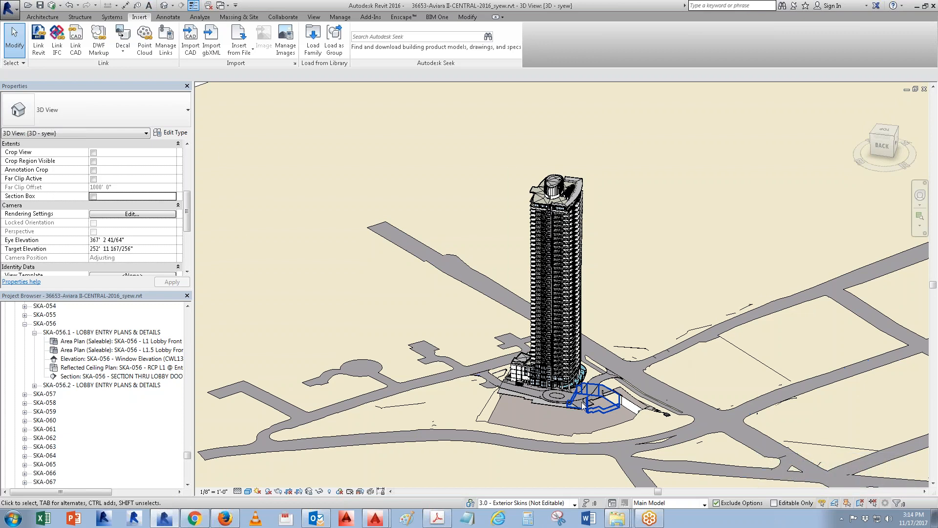
- Make the Ext Skin East - Typical and Ext Skin West - Typical Revit links visible in the 3D view
{"action": "middle_click_drag", "start_coordinate": [587, 409], "coordinate": [616, 403], "text": "shift"}
{"action": "scroll", "coordinate": [558, 315], "scroll_direction": "up", "scroll_amount": 6}
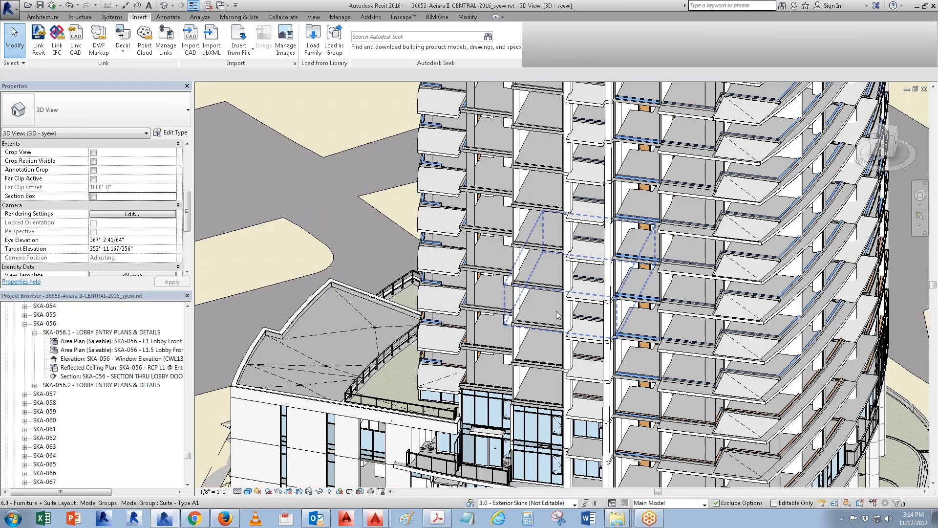
{"action": "key", "text": "v"}
{"action": "key", "text": "v"}
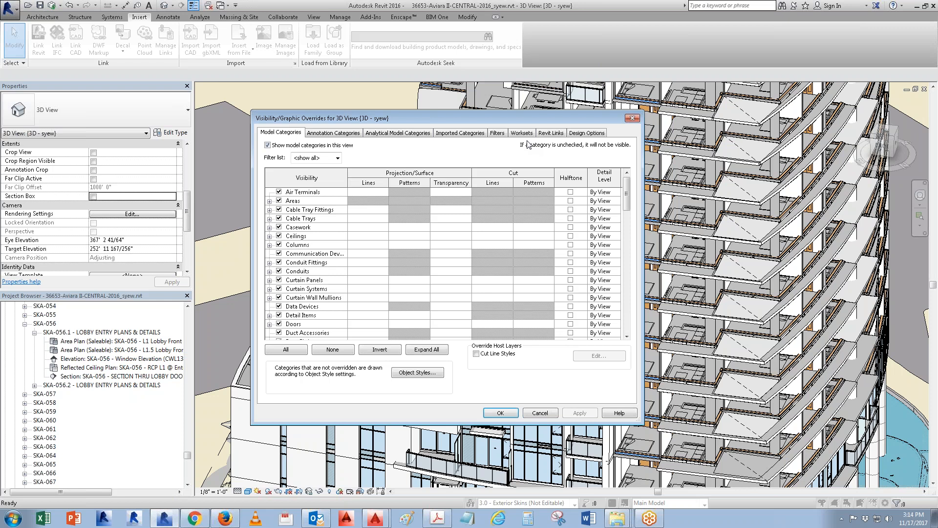
{"action": "left_click", "coordinate": [527, 133]}
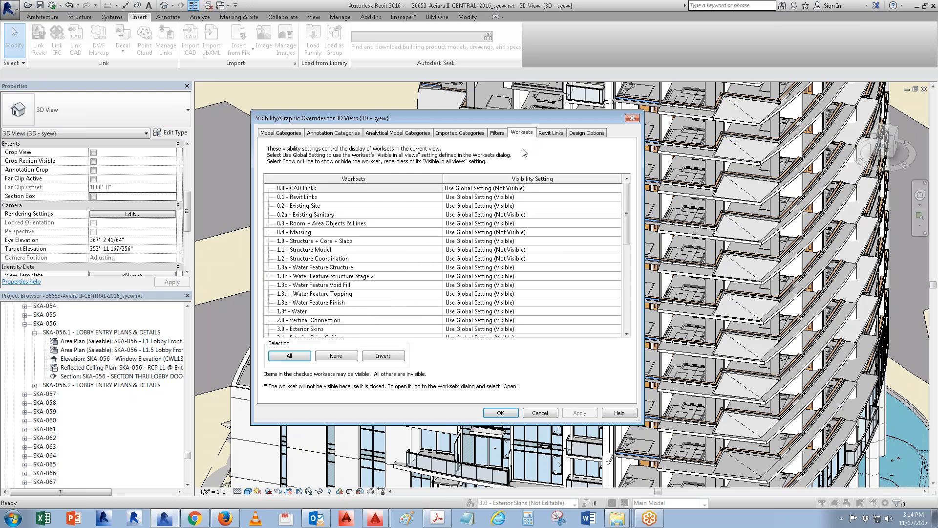
{"action": "left_click", "coordinate": [550, 134]}
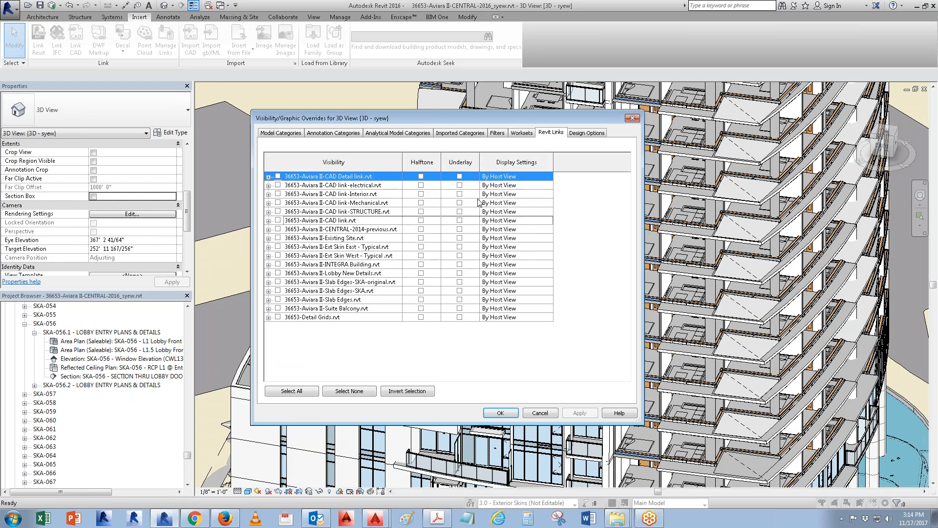
{"action": "left_click", "coordinate": [278, 255]}
{"action": "left_click", "coordinate": [278, 248]}
{"action": "left_click", "coordinate": [498, 413]}
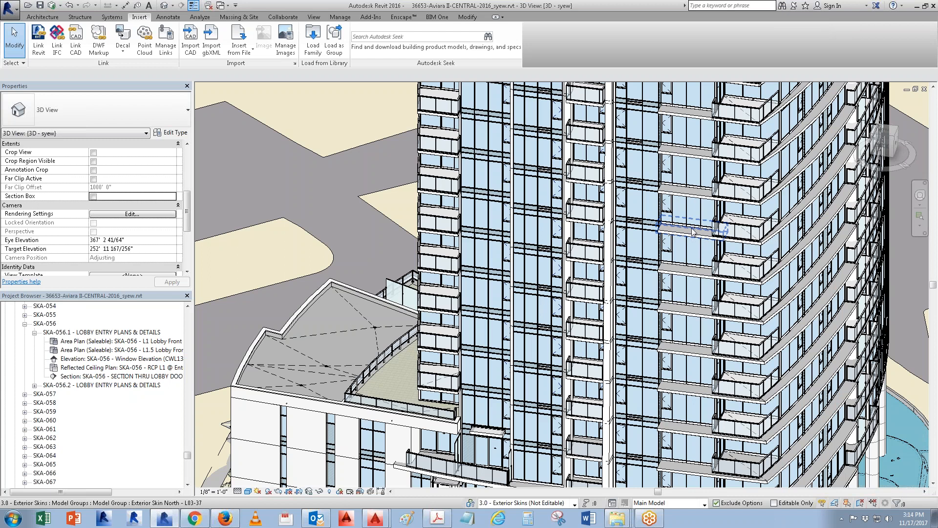
- Open the Level 7 floor plan from the reference floor plans
{"action": "middle_click_drag", "start_coordinate": [638, 320], "coordinate": [647, 363], "text": "shift"}
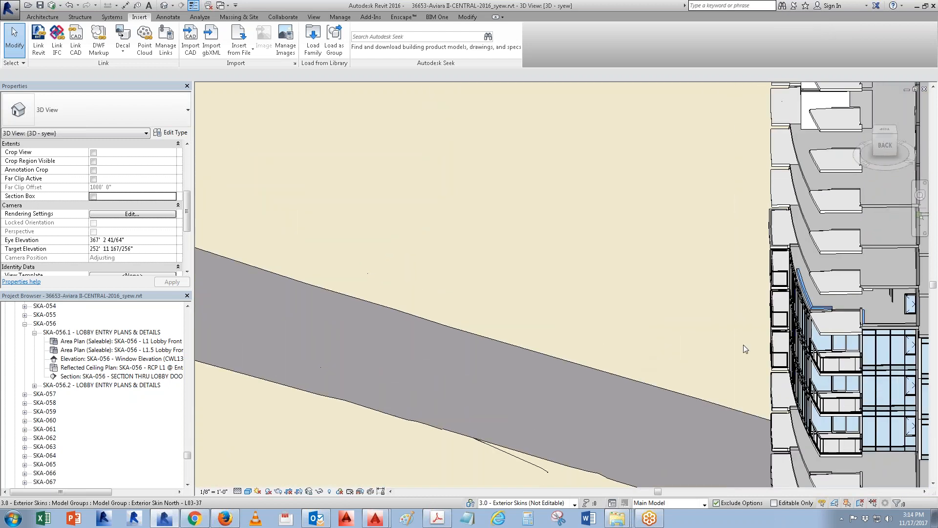
{"action": "middle_click_drag", "start_coordinate": [577, 347], "coordinate": [507, 349]}
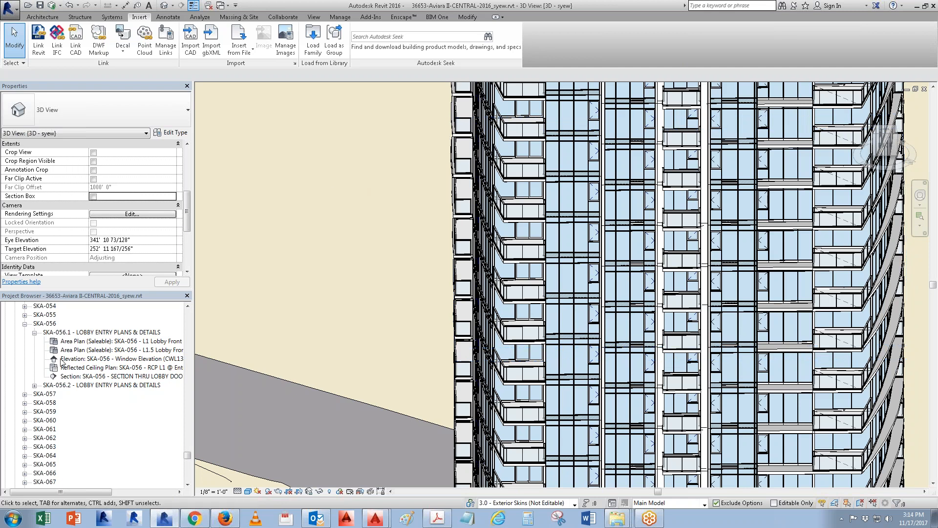
{"action": "left_click_drag", "start_coordinate": [189, 454], "coordinate": [205, 310]}
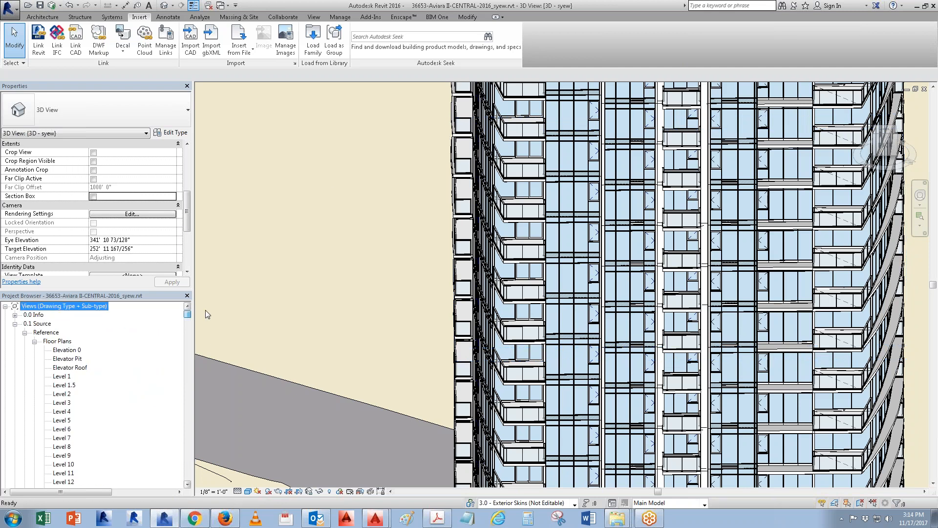
{"action": "left_click", "coordinate": [64, 306]}
{"action": "left_click", "coordinate": [61, 438]}
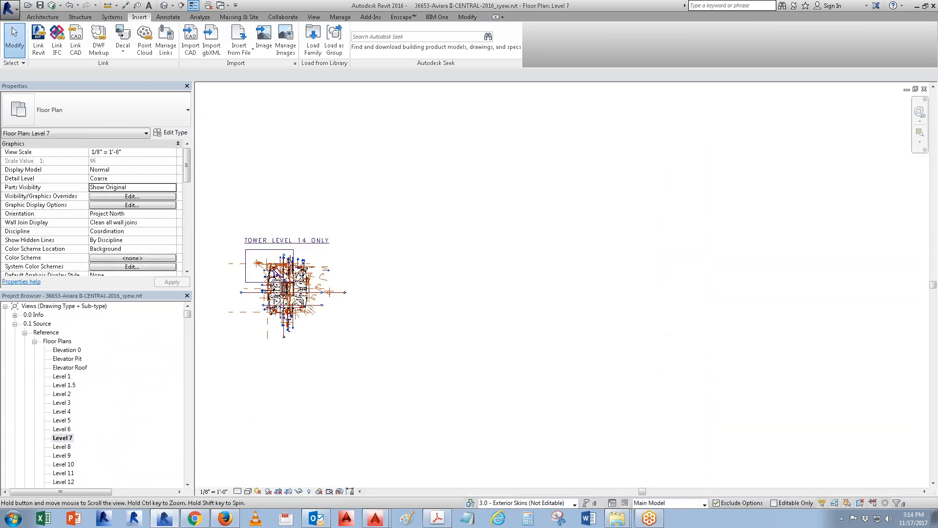
- Make all the linked Revit models visible in the Level 7 plan, from CAD Detail link through Detail Grids
{"action": "scroll", "coordinate": [525, 319], "scroll_direction": "up", "scroll_amount": 5}
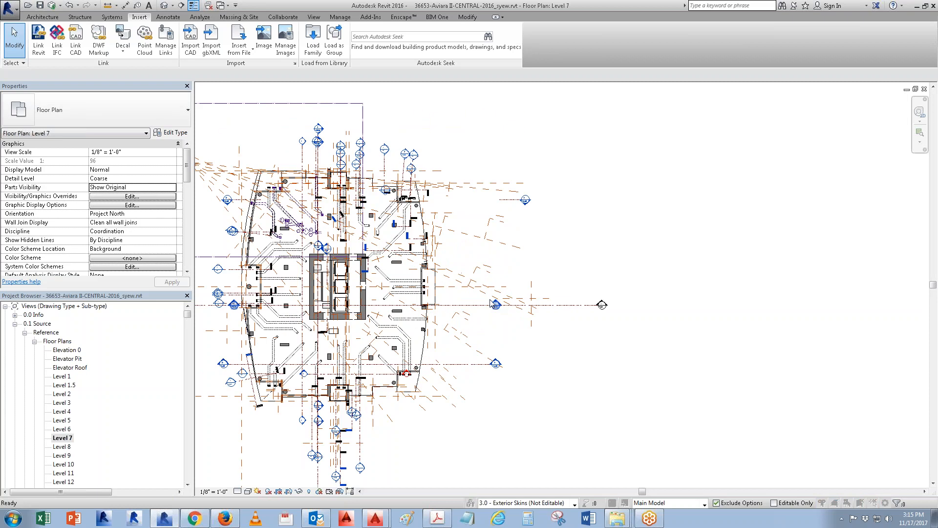
{"action": "key", "text": "v"}
{"action": "key", "text": "g"}
{"action": "left_click", "coordinate": [540, 132]}
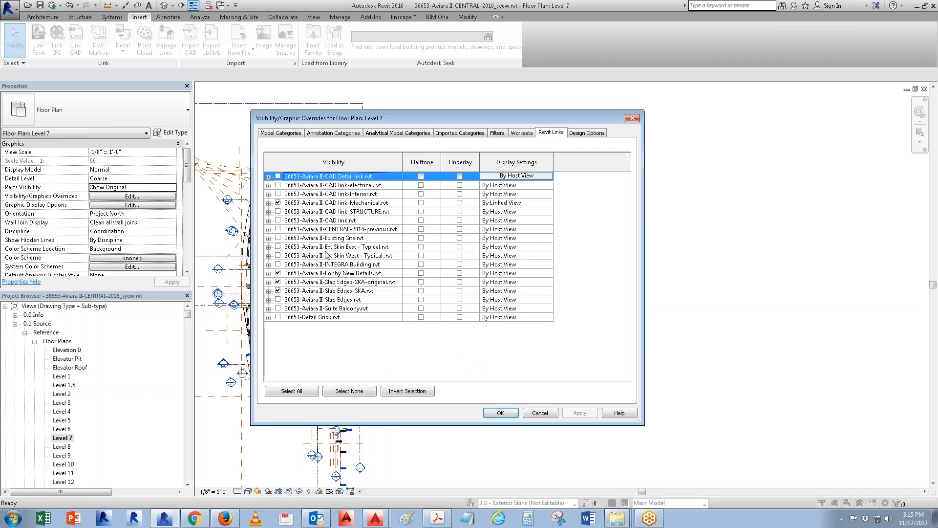
{"action": "left_click", "coordinate": [284, 317], "text": "shift"}
{"action": "left_click", "coordinate": [278, 318]}
{"action": "left_click", "coordinate": [498, 413]}
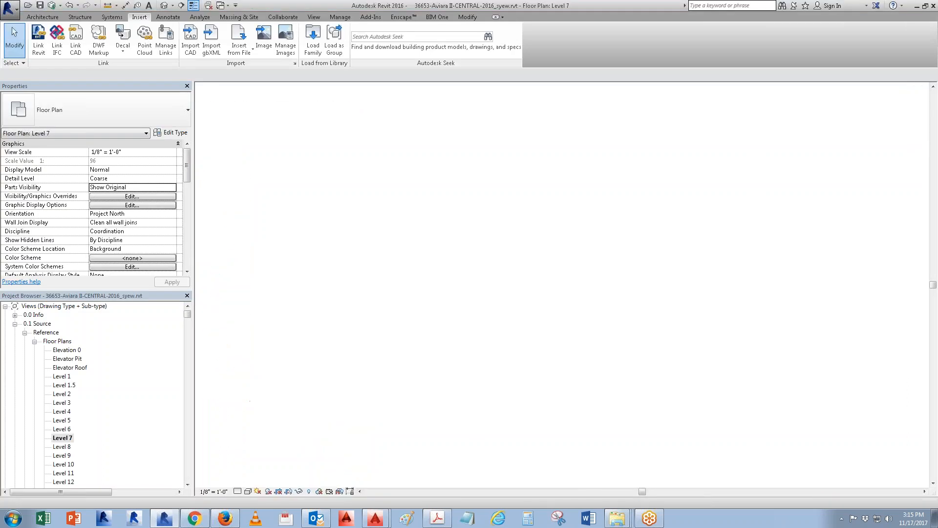
- Hide the Ext Skin East - Typical and Ext Skin West - Typical Revit links in the Level 7 plan
{"action": "middle_click_drag", "start_coordinate": [486, 441], "coordinate": [642, 395]}
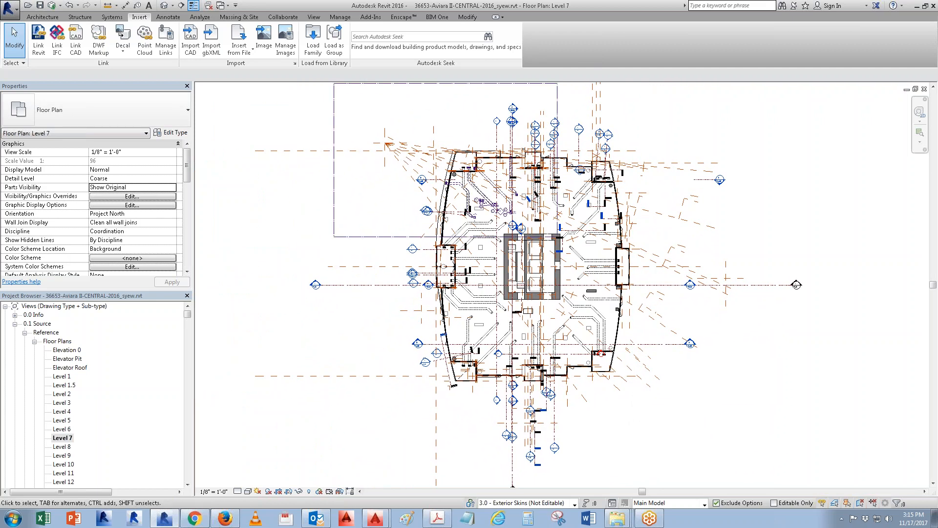
{"action": "key", "text": "v"}
{"action": "key", "text": "v"}
{"action": "left_click", "coordinate": [531, 134]}
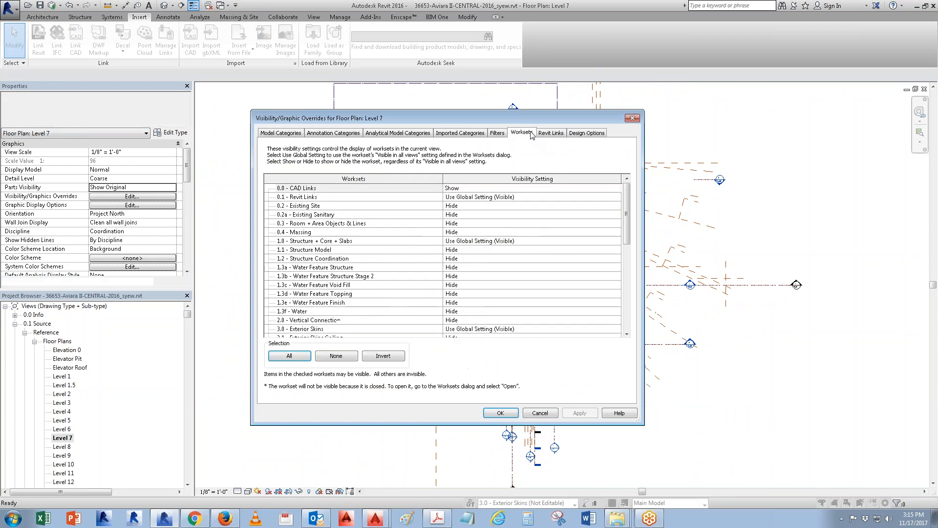
{"action": "left_click", "coordinate": [551, 132]}
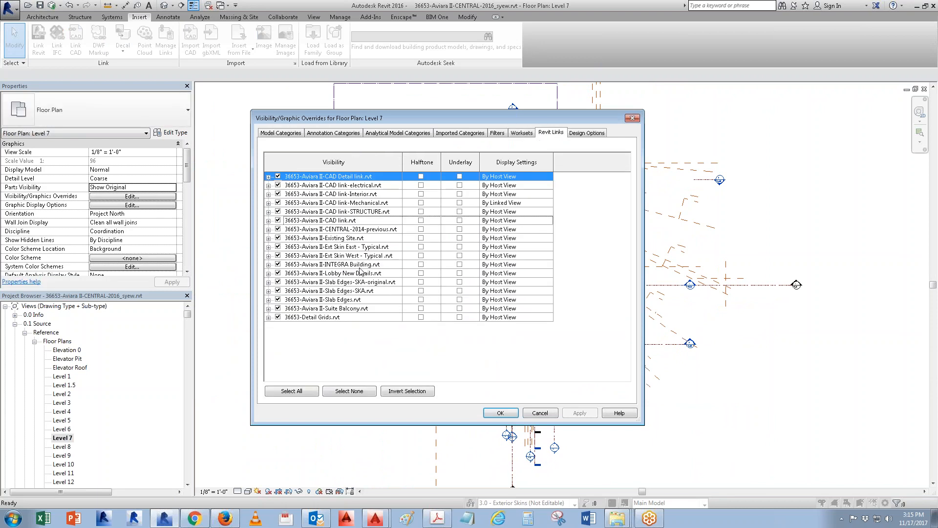
{"action": "left_click", "coordinate": [361, 255]}
{"action": "left_click", "coordinate": [362, 247], "text": "shift"}
{"action": "left_click", "coordinate": [278, 255]}
{"action": "left_click", "coordinate": [500, 413]}
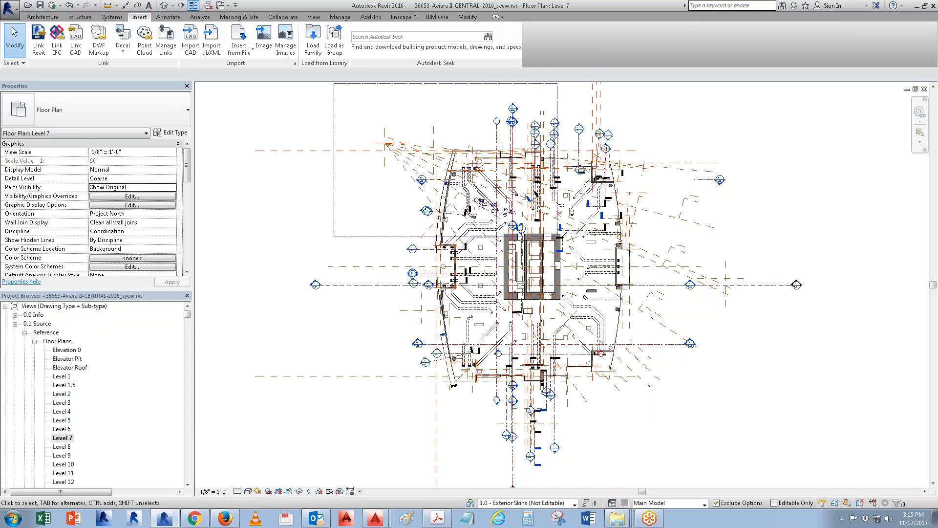
{"action": "middle_click_drag", "start_coordinate": [661, 381], "coordinate": [734, 392]}
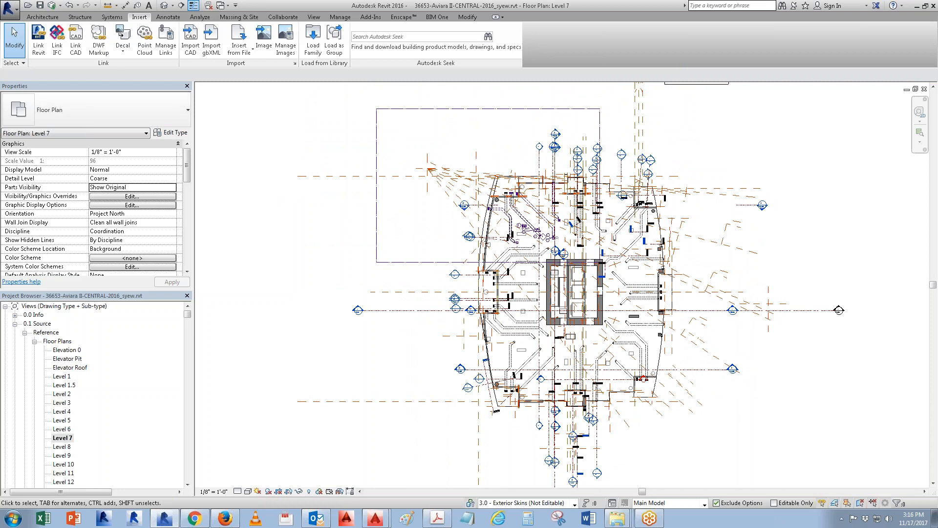
{"action": "key", "text": "v"}
{"action": "key", "text": "g"}
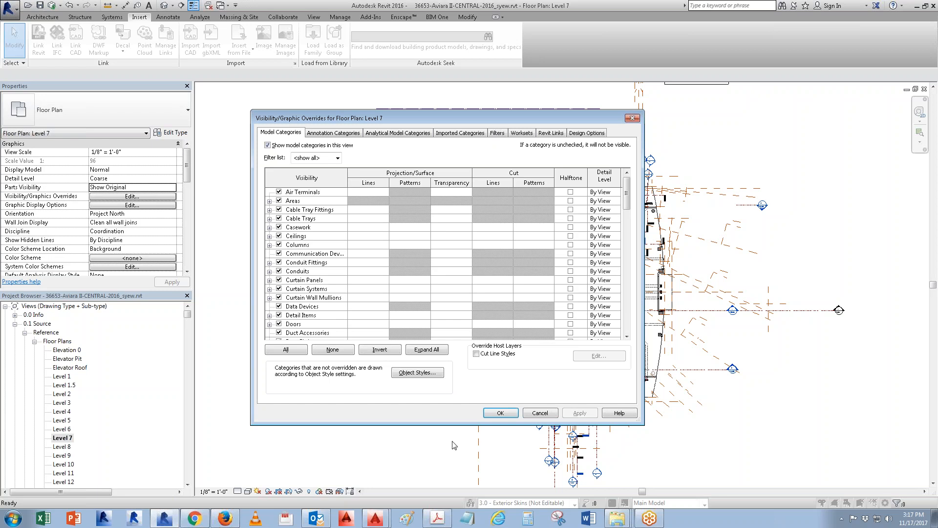
{"action": "left_click", "coordinate": [540, 413]}
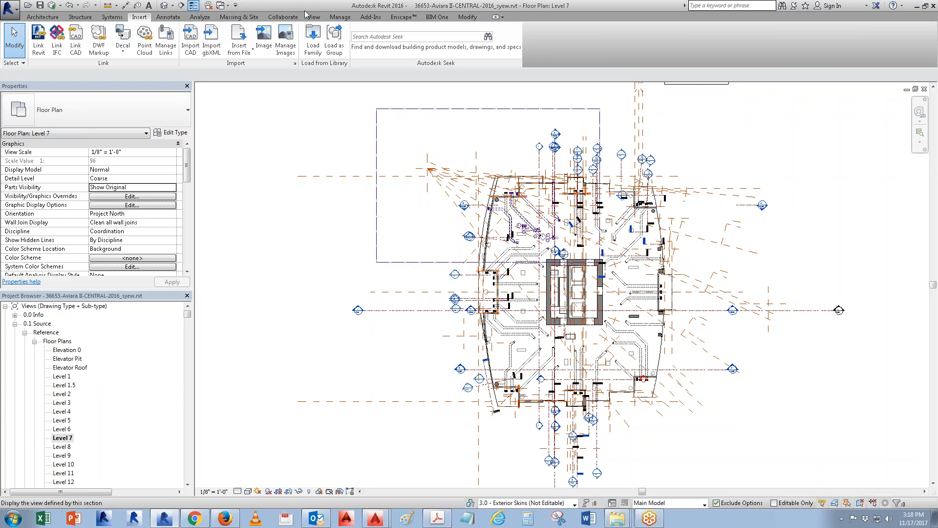
{"action": "left_click", "coordinate": [339, 17]}
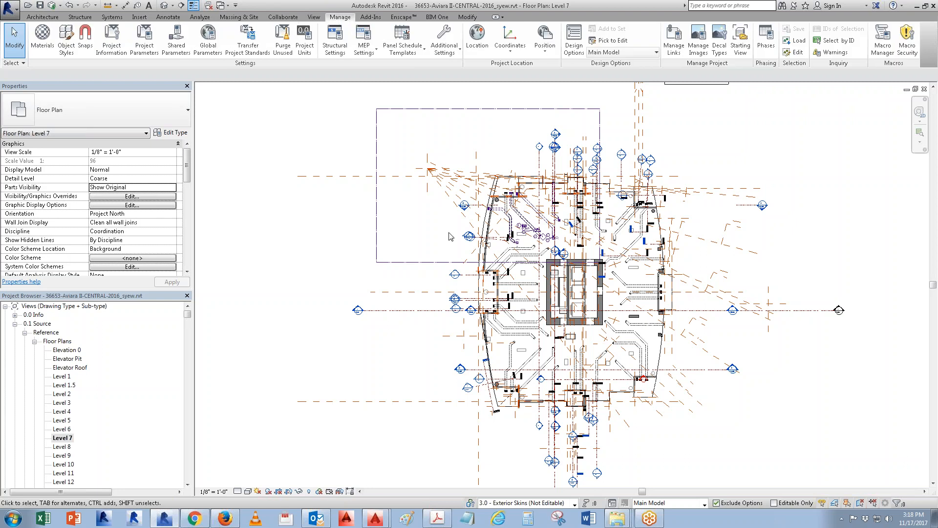
- Examine the Stair Tactile strip in the stair core of the Level 7 plan
{"action": "scroll", "coordinate": [524, 282], "scroll_direction": "up", "scroll_amount": 2}
{"action": "scroll", "coordinate": [577, 240], "scroll_direction": "up", "scroll_amount": 3}
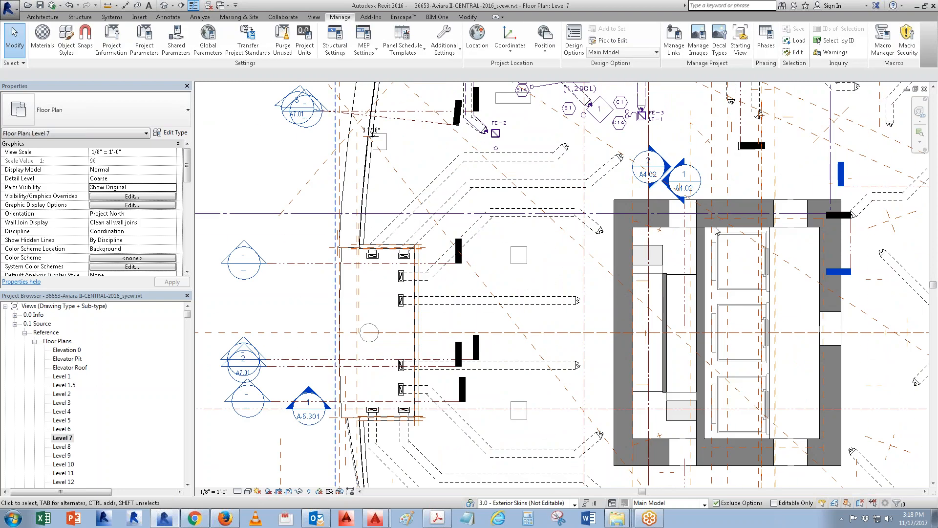
{"action": "scroll", "coordinate": [687, 247], "scroll_direction": "up", "scroll_amount": 2}
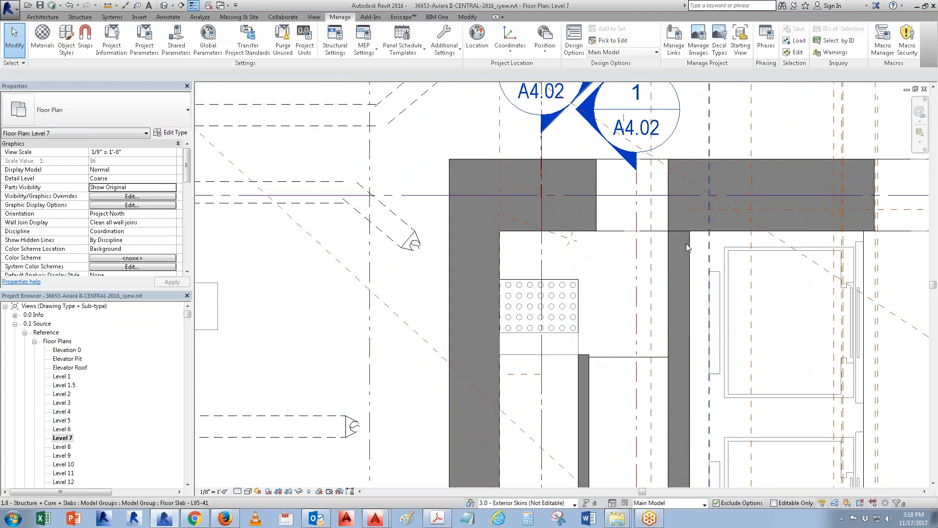
{"action": "left_click", "coordinate": [576, 298]}
{"action": "scroll", "coordinate": [577, 420], "scroll_direction": "down", "scroll_amount": 3}
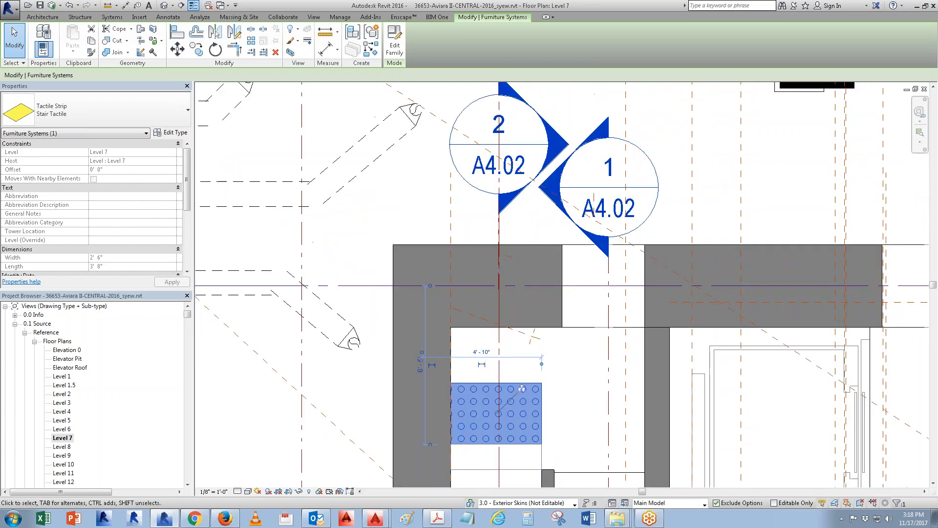
{"action": "middle_click_drag", "start_coordinate": [548, 227], "coordinate": [465, 471]}
{"action": "middle_click_drag", "start_coordinate": [452, 340], "coordinate": [450, 345]}
{"action": "left_click", "coordinate": [450, 346]}
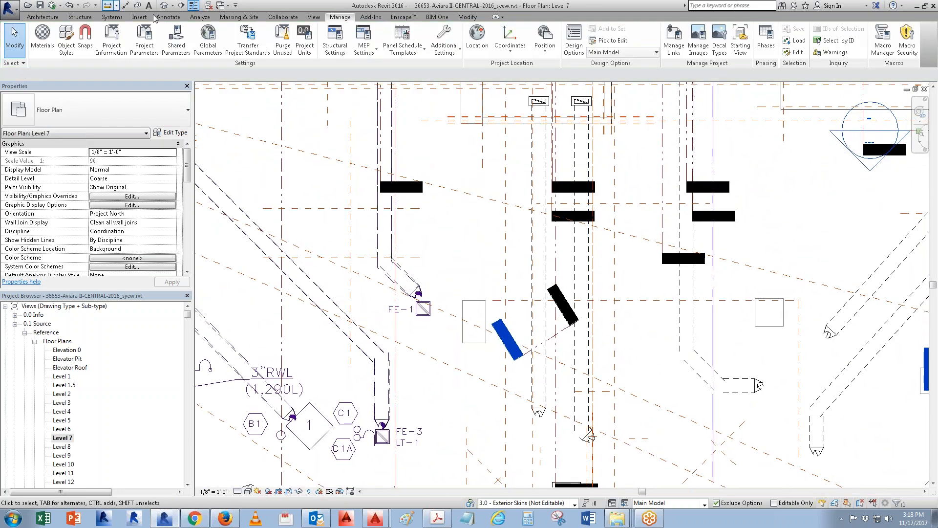
{"action": "left_click", "coordinate": [48, 17]}
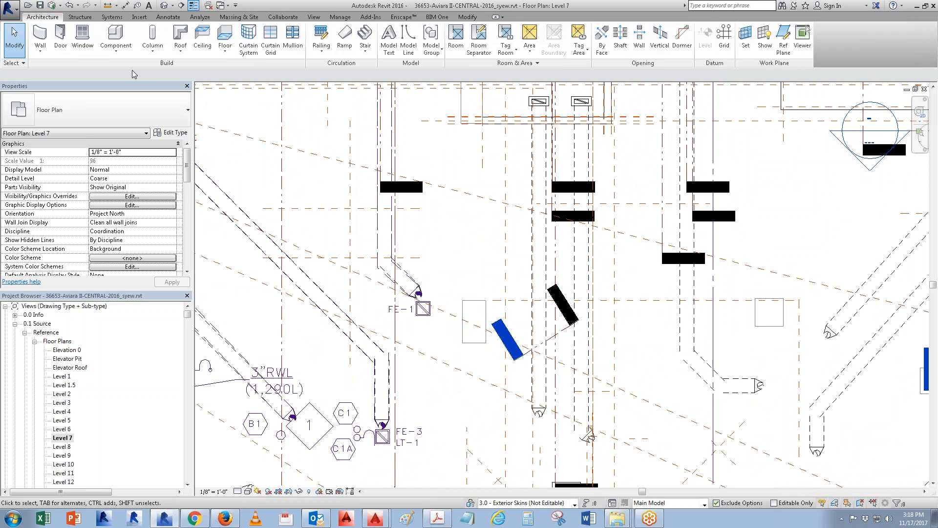
{"action": "middle_click_drag", "start_coordinate": [363, 222], "coordinate": [733, 437]}
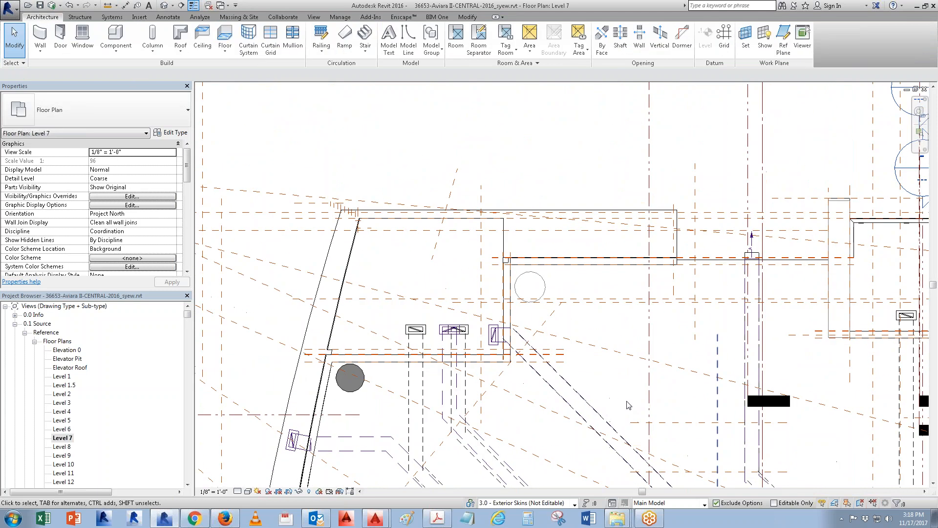
{"action": "scroll", "coordinate": [333, 136], "scroll_direction": "up", "scroll_amount": 2}
{"action": "scroll", "coordinate": [333, 136], "scroll_direction": "up", "scroll_amount": 1}
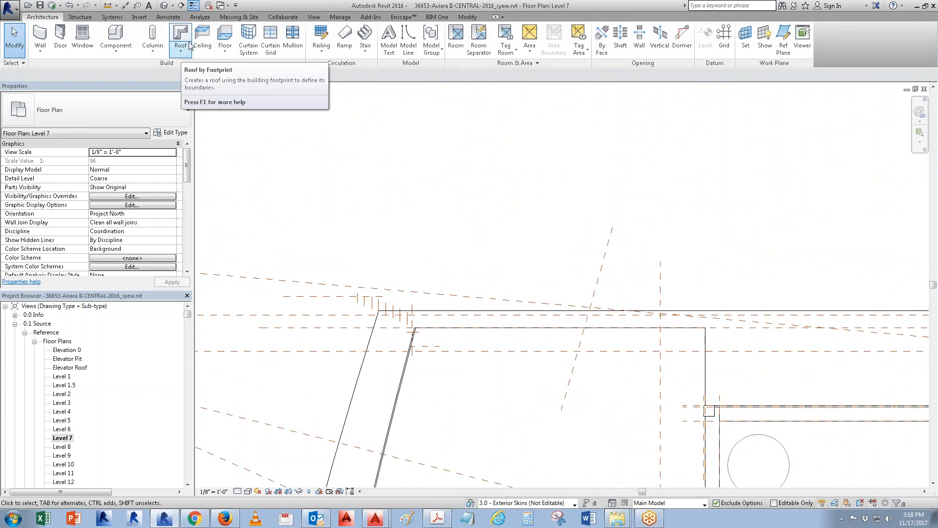
{"action": "left_click", "coordinate": [115, 34]}
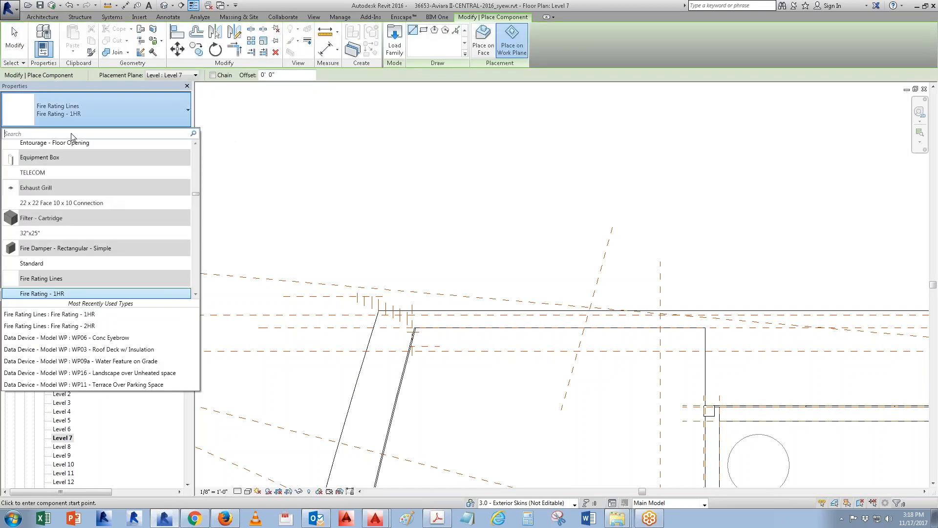
{"action": "left_click", "coordinate": [15, 41]}
- Create a new family from the Metric Furniture.rft template
{"action": "left_click", "coordinate": [15, 14]}
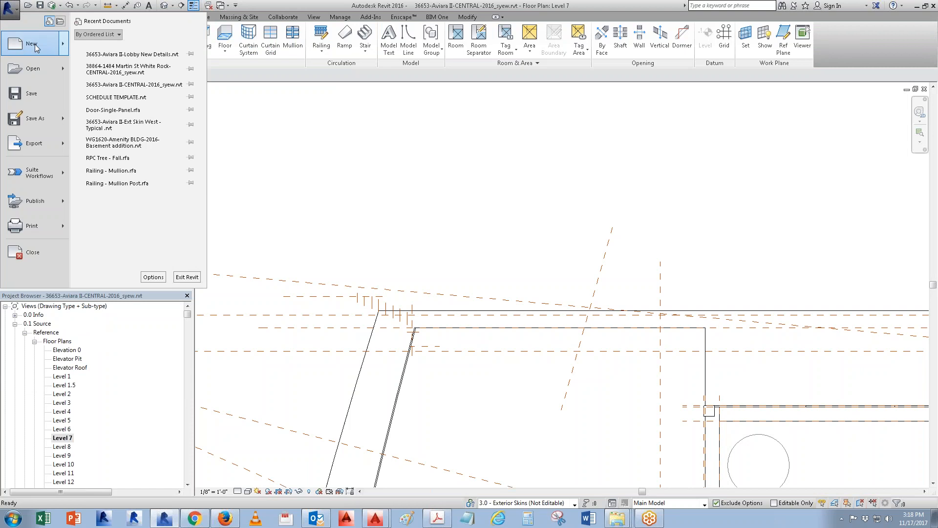
{"action": "mouse_move", "coordinate": [30, 43]}
{"action": "left_click", "coordinate": [112, 71]}
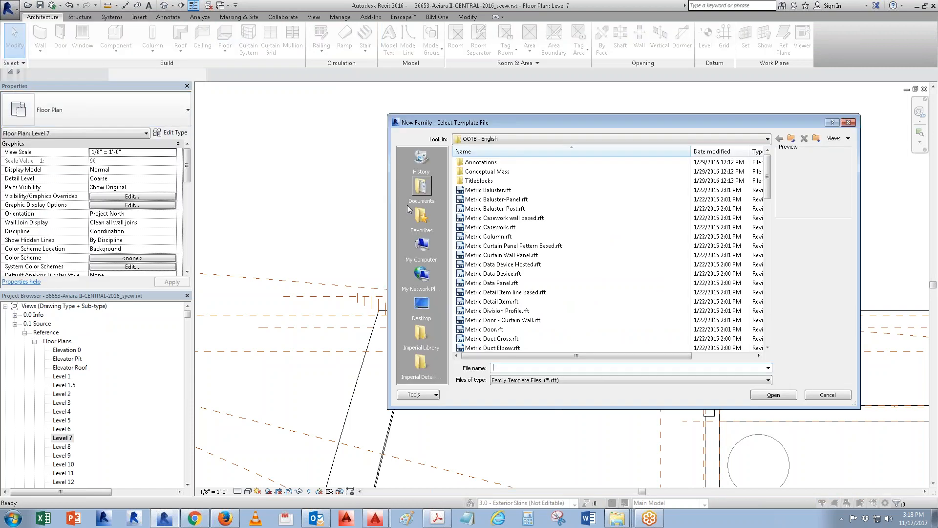
{"action": "left_click", "coordinate": [489, 312]}
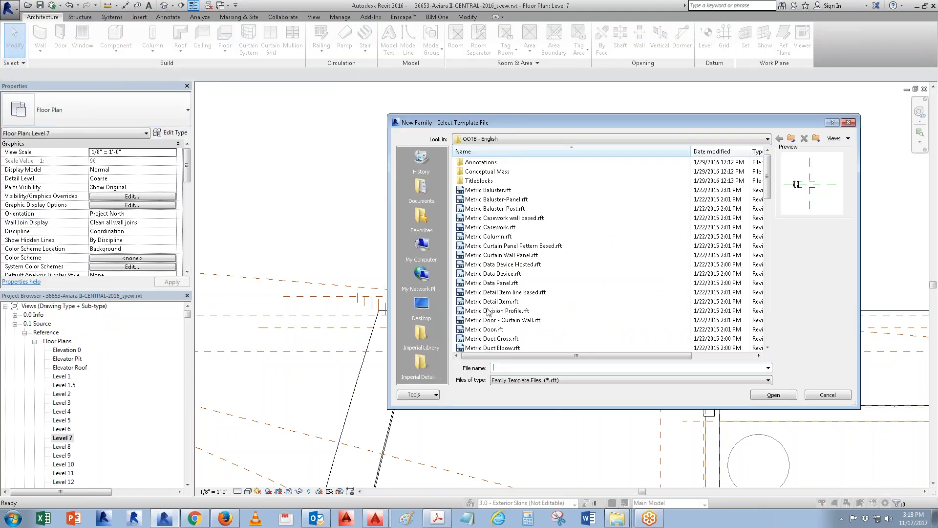
{"action": "scroll", "coordinate": [489, 311], "scroll_direction": "down", "scroll_amount": 2}
{"action": "scroll", "coordinate": [507, 346], "scroll_direction": "down", "scroll_amount": 3}
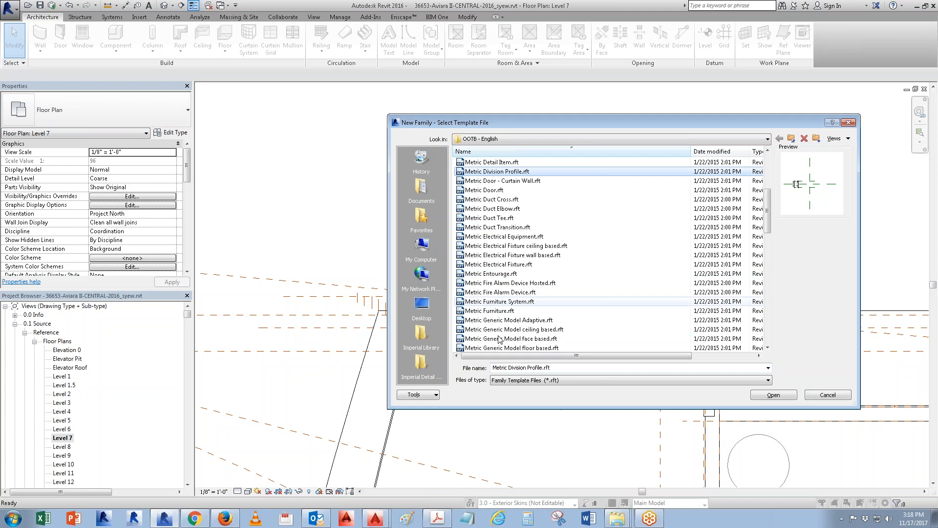
{"action": "double_click", "coordinate": [496, 311]}
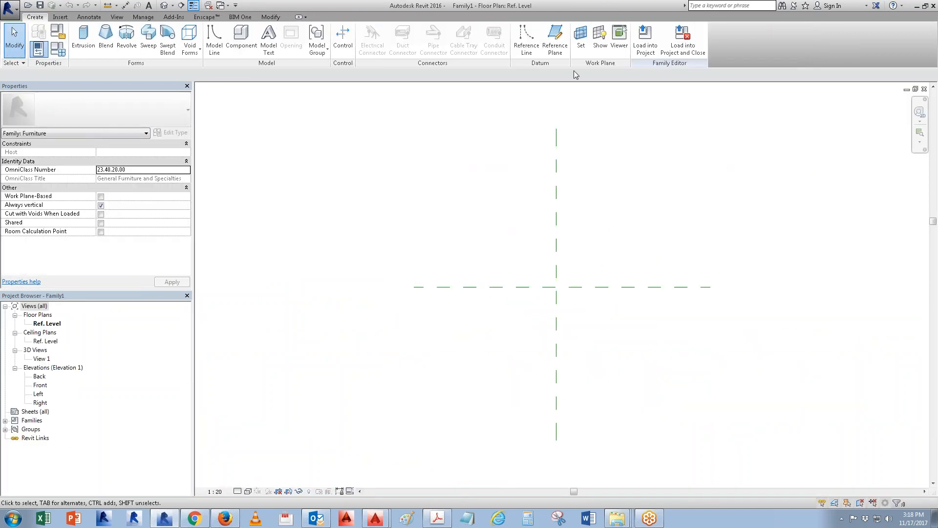
- Draw a vertical reference plane about 962 mm right of the centre plane and a horizontal one above the horizontal centre plane
{"action": "left_click", "coordinate": [557, 36]}
{"action": "left_click", "coordinate": [659, 216]}
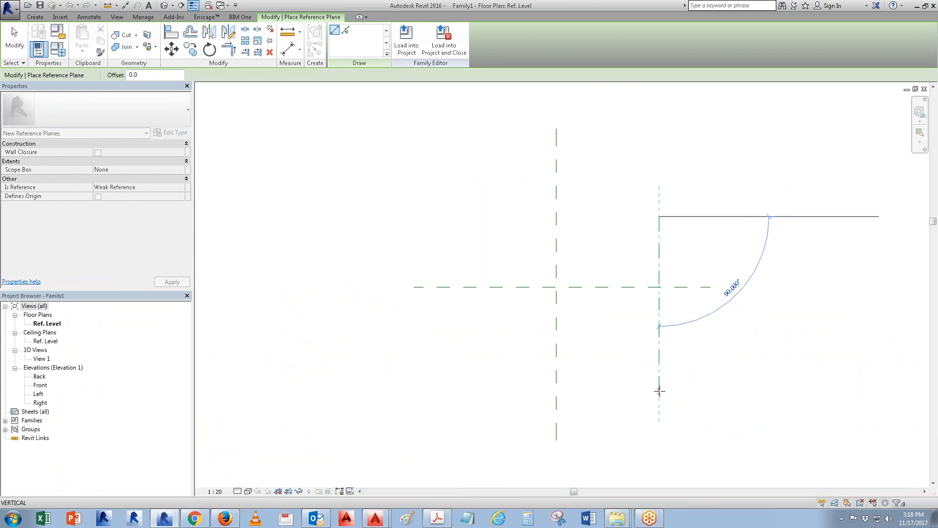
{"action": "left_click", "coordinate": [659, 401]}
{"action": "left_click", "coordinate": [482, 215]}
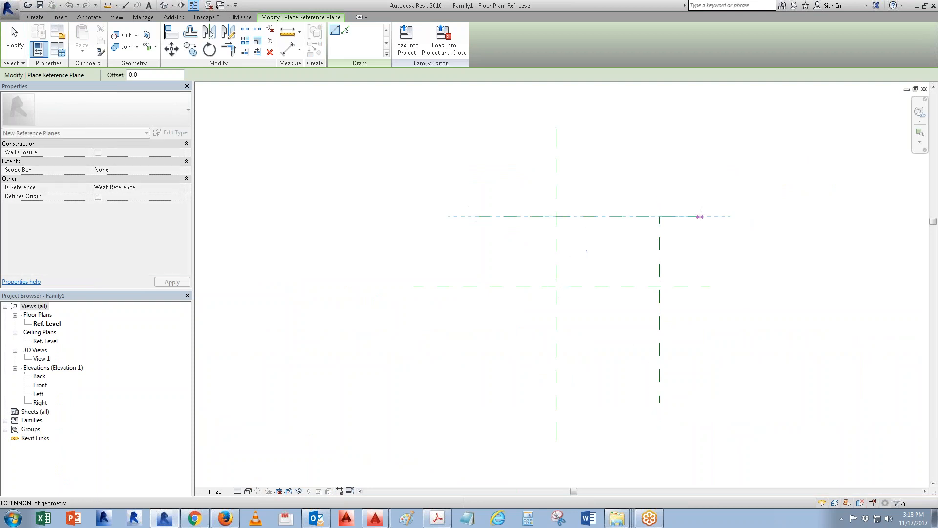
{"action": "left_click", "coordinate": [742, 215]}
{"action": "key", "text": "Escape"}
{"action": "key", "text": "Escape"}
- Add an aligned dimension between the vertical centre plane and the new vertical reference plane
{"action": "left_click", "coordinate": [126, 6]}
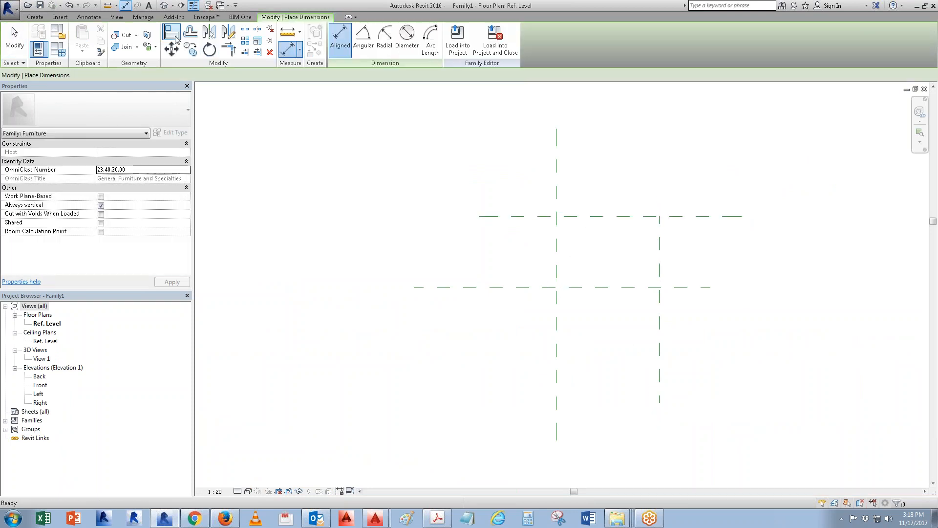
{"action": "left_click", "coordinate": [556, 299]}
{"action": "left_click", "coordinate": [660, 308]}
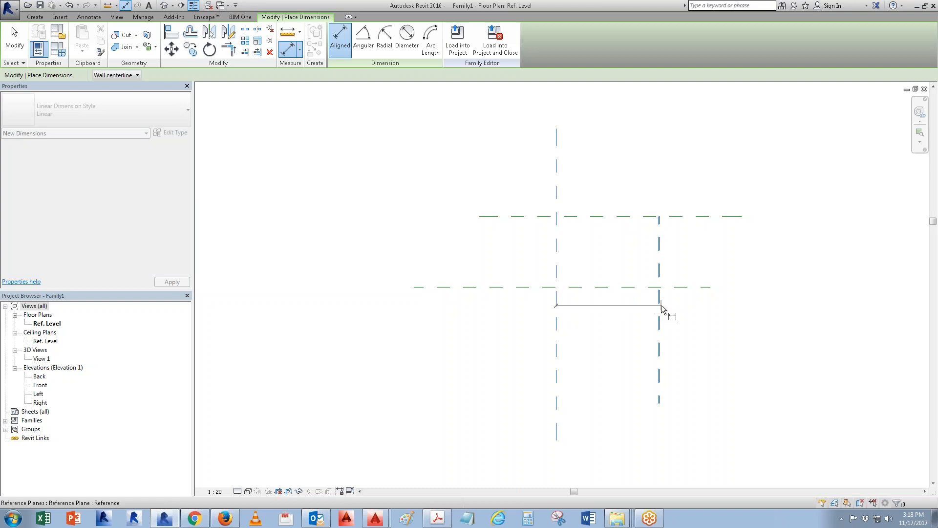
{"action": "left_click", "coordinate": [626, 336]}
{"action": "key", "text": "Escape"}
{"action": "key", "text": "Escape"}
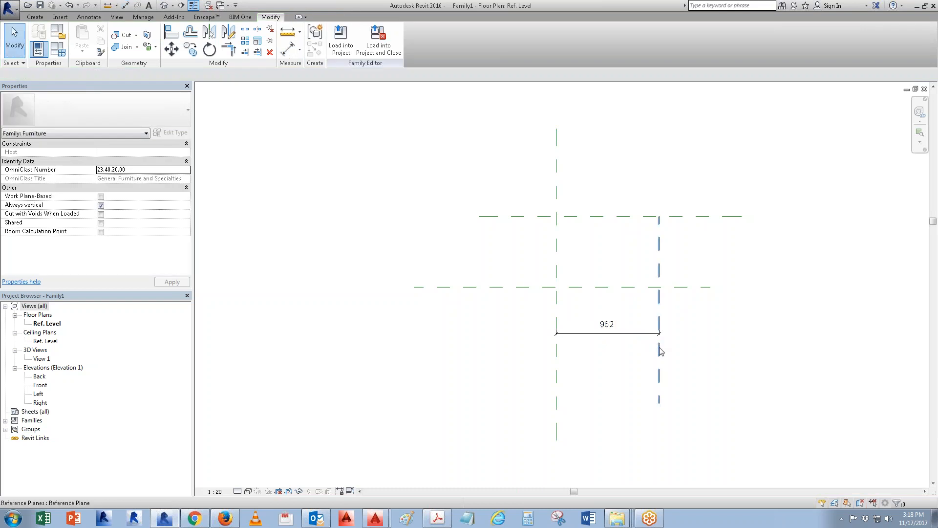
- Set the distance from the vertical centre plane to the new vertical reference plane to 3'-8"
{"action": "left_click", "coordinate": [659, 345]}
{"action": "left_click", "coordinate": [608, 324]}
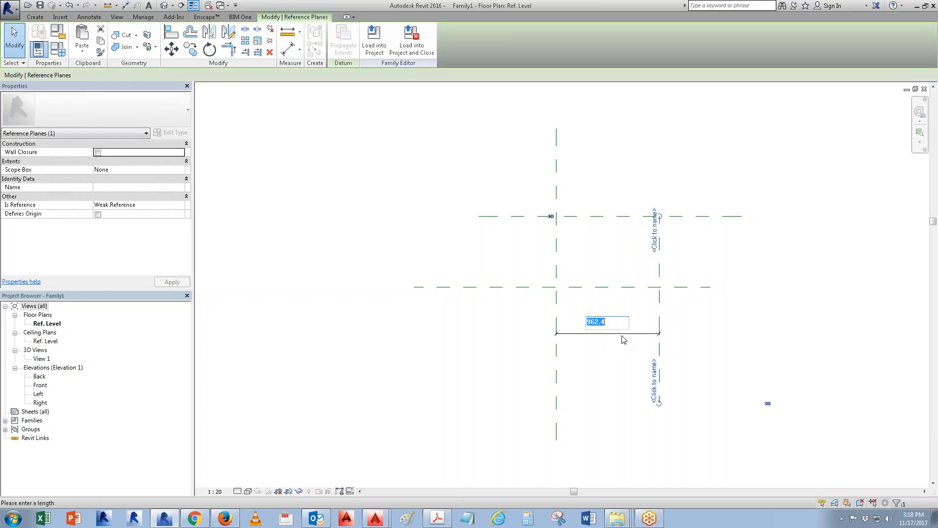
{"action": "type", "text": "3'-8\""}
{"action": "key", "text": "Return"}
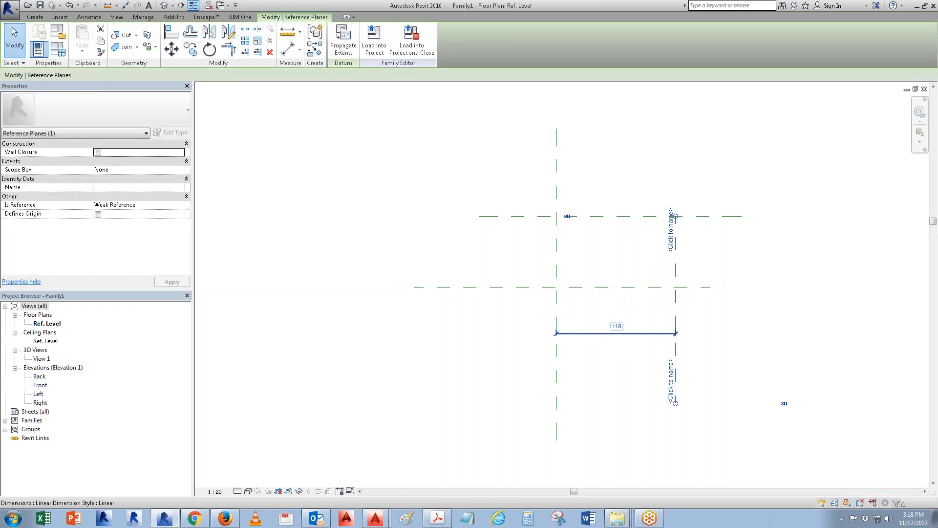
{"action": "key", "text": "Escape"}
- Label the dimension between the vertical planes with a new instance family parameter named stair width
{"action": "left_click", "coordinate": [622, 337]}
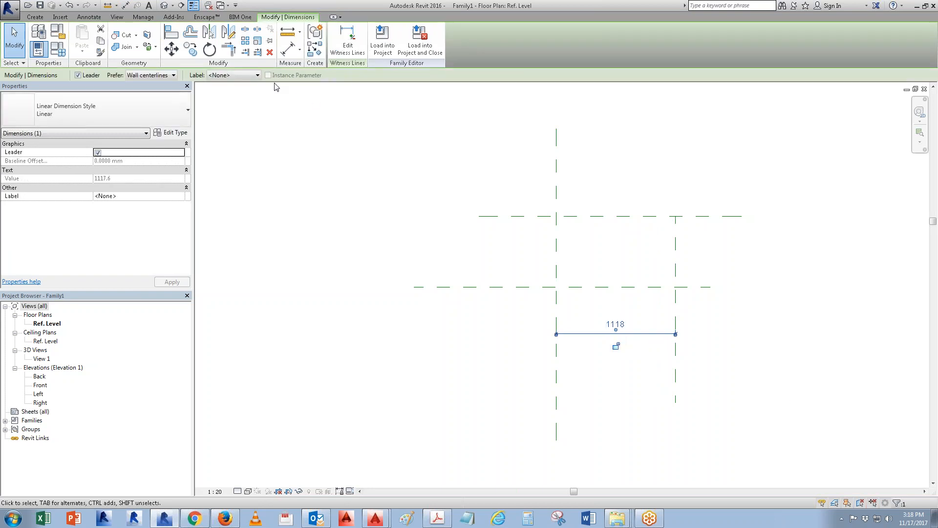
{"action": "left_click", "coordinate": [251, 75]}
{"action": "left_click", "coordinate": [239, 92]}
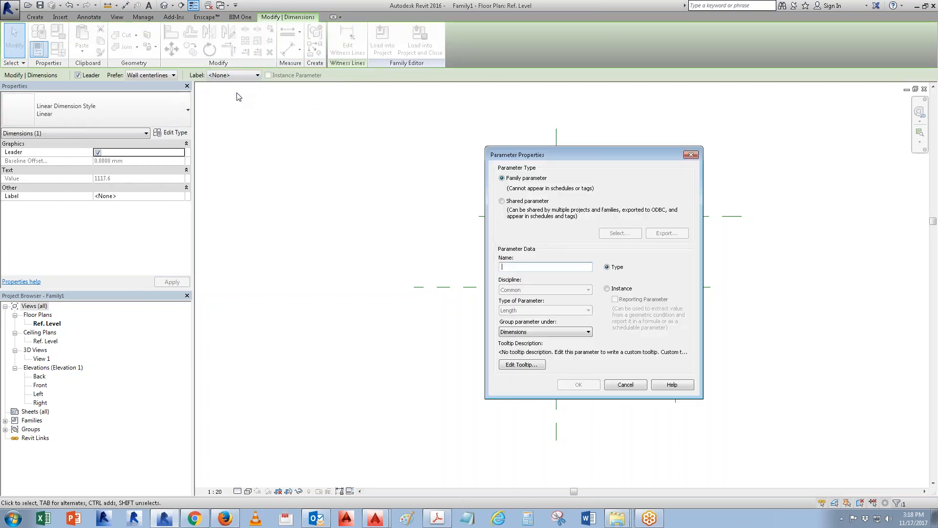
{"action": "left_click", "coordinate": [607, 289]}
{"action": "left_click", "coordinate": [539, 267]}
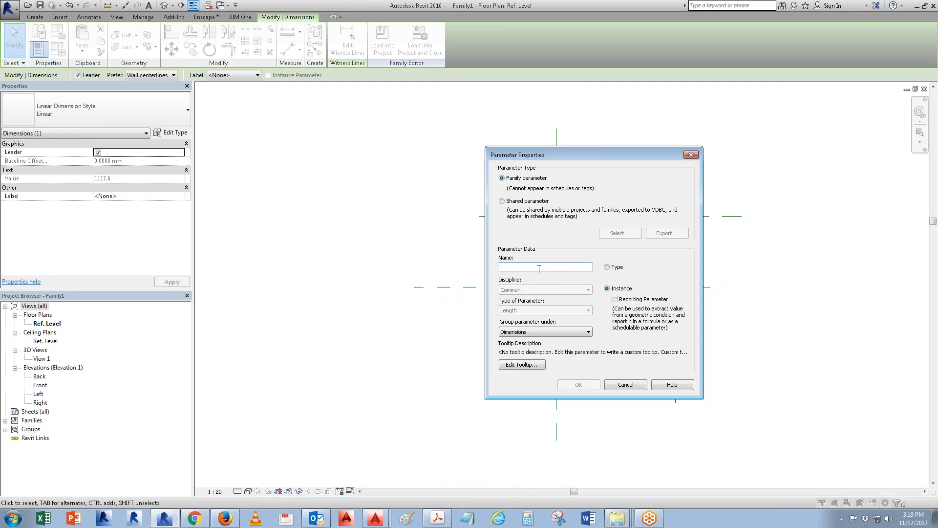
{"action": "type", "text": "stair width"}
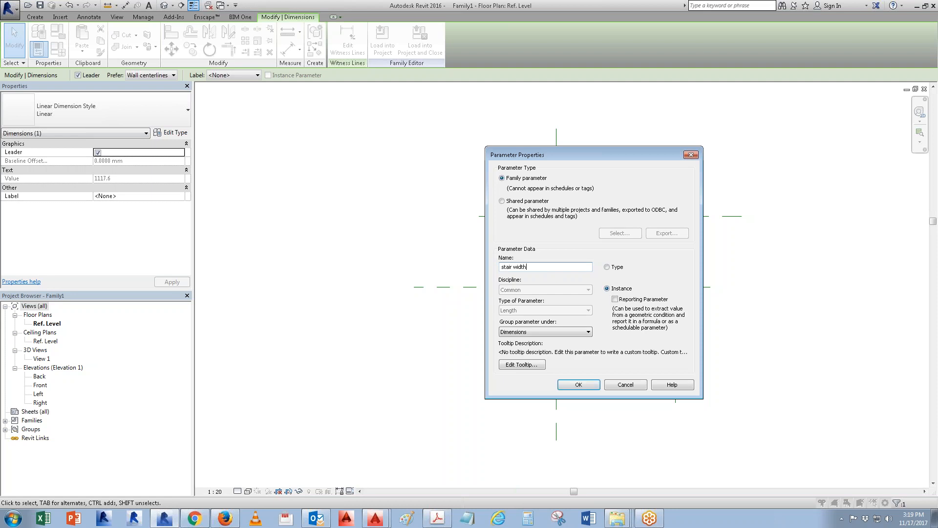
{"action": "left_click", "coordinate": [572, 386]}
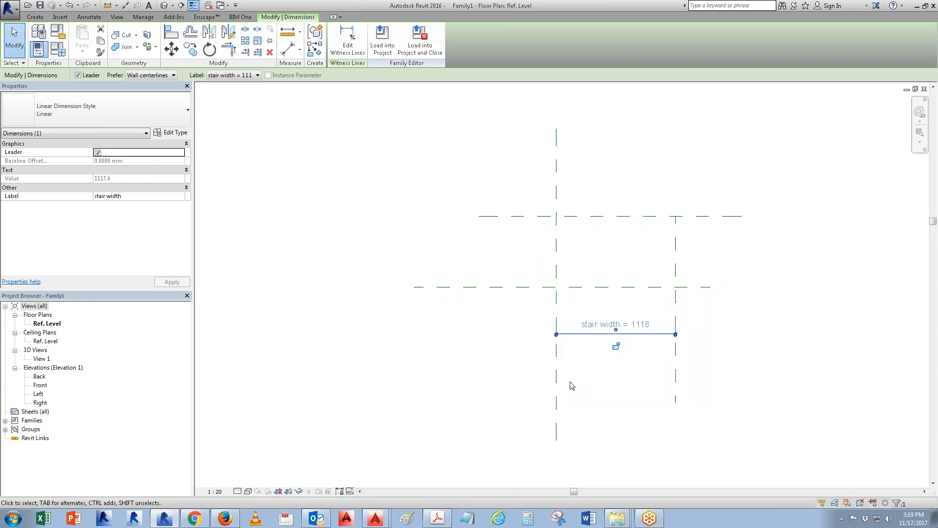
{"action": "left_click", "coordinate": [607, 245]}
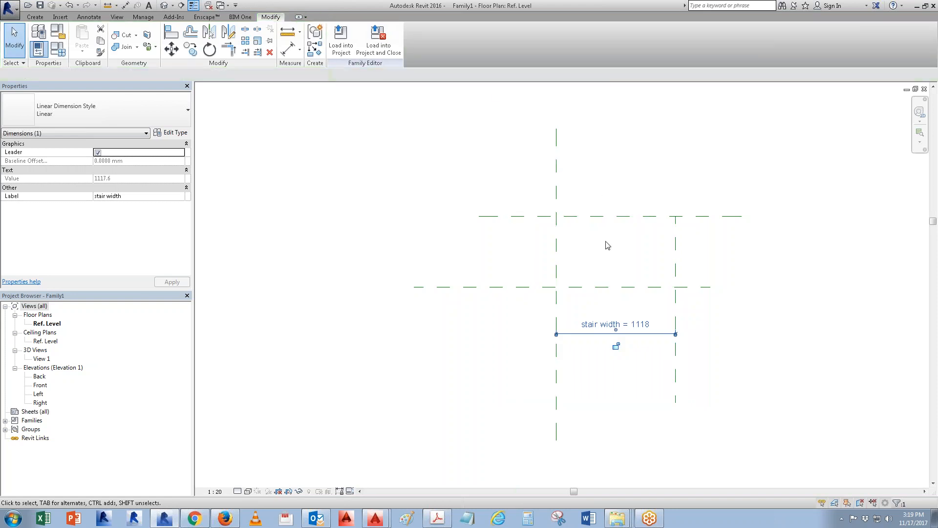
{"action": "left_click", "coordinate": [37, 17]}
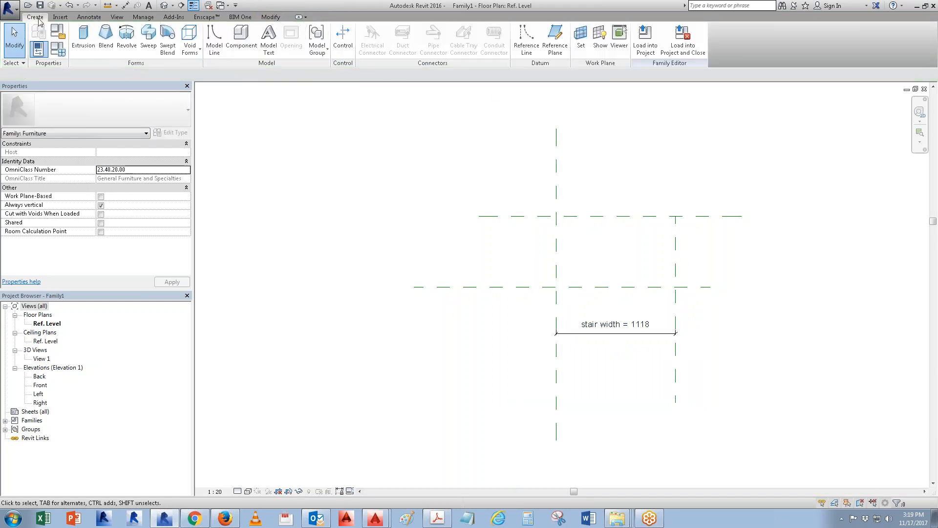
- Create a solid extrusion from a rectangle sketched between the four reference planes
{"action": "left_click", "coordinate": [83, 37]}
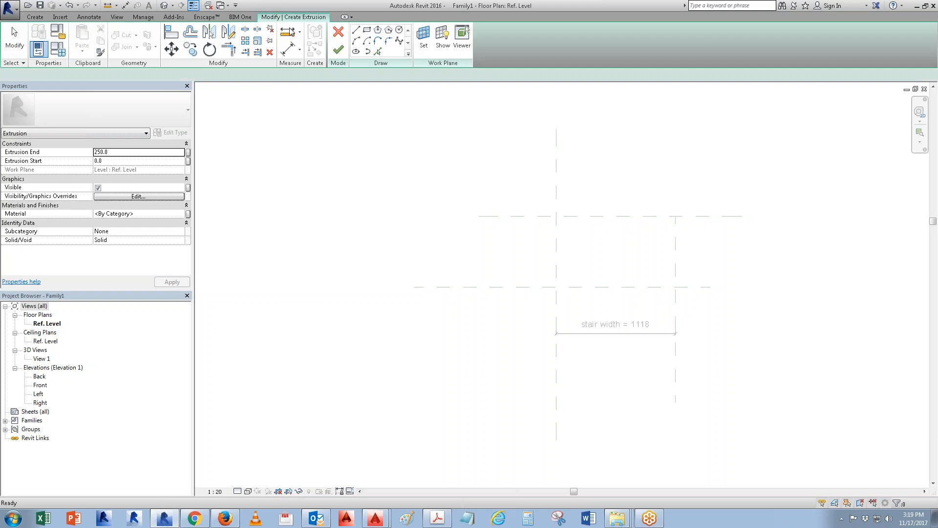
{"action": "left_click", "coordinate": [367, 30]}
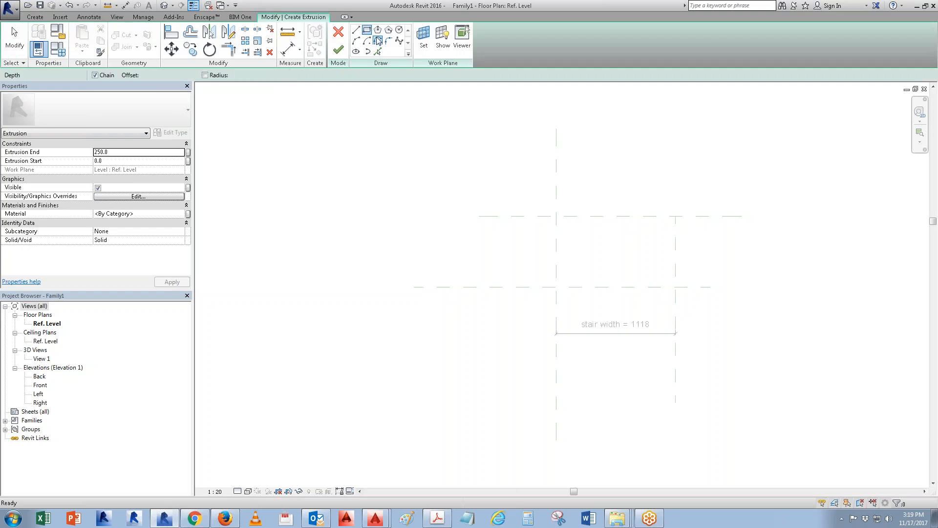
{"action": "left_click", "coordinate": [556, 216]}
{"action": "left_click", "coordinate": [676, 286]}
{"action": "key", "text": "Escape"}
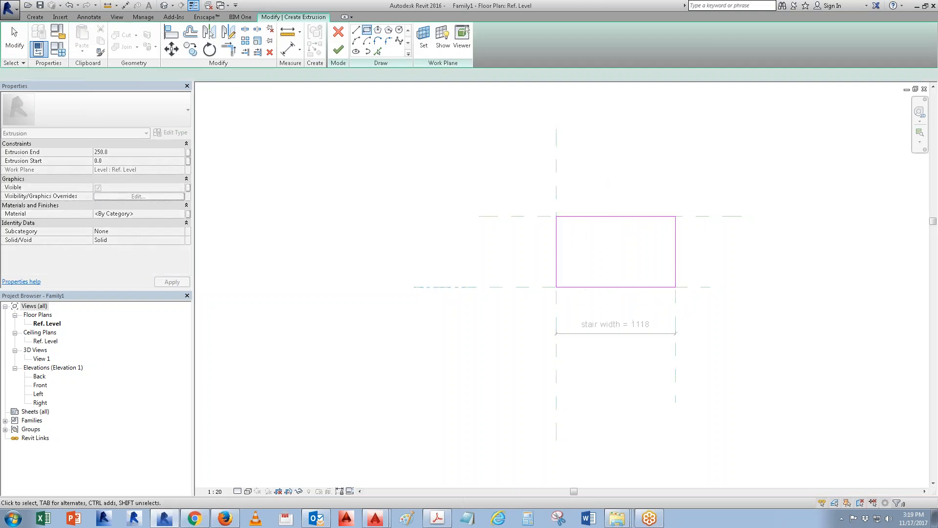
{"action": "left_click", "coordinate": [339, 49]}
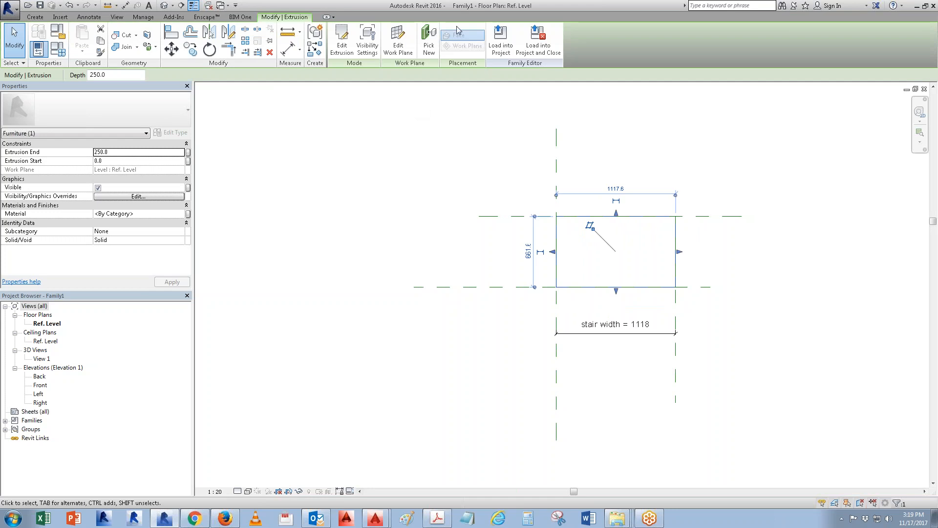
- Load the family into the Aviara II project and place one instance in the open area of the Level 7 floor plan
{"action": "left_click", "coordinate": [501, 40]}
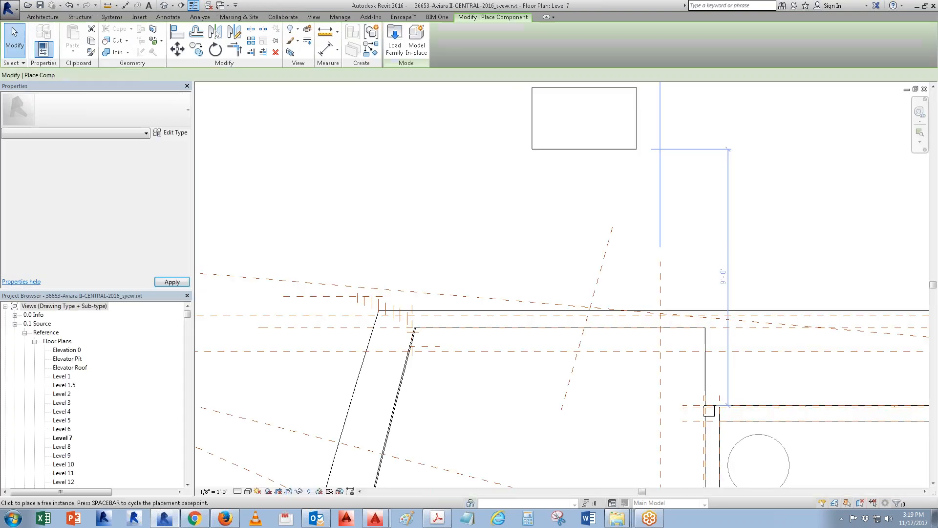
{"action": "left_click", "coordinate": [508, 248]}
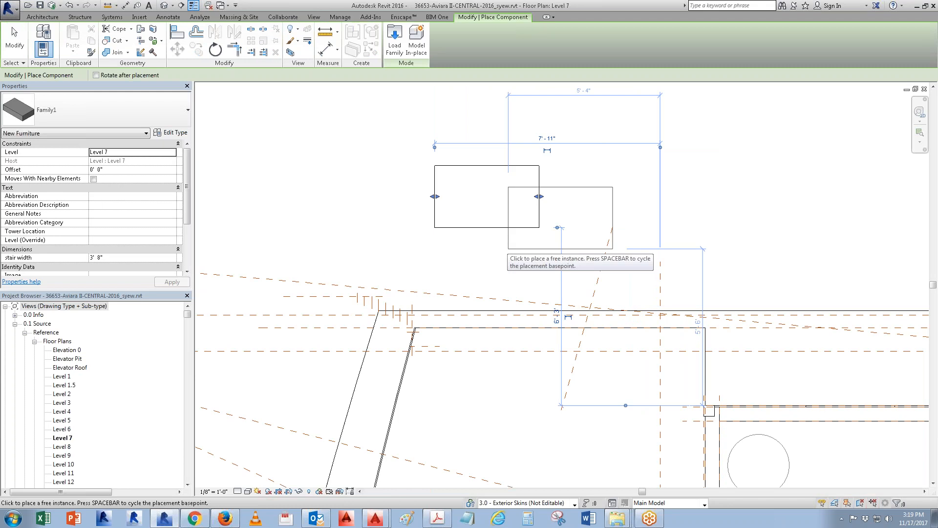
{"action": "key", "text": "Escape"}
{"action": "key", "text": "Escape"}
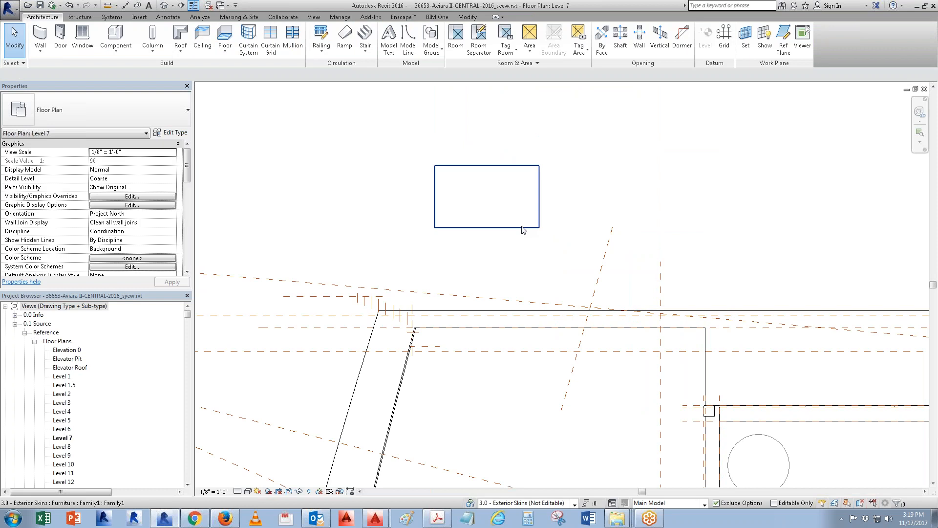
- Associate the placed furniture instance's stair width with a new global parameter named Stair width
{"action": "left_click", "coordinate": [523, 228]}
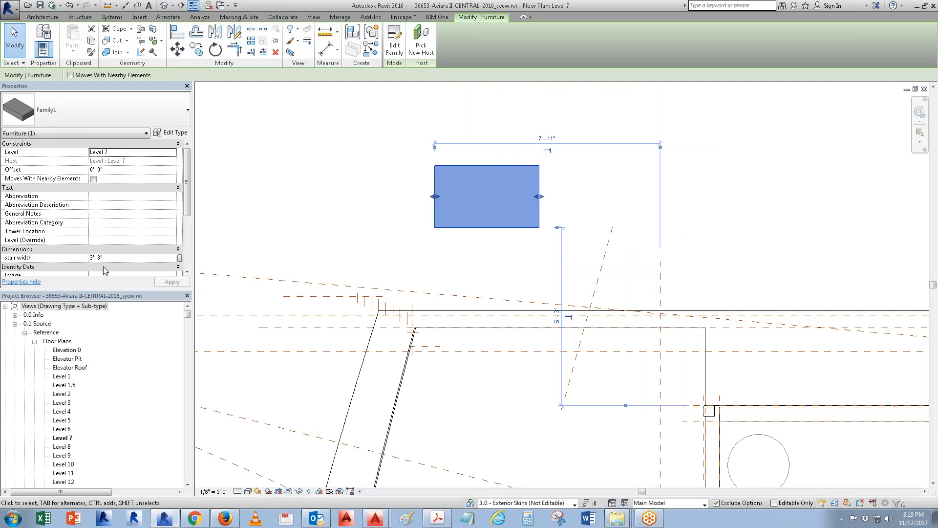
{"action": "left_click", "coordinate": [180, 258]}
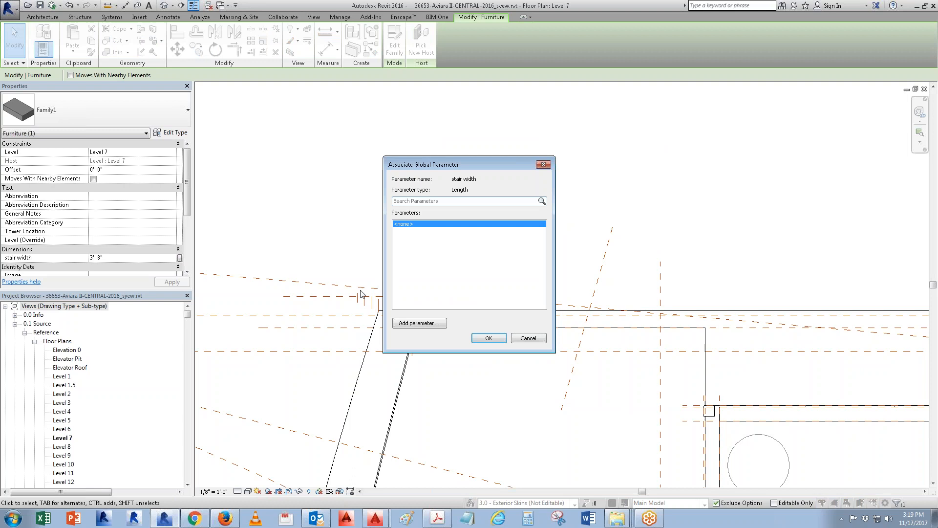
{"action": "left_click", "coordinate": [426, 324]}
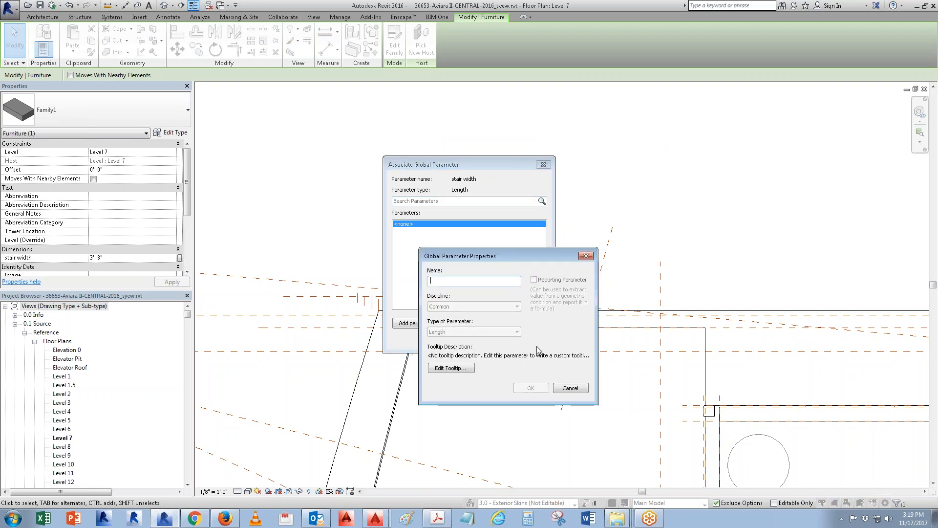
{"action": "type", "text": "Stair width"}
{"action": "left_click", "coordinate": [525, 387]}
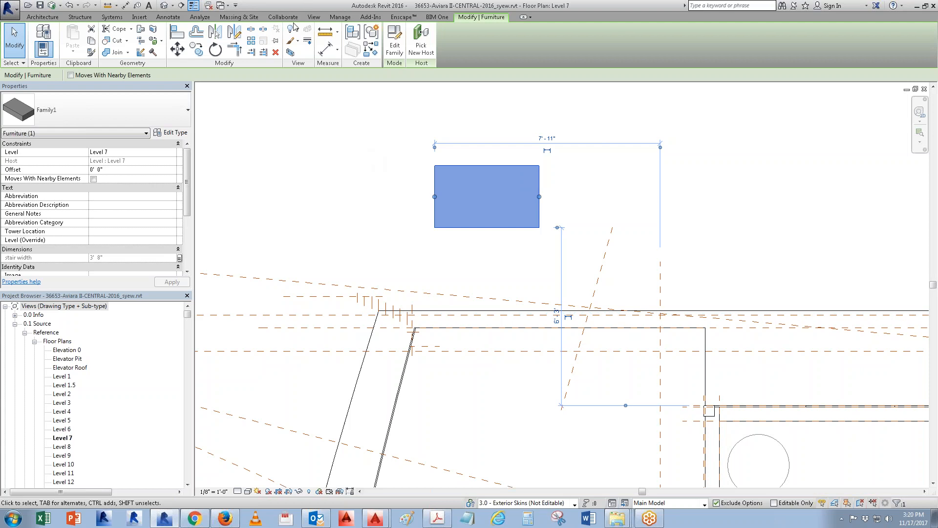
- Set the Stair width global parameter to 1200 mm
{"action": "key", "text": "Escape"}
{"action": "left_click", "coordinate": [340, 17]}
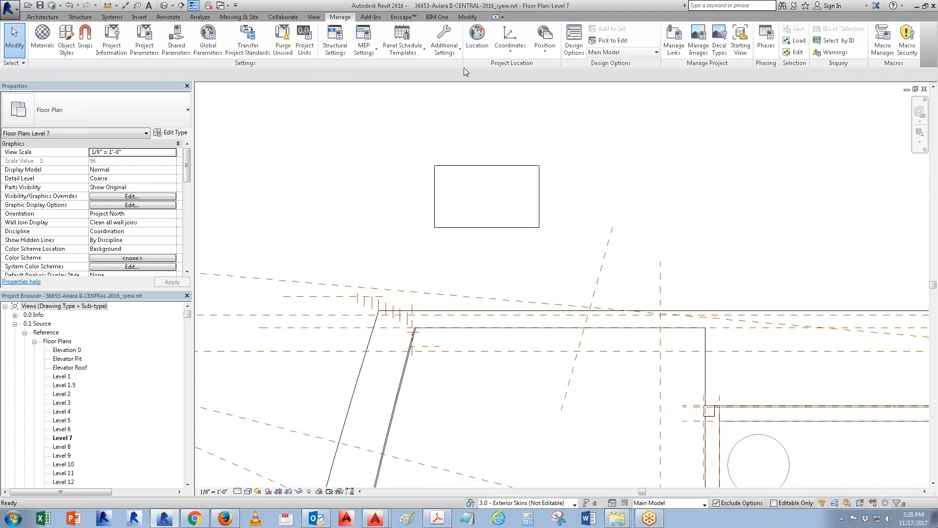
{"action": "left_click", "coordinate": [153, 54]}
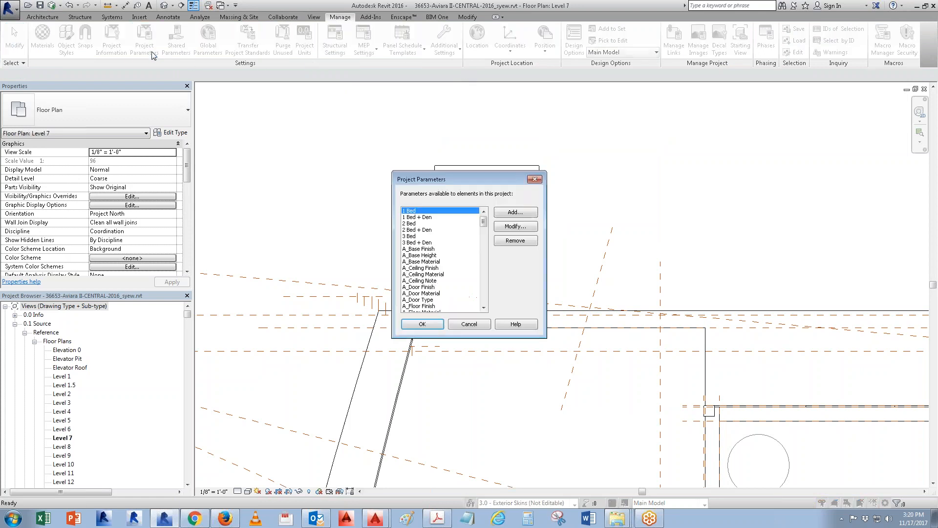
{"action": "left_click", "coordinate": [467, 323]}
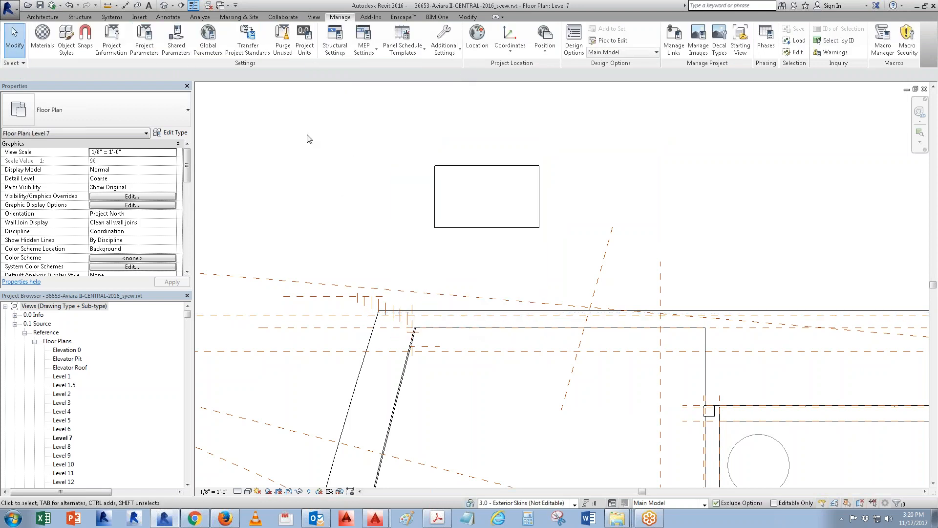
{"action": "left_click", "coordinate": [212, 48]}
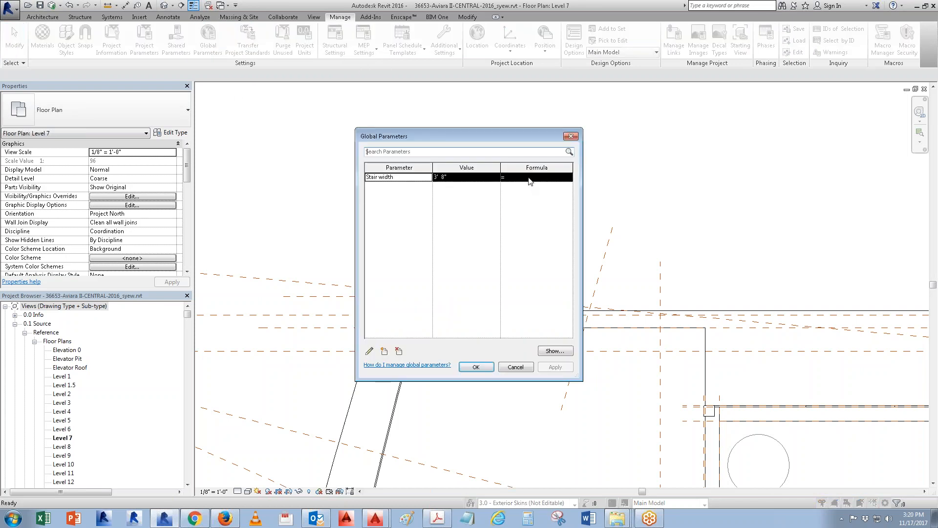
{"action": "left_click", "coordinate": [468, 180]}
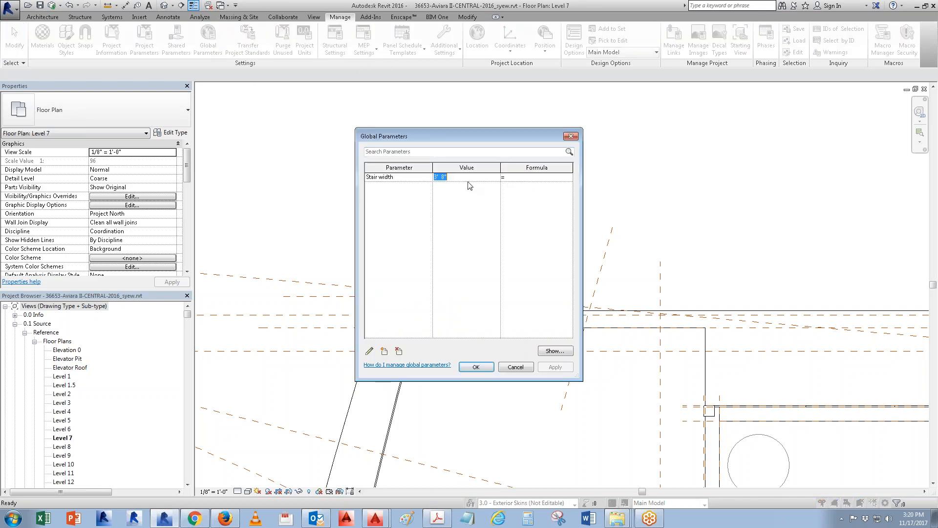
{"action": "type", "text": "1200mm"}
{"action": "key", "text": "Return"}
{"action": "left_click", "coordinate": [490, 367]}
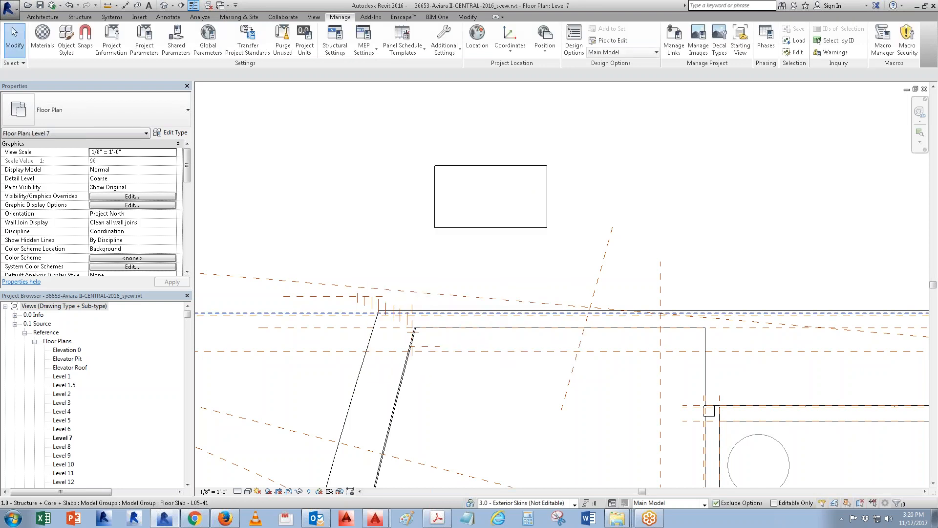
- Examine the furniture instance's and type's properties, then inspect the stair width dimension in its family
{"action": "left_click", "coordinate": [476, 228]}
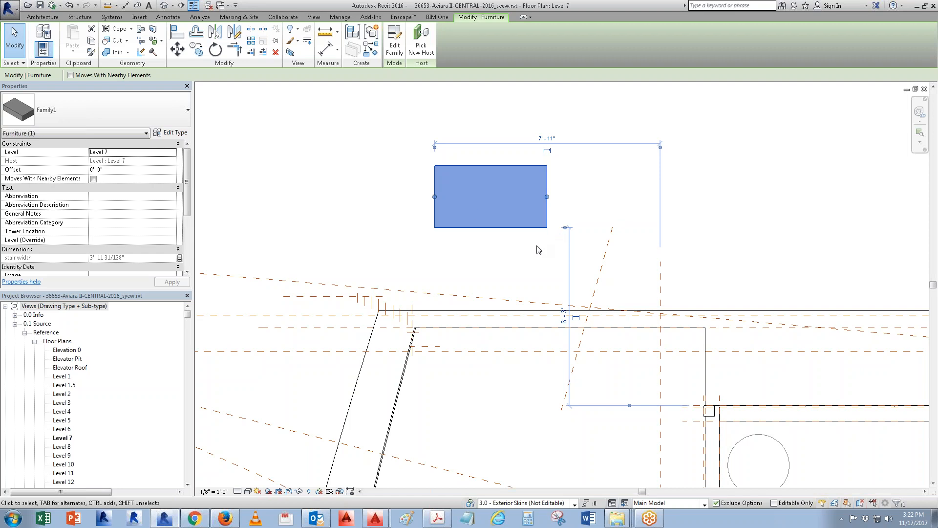
{"action": "key", "text": "Escape"}
{"action": "left_click", "coordinate": [535, 226]}
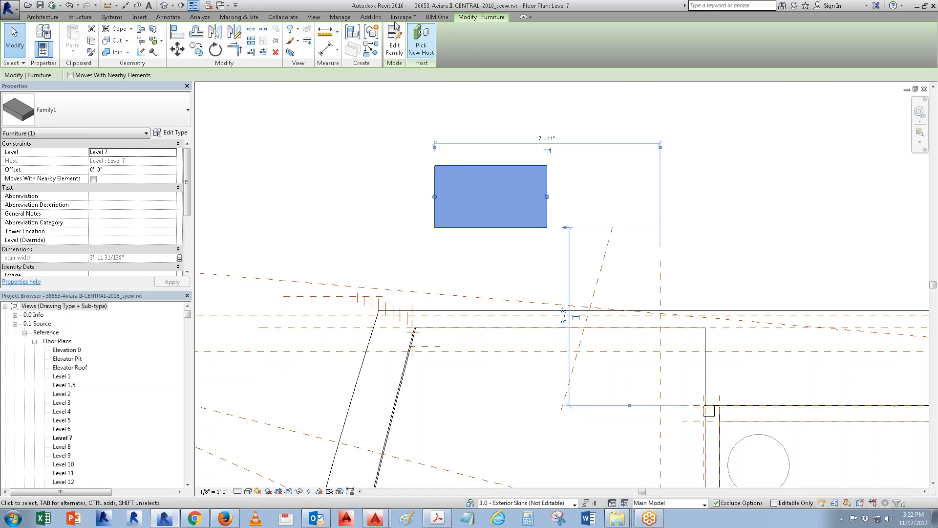
{"action": "left_click", "coordinate": [170, 133]}
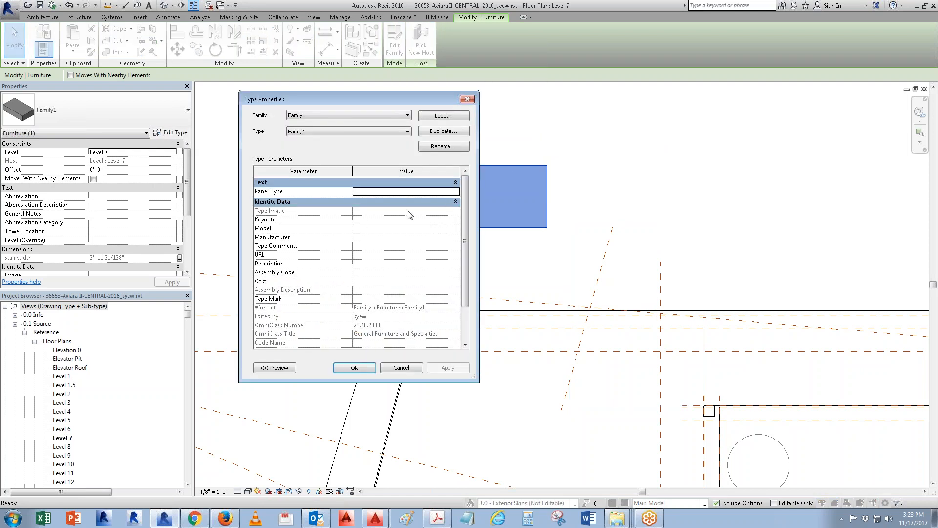
{"action": "left_click", "coordinate": [452, 192]}
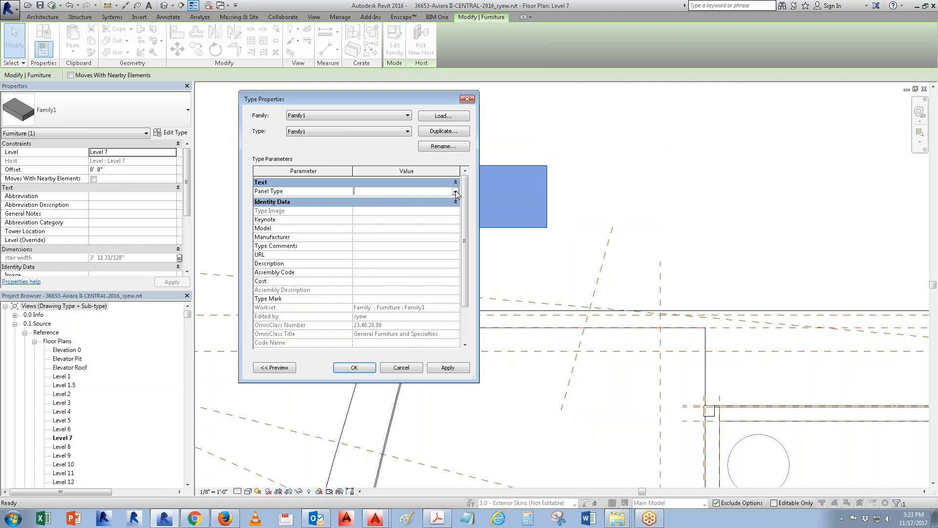
{"action": "left_click", "coordinate": [401, 368]}
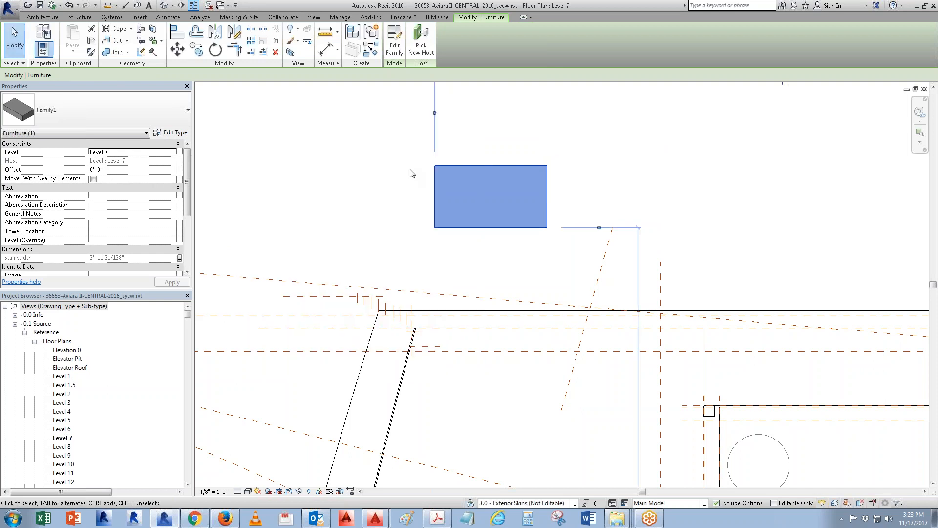
{"action": "left_click", "coordinate": [396, 50]}
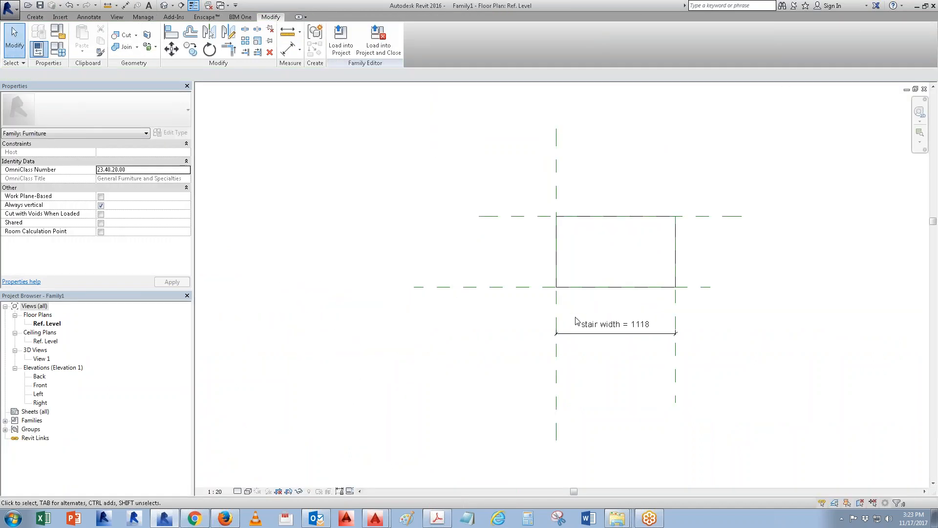
{"action": "left_click", "coordinate": [613, 326]}
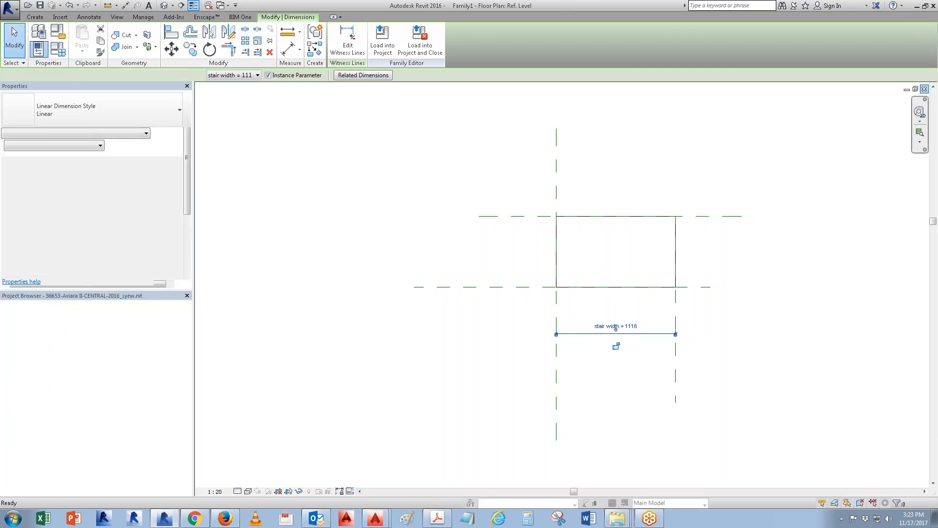
- Delete the placed furniture instance from the Level 7 floor plan in the project
{"action": "left_click", "coordinate": [504, 228]}
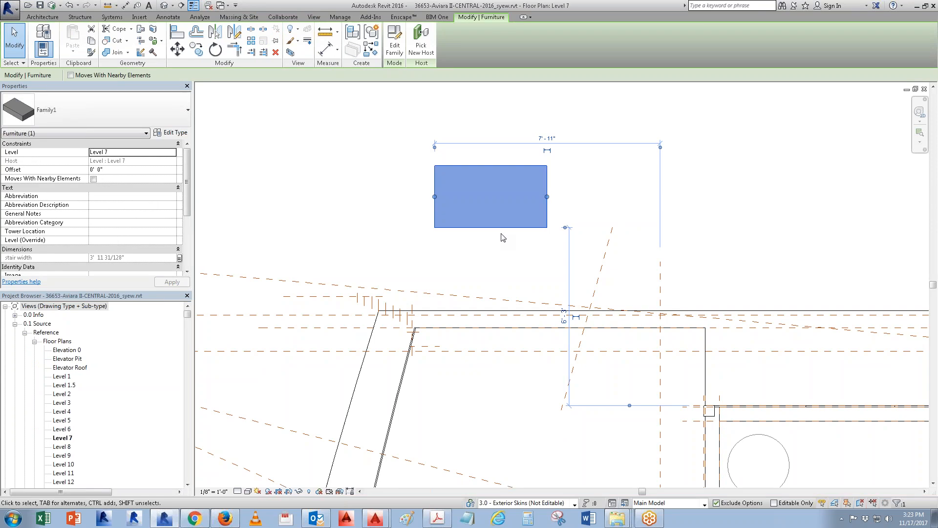
{"action": "key", "text": "Delete"}
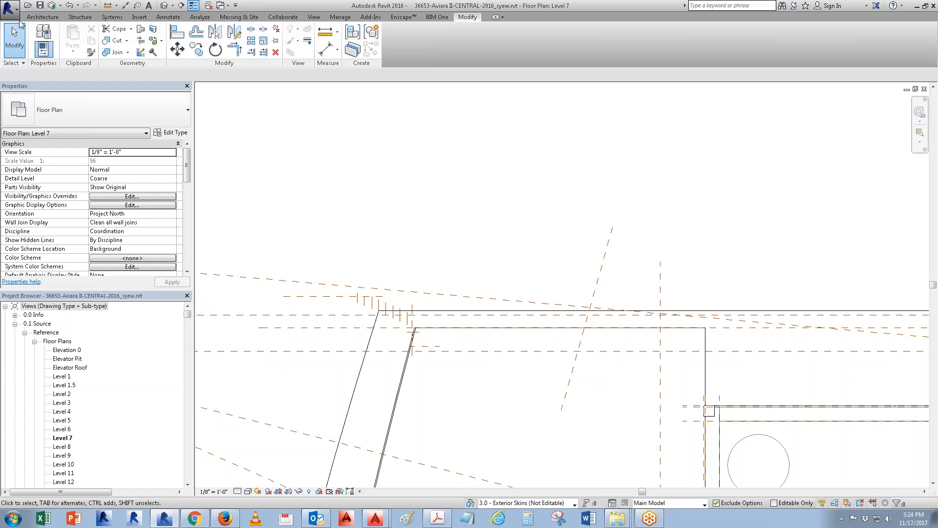
- Start a cast-in-place stair from Level 7 to Level 8 and draw a straight horizontal run 14'-8" long and 3'-8" wide
{"action": "left_click", "coordinate": [42, 17]}
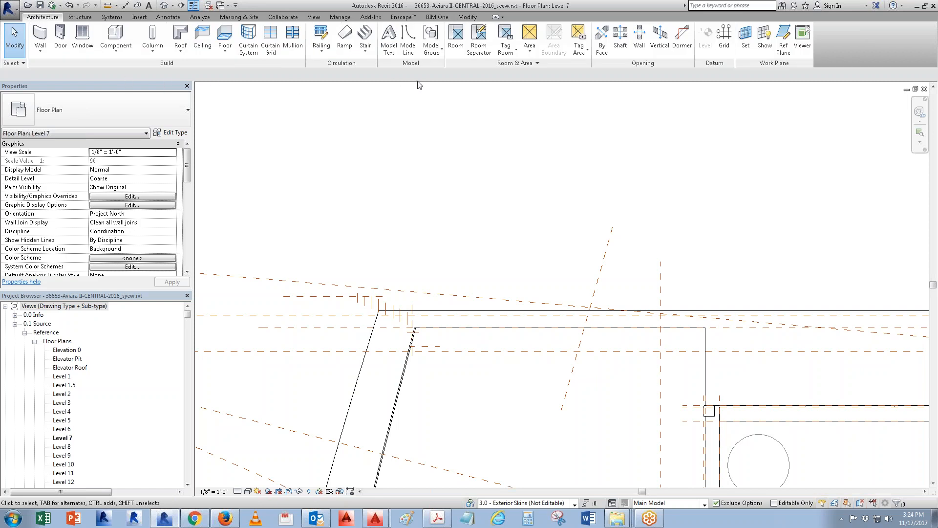
{"action": "left_click", "coordinate": [365, 36]}
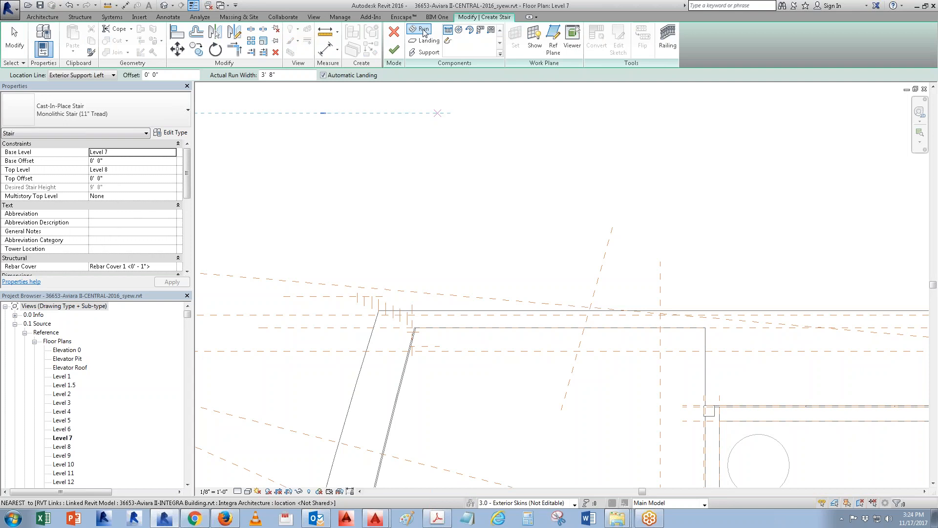
{"action": "left_click", "coordinate": [371, 205]}
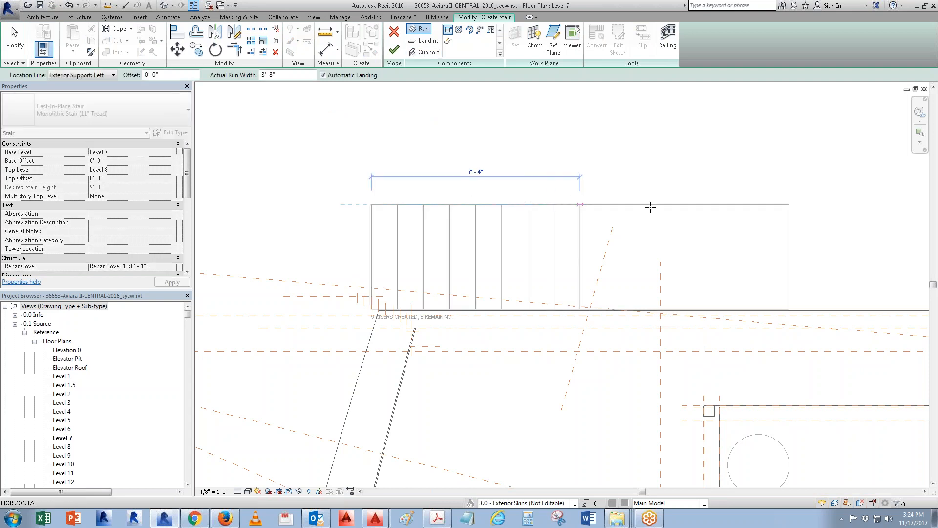
{"action": "key", "text": "Escape"}
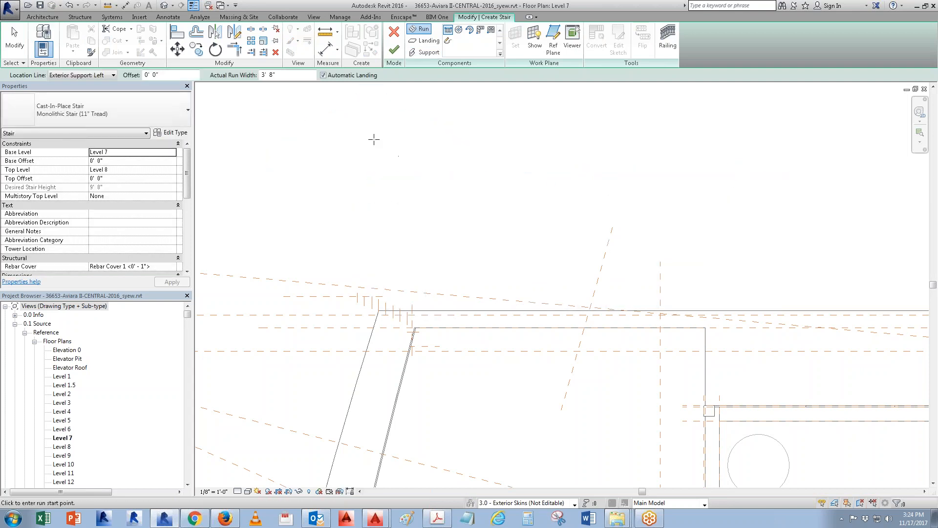
{"action": "left_click", "coordinate": [372, 136]}
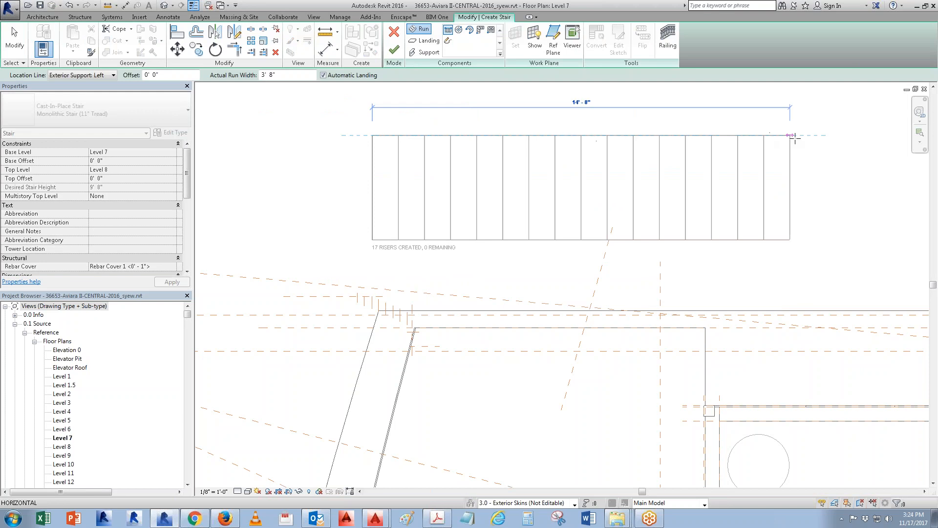
{"action": "left_click", "coordinate": [803, 163]}
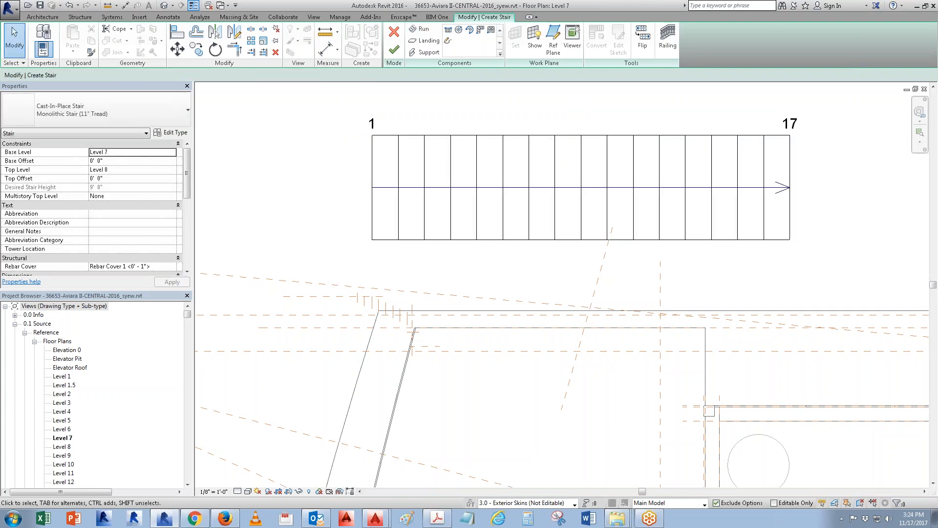
- Examine the stair run's instance and type properties for a way to link the Actual Run Width to a parameter
{"action": "left_click", "coordinate": [595, 141]}
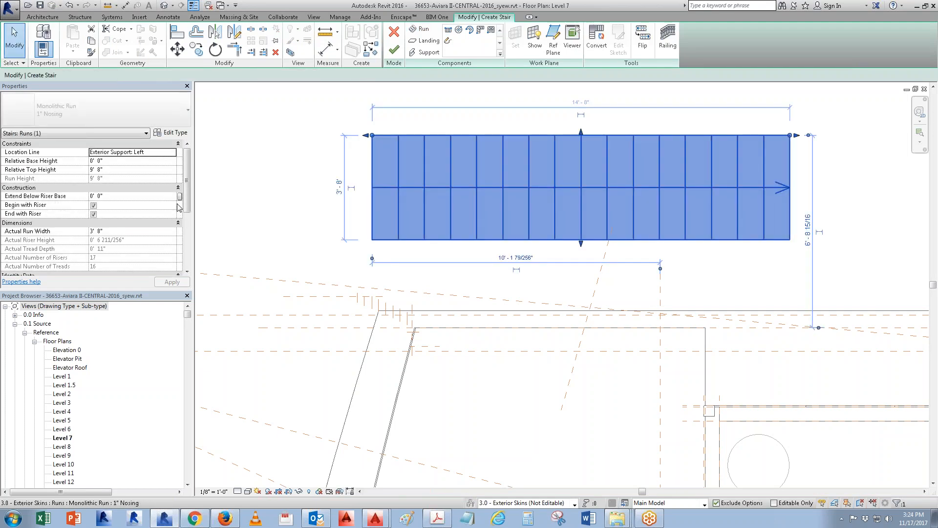
{"action": "left_click_drag", "start_coordinate": [188, 204], "coordinate": [182, 225]}
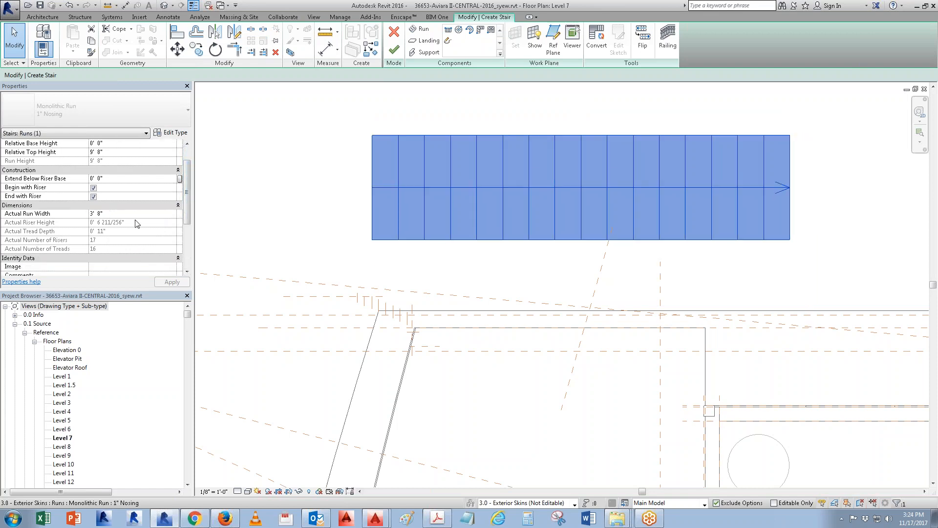
{"action": "left_click", "coordinate": [173, 215]}
{"action": "left_click", "coordinate": [170, 133]}
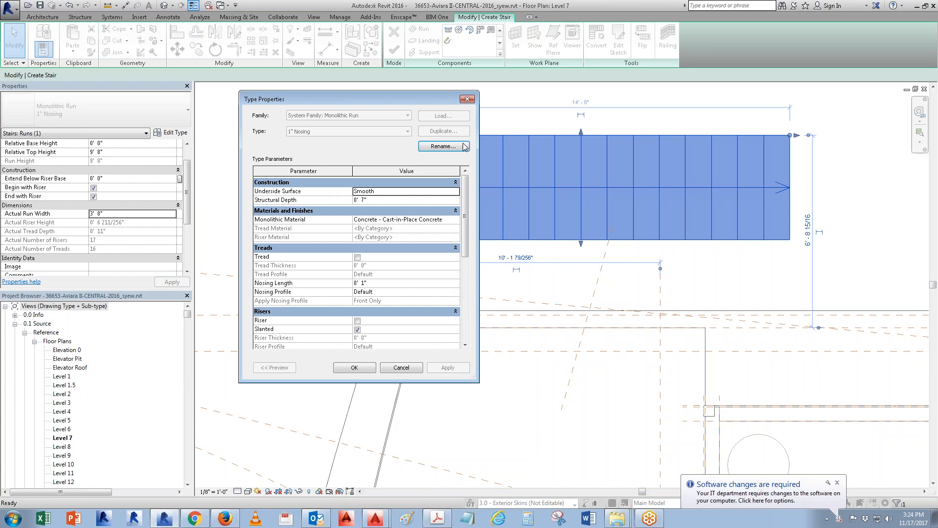
{"action": "mouse_move", "coordinate": [460, 204]}
{"action": "left_mouse_down"}
{"action": "mouse_move", "coordinate": [460, 294]}
{"action": "mouse_move", "coordinate": [470, 195]}
{"action": "left_mouse_up"}
{"action": "left_click", "coordinate": [399, 368]}
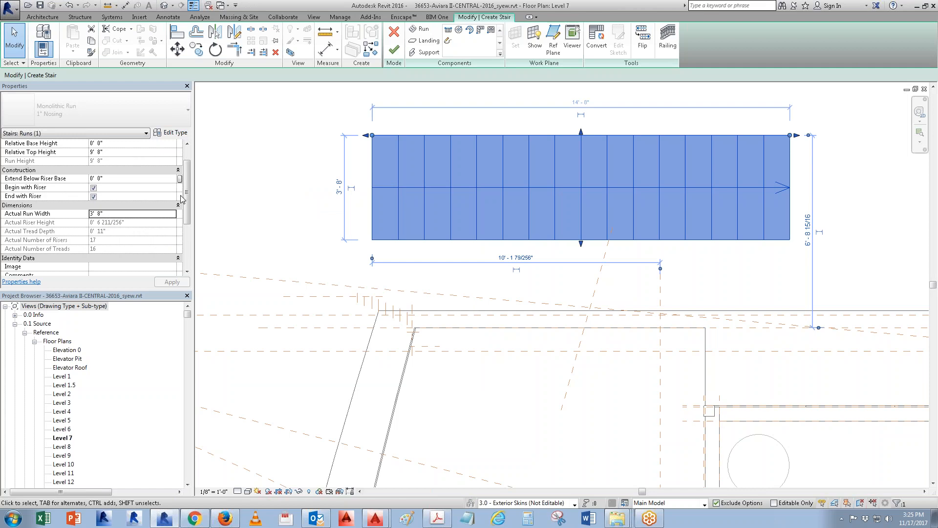
{"action": "scroll", "coordinate": [180, 242], "scroll_direction": "down", "scroll_amount": 3}
{"action": "scroll", "coordinate": [180, 242], "scroll_direction": "up", "scroll_amount": 3}
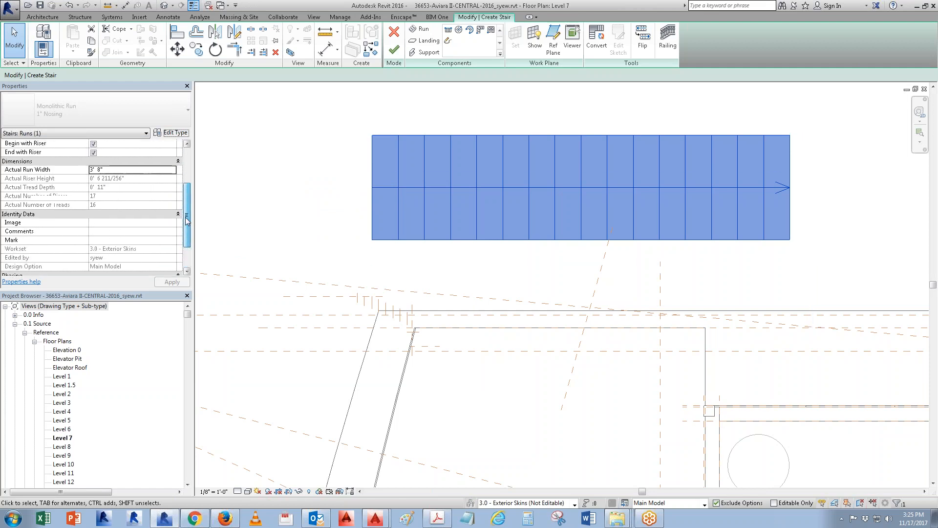
{"action": "left_click", "coordinate": [397, 255]}
{"action": "left_click", "coordinate": [383, 242]}
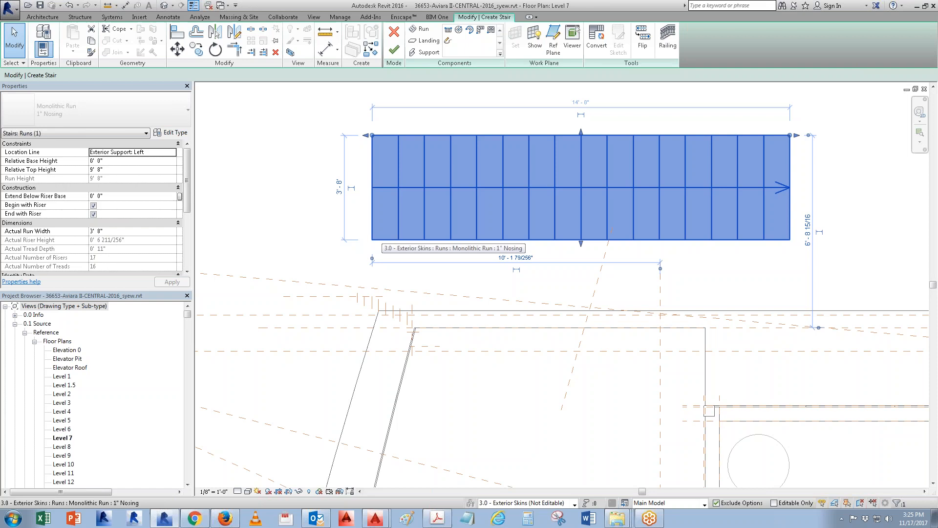
- Create a new project and open its 01-Level_Plan floor plan from the 1.0 Sheet Views group
{"action": "left_click", "coordinate": [9, 8]}
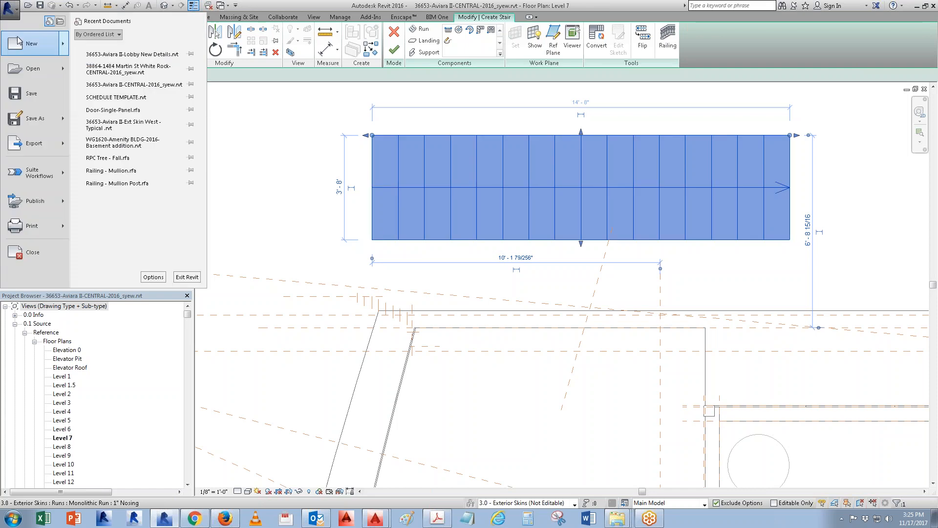
{"action": "mouse_move", "coordinate": [17, 37]}
{"action": "left_click", "coordinate": [115, 50]}
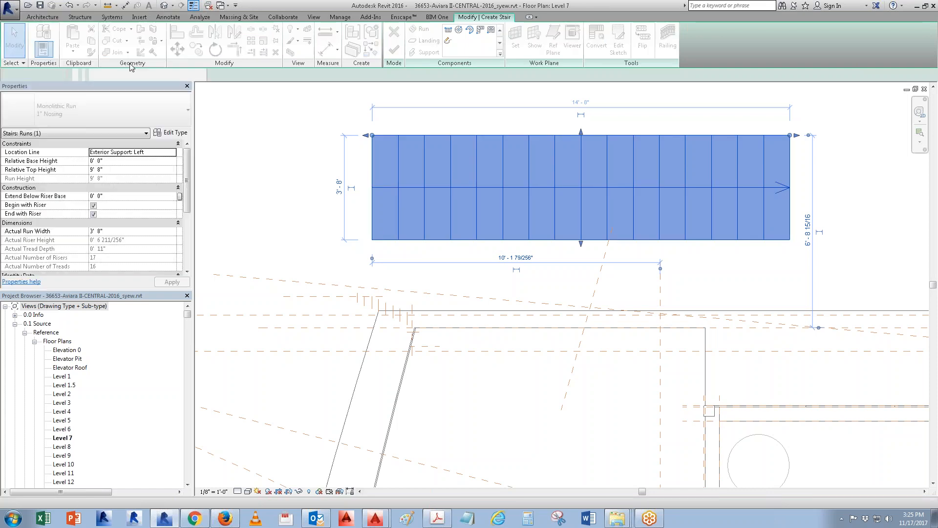
{"action": "left_click", "coordinate": [439, 294]}
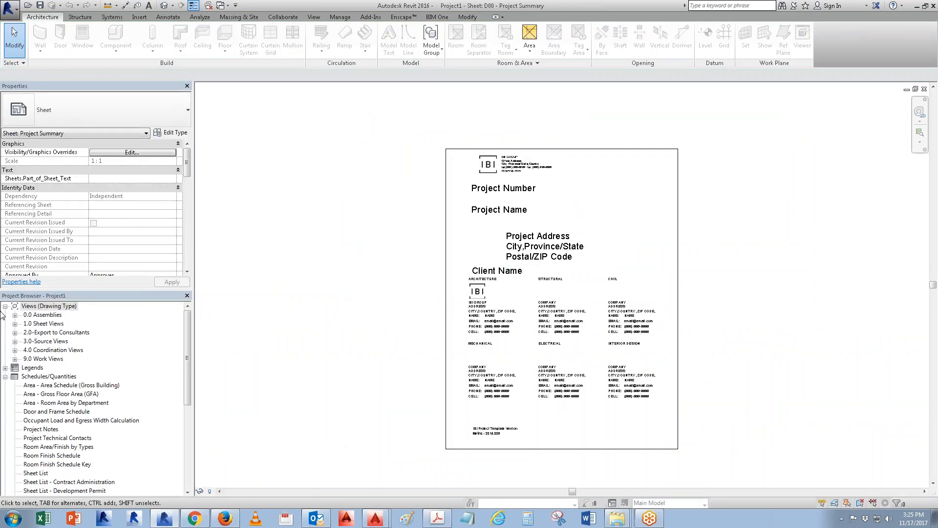
{"action": "left_click", "coordinate": [65, 308]}
{"action": "double_click", "coordinate": [51, 324]}
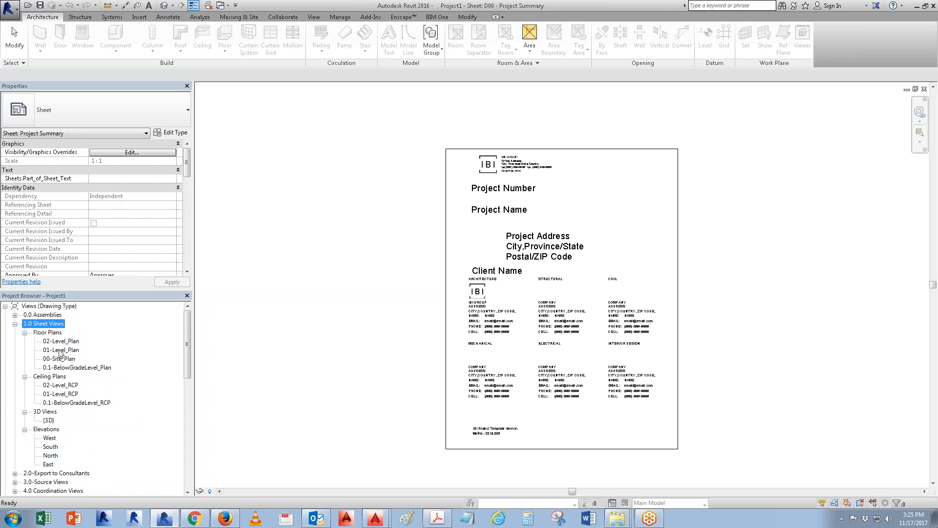
{"action": "double_click", "coordinate": [61, 350]}
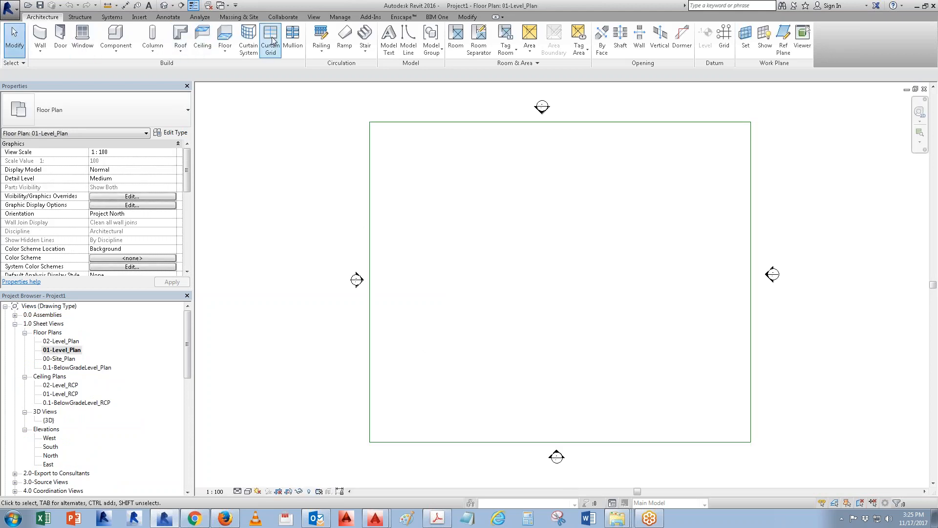
- Draw a straight horizontal precast stair run from 01-Level_Plan to 02-Level_Plan, 4200 mm long and 1000 mm wide with 15 risers
{"action": "left_click", "coordinate": [359, 38]}
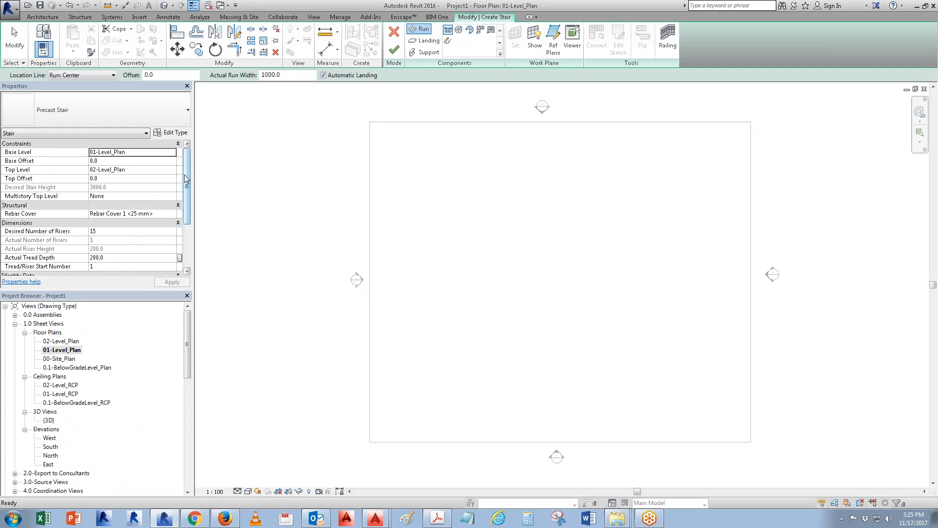
{"action": "scroll", "coordinate": [188, 171], "scroll_direction": "down", "scroll_amount": 3}
{"action": "scroll", "coordinate": [187, 171], "scroll_direction": "down", "scroll_amount": 3}
{"action": "left_click", "coordinate": [514, 265]}
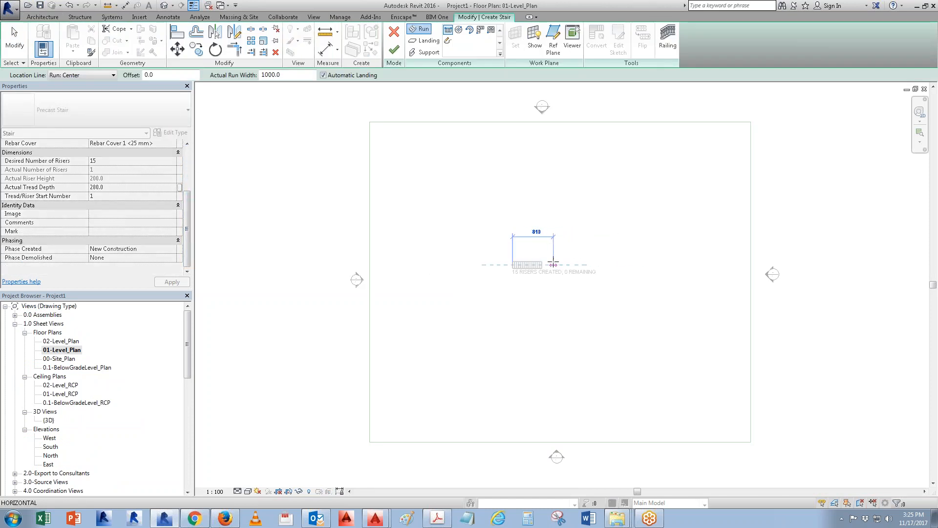
{"action": "left_click", "coordinate": [545, 265]}
{"action": "scroll", "coordinate": [542, 269], "scroll_direction": "up", "scroll_amount": 5}
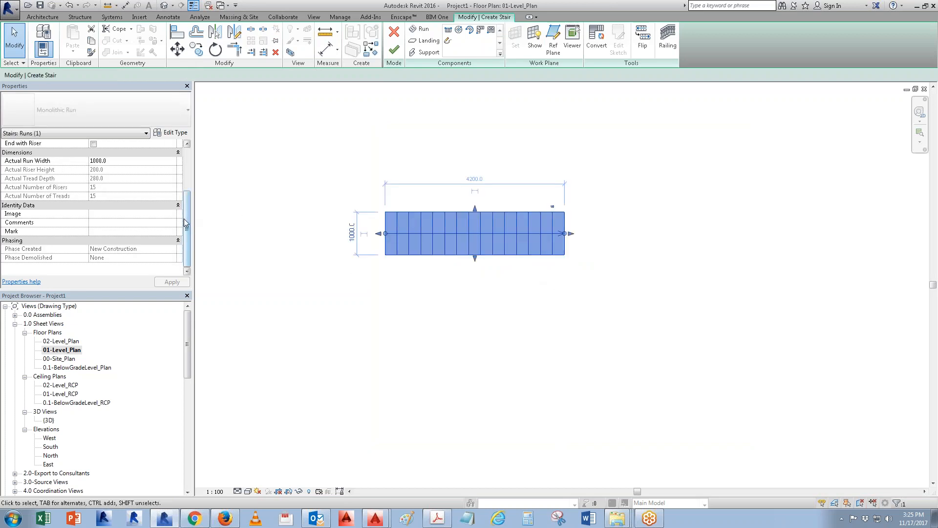
{"action": "scroll", "coordinate": [188, 206], "scroll_direction": "up", "scroll_amount": 2}
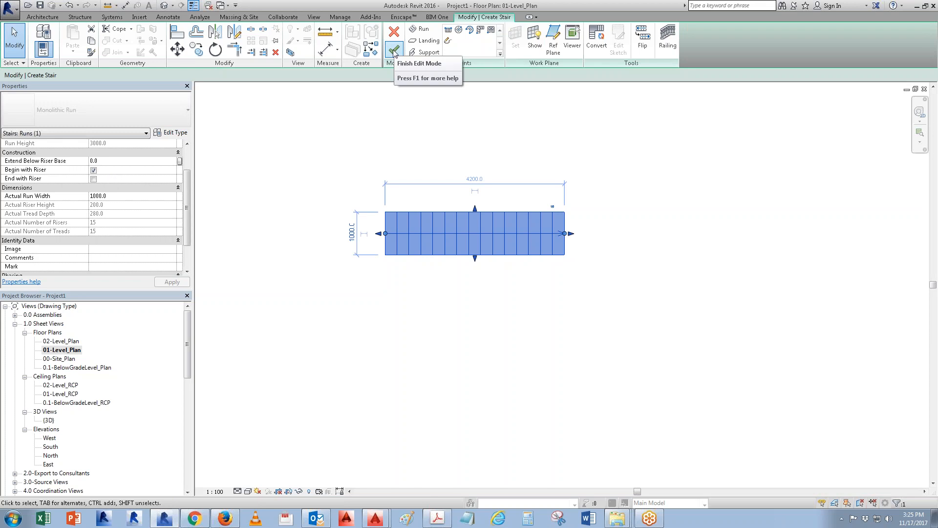
- Make the run end with a riser, shorten it to 3920 mm, and finish the stair
{"action": "left_click", "coordinate": [94, 179]}
{"action": "left_click_drag", "start_coordinate": [565, 234], "coordinate": [553, 233]}
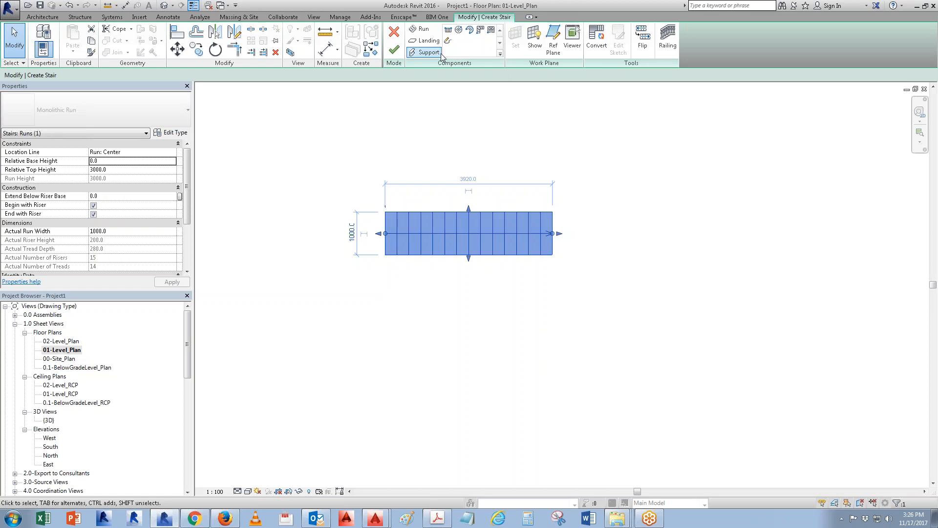
{"action": "left_click", "coordinate": [394, 49]}
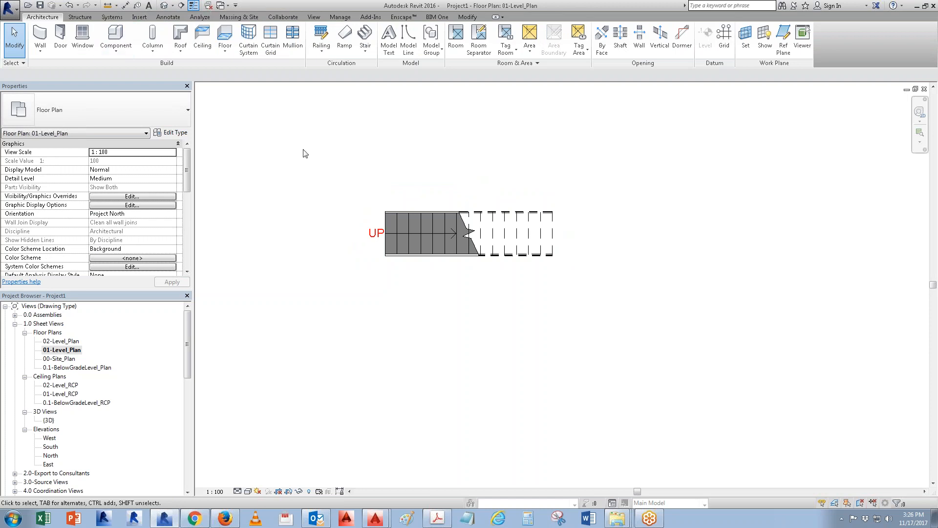
- In the 02-Level_Plan floor plan, create a rectangular floor starting at the lower corner of the stair's upper end
{"action": "left_click", "coordinate": [64, 359]}
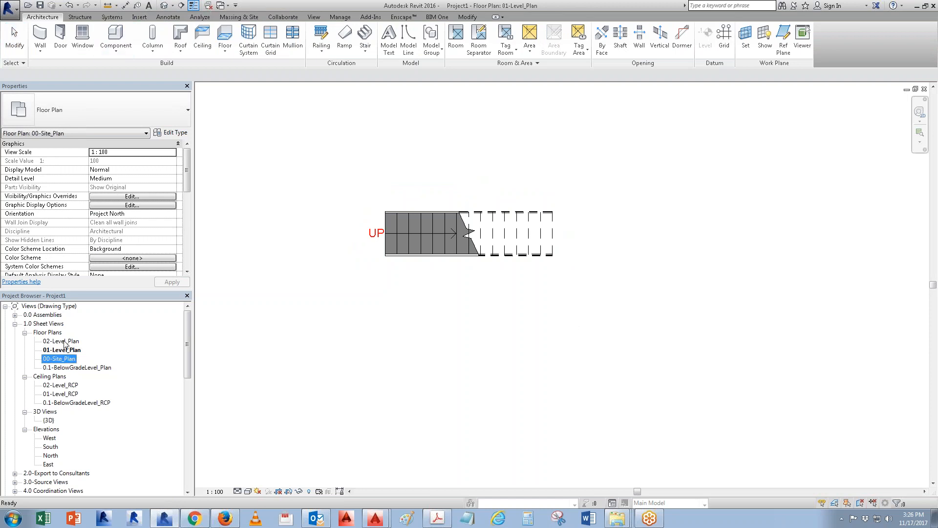
{"action": "left_click", "coordinate": [65, 343]}
{"action": "double_click", "coordinate": [65, 342]}
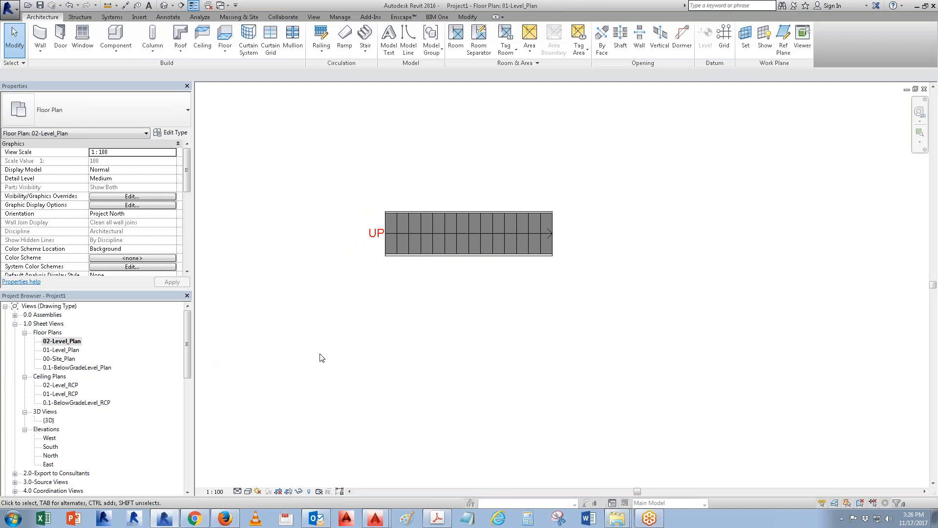
{"action": "left_click", "coordinate": [225, 34]}
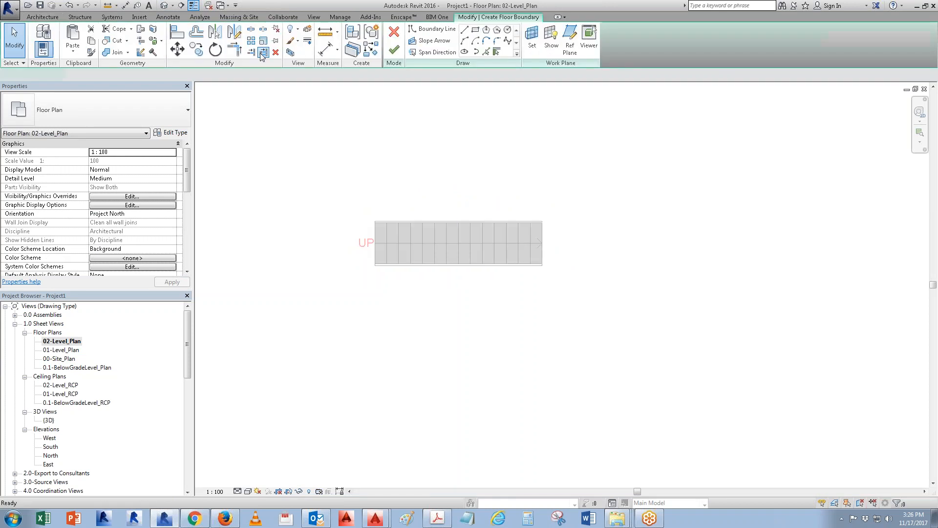
{"action": "left_click", "coordinate": [475, 30]}
{"action": "left_click", "coordinate": [542, 266]}
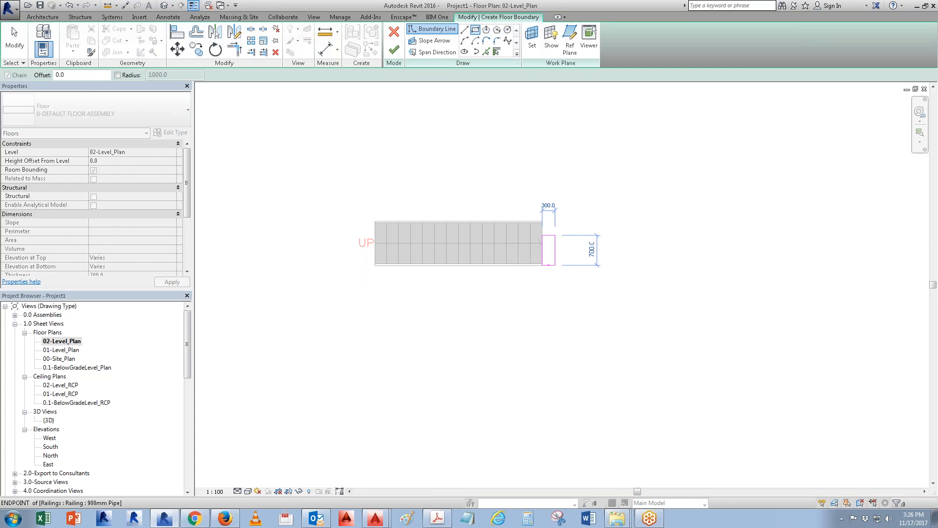
{"action": "left_click", "coordinate": [632, 145]}
{"action": "left_click", "coordinate": [394, 49]}
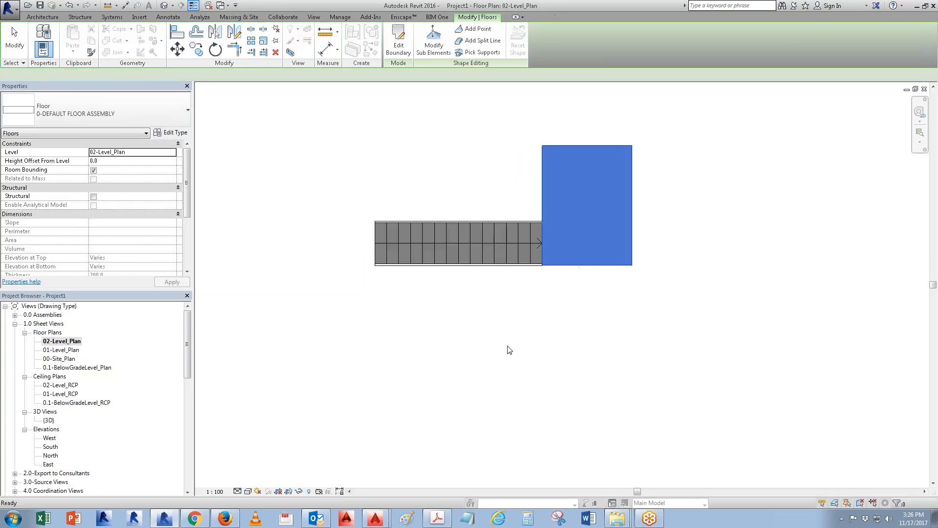
{"action": "left_click", "coordinate": [496, 315]}
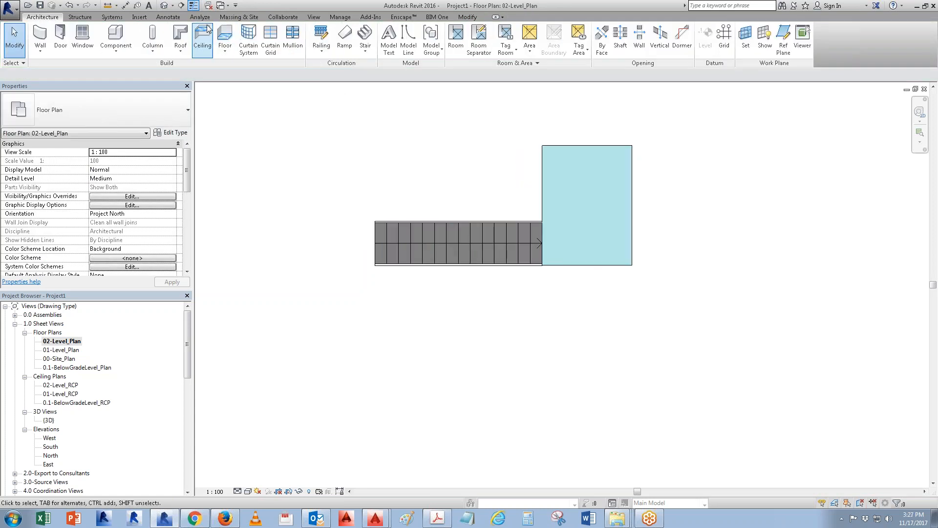
- Cut a horizontal building section lengthwise through the stair and floor, looking toward the upper side of the plan, and open its view
{"action": "left_click", "coordinate": [181, 5]}
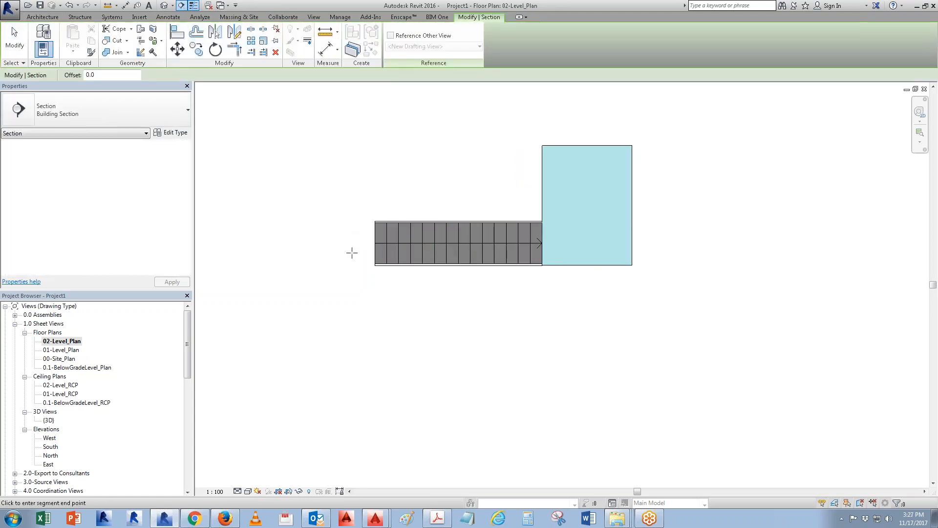
{"action": "left_click", "coordinate": [352, 252]}
{"action": "left_click", "coordinate": [685, 252]}
{"action": "right_click", "coordinate": [653, 251]}
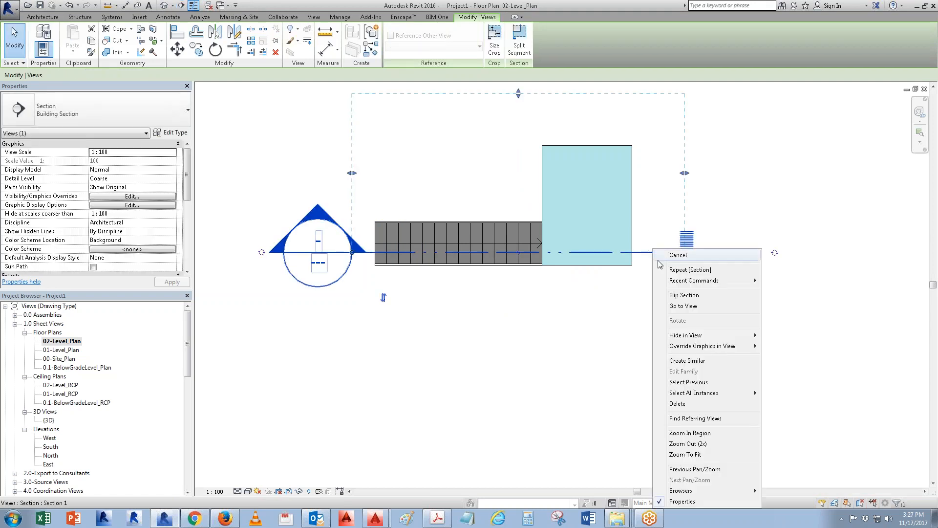
{"action": "left_click", "coordinate": [682, 306]}
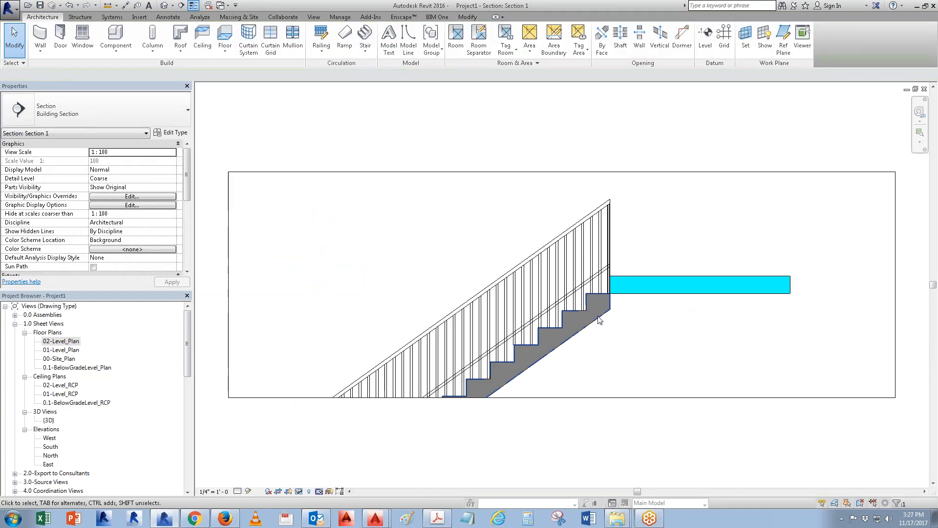
- Extend the section's crop region downward to include the full stair and examine the joint between stair and floor
{"action": "scroll", "coordinate": [585, 250], "scroll_direction": "down", "scroll_amount": 5}
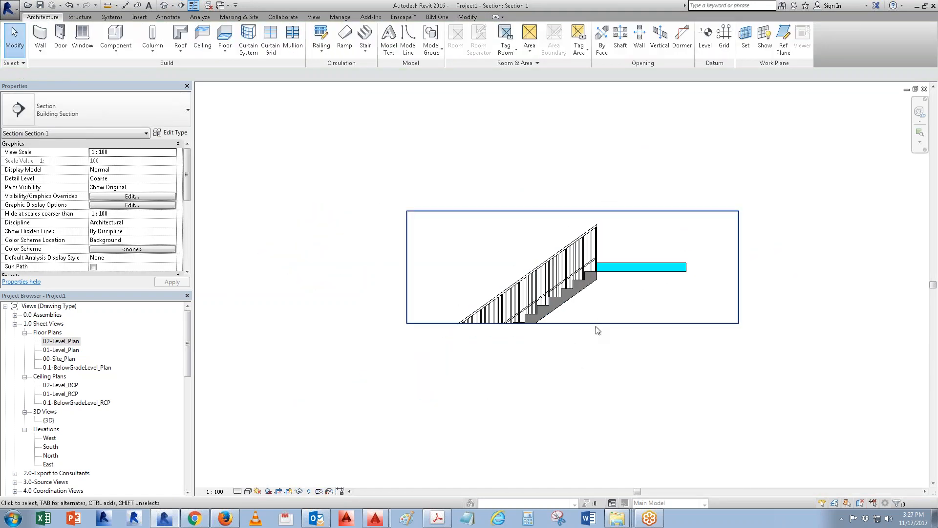
{"action": "left_click", "coordinate": [596, 323]}
{"action": "left_click_drag", "start_coordinate": [572, 323], "coordinate": [573, 452]}
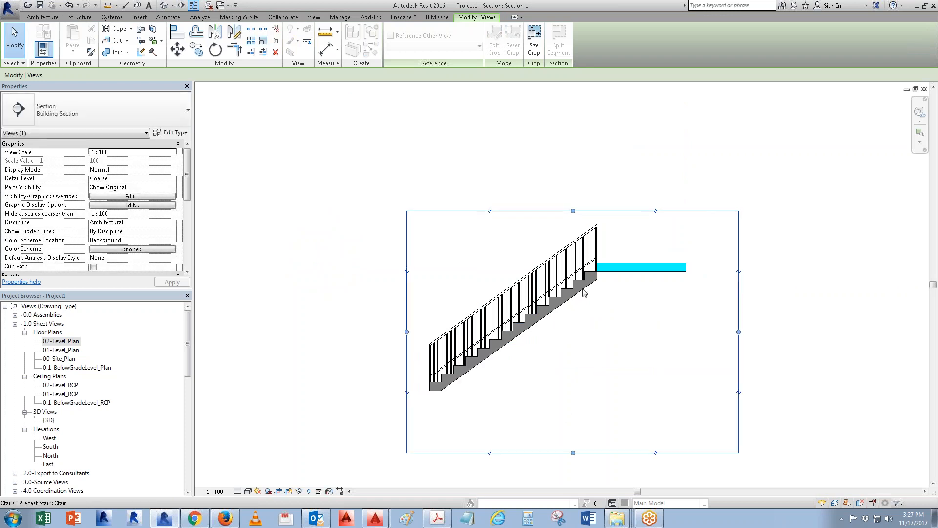
{"action": "scroll", "coordinate": [599, 275], "scroll_direction": "up", "scroll_amount": 5}
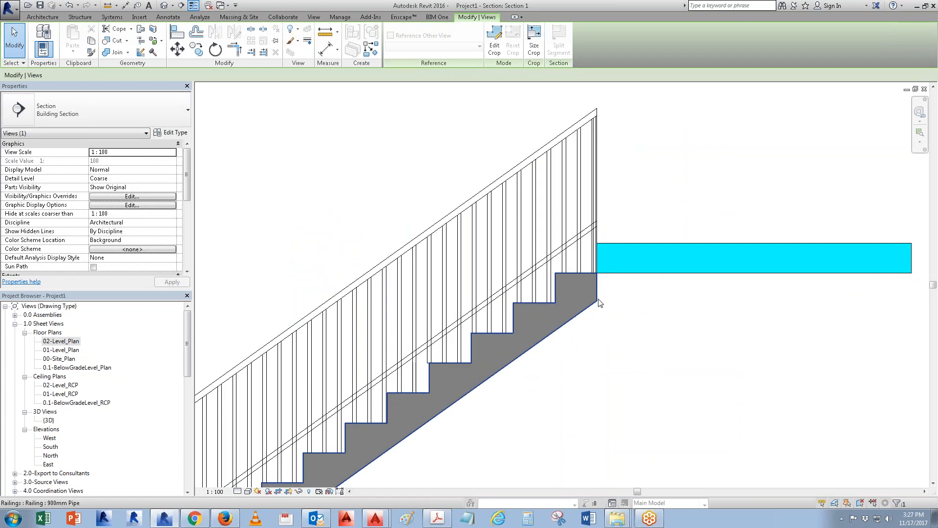
- Copy the stair about 1700 mm straight up in the 02-Level_Plan floor plan, beside the original and against the floor
{"action": "left_click", "coordinate": [599, 303]}
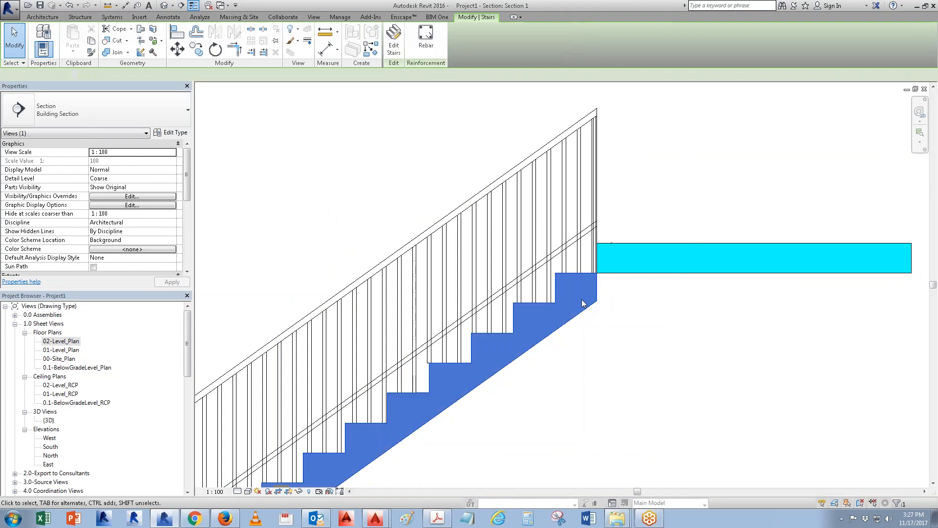
{"action": "double_click", "coordinate": [63, 340]}
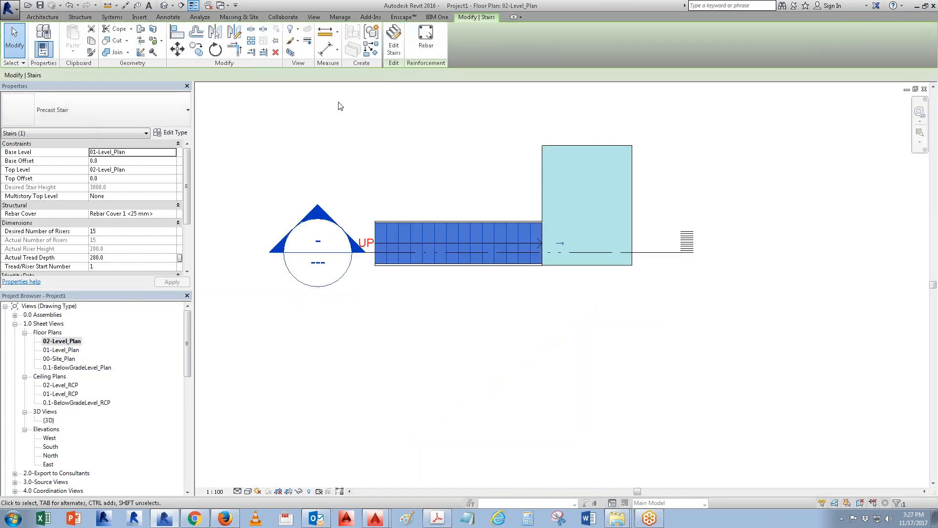
{"action": "left_click", "coordinate": [196, 49]}
{"action": "left_click", "coordinate": [452, 244]}
{"action": "left_click", "coordinate": [452, 170]}
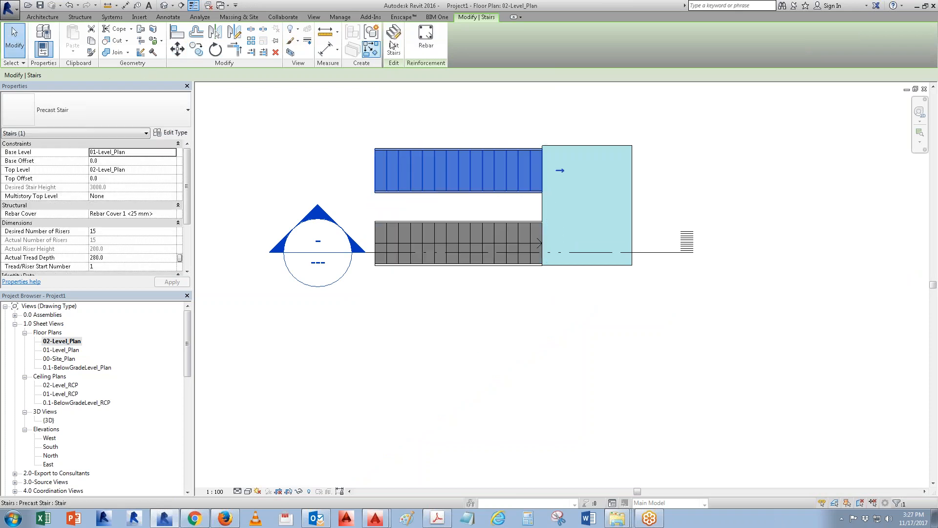
- Edit the copied stair so its run does not end with a riser, lengthen the run to 4200 mm, and finish
{"action": "left_click", "coordinate": [397, 42]}
{"action": "left_click", "coordinate": [538, 161]}
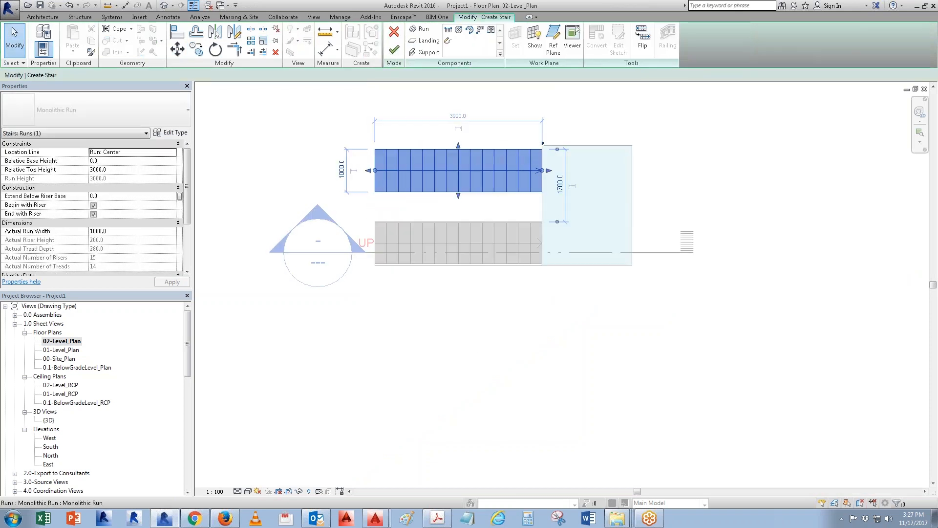
{"action": "left_click", "coordinate": [94, 214]}
{"action": "left_click_drag", "start_coordinate": [544, 171], "coordinate": [560, 171]}
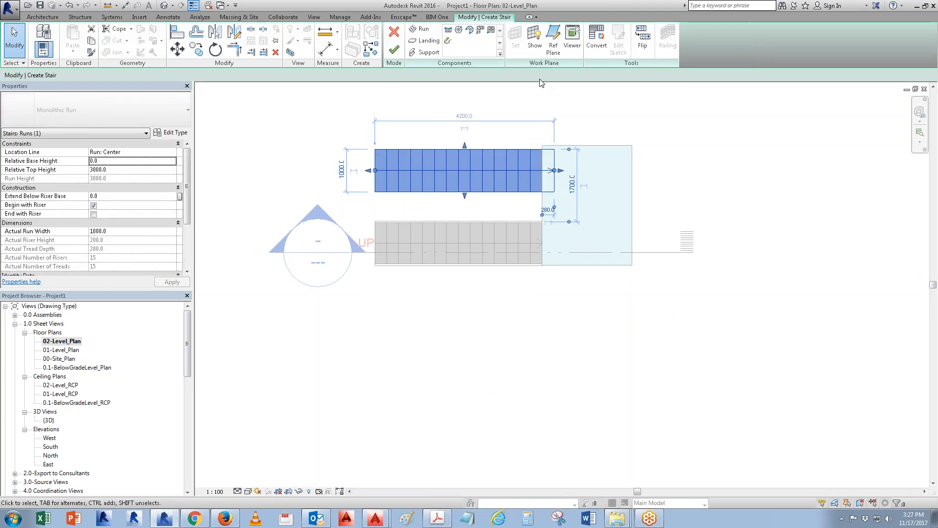
{"action": "left_click", "coordinate": [394, 49]}
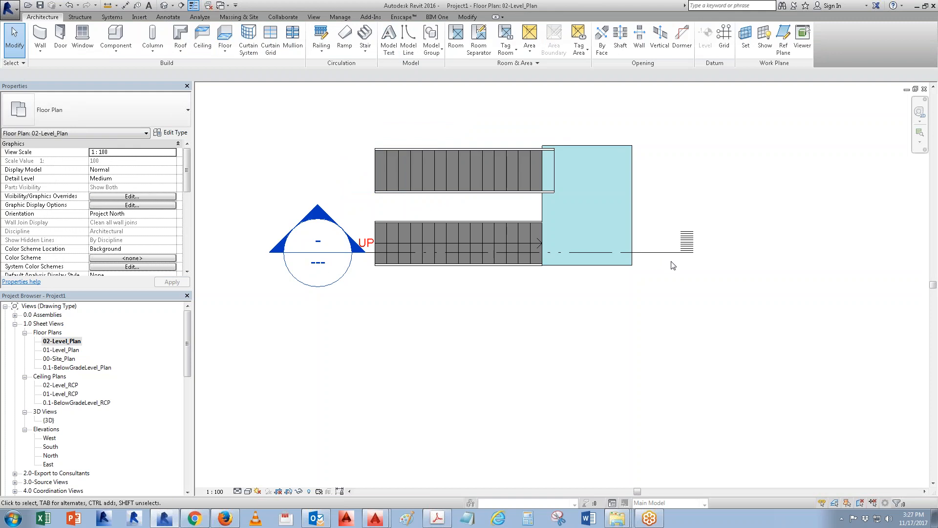
- Copy the building section about 1900 mm upward so it cuts the upper stair and floor, and open the copy's view
{"action": "left_click", "coordinate": [670, 253]}
{"action": "left_click", "coordinate": [201, 48]}
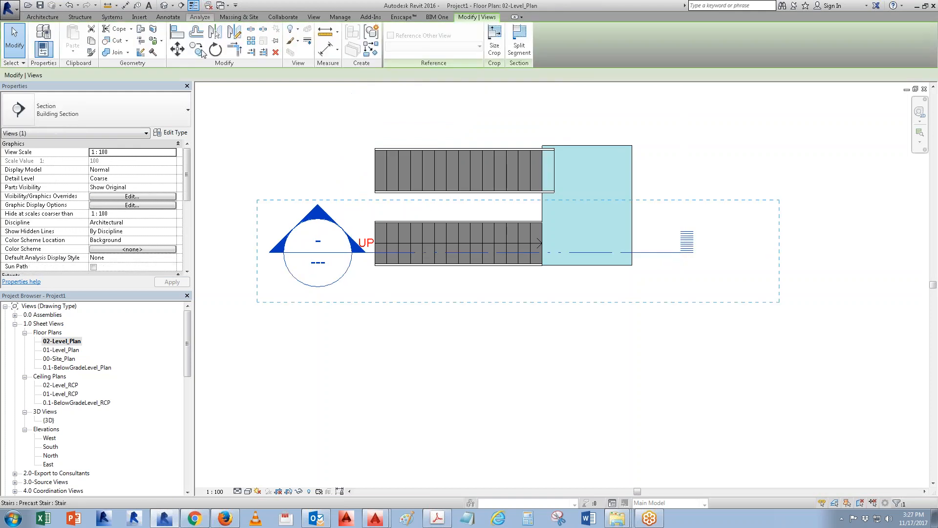
{"action": "left_click", "coordinate": [547, 239]}
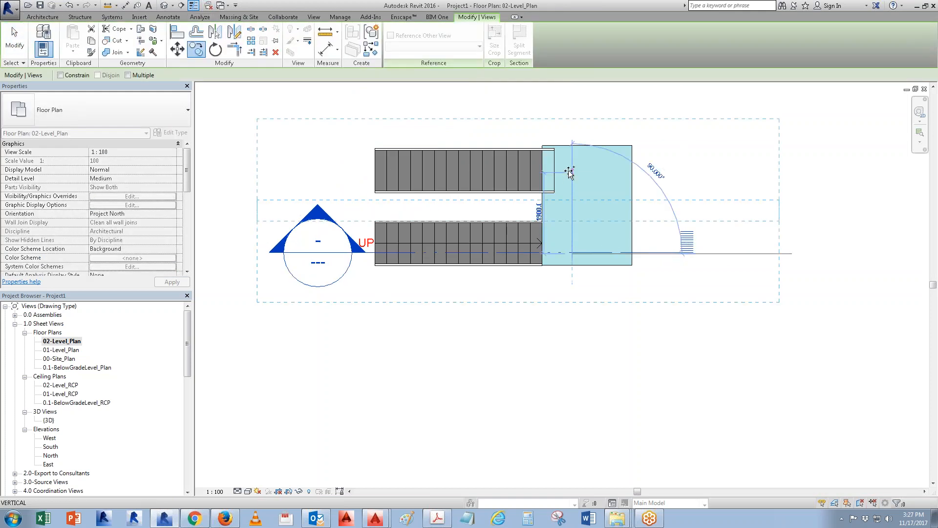
{"action": "left_click", "coordinate": [569, 171]}
{"action": "right_click", "coordinate": [570, 171]}
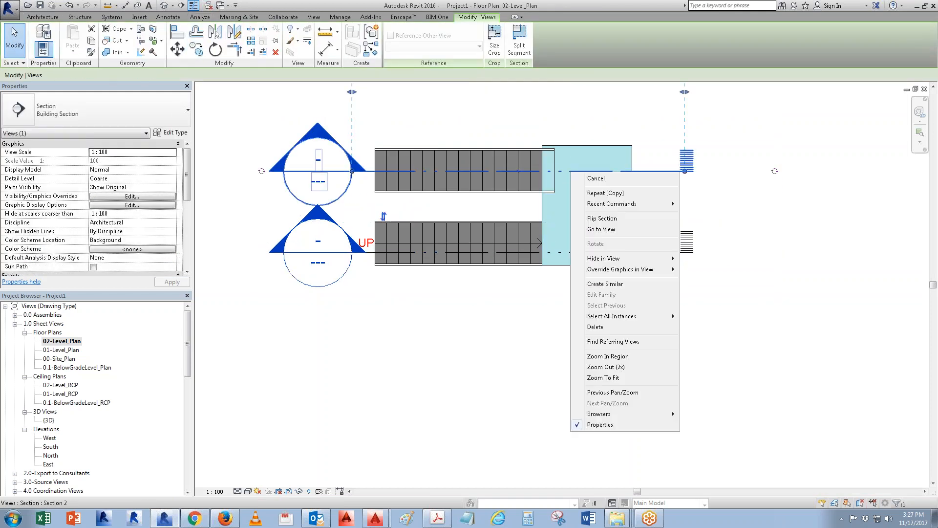
{"action": "left_click", "coordinate": [593, 229]}
{"action": "scroll", "coordinate": [650, 188], "scroll_direction": "up", "scroll_amount": 3}
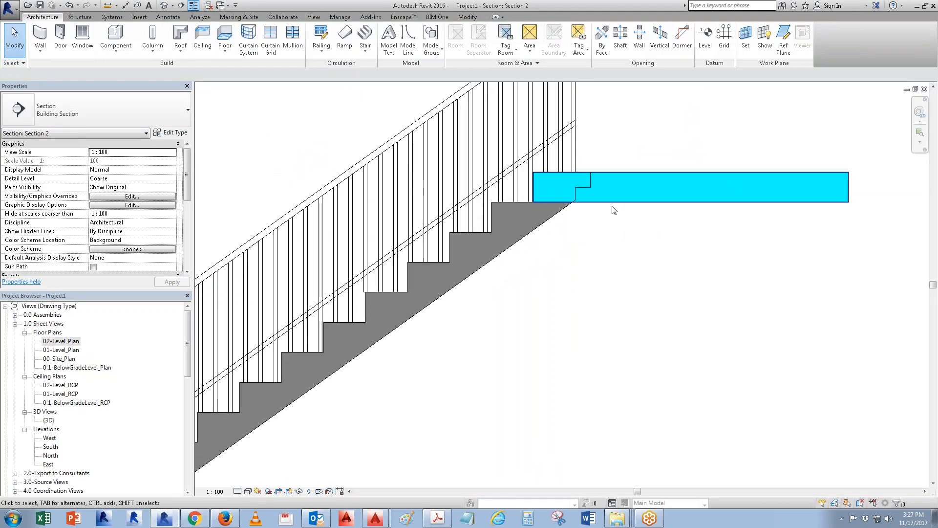
- Join the geometry of the precast stair and the floor slab where they overlap at the stair's upper end
{"action": "left_click", "coordinate": [562, 216]}
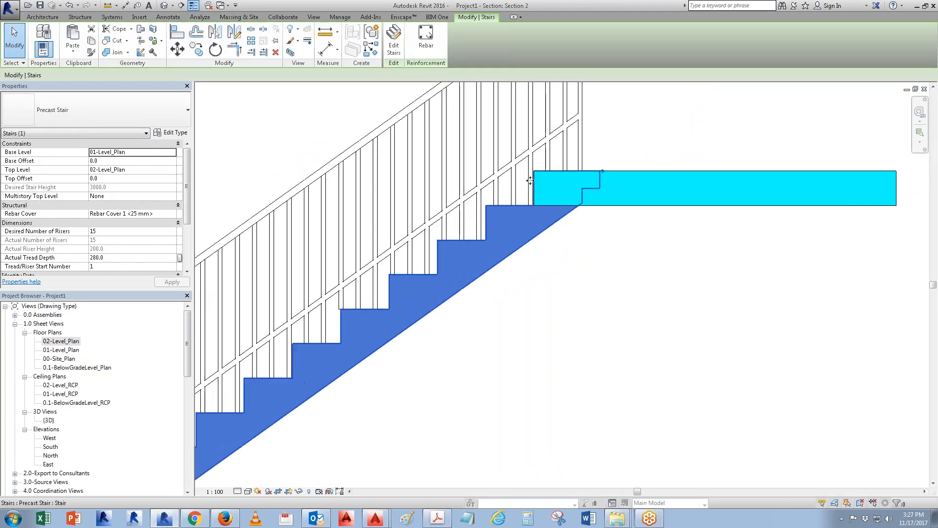
{"action": "scroll", "coordinate": [562, 216], "scroll_direction": "up", "scroll_amount": 2}
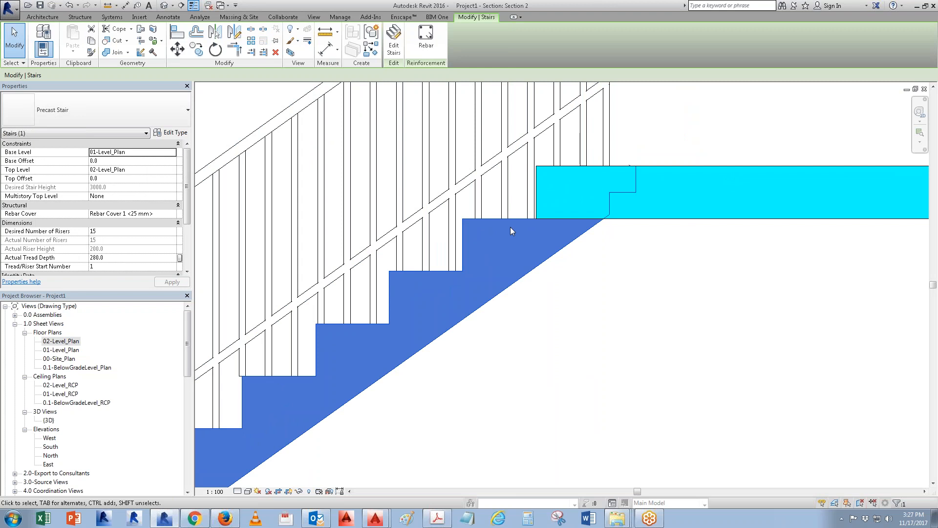
{"action": "left_click", "coordinate": [108, 52]}
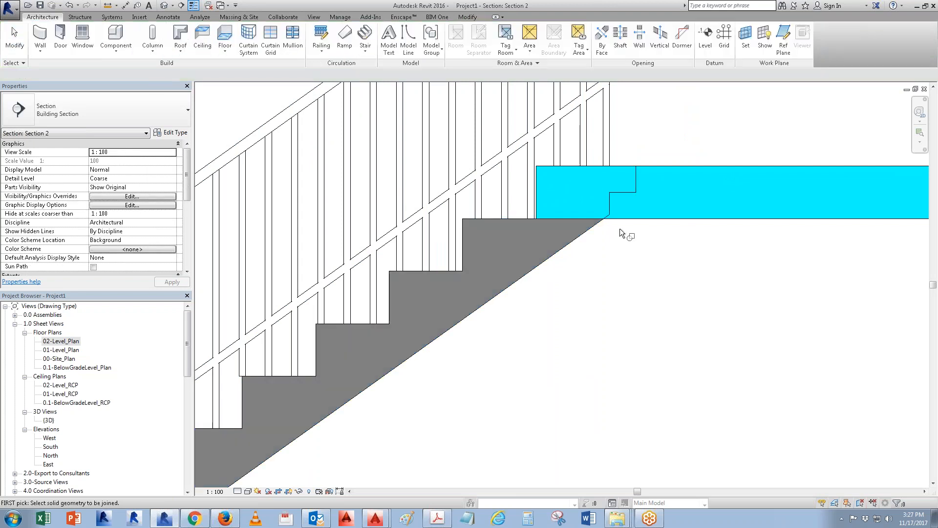
{"action": "left_click", "coordinate": [590, 231]}
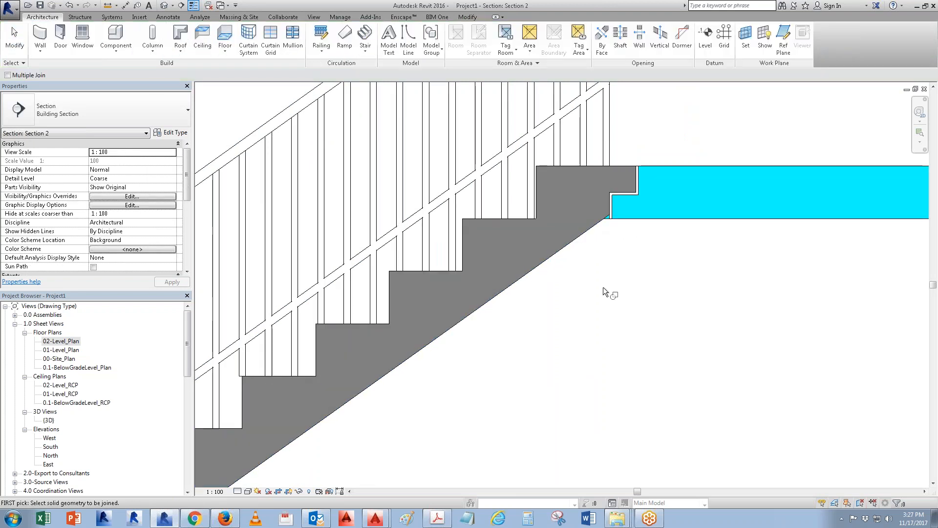
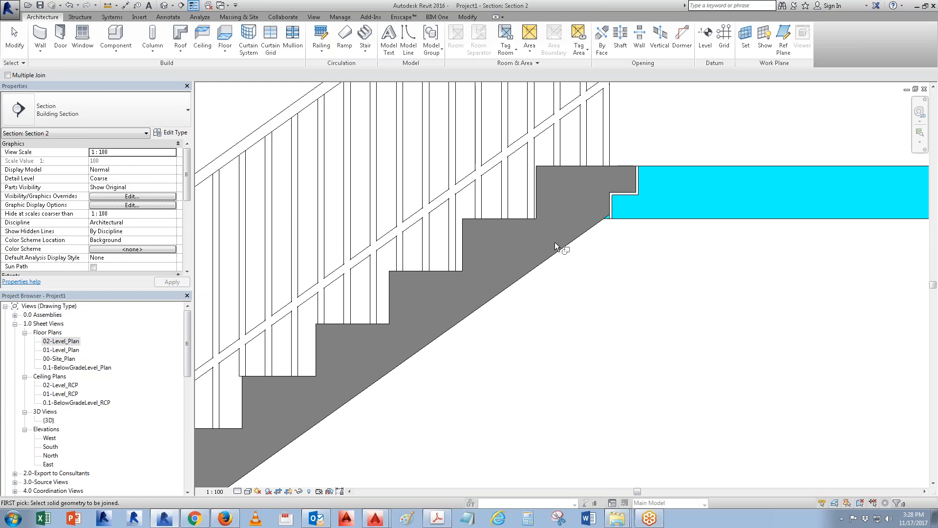
{"action": "key", "text": "Escape"}
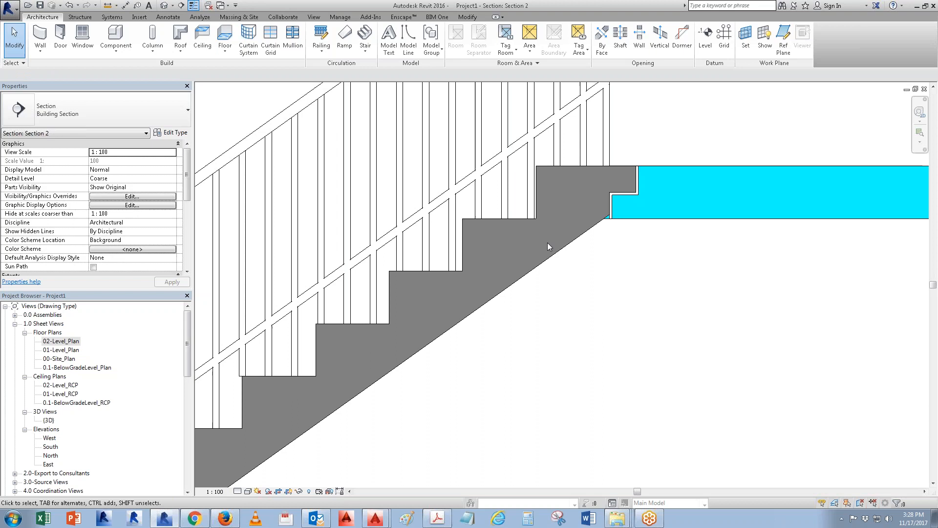
{"action": "left_click", "coordinate": [514, 251]}
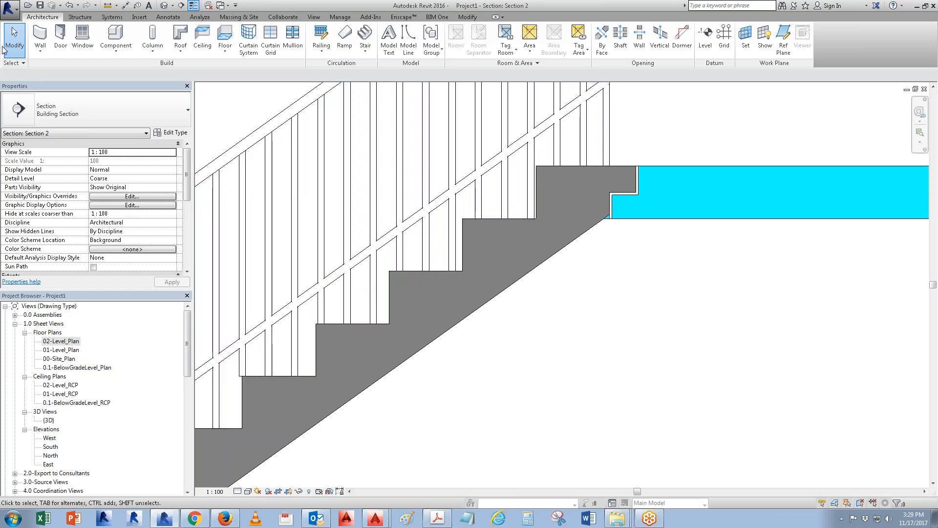
- Create a new project from the default.rte template in the OOTB US Imperial templates folder
{"action": "left_click", "coordinate": [18, 14]}
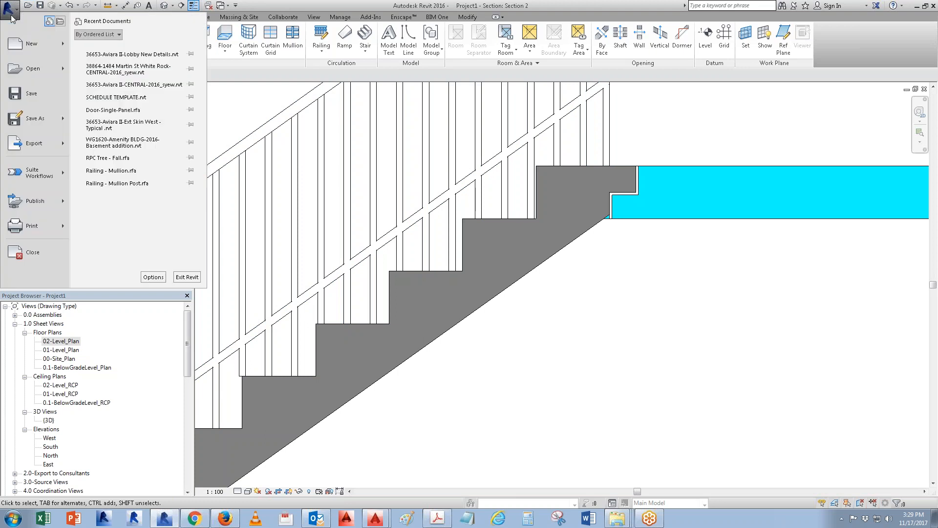
{"action": "mouse_move", "coordinate": [43, 49]}
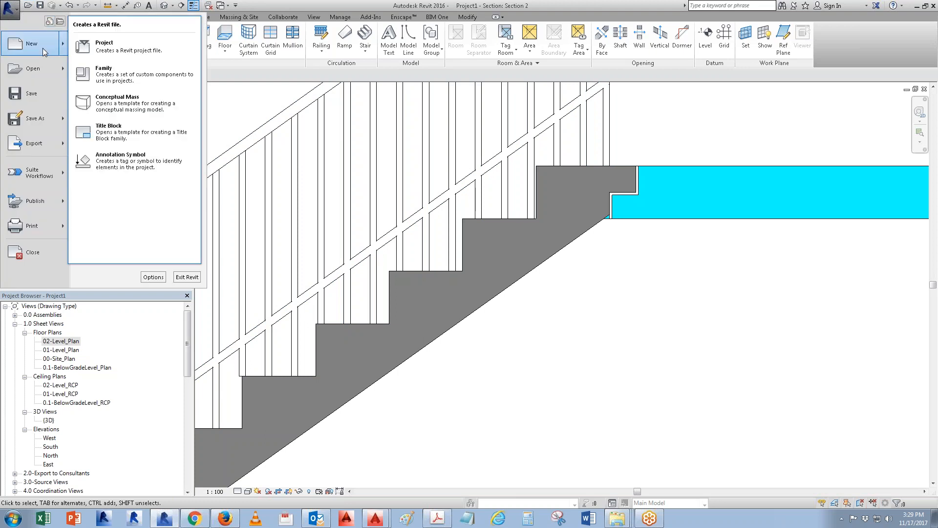
{"action": "left_click", "coordinate": [129, 52]}
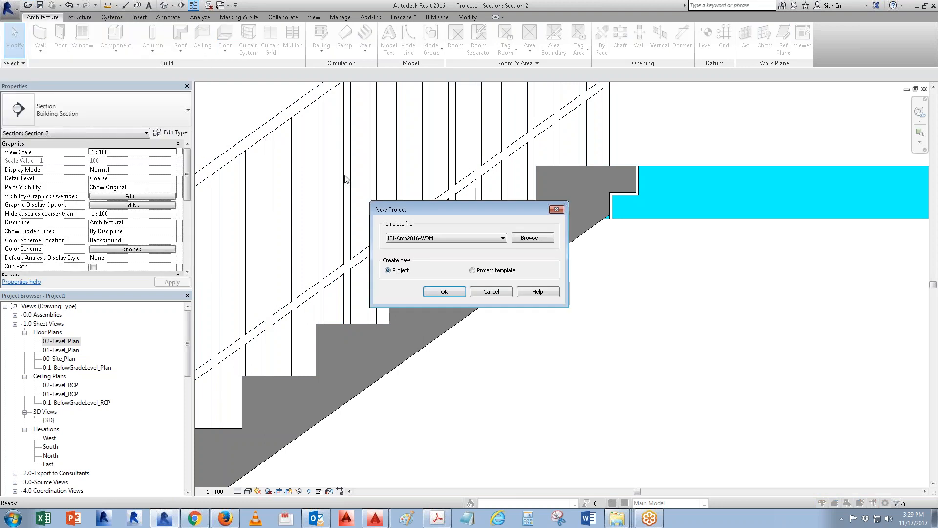
{"action": "left_click", "coordinate": [532, 238]}
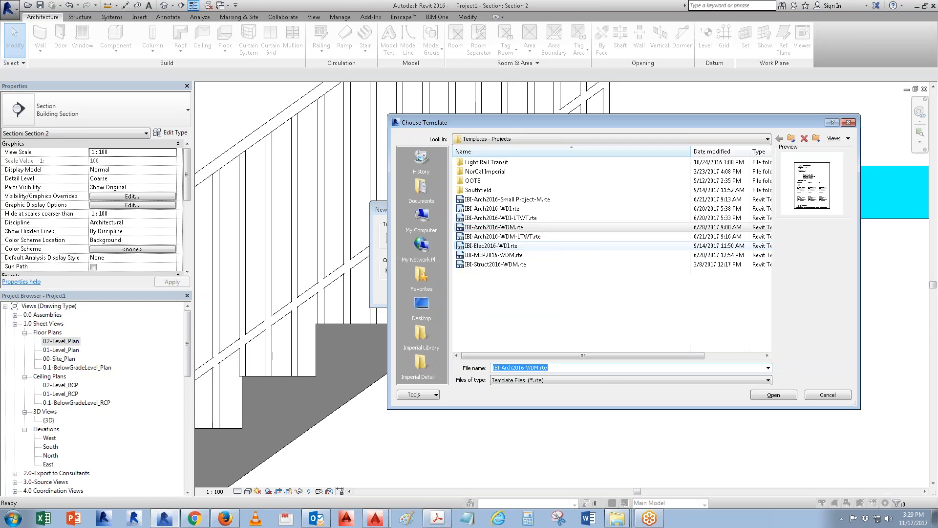
{"action": "double_click", "coordinate": [473, 181]}
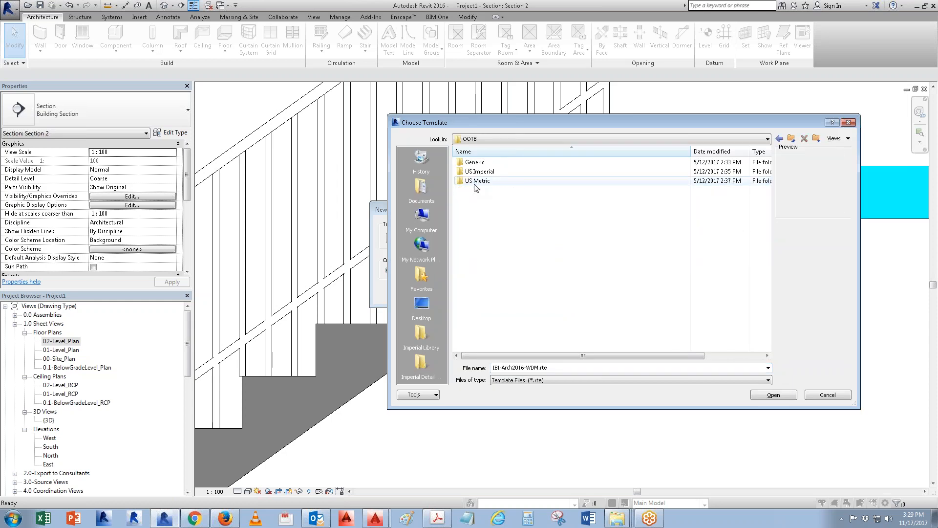
{"action": "double_click", "coordinate": [480, 172]}
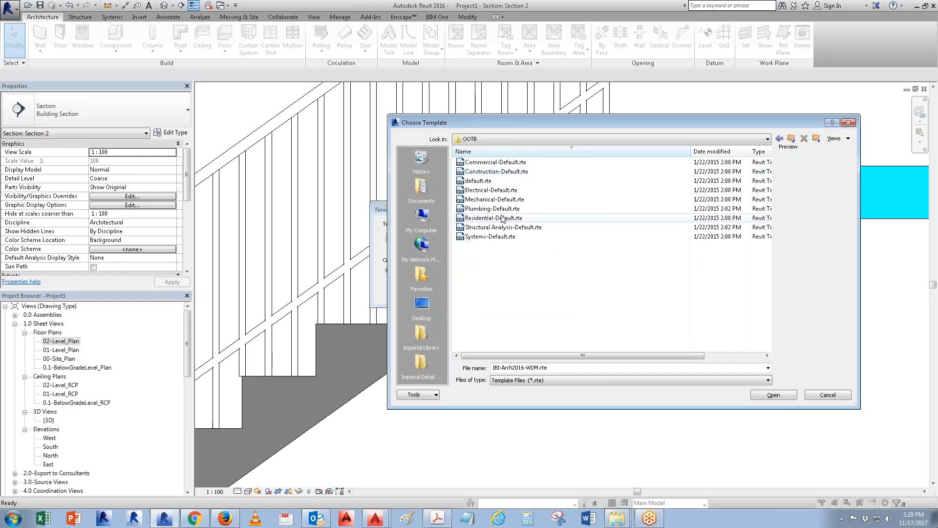
{"action": "double_click", "coordinate": [485, 184]}
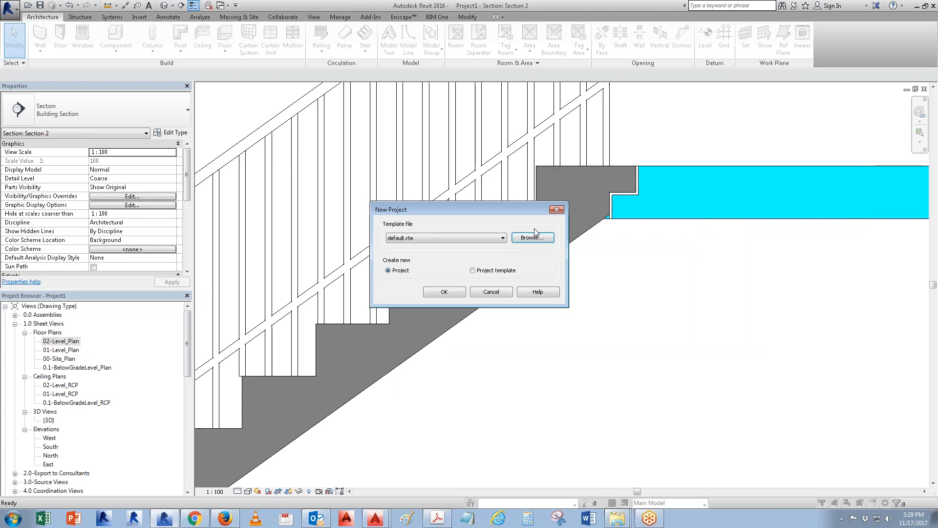
{"action": "left_click", "coordinate": [456, 292]}
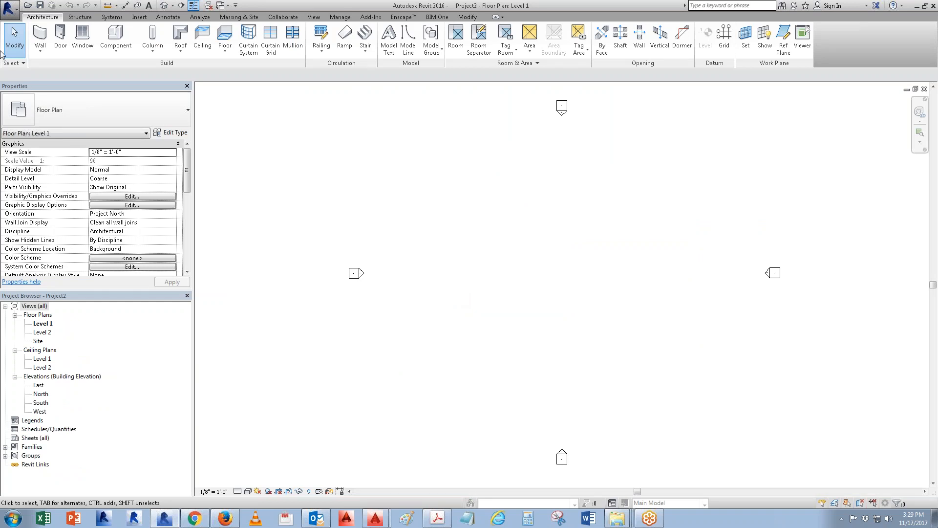
- Sketch a straight horizontal stair run about 15'-7" long in the Level 1 plan, check its run properties, and finish the stair
{"action": "left_click", "coordinate": [365, 36]}
{"action": "left_click", "coordinate": [442, 271]}
{"action": "scroll", "coordinate": [481, 270], "scroll_direction": "up", "scroll_amount": 3}
{"action": "left_click", "coordinate": [485, 271]}
{"action": "scroll", "coordinate": [413, 268], "scroll_direction": "up", "scroll_amount": 2}
{"action": "key", "text": "Escape"}
{"action": "left_click", "coordinate": [415, 254]}
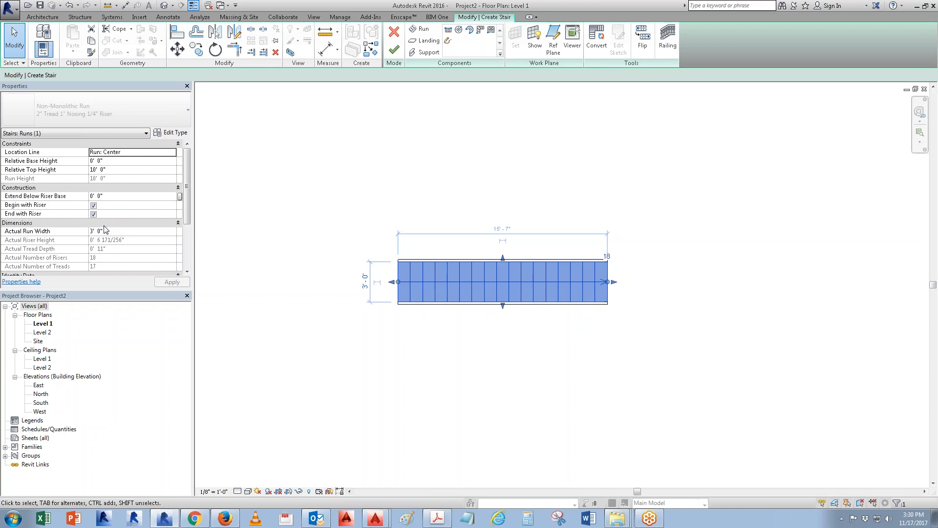
{"action": "left_click", "coordinate": [394, 49]}
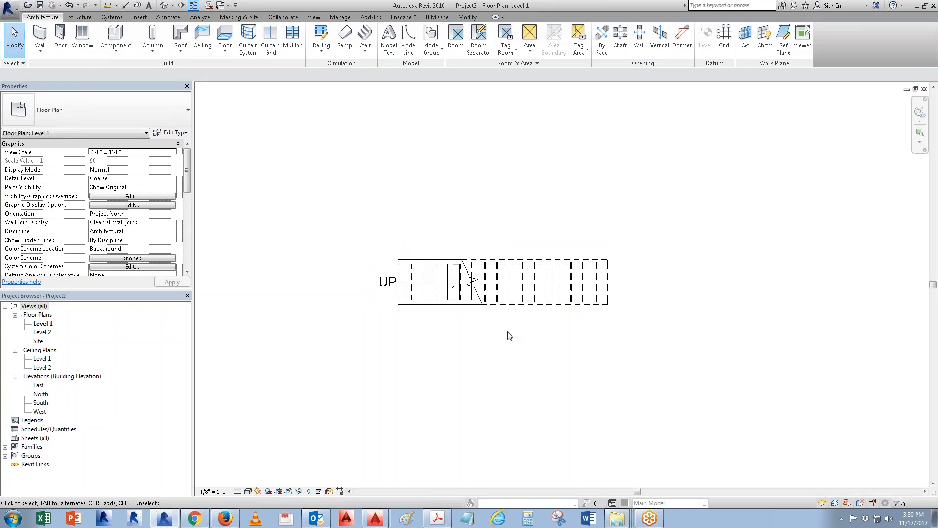
- Duplicate the Single Zigzag cut mark type of the assembled stair's type under the name "double zig"
{"action": "scroll", "coordinate": [481, 287], "scroll_direction": "up", "scroll_amount": 3}
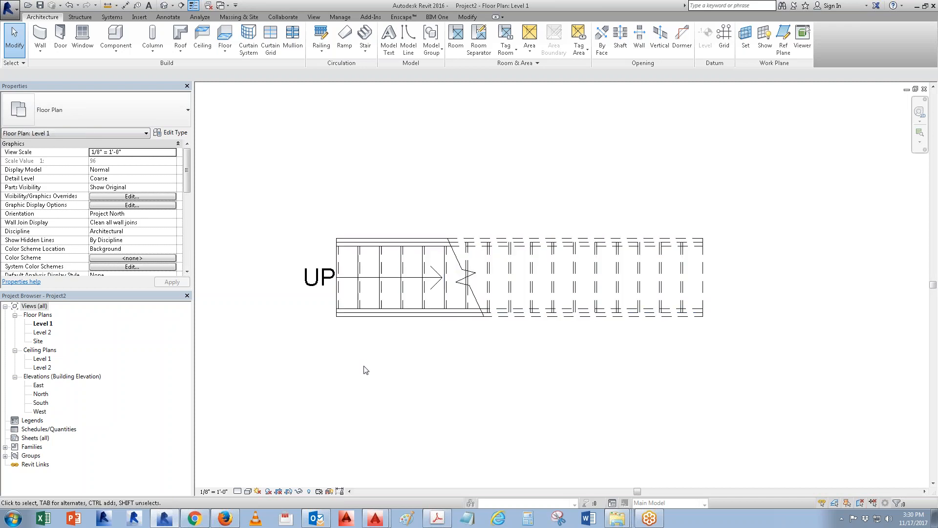
{"action": "left_click", "coordinate": [342, 307]}
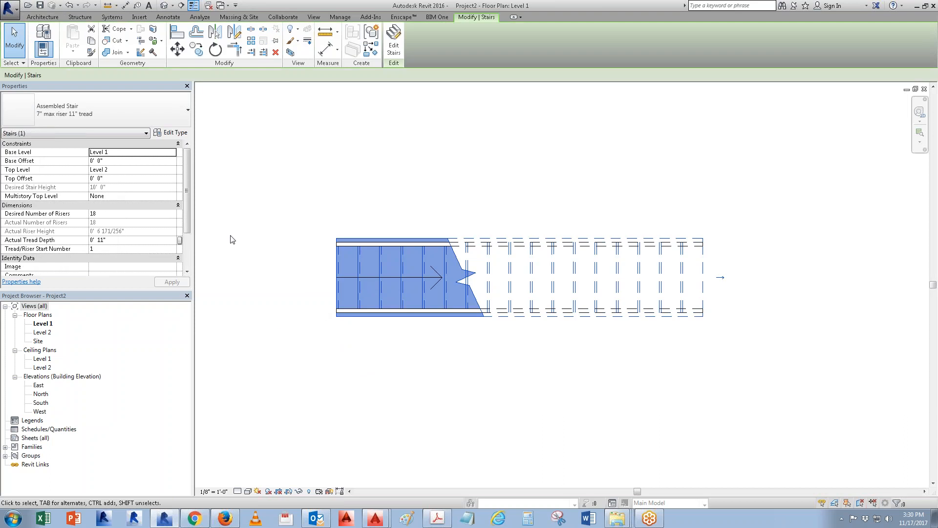
{"action": "left_click", "coordinate": [172, 133]}
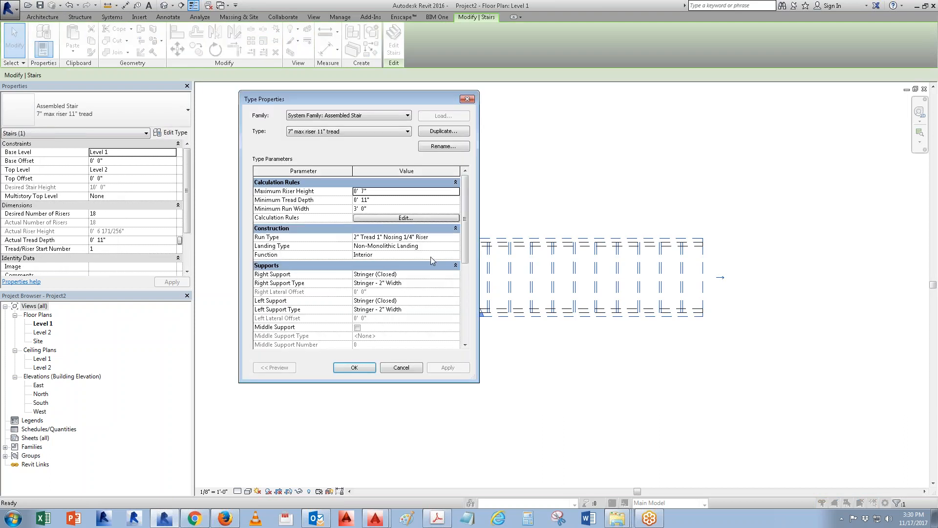
{"action": "left_click_drag", "start_coordinate": [464, 244], "coordinate": [464, 295]}
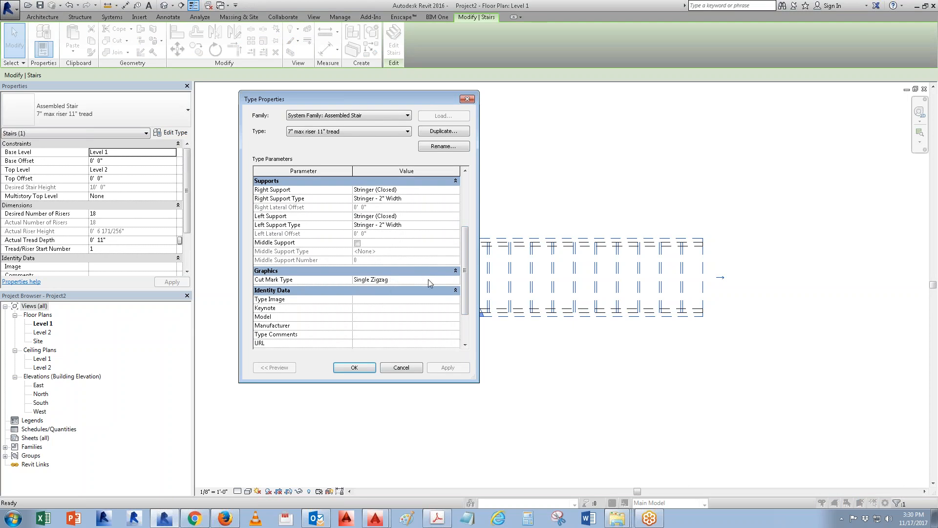
{"action": "left_click", "coordinate": [442, 279]}
{"action": "left_click", "coordinate": [457, 279]}
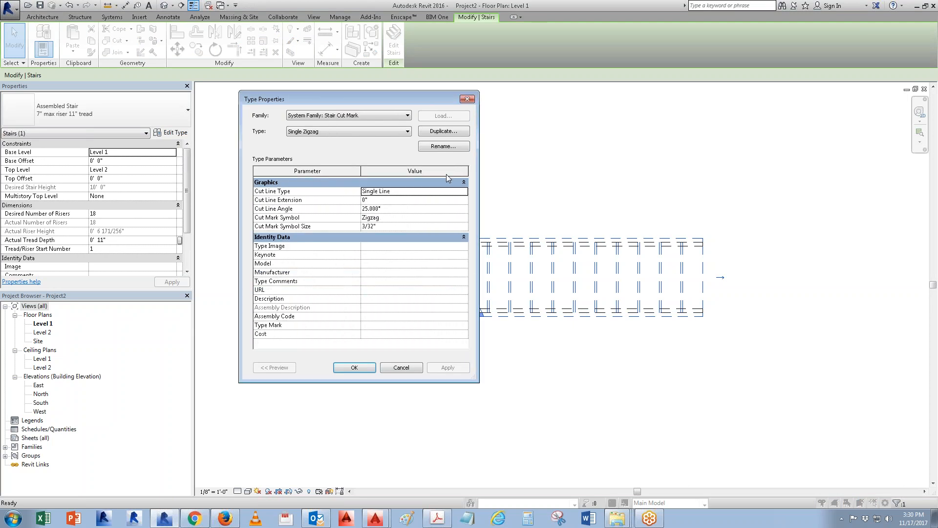
{"action": "left_click", "coordinate": [440, 132]}
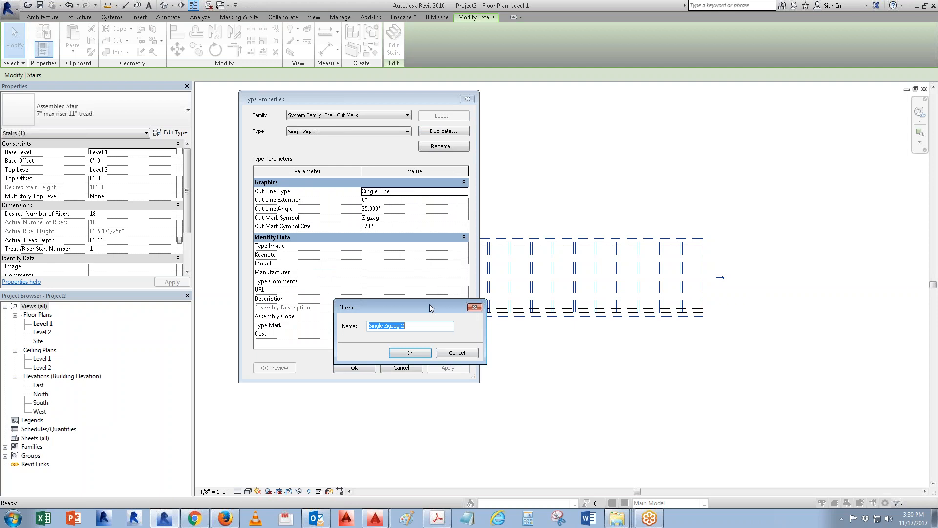
{"action": "type", "text": "dobule"}
{"action": "type", "text": " zig"}
{"action": "key", "text": "Return"}
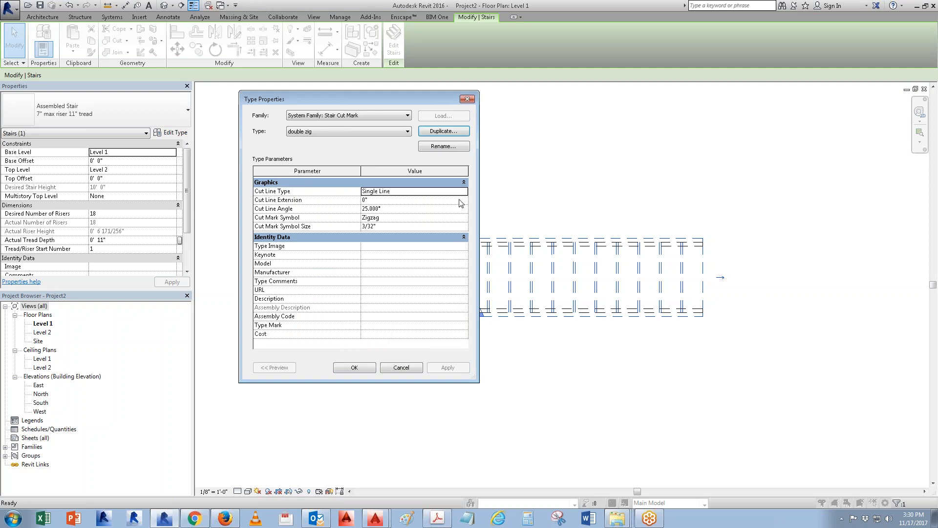
- Set the double zig cut mark's cut line type to Double Line and apply it to the stair type
{"action": "left_click", "coordinate": [464, 191]}
{"action": "left_click", "coordinate": [386, 201]}
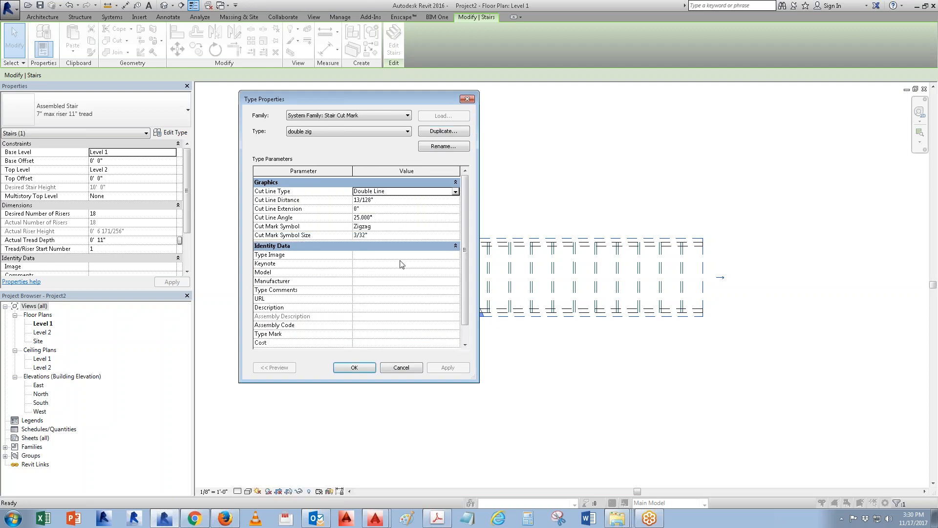
{"action": "left_click", "coordinate": [366, 367]}
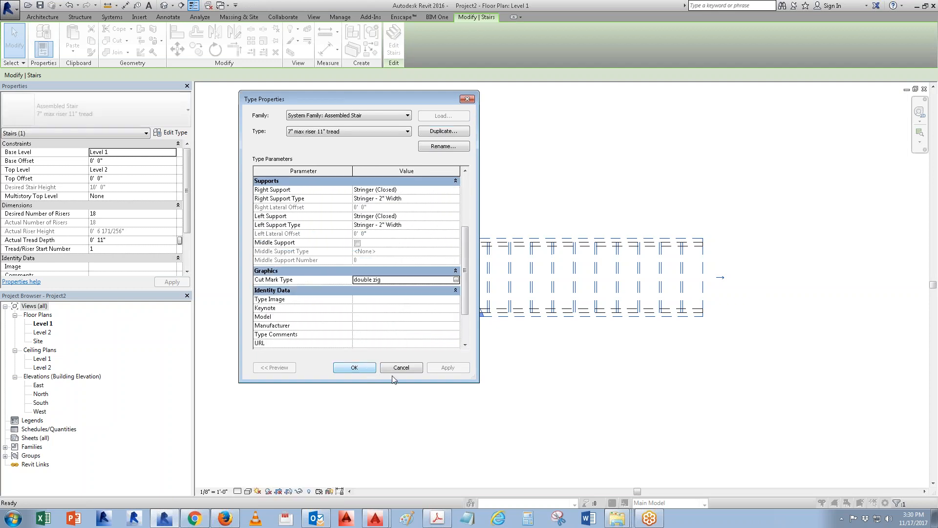
{"action": "left_click", "coordinate": [374, 366]}
{"action": "left_click", "coordinate": [457, 377]}
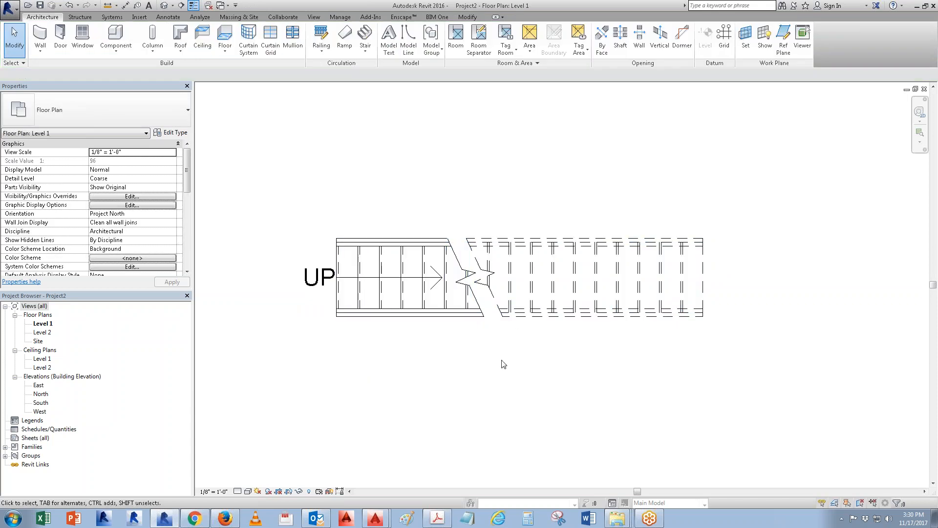
{"action": "key", "text": "v"}
{"action": "key", "text": "g"}
{"action": "left_click_drag", "start_coordinate": [403, 116], "coordinate": [641, 86]}
{"action": "left_click", "coordinate": [554, 259]}
{"action": "scroll", "coordinate": [554, 259], "scroll_direction": "down", "scroll_amount": 2}
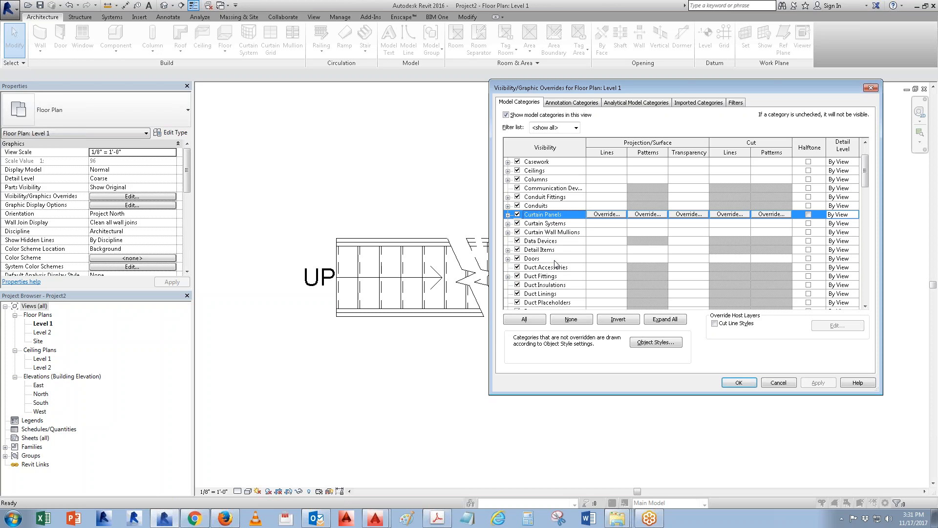
{"action": "left_click", "coordinate": [794, 382]}
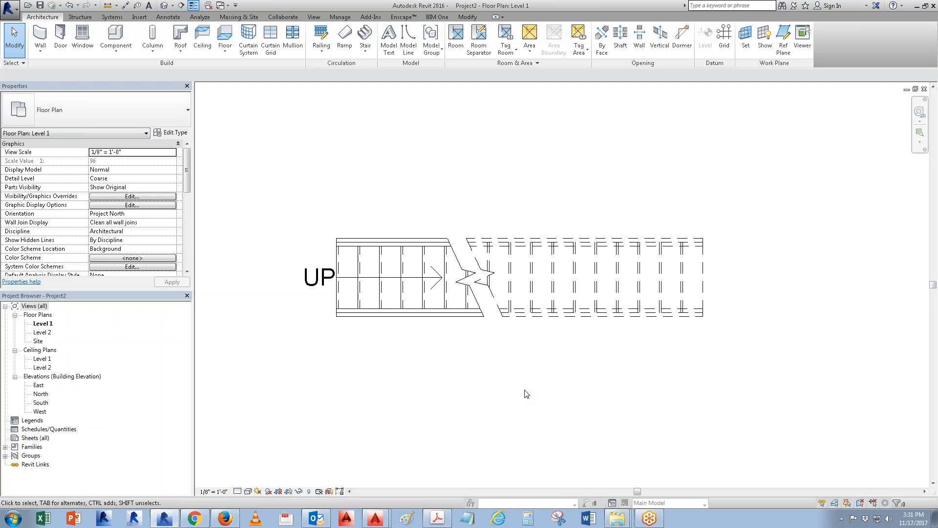
- Open the Level 1 visibility/graphic overrides, expand the Stairs category and widen the Visibility column to read the subcategory names
{"action": "key", "text": "v"}
{"action": "key", "text": "g"}
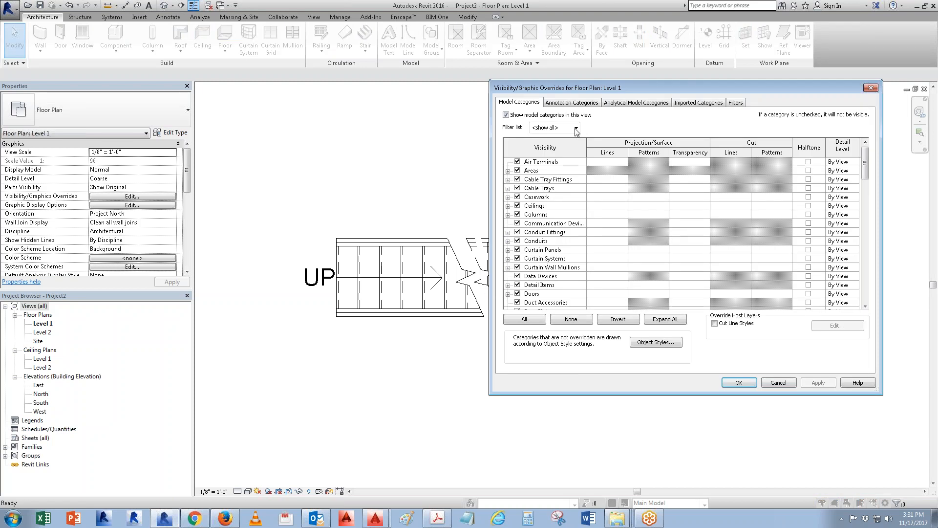
{"action": "left_click", "coordinate": [541, 259]}
{"action": "key", "text": "s"}
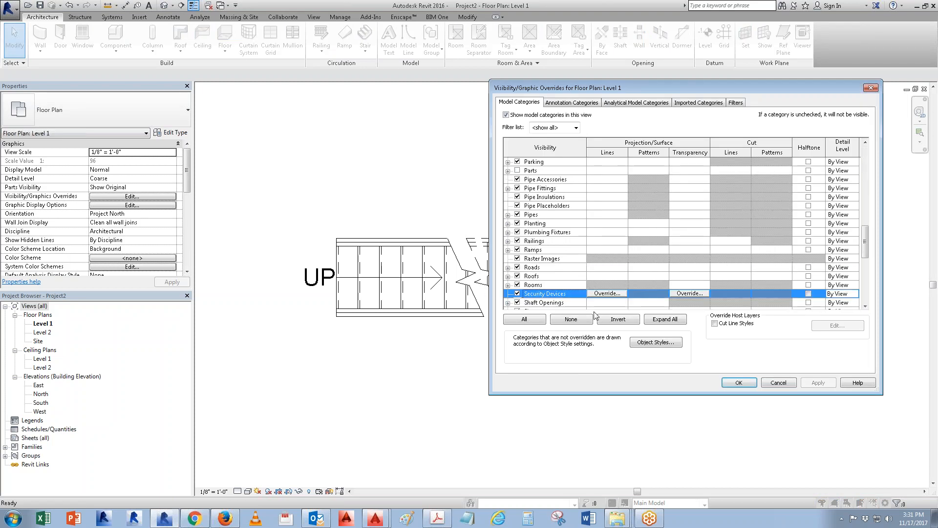
{"action": "scroll", "coordinate": [588, 303], "scroll_direction": "down", "scroll_amount": 1}
{"action": "scroll", "coordinate": [587, 304], "scroll_direction": "down", "scroll_amount": 1}
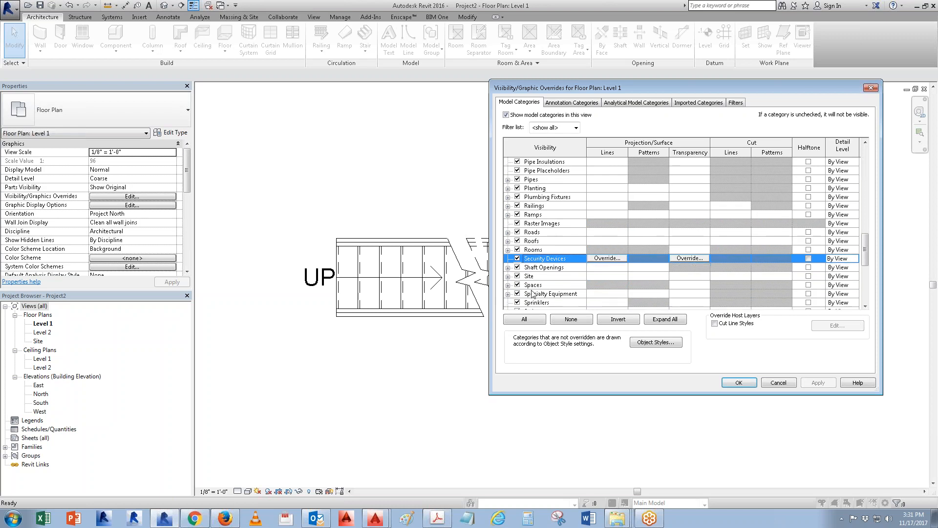
{"action": "scroll", "coordinate": [516, 294], "scroll_direction": "down", "scroll_amount": 1}
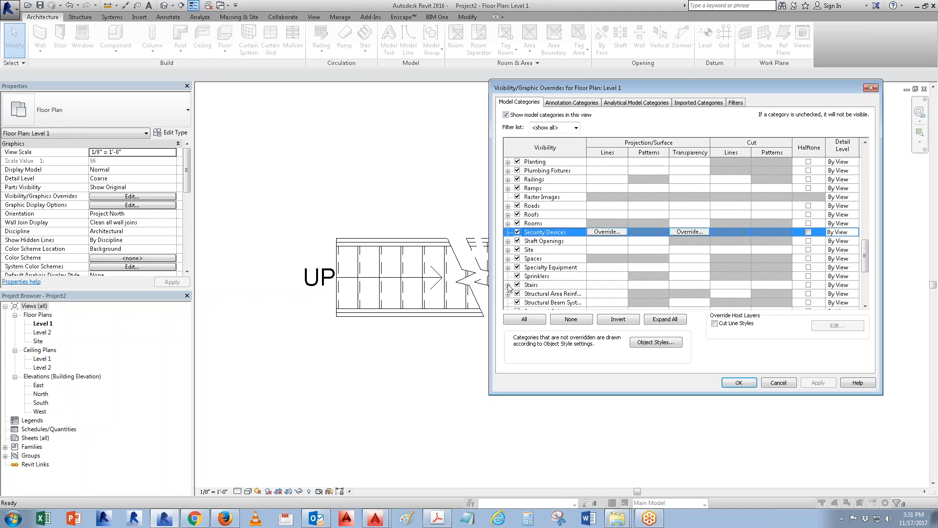
{"action": "left_click", "coordinate": [508, 285]}
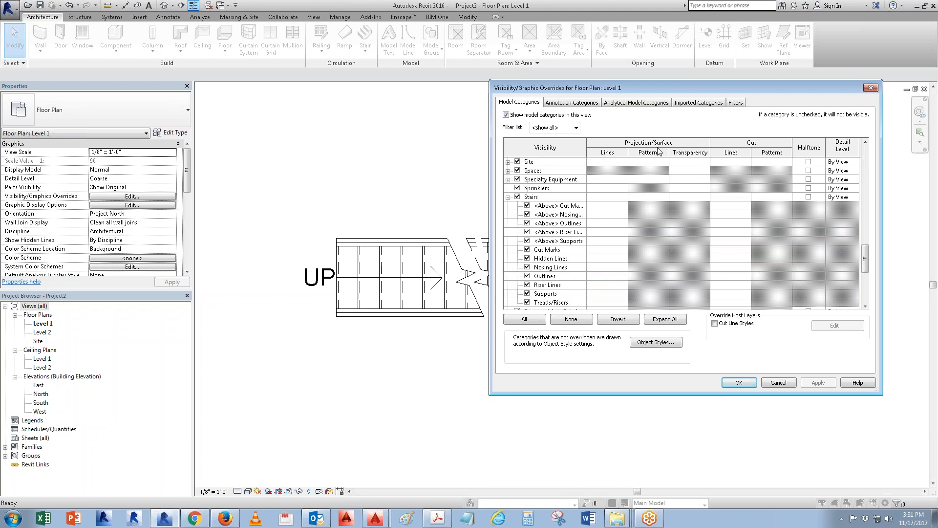
{"action": "left_click_drag", "start_coordinate": [585, 142], "coordinate": [690, 143]}
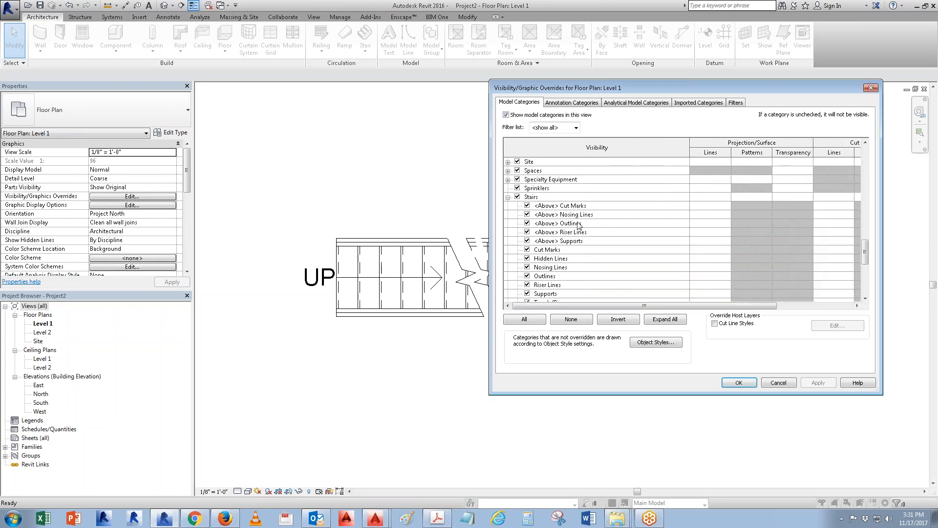
- Turn off the <Above> Cut Marks, Nosing Lines, Outlines, Riser Lines and Supports subcategories of Stairs, and collapse the category
{"action": "left_click", "coordinate": [567, 216]}
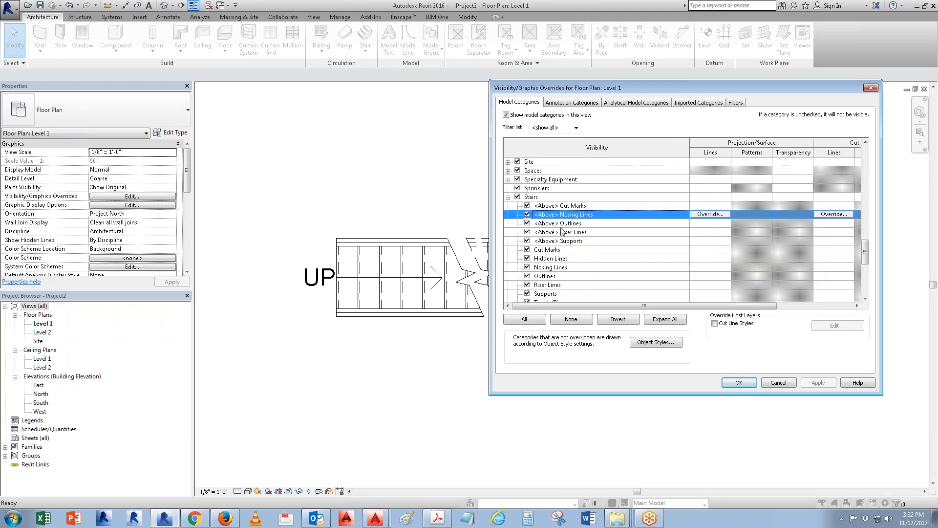
{"action": "left_click", "coordinate": [557, 207]}
{"action": "left_click", "coordinate": [562, 242], "text": "shift"}
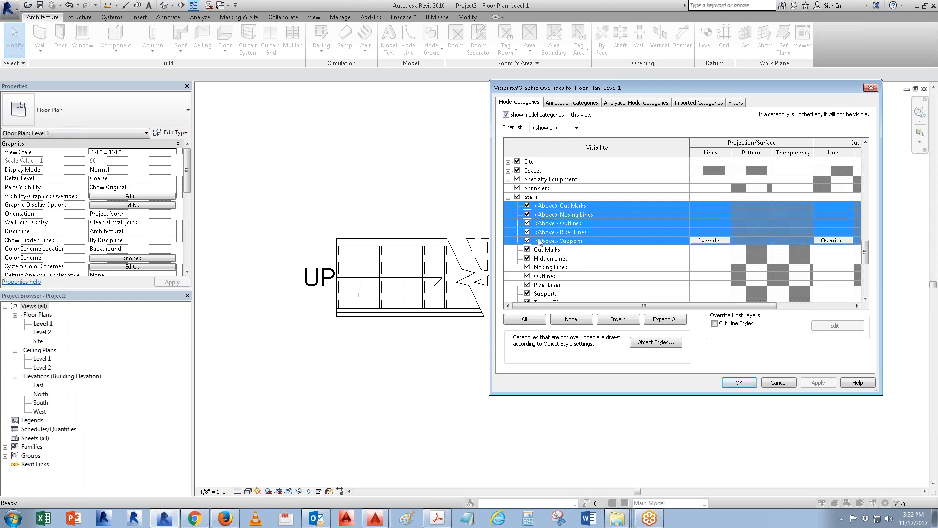
{"action": "left_click", "coordinate": [527, 231]}
{"action": "left_click", "coordinate": [550, 190]}
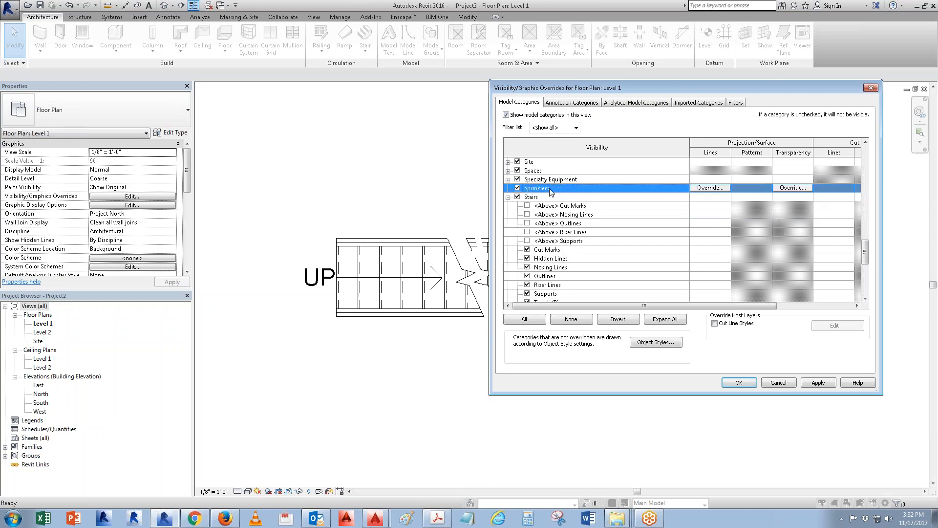
{"action": "left_click", "coordinate": [562, 284]}
{"action": "scroll", "coordinate": [571, 258], "scroll_direction": "down", "scroll_amount": 1}
{"action": "left_click", "coordinate": [509, 180]}
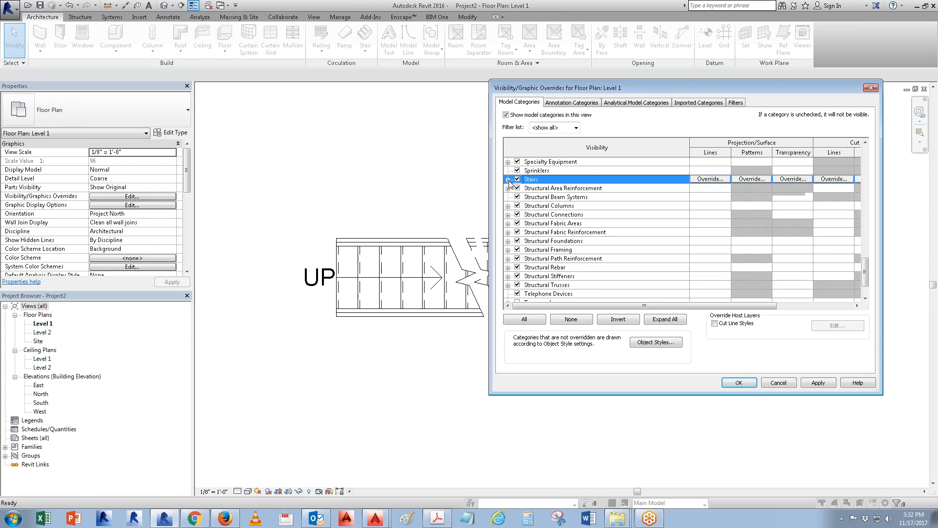
- Turn off the <Above> Handrails, Railings Cut Line and Top Rails subcategories of Railings and apply the view overrides
{"action": "left_click", "coordinate": [551, 241]}
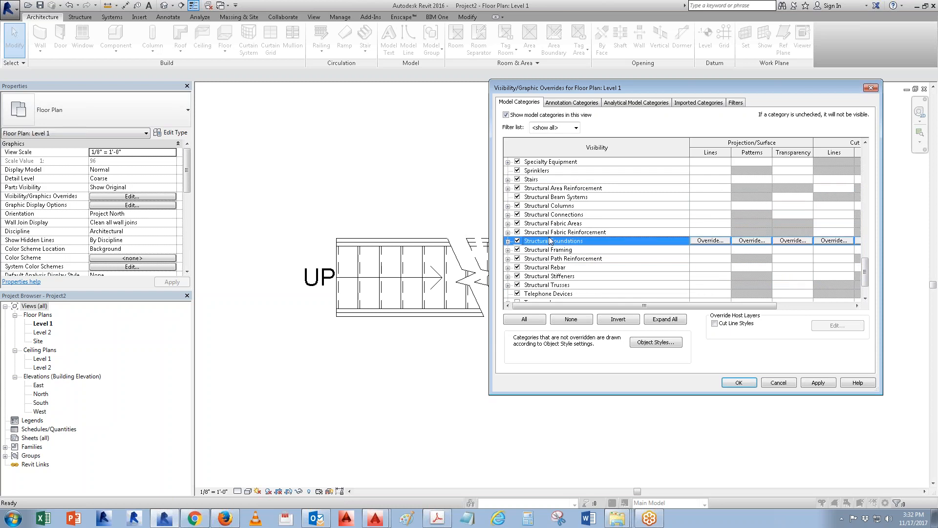
{"action": "key", "text": "r"}
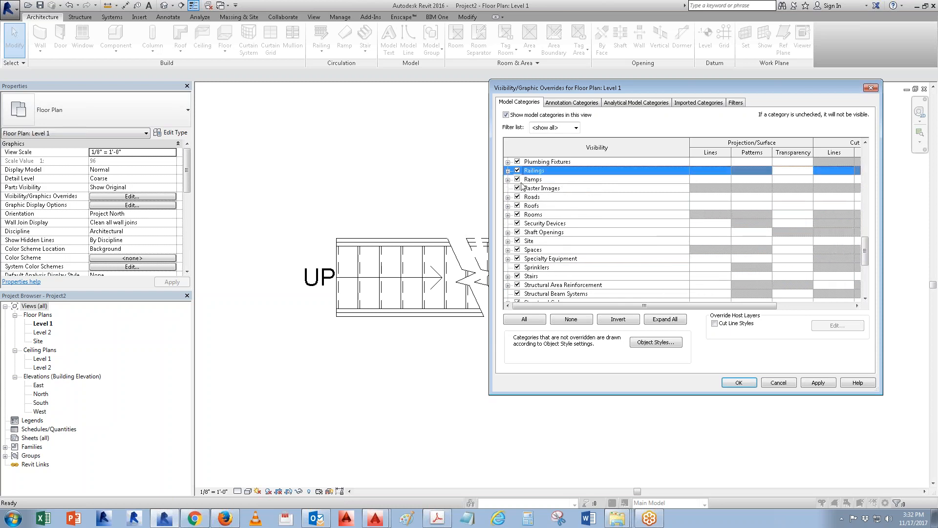
{"action": "left_click", "coordinate": [508, 171]}
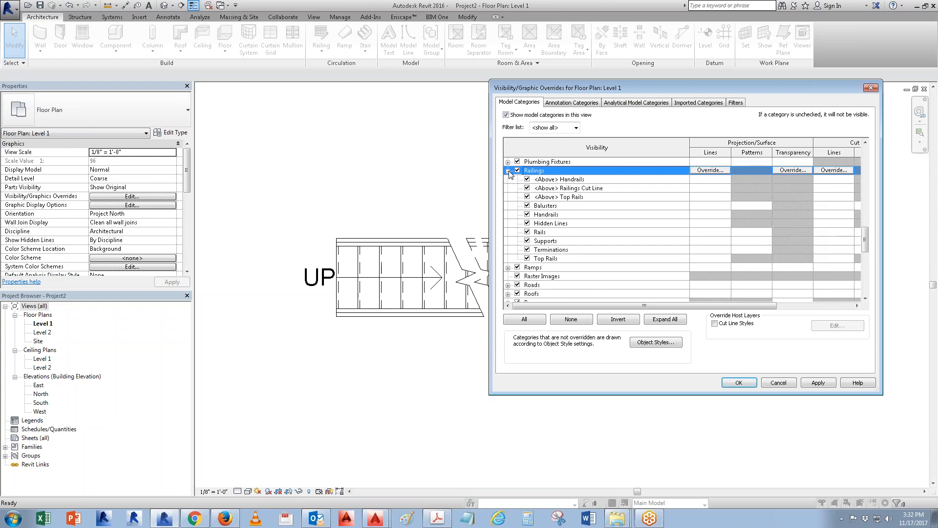
{"action": "left_click", "coordinate": [546, 180]}
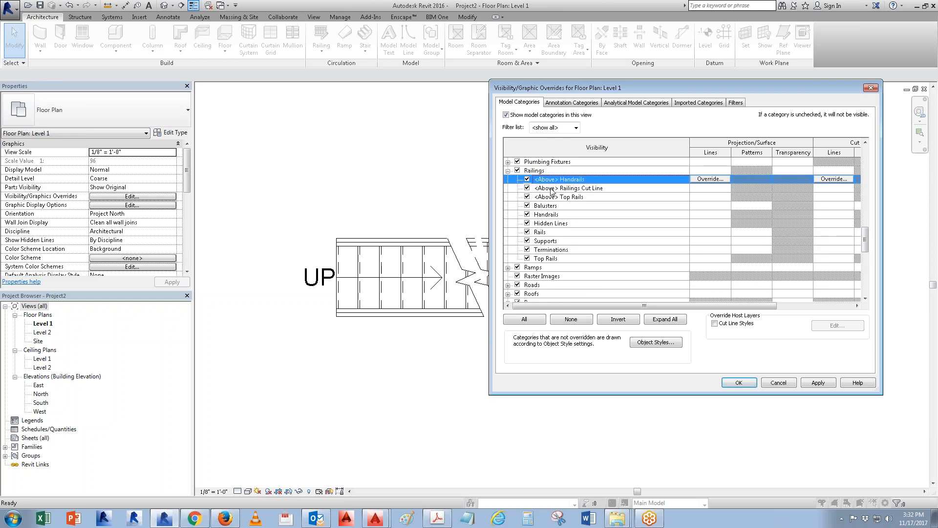
{"action": "left_click", "coordinate": [551, 196], "text": "shift"}
{"action": "left_click", "coordinate": [528, 196]}
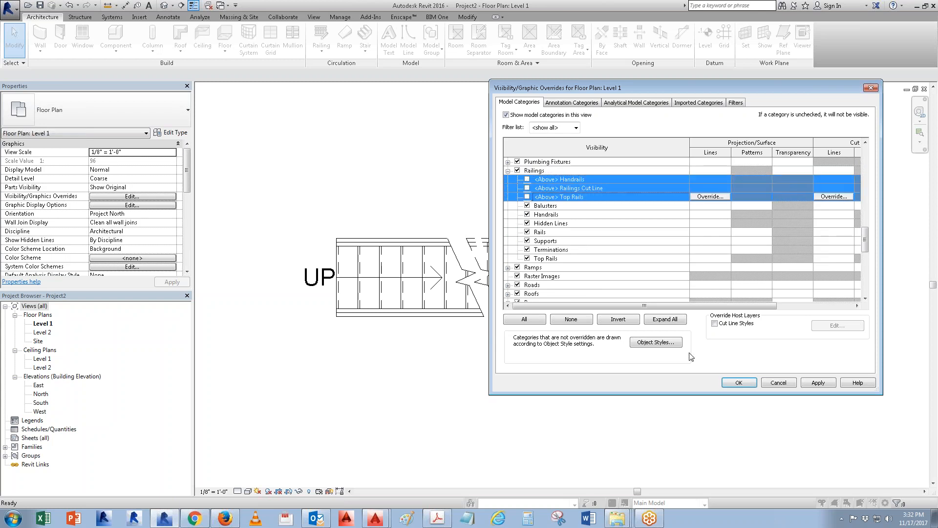
{"action": "left_click", "coordinate": [726, 383]}
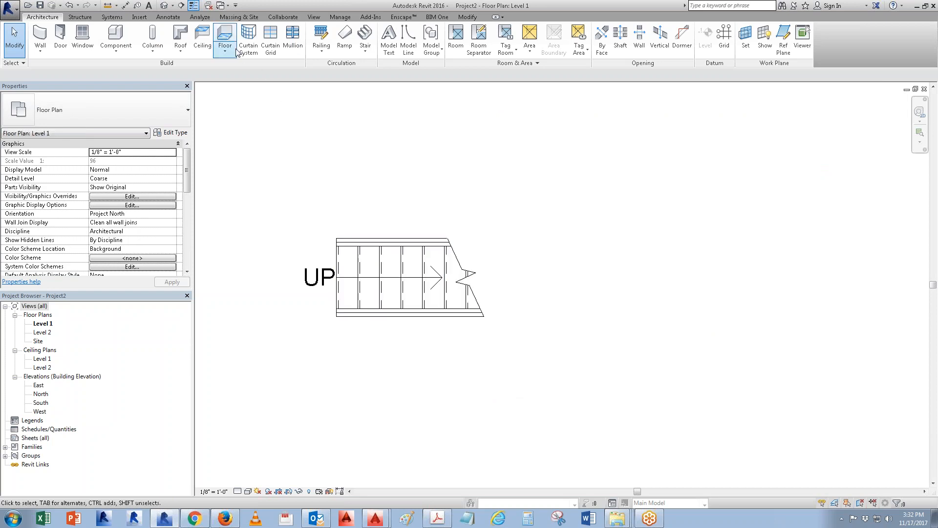
- Create a Generic - 12" floor on Level 1 from a rectangular boundary about 23'-6" by 15'-8" around the stair
{"action": "left_click", "coordinate": [225, 34]}
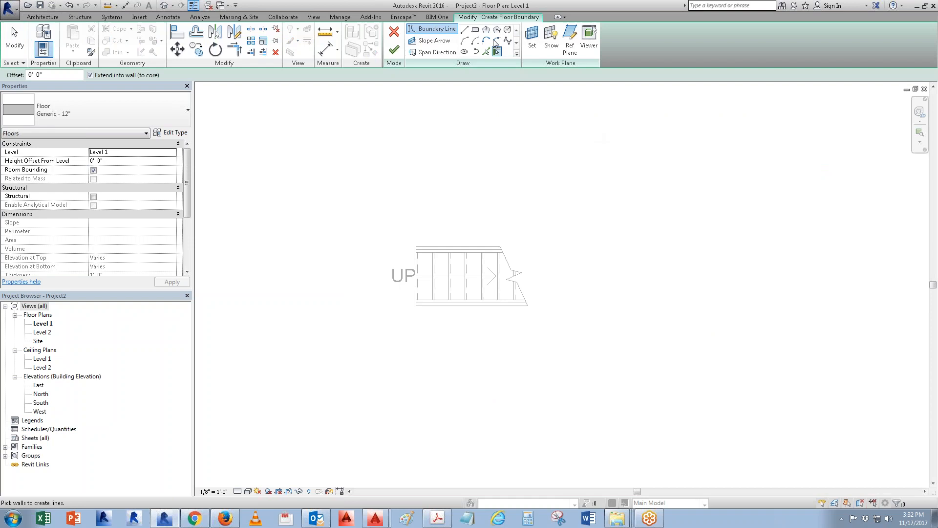
{"action": "left_click", "coordinate": [475, 30]}
{"action": "left_click", "coordinate": [633, 146]}
{"action": "left_click", "coordinate": [216, 424]}
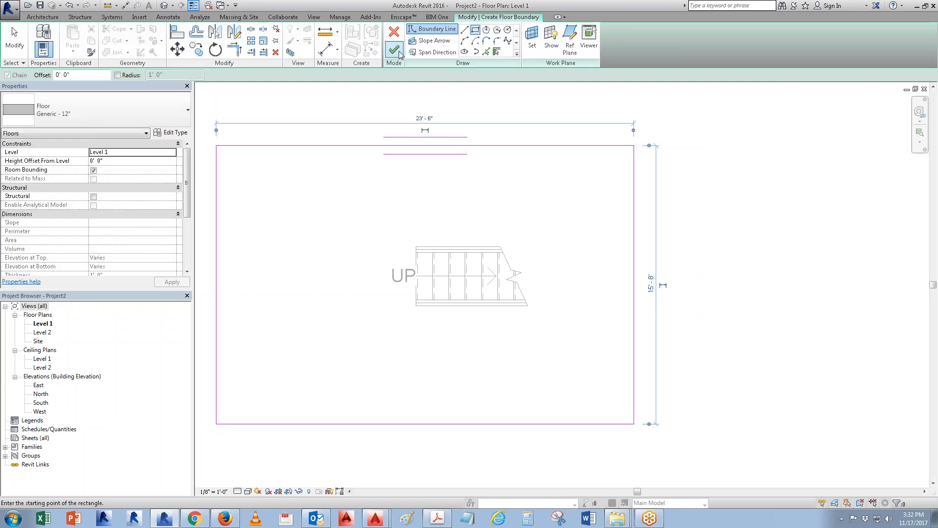
{"action": "left_click", "coordinate": [395, 50]}
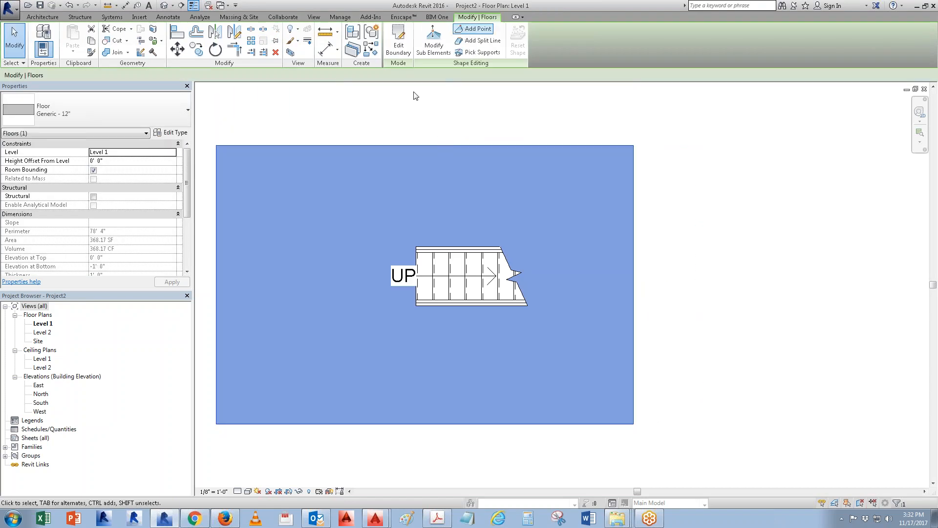
- Add a shape point to the floor between its west edge and the stair, and set its elevation to -0' 2"
{"action": "left_click", "coordinate": [305, 256]}
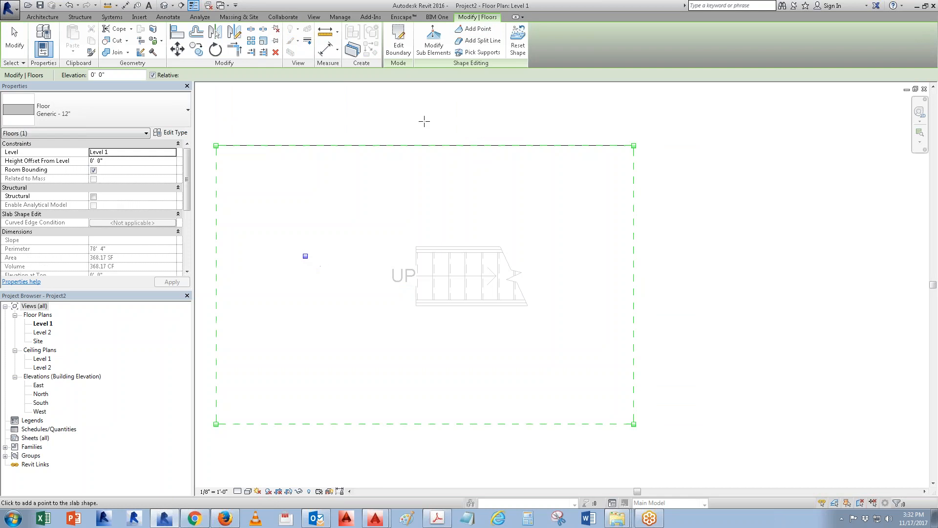
{"action": "left_click", "coordinate": [433, 41]}
{"action": "left_click", "coordinate": [306, 256]}
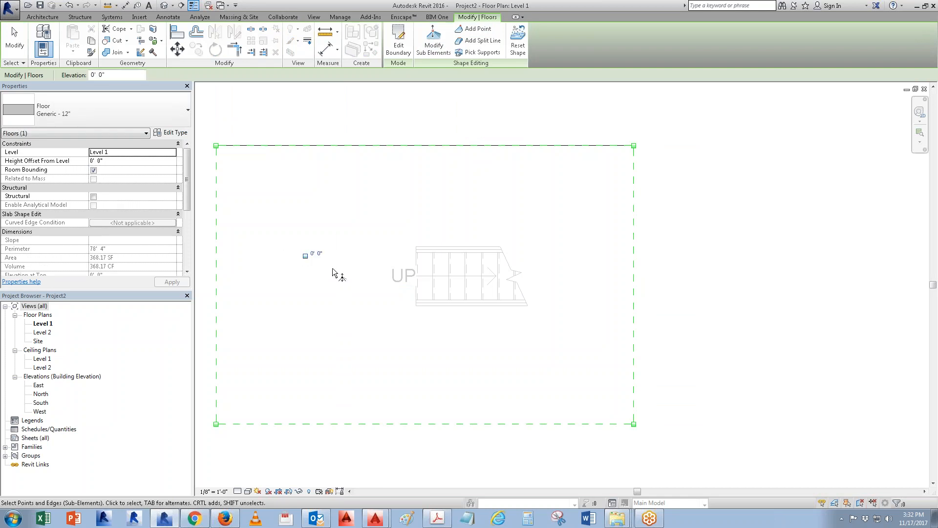
{"action": "left_click", "coordinate": [317, 254]}
{"action": "type", "text": "-0' "}
{"action": "type", "text": "2\""}
{"action": "key", "text": "Return"}
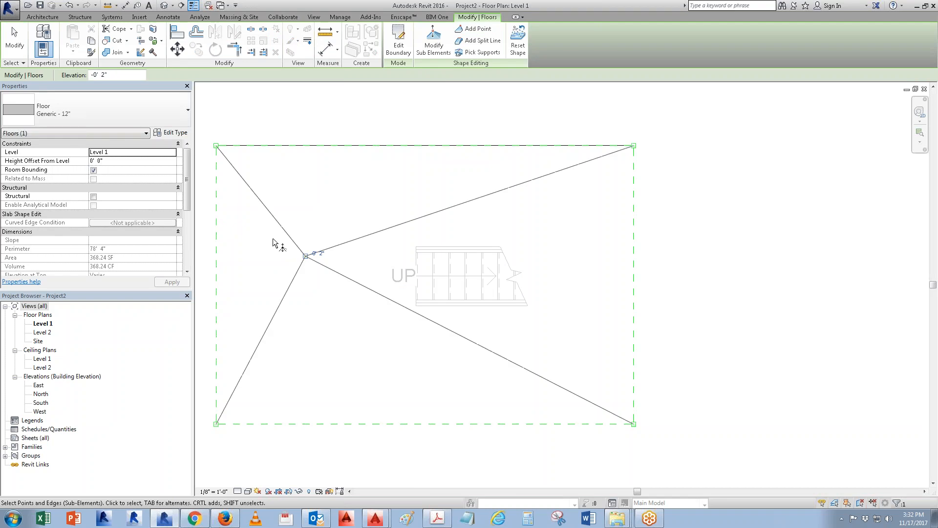
{"action": "key", "text": "Escape"}
{"action": "key", "text": "Escape"}
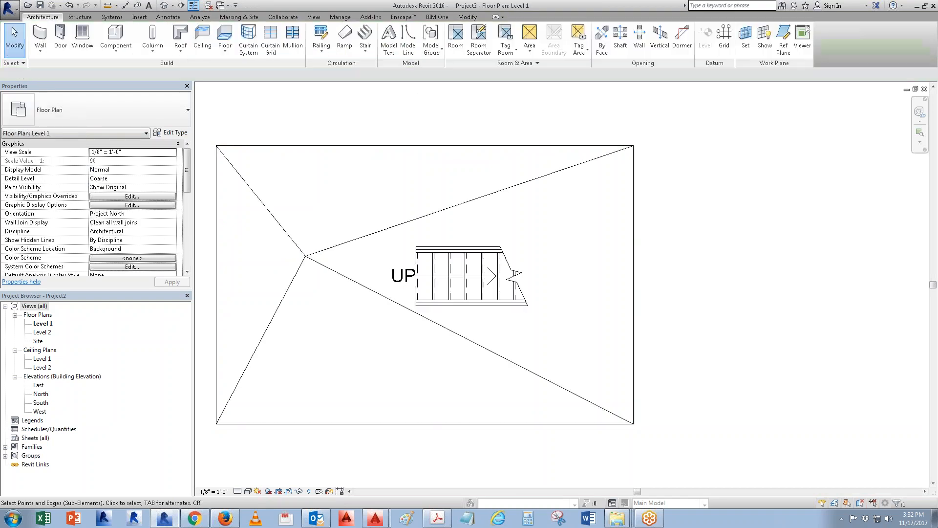
- Open Object Styles from the Level 1 visibility overrides and expand the Floors category
{"action": "middle_click_drag", "start_coordinate": [400, 281], "coordinate": [485, 301]}
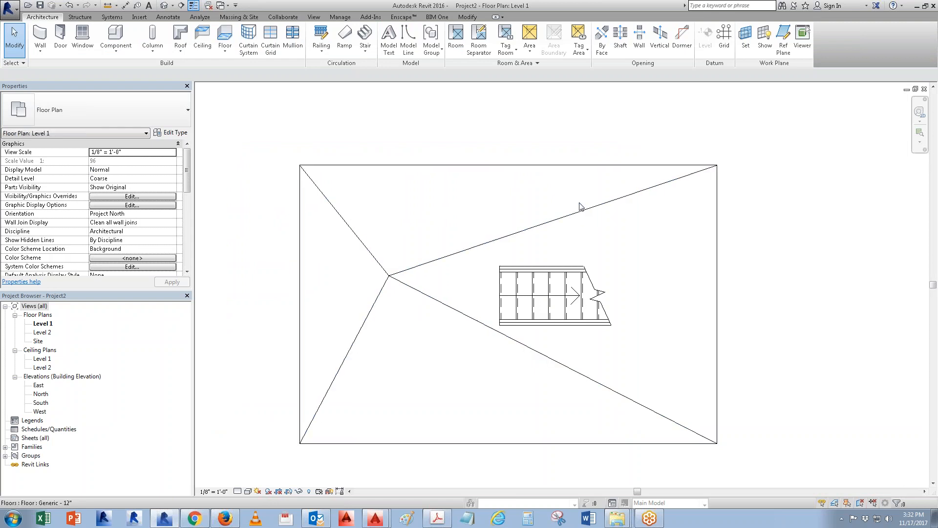
{"action": "key", "text": "v"}
{"action": "key", "text": "v"}
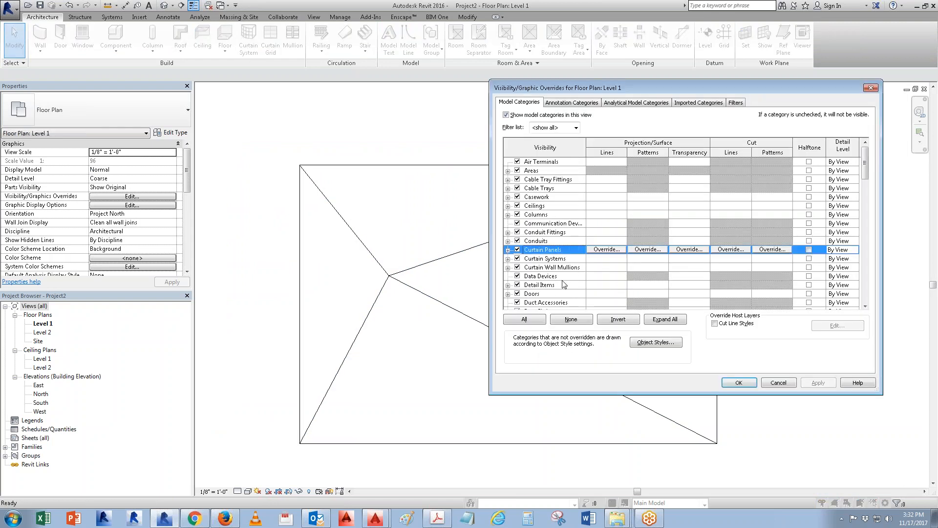
{"action": "key", "text": "f"}
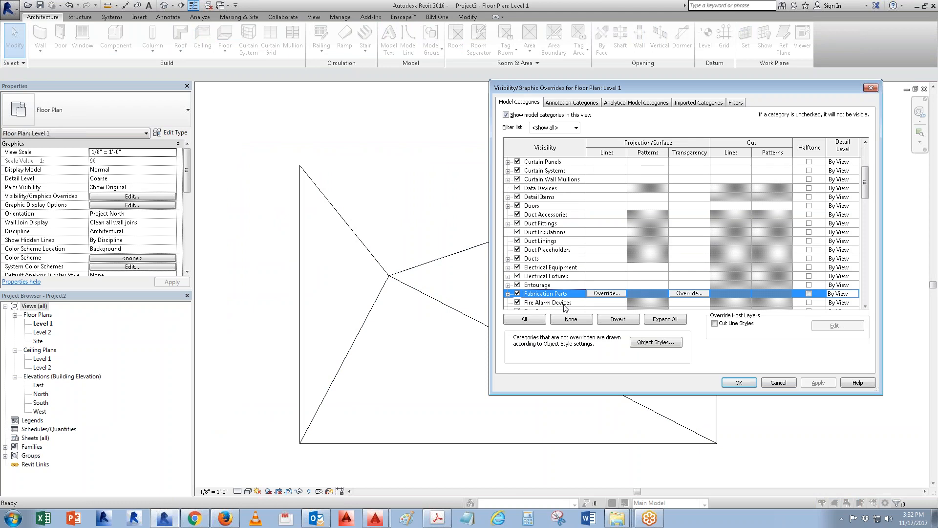
{"action": "left_click", "coordinate": [669, 348]}
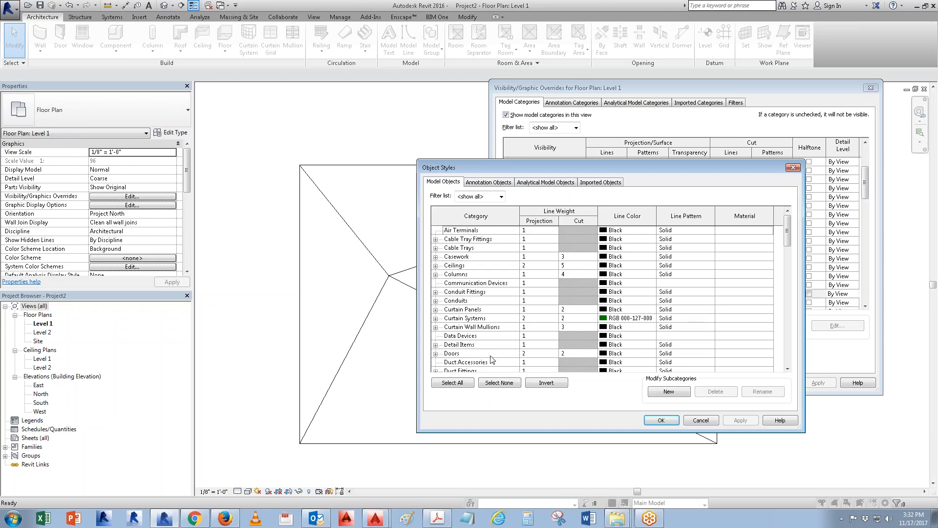
{"action": "left_click", "coordinate": [474, 309]}
{"action": "key", "text": "r"}
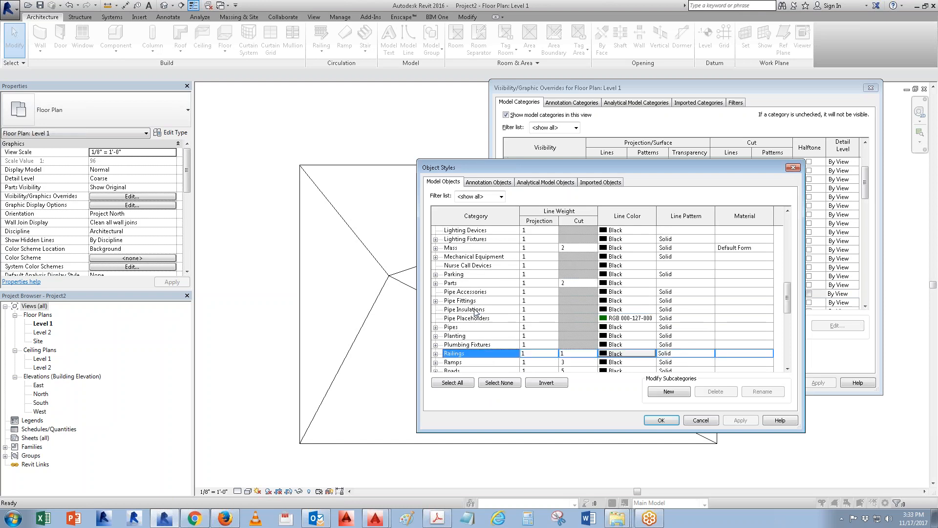
{"action": "scroll", "coordinate": [476, 311], "scroll_direction": "down", "scroll_amount": 3}
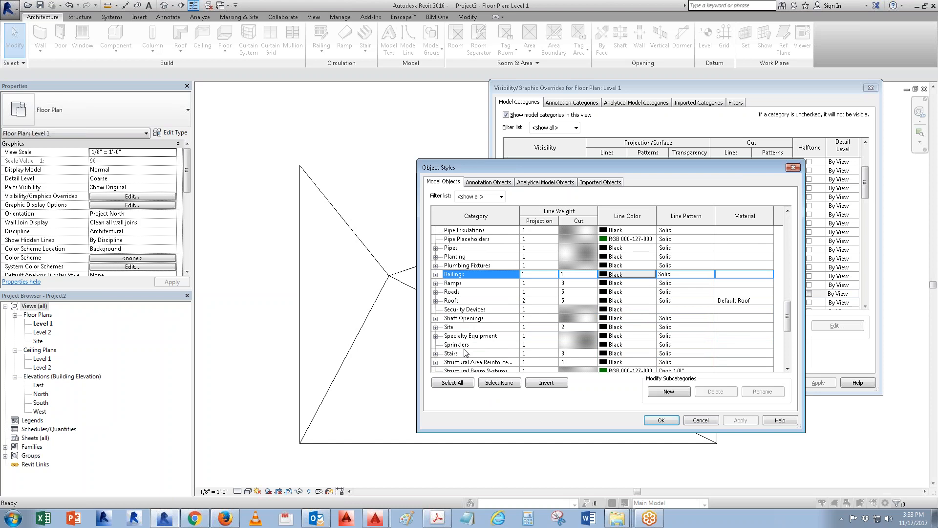
{"action": "key", "text": "f"}
{"action": "left_click", "coordinate": [435, 274]}
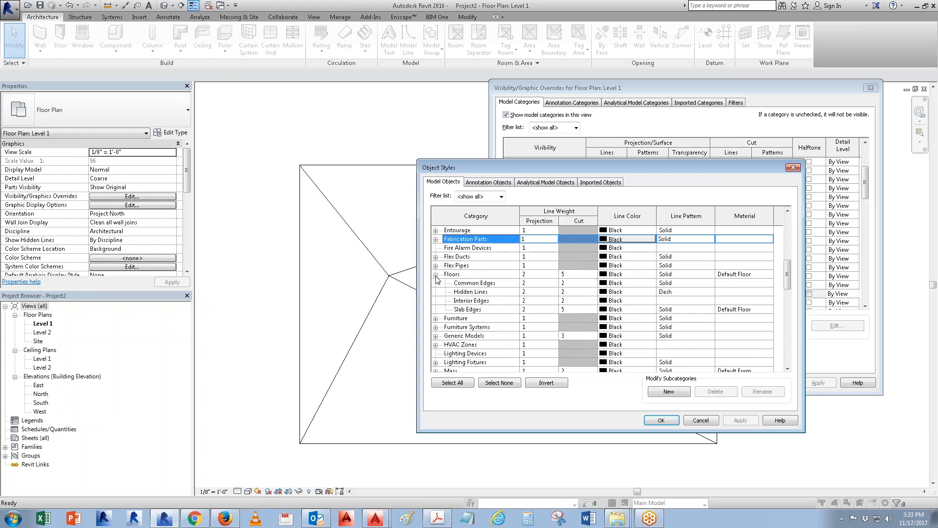
- Set the line color of the Floors Interior Edges subcategory to white, apply the styles and select the floor
{"action": "left_click", "coordinate": [535, 301]}
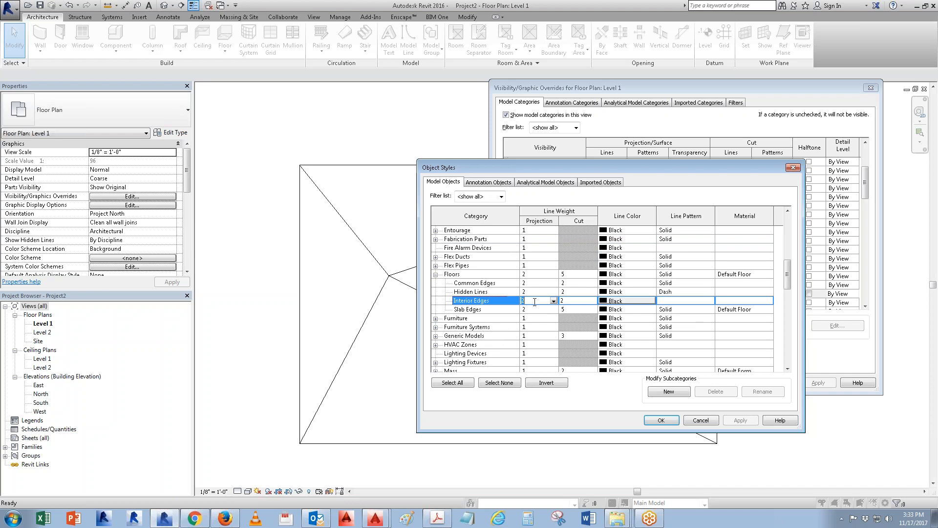
{"action": "left_click", "coordinate": [570, 301]}
{"action": "left_click", "coordinate": [617, 301]}
{"action": "left_click", "coordinate": [598, 281]}
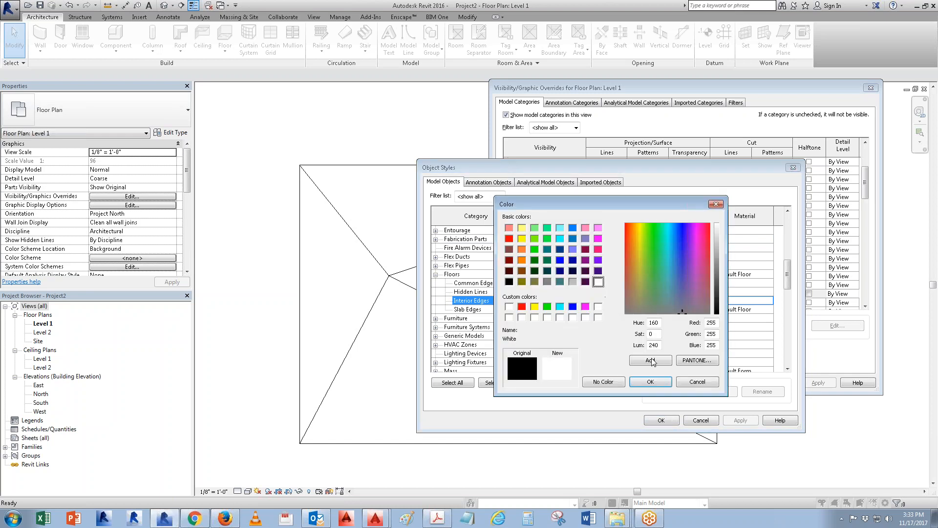
{"action": "left_click", "coordinate": [656, 382]}
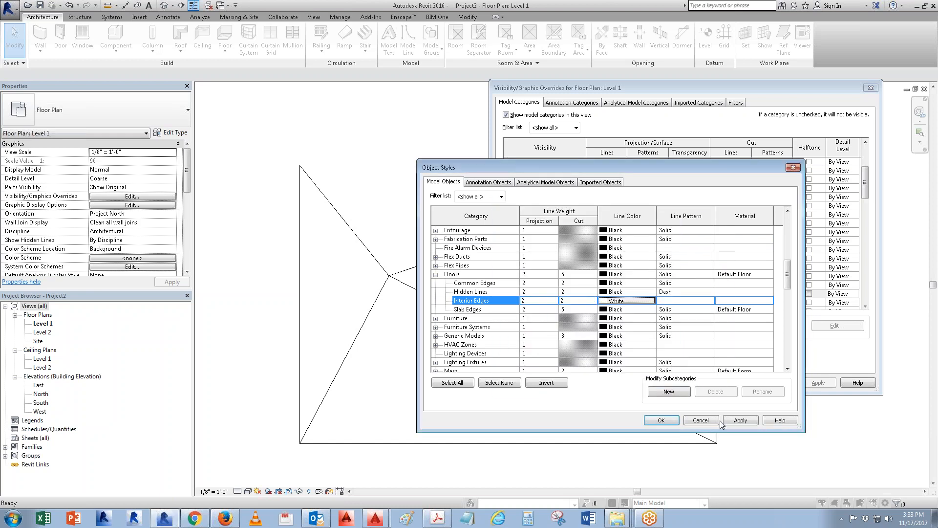
{"action": "left_click", "coordinate": [661, 421]}
{"action": "left_click", "coordinate": [739, 383]}
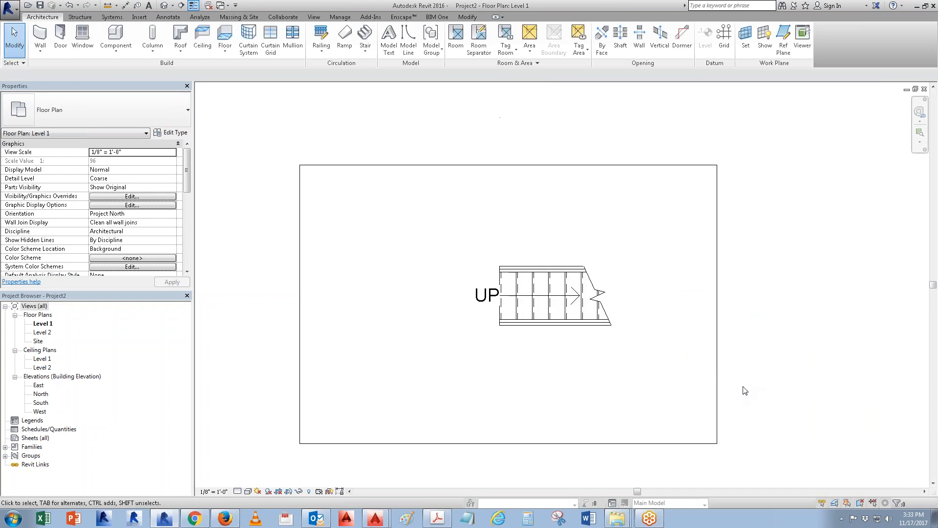
{"action": "left_click", "coordinate": [669, 372]}
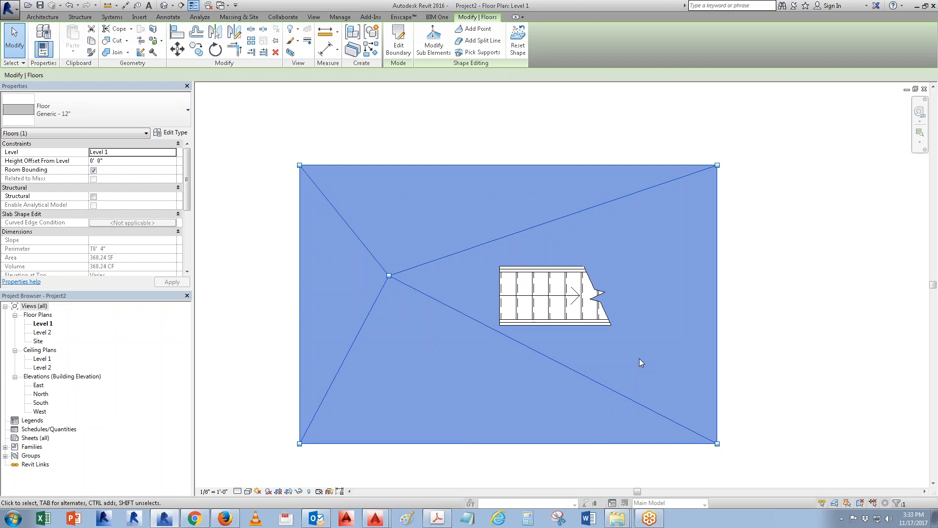
- Turn off the Floors Interior Edges subcategory in the Level 1 visibility overrides, apply it and select the floor to check its edges
{"action": "key", "text": "v"}
{"action": "key", "text": "g"}
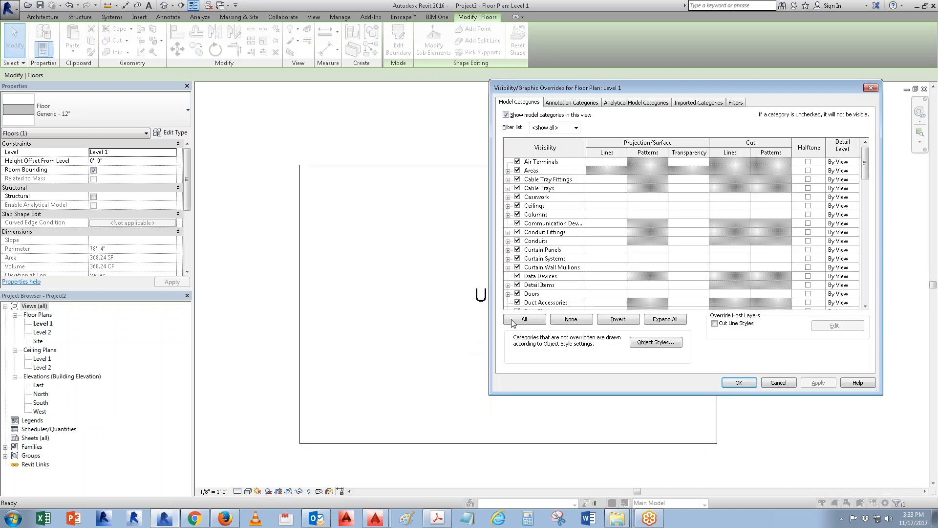
{"action": "scroll", "coordinate": [537, 264], "scroll_direction": "down", "scroll_amount": 3}
{"action": "scroll", "coordinate": [537, 263], "scroll_direction": "down", "scroll_amount": 1}
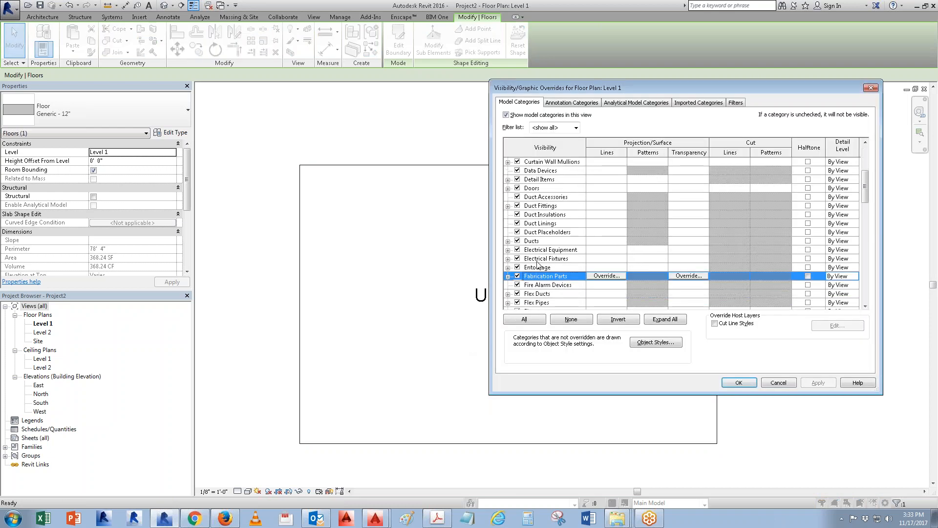
{"action": "scroll", "coordinate": [504, 292], "scroll_direction": "down", "scroll_amount": 2}
{"action": "left_click", "coordinate": [508, 285]}
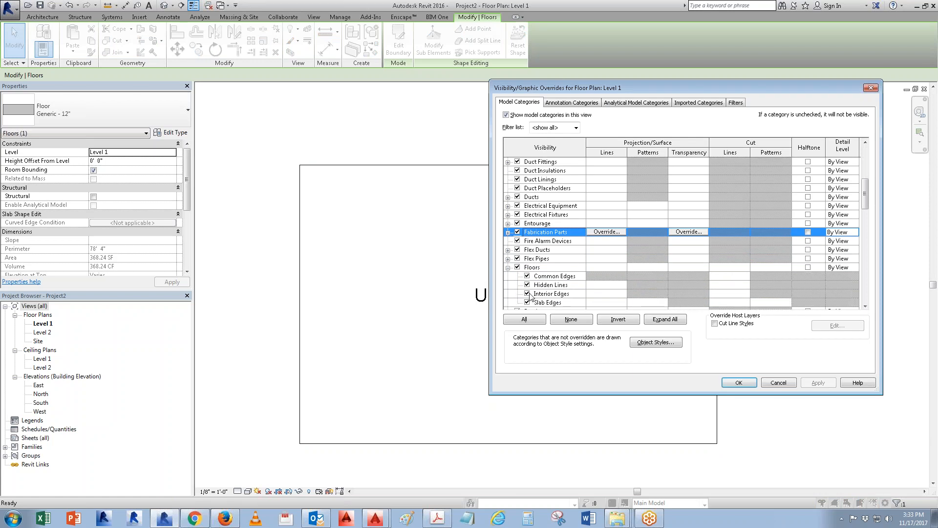
{"action": "left_click", "coordinate": [528, 294]}
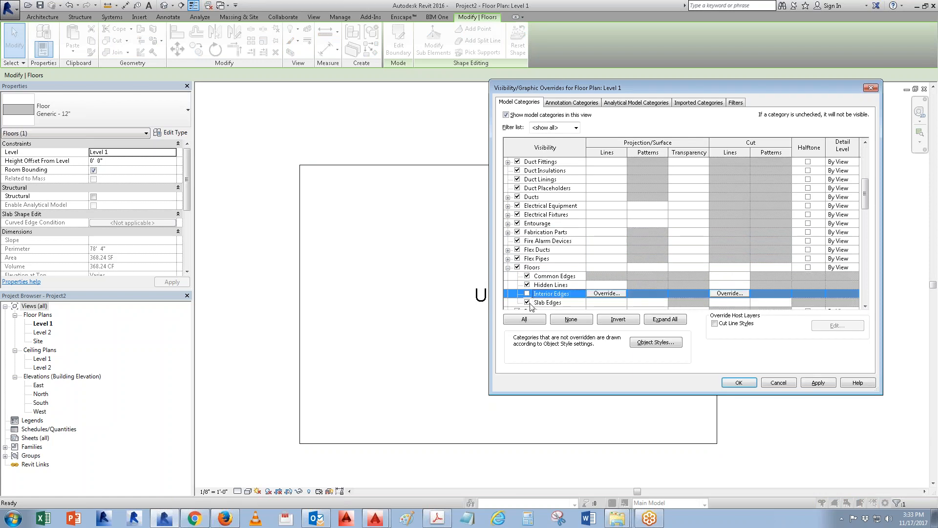
{"action": "left_click", "coordinate": [739, 382]}
{"action": "left_click", "coordinate": [544, 443]}
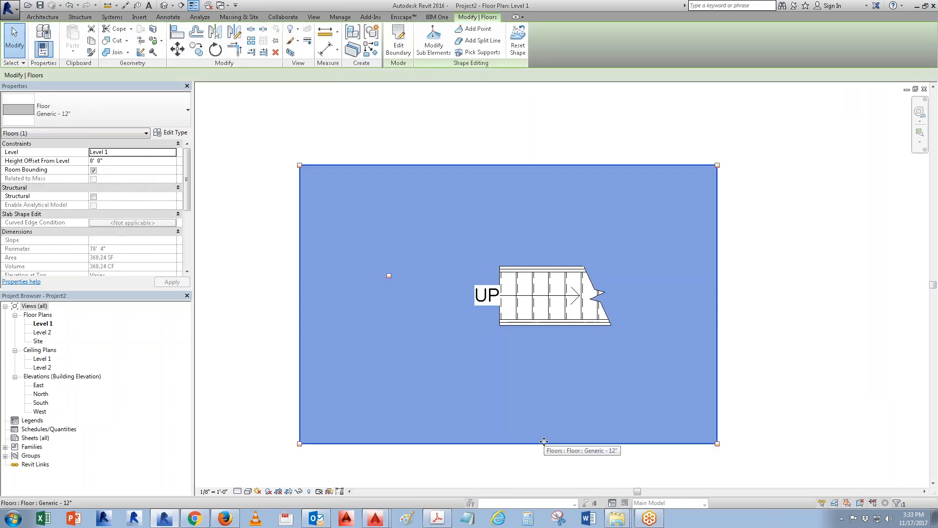
{"action": "key", "text": "Escape"}
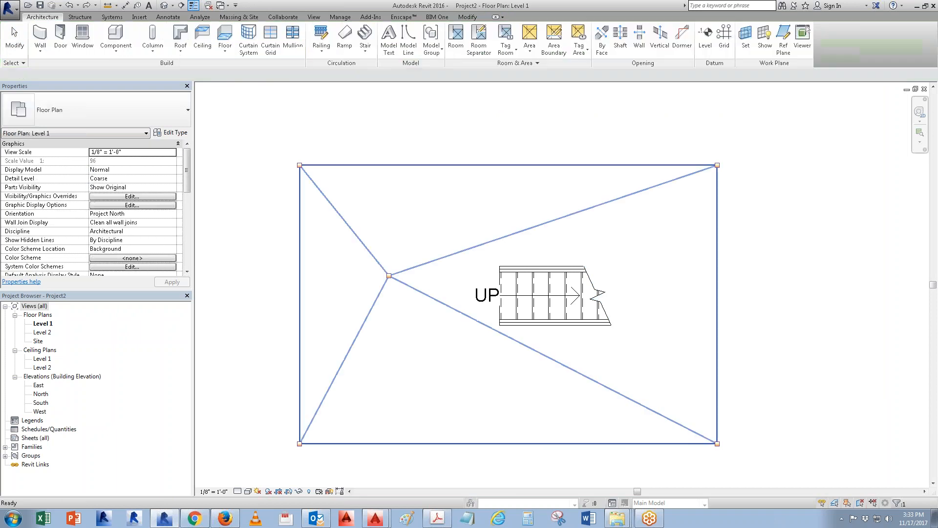
{"action": "key", "text": "v"}
{"action": "key", "text": "v"}
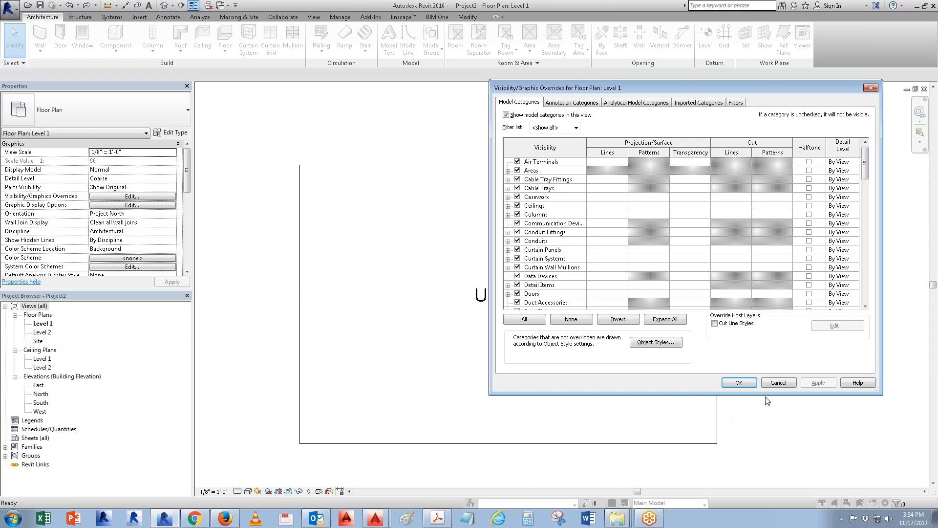
{"action": "left_click", "coordinate": [779, 384]}
- In the North elevation, array Level 2 upward as 10 grouped items, spaced by the distance from Level 1 to Level 2
{"action": "double_click", "coordinate": [42, 394]}
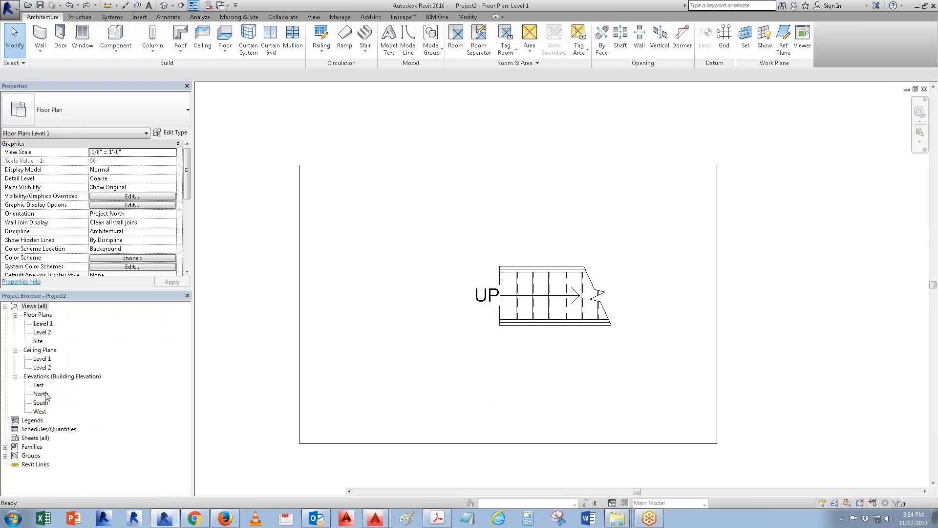
{"action": "middle_click_drag", "start_coordinate": [640, 294], "coordinate": [619, 309]}
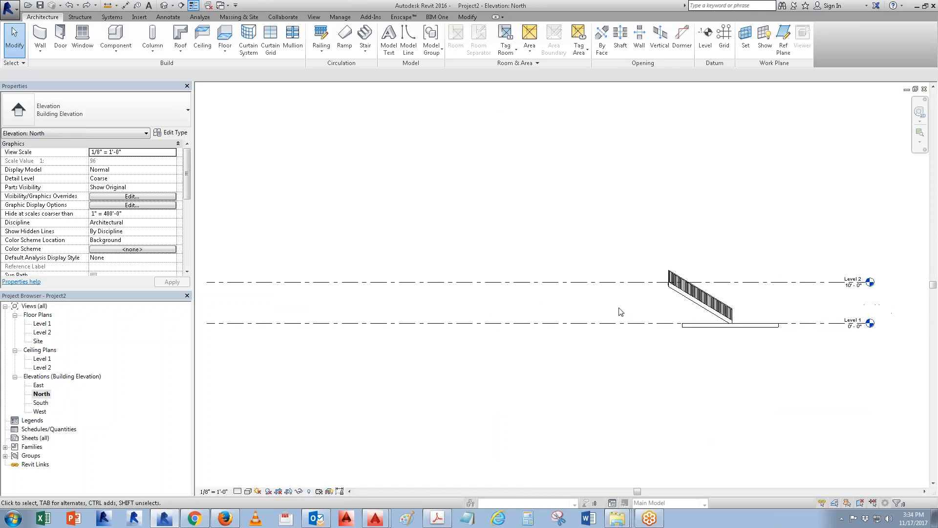
{"action": "left_click", "coordinate": [605, 282]}
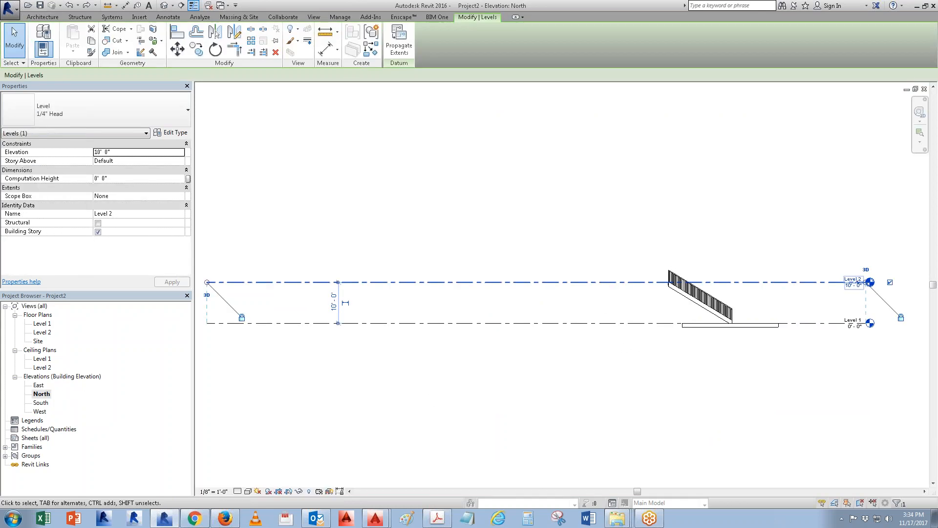
{"action": "left_click", "coordinate": [251, 40]}
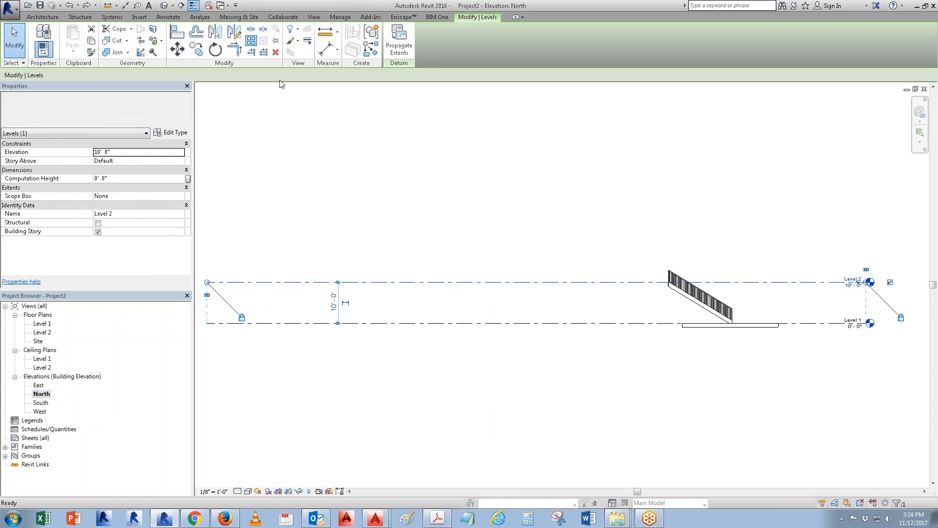
{"action": "left_click", "coordinate": [535, 324]}
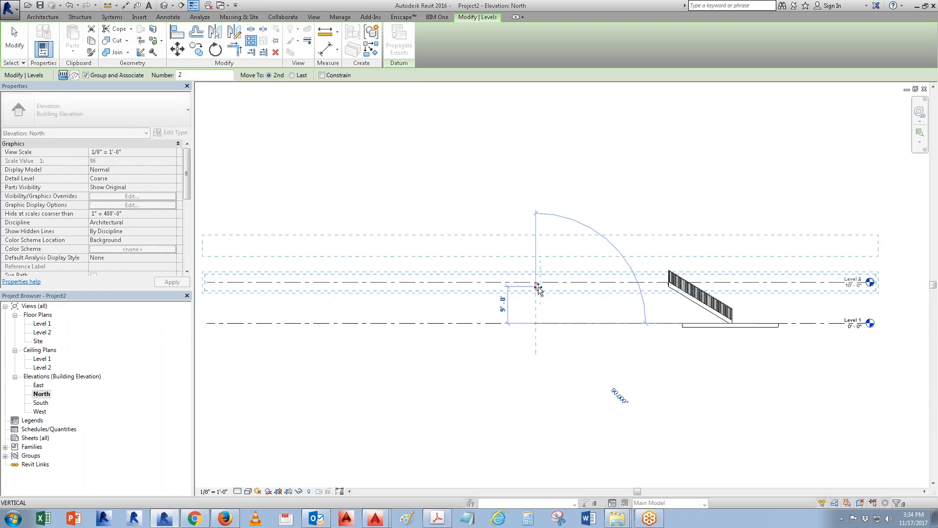
{"action": "left_click", "coordinate": [537, 282]}
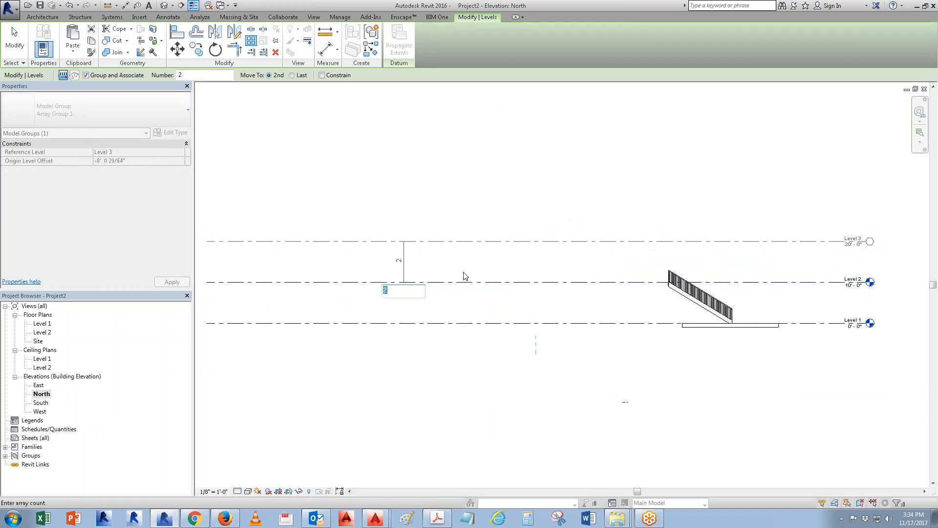
{"action": "type", "text": "10"}
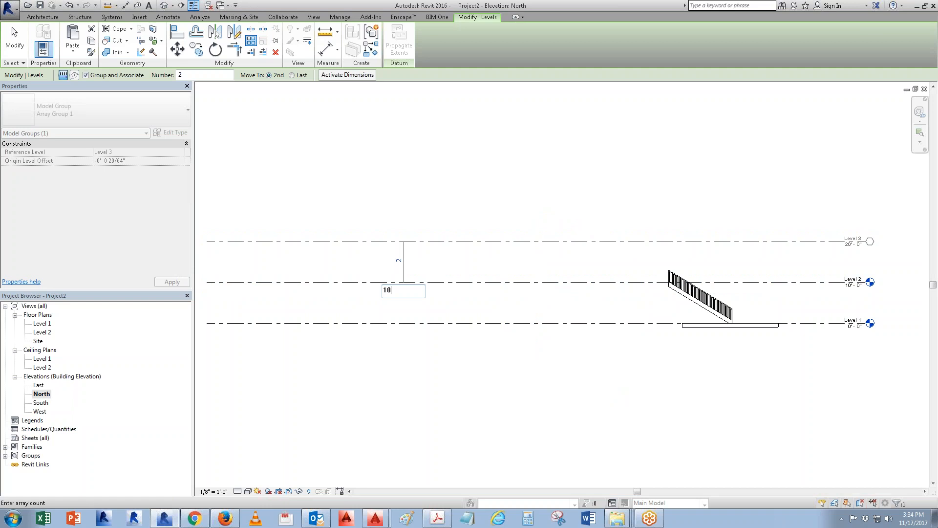
{"action": "key", "text": "Return"}
{"action": "left_click", "coordinate": [703, 360]}
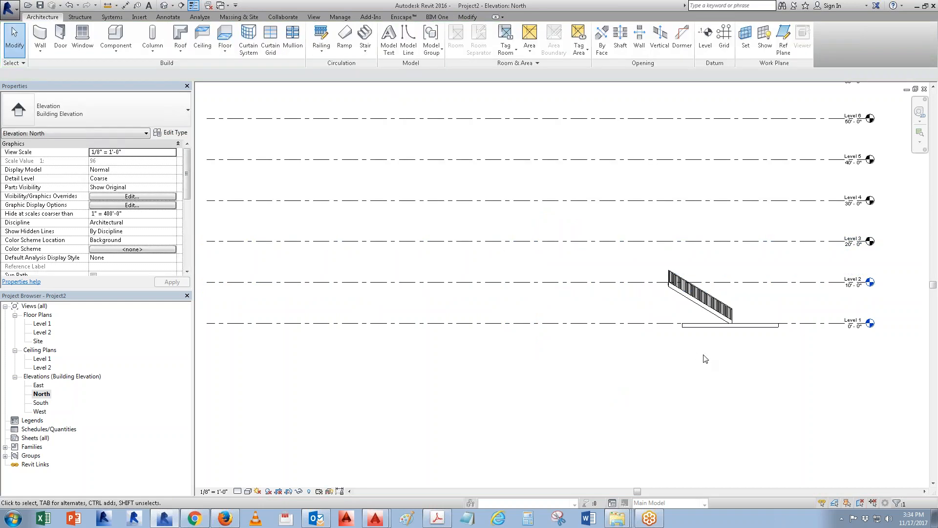
- Set the stair's Multistory Top Level to Level 11 and view all the repeated flights
{"action": "scroll", "coordinate": [728, 274], "scroll_direction": "up", "scroll_amount": 3}
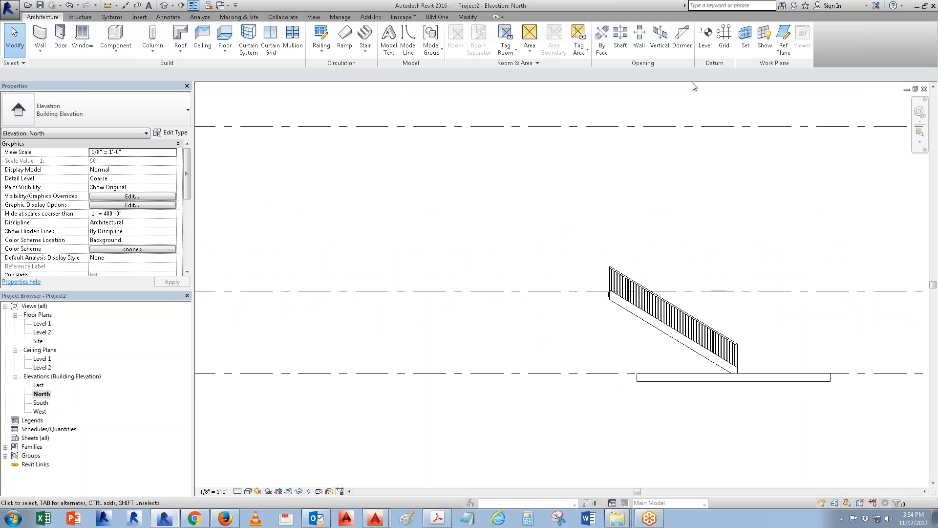
{"action": "left_click", "coordinate": [631, 317]}
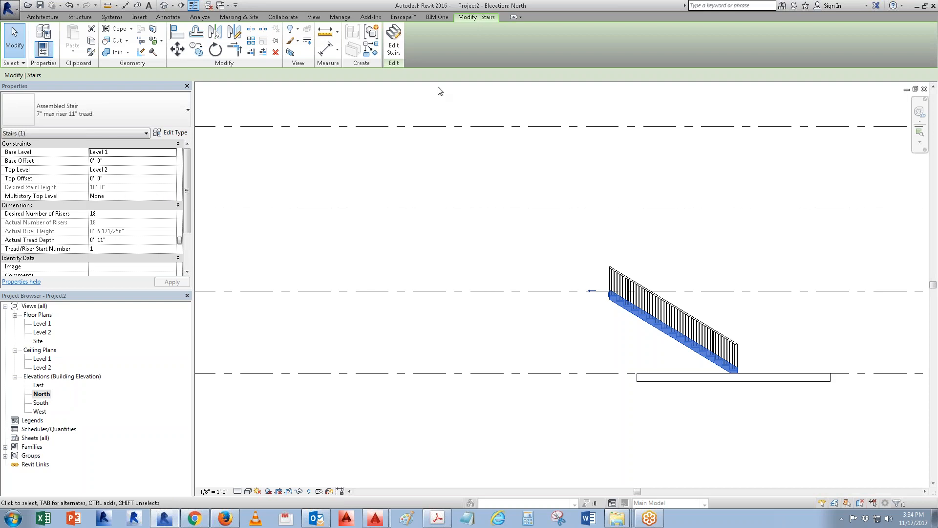
{"action": "left_click", "coordinate": [171, 196]}
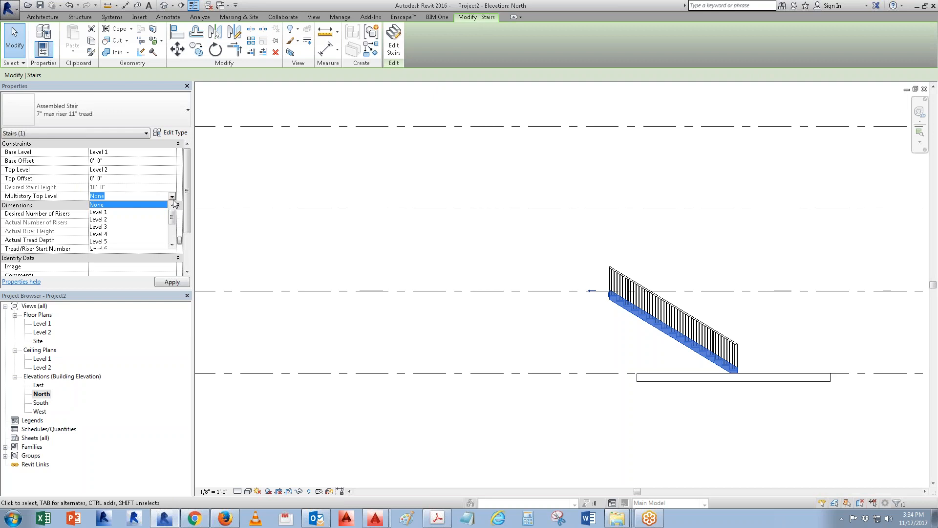
{"action": "left_click", "coordinate": [173, 245]}
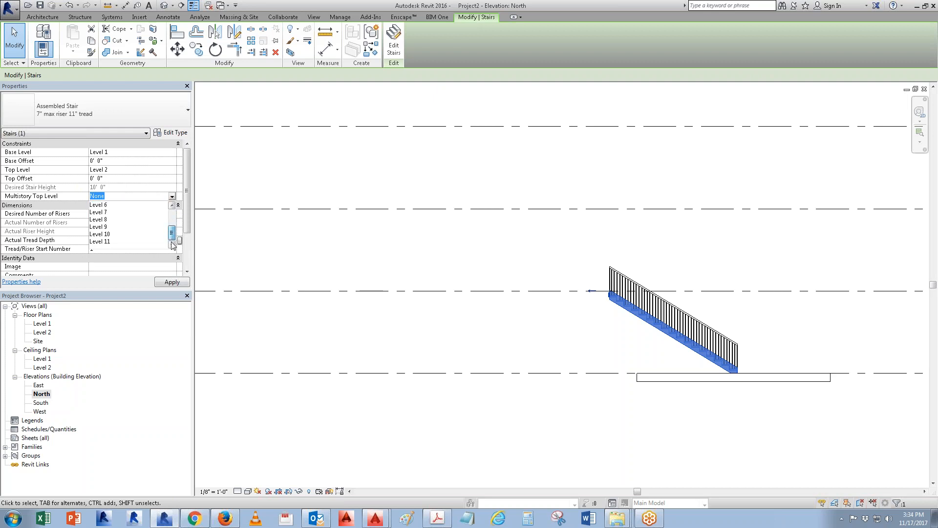
{"action": "left_click", "coordinate": [100, 242]}
{"action": "scroll", "coordinate": [535, 398], "scroll_direction": "down", "scroll_amount": 1}
{"action": "scroll", "coordinate": [536, 398], "scroll_direction": "down", "scroll_amount": 4}
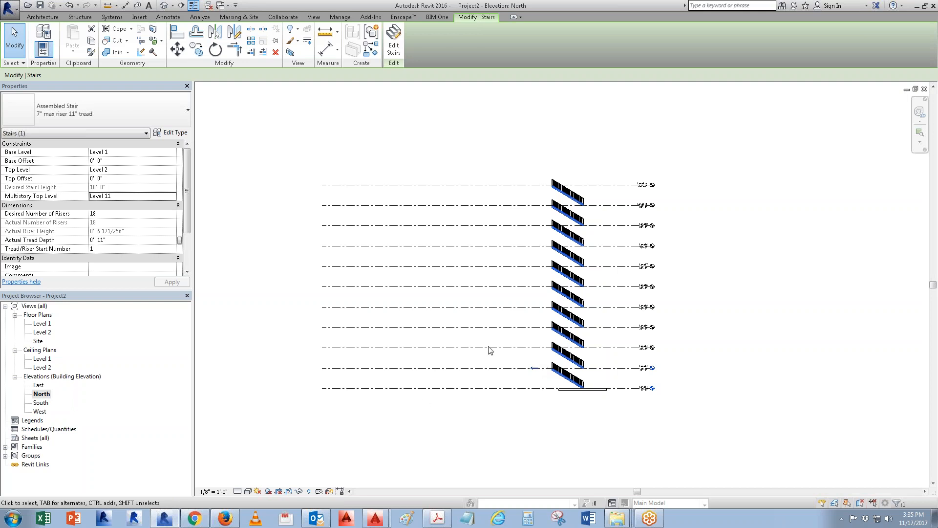
- In the Level 1 floor plan, place a vertical W10X49 structural column west of the stair with an unconnected depth of 9' 0"
{"action": "left_click", "coordinate": [40, 328]}
{"action": "double_click", "coordinate": [40, 325]}
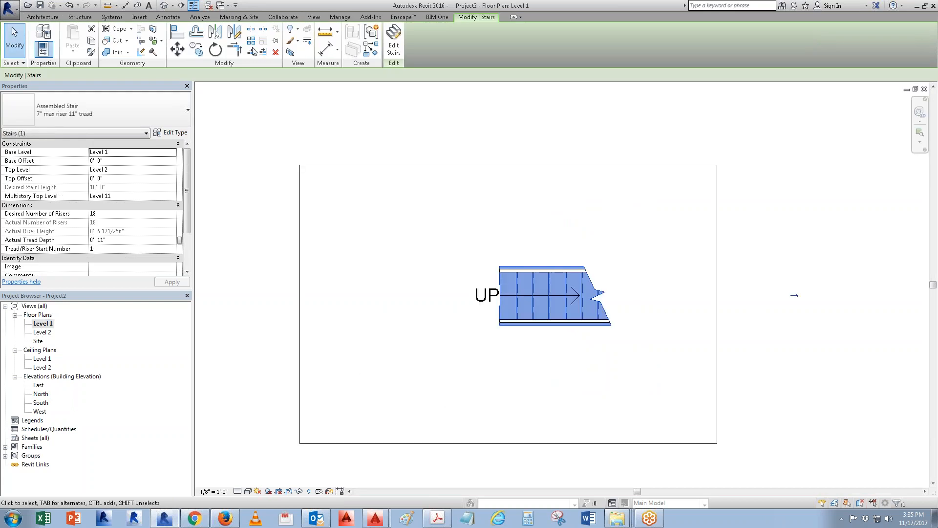
{"action": "left_click", "coordinate": [80, 17]}
{"action": "left_click", "coordinate": [81, 34]}
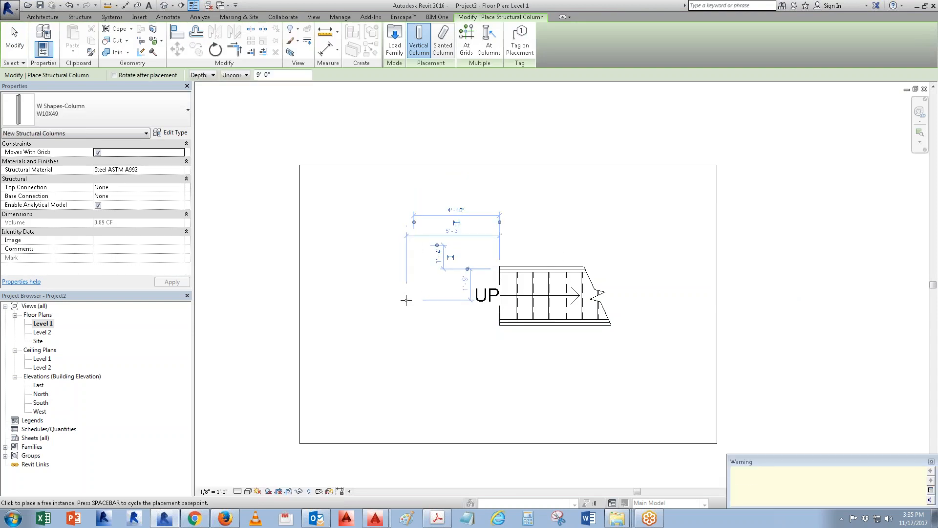
{"action": "left_click", "coordinate": [406, 301]}
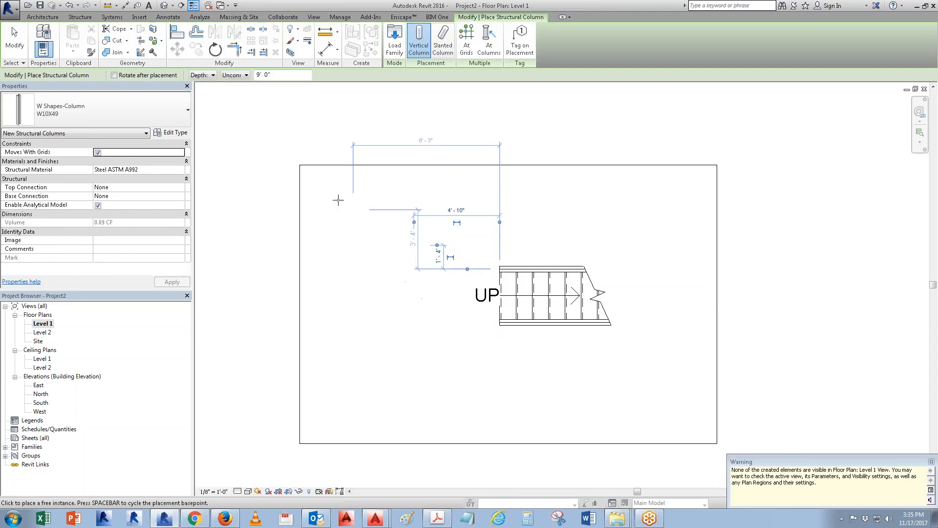
- Switch column placement from Depth to Height and place a W10X49 column about 7'-4" west of the stair's start
{"action": "left_click", "coordinate": [198, 77]}
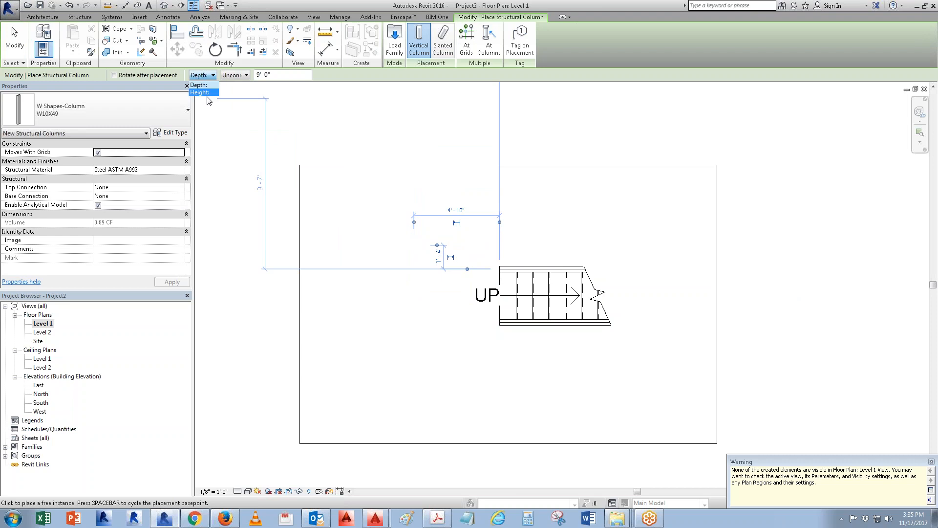
{"action": "left_click", "coordinate": [199, 92]}
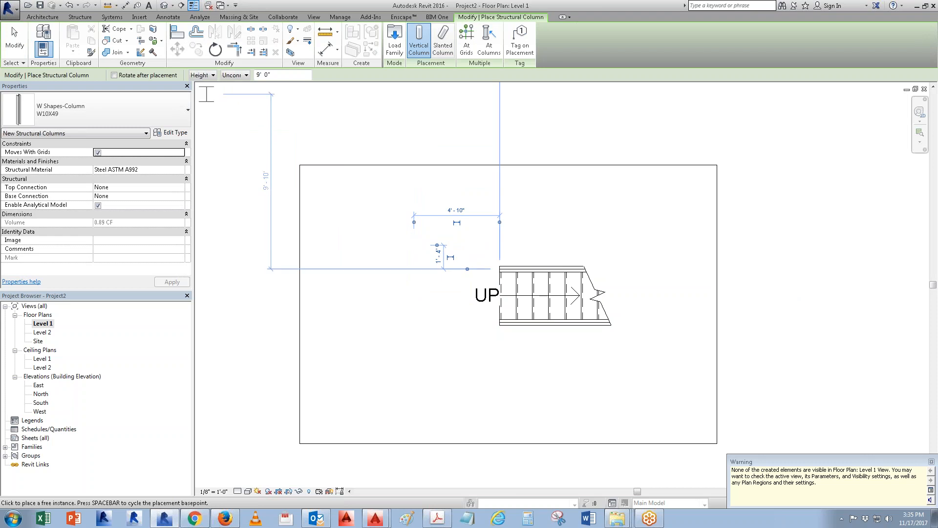
{"action": "left_click", "coordinate": [370, 291]}
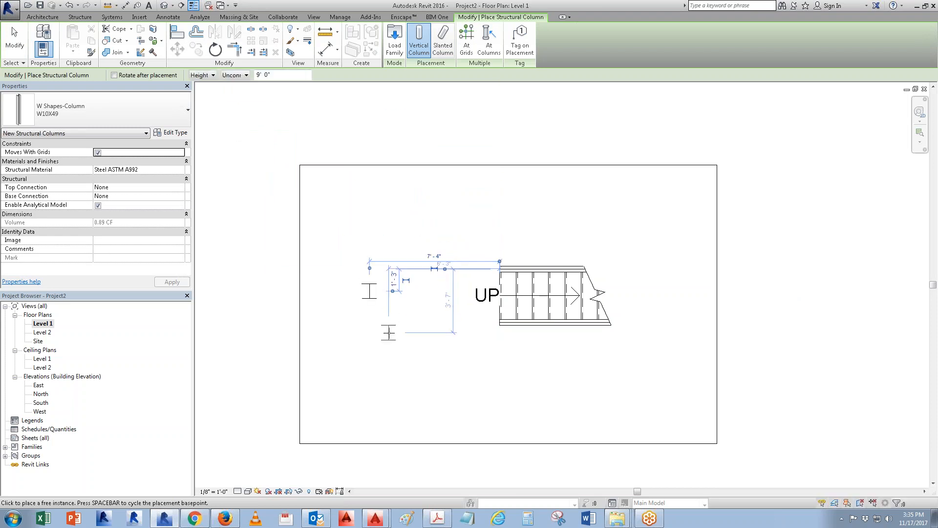
{"action": "key", "text": "Escape"}
{"action": "key", "text": "Escape"}
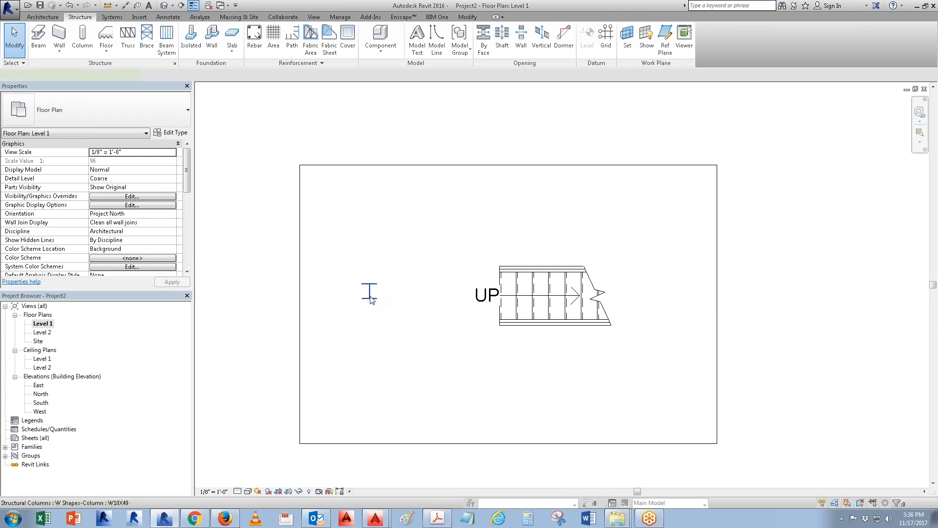
- Open the 3D view and delete the W10X49 column that extends below the floor
{"action": "left_click", "coordinate": [372, 296]}
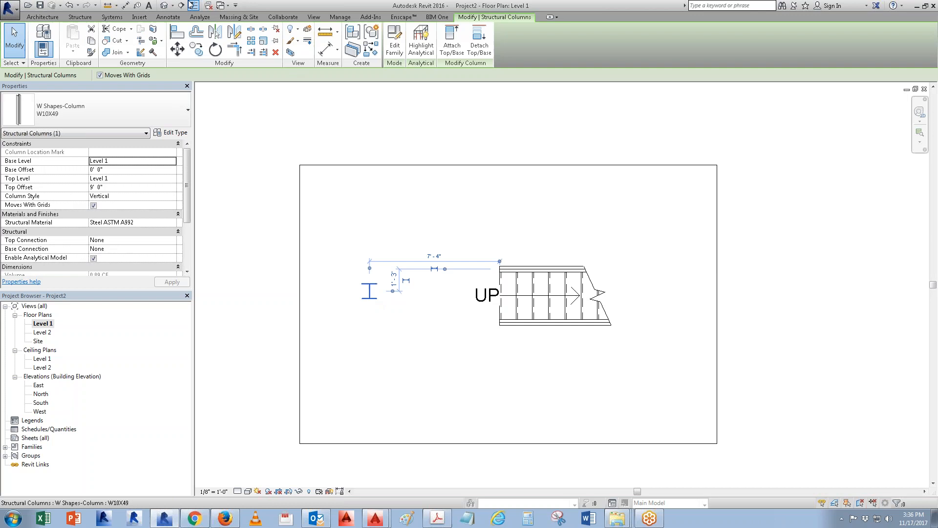
{"action": "left_click", "coordinate": [164, 5]}
{"action": "middle_click_drag", "start_coordinate": [548, 422], "coordinate": [547, 481], "text": "shift"}
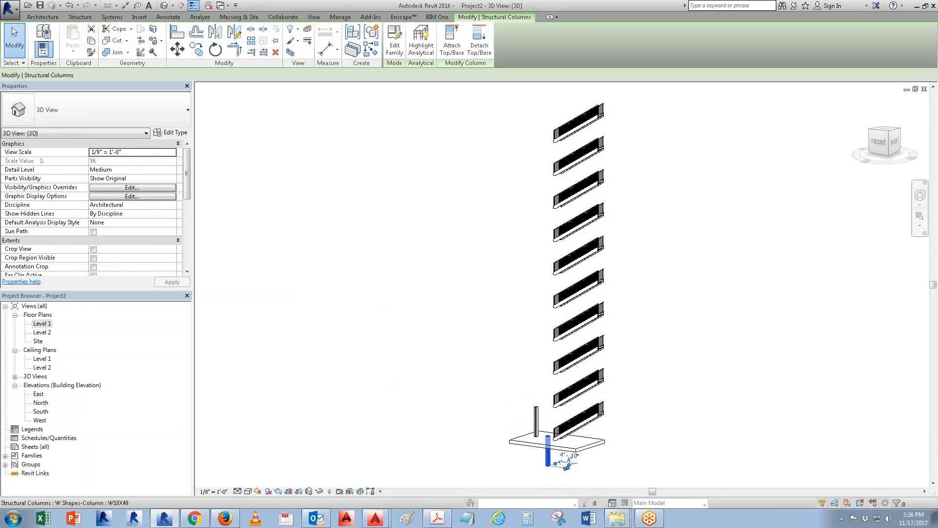
{"action": "left_click", "coordinate": [548, 467]}
{"action": "key", "text": "Delete"}
- Set the remaining W10X49 column's Top Level to Level 2 with its 9' 0" top offset kept
{"action": "middle_click_drag", "start_coordinate": [547, 468], "coordinate": [630, 484], "text": "shift"}
{"action": "scroll", "coordinate": [553, 409], "scroll_direction": "up", "scroll_amount": 3}
{"action": "scroll", "coordinate": [525, 416], "scroll_direction": "up", "scroll_amount": 2}
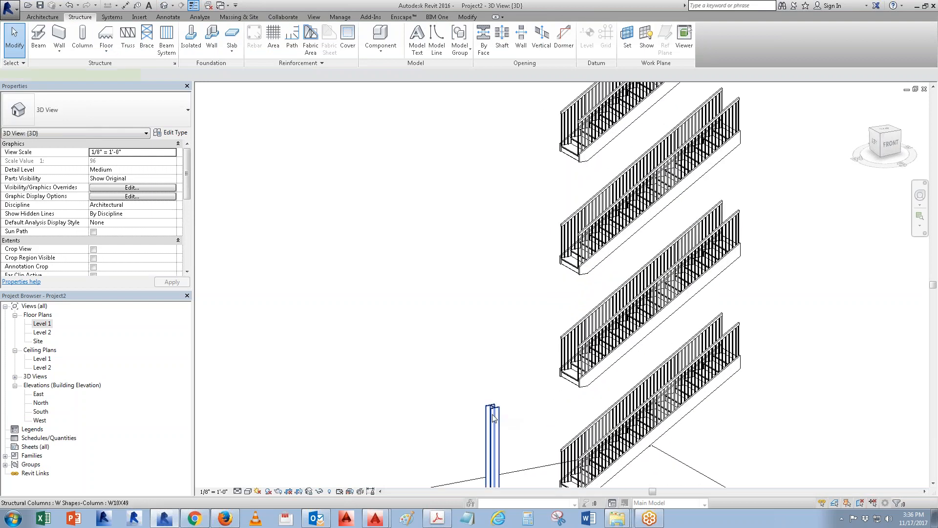
{"action": "left_click", "coordinate": [495, 415]}
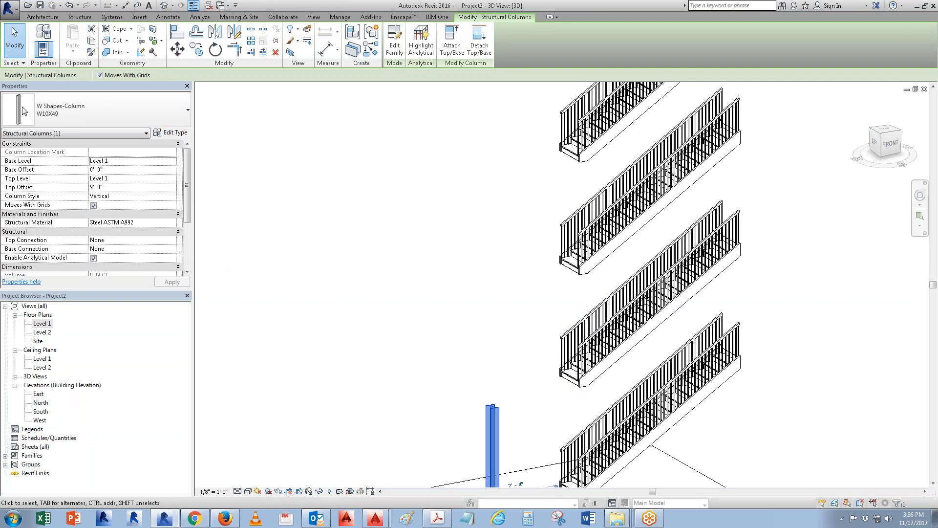
{"action": "left_click", "coordinate": [172, 179]}
{"action": "left_click", "coordinate": [104, 195]}
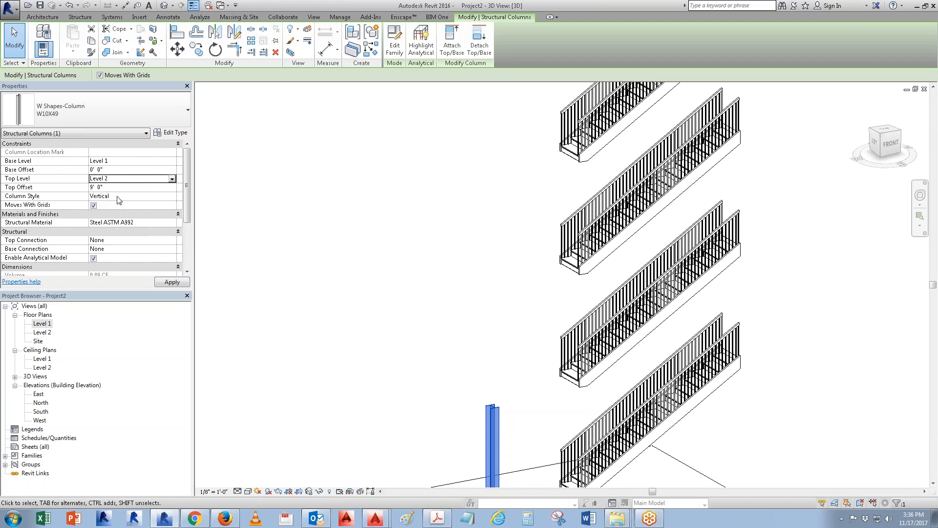
{"action": "left_click", "coordinate": [120, 188]}
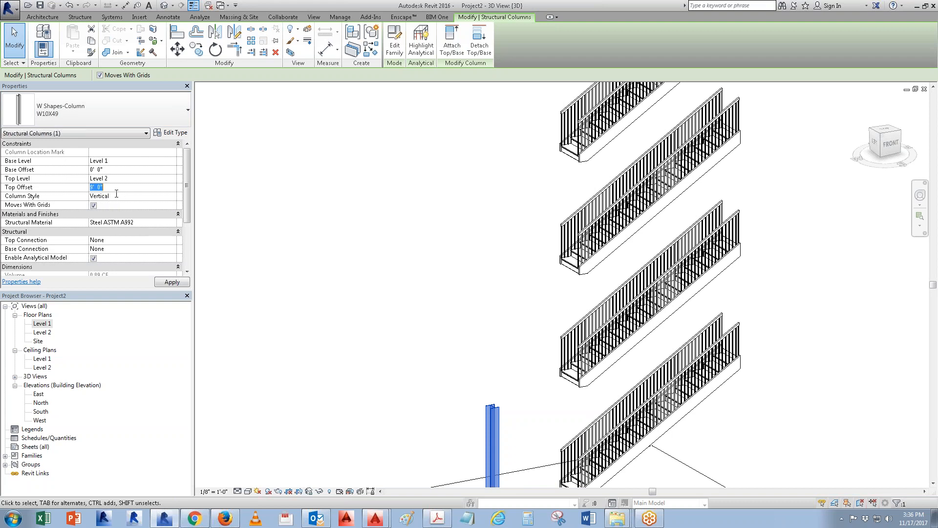
{"action": "left_click_drag", "start_coordinate": [111, 188], "coordinate": [65, 184]}
{"action": "left_click", "coordinate": [284, 263]}
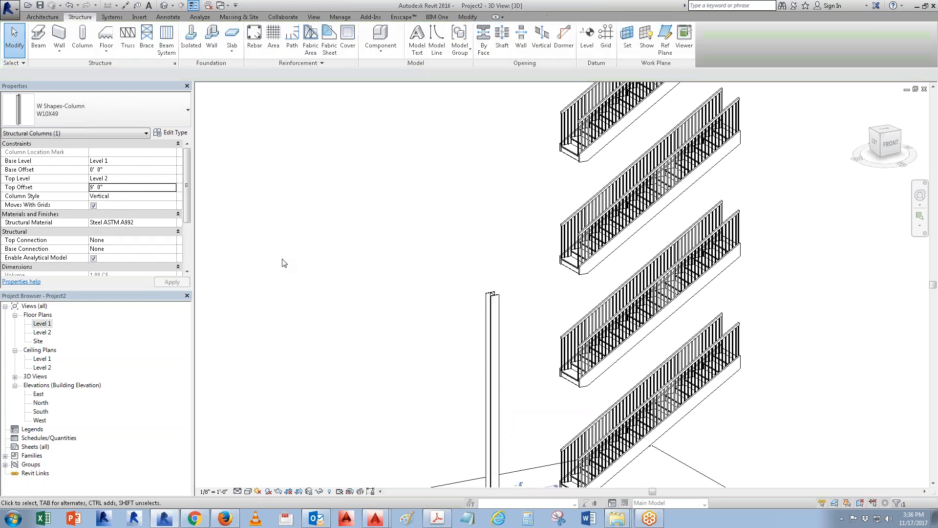
- Set the W10X49 column's Top Offset to 12' 0"
{"action": "left_click", "coordinate": [489, 306]}
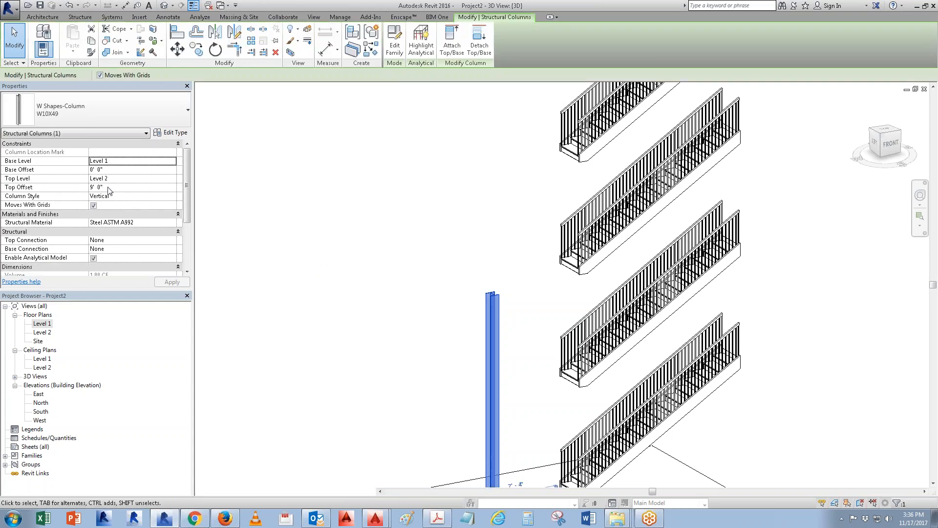
{"action": "left_click", "coordinate": [77, 186]}
{"action": "type", "text": "12"}
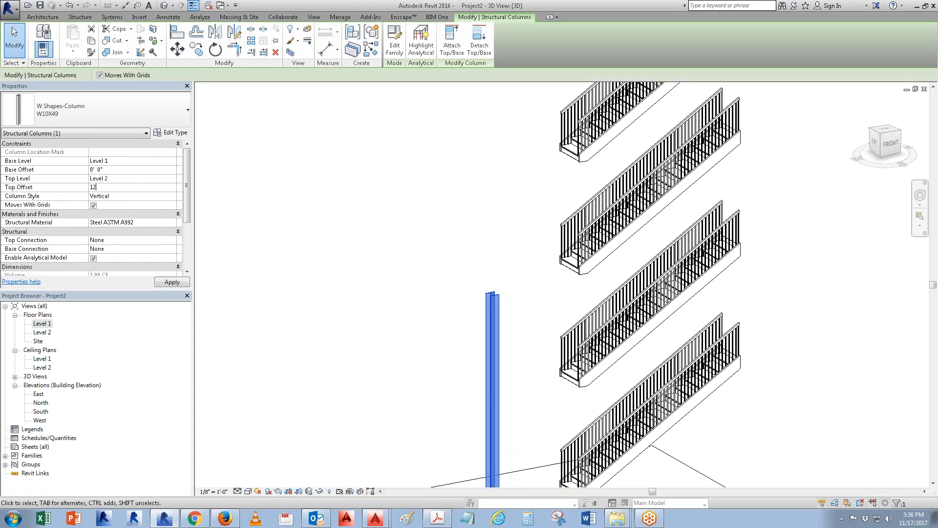
{"action": "key", "text": "Return"}
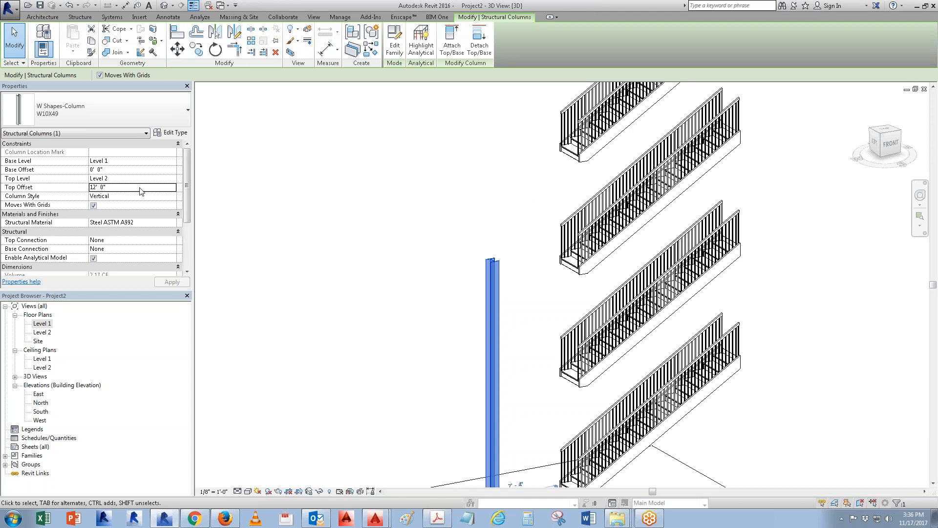
- Set the W10X49 column's Top Level back to Level 1 and apply the change
{"action": "left_click", "coordinate": [173, 179]}
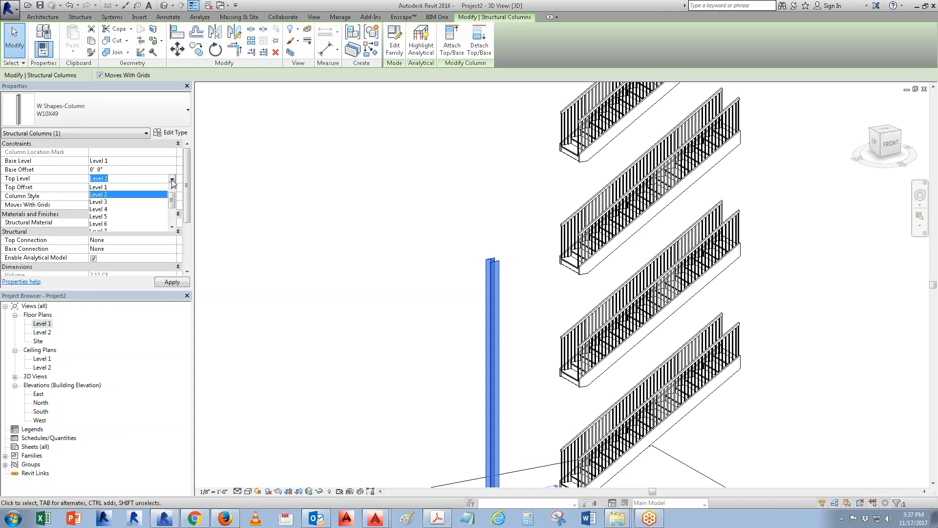
{"action": "left_click", "coordinate": [115, 186]}
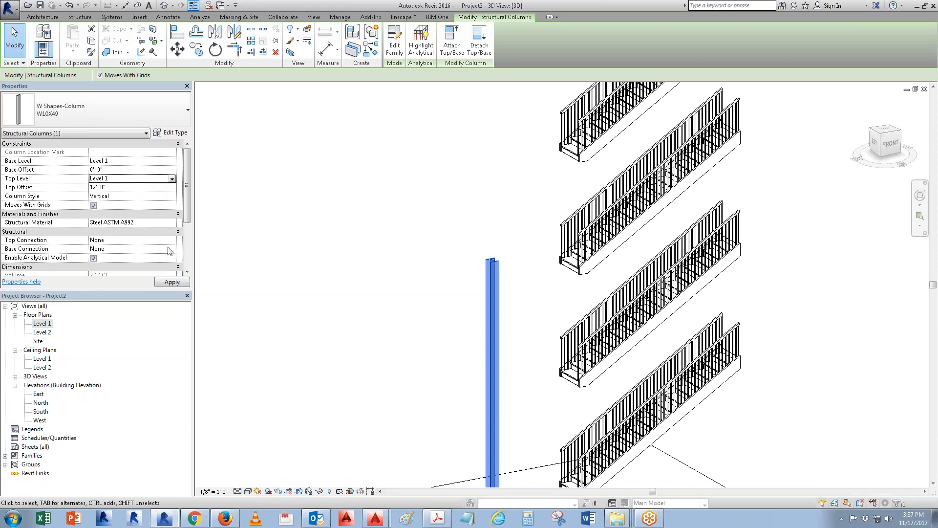
{"action": "left_click", "coordinate": [172, 282]}
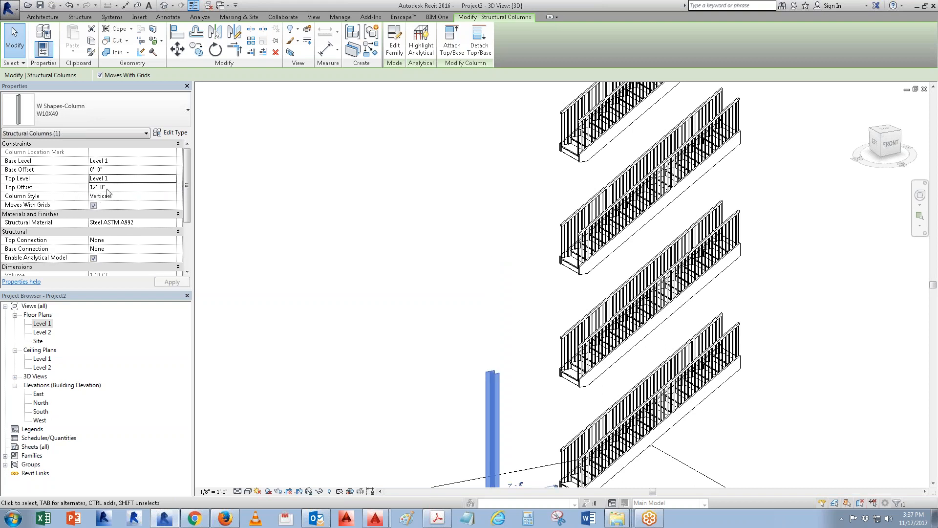
- Set the W10X49 column's Top Level to Level 5 and its Top Offset to 0
{"action": "left_click", "coordinate": [174, 182]}
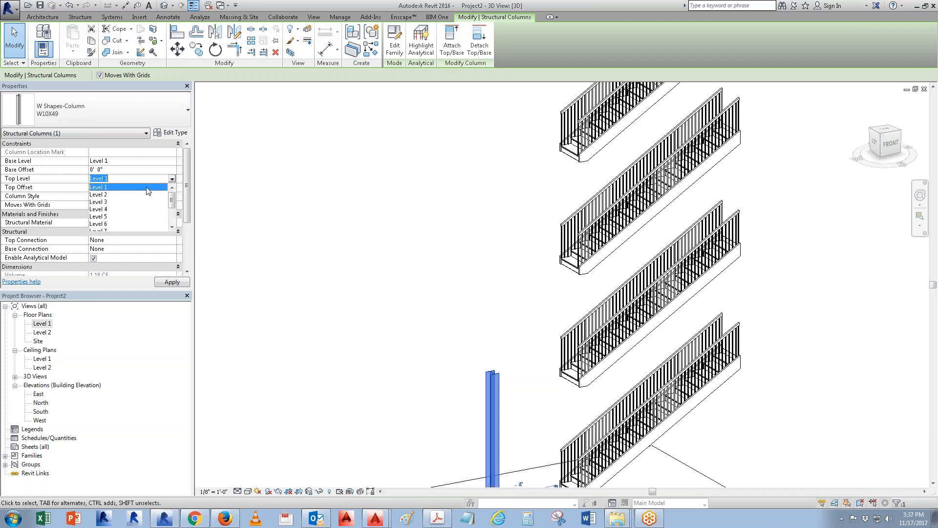
{"action": "left_click", "coordinate": [106, 218]}
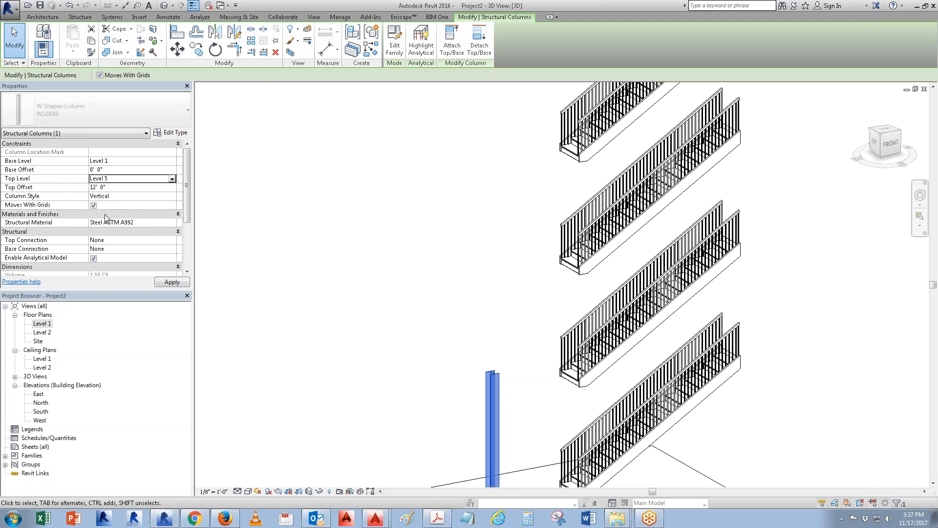
{"action": "left_click", "coordinate": [109, 187]}
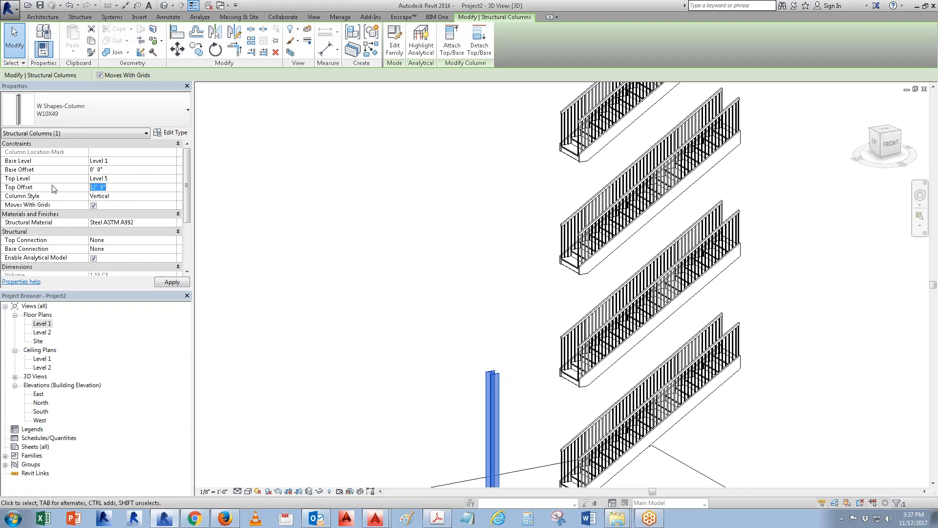
{"action": "type", "text": "0"}
{"action": "key", "text": "Return"}
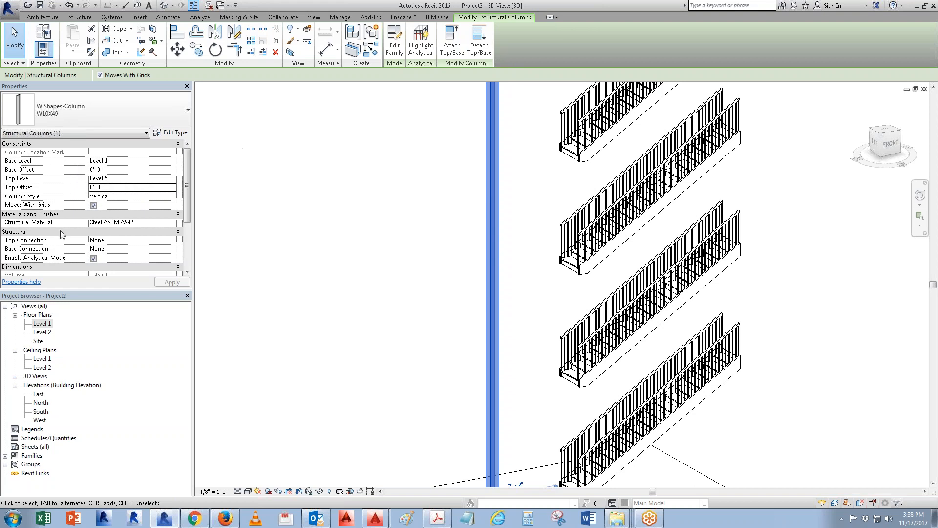
- Lower the column top by setting its Top Offset to -1' 0", and view the full column beside the stair
{"action": "left_click", "coordinate": [117, 189]}
{"action": "type", "text": "-1' 0\""}
{"action": "key", "text": "Return"}
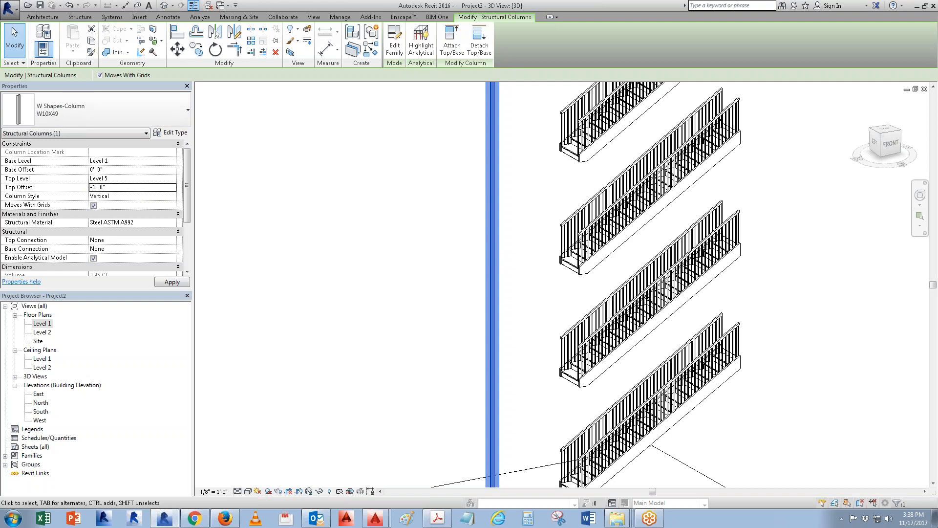
{"action": "scroll", "coordinate": [321, 371], "scroll_direction": "down", "scroll_amount": 3}
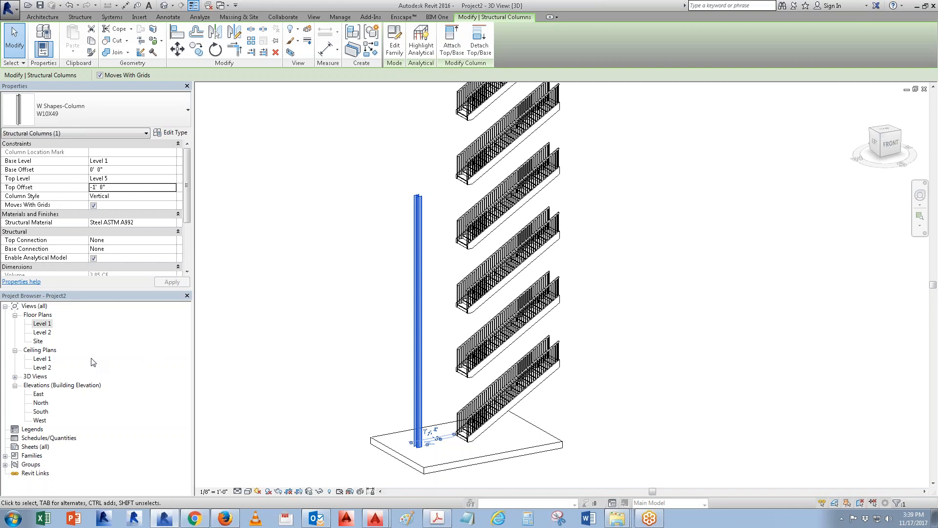
- Switch to the open Aviara II central project and open its Level 3 floor plan at the residential suites
{"action": "left_click", "coordinate": [221, 6]}
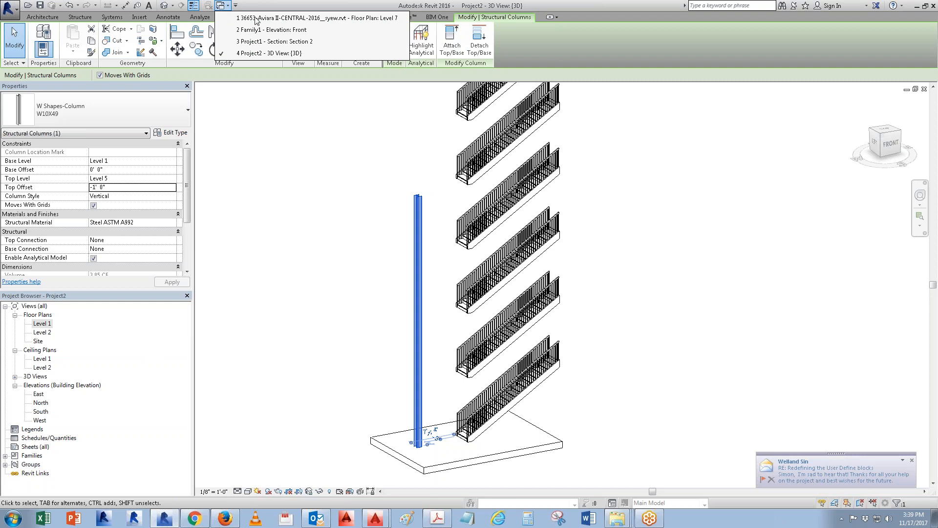
{"action": "left_click", "coordinate": [255, 20]}
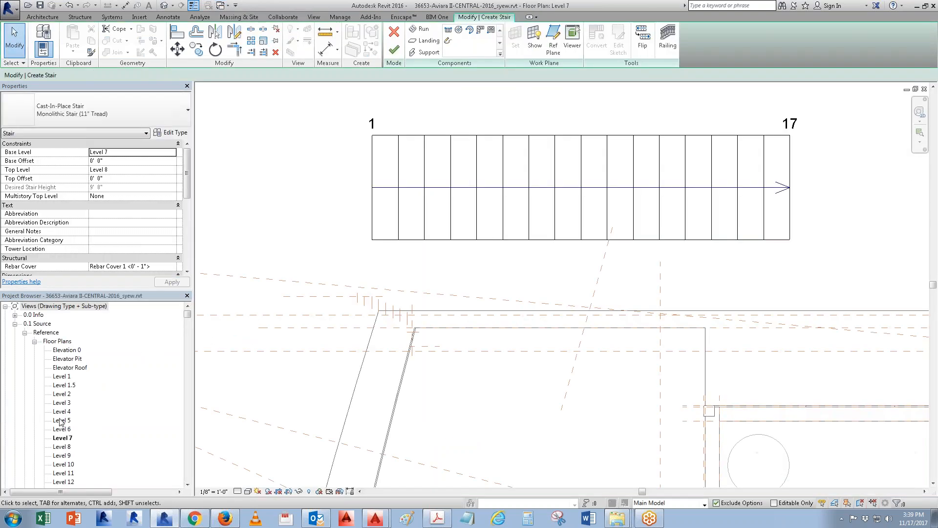
{"action": "left_click", "coordinate": [68, 403]}
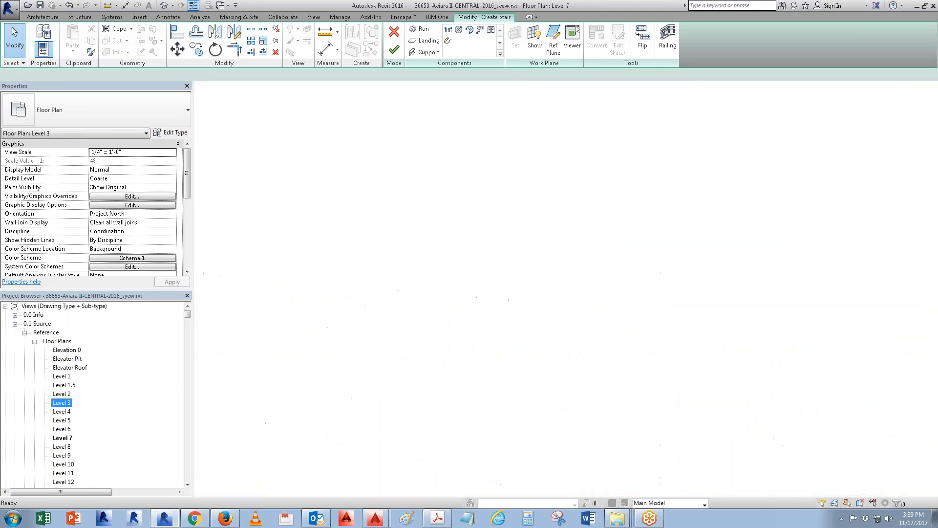
{"action": "scroll", "coordinate": [566, 323], "scroll_direction": "up", "scroll_amount": 5}
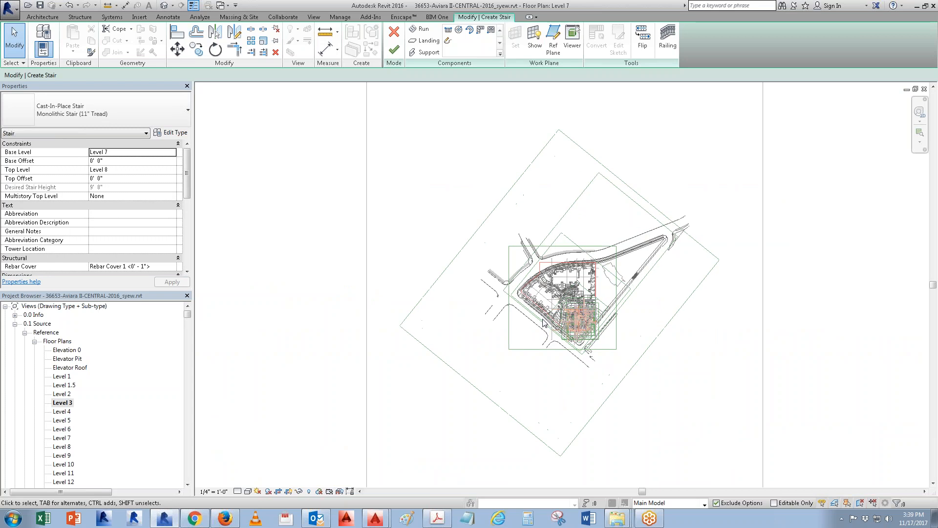
{"action": "scroll", "coordinate": [582, 332], "scroll_direction": "up", "scroll_amount": 6}
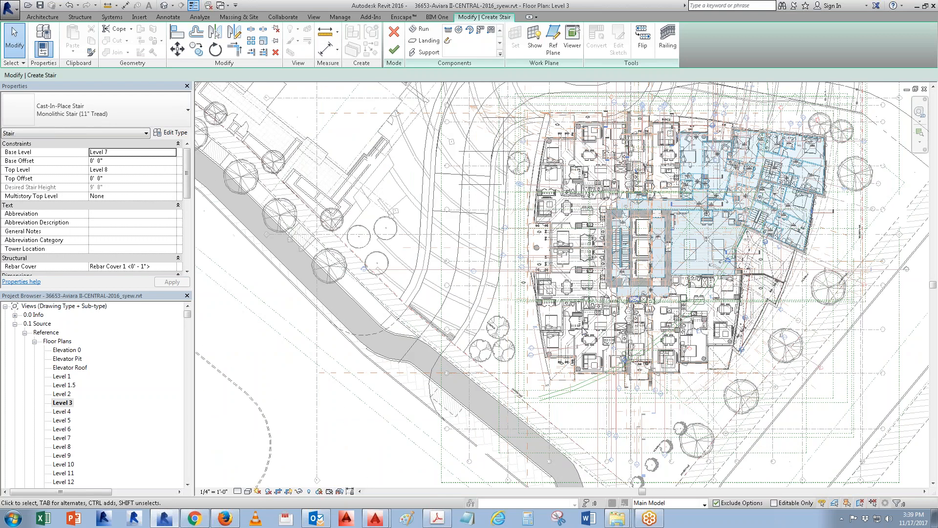
{"action": "scroll", "coordinate": [577, 332], "scroll_direction": "up", "scroll_amount": 2}
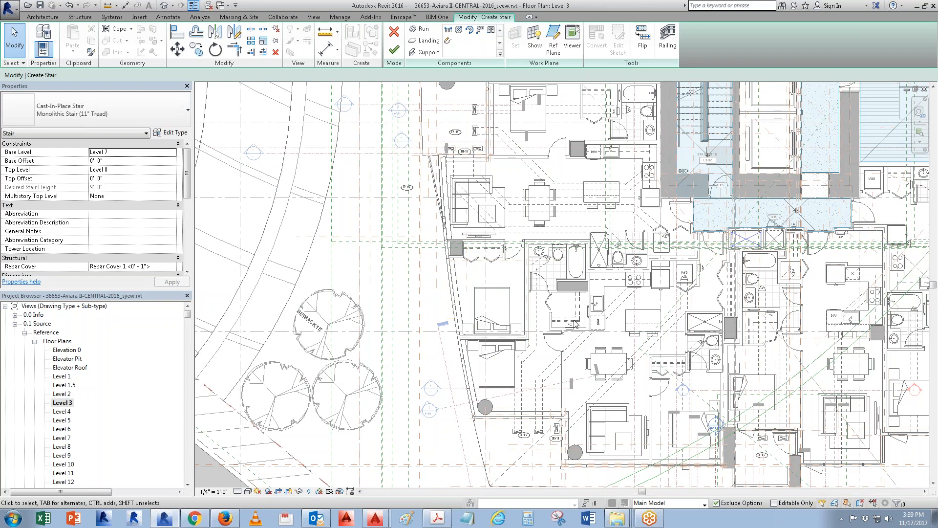
{"action": "key", "text": "v"}
{"action": "key", "text": "g"}
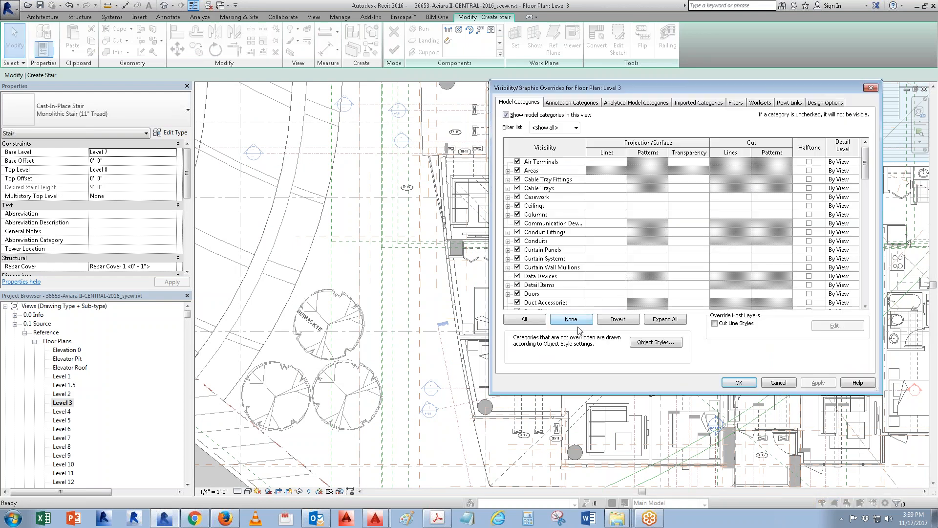
{"action": "key", "text": "Escape"}
- Cancel the unfinished stair edit in the Aviara II project and confirm discarding it
{"action": "scroll", "coordinate": [497, 324], "scroll_direction": "up", "scroll_amount": 3}
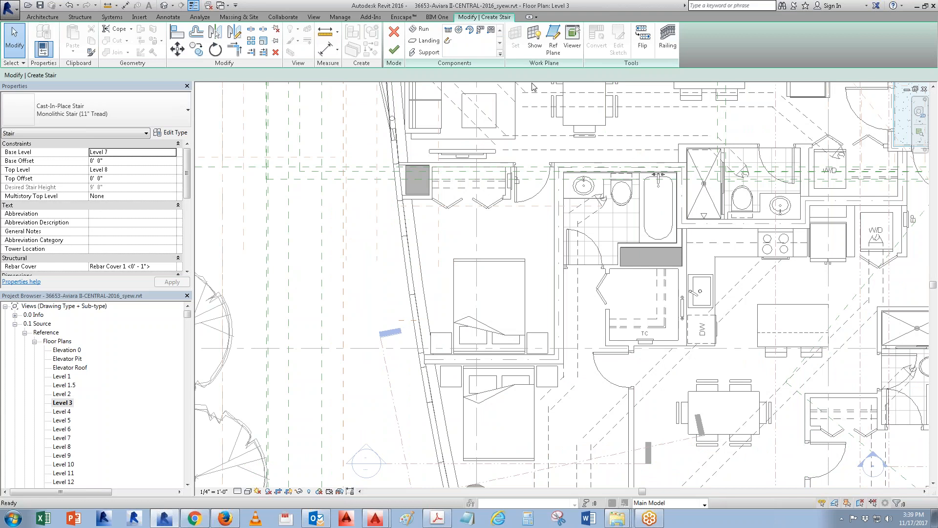
{"action": "left_click", "coordinate": [395, 34]}
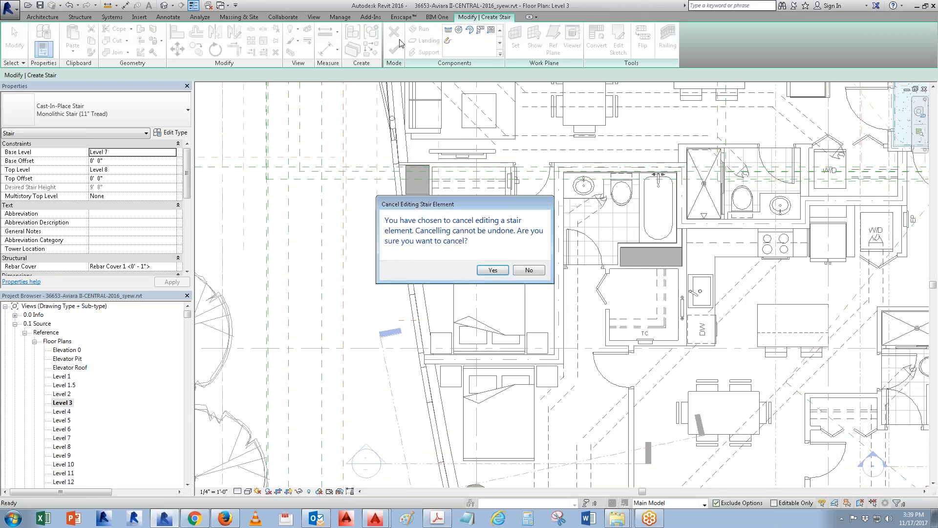
{"action": "left_click", "coordinate": [490, 269]}
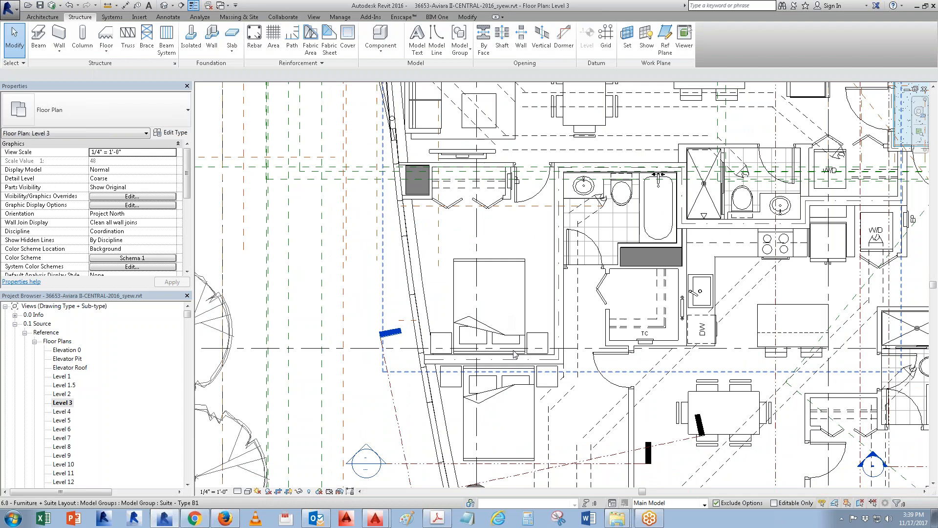
- Select the Suite - Type B3 model group on Level 3, inspect its bathroom and kitchen walls, and open the group for editing
{"action": "middle_click_drag", "start_coordinate": [572, 393], "coordinate": [444, 320]}
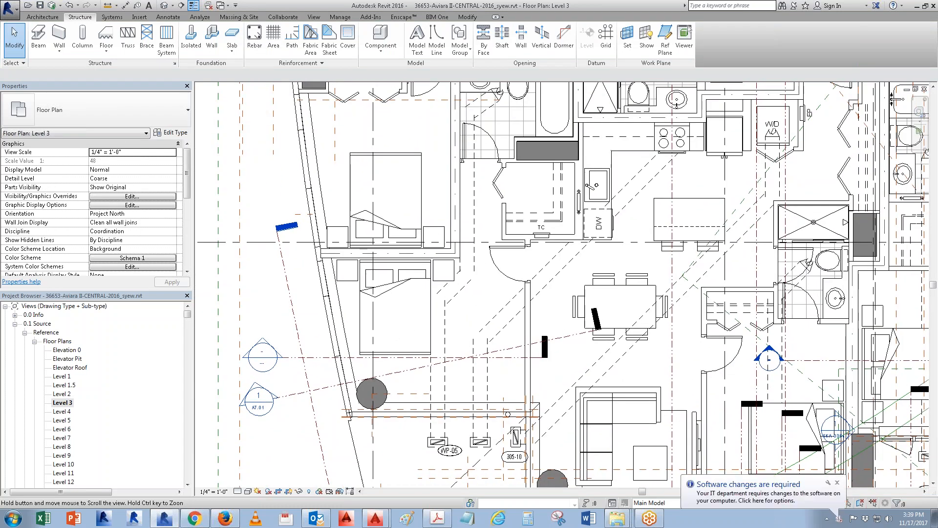
{"action": "left_click", "coordinate": [432, 311]}
{"action": "middle_click_drag", "start_coordinate": [492, 294], "coordinate": [428, 449]}
{"action": "scroll", "coordinate": [397, 370], "scroll_direction": "up", "scroll_amount": 1}
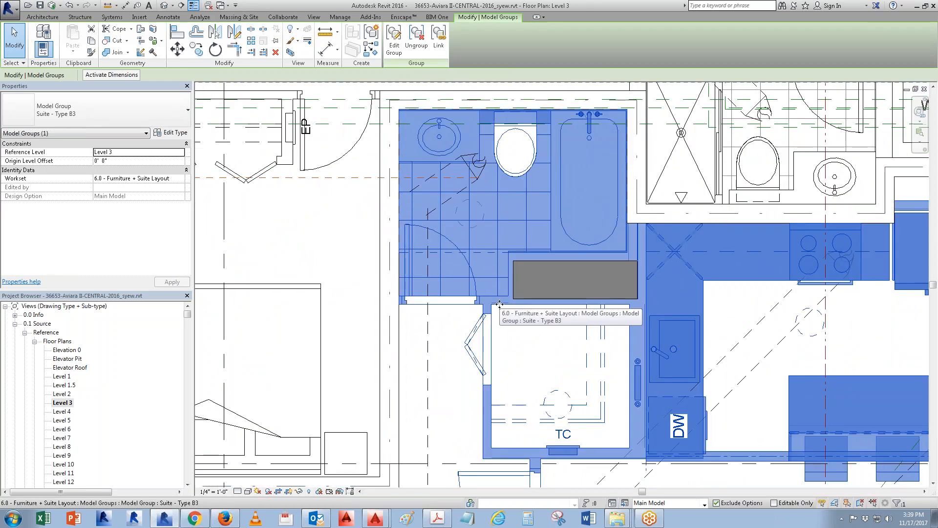
{"action": "scroll", "coordinate": [427, 310], "scroll_direction": "up", "scroll_amount": 3}
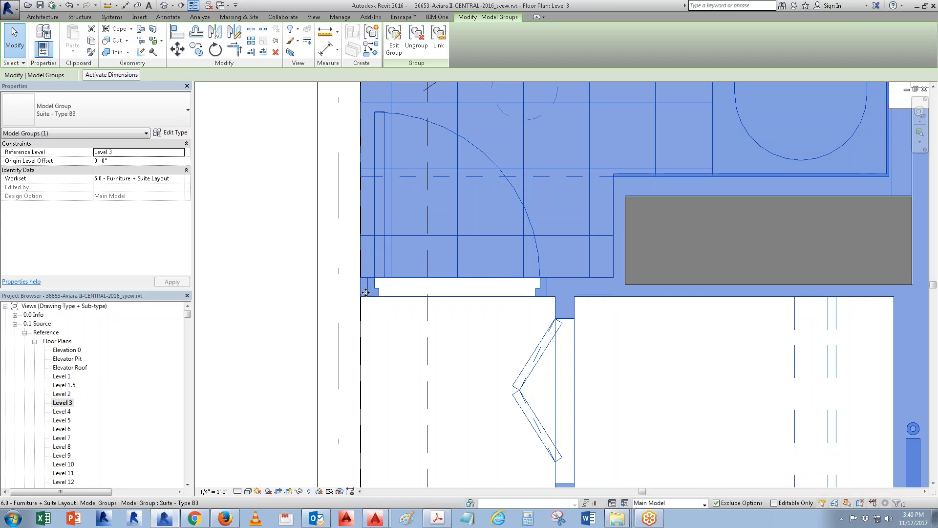
{"action": "middle_click_drag", "start_coordinate": [370, 231], "coordinate": [375, 350]}
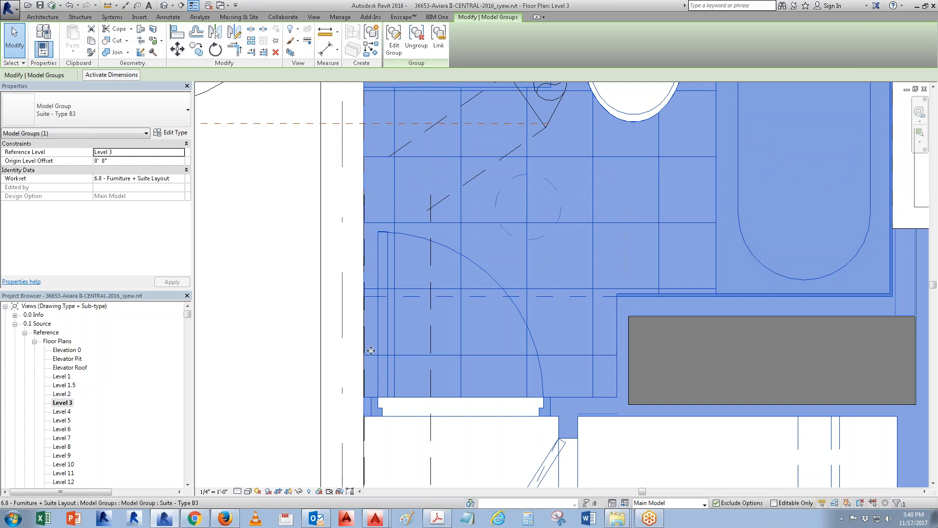
{"action": "scroll", "coordinate": [370, 351], "scroll_direction": "down", "scroll_amount": 3}
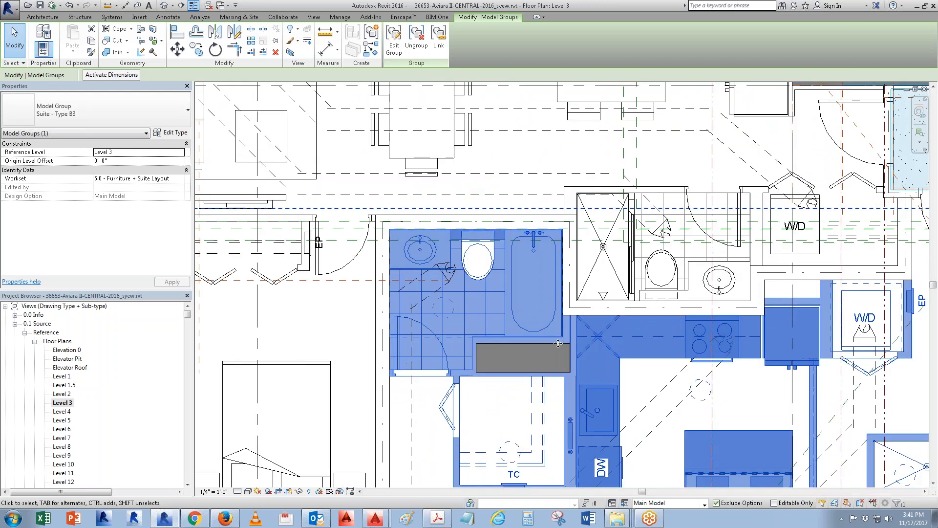
{"action": "middle_click_drag", "start_coordinate": [799, 309], "coordinate": [633, 302]}
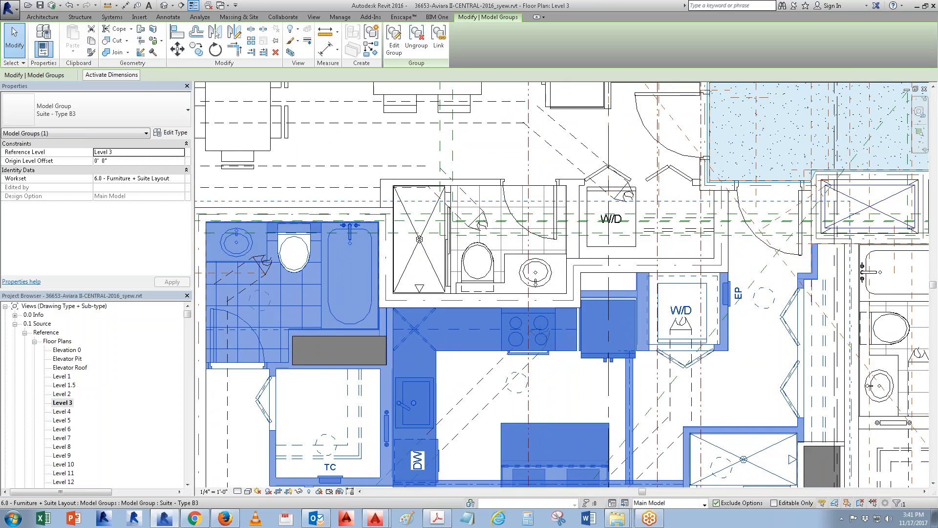
{"action": "scroll", "coordinate": [669, 294], "scroll_direction": "up", "scroll_amount": 4}
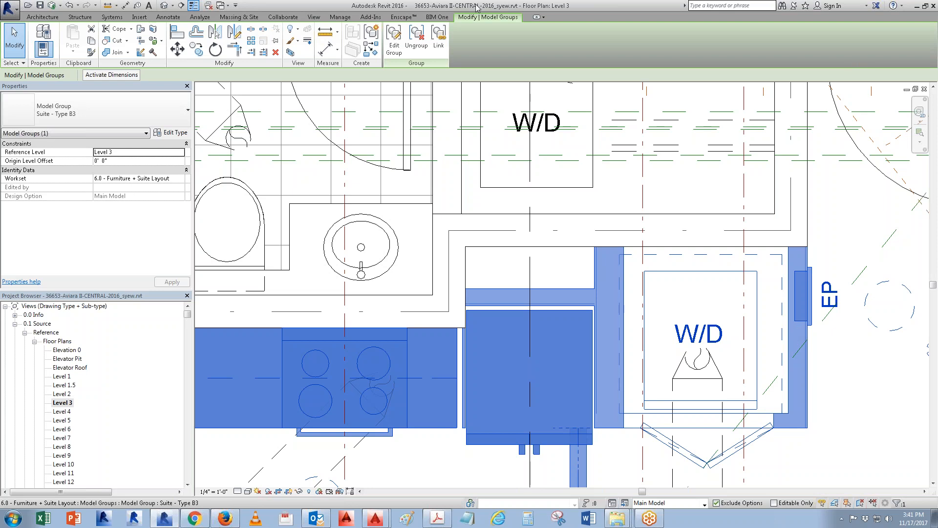
{"action": "left_click", "coordinate": [396, 39]}
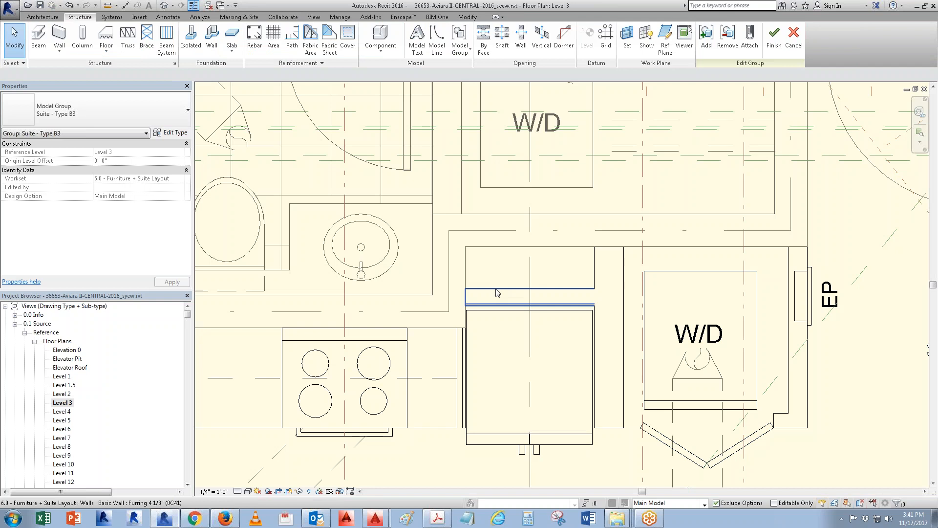
- Select the 4 1/8 in furring wall behind the refrigerator and check the join options at its wall end
{"action": "left_click", "coordinate": [470, 298]}
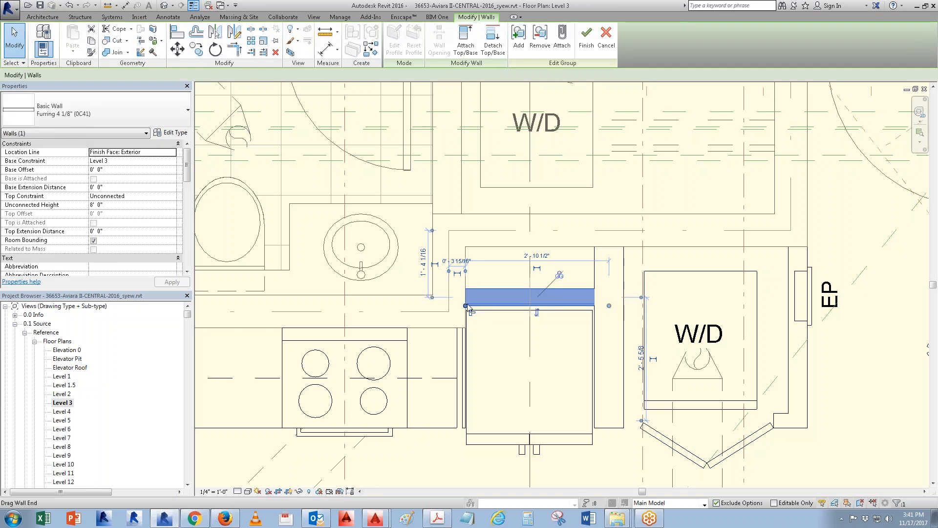
{"action": "right_click", "coordinate": [467, 304]}
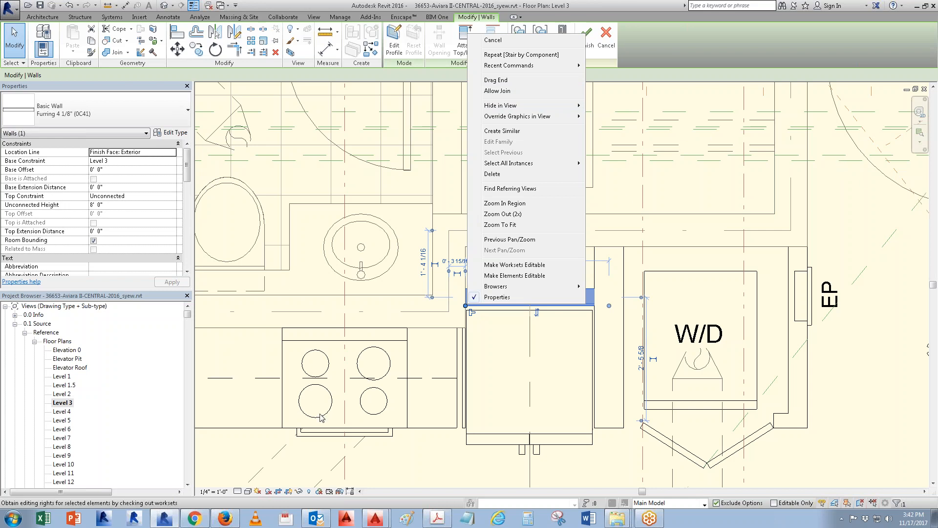
{"action": "key", "text": "Escape"}
{"action": "key", "text": "Escape"}
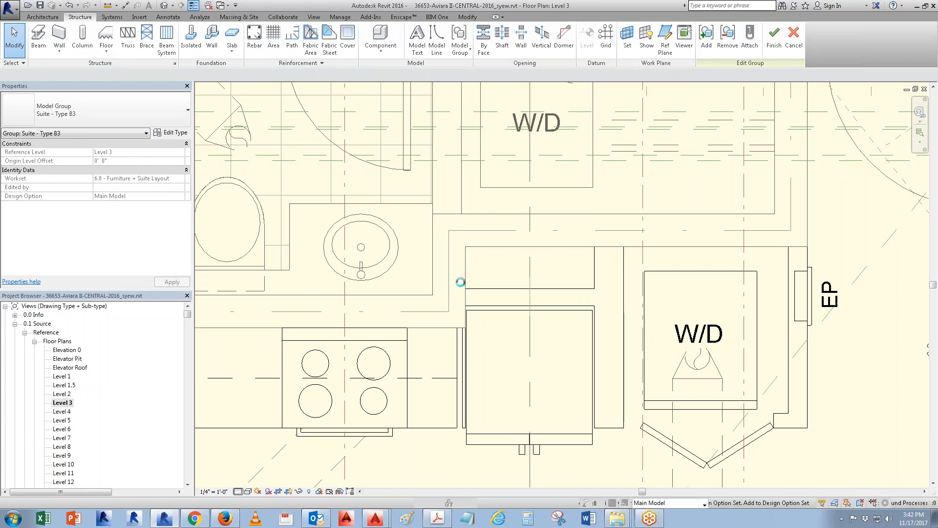
{"action": "scroll", "coordinate": [461, 247], "scroll_direction": "up", "scroll_amount": 3}
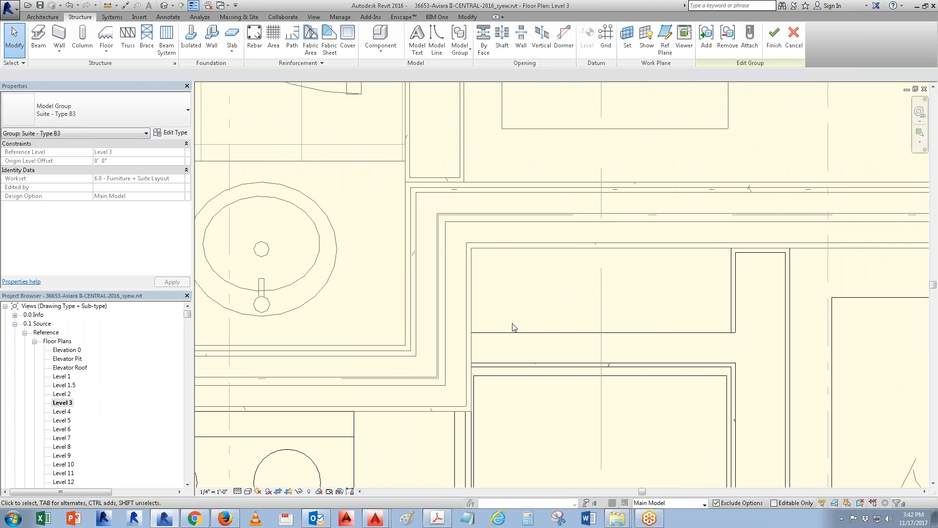
- Try a different join at the end of the 7 in partition beside the refrigerator and undo it
{"action": "left_click", "coordinate": [754, 260]}
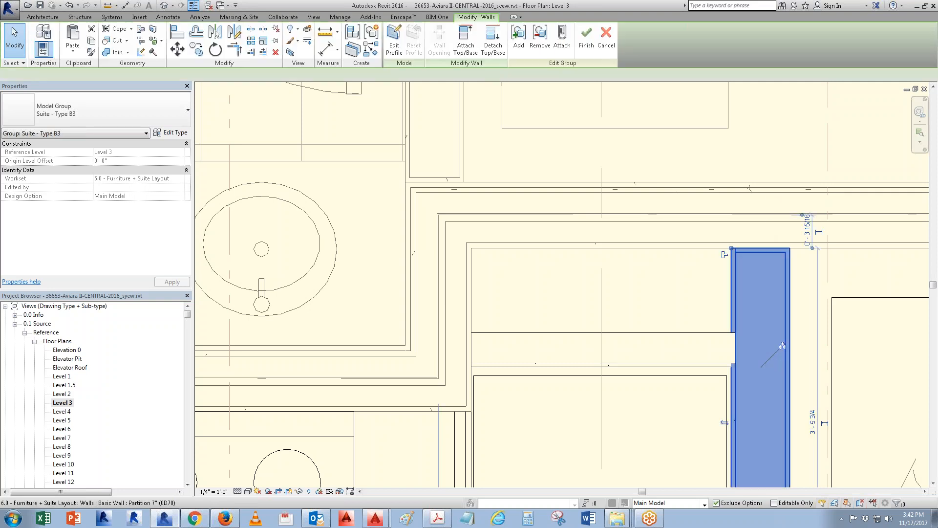
{"action": "left_click", "coordinate": [704, 285]}
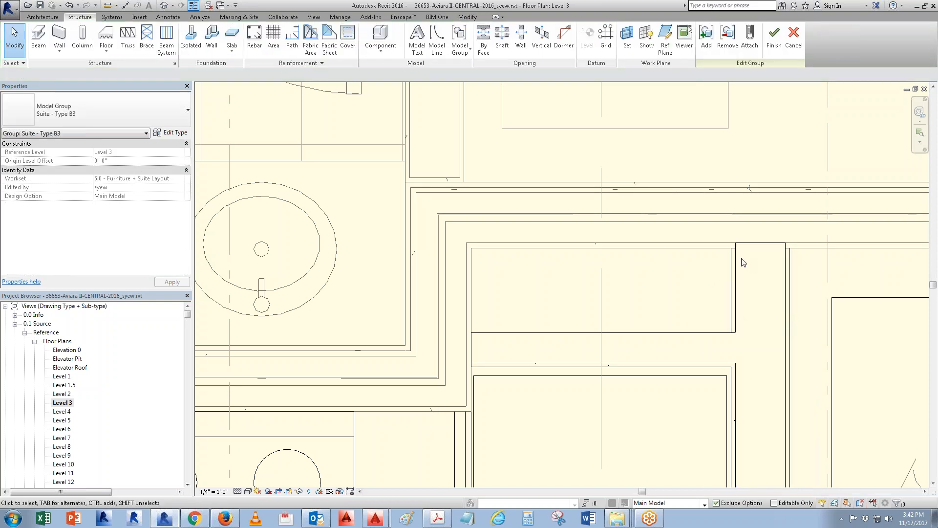
{"action": "key", "text": "ctrl+z"}
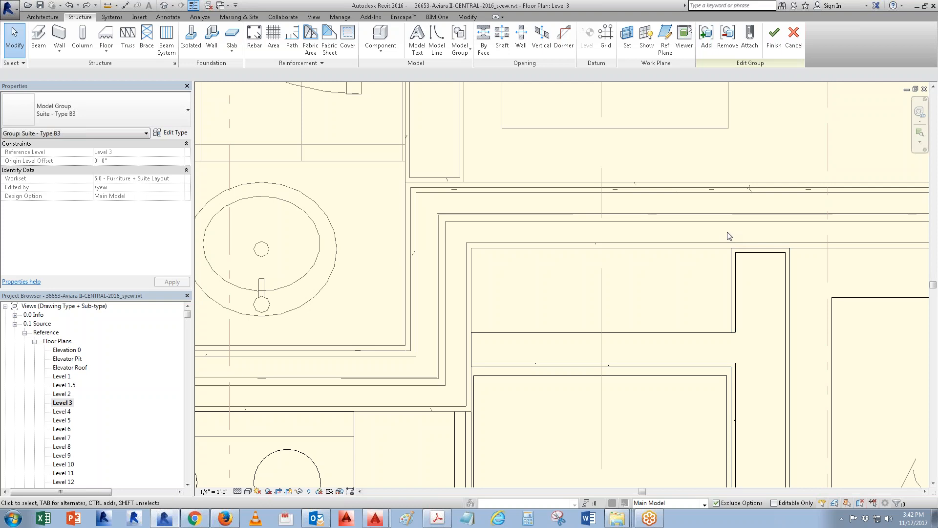
- Finish editing the Suite - Type B3 group and compare the suite on the Level 2 and Level 3 floor plans
{"action": "left_click", "coordinate": [778, 43]}
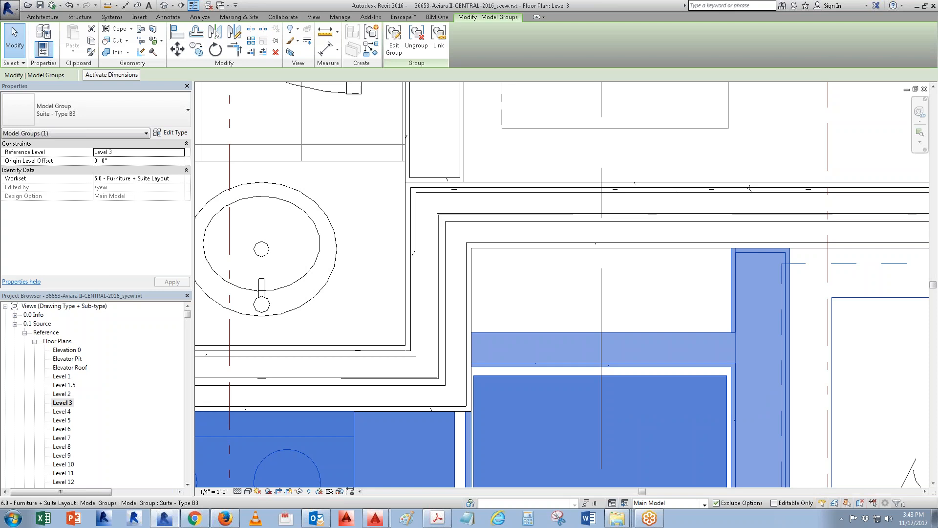
{"action": "scroll", "coordinate": [615, 389], "scroll_direction": "down", "scroll_amount": 6}
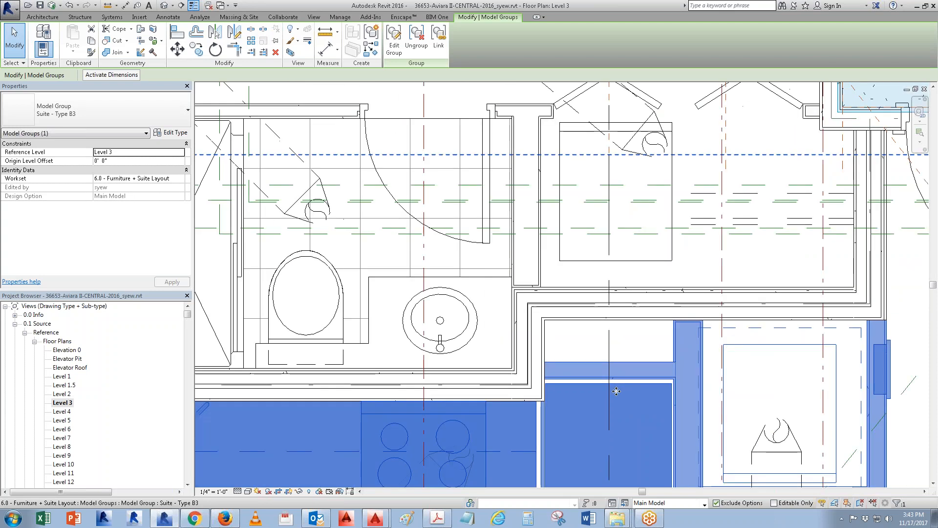
{"action": "scroll", "coordinate": [530, 310], "scroll_direction": "down", "scroll_amount": 5}
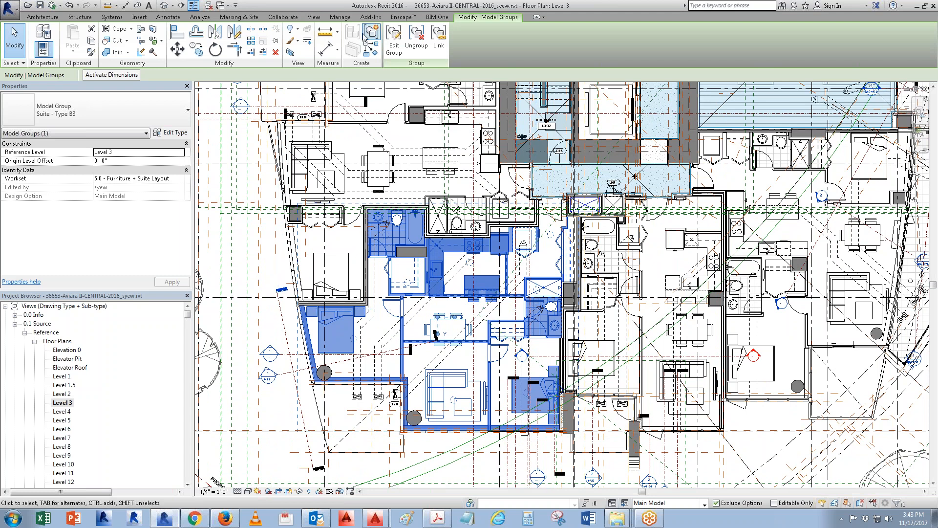
{"action": "left_click", "coordinate": [63, 393]}
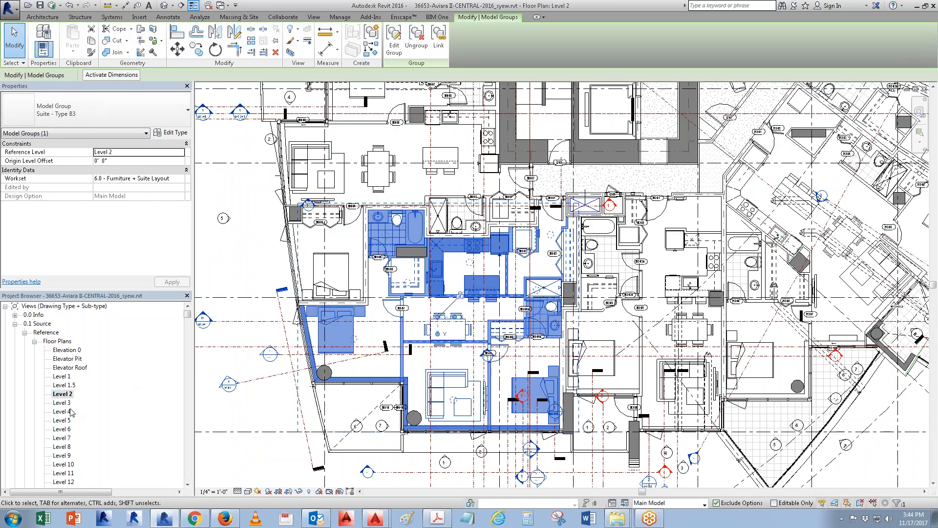
{"action": "double_click", "coordinate": [68, 403]}
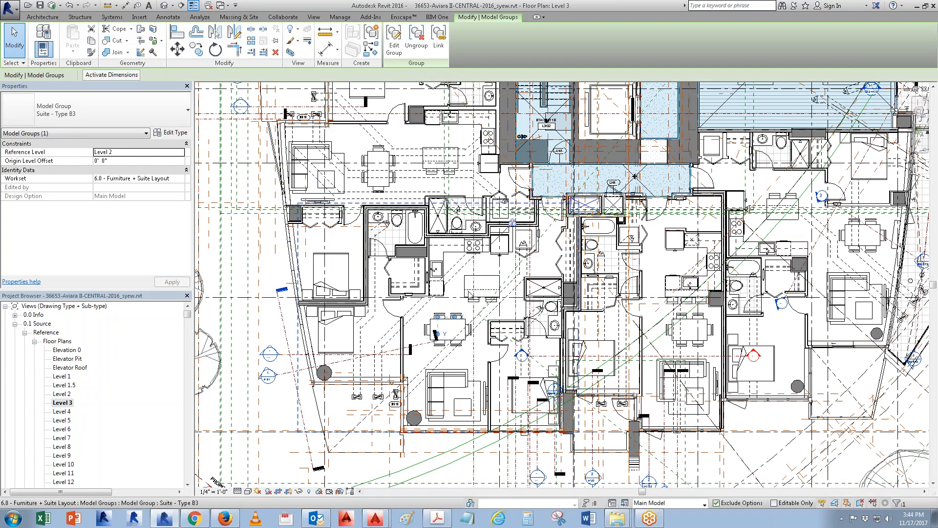
- Open the WALL SECTION - WEST @ GRID 1 & E view from its marker on Level 3 and examine it
{"action": "left_click", "coordinate": [300, 358]}
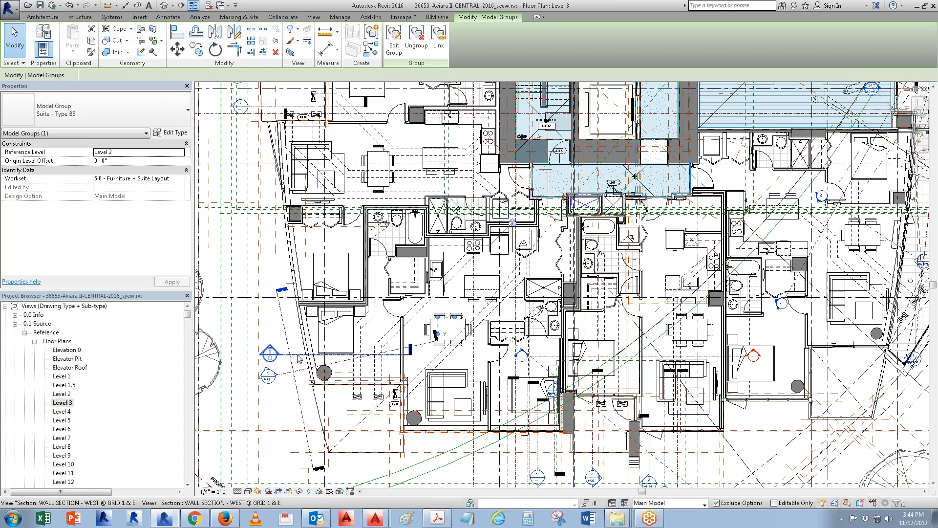
{"action": "right_click", "coordinate": [300, 357]}
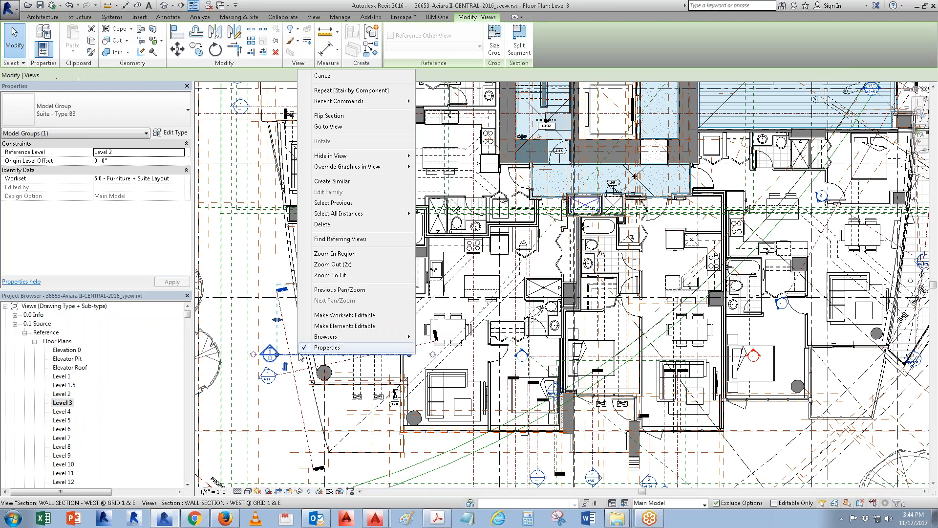
{"action": "left_click", "coordinate": [338, 127]}
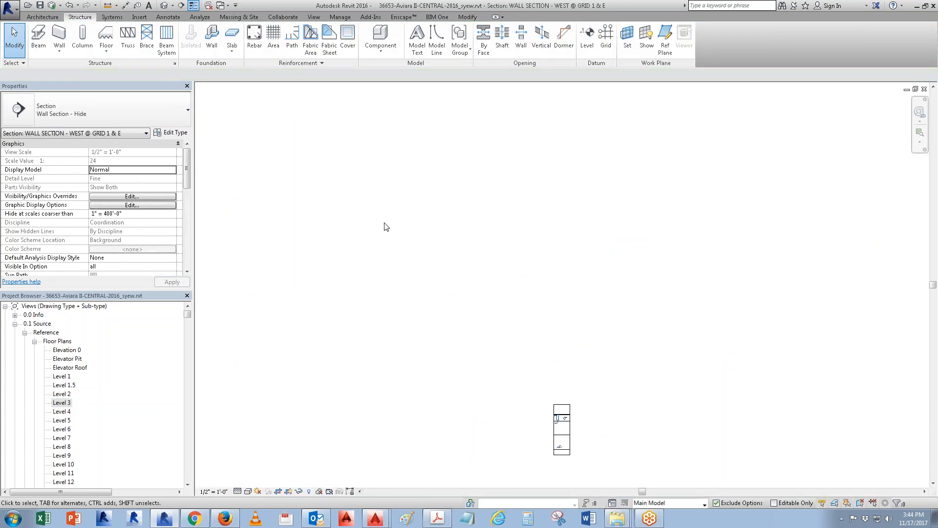
{"action": "scroll", "coordinate": [583, 449], "scroll_direction": "up", "scroll_amount": 3}
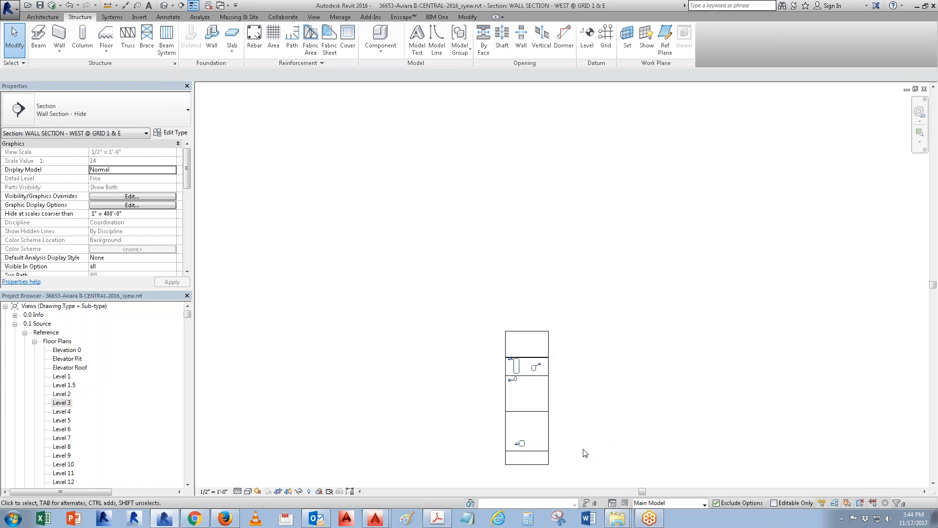
{"action": "scroll", "coordinate": [584, 452], "scroll_direction": "up", "scroll_amount": 1}
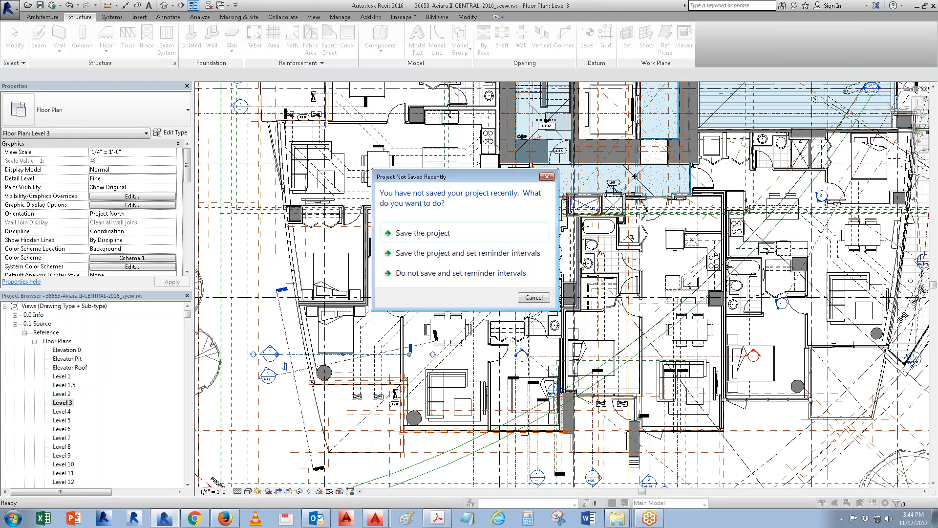
- Dismiss the save and synchronize reminders and draw a horizontal Temp Section through the Type B3 suite's bedroom and dining area on Level 3
{"action": "left_click", "coordinate": [536, 299]}
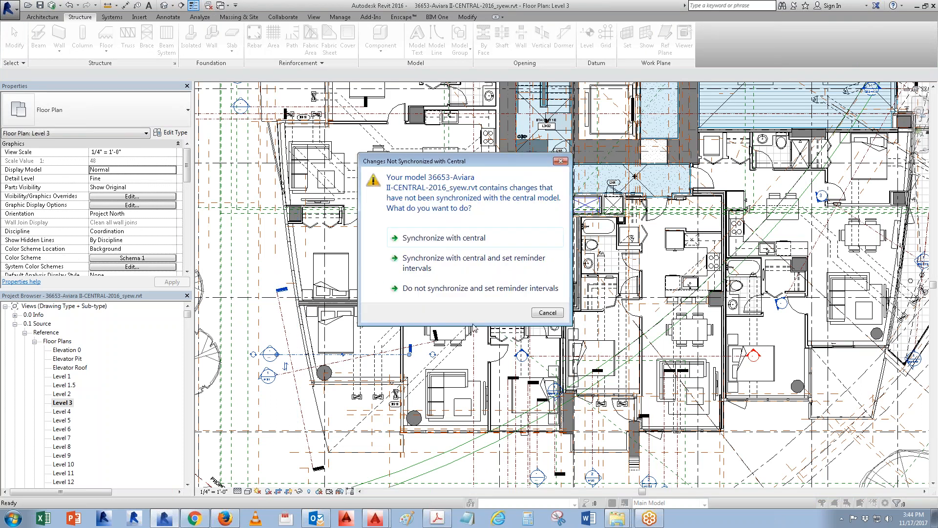
{"action": "left_click", "coordinate": [545, 313]}
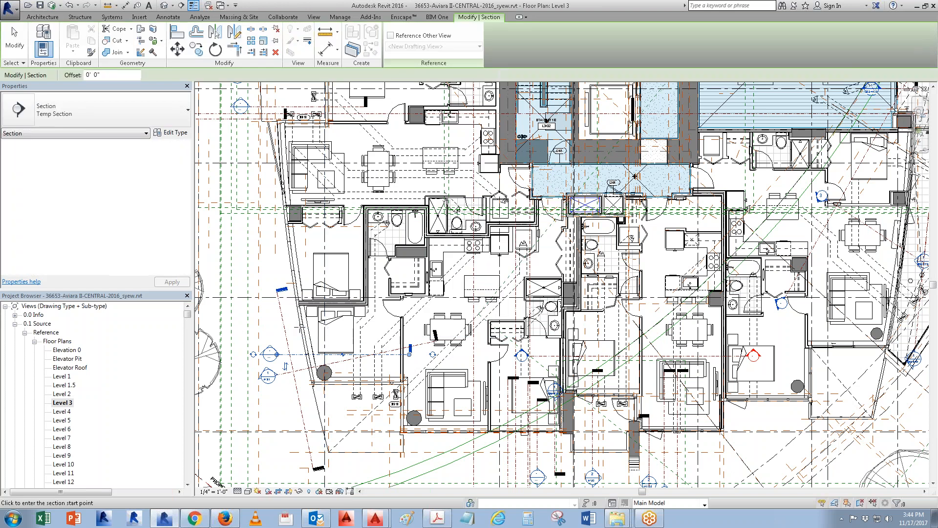
{"action": "left_click", "coordinate": [273, 320]}
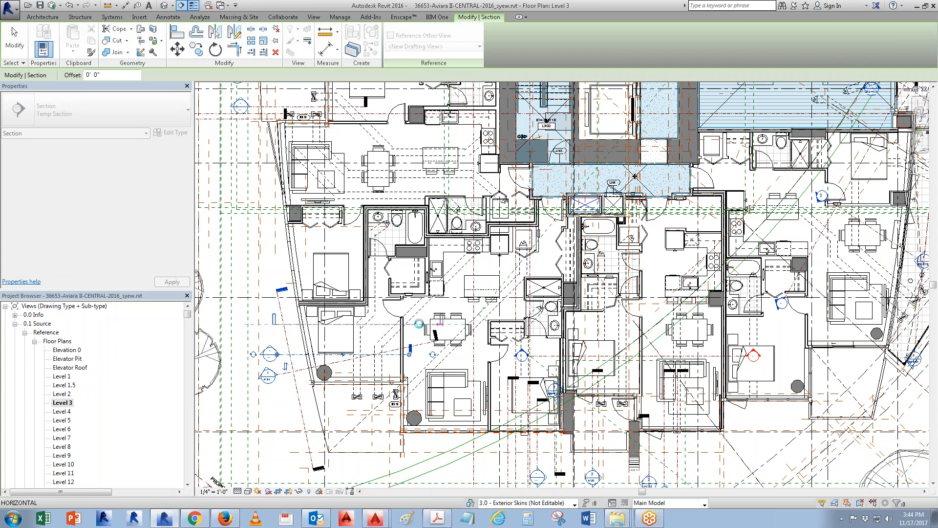
{"action": "left_click", "coordinate": [419, 323]}
{"action": "left_click", "coordinate": [441, 323]}
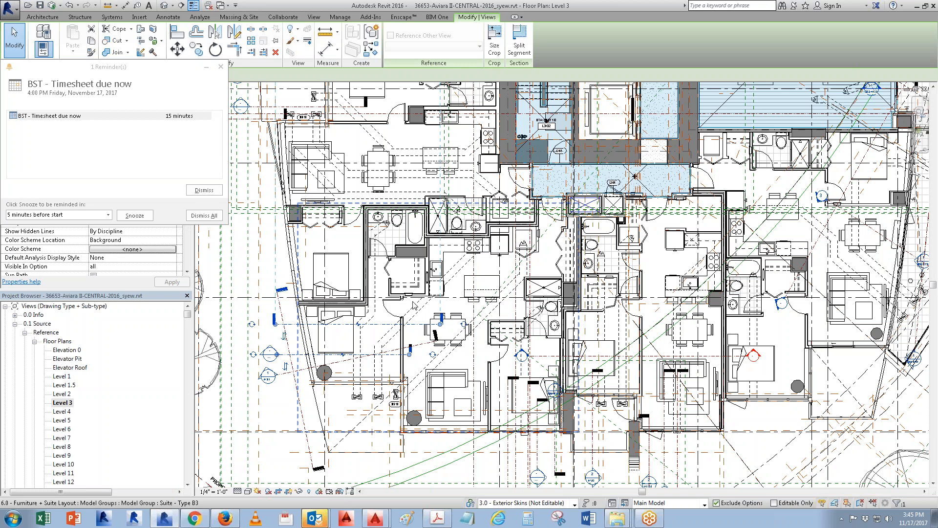
- Open the view of the new section through the Type B3 suite
{"action": "right_click", "coordinate": [383, 325]}
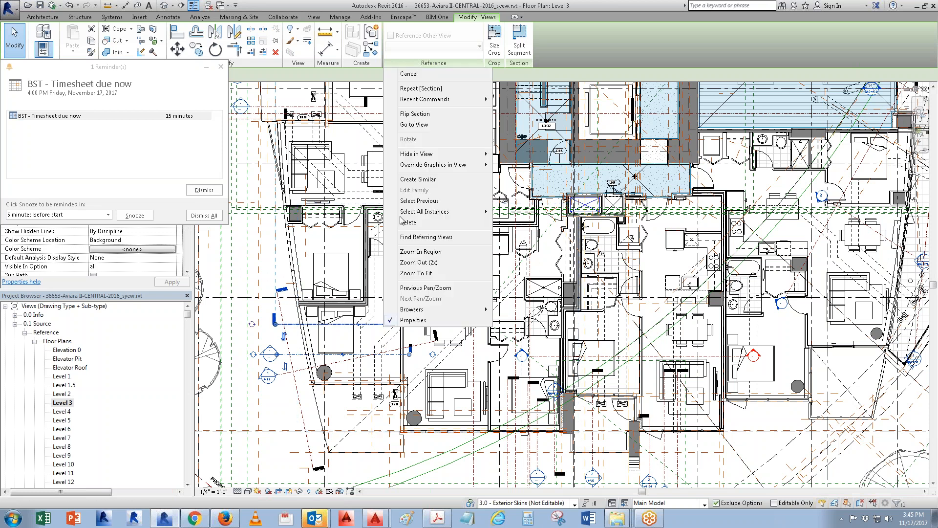
{"action": "left_click", "coordinate": [419, 122]}
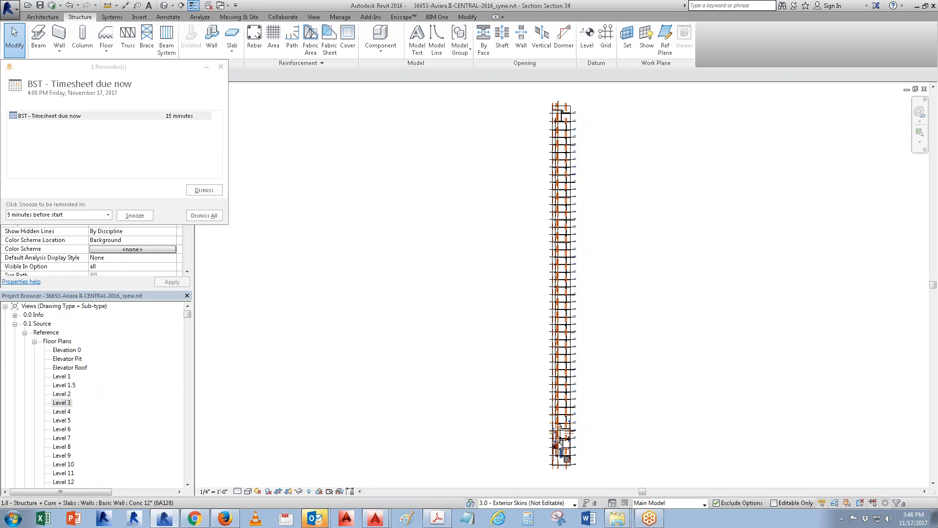
{"action": "scroll", "coordinate": [563, 463], "scroll_direction": "up", "scroll_amount": 5}
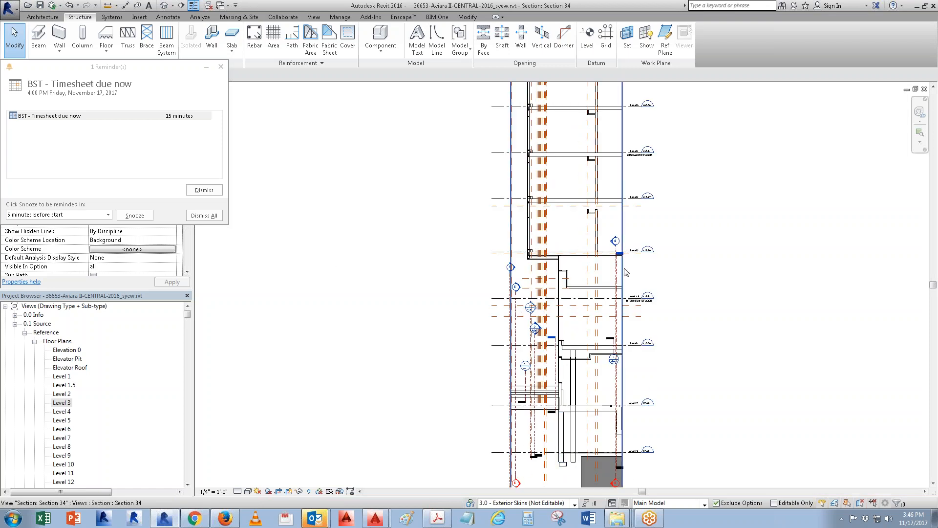
{"action": "scroll", "coordinate": [624, 274], "scroll_direction": "up", "scroll_amount": 3}
- Hide the Site model category in the visibility and graphics overrides of Section 34
{"action": "key", "text": "v"}
{"action": "key", "text": "g"}
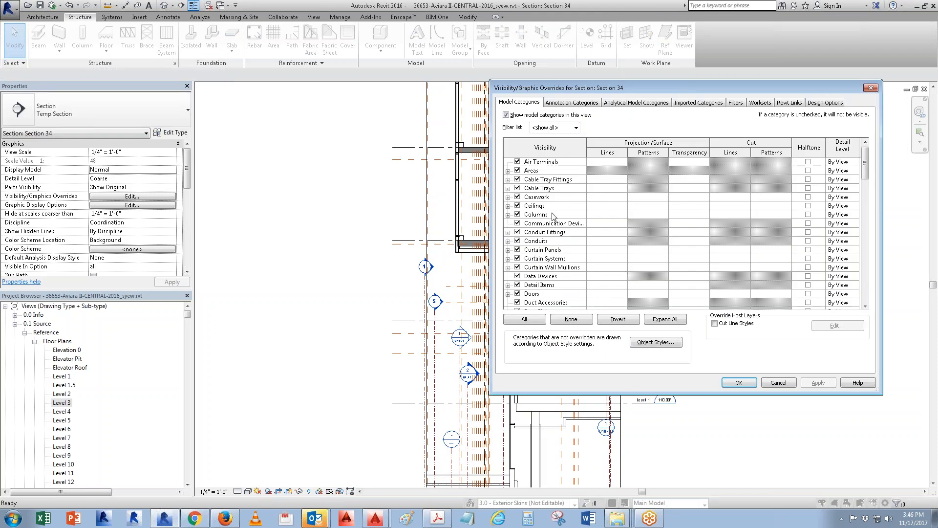
{"action": "left_click", "coordinate": [551, 222]}
{"action": "key", "text": "s"}
{"action": "scroll", "coordinate": [550, 222], "scroll_direction": "down", "scroll_amount": 1}
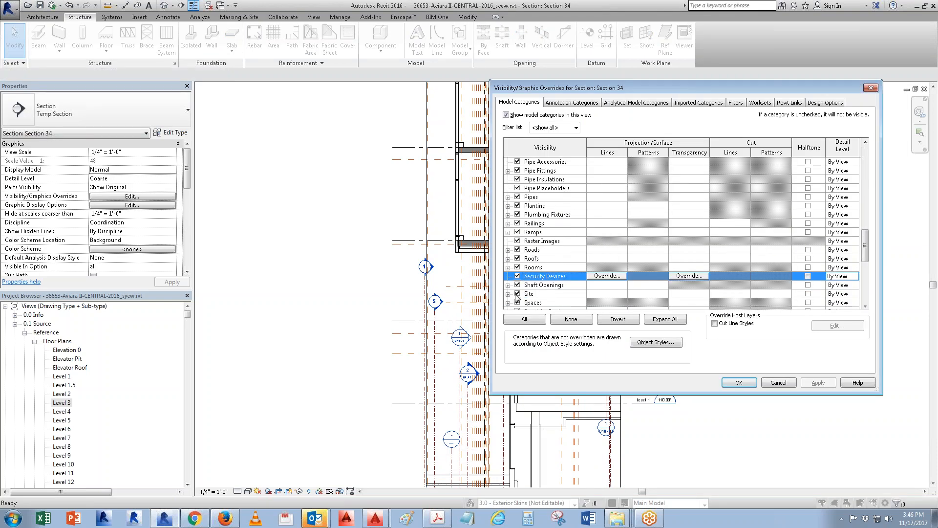
{"action": "left_click", "coordinate": [517, 294]}
{"action": "left_click", "coordinate": [730, 383]}
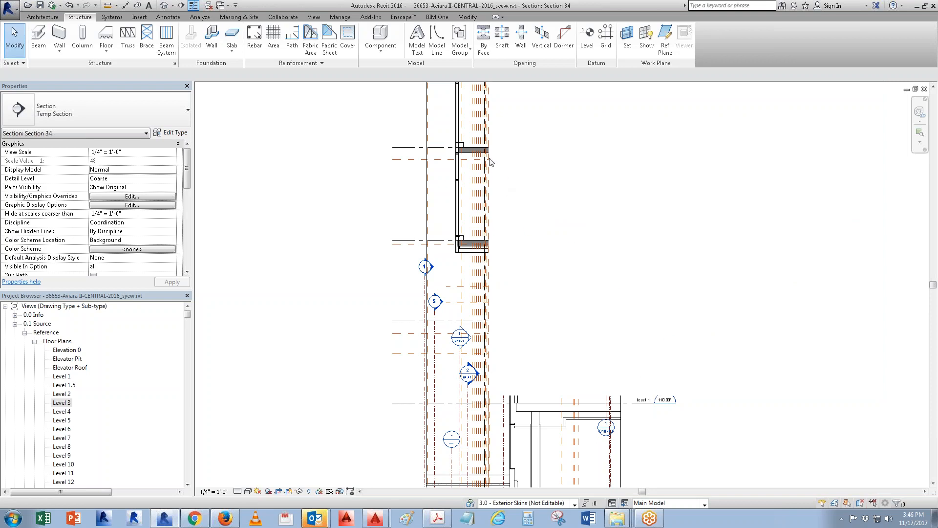
- Select all instances of the Suite - Type B3 group in the section to examine their extents, and clear the selection
{"action": "middle_click_drag", "start_coordinate": [684, 188], "coordinate": [678, 245]}
{"action": "scroll", "coordinate": [559, 199], "scroll_direction": "up", "scroll_amount": 3}
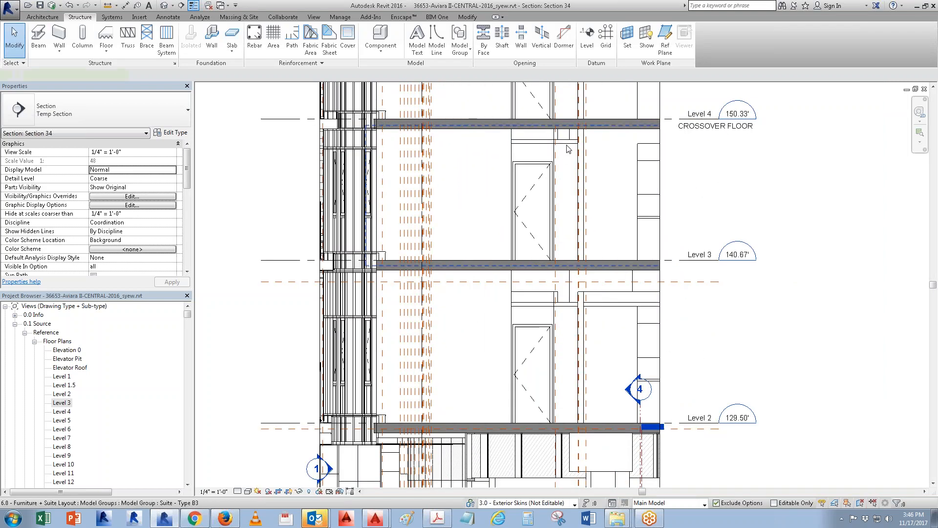
{"action": "left_click", "coordinate": [567, 146]}
{"action": "right_click", "coordinate": [567, 146]}
{"action": "mouse_move", "coordinate": [622, 254]}
{"action": "left_click", "coordinate": [704, 248]}
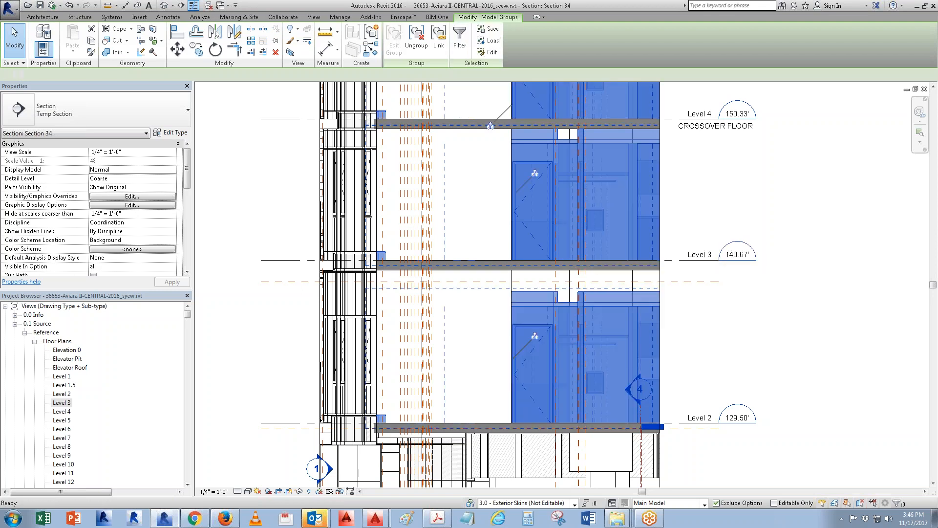
{"action": "key", "text": "Escape"}
- Attach the top of the Level 2 suite's 4 5/8 in partition to the concrete floor slab at Level 3
{"action": "scroll", "coordinate": [550, 292], "scroll_direction": "up", "scroll_amount": 2}
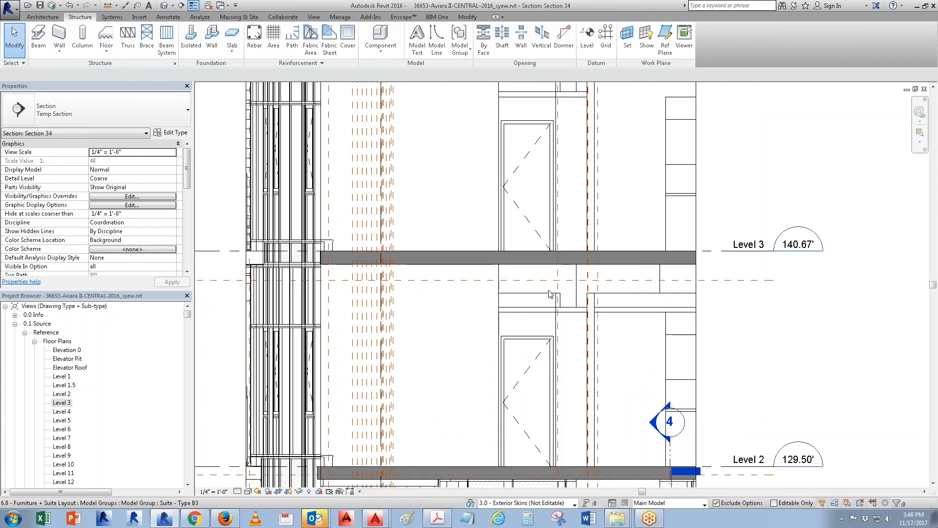
{"action": "scroll", "coordinate": [549, 291], "scroll_direction": "up", "scroll_amount": 1}
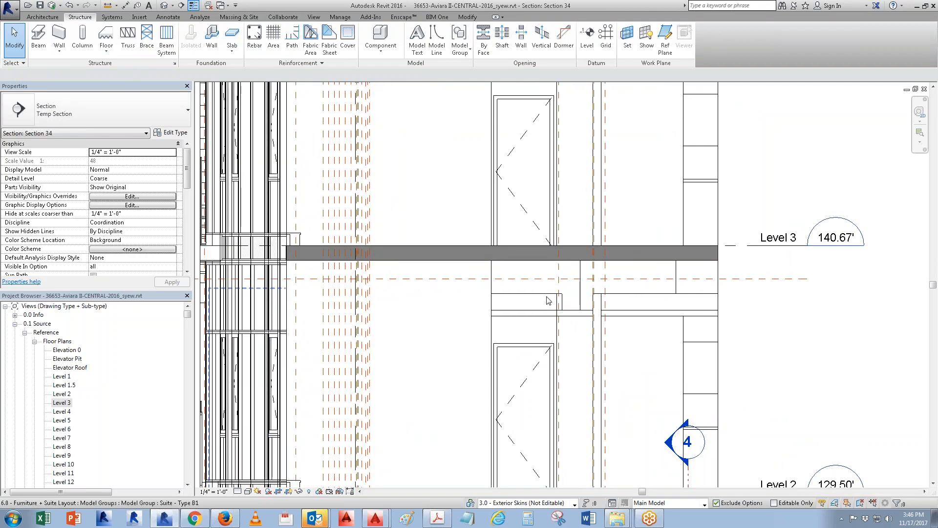
{"action": "left_click", "coordinate": [599, 335]}
{"action": "left_click", "coordinate": [463, 35]}
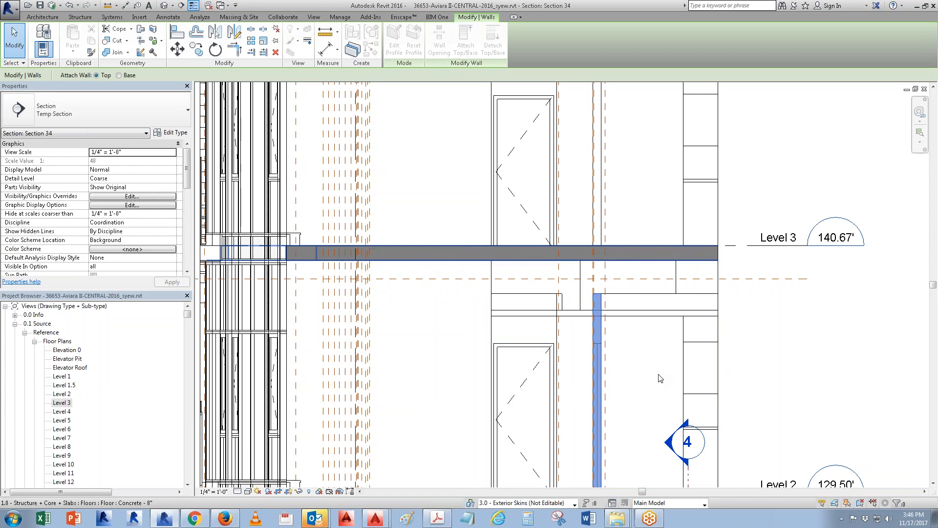
{"action": "left_click", "coordinate": [660, 379]}
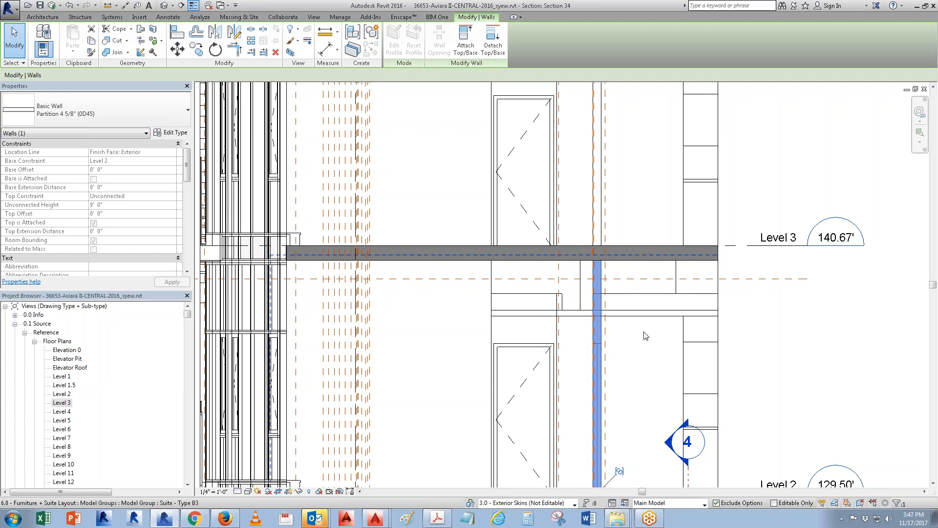
- Select the Suite - Type B3 model group on Level 3 in the section and open it for editing
{"action": "middle_click_drag", "start_coordinate": [592, 243], "coordinate": [590, 319]}
{"action": "left_click", "coordinate": [591, 316]}
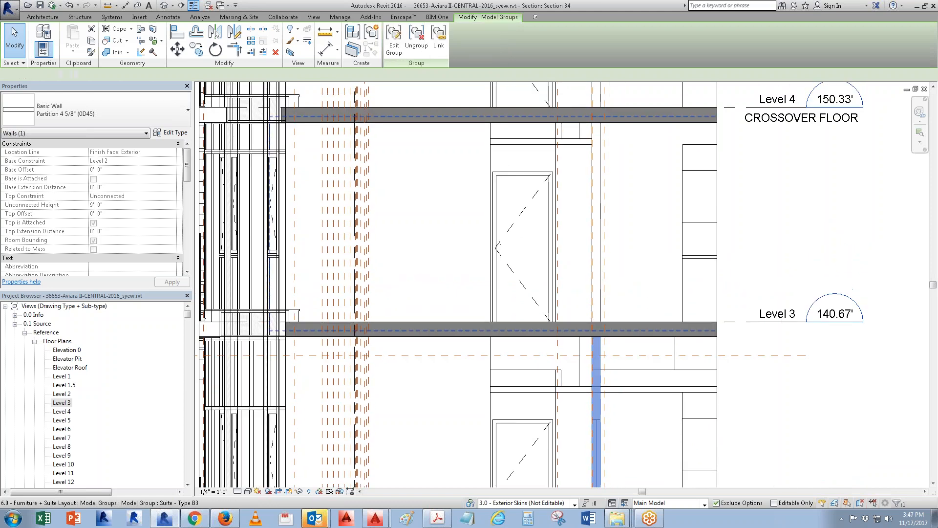
{"action": "left_click", "coordinate": [392, 35]}
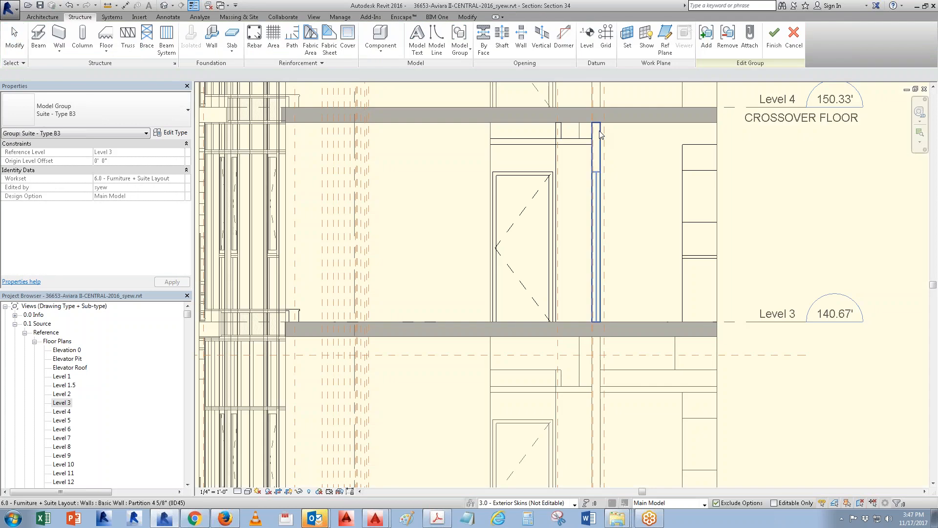
- Select the 4 5/8 in partition in the Level 3 suite group to check its constraints, and leave group editing without saving
{"action": "left_click", "coordinate": [599, 133]}
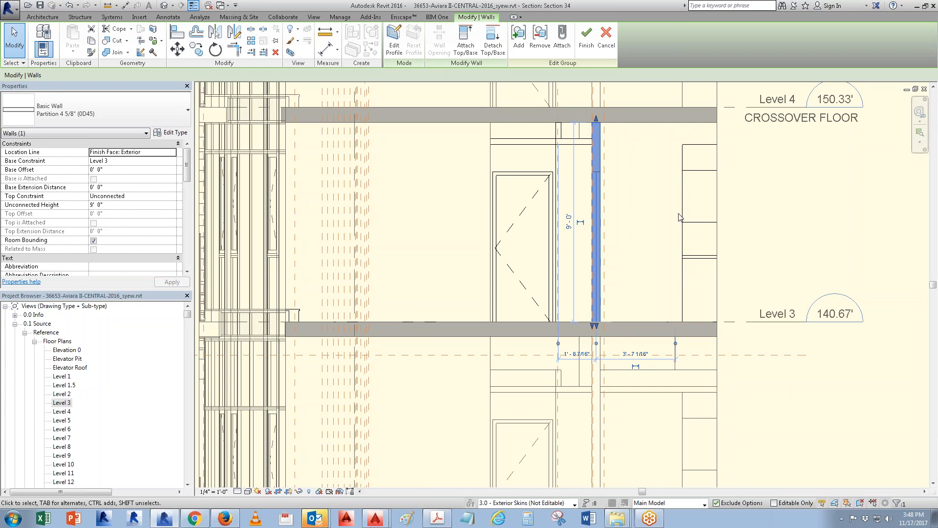
{"action": "left_click", "coordinate": [606, 37]}
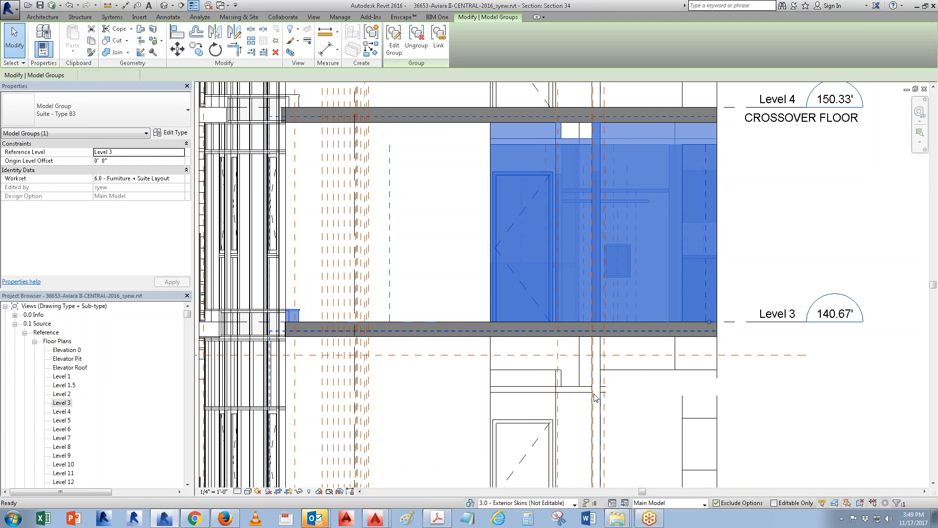
{"action": "scroll", "coordinate": [599, 332], "scroll_direction": "down", "scroll_amount": 3, "text": "ctrl"}
{"action": "key", "text": "Escape"}
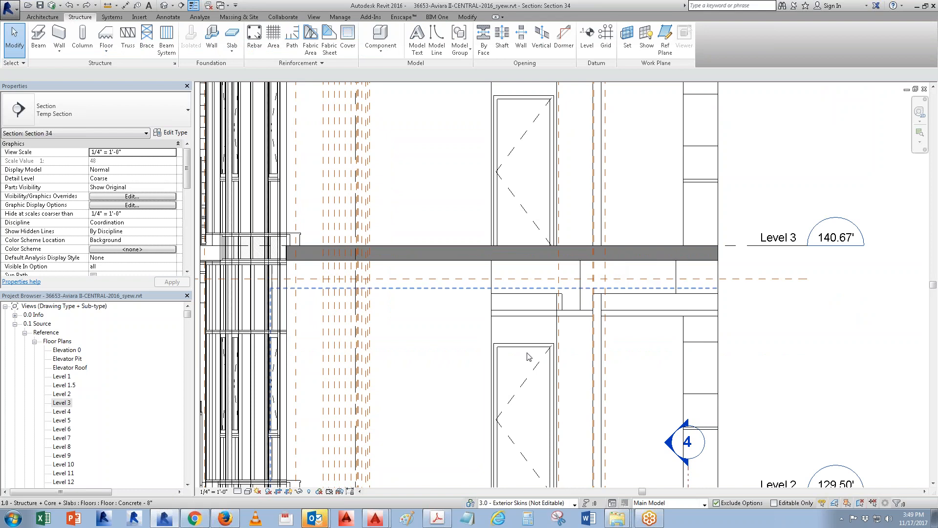
- Select the Ext Skin - L02 model group in Section 34 to examine where it meets the Level 3 slab
{"action": "scroll", "coordinate": [599, 254], "scroll_direction": "up", "scroll_amount": 1}
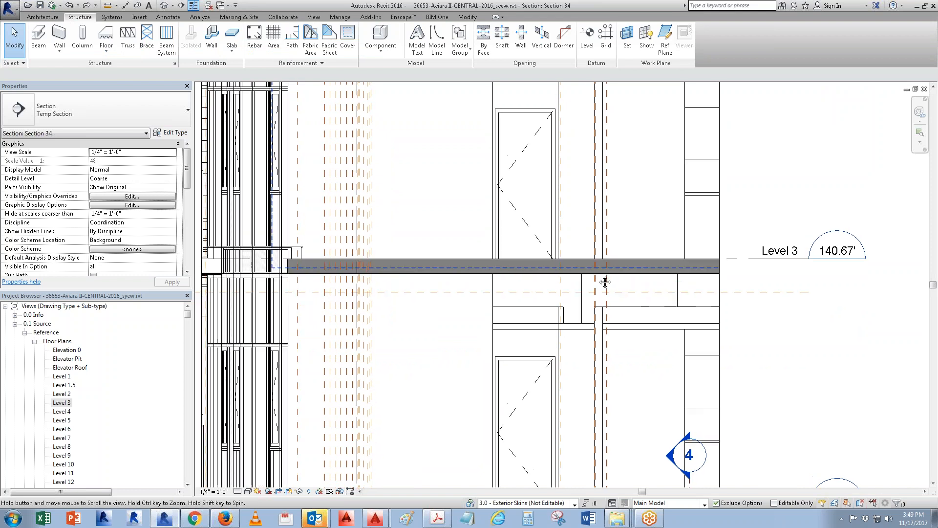
{"action": "scroll", "coordinate": [599, 322], "scroll_direction": "up", "scroll_amount": 1}
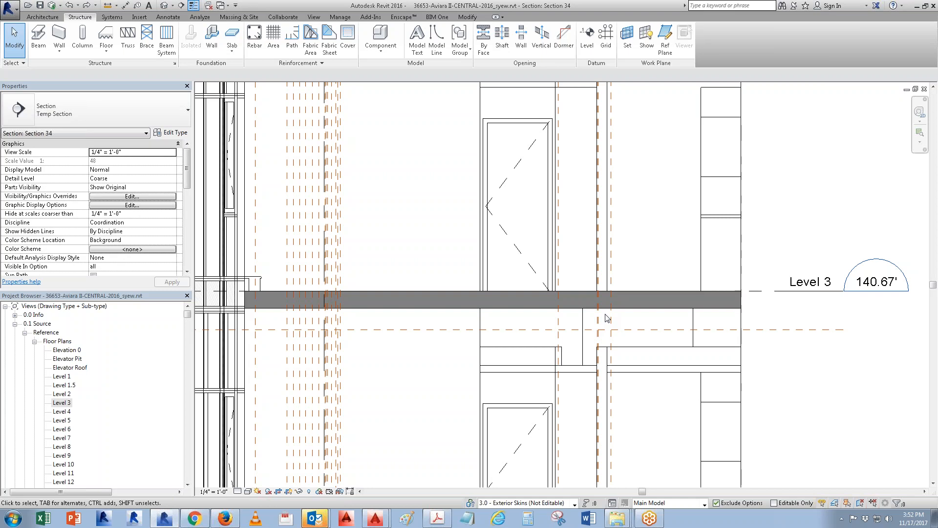
{"action": "middle_click_drag", "start_coordinate": [378, 422], "coordinate": [545, 384]}
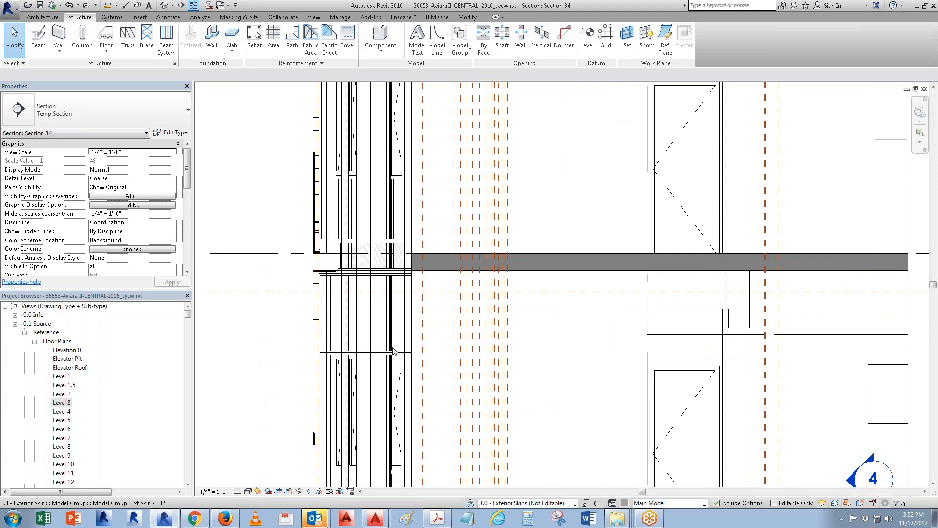
{"action": "left_click", "coordinate": [394, 351]}
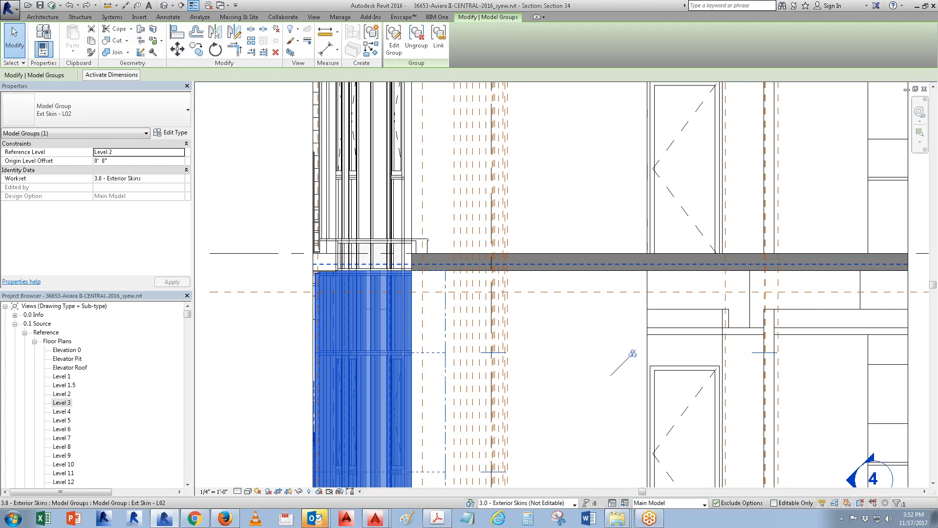
{"action": "middle_click_drag", "start_coordinate": [370, 287], "coordinate": [319, 419]}
{"action": "scroll", "coordinate": [319, 418], "scroll_direction": "down", "scroll_amount": 2}
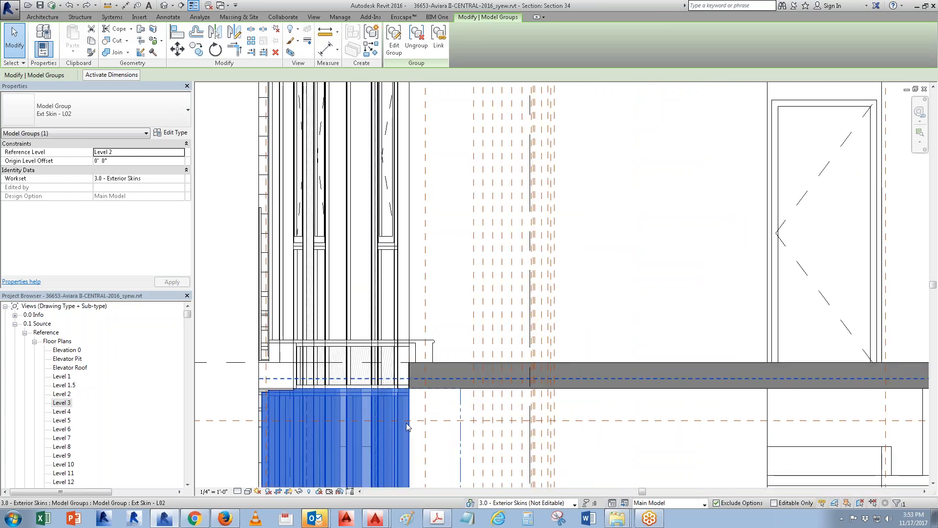
{"action": "scroll", "coordinate": [319, 262], "scroll_direction": "down", "scroll_amount": 1}
{"action": "scroll", "coordinate": [406, 266], "scroll_direction": "down", "scroll_amount": 2}
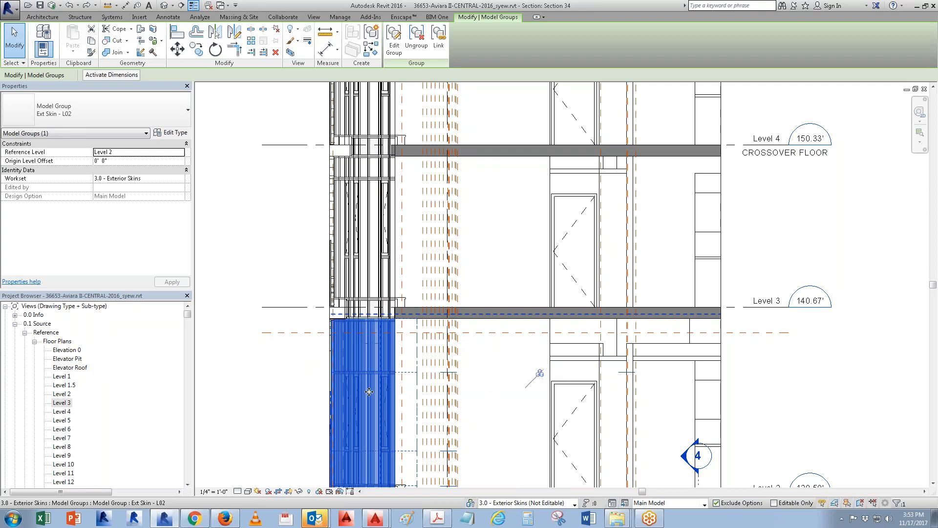
- Compare the exterior skin at the Level 4 and Level 3 slab edges, and clear the group selection
{"action": "key", "text": "Tab"}
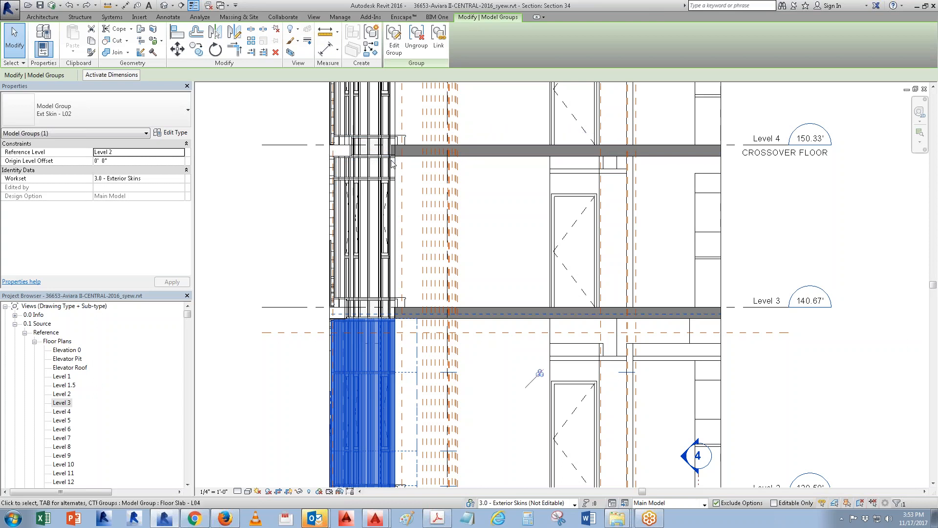
{"action": "scroll", "coordinate": [391, 163], "scroll_direction": "up", "scroll_amount": 1}
{"action": "scroll", "coordinate": [391, 163], "scroll_direction": "up", "scroll_amount": 3}
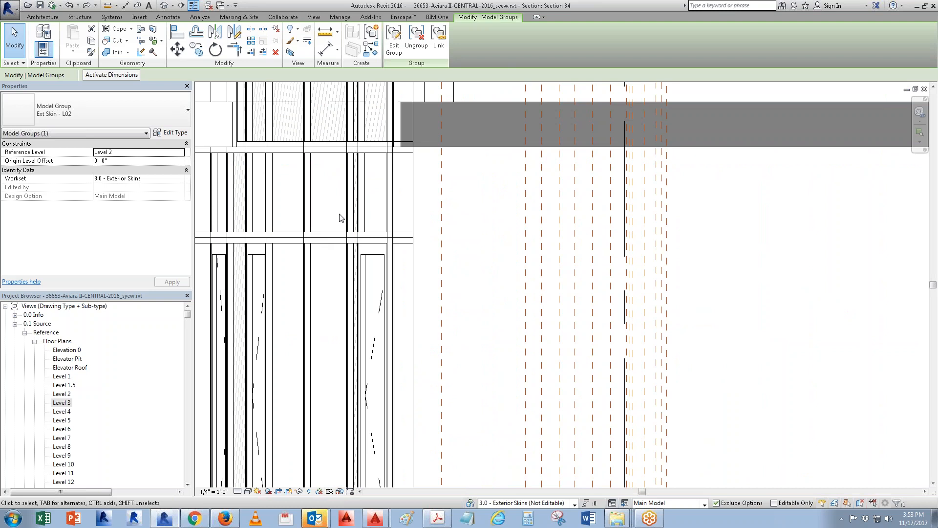
{"action": "scroll", "coordinate": [339, 216], "scroll_direction": "down", "scroll_amount": 3}
{"action": "middle_click_drag", "start_coordinate": [372, 370], "coordinate": [451, 224]}
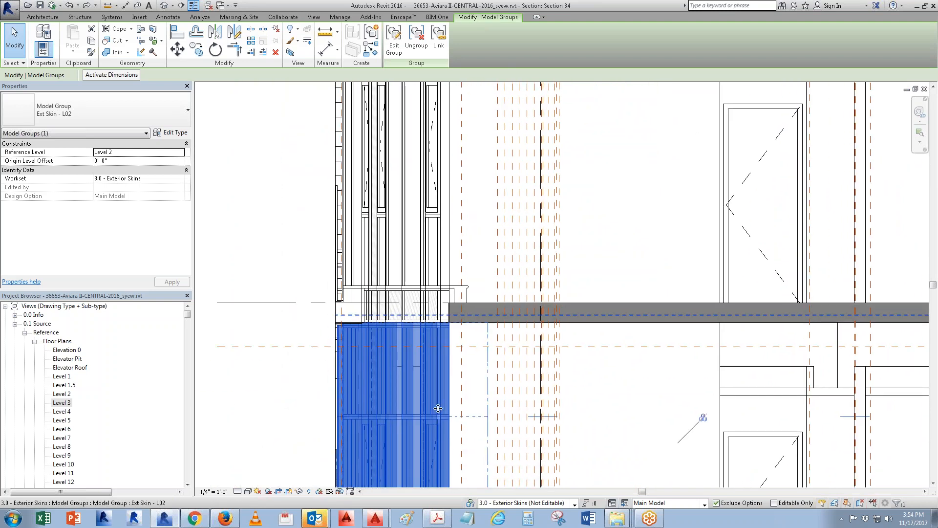
{"action": "key", "text": "Escape"}
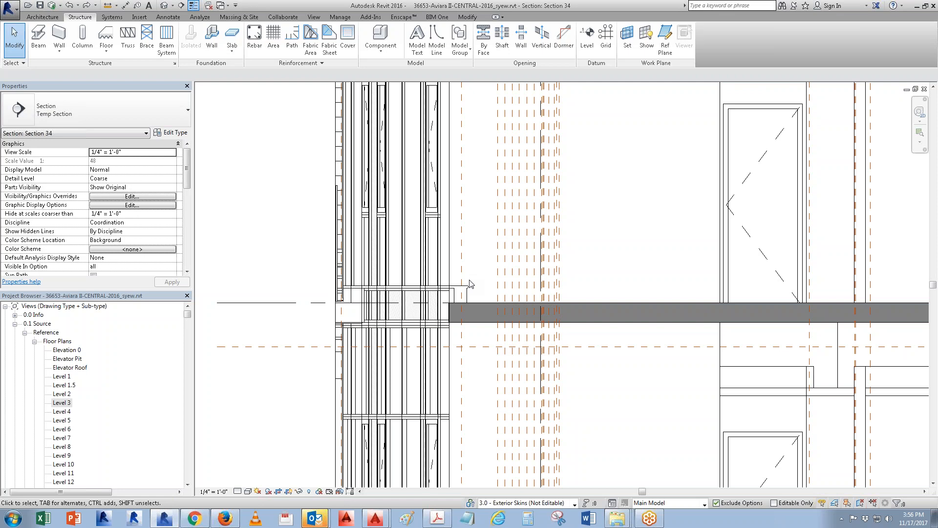
- Open the Level 1 floor plan, and switch to the Project1 file's 01-Level_Plan floor plan
{"action": "left_click", "coordinate": [62, 377]}
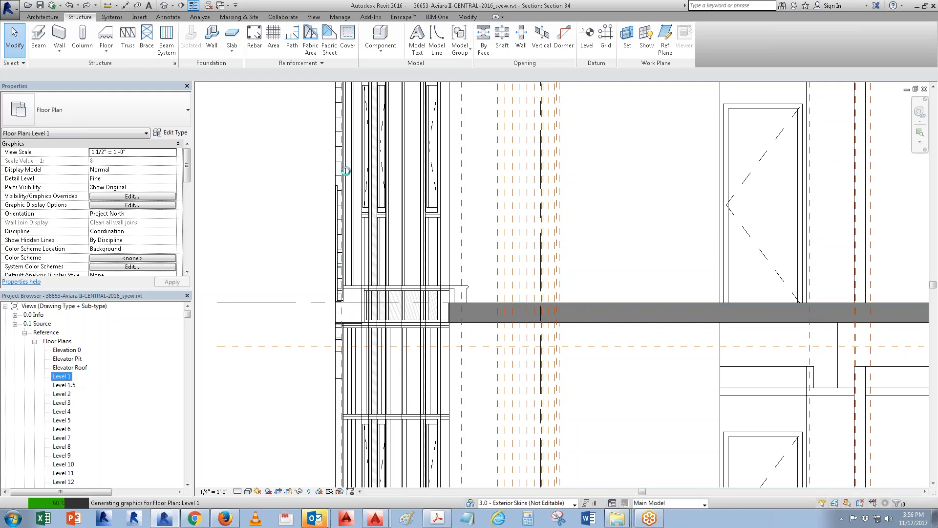
{"action": "left_click", "coordinate": [219, 7]}
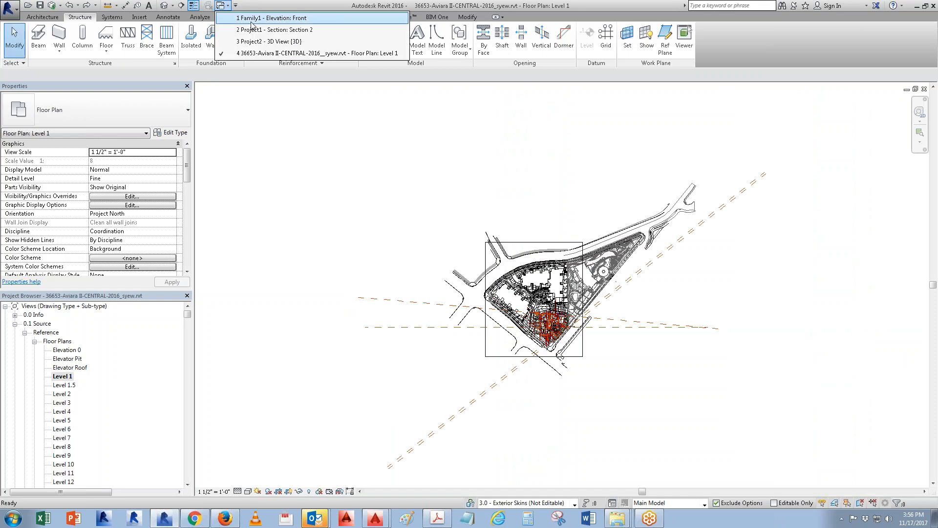
{"action": "left_click", "coordinate": [254, 30]}
{"action": "scroll", "coordinate": [535, 286], "scroll_direction": "down", "scroll_amount": 5}
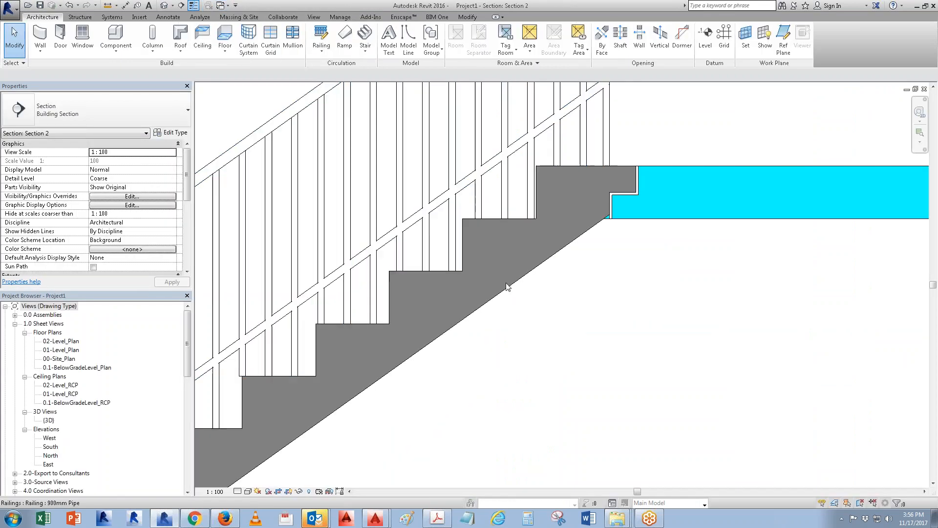
{"action": "double_click", "coordinate": [59, 350]}
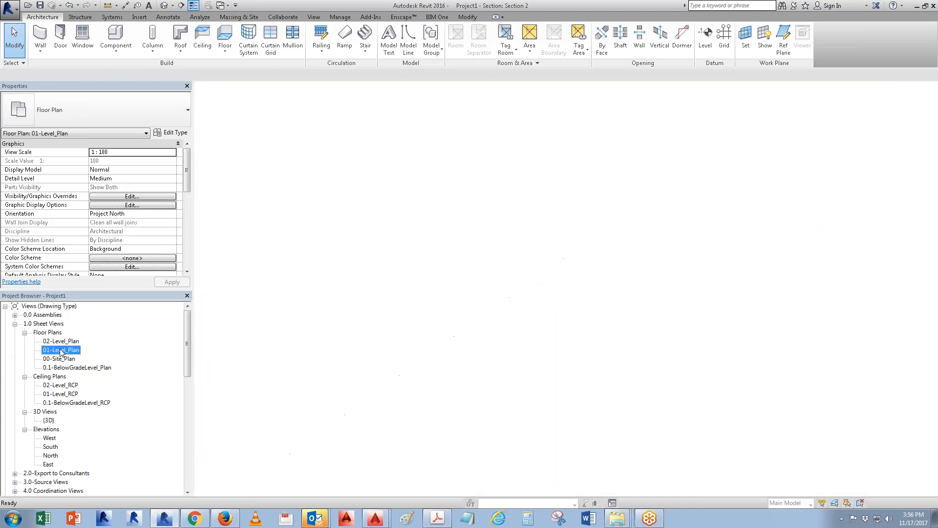
{"action": "scroll", "coordinate": [535, 253], "scroll_direction": "up", "scroll_amount": 5}
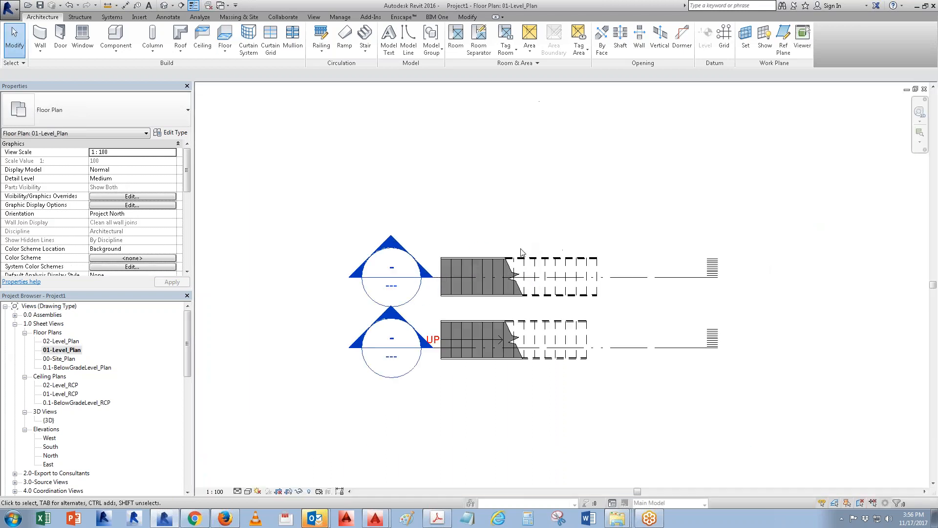
- Open the path sketch of the 900mm Pipe railing on the upper side of the stair marked UP for editing
{"action": "left_click", "coordinate": [447, 346]}
{"action": "scroll", "coordinate": [447, 346], "scroll_direction": "up", "scroll_amount": 3}
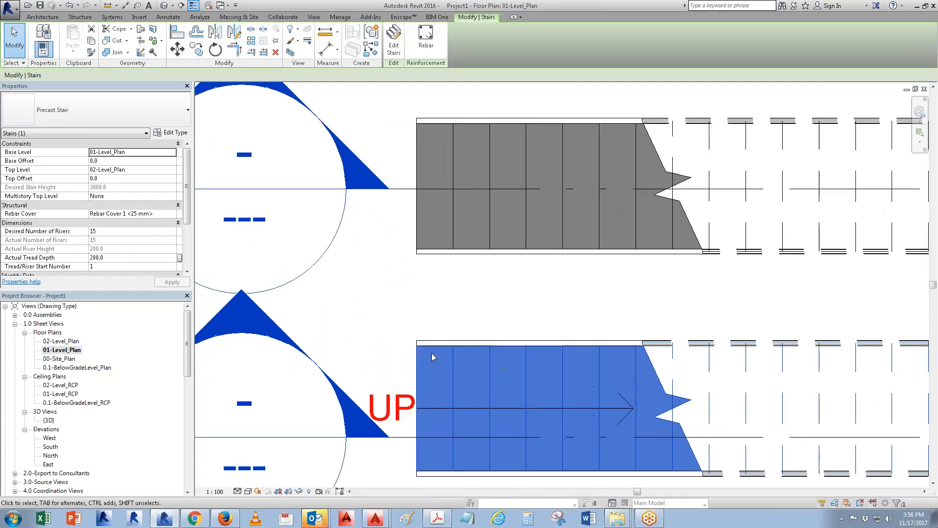
{"action": "key", "text": "Escape"}
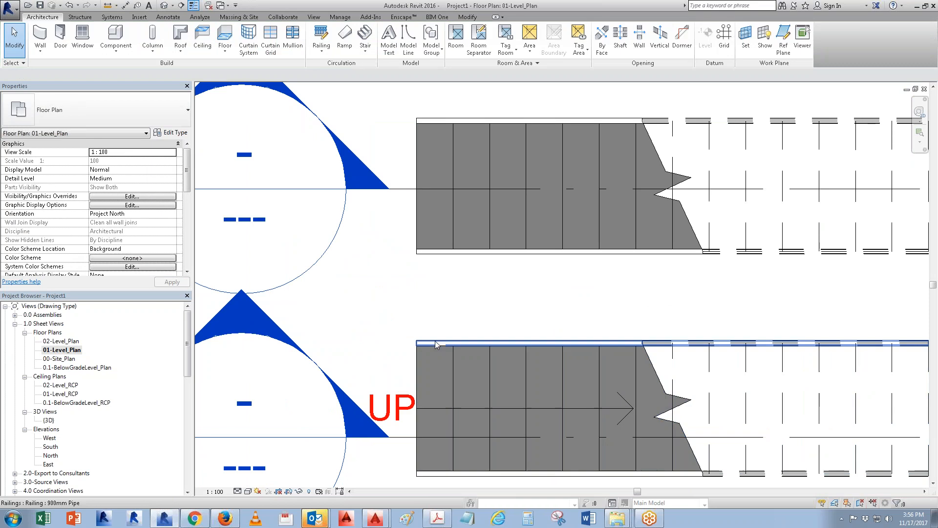
{"action": "double_click", "coordinate": [437, 343]}
{"action": "scroll", "coordinate": [409, 359], "scroll_direction": "up", "scroll_amount": 1}
{"action": "scroll", "coordinate": [410, 359], "scroll_direction": "up", "scroll_amount": 2}
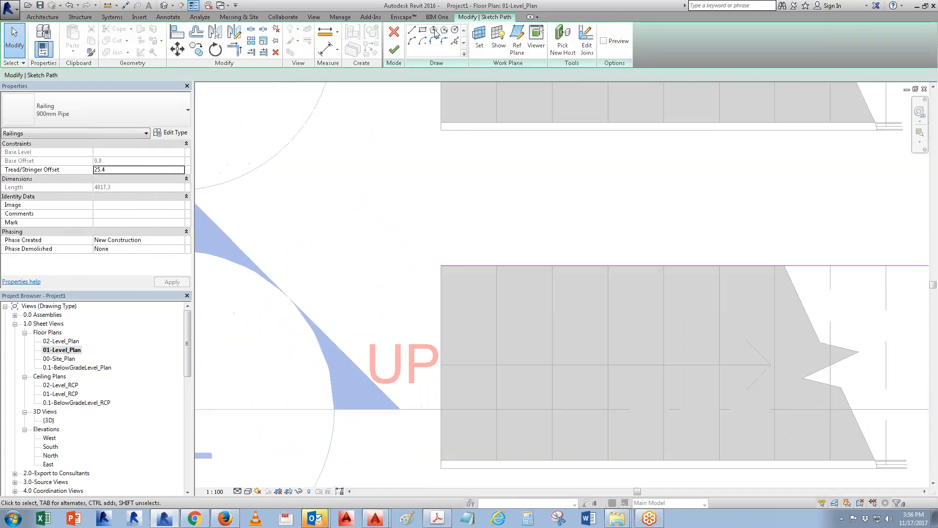
{"action": "left_click", "coordinate": [412, 33]}
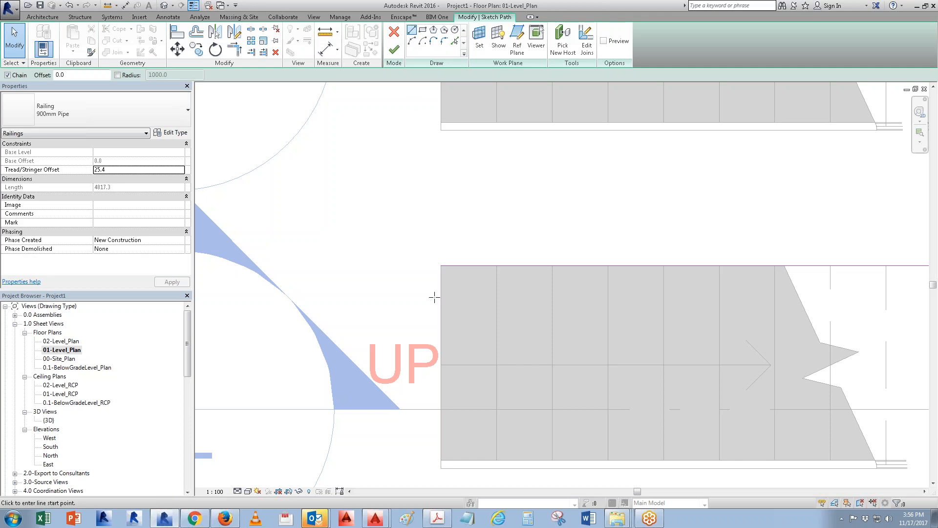
{"action": "left_click", "coordinate": [441, 266]}
{"action": "key", "text": "Escape"}
{"action": "key", "text": "Escape"}
- Offset two guide lines outward from the stair's bottom riser edge, one at 1'11" and one at 279.4 mm
{"action": "key", "text": "o"}
{"action": "key", "text": "f"}
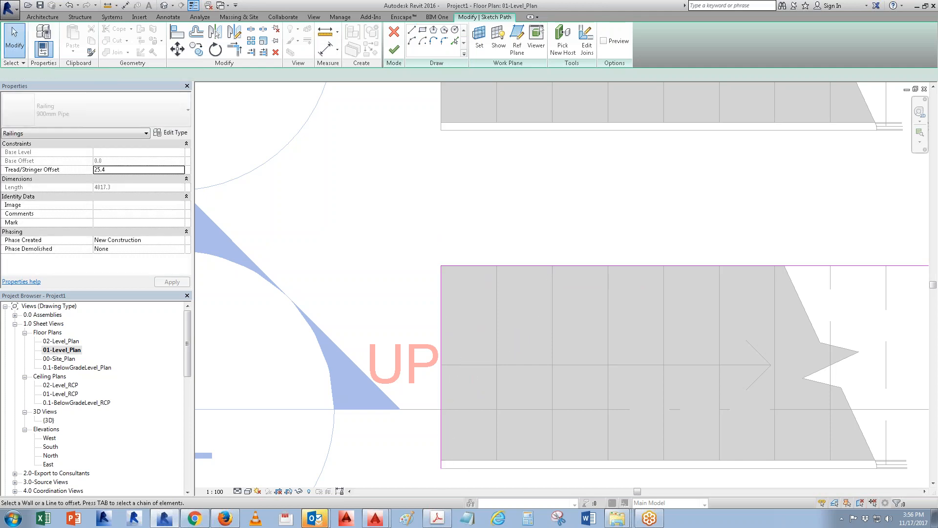
{"action": "double_click", "coordinate": [188, 75]}
{"action": "type", "text": "1'11\""}
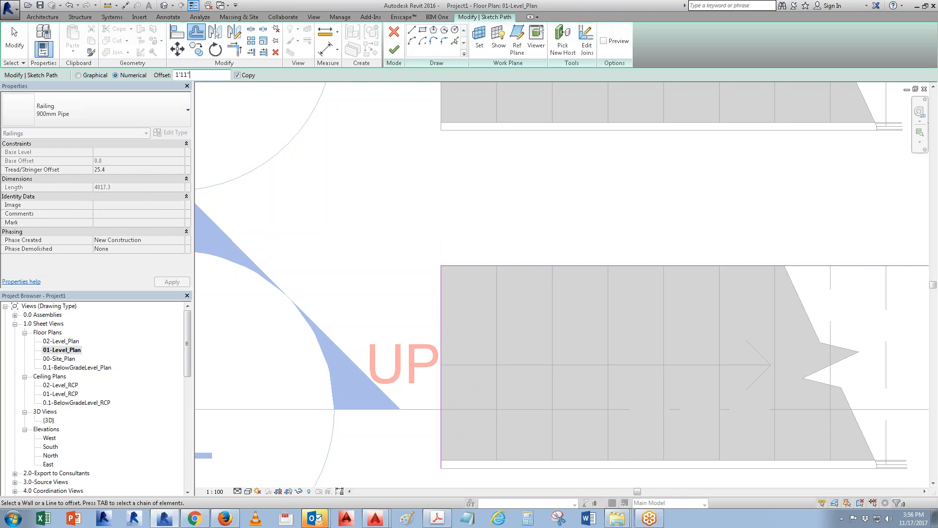
{"action": "left_click", "coordinate": [440, 292]}
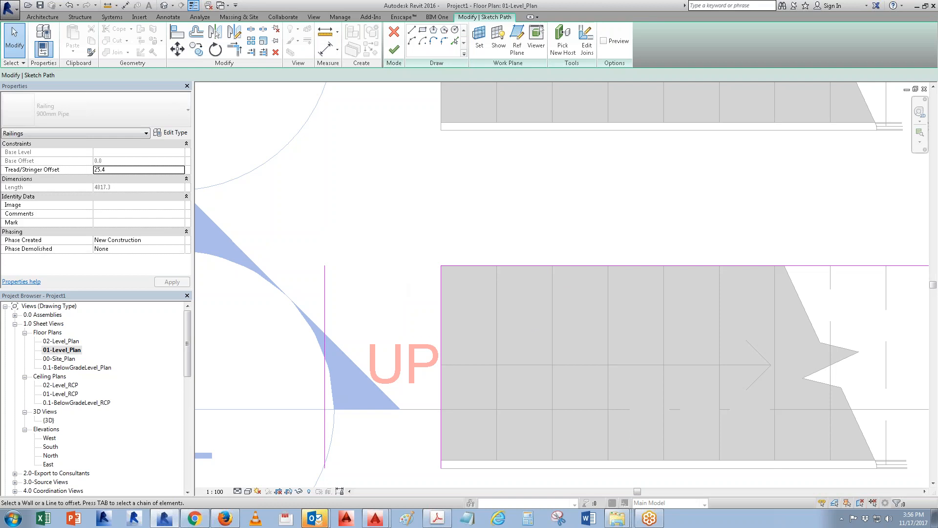
{"action": "double_click", "coordinate": [207, 74]}
{"action": "type", "text": "1"}
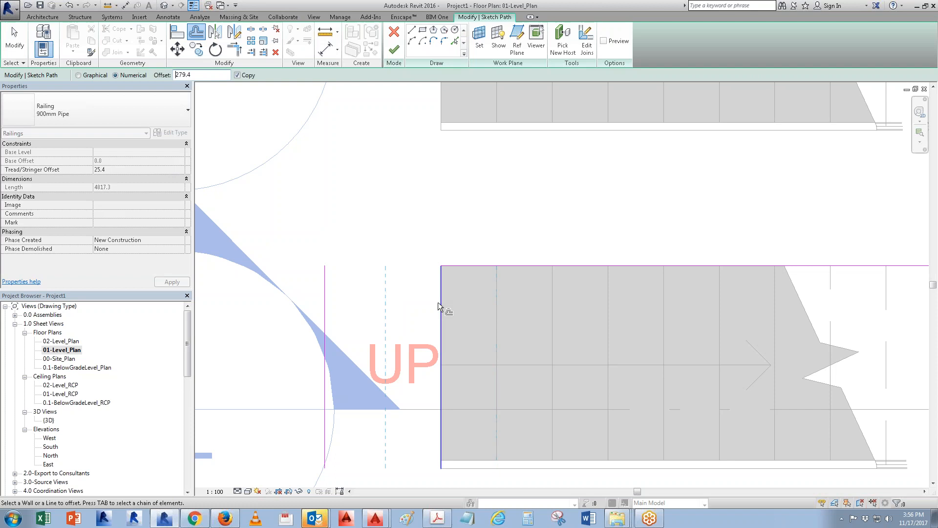
{"action": "left_click", "coordinate": [439, 303]}
- Sketch a horizontal railing path segment between the upper ends of the two guide lines, in line with the existing railing
{"action": "left_click", "coordinate": [411, 30]}
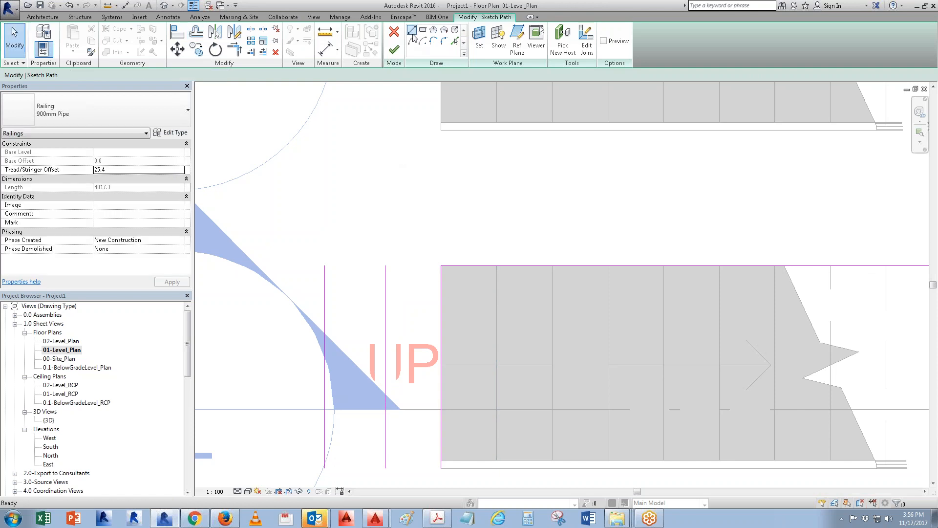
{"action": "left_click", "coordinate": [385, 266]}
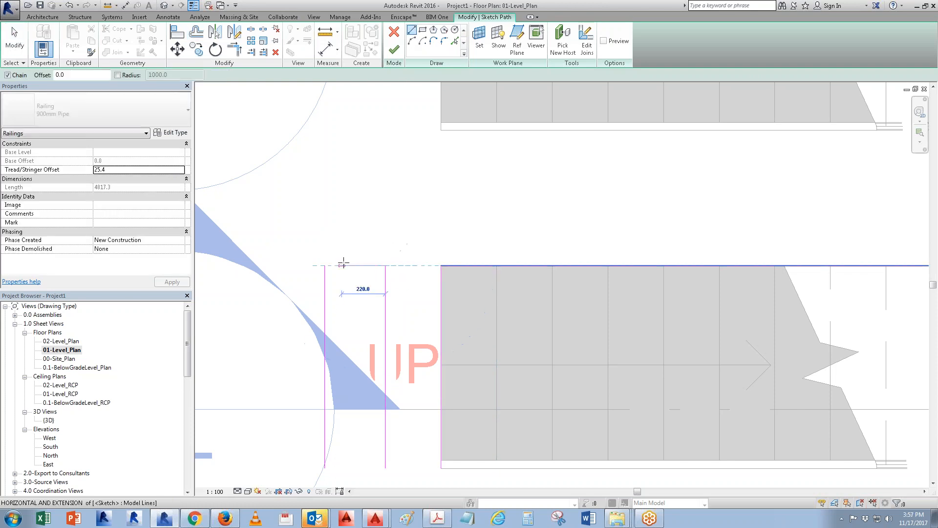
{"action": "left_click", "coordinate": [324, 265]}
{"action": "key", "text": "Escape"}
{"action": "key", "text": "Escape"}
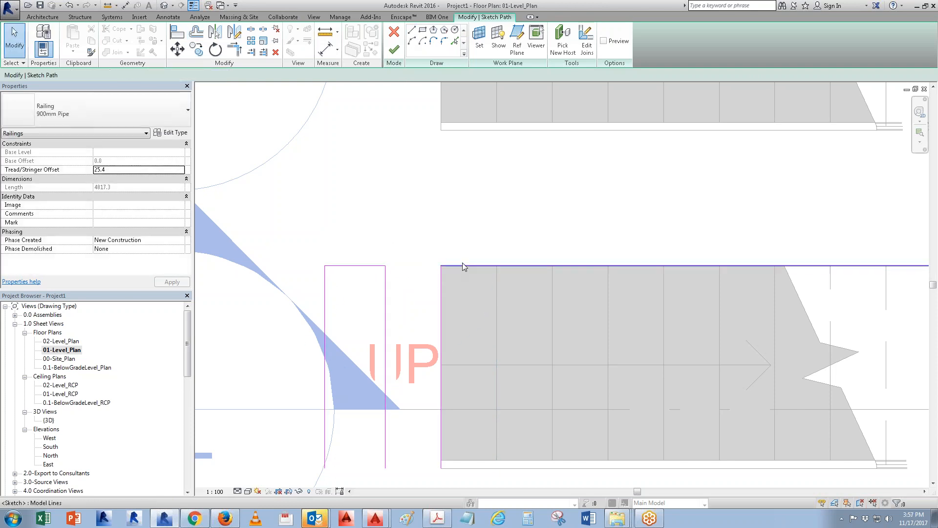
- Extend the existing railing line to meet the new segment, delete the two guide lines, and finish the path sketch
{"action": "left_click", "coordinate": [463, 266]}
{"action": "key", "text": "Escape"}
{"action": "mouse_move", "coordinate": [462, 311]}
{"action": "left_mouse_down"}
{"action": "mouse_move", "coordinate": [306, 320]}
{"action": "mouse_move", "coordinate": [259, 370]}
{"action": "left_mouse_up"}
{"action": "key", "text": "Delete"}
{"action": "scroll", "coordinate": [259, 370], "scroll_direction": "down", "scroll_amount": 3}
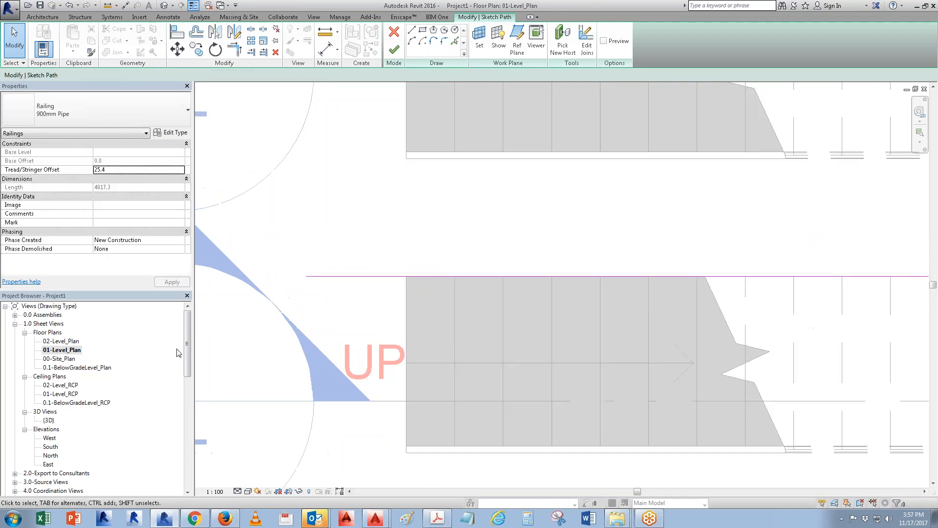
{"action": "left_click", "coordinate": [394, 49]}
{"action": "scroll", "coordinate": [456, 322], "scroll_direction": "down", "scroll_amount": 2}
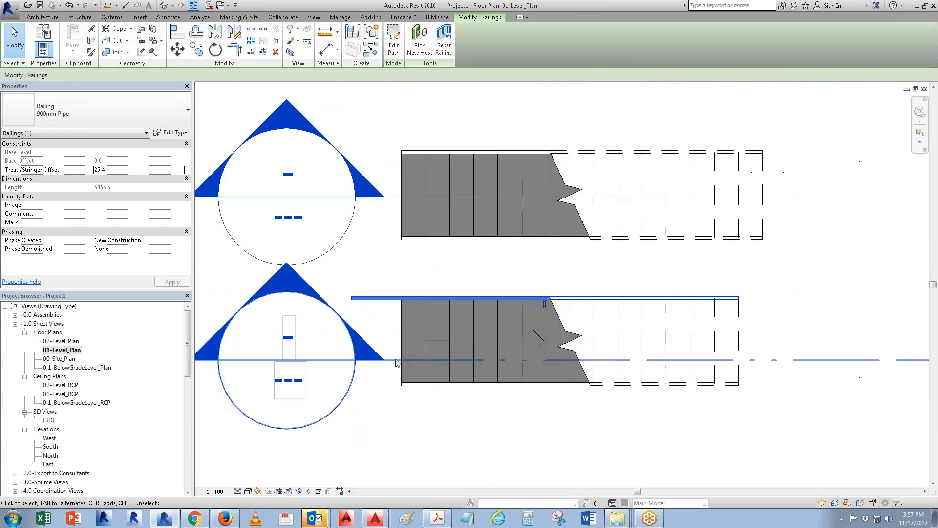
- Open Section 1 from the lower stair's section line and widen its crop region beyond the railing's lower end
{"action": "right_click", "coordinate": [389, 360]}
{"action": "left_click", "coordinate": [431, 158]}
{"action": "middle_click_drag", "start_coordinate": [326, 341], "coordinate": [455, 351]}
{"action": "scroll", "coordinate": [454, 351], "scroll_direction": "up", "scroll_amount": 1}
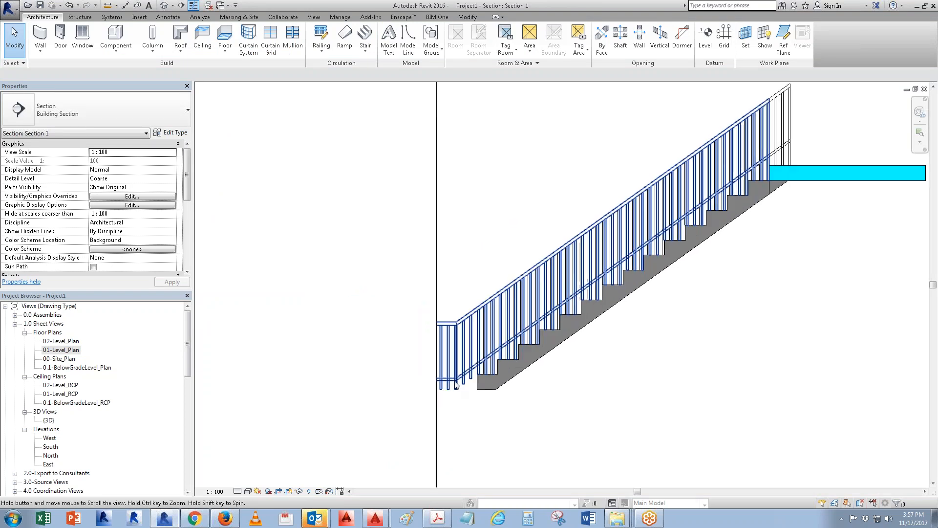
{"action": "left_click", "coordinate": [436, 408]}
{"action": "left_click_drag", "start_coordinate": [437, 286], "coordinate": [295, 286]}
{"action": "scroll", "coordinate": [485, 372], "scroll_direction": "up", "scroll_amount": 2}
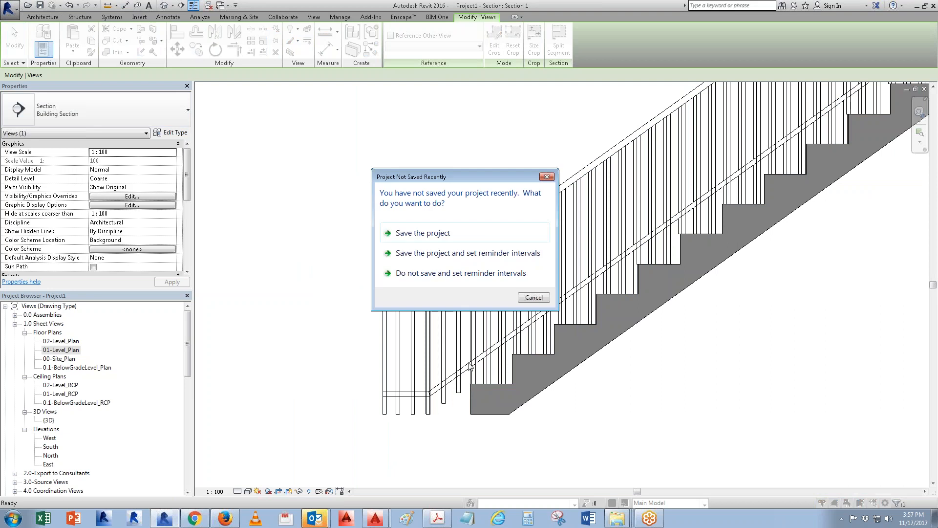
{"action": "left_click", "coordinate": [533, 297]}
{"action": "key", "text": "d"}
{"action": "key", "text": "i"}
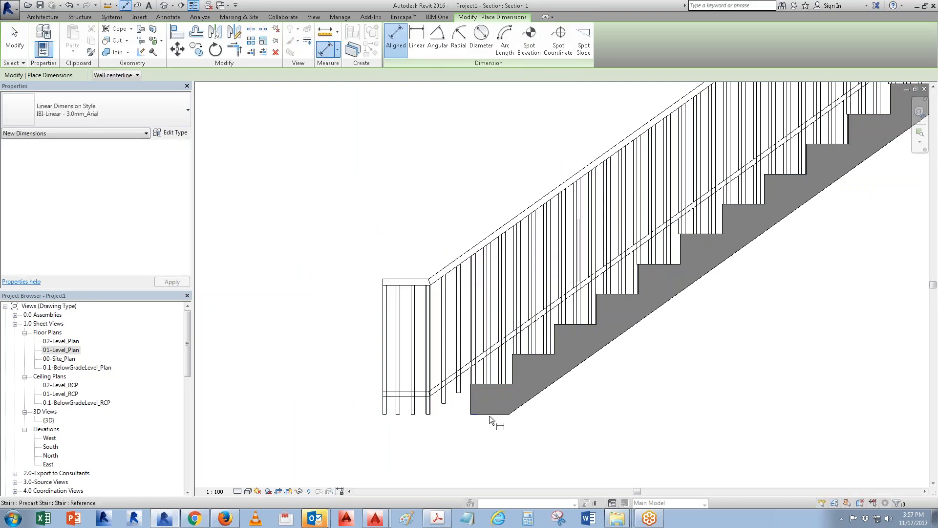
{"action": "left_click", "coordinate": [489, 414]}
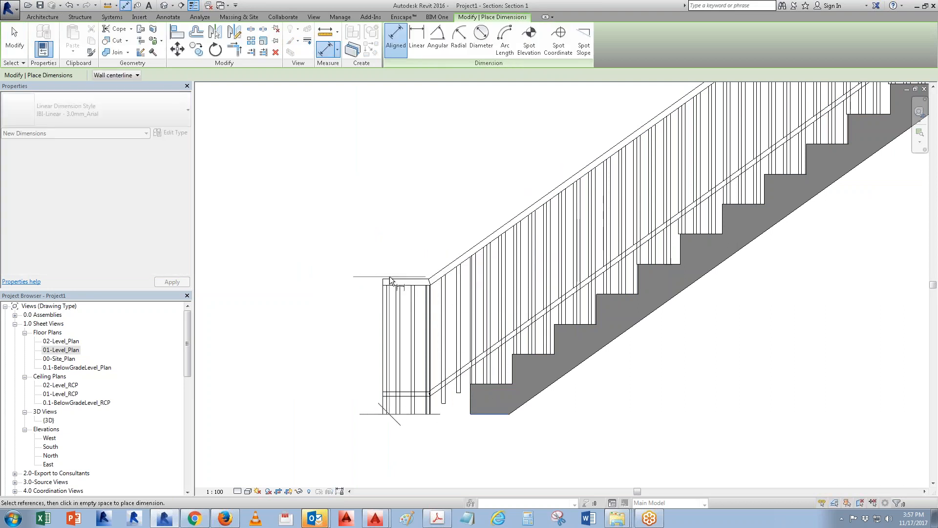
{"action": "scroll", "coordinate": [386, 283], "scroll_direction": "up", "scroll_amount": 5}
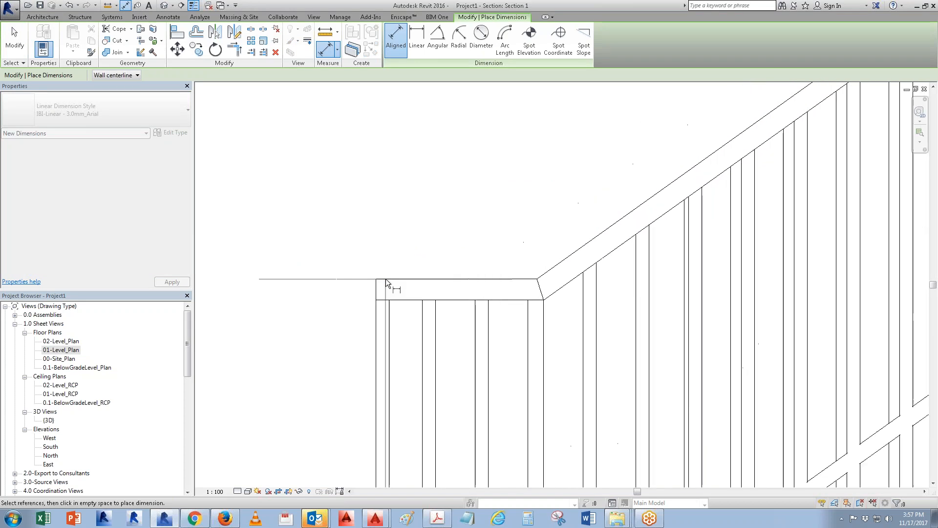
{"action": "scroll", "coordinate": [378, 278], "scroll_direction": "down", "scroll_amount": 5}
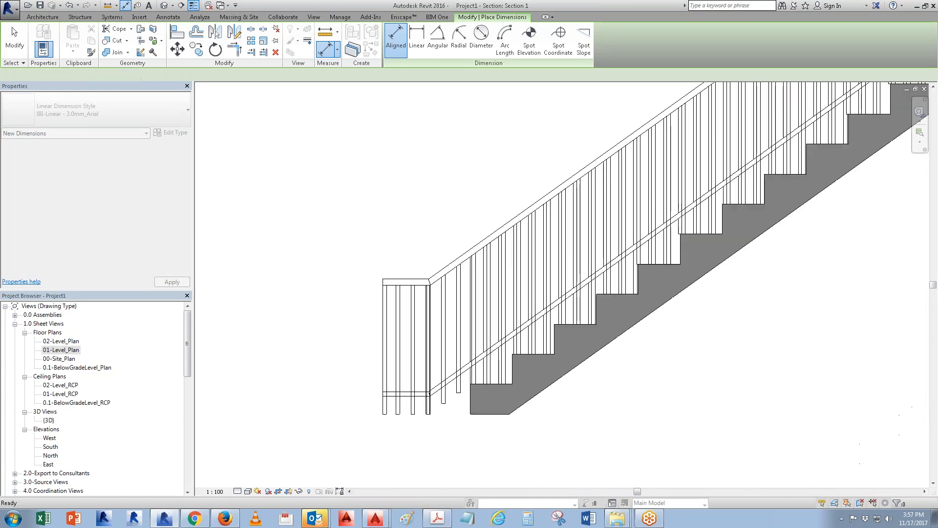
{"action": "key", "text": "Escape"}
{"action": "key", "text": "Escape"}
- Draw a horizontal detail line about 460 mm long from the top rail's lower bend outward past the railing's end
{"action": "scroll", "coordinate": [379, 281], "scroll_direction": "up", "scroll_amount": 4}
{"action": "key", "text": "d"}
{"action": "key", "text": "l"}
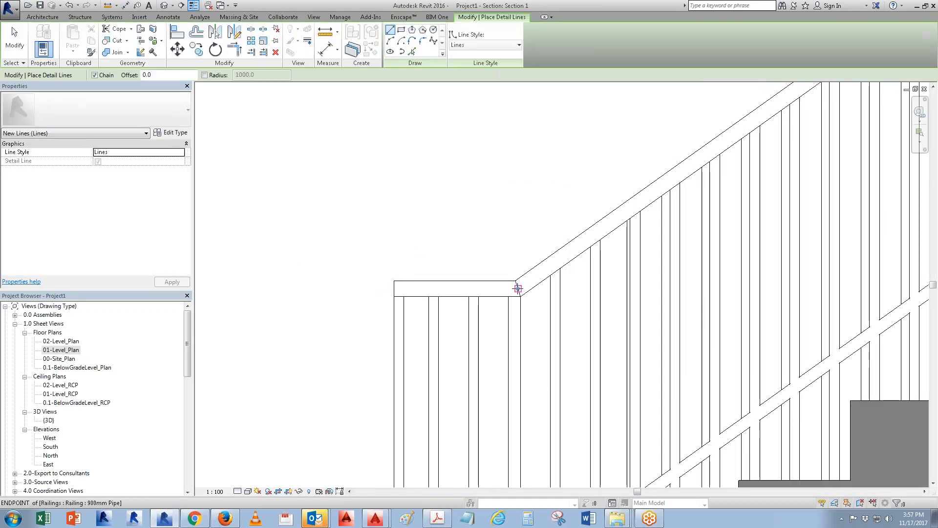
{"action": "left_click", "coordinate": [515, 281]}
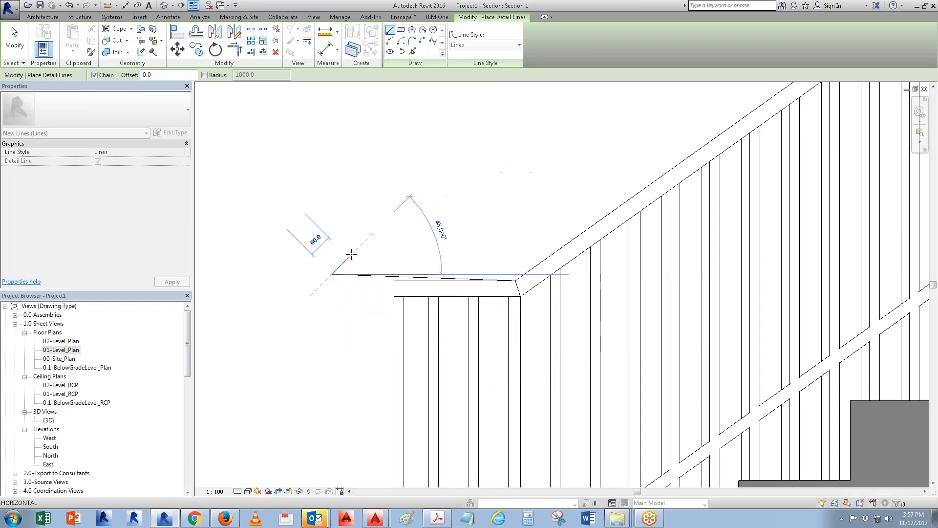
{"action": "left_click", "coordinate": [332, 274]}
{"action": "key", "text": "Escape"}
{"action": "scroll", "coordinate": [394, 196], "scroll_direction": "down", "scroll_amount": 2}
{"action": "key", "text": "Escape"}
{"action": "key", "text": "Escape"}
{"action": "left_click", "coordinate": [374, 243]}
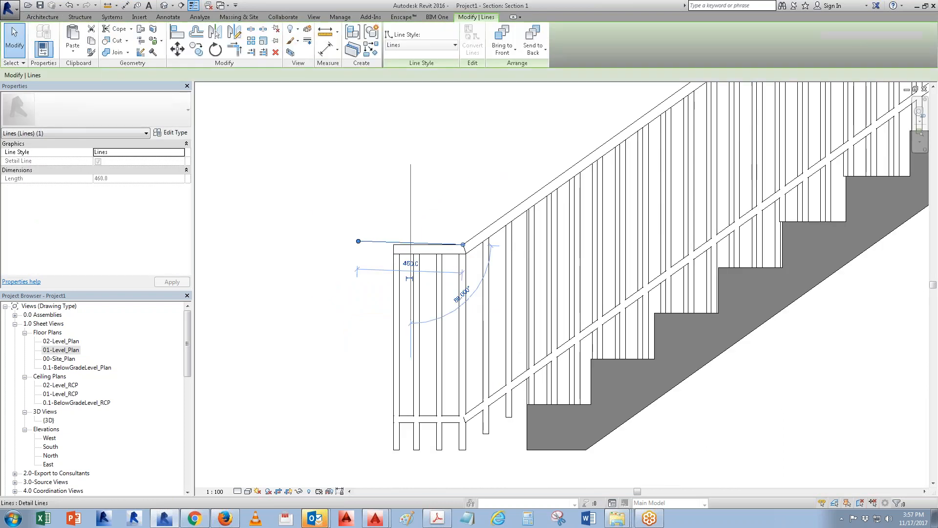
{"action": "key", "text": "Escape"}
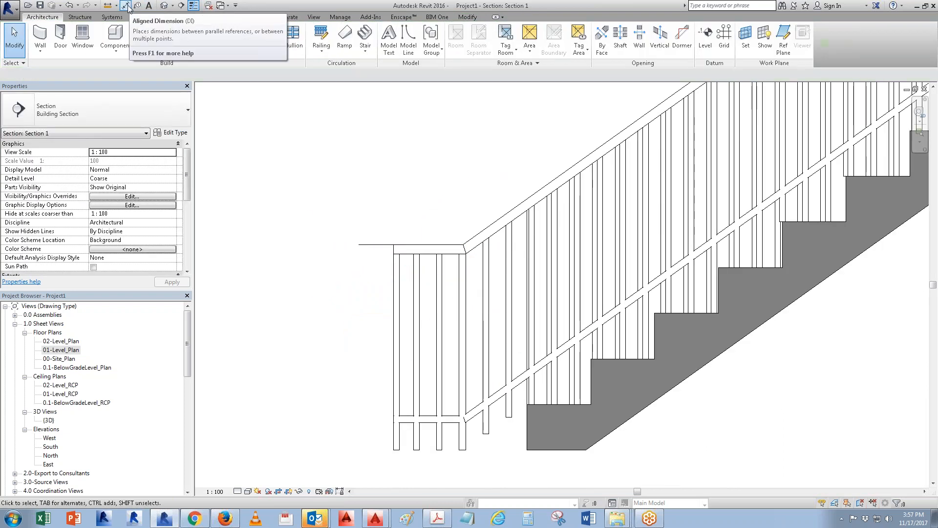
- Add an aligned vertical dimension from the stair's base to the detail line, placed beyond the railing's lower end
{"action": "key", "text": "d"}
{"action": "key", "text": "i"}
{"action": "left_click", "coordinate": [552, 449]}
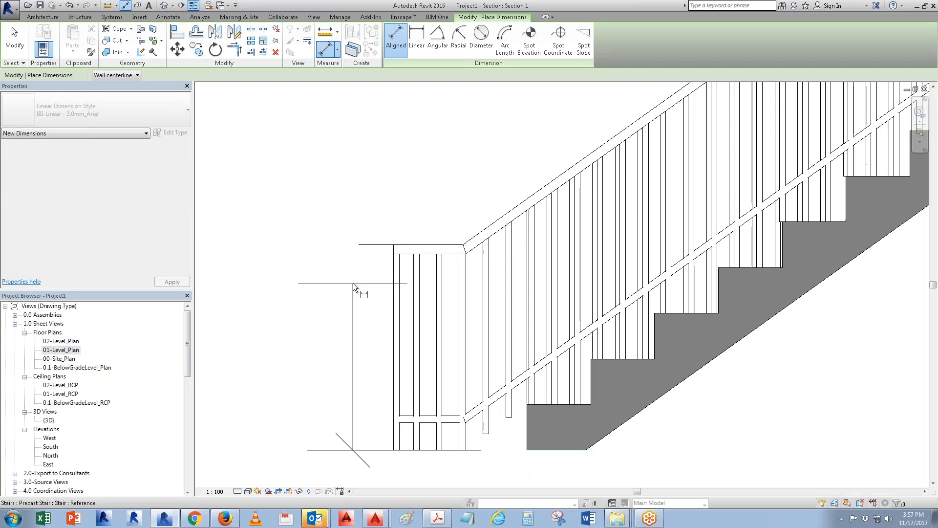
{"action": "left_click", "coordinate": [373, 247]}
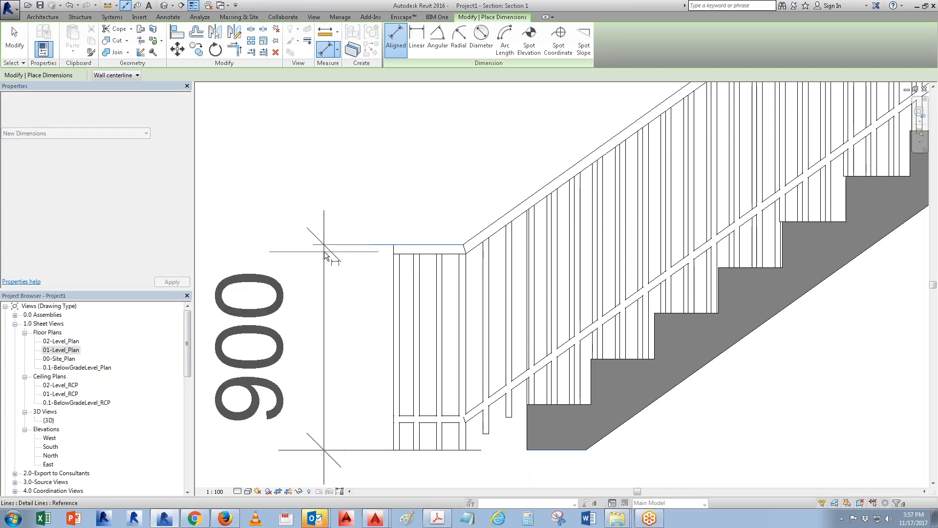
{"action": "left_click", "coordinate": [278, 255]}
{"action": "scroll", "coordinate": [367, 350], "scroll_direction": "down", "scroll_amount": 3}
{"action": "scroll", "coordinate": [609, 308], "scroll_direction": "up", "scroll_amount": 2}
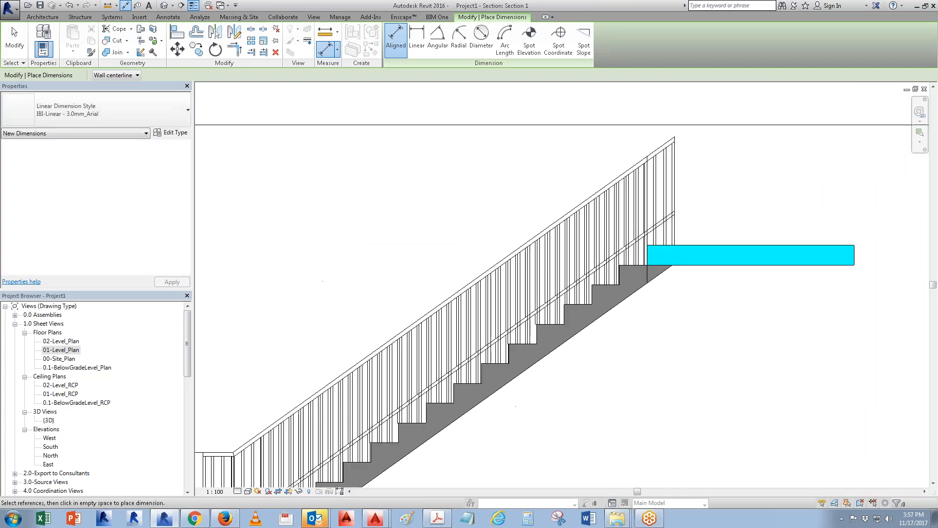
{"action": "scroll", "coordinate": [656, 159], "scroll_direction": "up", "scroll_amount": 1}
{"action": "key", "text": "Escape"}
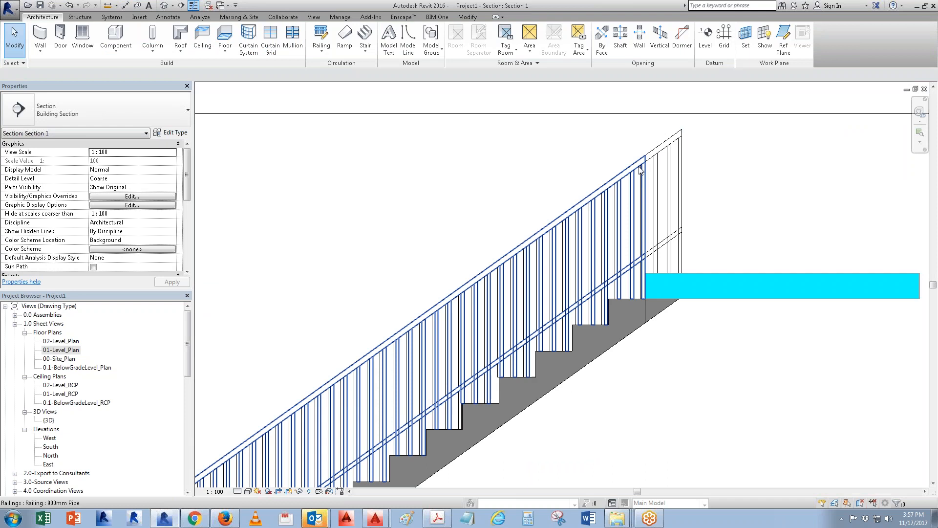
- In the 01-Level_Plan view, edit the lower stair's extended railing path and add a 12" straight segment beyond its upper end
{"action": "key", "text": "ctrl+Tab"}
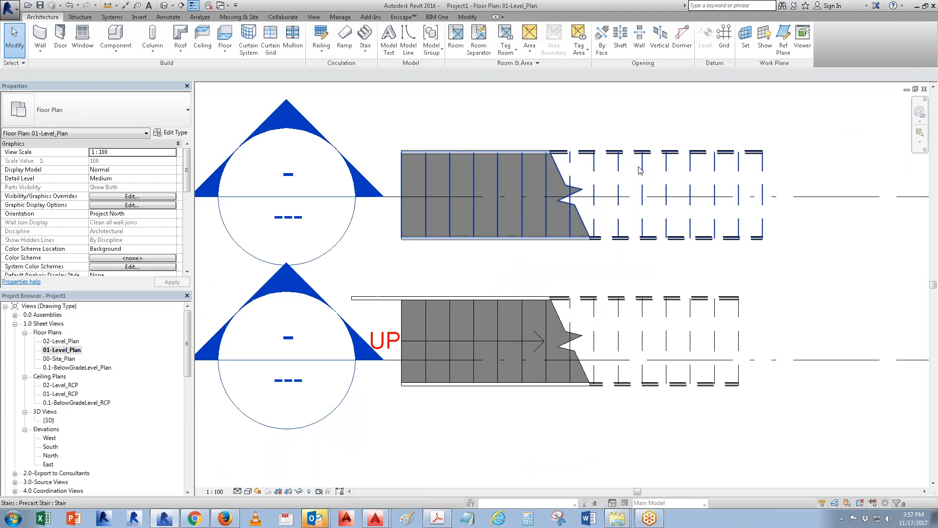
{"action": "left_click", "coordinate": [691, 306]}
{"action": "double_click", "coordinate": [691, 306]}
{"action": "scroll", "coordinate": [775, 300], "scroll_direction": "up", "scroll_amount": 3}
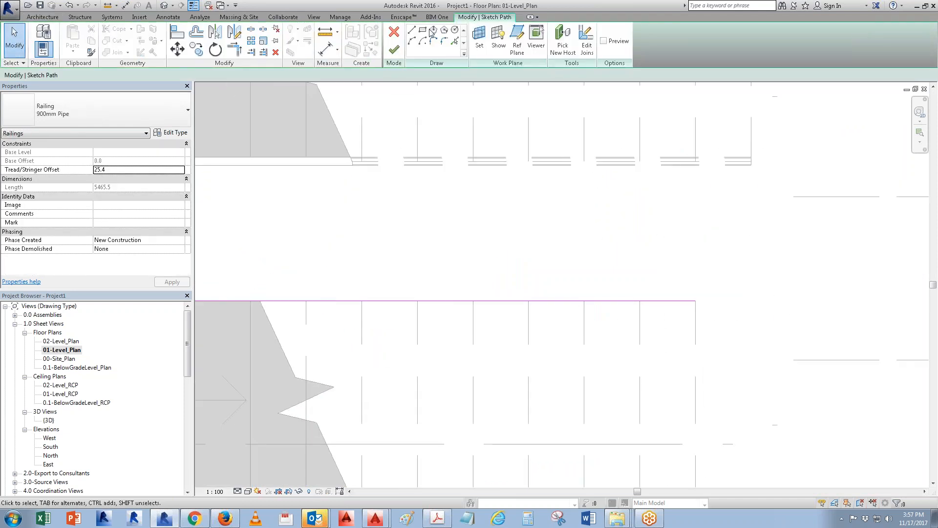
{"action": "left_click", "coordinate": [413, 31]}
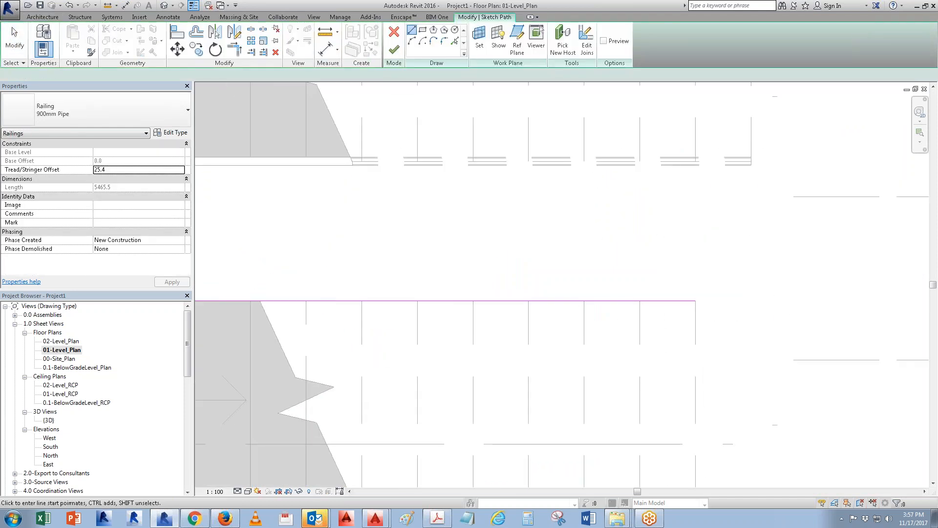
{"action": "left_click", "coordinate": [695, 302]}
{"action": "type", "text": "12\""}
{"action": "key", "text": "Return"}
{"action": "key", "text": "Escape"}
{"action": "key", "text": "Escape"}
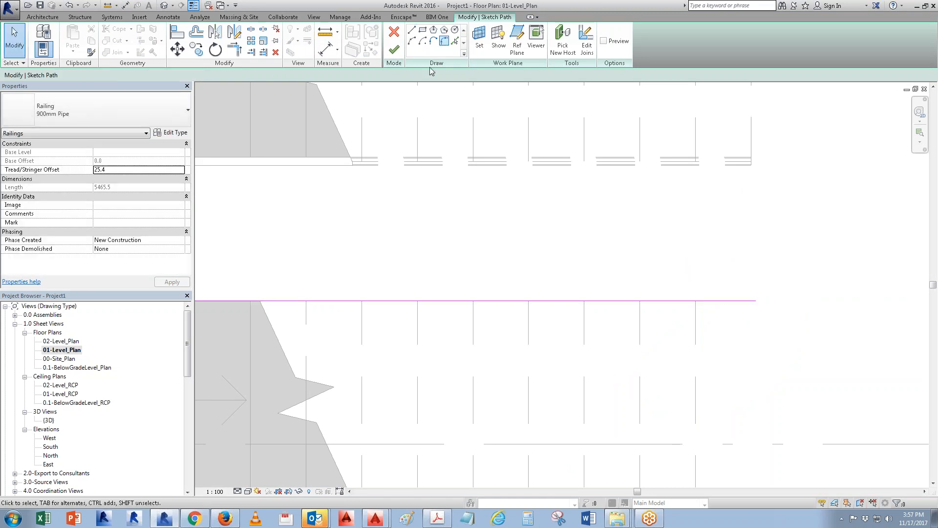
- Check the railing path's three segments and the slope options offered for the end extensions
{"action": "scroll", "coordinate": [716, 289], "scroll_direction": "down", "scroll_amount": 4}
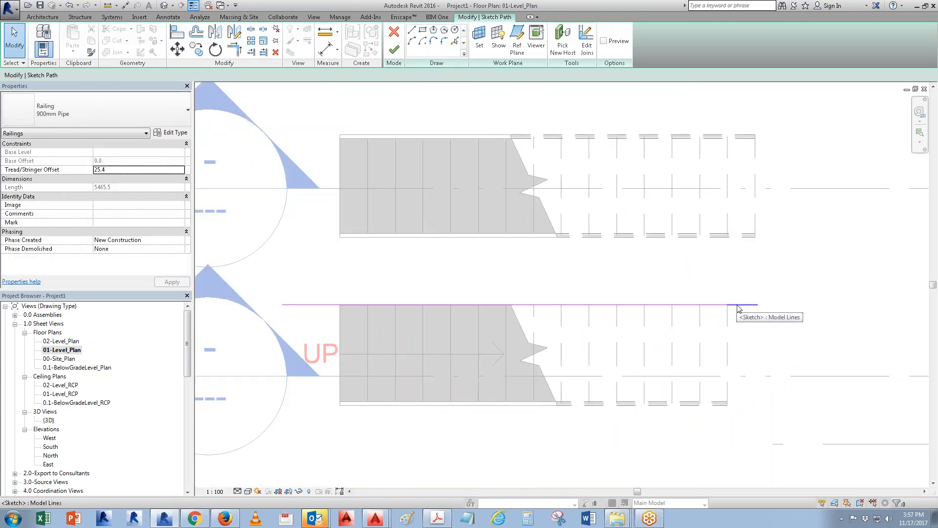
{"action": "left_click", "coordinate": [738, 305]}
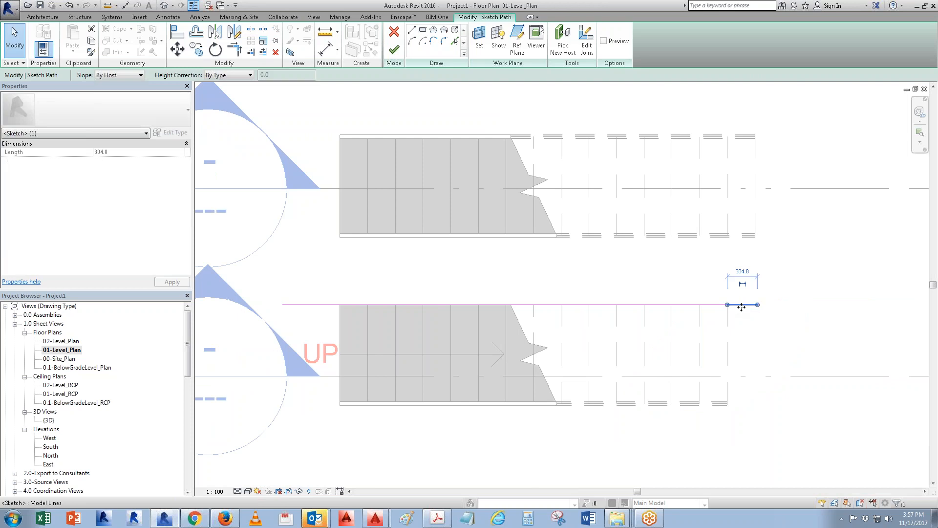
{"action": "left_click", "coordinate": [634, 304]}
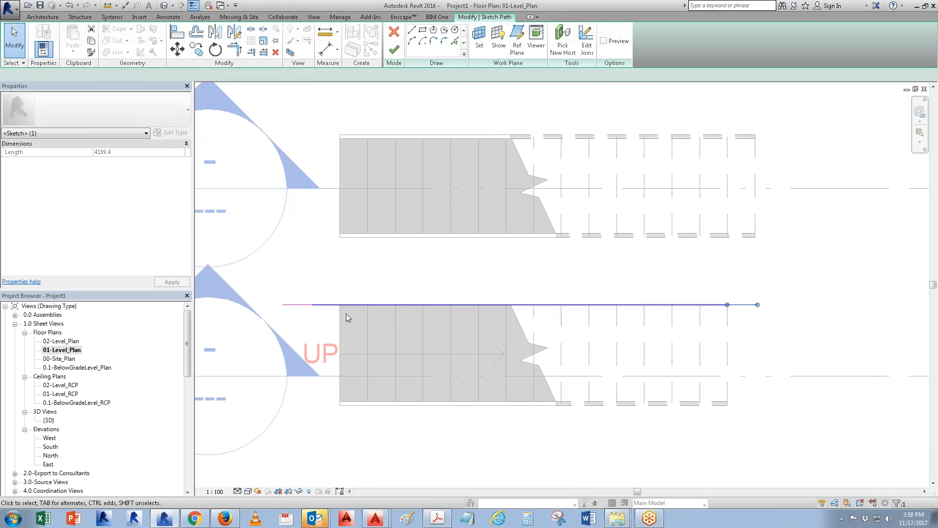
{"action": "left_click", "coordinate": [300, 304]}
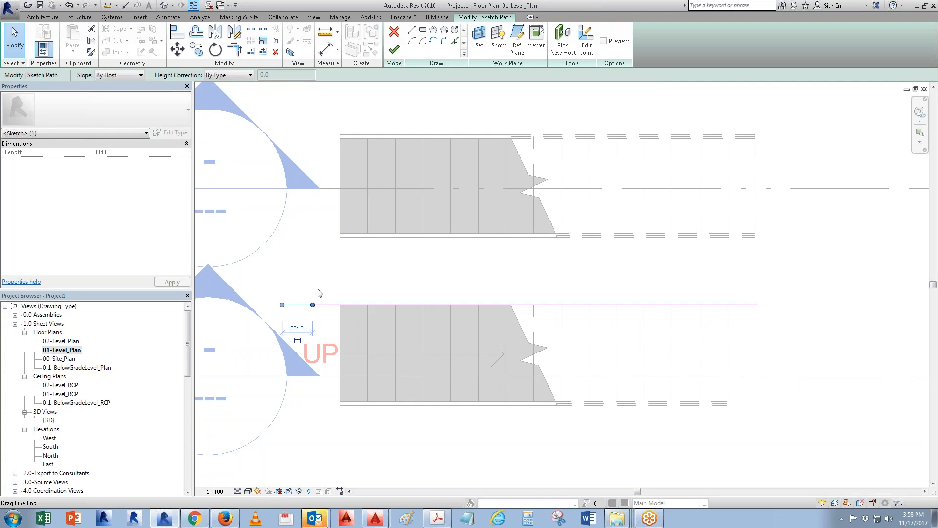
{"action": "left_click", "coordinate": [126, 76]}
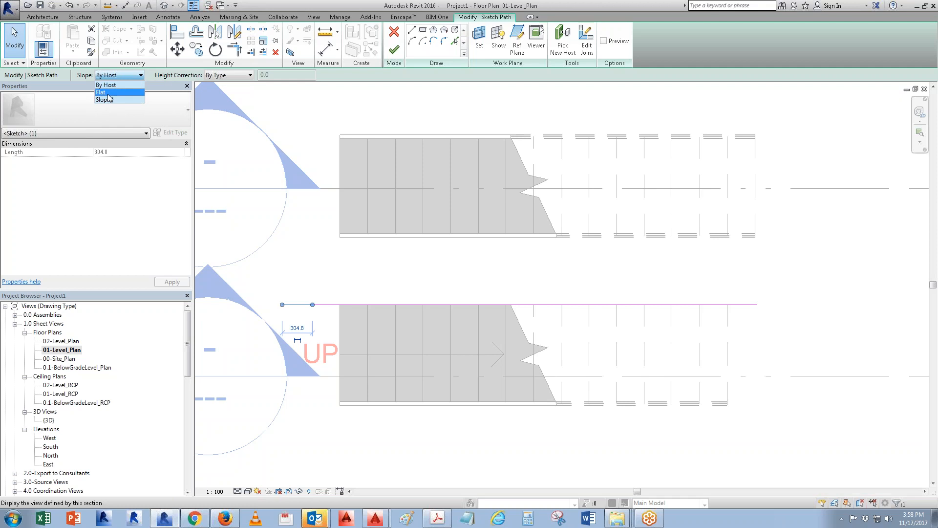
{"action": "left_click", "coordinate": [198, 100]}
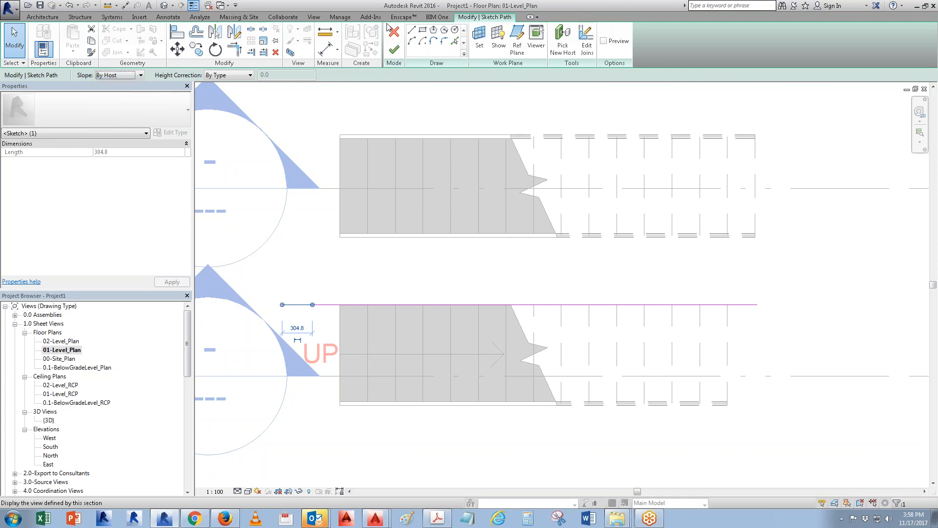
- Finish the railing path sketch and open Section 1 from the lower stair's section line to inspect the railing's upper end
{"action": "left_click", "coordinate": [391, 53]}
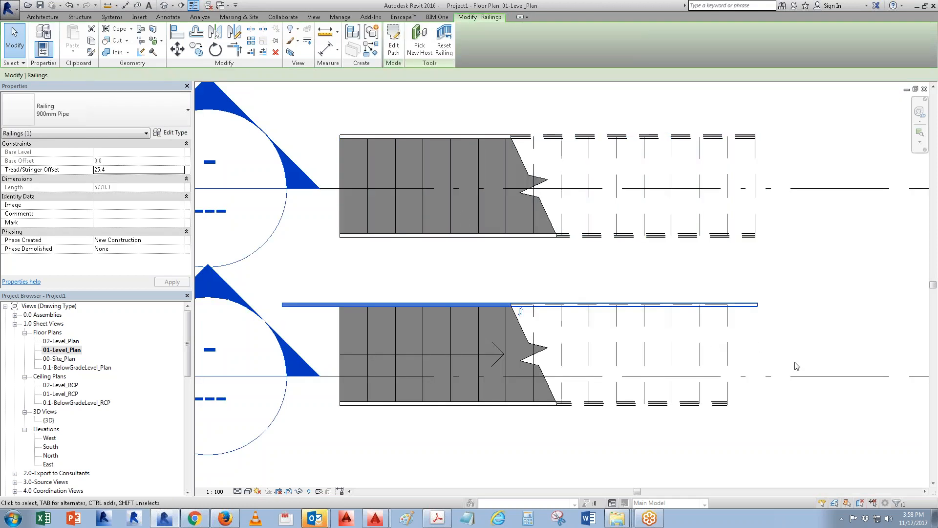
{"action": "right_click", "coordinate": [785, 379]}
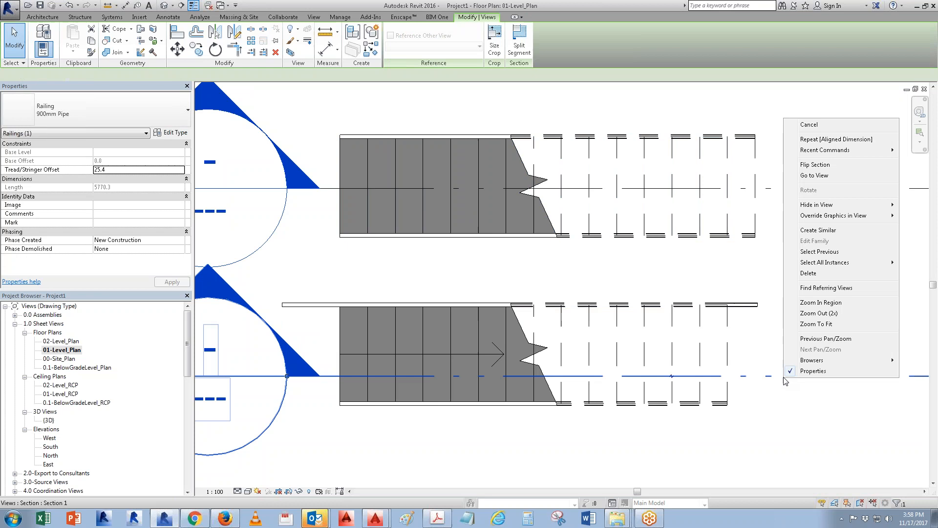
{"action": "left_click", "coordinate": [814, 176]}
{"action": "scroll", "coordinate": [704, 153], "scroll_direction": "up", "scroll_amount": 1}
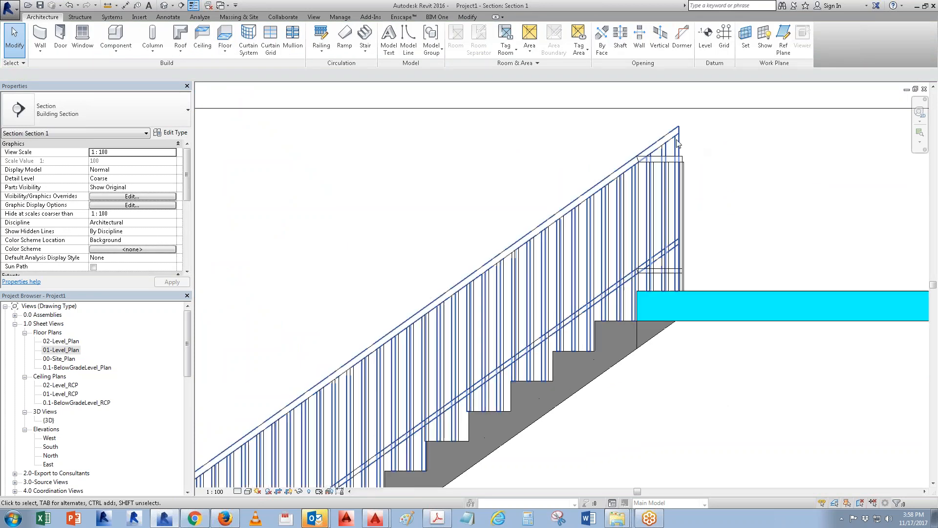
{"action": "left_click", "coordinate": [510, 303]}
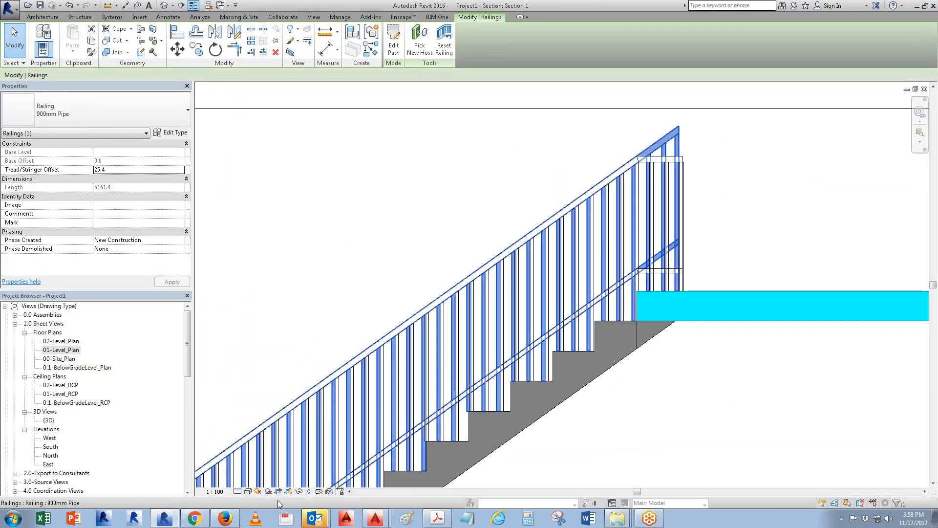
{"action": "key", "text": "Escape"}
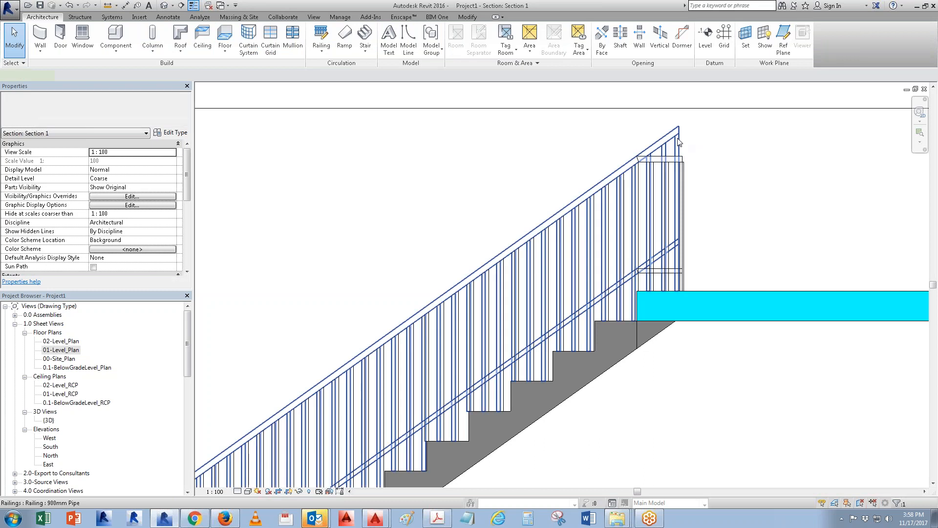
- Draw a horizontal detail line from the railing's upper bend out past the end of the landing railing
{"action": "left_click", "coordinate": [126, 5]}
{"action": "scroll", "coordinate": [687, 161], "scroll_direction": "up", "scroll_amount": 3}
{"action": "key", "text": "Escape"}
{"action": "key", "text": "d"}
{"action": "key", "text": "l"}
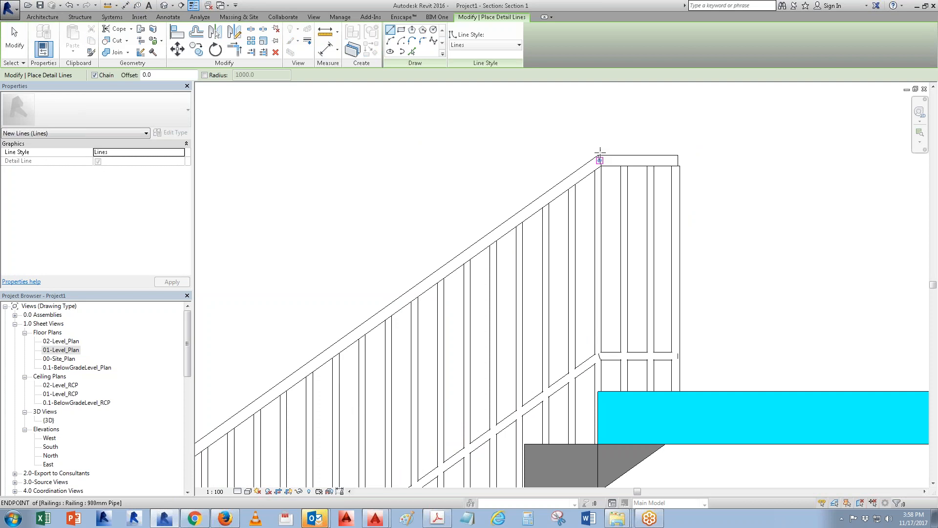
{"action": "left_click", "coordinate": [600, 155]}
{"action": "left_click", "coordinate": [755, 156]}
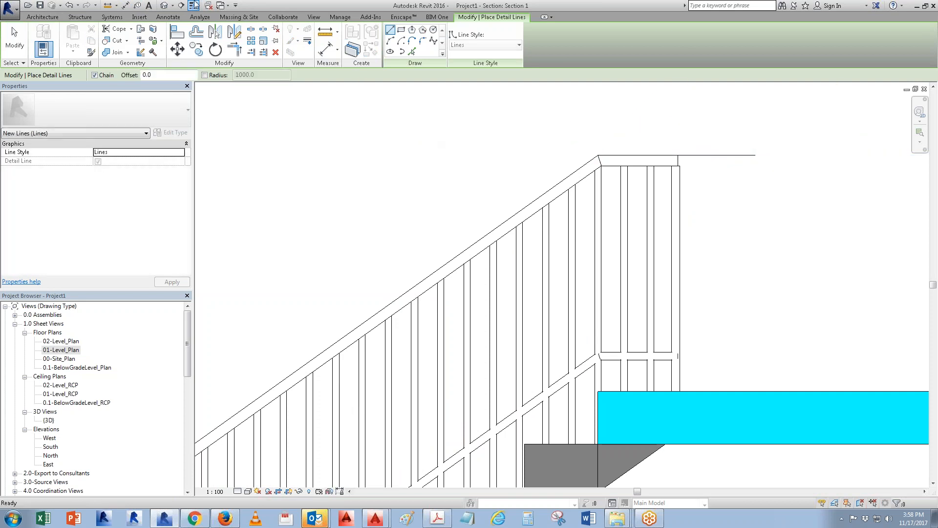
- Add an aligned dimension between the top of the upper floor slab and the detail line at railing height
{"action": "left_click", "coordinate": [126, 6]}
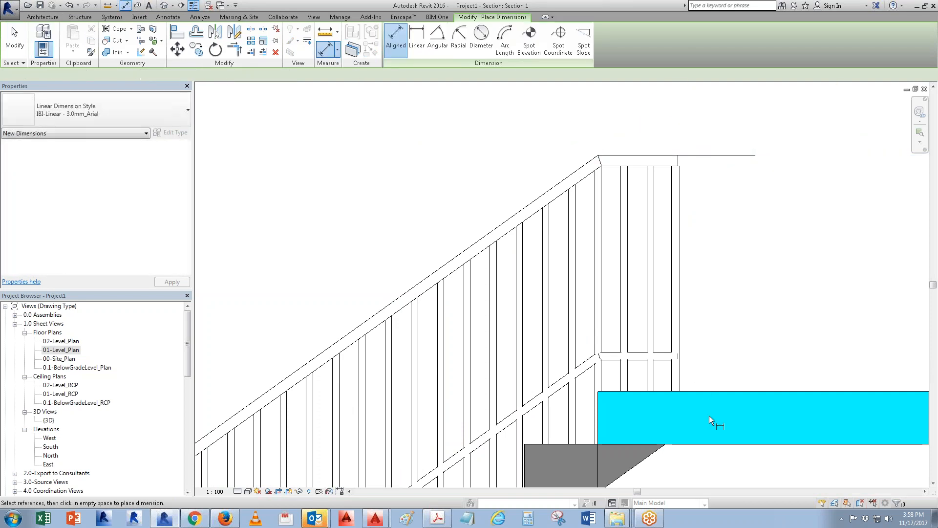
{"action": "left_click", "coordinate": [723, 391]}
{"action": "left_click", "coordinate": [711, 154]}
{"action": "scroll", "coordinate": [642, 166], "scroll_direction": "down", "scroll_amount": 3}
{"action": "left_click", "coordinate": [852, 215]}
{"action": "scroll", "coordinate": [711, 227], "scroll_direction": "down", "scroll_amount": 4}
{"action": "scroll", "coordinate": [712, 227], "scroll_direction": "down", "scroll_amount": 2}
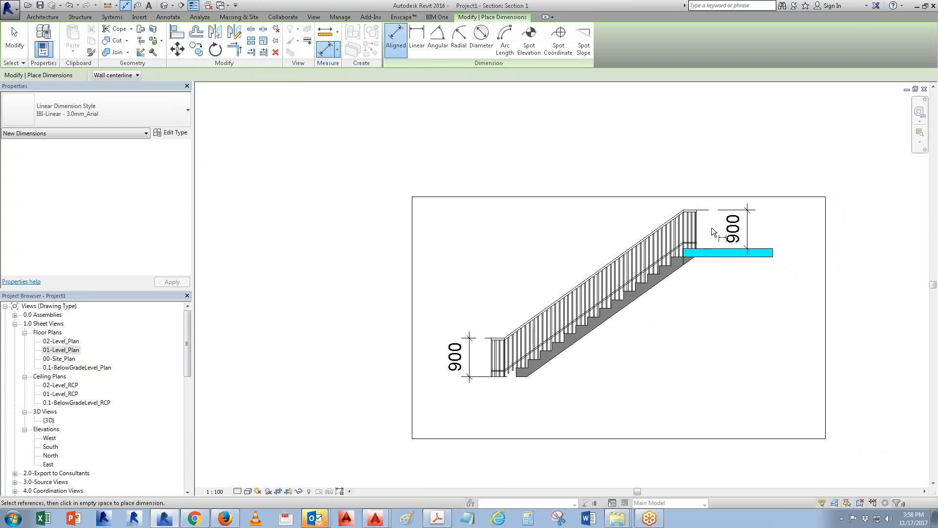
{"action": "key", "text": "Escape"}
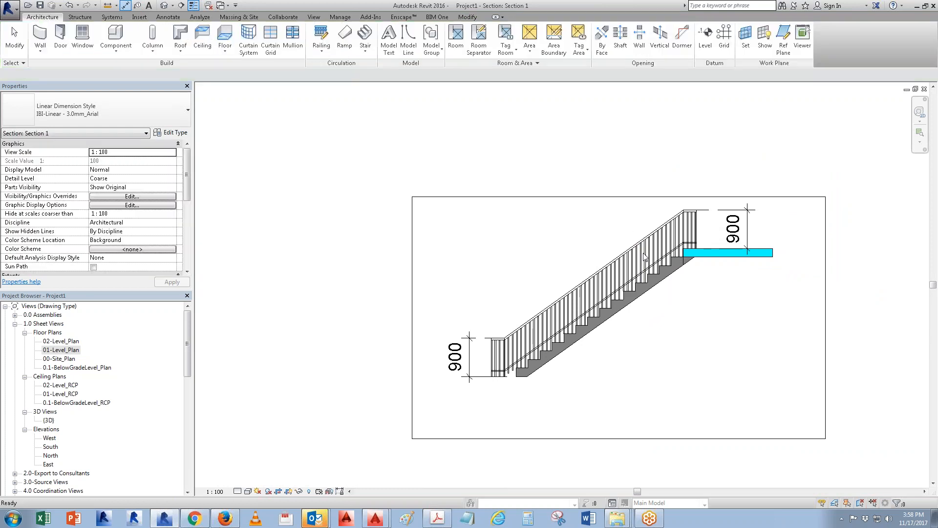
- In the stair railing type's baluster placement, set the regular baluster's distance from previous to 101.6 and the excess length fill to Truncate Pattern
{"action": "left_click", "coordinate": [635, 244]}
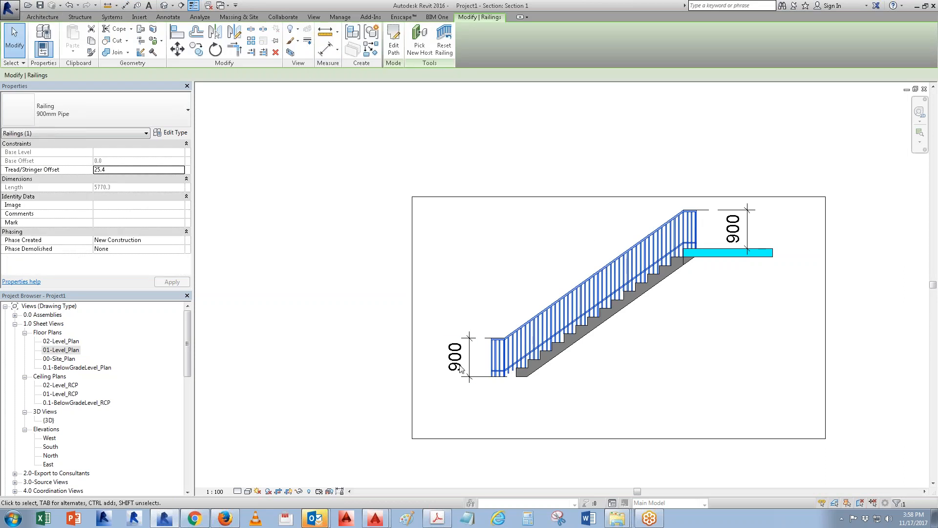
{"action": "left_click", "coordinate": [169, 136]}
{"action": "left_click", "coordinate": [184, 133]}
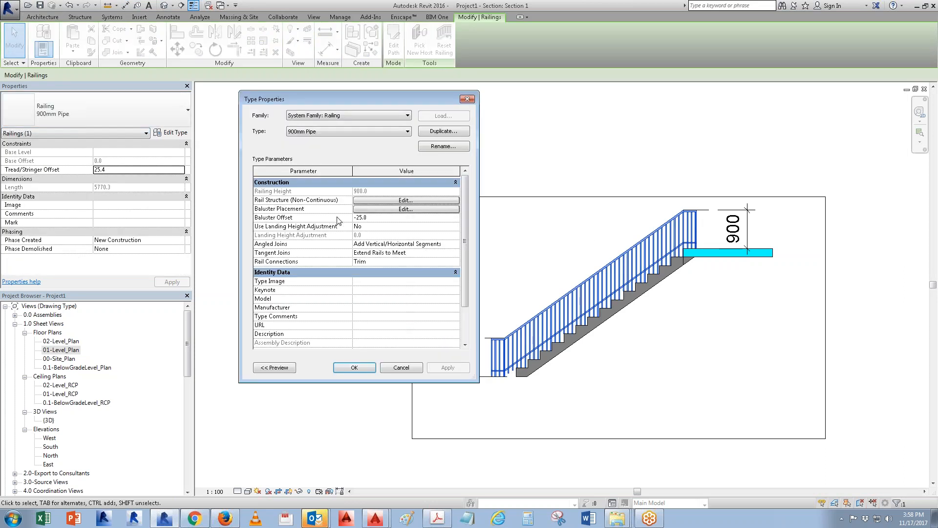
{"action": "left_click", "coordinate": [367, 209]}
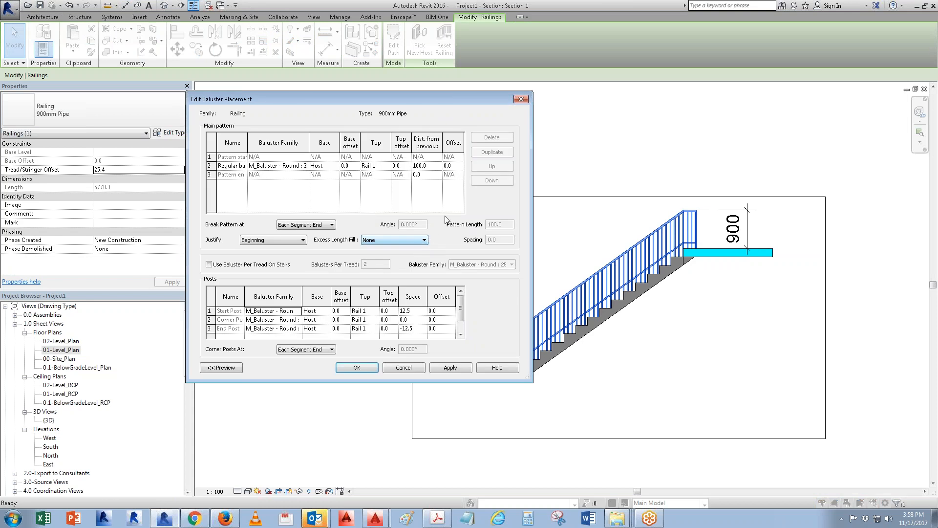
{"action": "left_click", "coordinate": [434, 166]}
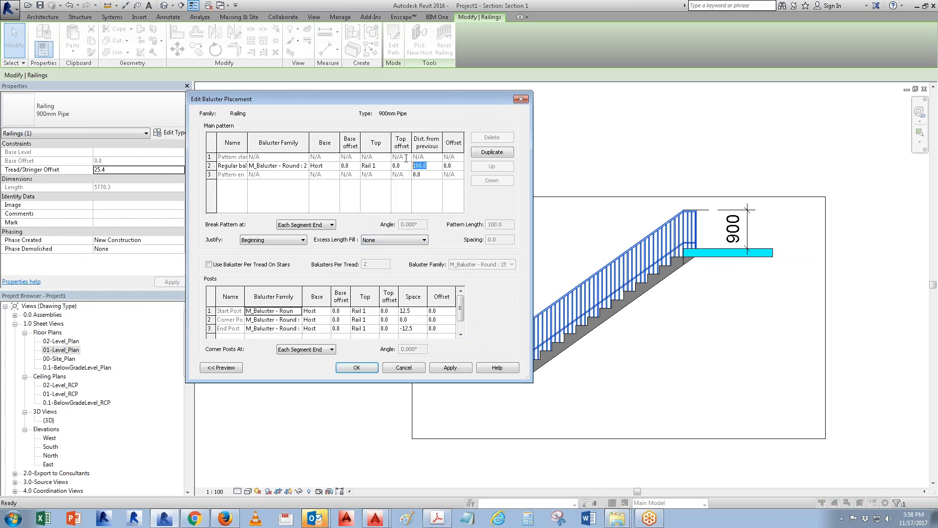
{"action": "type", "text": "101.6"}
{"action": "key", "text": "Tab"}
{"action": "left_click", "coordinate": [448, 367]}
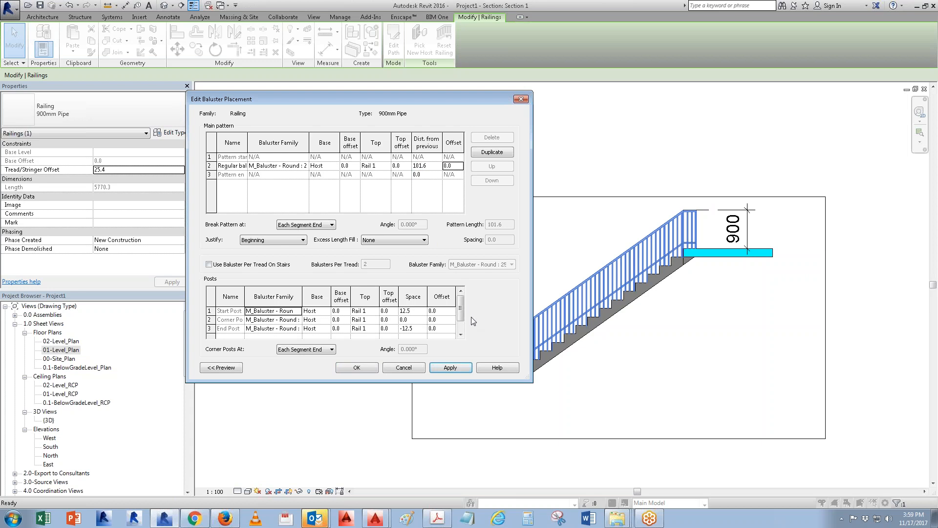
{"action": "left_click", "coordinate": [397, 239]}
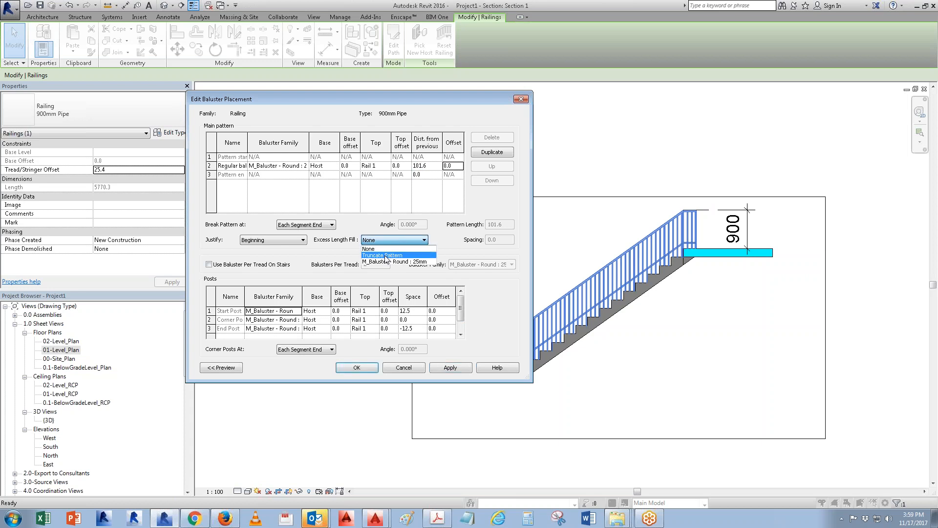
{"action": "left_click", "coordinate": [386, 255]}
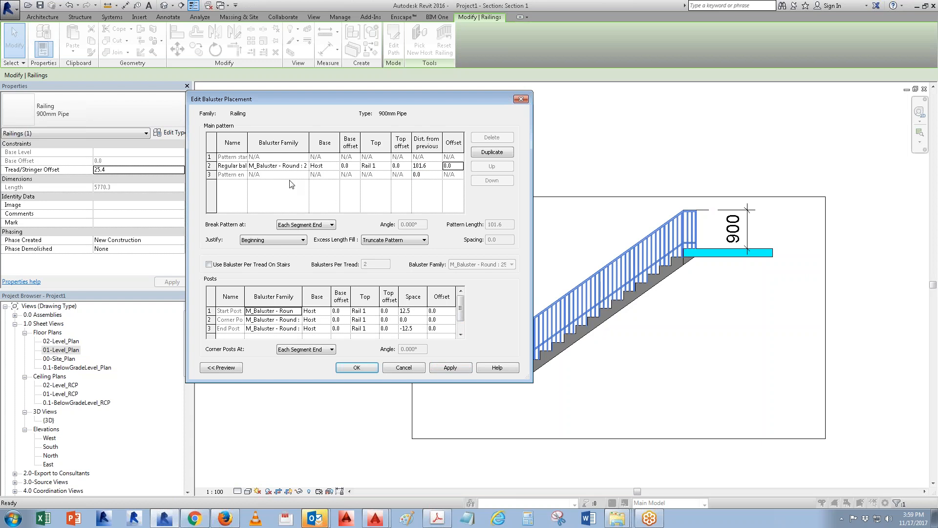
- Duplicate the regular baluster row in the main pattern and set the first row's base to Rail 1
{"action": "left_click", "coordinate": [213, 166]}
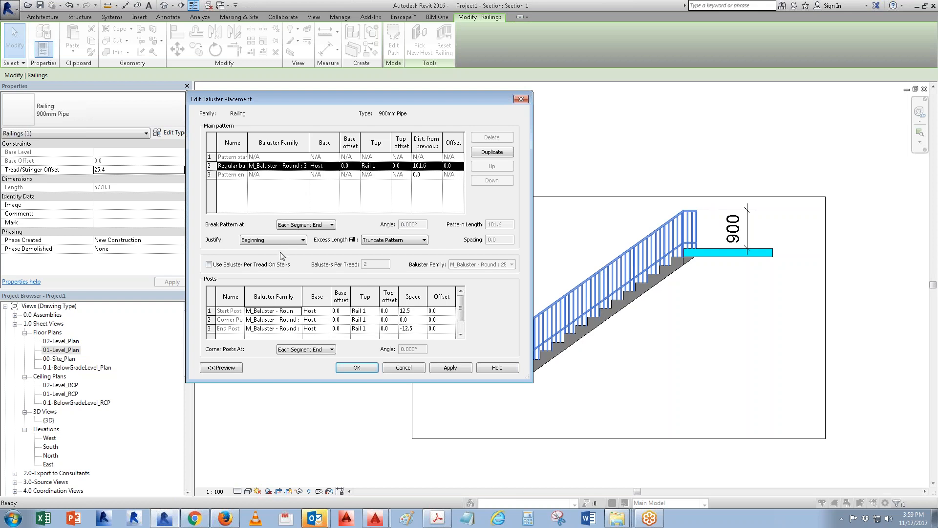
{"action": "left_click", "coordinate": [491, 155]}
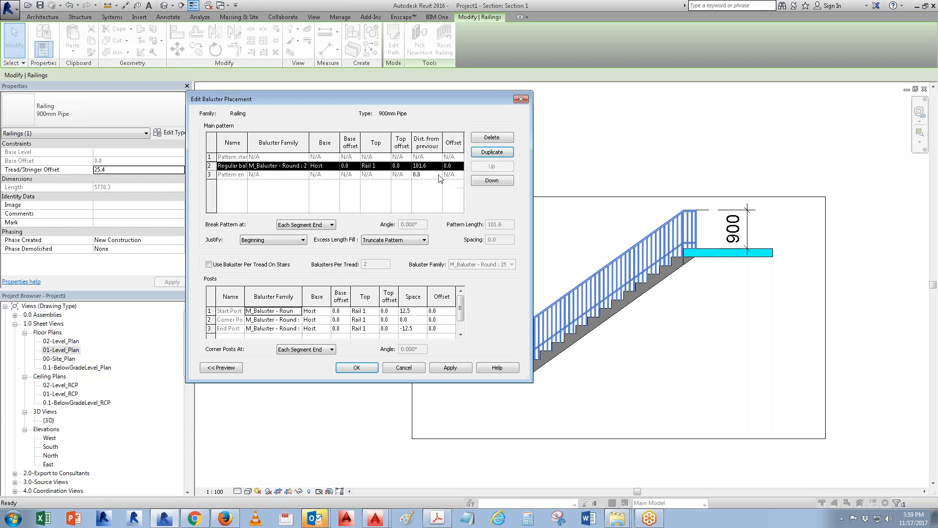
{"action": "left_click", "coordinate": [336, 168]}
{"action": "left_click", "coordinate": [322, 182]}
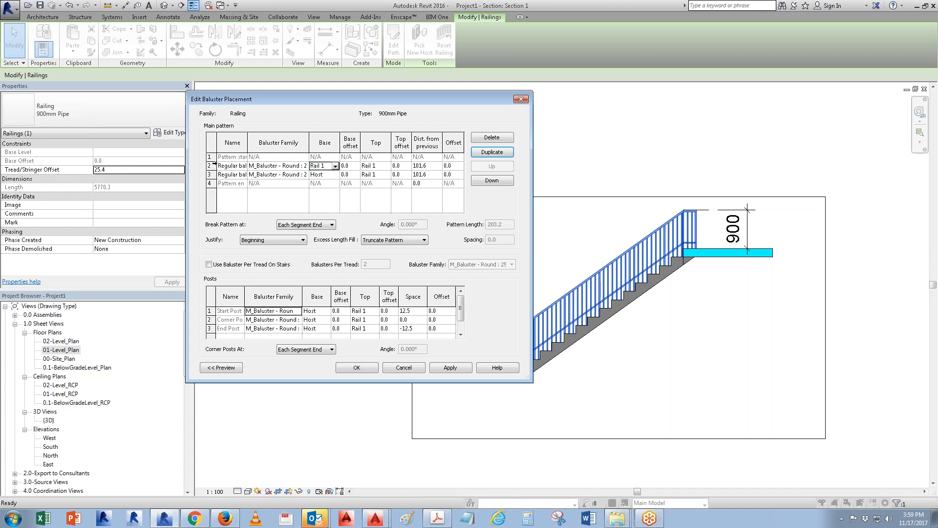
- Duplicate the Rail 1-based baluster row four more times and apply the pattern to the railing
{"action": "left_click", "coordinate": [213, 165]}
{"action": "left_click", "coordinate": [505, 154]}
{"action": "left_click", "coordinate": [506, 154]}
{"action": "left_click", "coordinate": [506, 154]}
{"action": "left_click", "coordinate": [506, 155]}
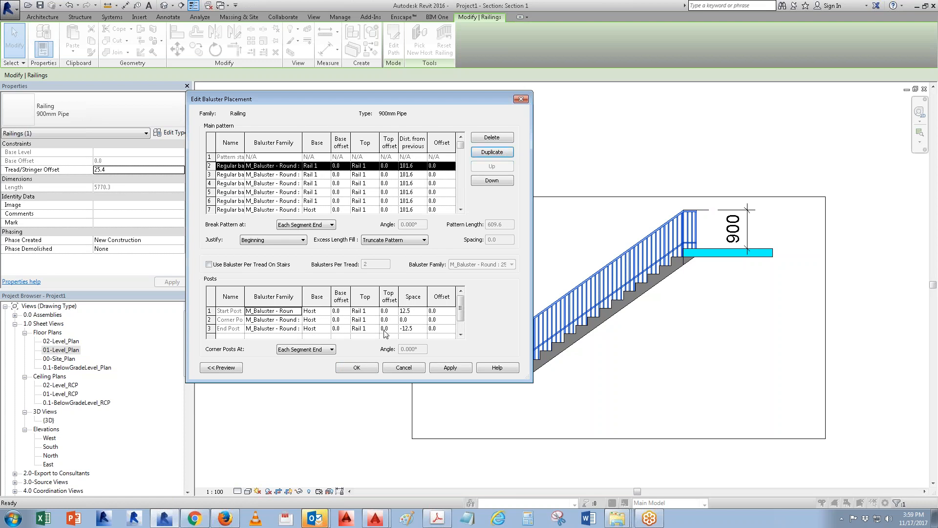
{"action": "left_click", "coordinate": [451, 368]}
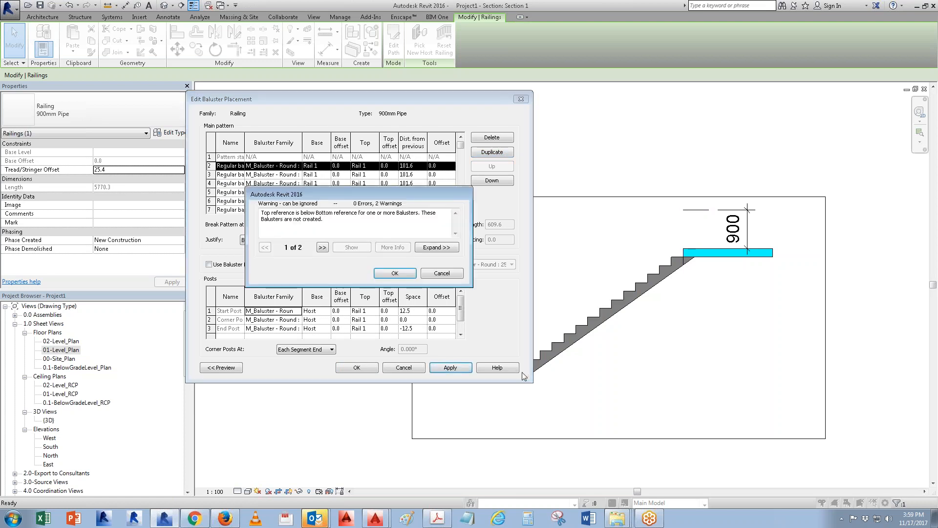
{"action": "left_click", "coordinate": [395, 273]}
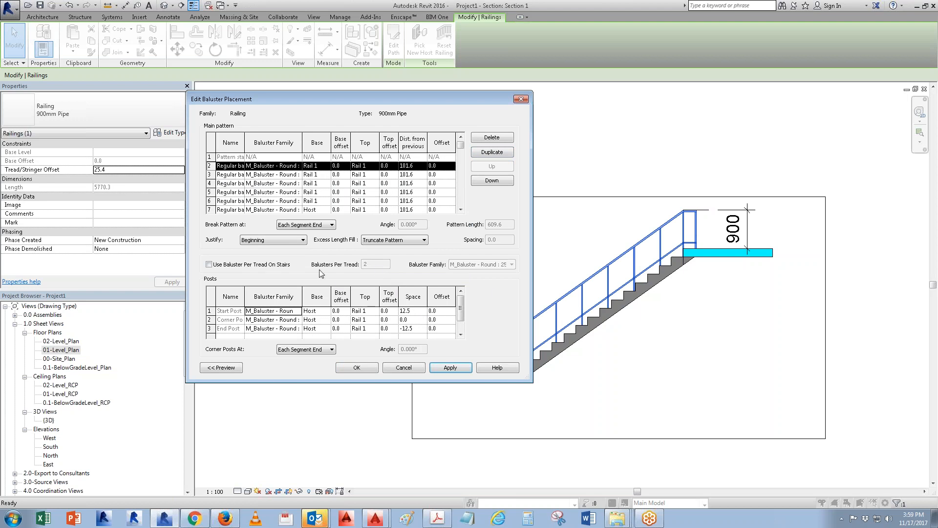
- Switch the excess length fill to None and back to Truncate Pattern, and apply it to the railing
{"action": "left_click", "coordinate": [289, 240]}
{"action": "left_click", "coordinate": [394, 240]}
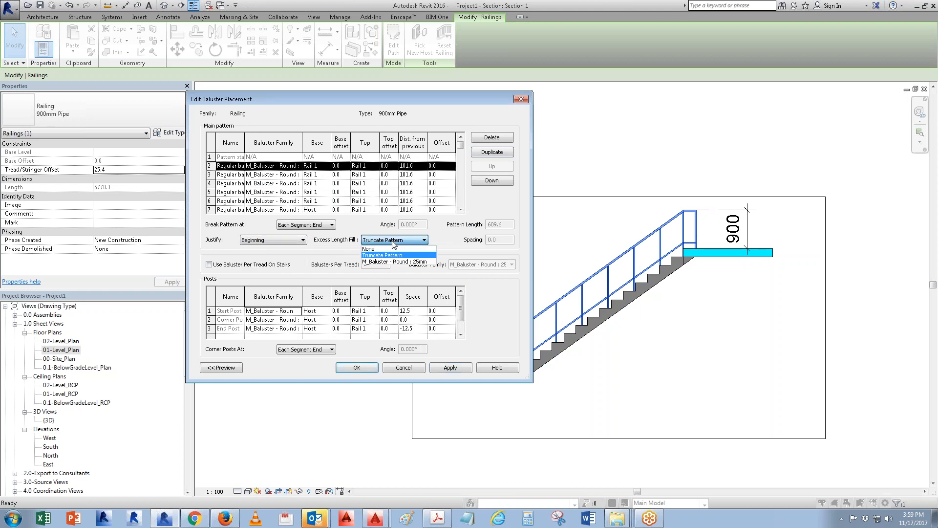
{"action": "left_click", "coordinate": [389, 250]}
{"action": "left_click", "coordinate": [388, 238]}
{"action": "left_click", "coordinate": [390, 255]}
{"action": "left_click", "coordinate": [444, 370]}
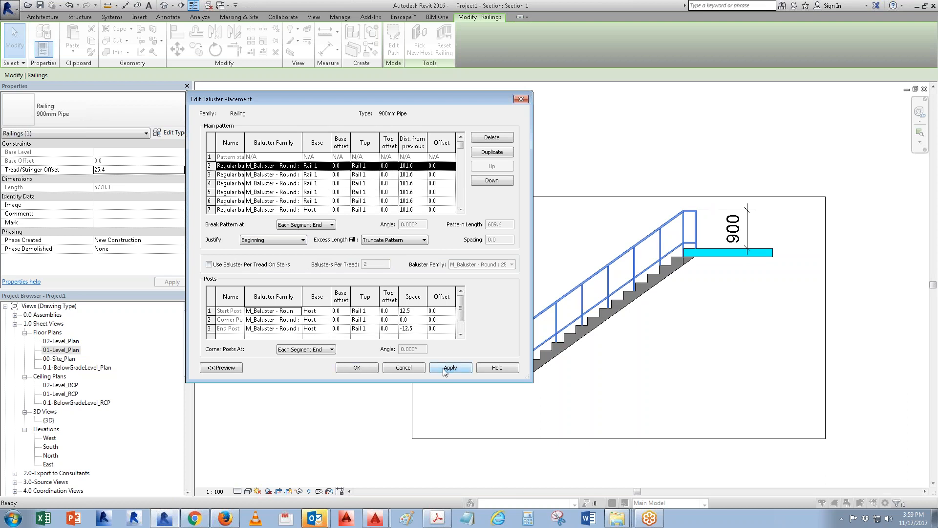
- Set the baluster pattern's justification to Spread Pattern To Fit and apply it
{"action": "left_click", "coordinate": [376, 241]}
{"action": "left_click", "coordinate": [290, 245]}
{"action": "left_click", "coordinate": [275, 243]}
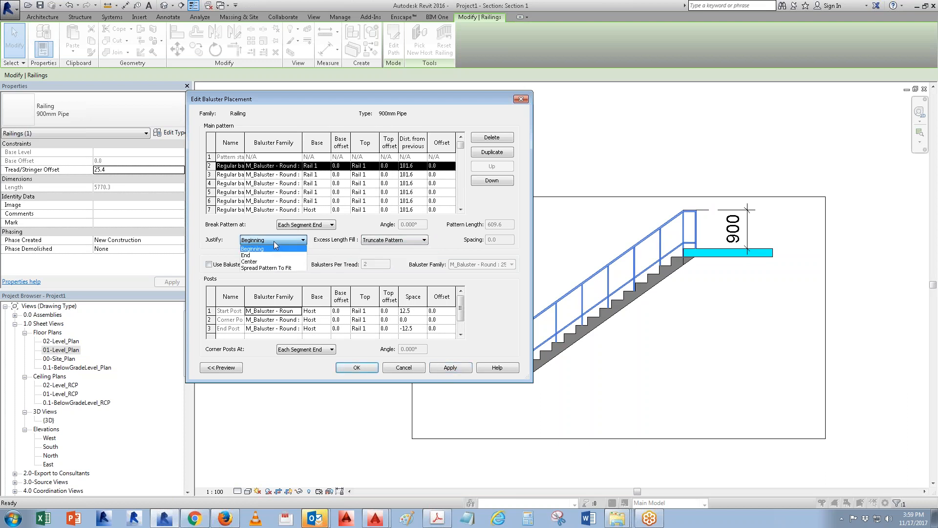
{"action": "left_click", "coordinate": [264, 268]}
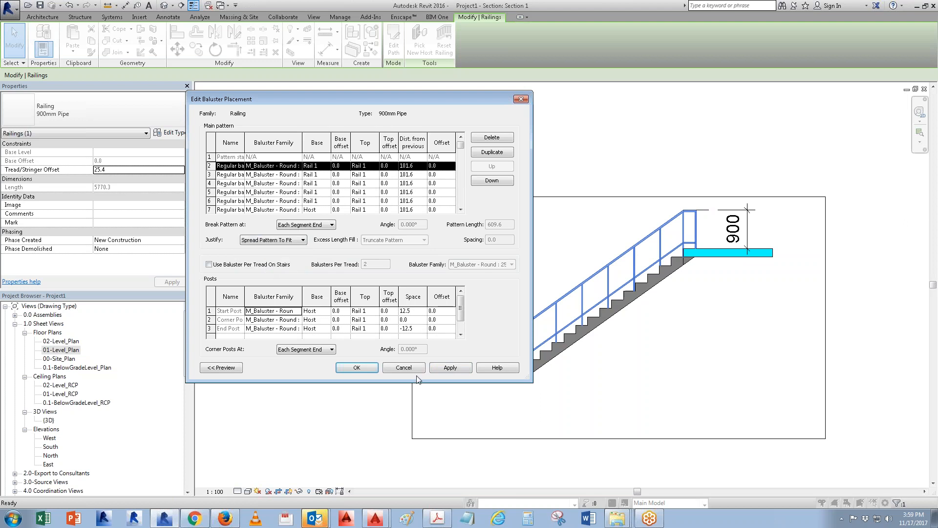
{"action": "left_click", "coordinate": [448, 371]}
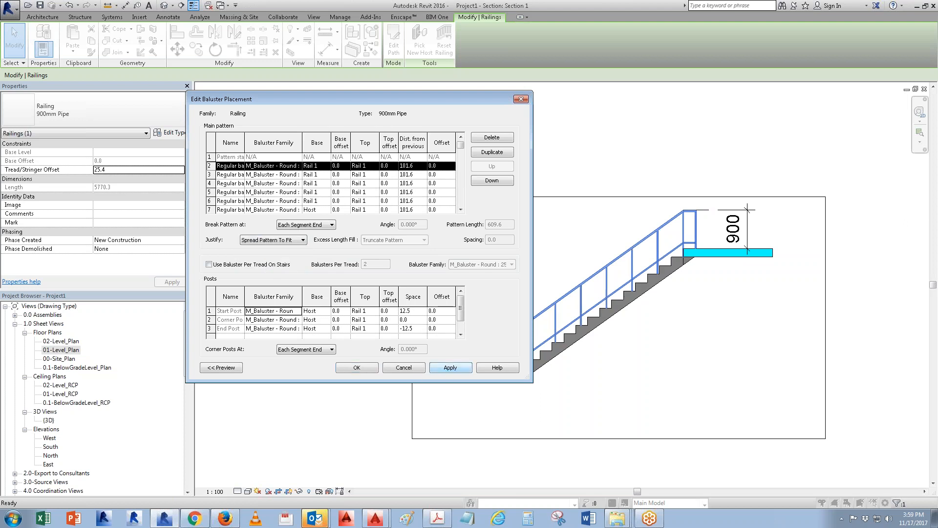
- Set the top of the first two regular balusters in the main pattern to Rail 7
{"action": "left_click", "coordinate": [365, 166]}
{"action": "left_click", "coordinate": [375, 166]}
{"action": "left_click", "coordinate": [363, 190]}
{"action": "double_click", "coordinate": [375, 175]}
{"action": "left_click", "coordinate": [367, 198]}
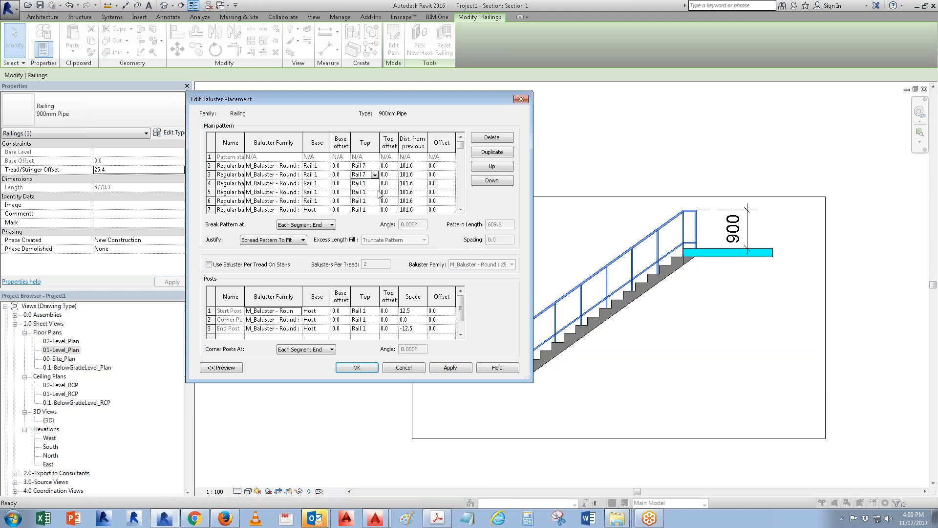
- Set the top of the first regular baluster in the main pattern to Host
{"action": "left_click", "coordinate": [375, 165]}
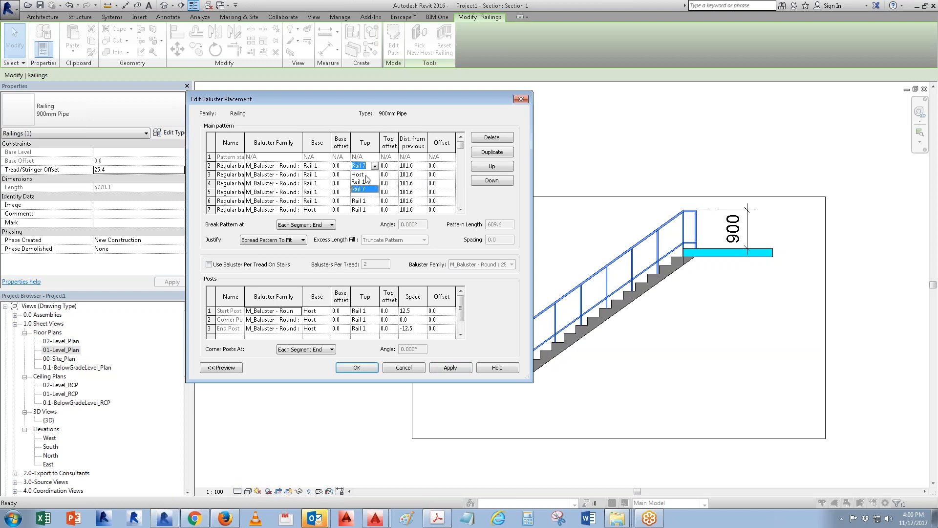
{"action": "left_click", "coordinate": [358, 175]}
{"action": "left_click", "coordinate": [375, 174]}
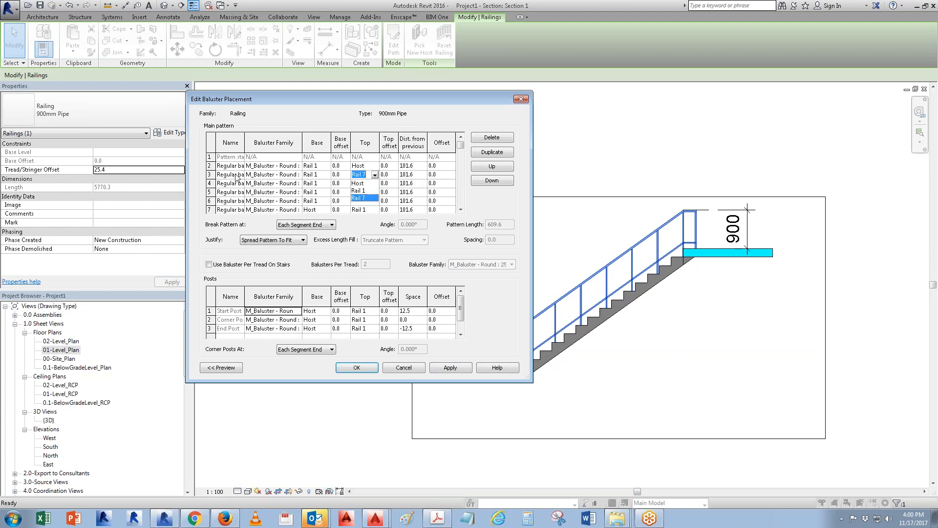
- Delete the surplus baluster rows from the main pattern, keeping only the regular baluster that runs from Rail 1 to Host
{"action": "left_click", "coordinate": [212, 166]}
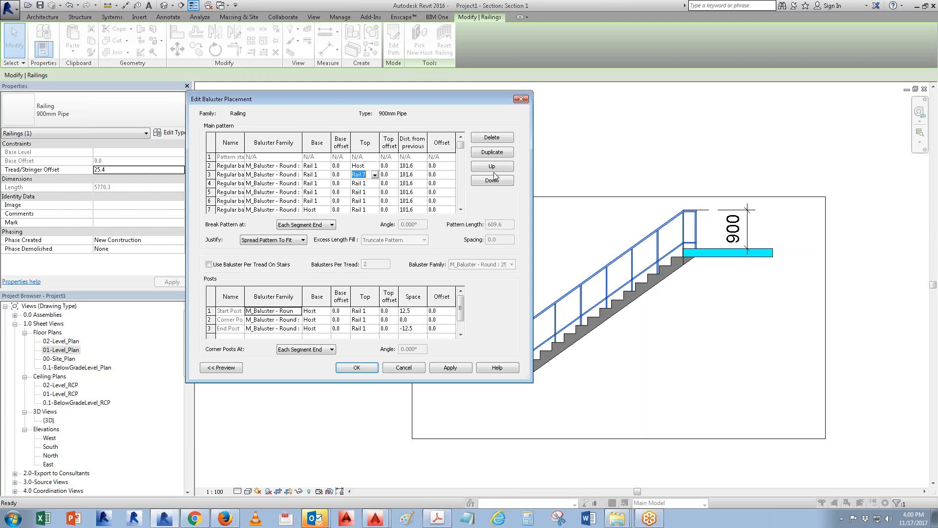
{"action": "left_click", "coordinate": [492, 138]}
{"action": "left_click", "coordinate": [493, 139]}
{"action": "left_click", "coordinate": [491, 137]}
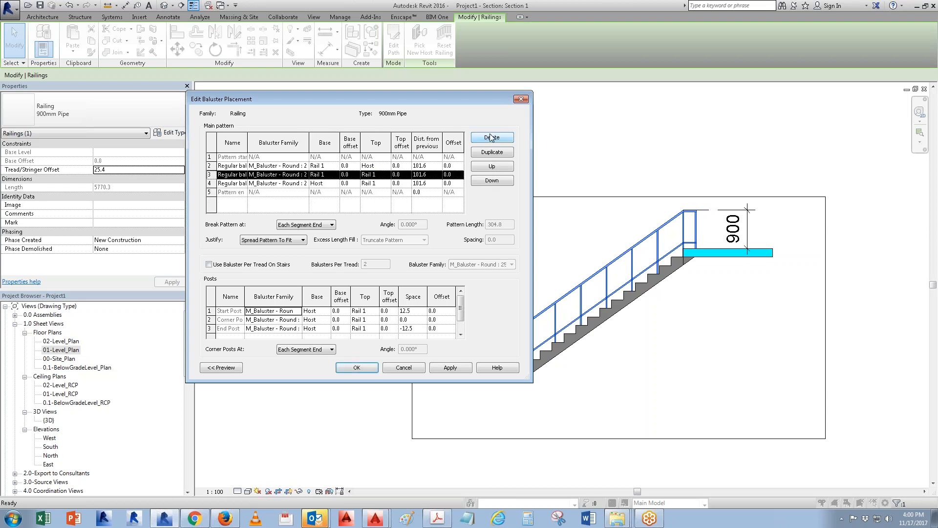
{"action": "left_click", "coordinate": [492, 138]}
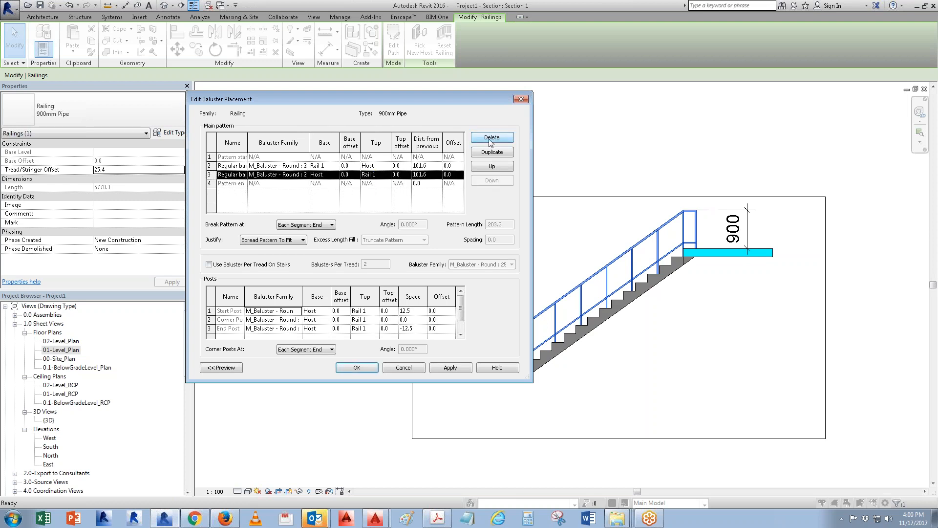
{"action": "left_click", "coordinate": [492, 138]}
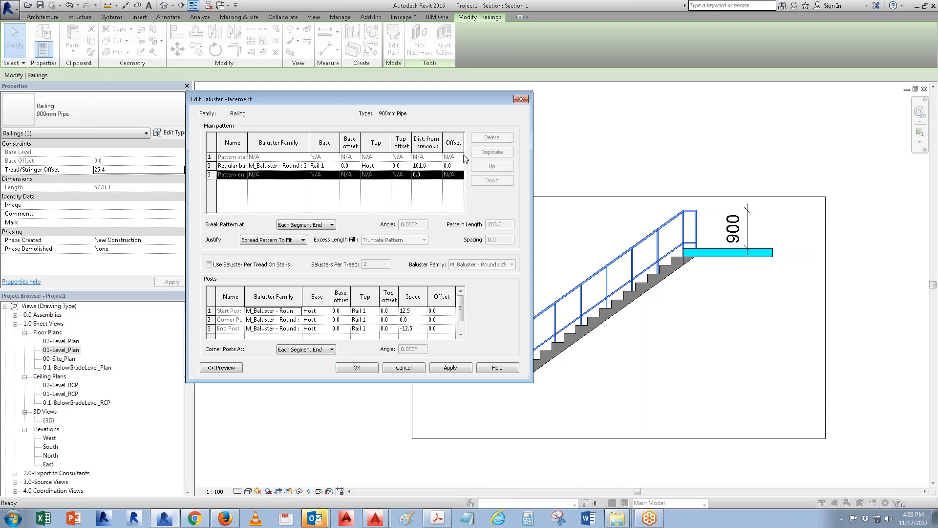
- Duplicate the remaining regular baluster row and set the first row's base to Host
{"action": "left_click", "coordinate": [231, 199]}
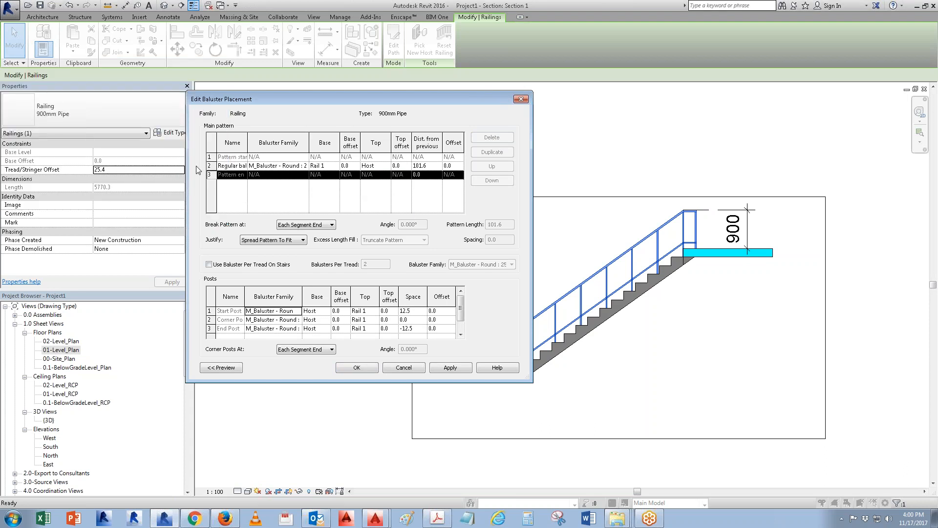
{"action": "left_click", "coordinate": [223, 166]}
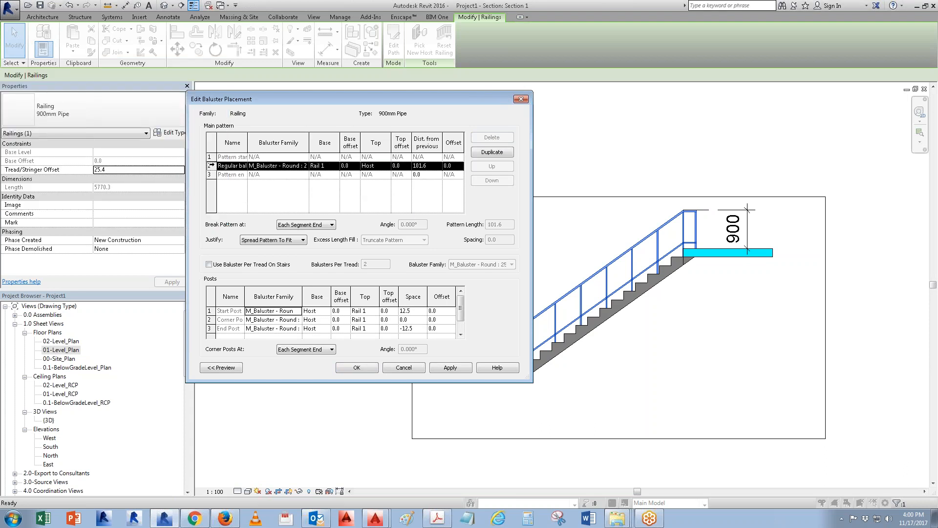
{"action": "left_click", "coordinate": [487, 152]}
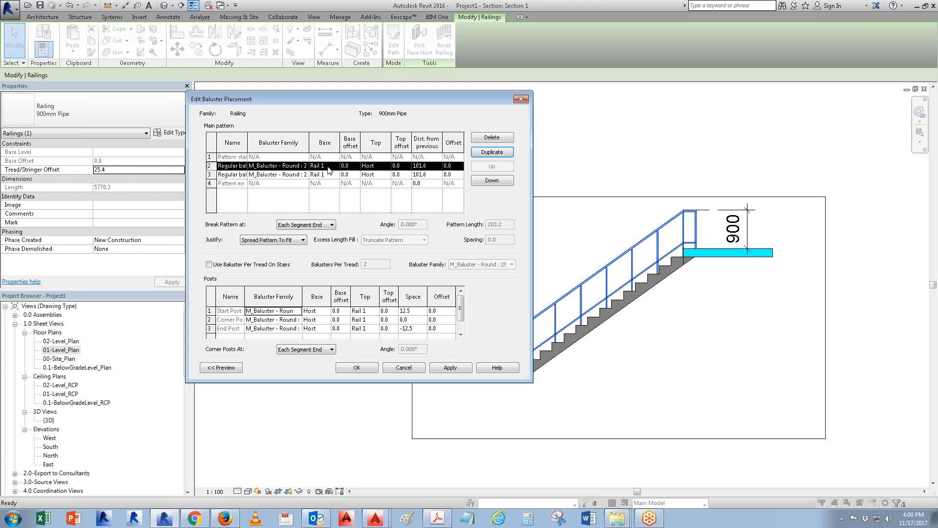
{"action": "left_click", "coordinate": [322, 166]}
{"action": "left_click", "coordinate": [335, 166]}
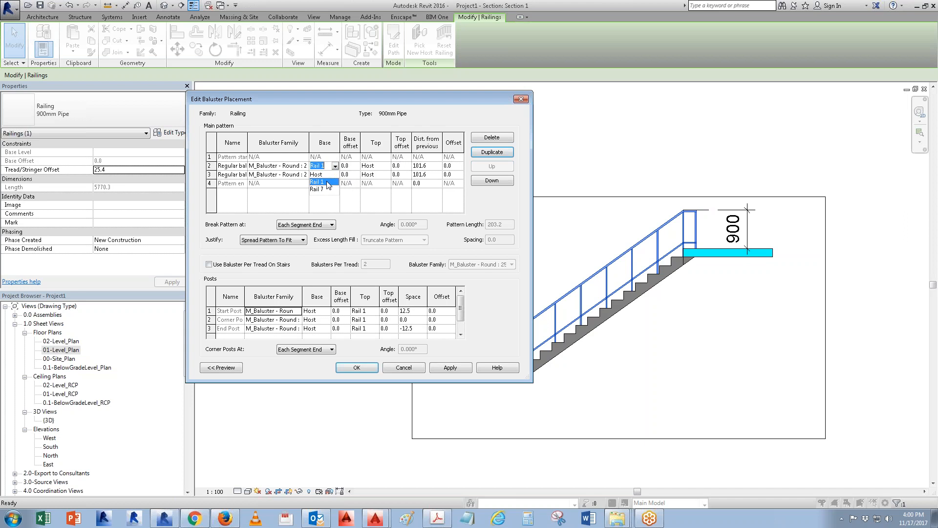
{"action": "left_click", "coordinate": [320, 175]}
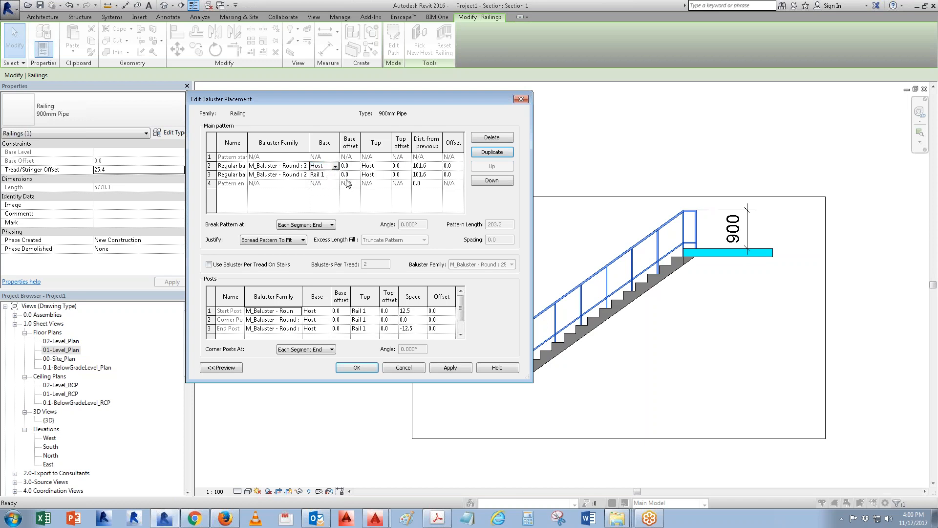
- Duplicate the second regular baluster row in the main pattern and apply the pattern to the railing
{"action": "left_click", "coordinate": [211, 174]}
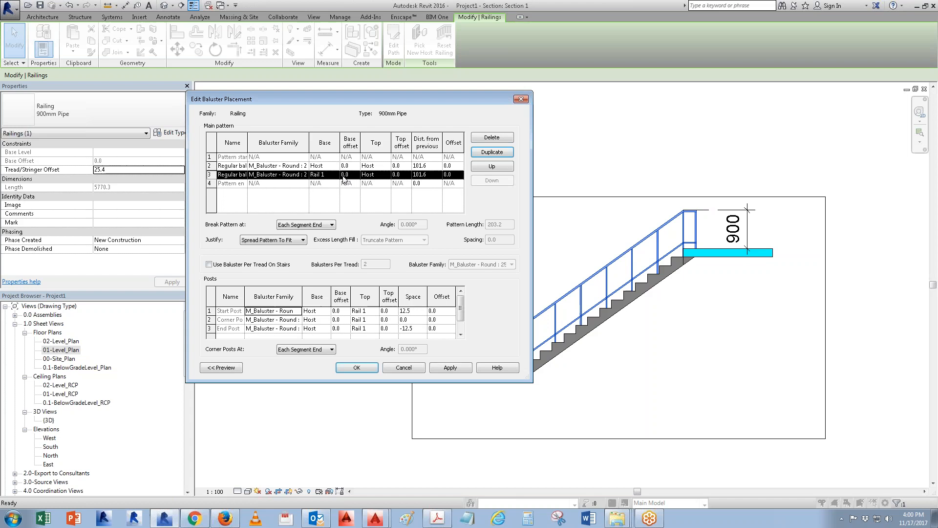
{"action": "left_click", "coordinate": [482, 153]}
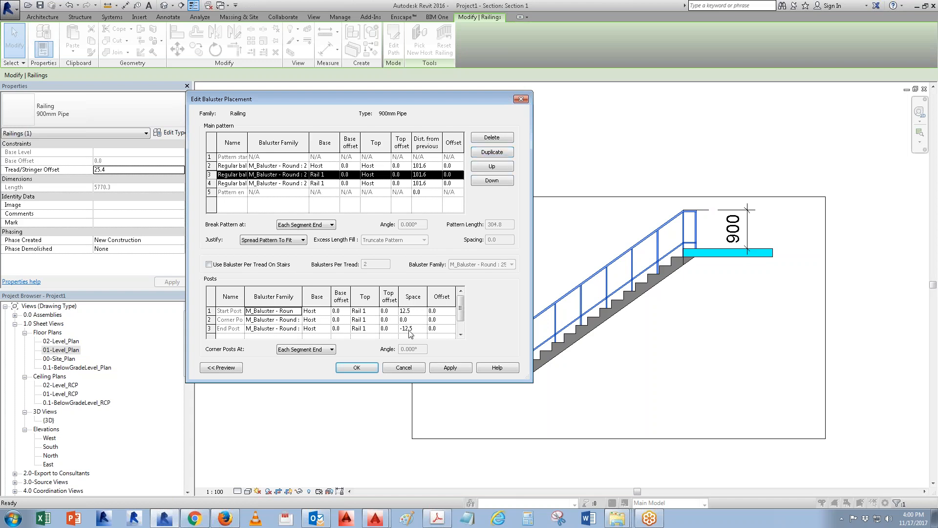
{"action": "left_click", "coordinate": [450, 368]}
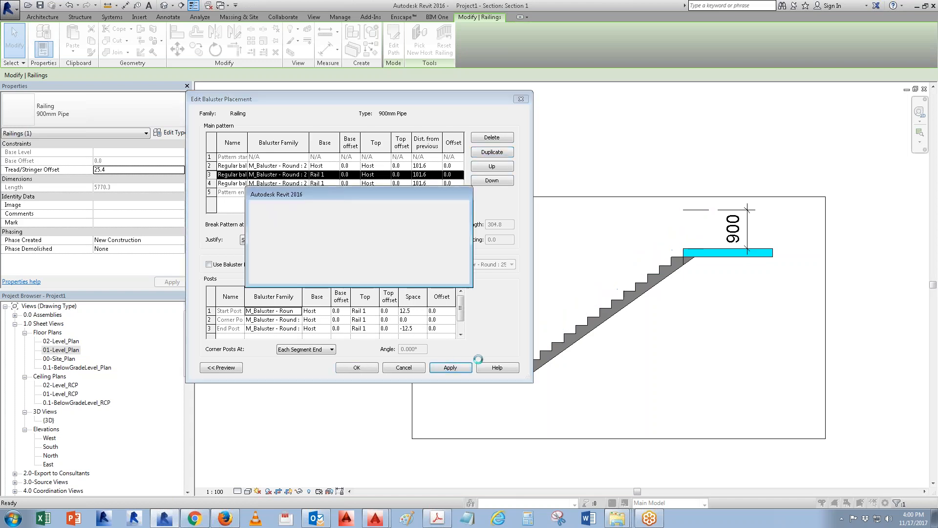
{"action": "left_click", "coordinate": [430, 272]}
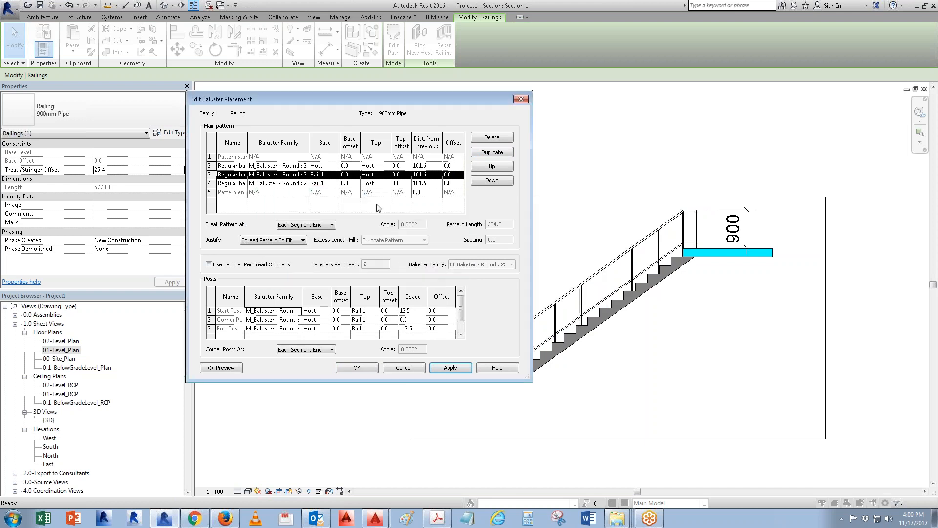
- Set the base of the second and third regular balusters to Rail 7 and the first to Rail 1, and apply
{"action": "left_click", "coordinate": [327, 175]}
{"action": "left_click", "coordinate": [335, 175]}
{"action": "left_click", "coordinate": [323, 198]}
{"action": "left_click", "coordinate": [320, 183]}
{"action": "left_click", "coordinate": [335, 184]}
{"action": "left_click", "coordinate": [321, 207]}
{"action": "left_click", "coordinate": [323, 165]}
{"action": "left_click", "coordinate": [335, 165]}
{"action": "left_click", "coordinate": [322, 182]}
{"action": "left_click", "coordinate": [462, 371]}
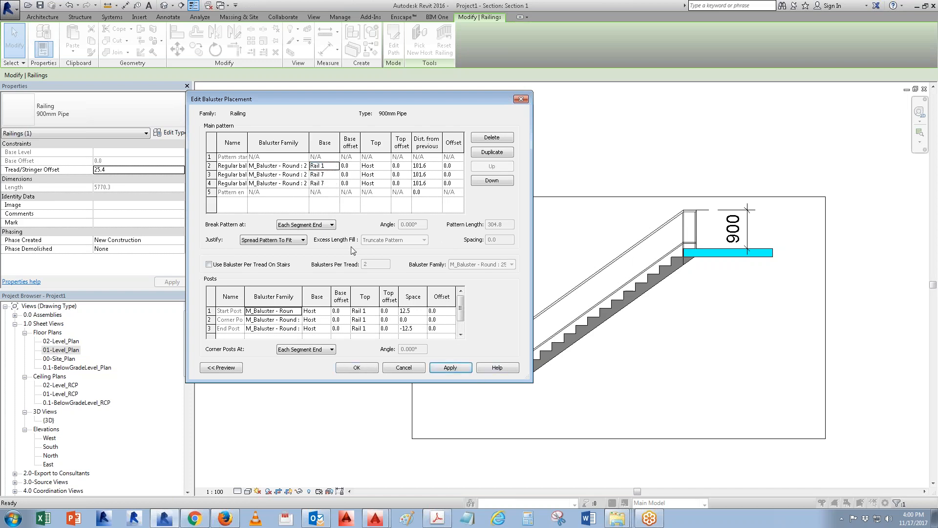
- Justify the baluster pattern to Beginning, apply it and leave the baluster placement settings
{"action": "left_click", "coordinate": [274, 239]}
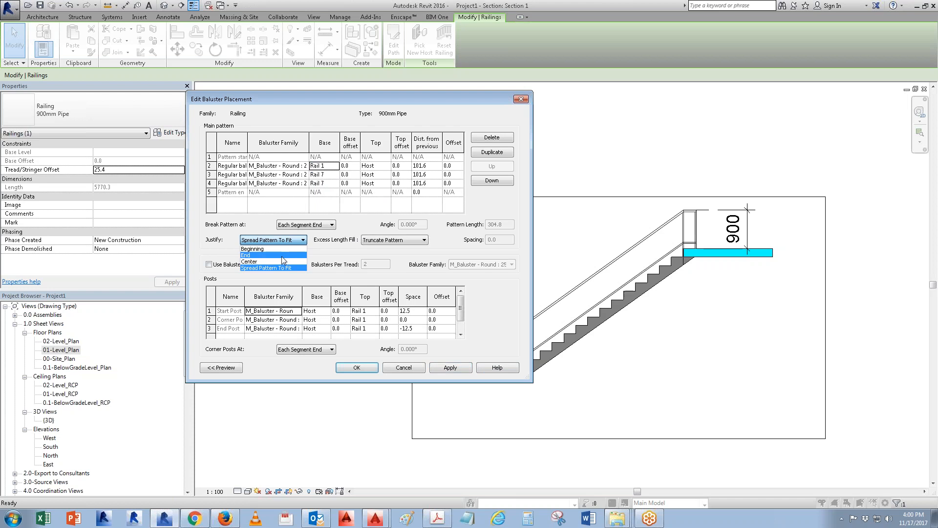
{"action": "left_click", "coordinate": [281, 249]}
{"action": "left_click", "coordinate": [377, 241]}
{"action": "left_click", "coordinate": [379, 241]}
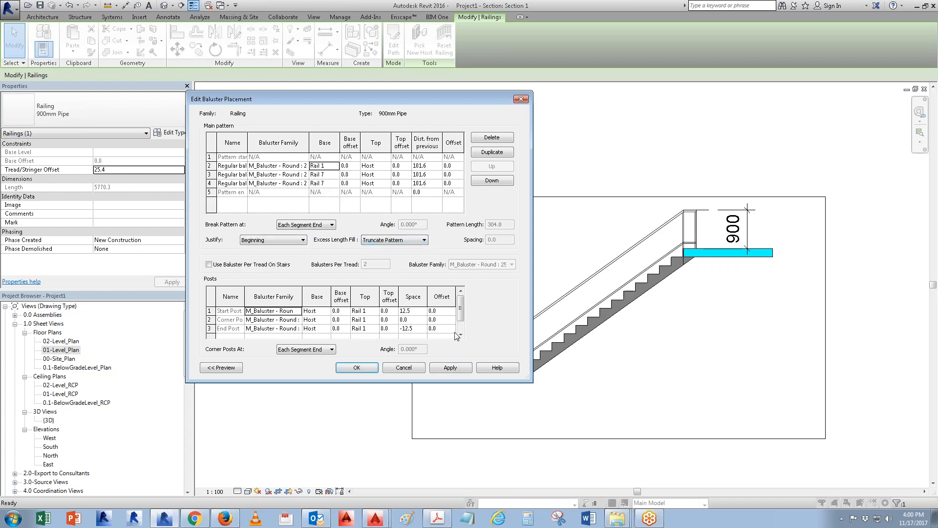
{"action": "left_click", "coordinate": [446, 370]}
{"action": "left_click", "coordinate": [394, 367]}
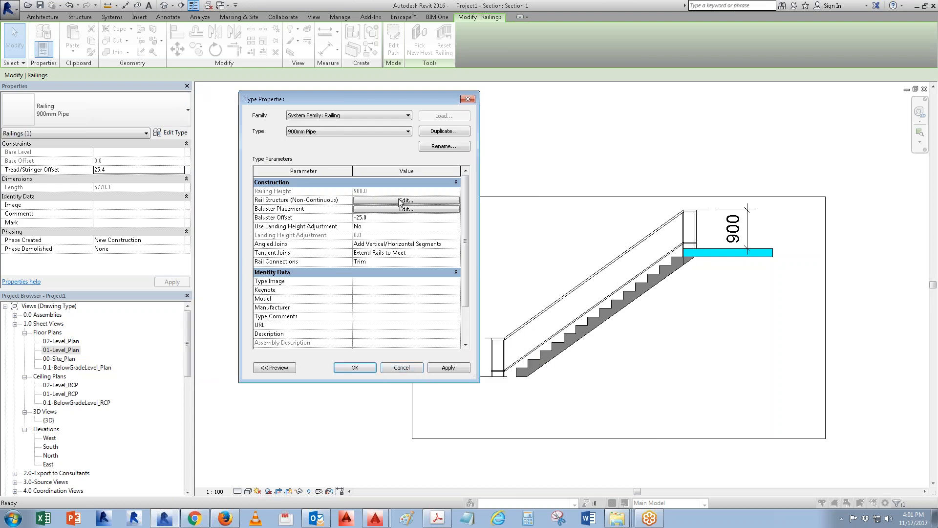
- Rename Rail 1 to "Top rail" and Rail 7 to "Bottom rail" in the railing's non-continuous rail structure
{"action": "left_click", "coordinate": [401, 201]}
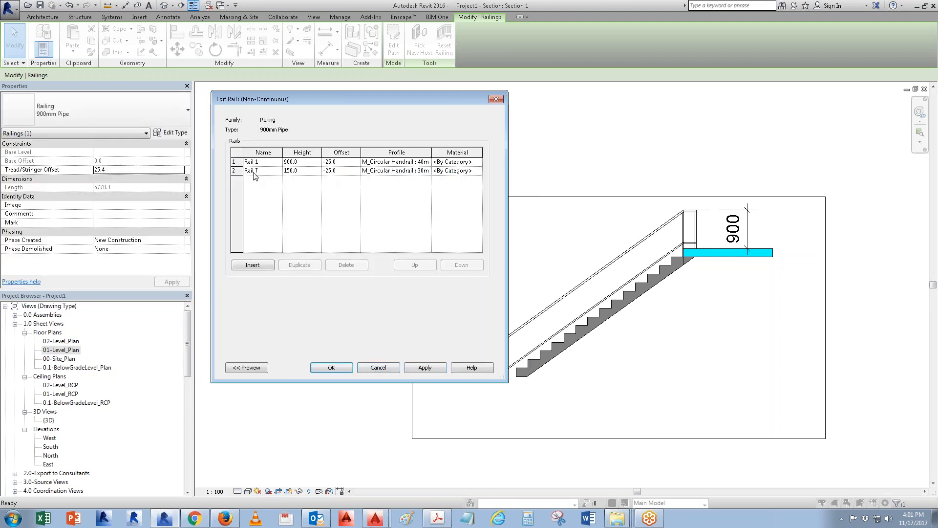
{"action": "left_click", "coordinate": [273, 162]}
{"action": "left_click", "coordinate": [273, 162]}
{"action": "type", "text": "Top ra"}
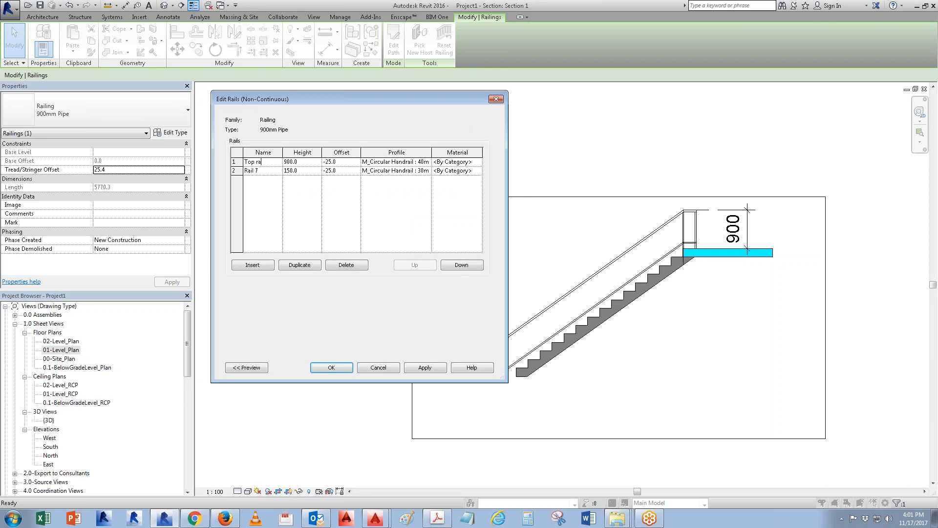
{"action": "double_click", "coordinate": [263, 171]}
{"action": "type", "text": "Ba"}
{"action": "key", "text": "BackSpace"}
{"action": "type", "text": "ottom r"}
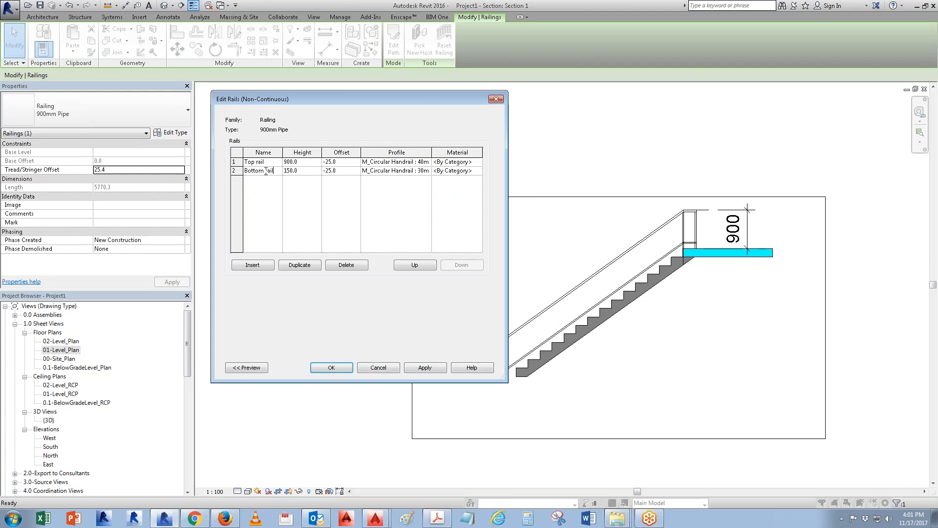
{"action": "left_click", "coordinate": [336, 367]}
- Reopen the baluster placement settings, enlarge the dialog and set the first regular baluster's base to Host
{"action": "left_click", "coordinate": [379, 209]}
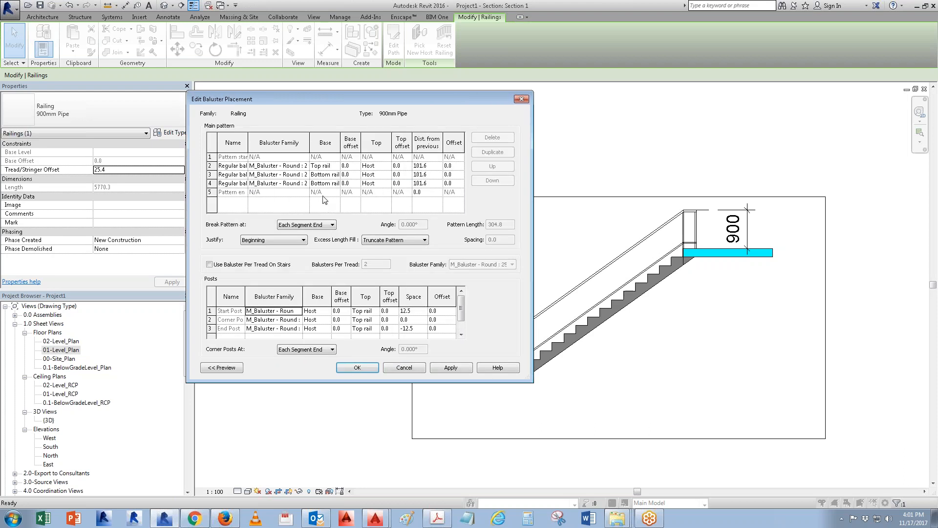
{"action": "left_click_drag", "start_coordinate": [532, 382], "coordinate": [653, 419]}
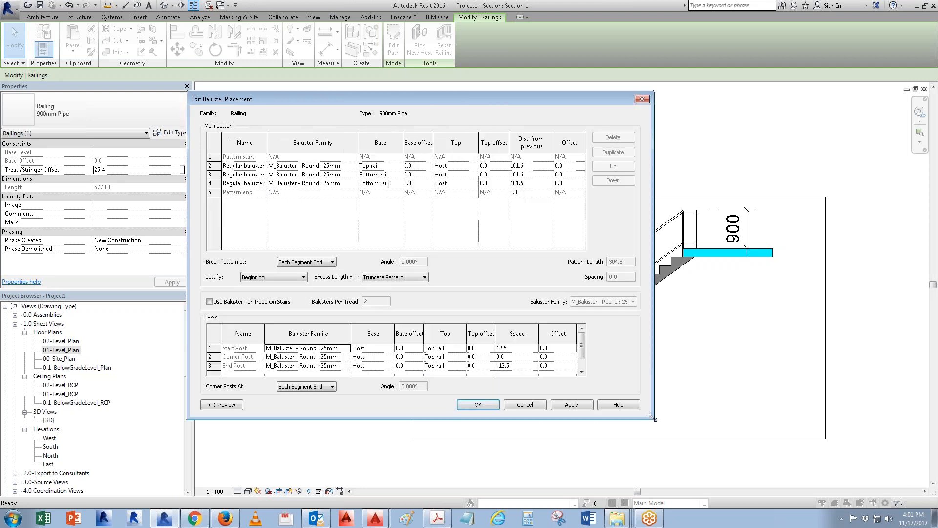
{"action": "left_click", "coordinate": [399, 166]}
{"action": "left_click", "coordinate": [390, 175]}
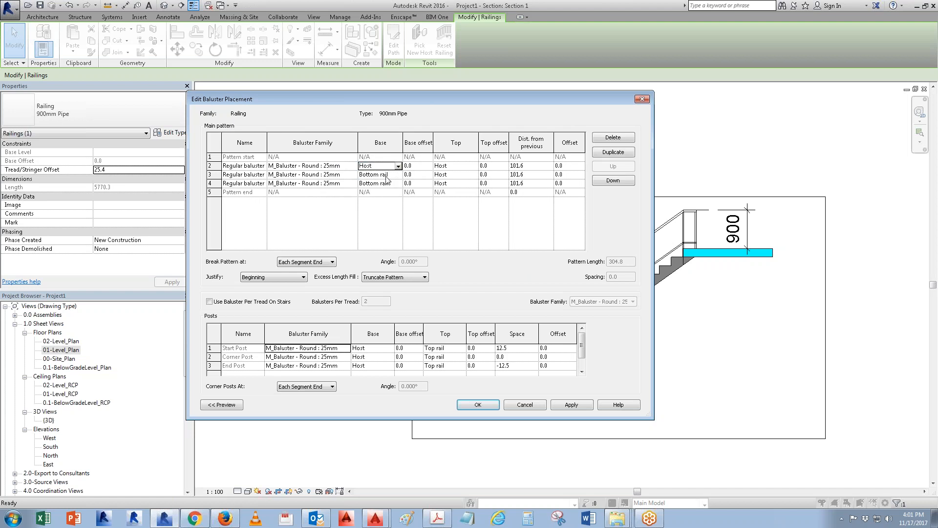
- Set the top of all three regular balusters in the main pattern to Top rail and apply the pattern
{"action": "left_click", "coordinate": [473, 176]}
{"action": "left_click", "coordinate": [474, 175]}
{"action": "left_click", "coordinate": [459, 191]}
{"action": "left_click", "coordinate": [474, 184]}
{"action": "left_click", "coordinate": [458, 200]}
{"action": "left_click", "coordinate": [473, 166]}
{"action": "left_click", "coordinate": [474, 167]}
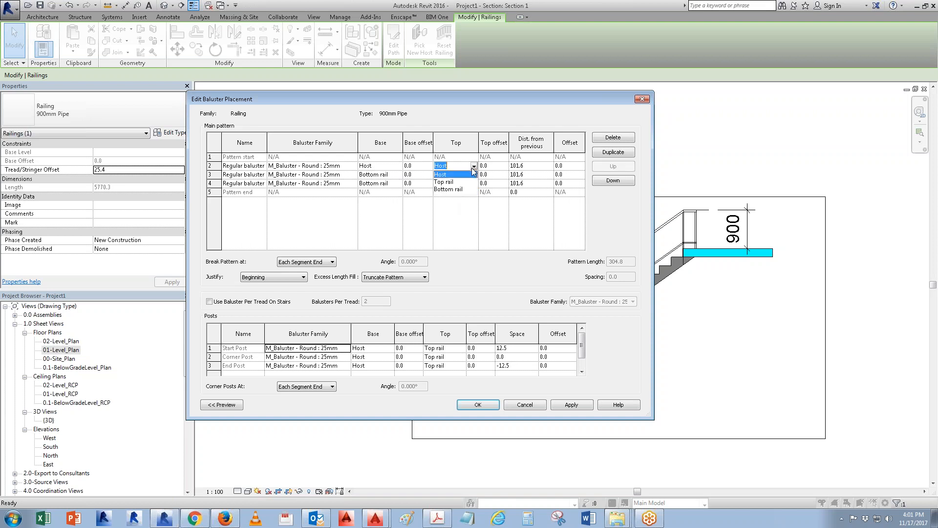
{"action": "left_click", "coordinate": [458, 182]}
{"action": "left_click", "coordinate": [572, 405]}
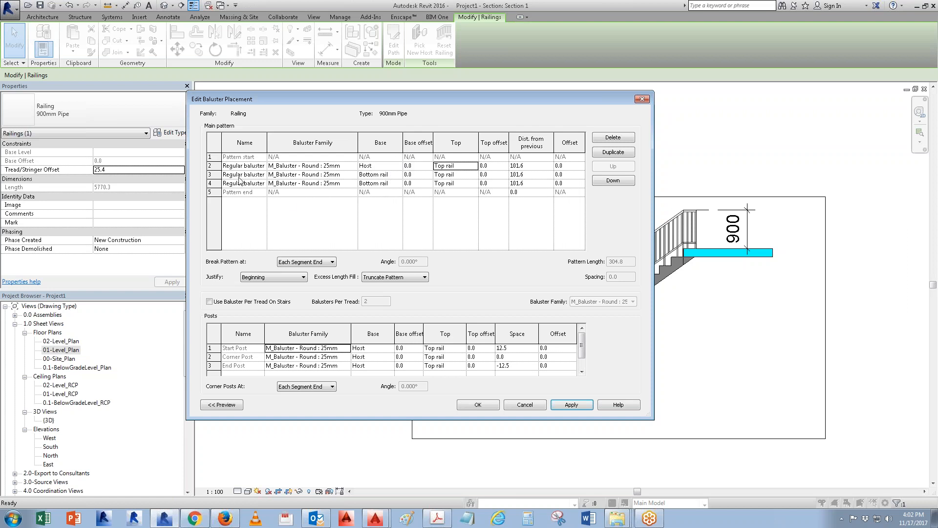
- Duplicate the second regular baluster row three times and accept the placement and type changes
{"action": "left_click", "coordinate": [209, 175]}
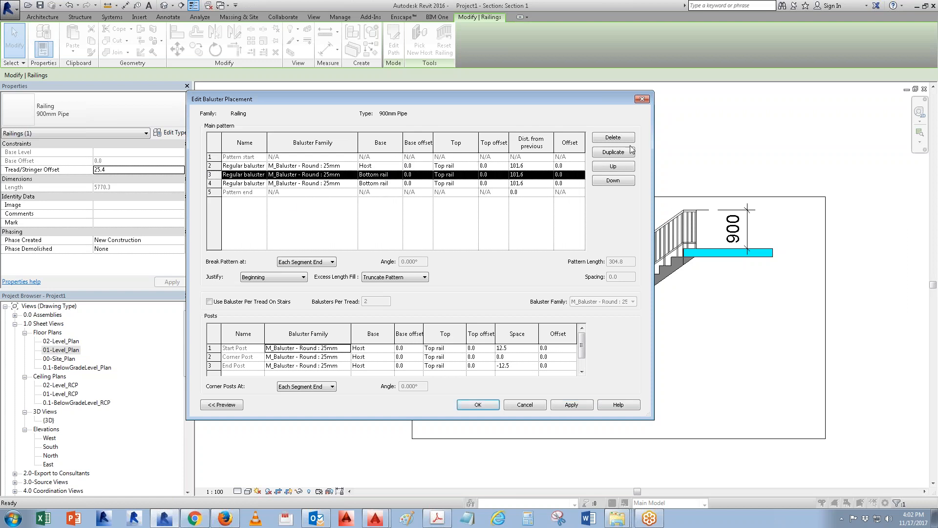
{"action": "triple_click", "coordinate": [613, 152]}
{"action": "left_click", "coordinate": [567, 403]}
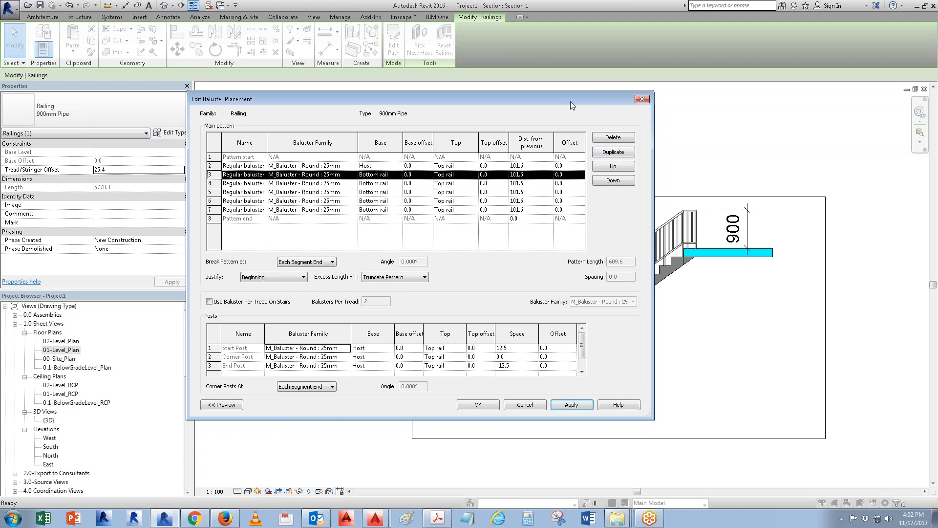
{"action": "left_click_drag", "start_coordinate": [415, 91], "coordinate": [413, 114]}
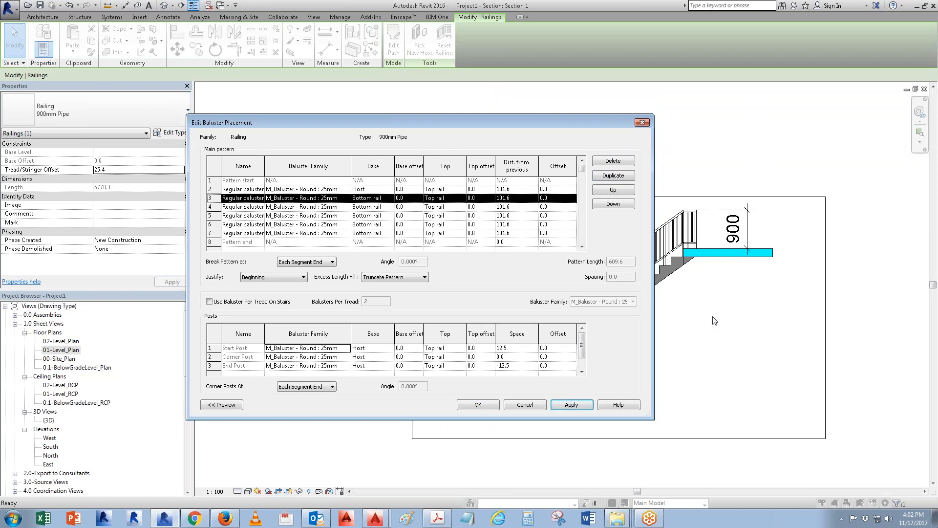
{"action": "left_click", "coordinate": [477, 408]}
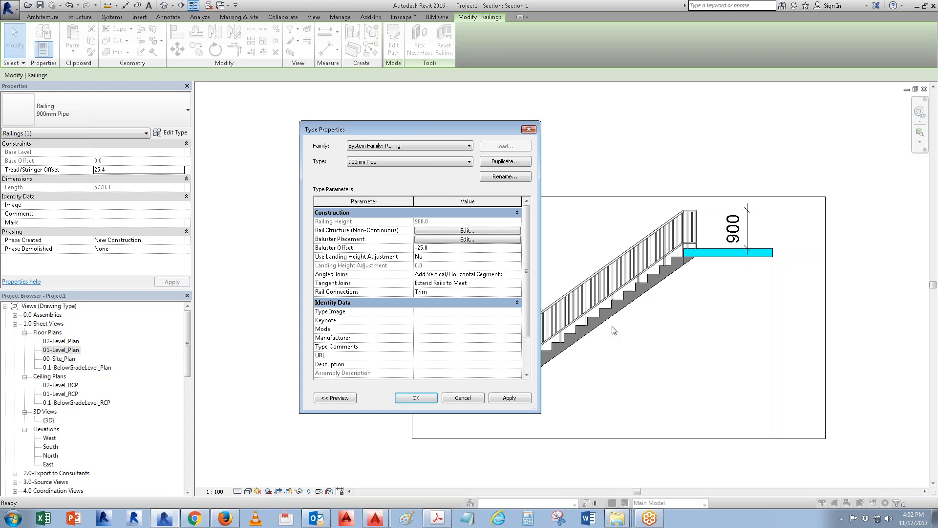
{"action": "left_click", "coordinate": [416, 398]}
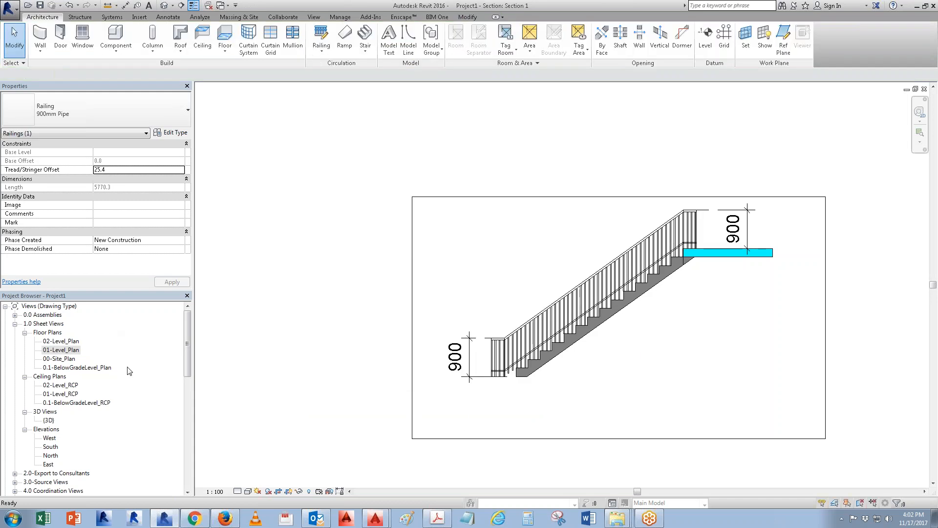
- Delete both stairs with their railings and section markers from the 01-Level_Plan floor plan
{"action": "left_click", "coordinate": [62, 342]}
{"action": "double_click", "coordinate": [62, 350]}
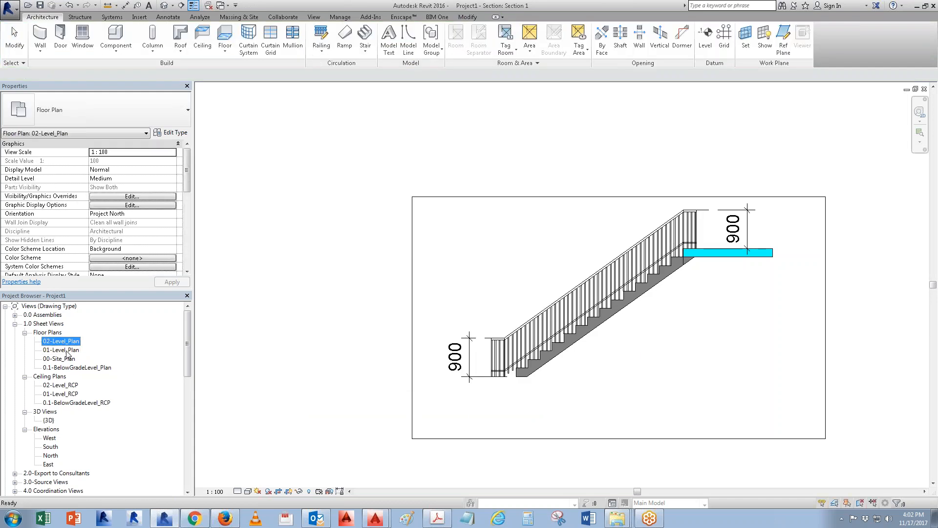
{"action": "scroll", "coordinate": [317, 363], "scroll_direction": "down", "scroll_amount": 4}
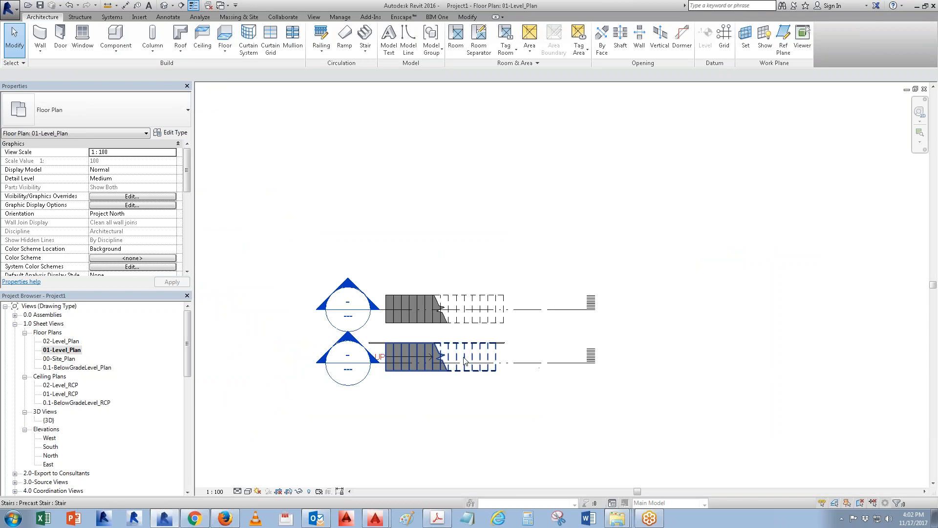
{"action": "left_click_drag", "start_coordinate": [250, 422], "coordinate": [788, 233]}
{"action": "key", "text": "Delete"}
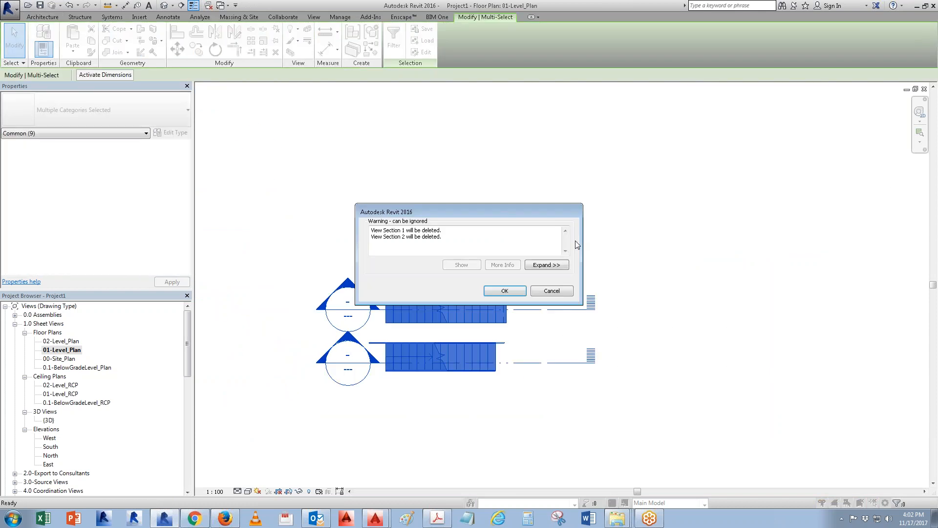
{"action": "left_click", "coordinate": [507, 290]}
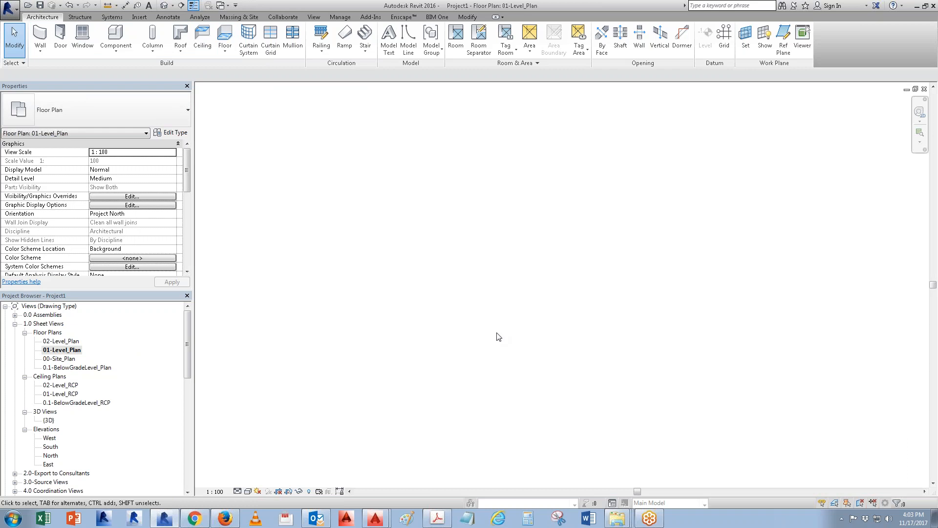
- Delete the leftover floor in the West elevation and close Project1 without saving
{"action": "double_click", "coordinate": [51, 438]}
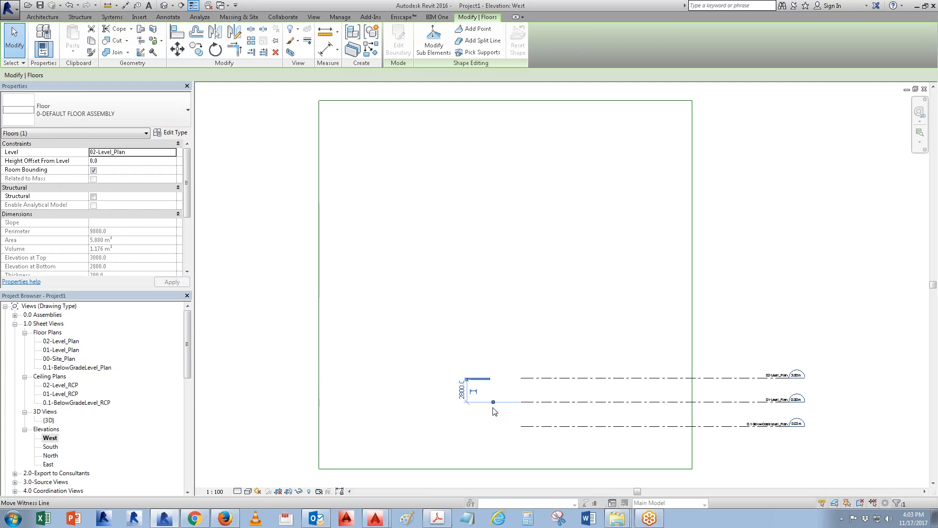
{"action": "key", "text": "Delete"}
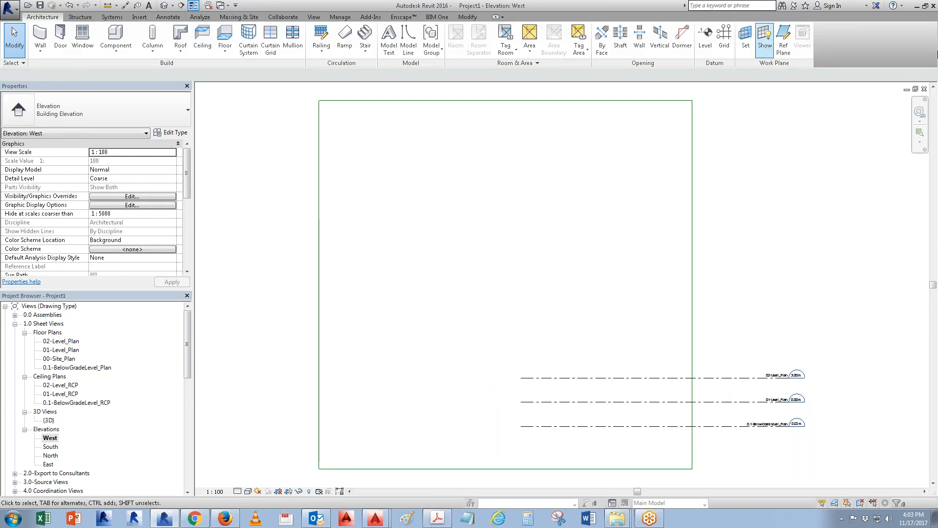
{"action": "left_click", "coordinate": [924, 90]}
{"action": "left_click", "coordinate": [924, 89]}
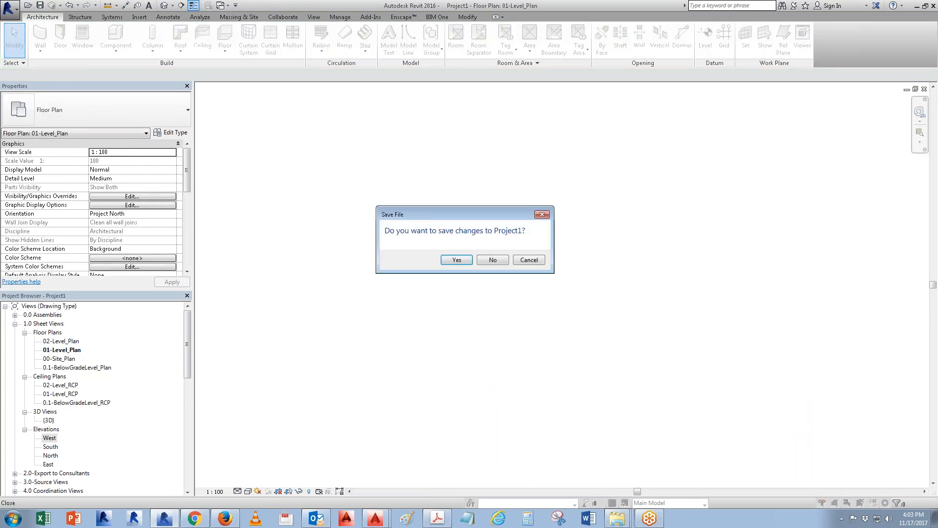
{"action": "left_click", "coordinate": [493, 260]}
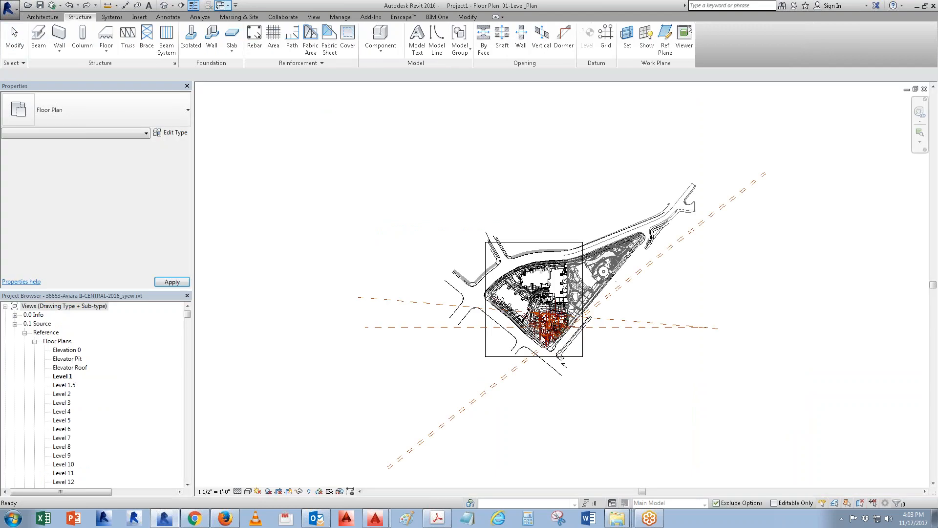
- Switch to Project2 and open its North elevation
{"action": "left_click", "coordinate": [220, 6]}
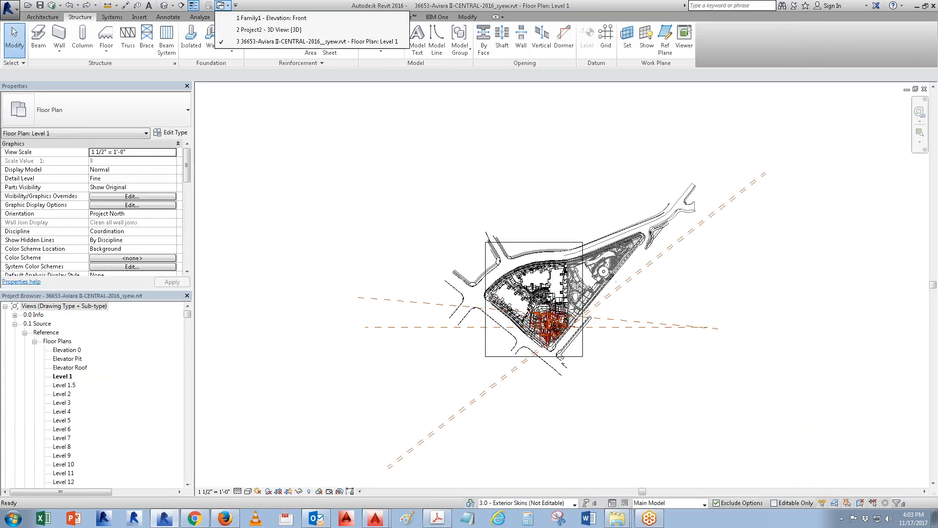
{"action": "left_click", "coordinate": [238, 31]}
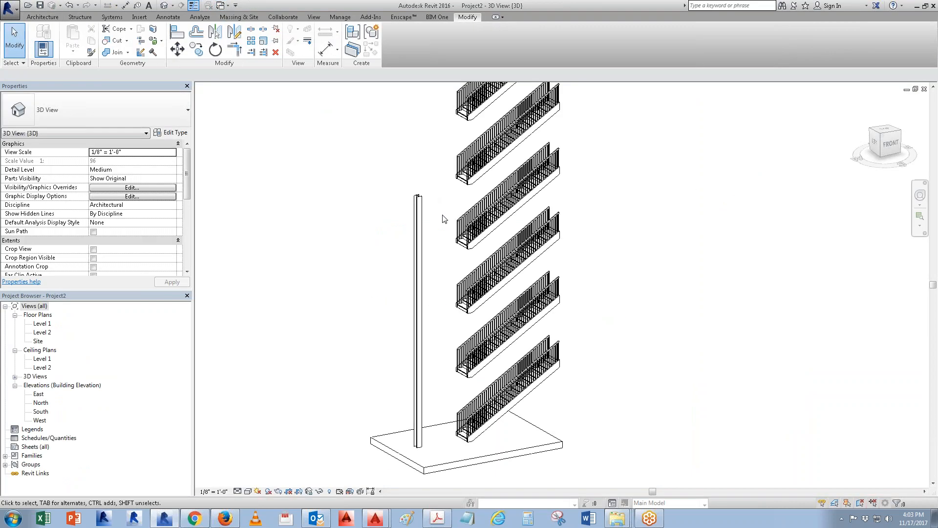
{"action": "double_click", "coordinate": [35, 402]}
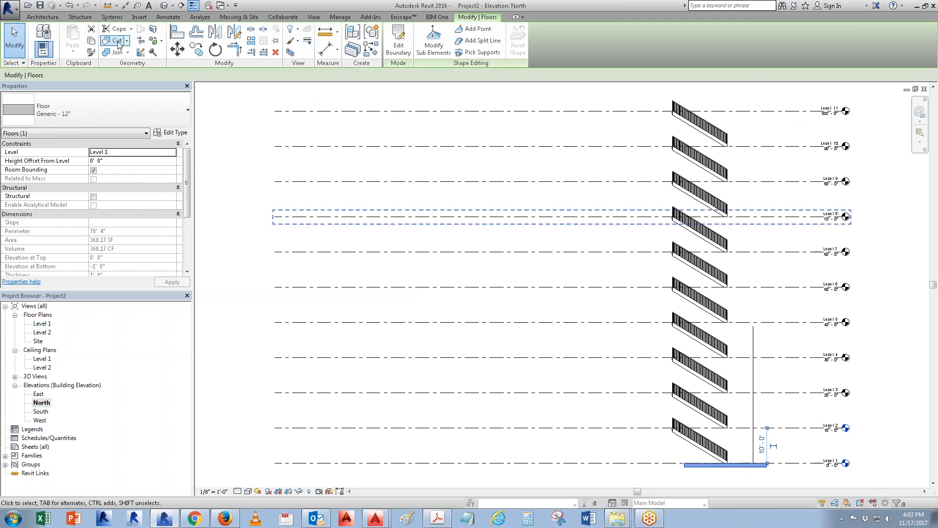
- Copy the Level 1 floor and paste it aligned to all levels from Level 1 to Level 11
{"action": "left_click", "coordinate": [95, 42]}
{"action": "left_click", "coordinate": [73, 51]}
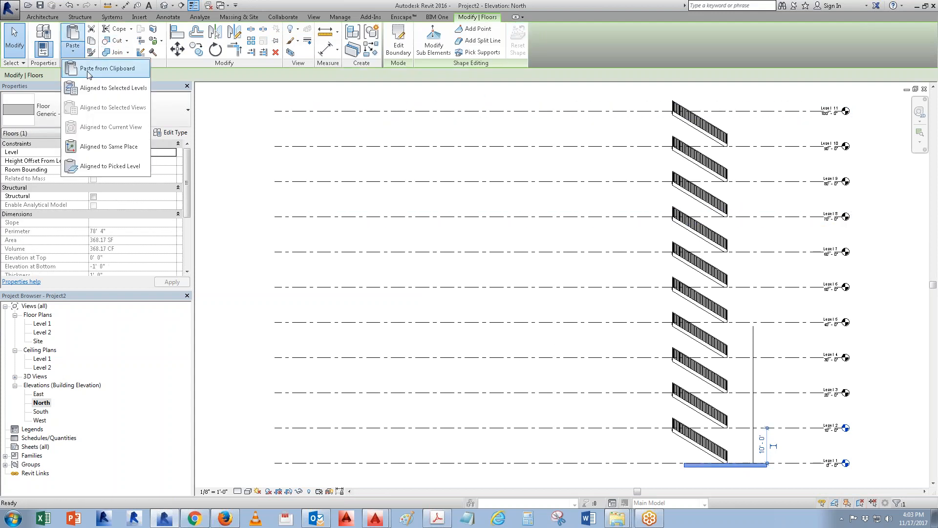
{"action": "left_click", "coordinate": [92, 88]}
{"action": "left_click", "coordinate": [540, 300]}
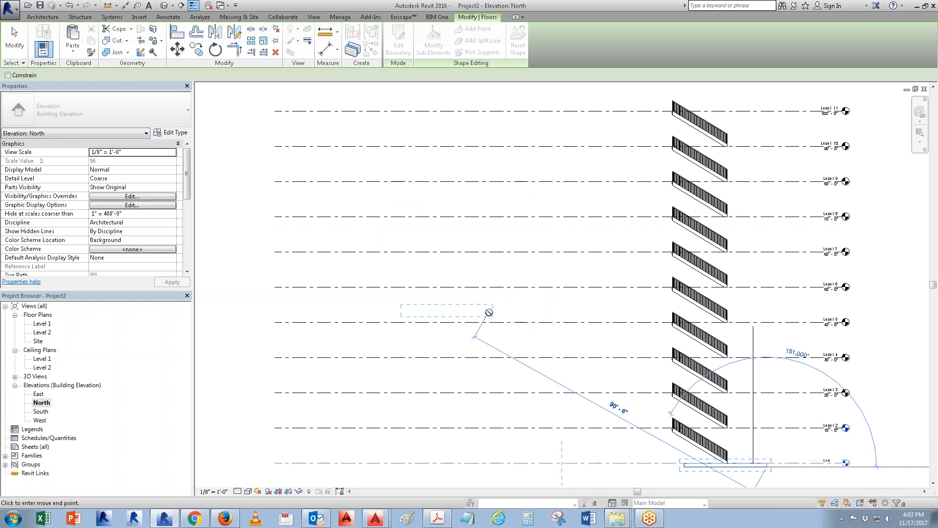
{"action": "key", "text": "Escape"}
{"action": "left_click", "coordinate": [72, 51]}
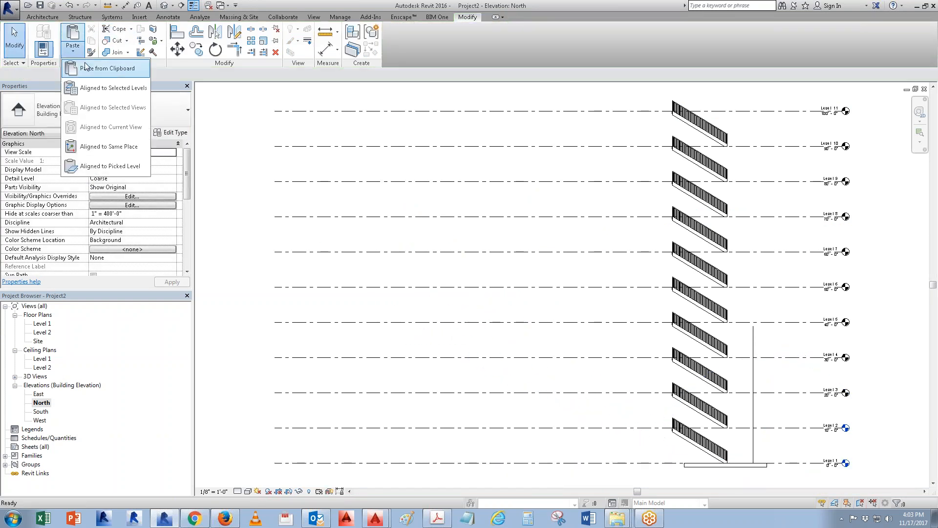
{"action": "left_click", "coordinate": [119, 89]}
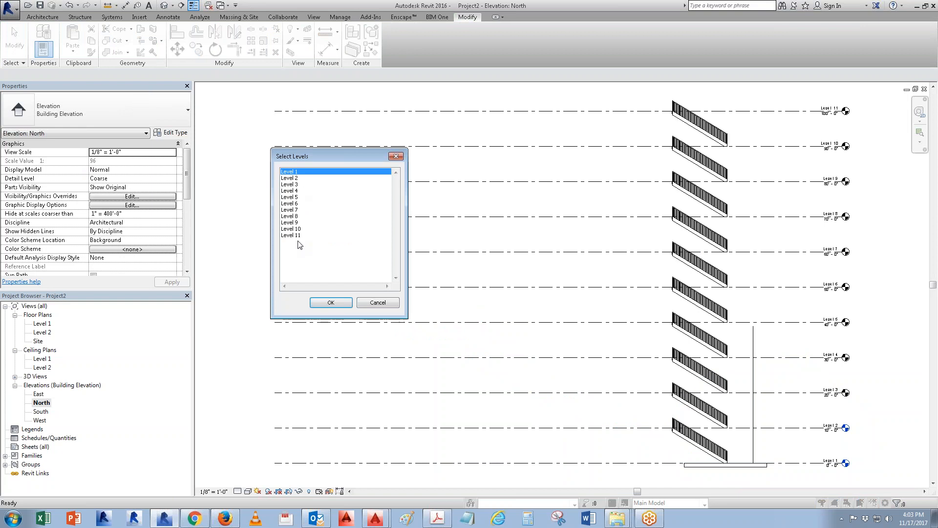
{"action": "left_click", "coordinate": [303, 244], "text": "shift"}
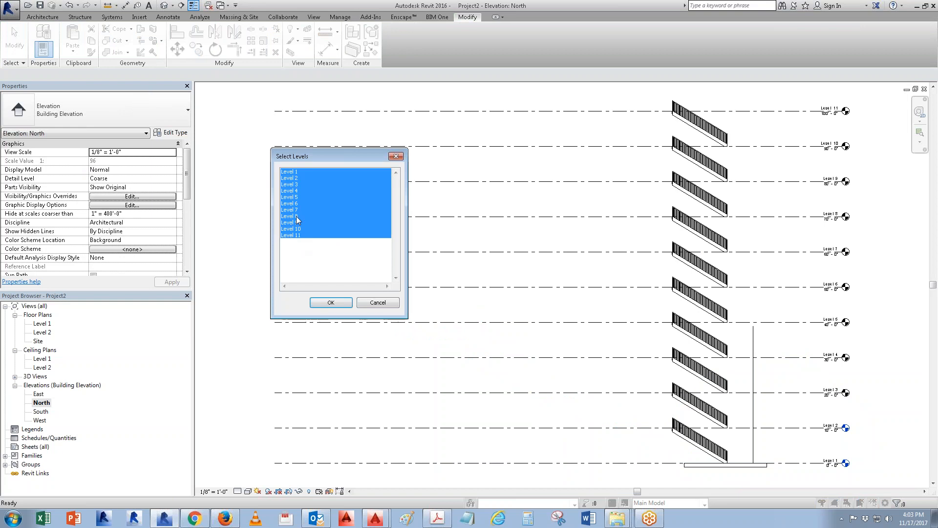
{"action": "left_click", "coordinate": [330, 302]}
{"action": "left_click", "coordinate": [505, 404]}
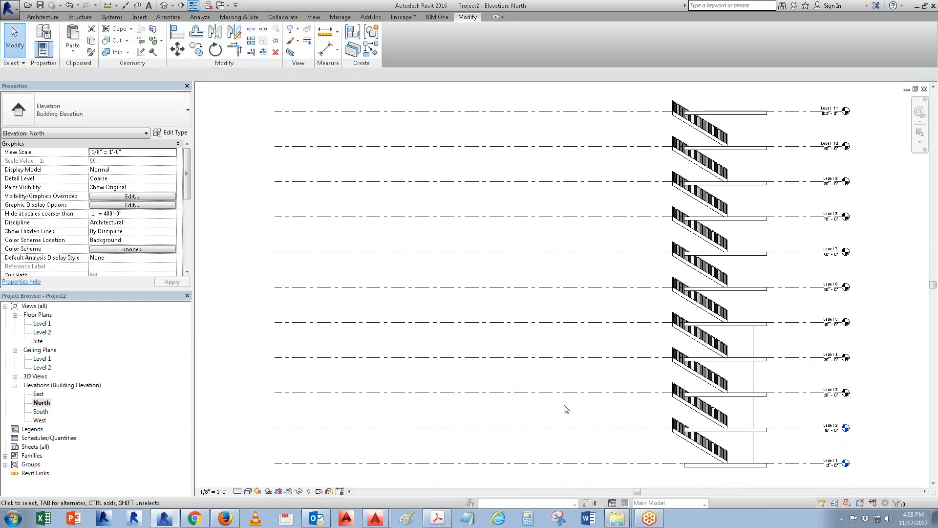
{"action": "middle_click_drag", "start_coordinate": [624, 371], "coordinate": [587, 333]}
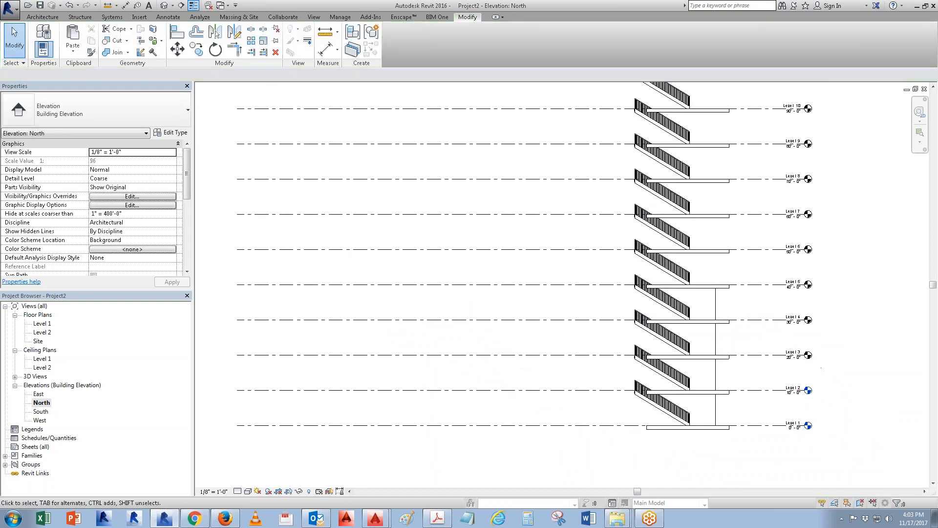
- In the Level 1 floor plan, mirror a copy of the assembled stair about its lower edge
{"action": "double_click", "coordinate": [44, 324]}
{"action": "scroll", "coordinate": [454, 268], "scroll_direction": "up", "scroll_amount": 8}
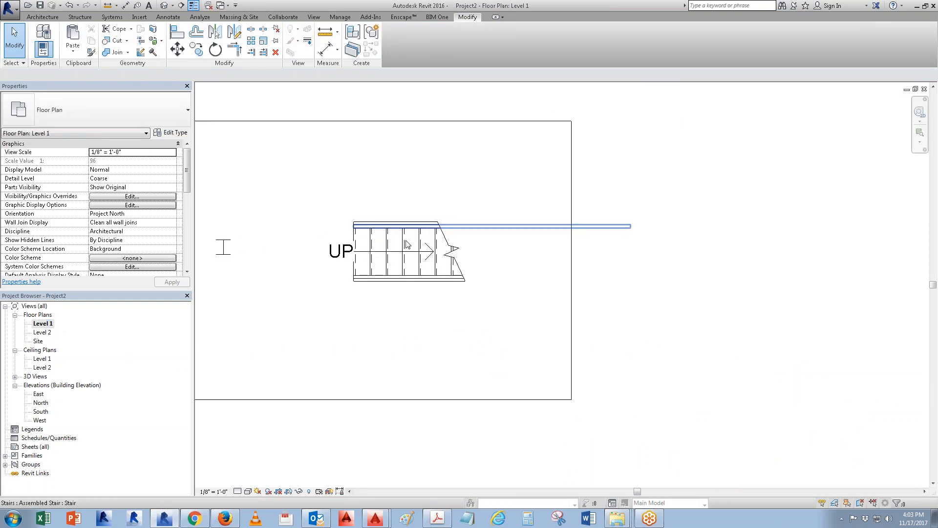
{"action": "left_click", "coordinate": [407, 245]}
{"action": "scroll", "coordinate": [343, 252], "scroll_direction": "up", "scroll_amount": 3}
{"action": "left_click", "coordinate": [215, 32]}
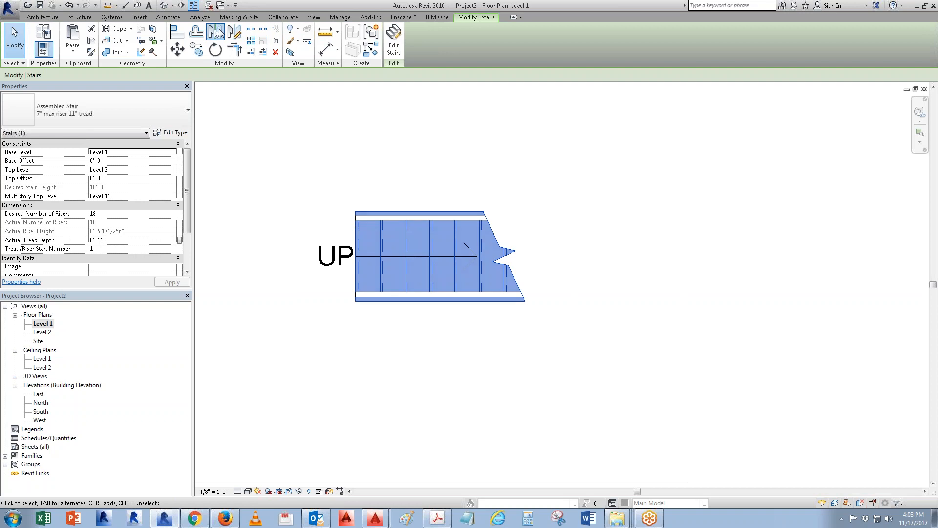
{"action": "left_click", "coordinate": [392, 303]}
{"action": "key", "text": "Escape"}
- Flip the up direction of the mirrored stair so it runs opposite to the original
{"action": "left_click", "coordinate": [361, 357]}
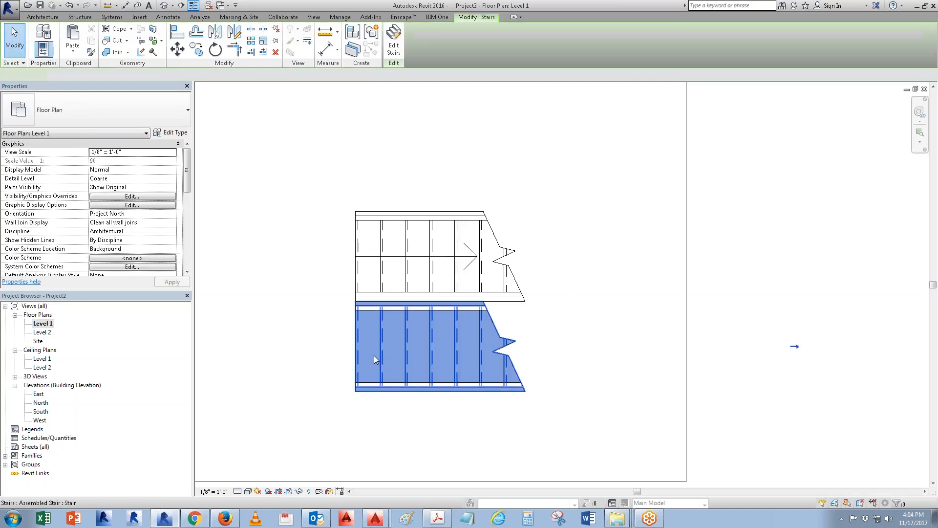
{"action": "left_click", "coordinate": [797, 347]}
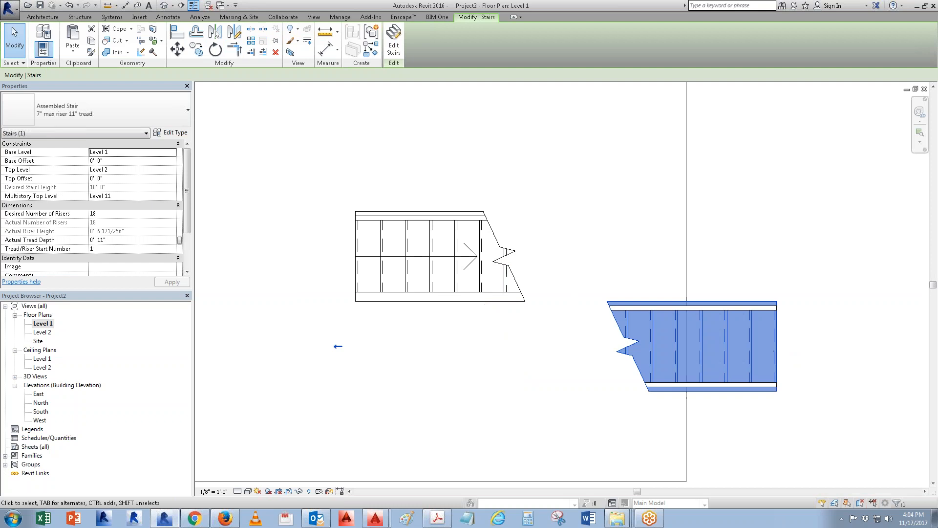
{"action": "left_click", "coordinate": [463, 424]}
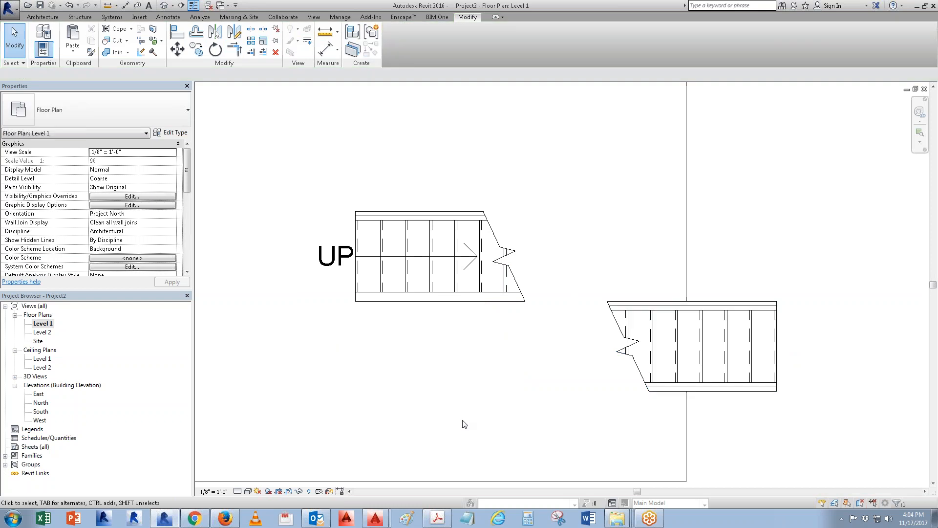
- In the Level 2 floor plan, extend the floor's right boundary edge beyond both stairs and finish the boundary edit
{"action": "double_click", "coordinate": [44, 332]}
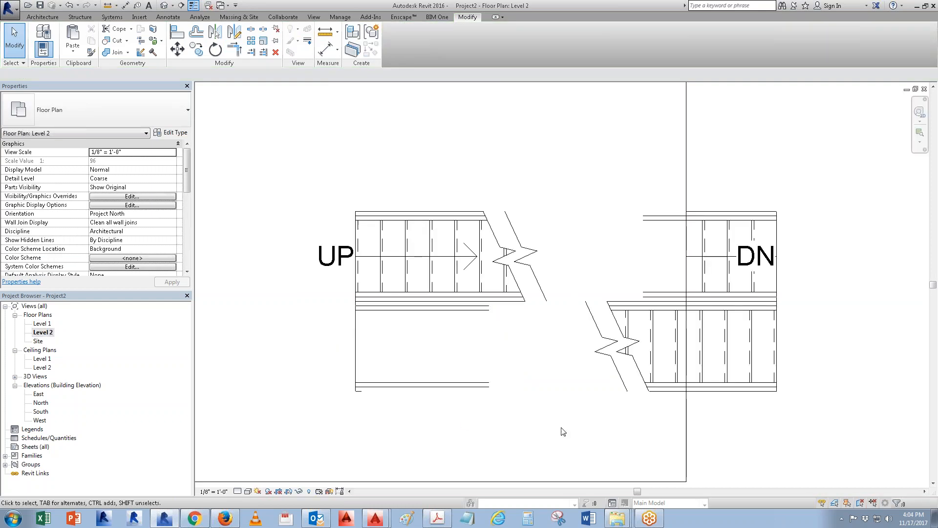
{"action": "scroll", "coordinate": [556, 427], "scroll_direction": "down", "scroll_amount": 2}
{"action": "double_click", "coordinate": [620, 427]}
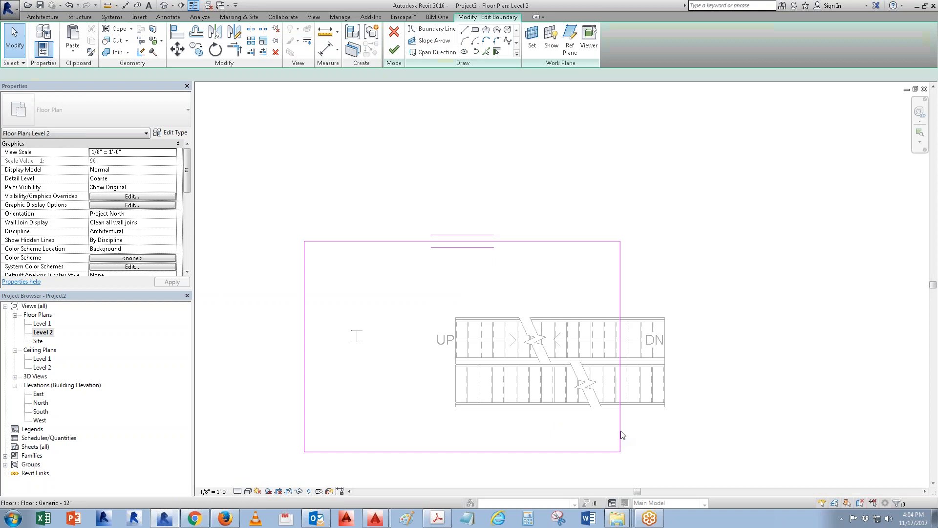
{"action": "left_click", "coordinate": [620, 421]}
{"action": "left_click_drag", "start_coordinate": [620, 422], "coordinate": [748, 426]}
{"action": "left_click", "coordinate": [687, 360]}
{"action": "scroll", "coordinate": [686, 360], "scroll_direction": "up", "scroll_amount": 2}
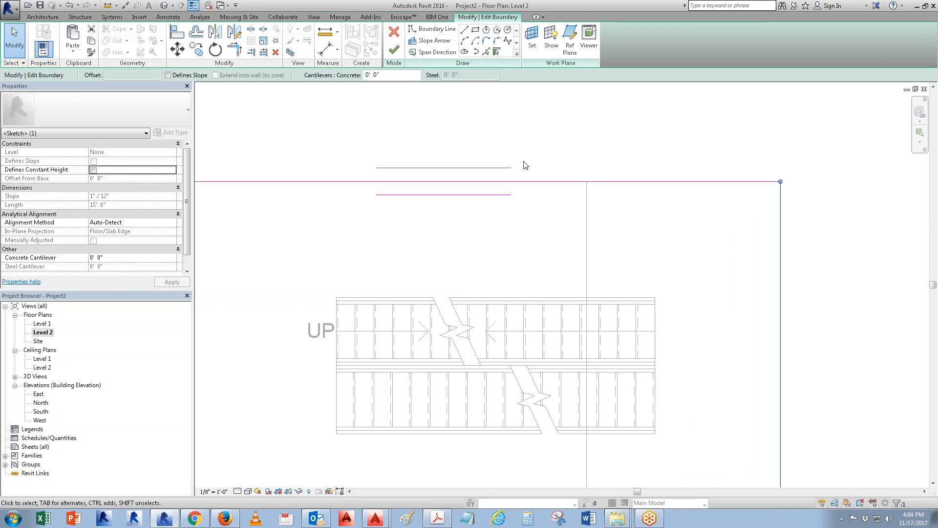
{"action": "left_click", "coordinate": [393, 49]}
- Move the mirrored stair a short distance straight down in plan to leave a gap between the two stairs
{"action": "middle_click_drag", "start_coordinate": [469, 406], "coordinate": [510, 351]}
{"action": "left_click_drag", "start_coordinate": [329, 389], "coordinate": [763, 301]}
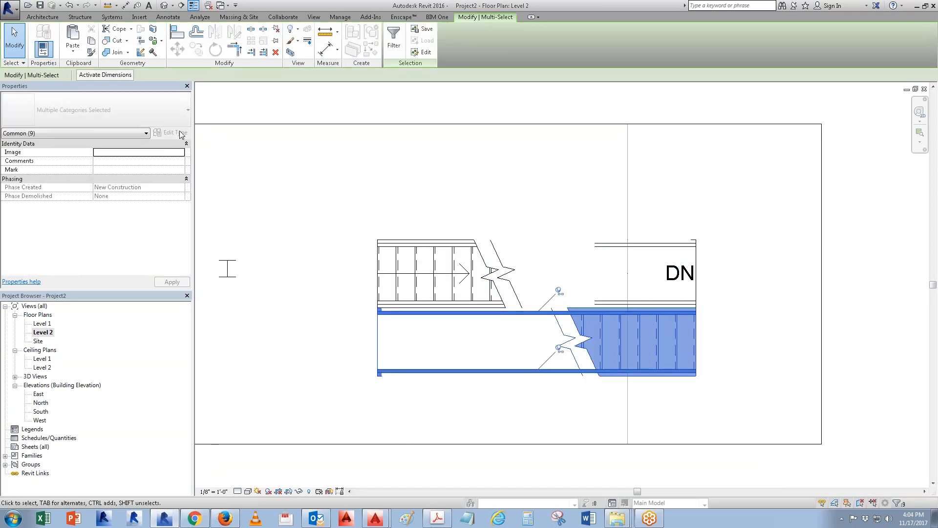
{"action": "left_click", "coordinate": [337, 265]}
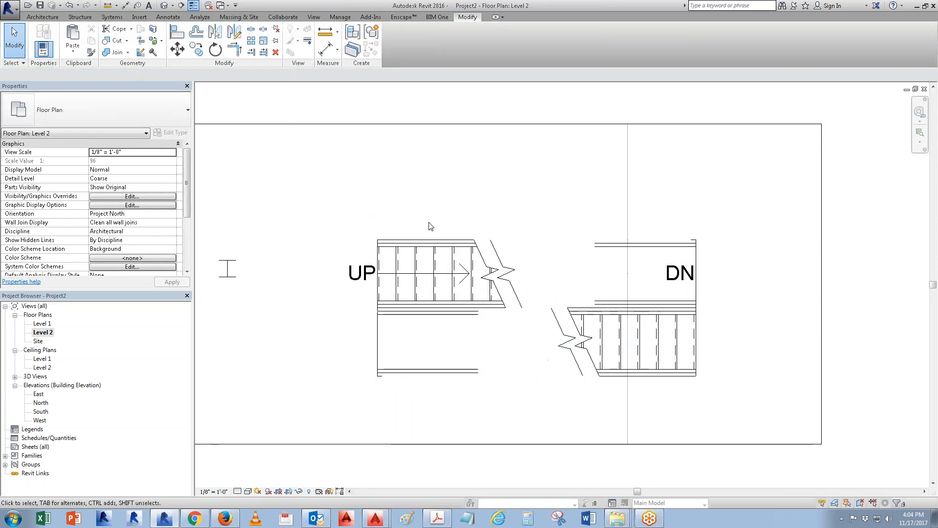
{"action": "left_click", "coordinate": [683, 347]}
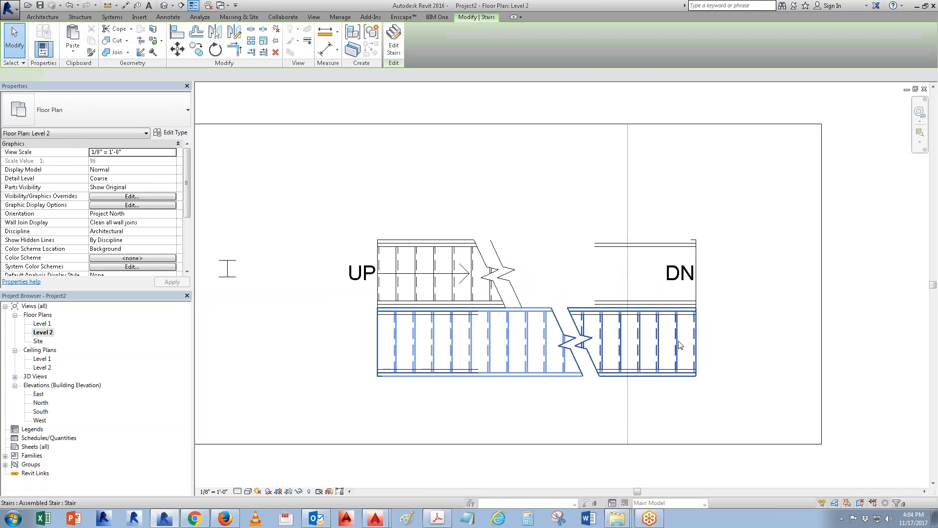
{"action": "left_click", "coordinate": [177, 49]}
{"action": "left_click", "coordinate": [350, 356]}
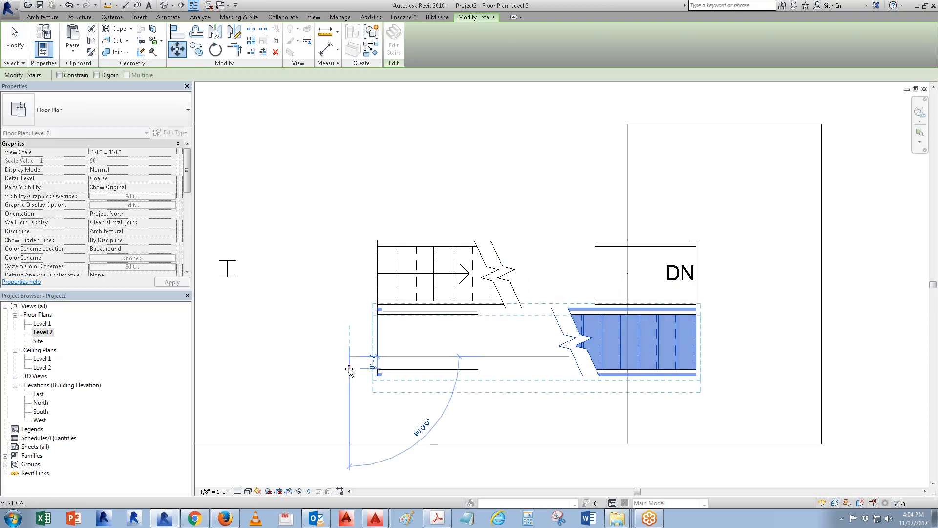
{"action": "left_click", "coordinate": [350, 367]}
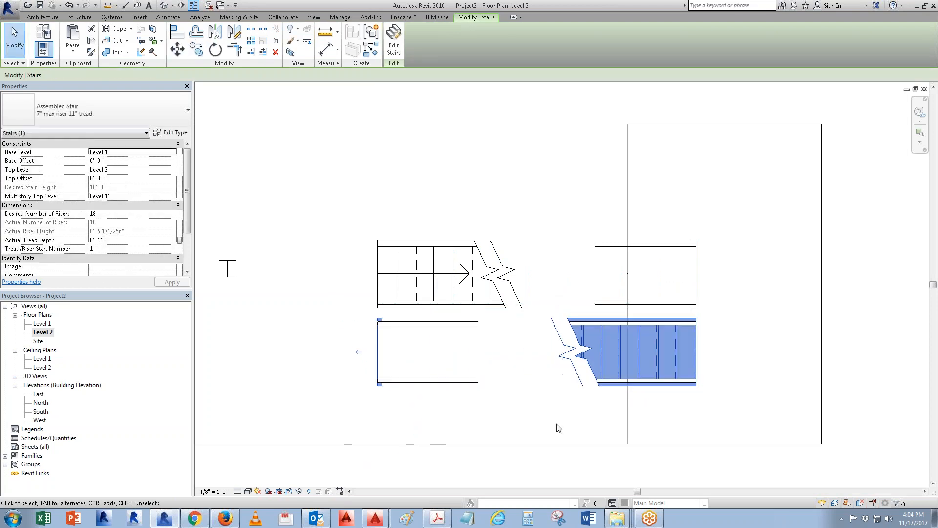
{"action": "left_click", "coordinate": [589, 430]}
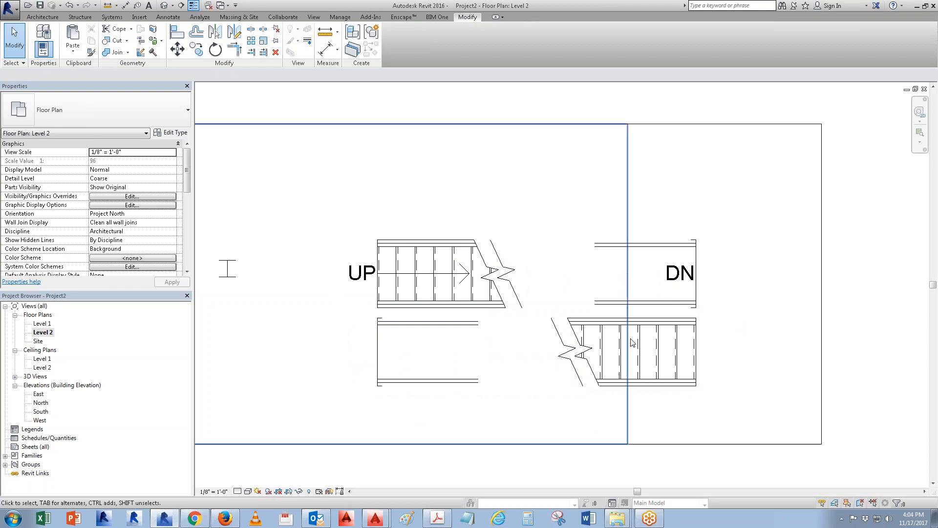
- Sketch a U-shaped Handrail - Rectangular railing about 1' 6" long on Level 2, linking the two stairs' inner railings at their right ends
{"action": "scroll", "coordinate": [733, 330], "scroll_direction": "up", "scroll_amount": 3}
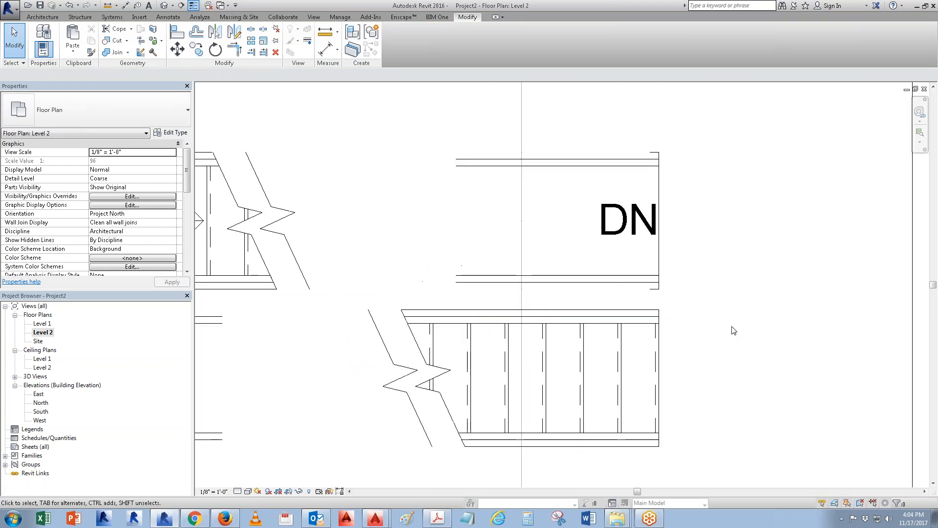
{"action": "left_click", "coordinate": [31, 19]}
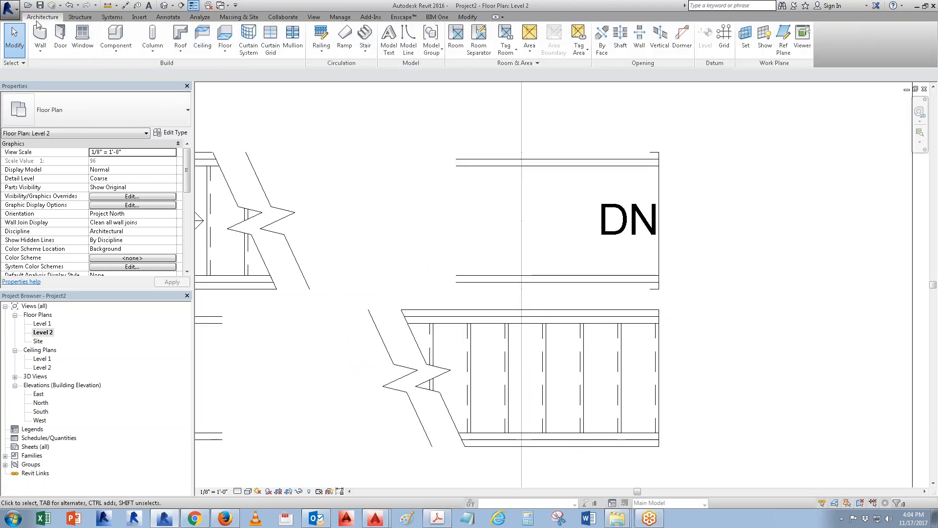
{"action": "left_click", "coordinate": [320, 37]}
{"action": "left_click", "coordinate": [655, 317]}
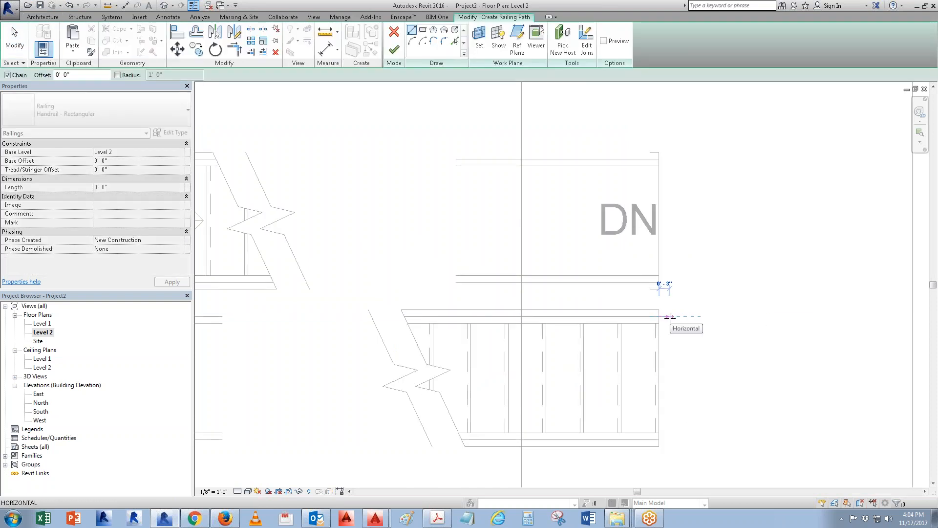
{"action": "left_click", "coordinate": [673, 317]}
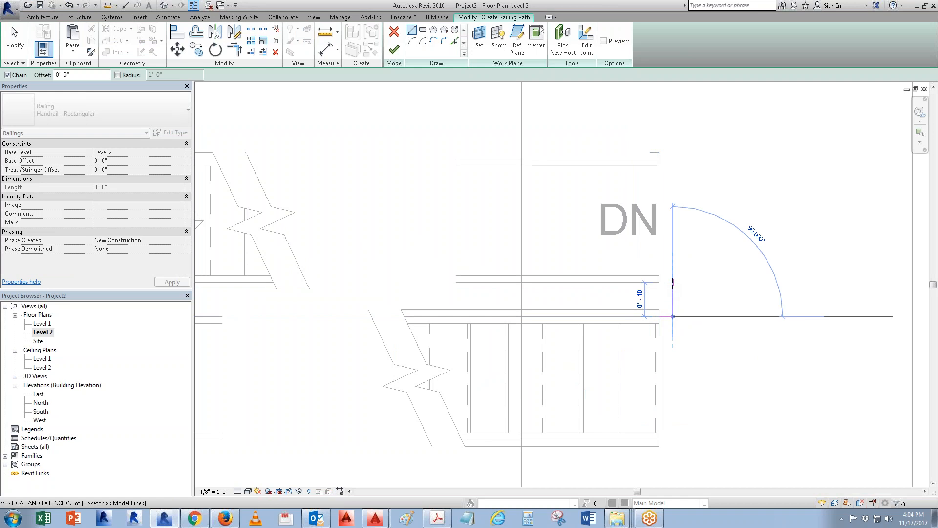
{"action": "left_click", "coordinate": [673, 283]}
{"action": "left_click", "coordinate": [660, 283]}
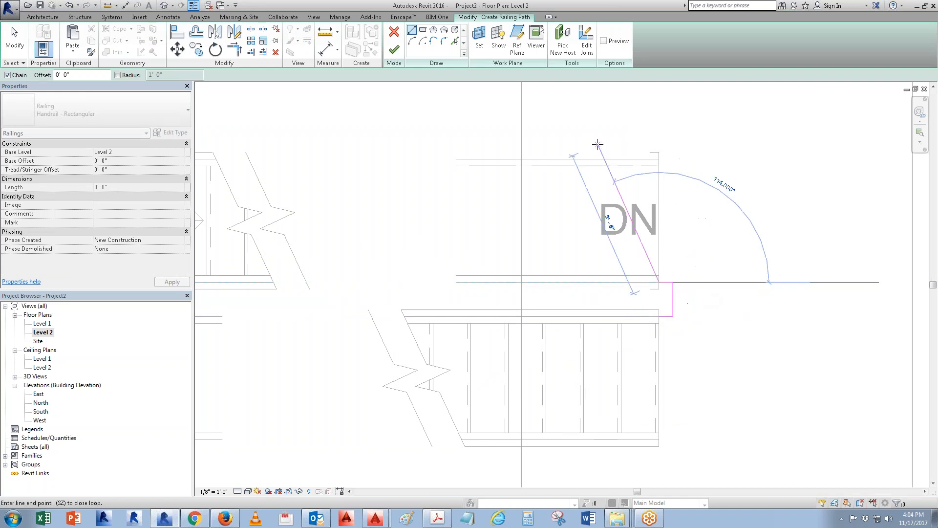
{"action": "key", "text": "Escape"}
{"action": "key", "text": "Escape"}
{"action": "left_click", "coordinate": [394, 49]}
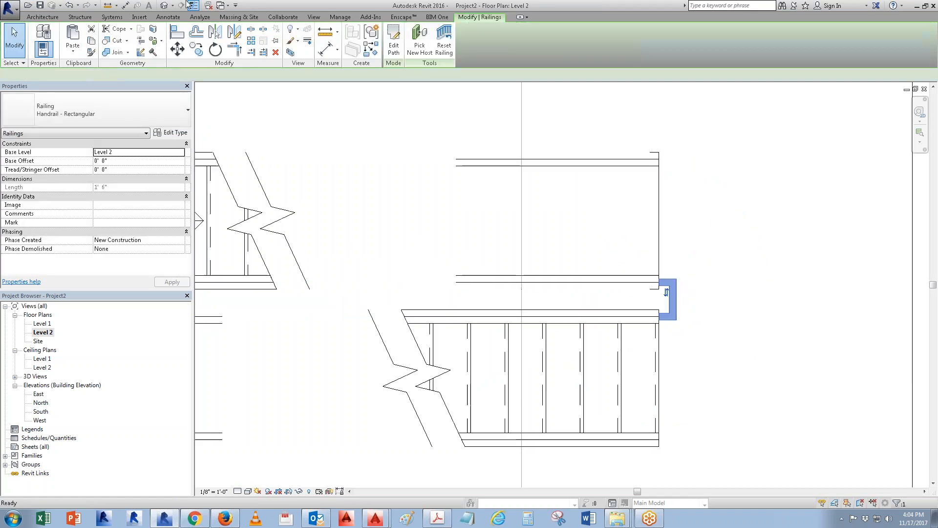
- In the 3D view, assign the multistorey stair as the new host of the short connecting railing on Level 2
{"action": "left_click", "coordinate": [149, 6]}
{"action": "left_click", "coordinate": [164, 6]}
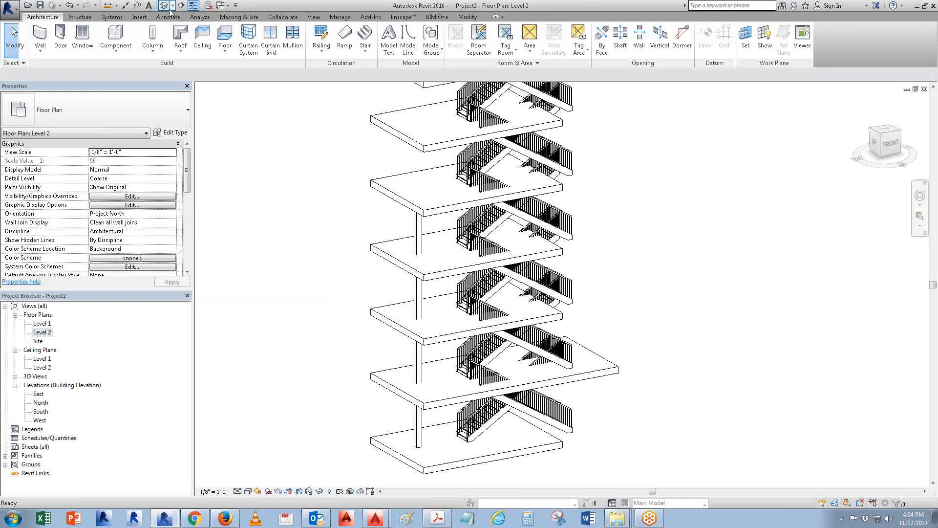
{"action": "scroll", "coordinate": [589, 452], "scroll_direction": "up", "scroll_amount": 3}
{"action": "middle_click_drag", "start_coordinate": [590, 452], "coordinate": [514, 448], "text": "shift"}
{"action": "scroll", "coordinate": [586, 332], "scroll_direction": "up", "scroll_amount": 5}
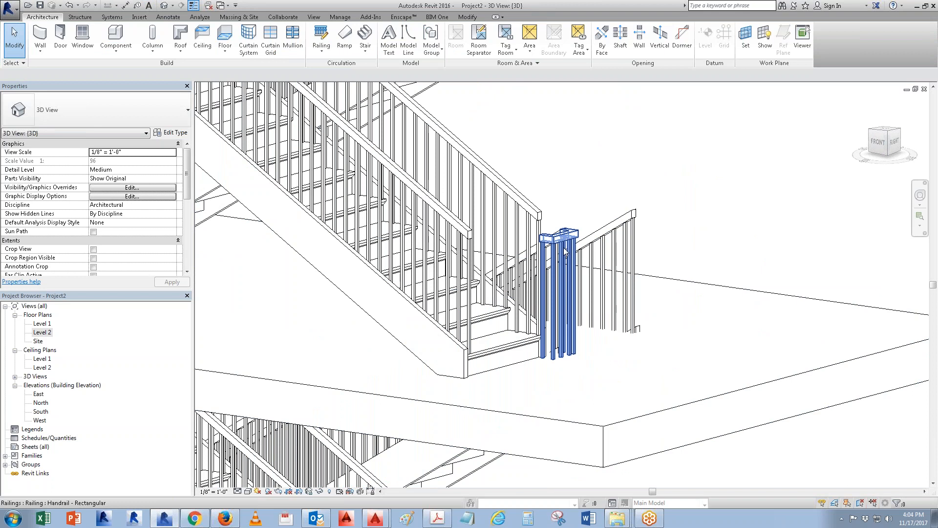
{"action": "left_click", "coordinate": [549, 264]}
{"action": "scroll", "coordinate": [439, 389], "scroll_direction": "down", "scroll_amount": 5}
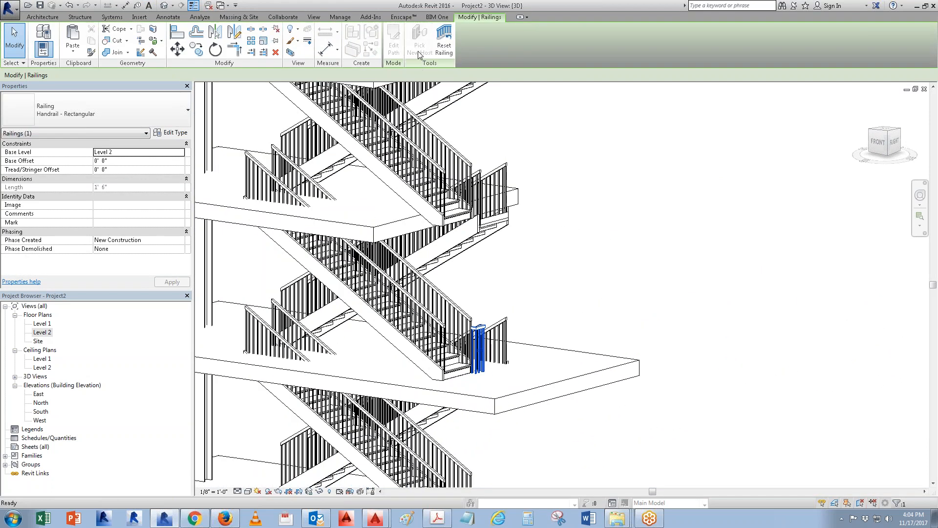
{"action": "key", "text": "Escape"}
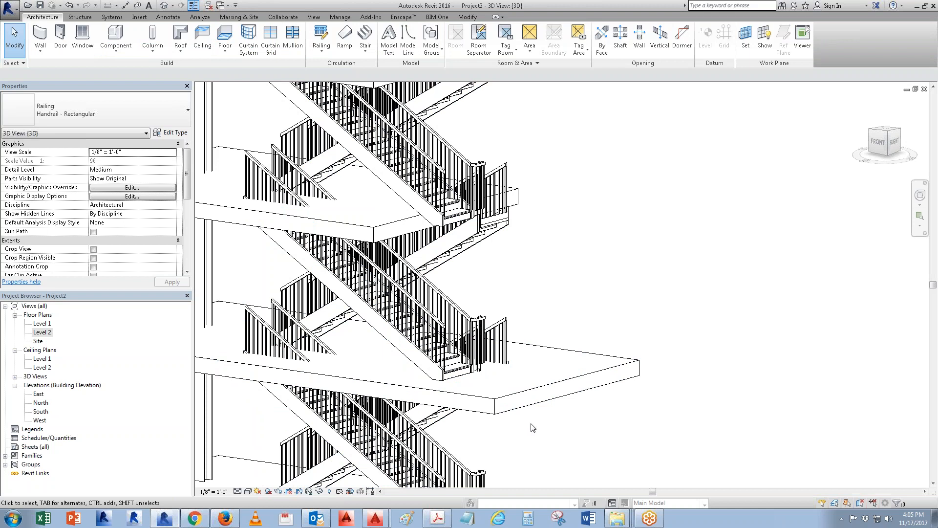
- Reopen Project2's Level 2 floor plan and switch to the Aviara II central model's Level 1 floor plan
{"action": "middle_click_drag", "start_coordinate": [630, 263], "coordinate": [554, 305]}
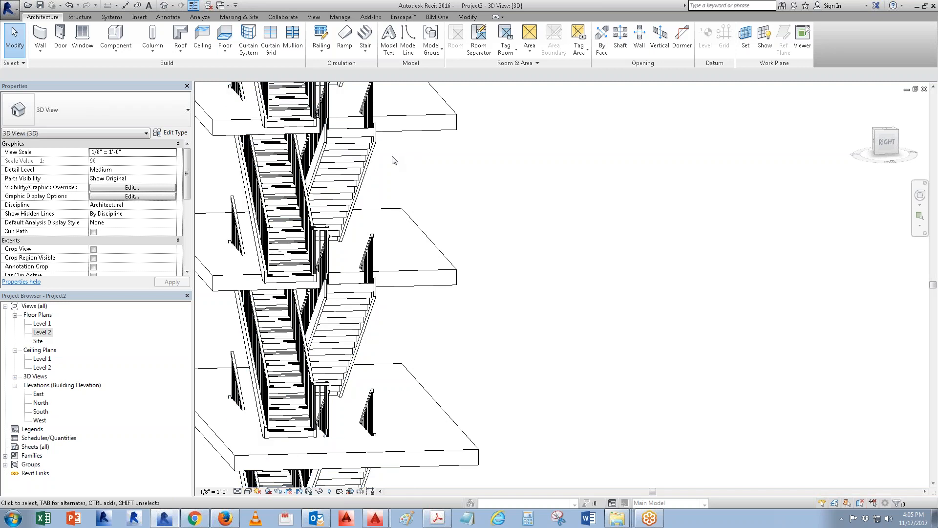
{"action": "double_click", "coordinate": [41, 332]}
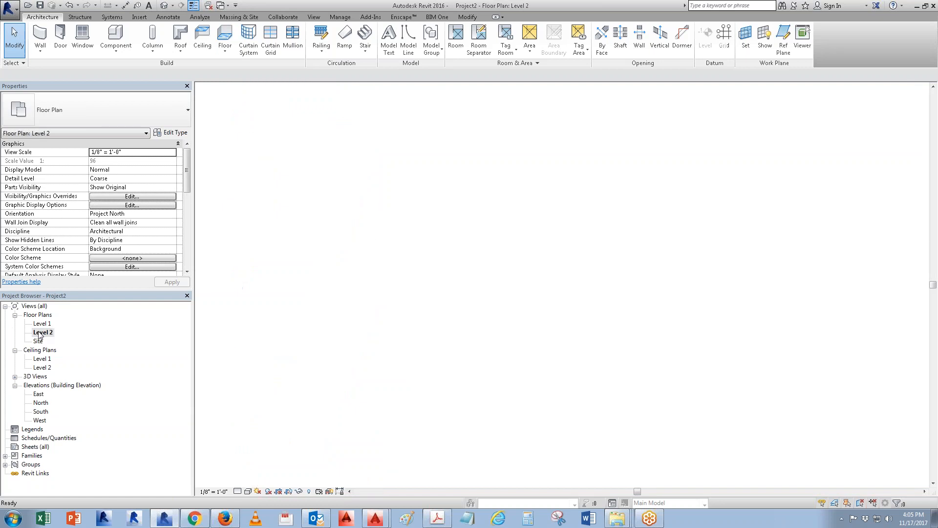
{"action": "left_click", "coordinate": [220, 6]}
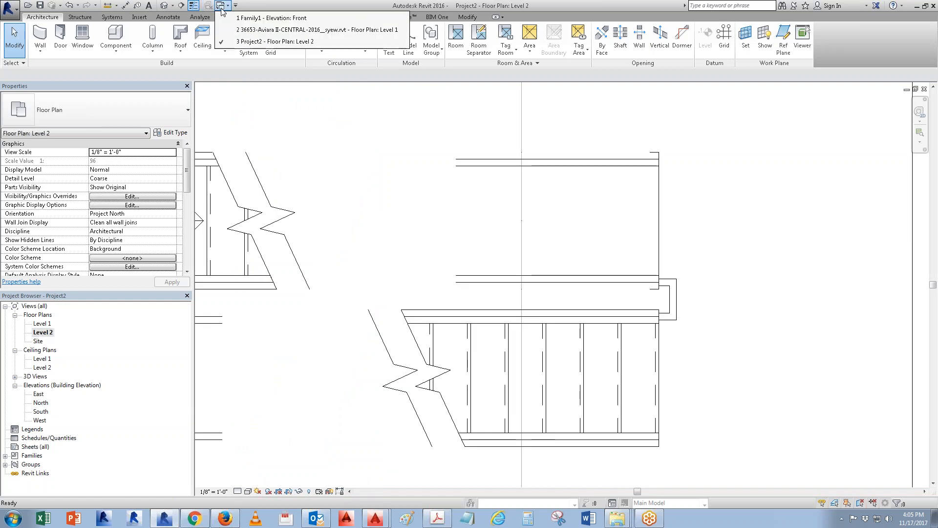
{"action": "left_click", "coordinate": [237, 28]}
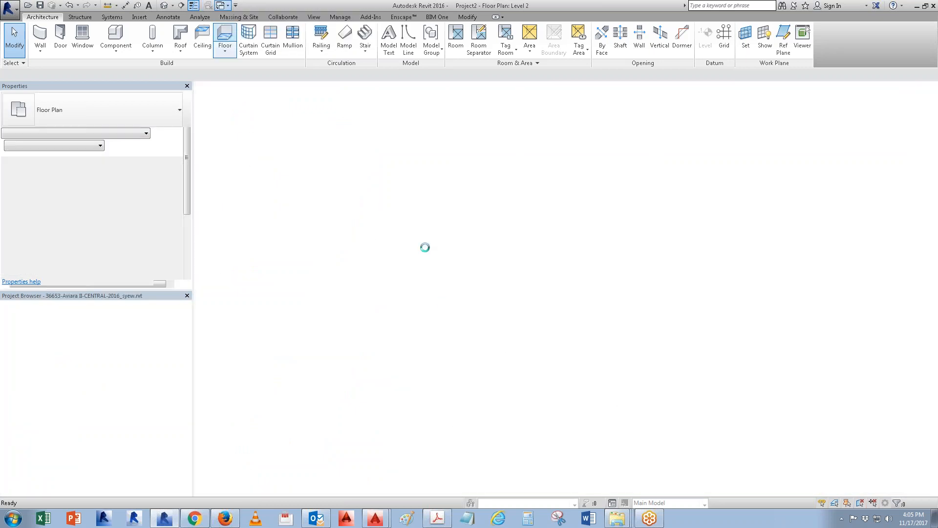
- Check whether the Railings category is switched on in the Level 1 plan's visibility overrides
{"action": "scroll", "coordinate": [571, 374], "scroll_direction": "up", "scroll_amount": 10}
{"action": "scroll", "coordinate": [442, 344], "scroll_direction": "up", "scroll_amount": 8}
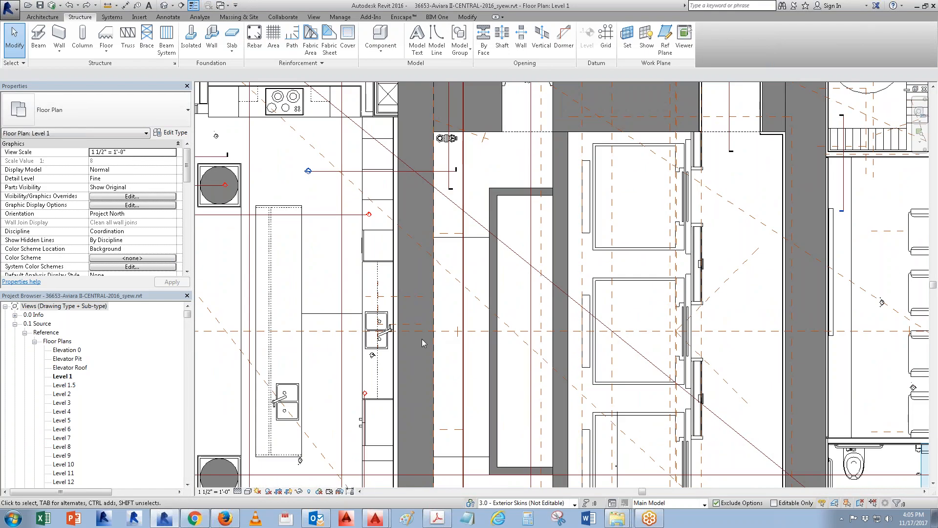
{"action": "key", "text": "v"}
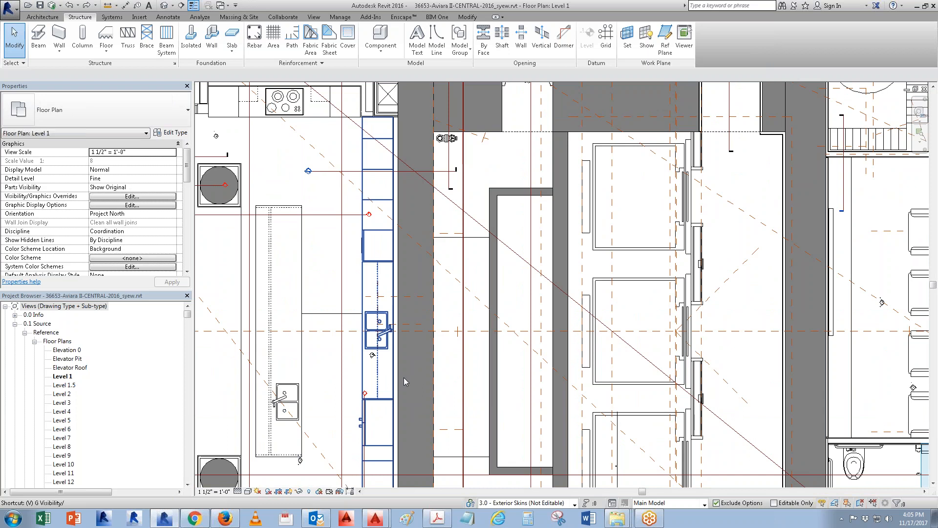
{"action": "key", "text": "g"}
{"action": "left_click", "coordinate": [539, 243]}
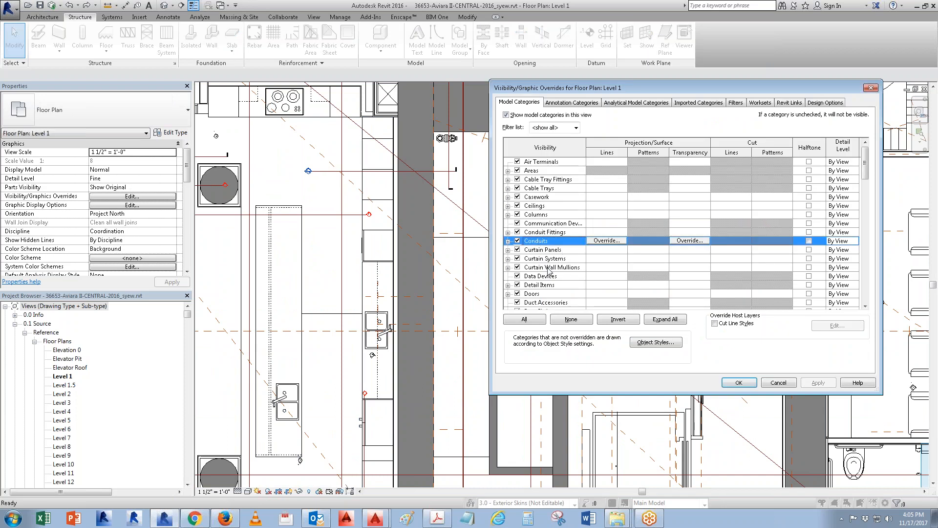
{"action": "key", "text": "r"}
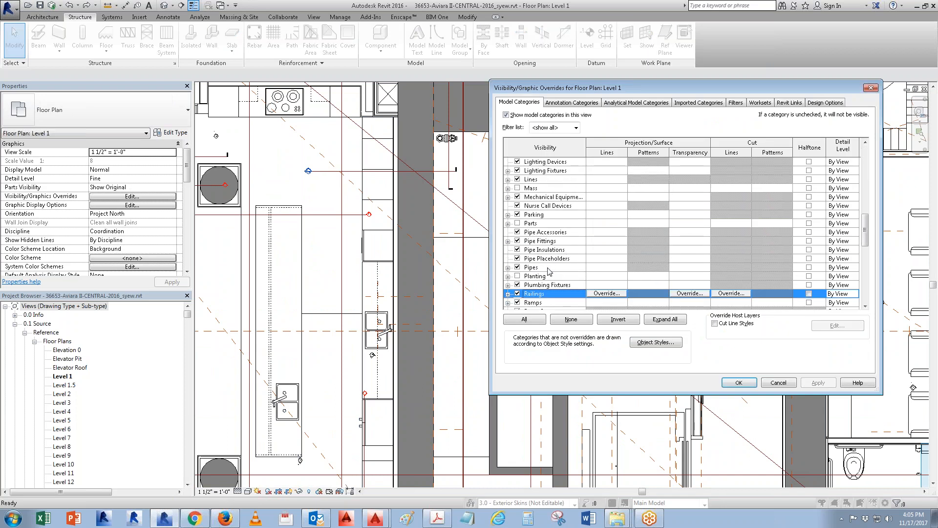
- Set all worksets in the Level 1 floor plan's visibility overrides to Use Global Setting (Visible) and apply the change
{"action": "left_click", "coordinate": [761, 104]}
{"action": "scroll", "coordinate": [547, 182], "scroll_direction": "down", "scroll_amount": 10}
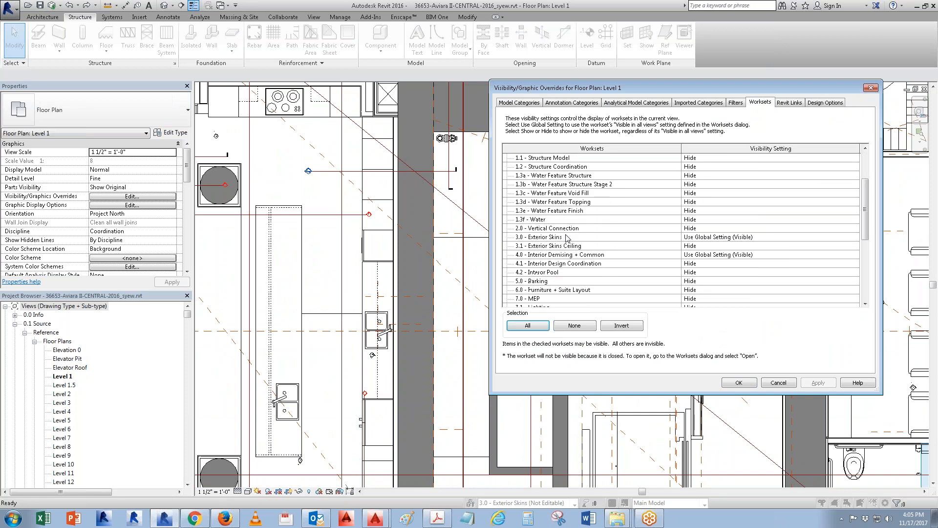
{"action": "scroll", "coordinate": [566, 301], "scroll_direction": "down", "scroll_amount": 2}
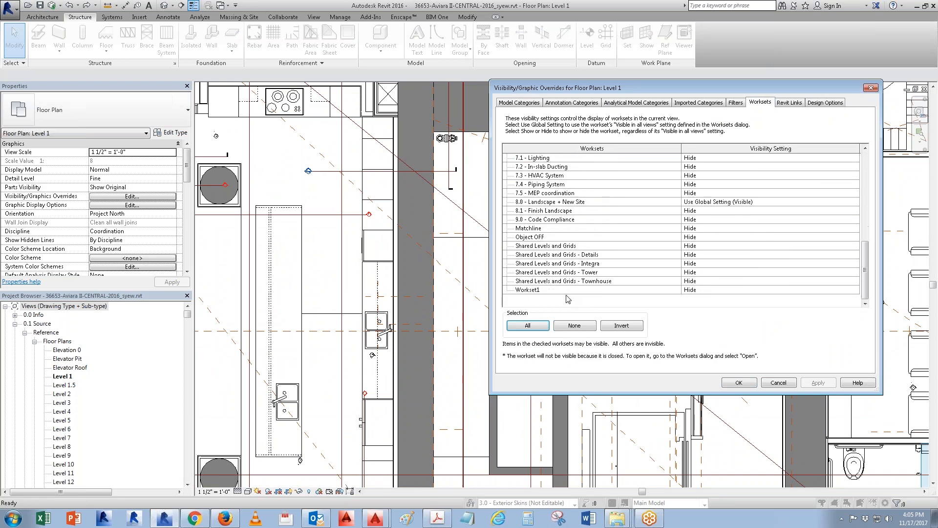
{"action": "left_click", "coordinate": [581, 292], "text": "shift"}
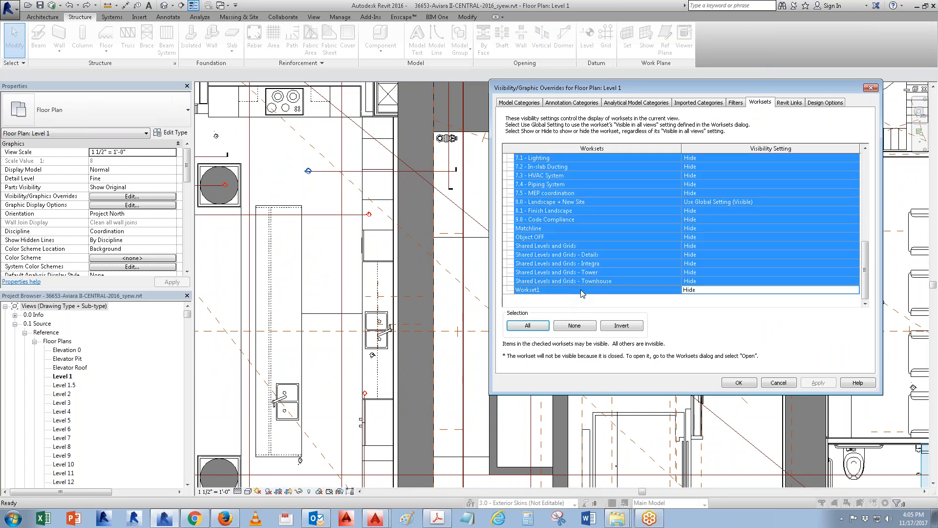
{"action": "left_click", "coordinate": [856, 290]}
{"action": "left_click", "coordinate": [713, 313]}
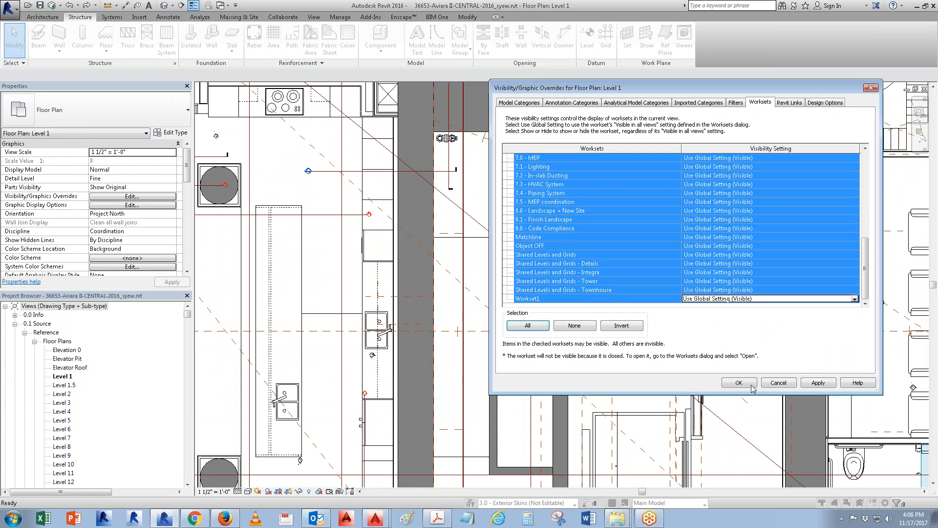
{"action": "key", "text": "Return"}
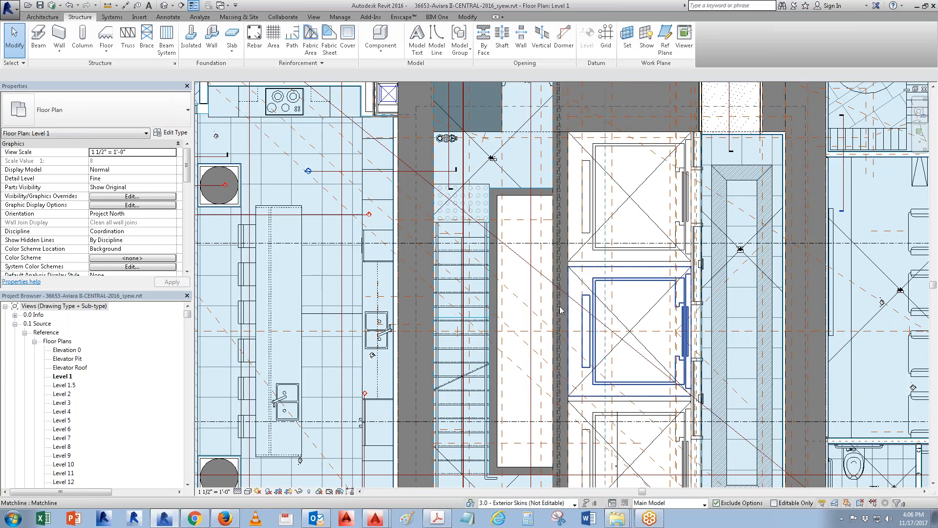
- Inspect the railing on the inner side of the core stair in the Level 1 plan
{"action": "scroll", "coordinate": [481, 228], "scroll_direction": "up", "scroll_amount": 3}
{"action": "left_click", "coordinate": [479, 226]}
{"action": "scroll", "coordinate": [509, 324], "scroll_direction": "up", "scroll_amount": 1}
{"action": "middle_click_drag", "start_coordinate": [508, 325], "coordinate": [503, 308]}
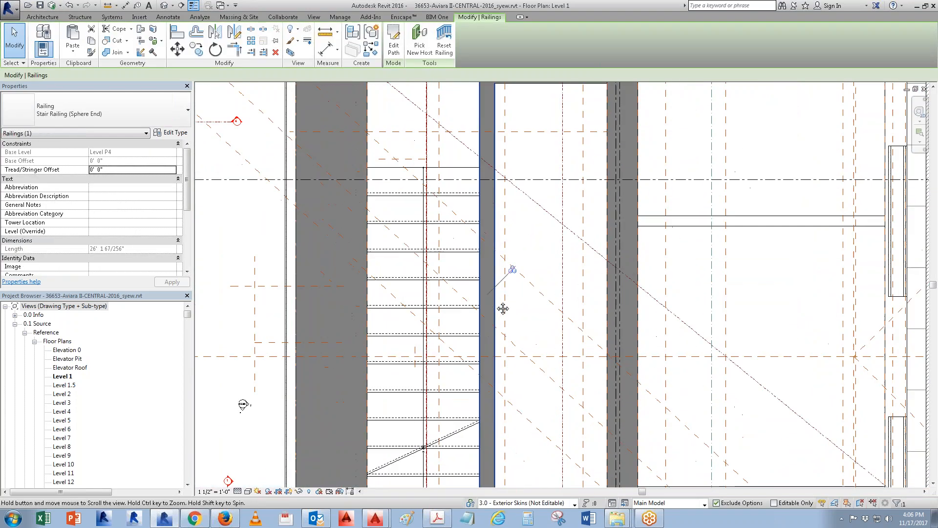
- Open the default 3D view and hide every model category except Railings
{"action": "left_click", "coordinate": [164, 5]}
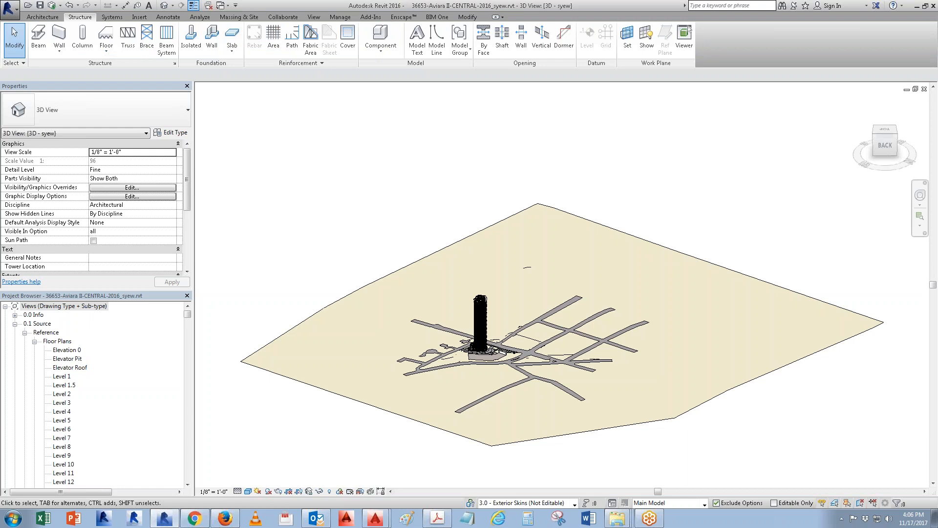
{"action": "key", "text": "v"}
{"action": "key", "text": "v"}
{"action": "left_click", "coordinate": [526, 320]}
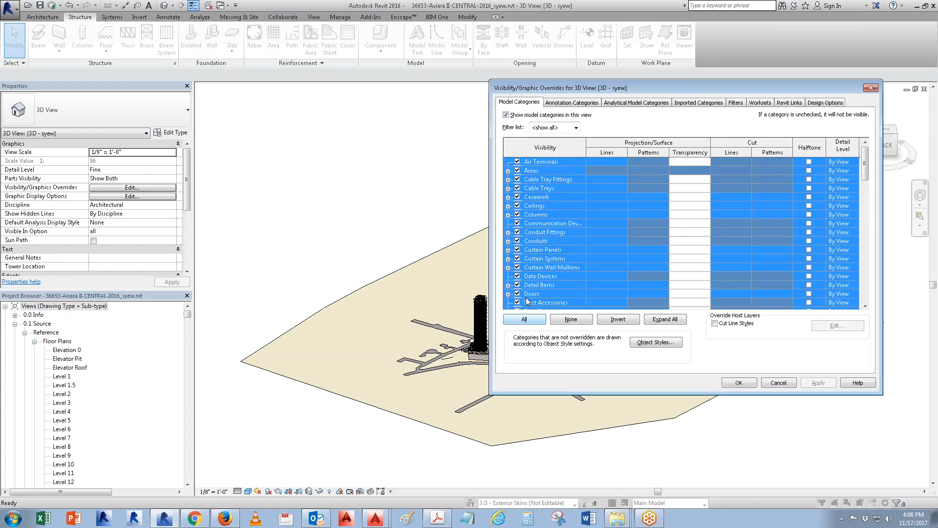
{"action": "left_click", "coordinate": [518, 285]}
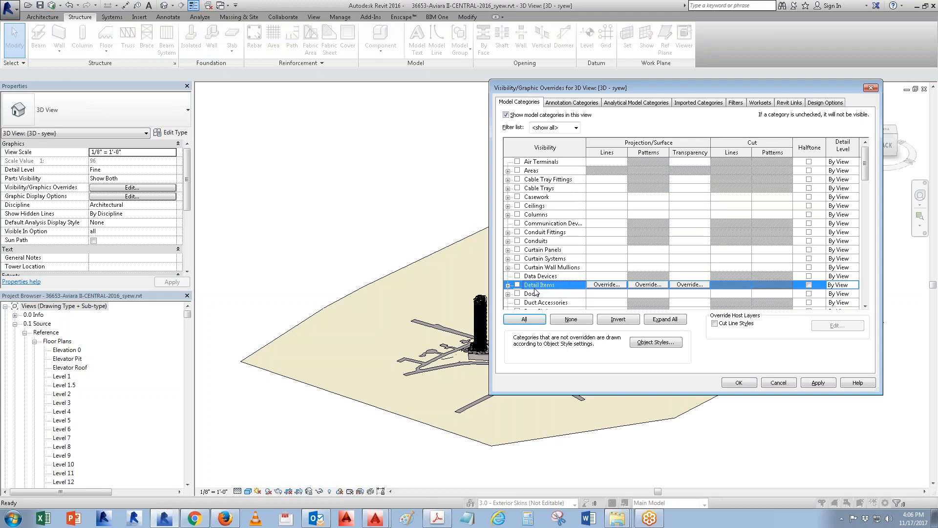
{"action": "scroll", "coordinate": [535, 291], "scroll_direction": "down", "scroll_amount": 10}
{"action": "left_click", "coordinate": [534, 294]}
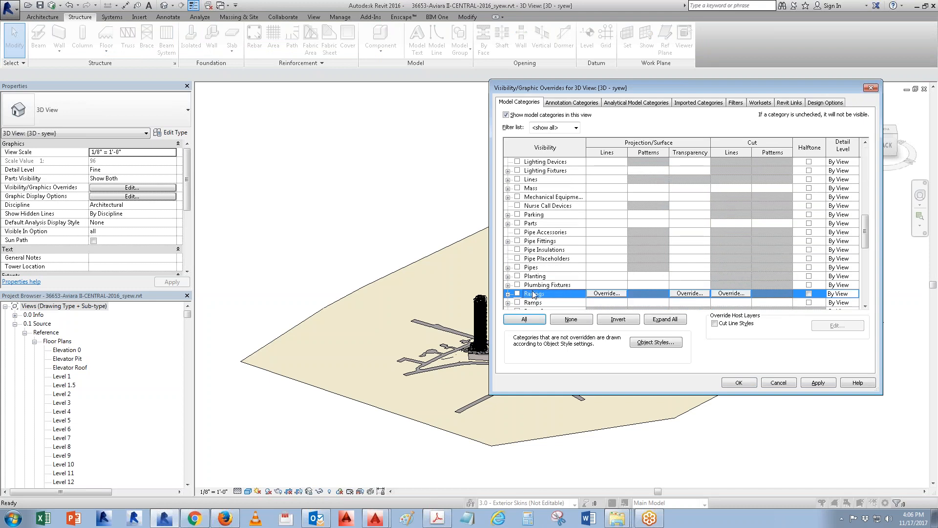
{"action": "left_click", "coordinate": [517, 293]}
{"action": "left_click", "coordinate": [738, 383]}
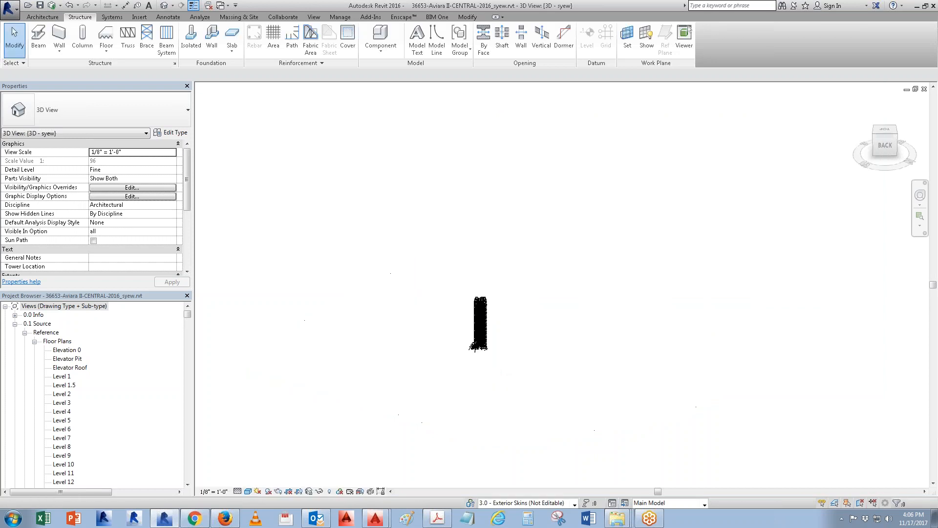
- Examine one of the wall-mounted Stair Railing (Sphere End) handrails near the tower's base in 3D
{"action": "scroll", "coordinate": [480, 358], "scroll_direction": "up", "scroll_amount": 3}
{"action": "scroll", "coordinate": [480, 358], "scroll_direction": "up", "scroll_amount": 4}
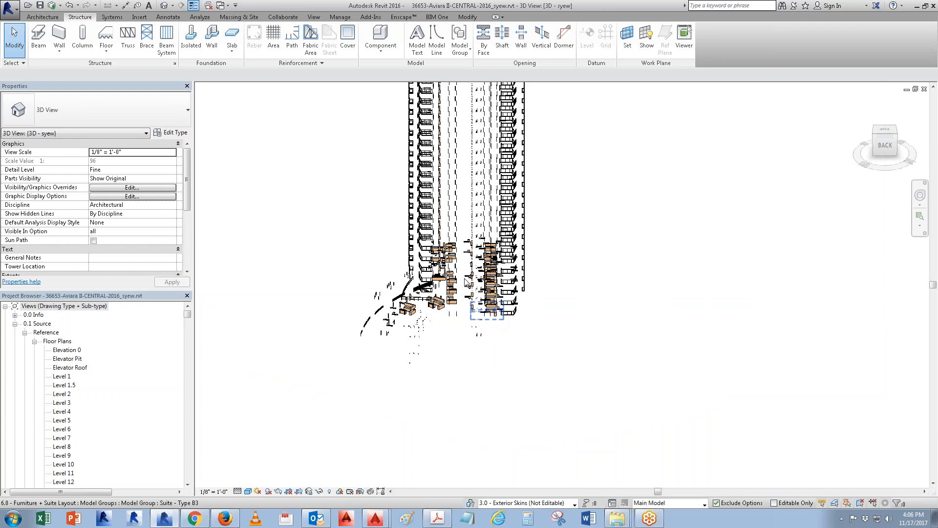
{"action": "scroll", "coordinate": [467, 282], "scroll_direction": "up", "scroll_amount": 5}
{"action": "middle_click_drag", "start_coordinate": [443, 325], "coordinate": [484, 377], "text": "shift"}
{"action": "scroll", "coordinate": [566, 378], "scroll_direction": "up", "scroll_amount": 6}
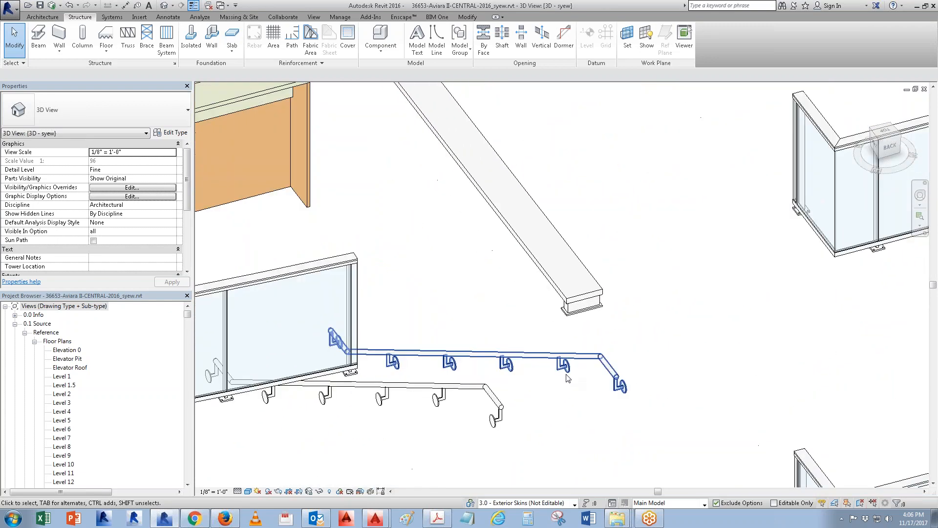
{"action": "left_click", "coordinate": [563, 367]}
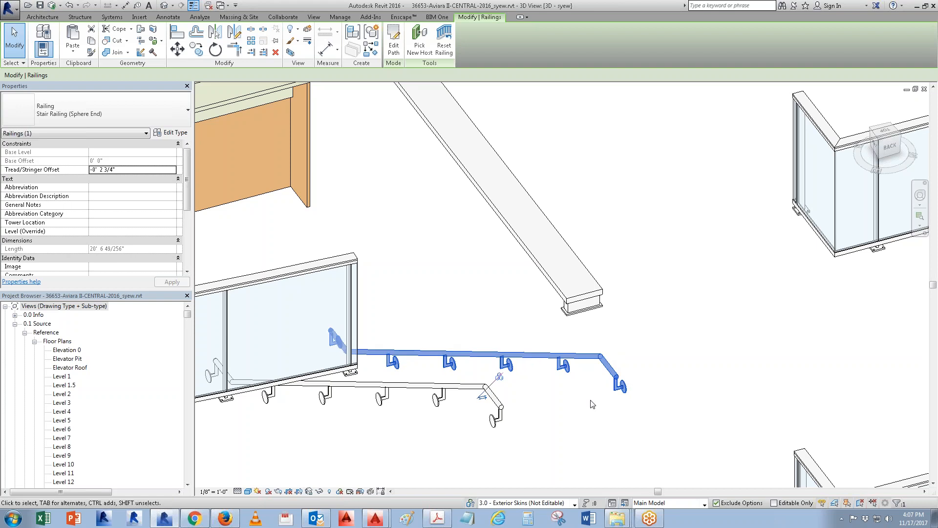
{"action": "scroll", "coordinate": [536, 399], "scroll_direction": "down", "scroll_amount": 4}
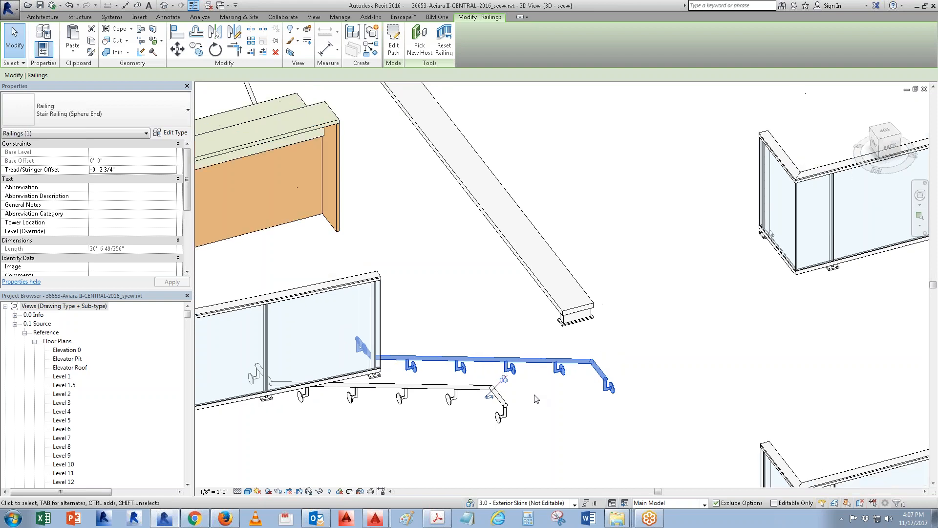
{"action": "key", "text": "Escape"}
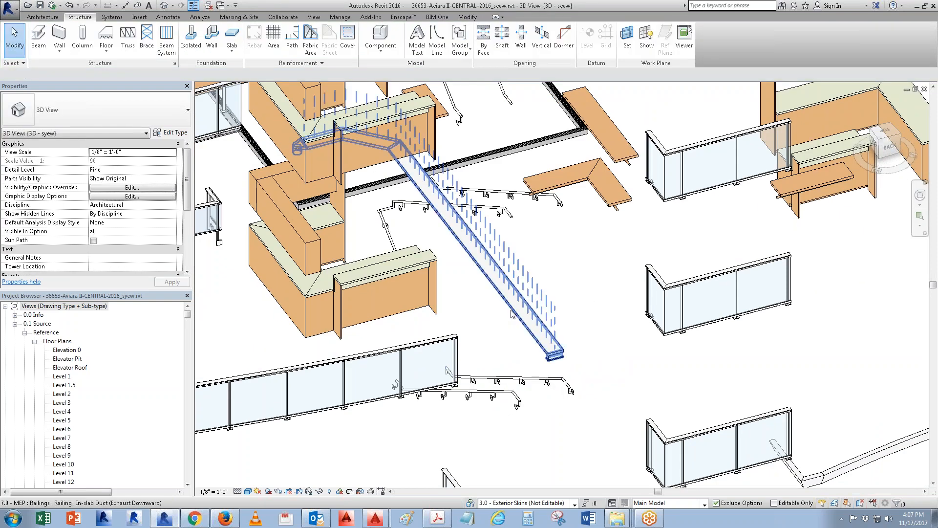
- Examine the In-slab Duct (Exhaust Downward) and the L-shaped Closet 18" shelf, both modelled as railings
{"action": "left_click", "coordinate": [514, 314]}
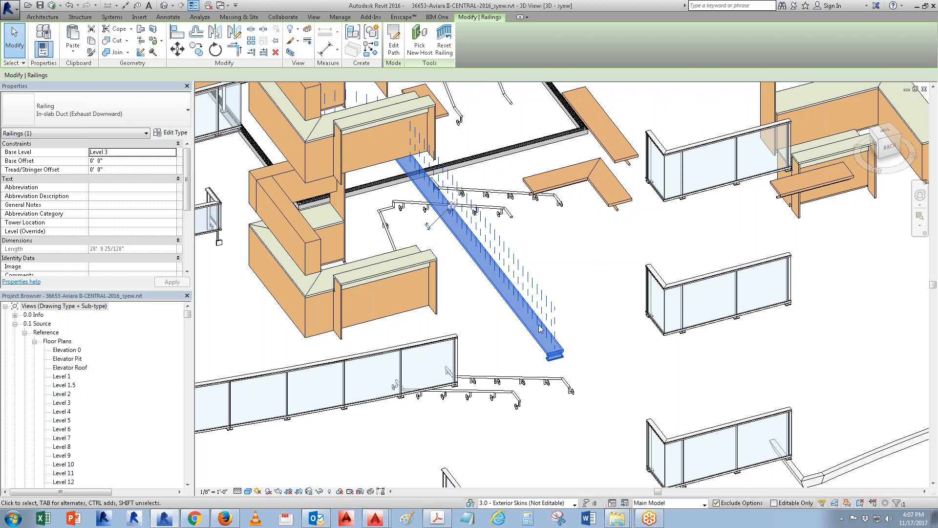
{"action": "middle_click_drag", "start_coordinate": [660, 268], "coordinate": [665, 292]}
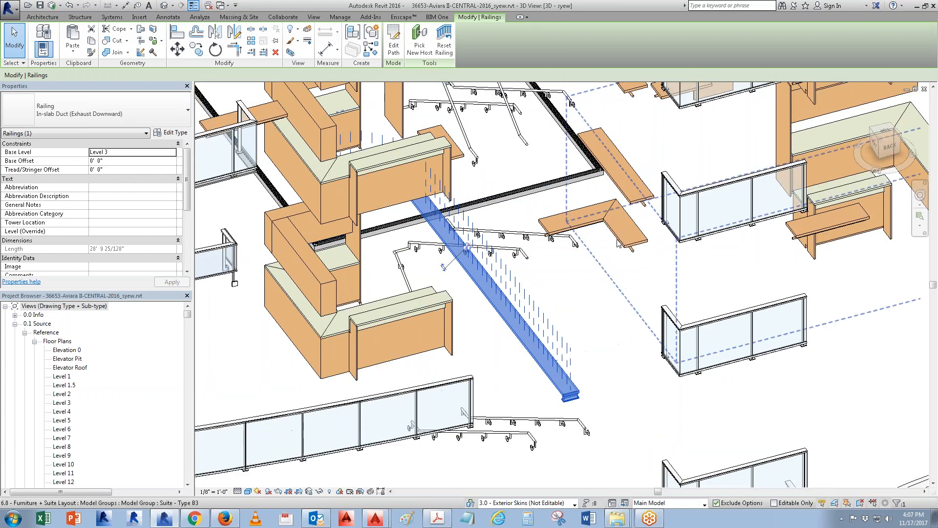
{"action": "key", "text": "Tab"}
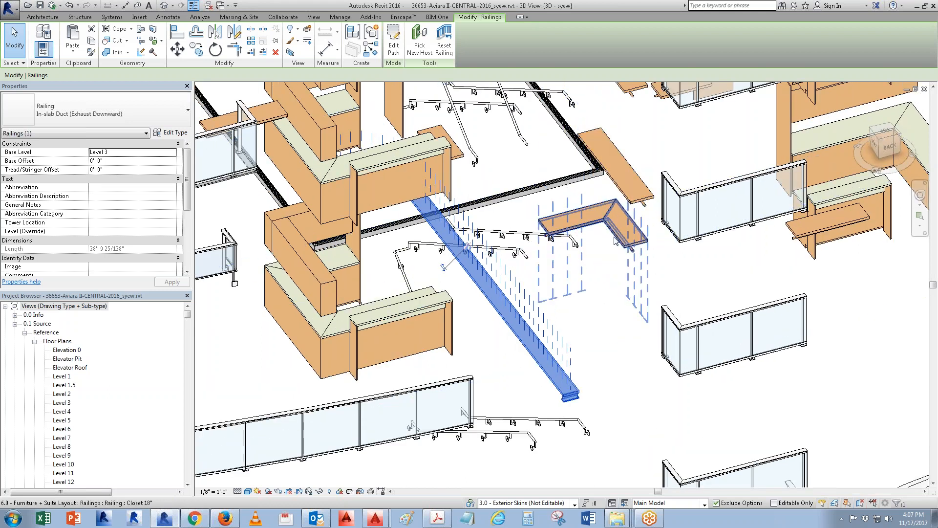
{"action": "left_click", "coordinate": [615, 240]}
{"action": "middle_click_drag", "start_coordinate": [615, 240], "coordinate": [703, 235], "text": "shift"}
{"action": "middle_click_drag", "start_coordinate": [586, 213], "coordinate": [714, 267]}
{"action": "key", "text": "Escape"}
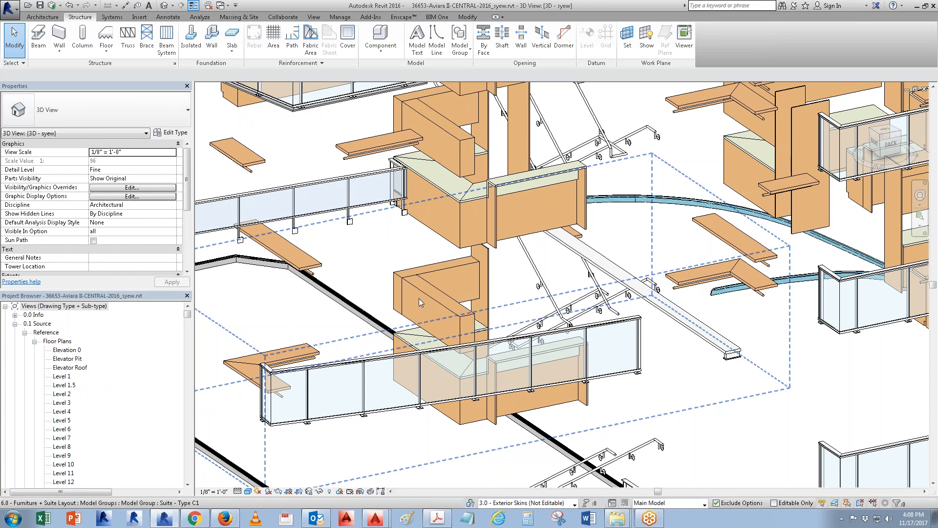
- Examine the stair handrail that wraps around at its lower landing, viewing its end segments from several angles
{"action": "middle_click_drag", "start_coordinate": [650, 205], "coordinate": [634, 433]}
{"action": "scroll", "coordinate": [606, 398], "scroll_direction": "up", "scroll_amount": 6}
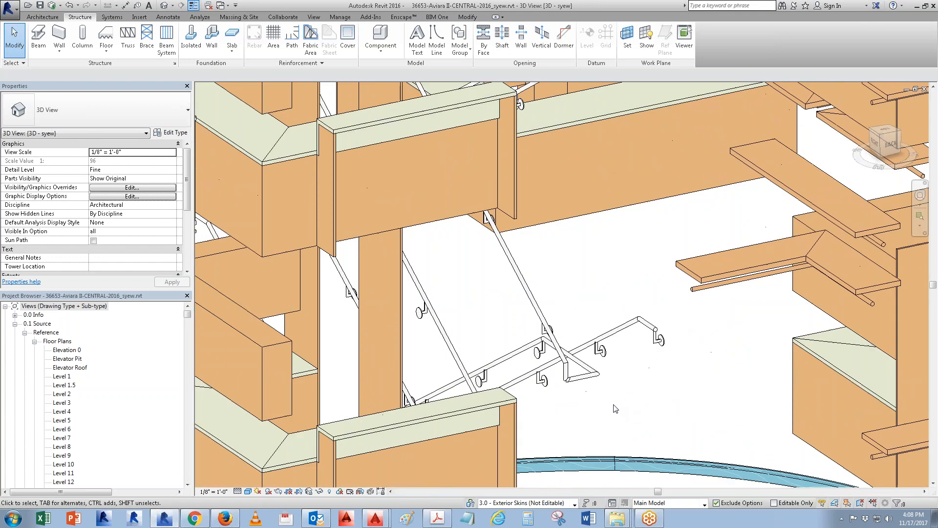
{"action": "scroll", "coordinate": [603, 398], "scroll_direction": "up", "scroll_amount": 2}
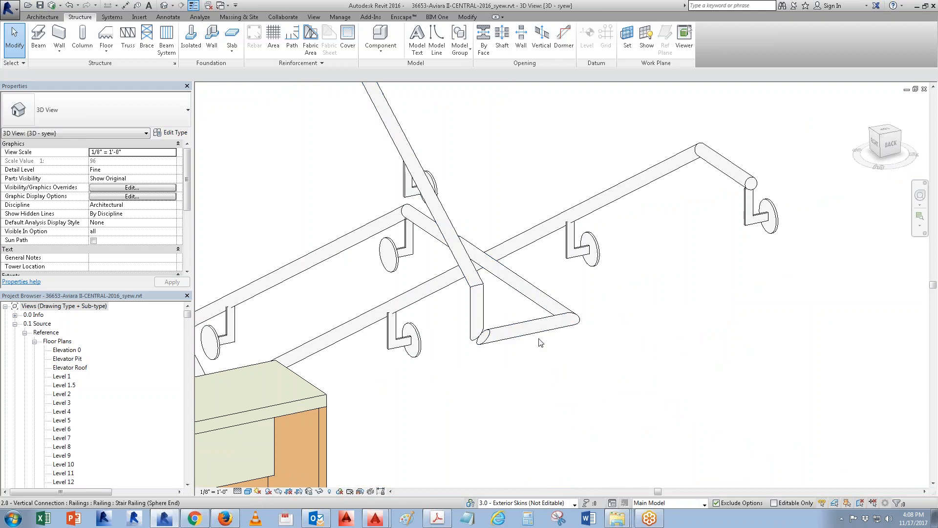
{"action": "scroll", "coordinate": [455, 333], "scroll_direction": "down", "scroll_amount": 3}
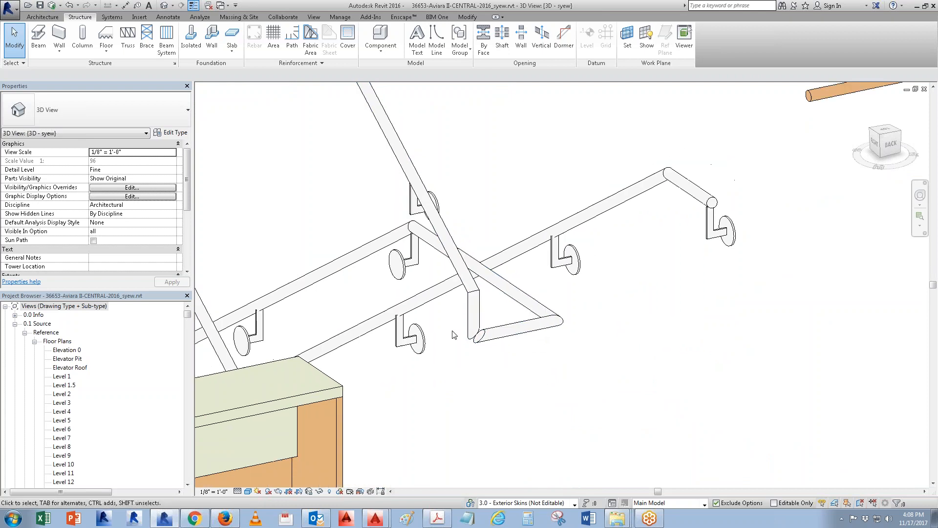
{"action": "left_click", "coordinate": [510, 330]}
{"action": "middle_click_drag", "start_coordinate": [593, 343], "coordinate": [530, 342], "text": "shift"}
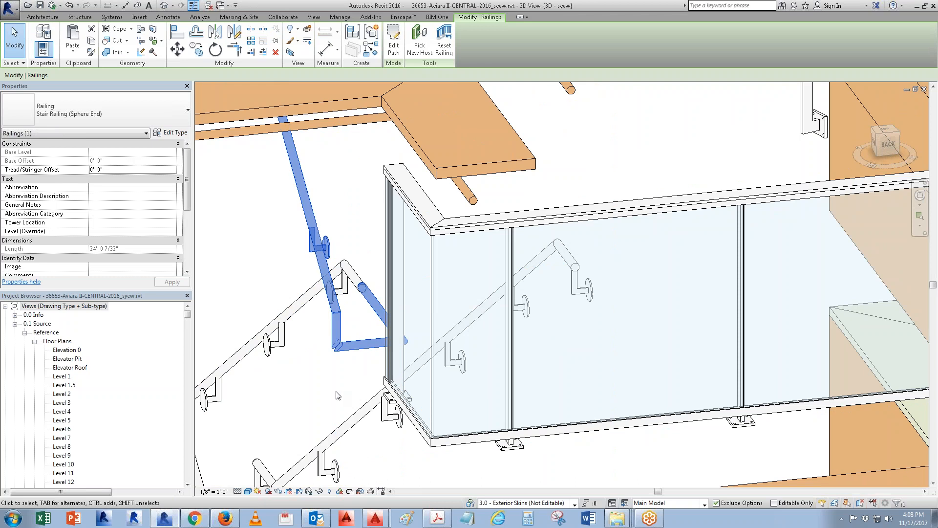
{"action": "middle_click_drag", "start_coordinate": [339, 395], "coordinate": [427, 387], "text": "shift"}
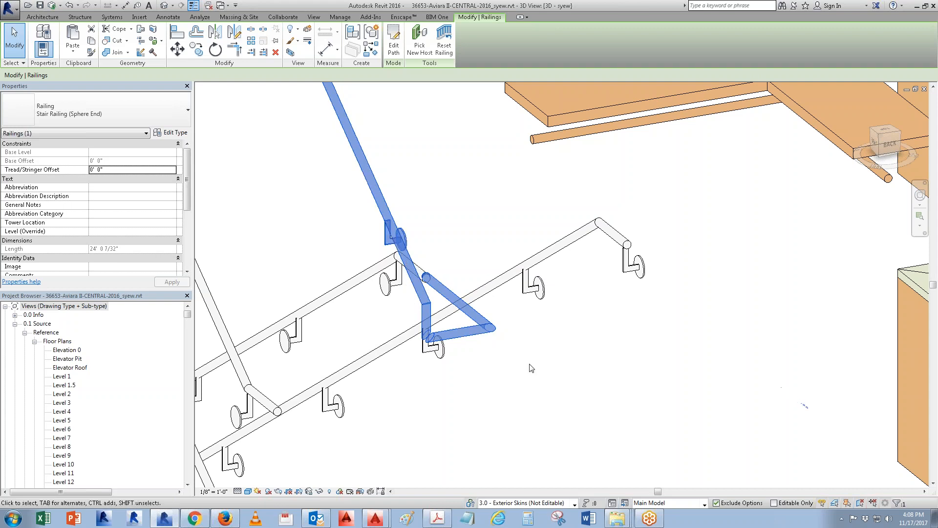
{"action": "scroll", "coordinate": [527, 365], "scroll_direction": "down", "scroll_amount": 3}
{"action": "scroll", "coordinate": [528, 365], "scroll_direction": "down", "scroll_amount": 1}
{"action": "middle_click_drag", "start_coordinate": [528, 365], "coordinate": [528, 404]}
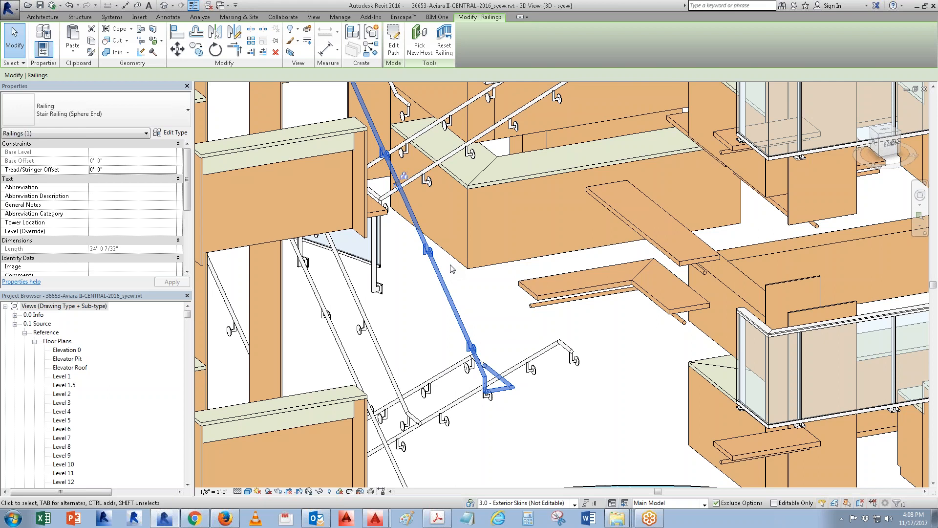
- Review the slope and height correction of the wrapping handrail's path segments in its path sketch, then finish the sketch
{"action": "left_click", "coordinate": [396, 43]}
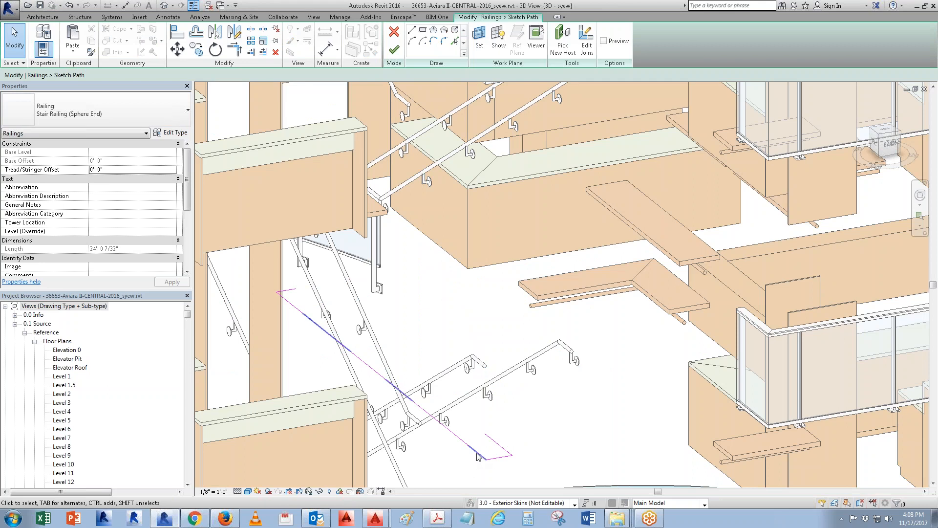
{"action": "left_click", "coordinate": [477, 456]}
{"action": "scroll", "coordinate": [494, 468], "scroll_direction": "up", "scroll_amount": 1}
{"action": "scroll", "coordinate": [494, 469], "scroll_direction": "up", "scroll_amount": 2}
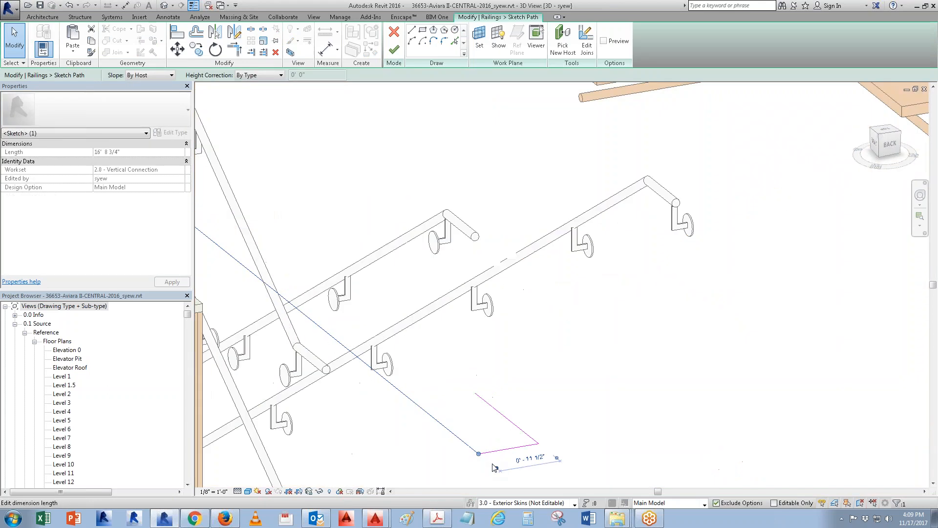
{"action": "left_click", "coordinate": [518, 443]}
{"action": "left_click", "coordinate": [544, 431]}
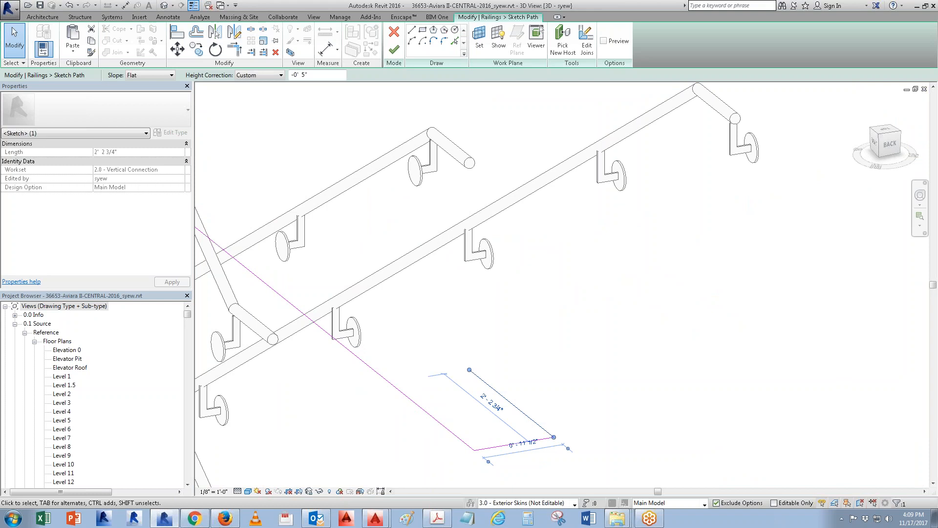
{"action": "left_click", "coordinate": [617, 416]}
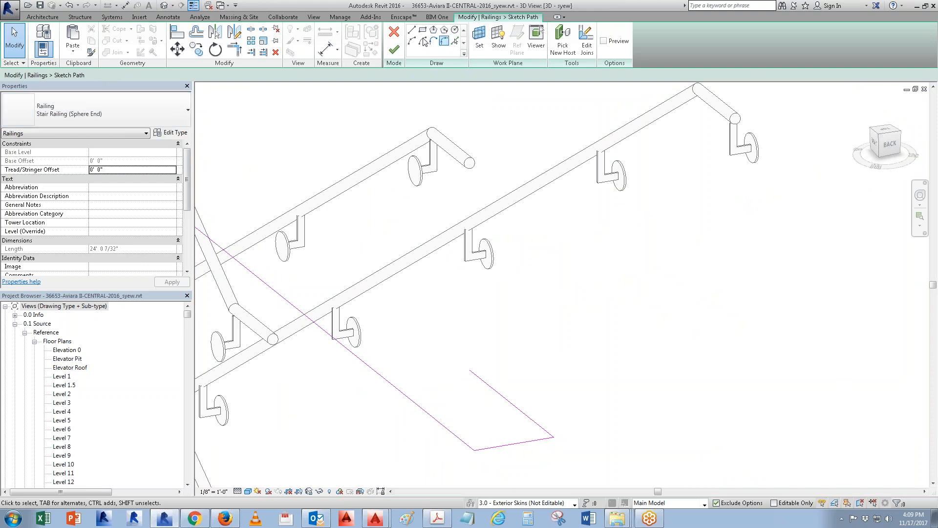
{"action": "left_click", "coordinate": [394, 49]}
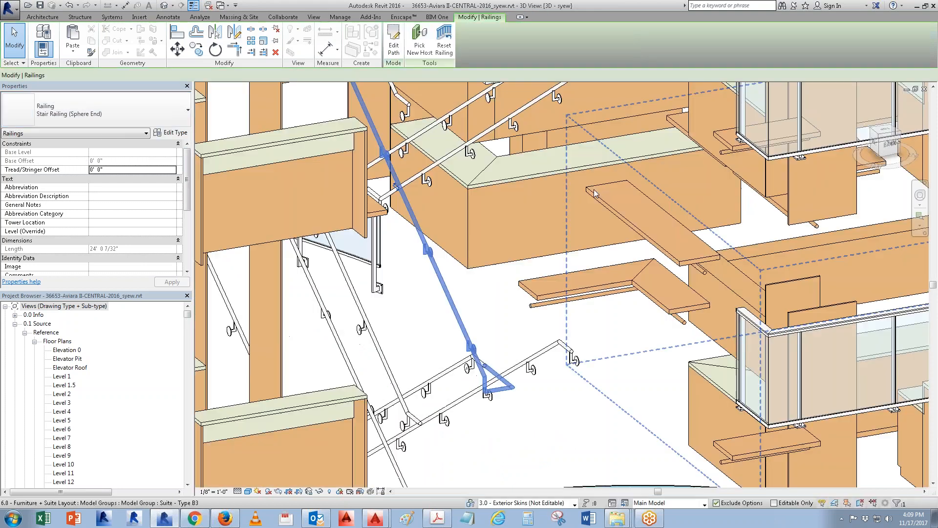
- Review the type properties of the wrapping Stair Railing (Sphere End) handrail, then close them without changes
{"action": "scroll", "coordinate": [579, 361], "scroll_direction": "up", "scroll_amount": 2}
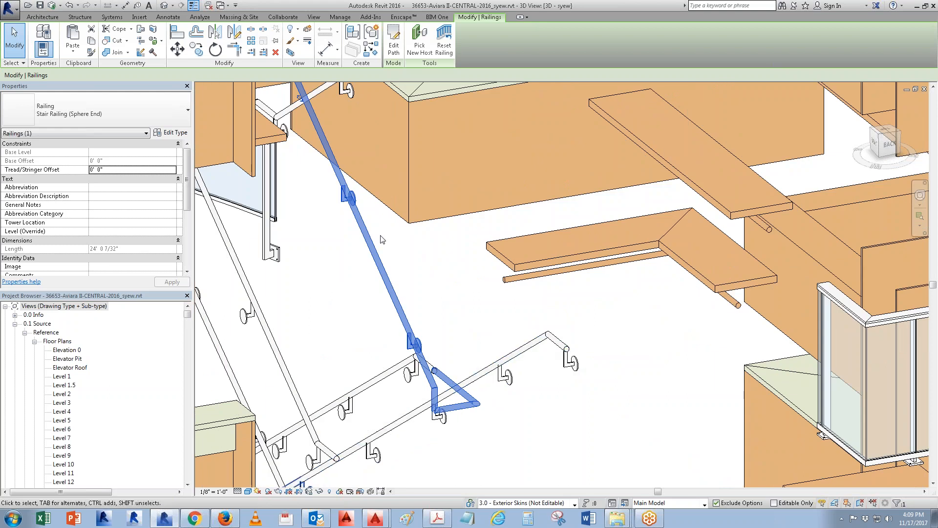
{"action": "left_click", "coordinate": [176, 133]}
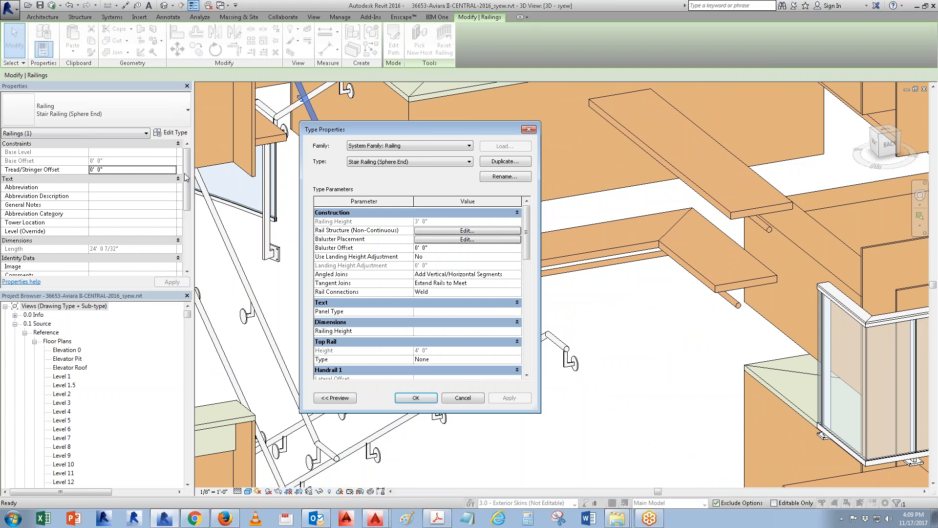
{"action": "left_click", "coordinate": [462, 398]}
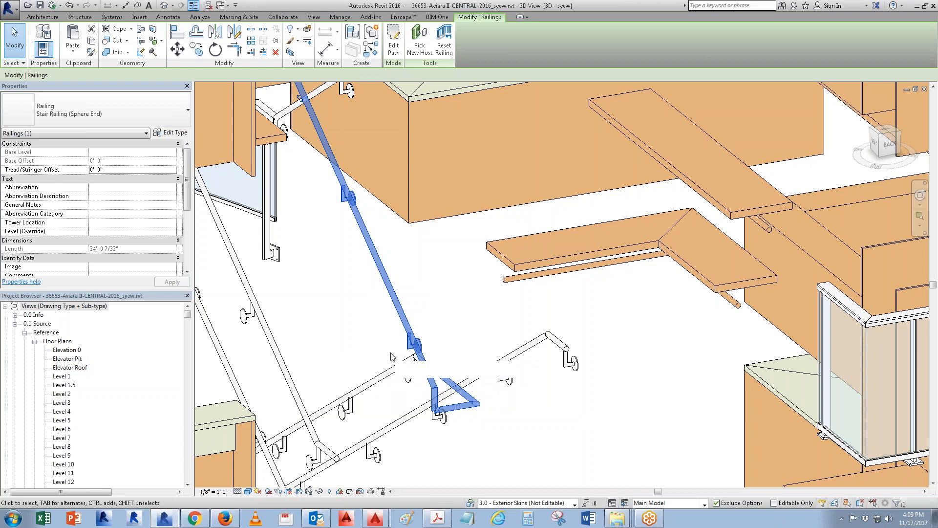
- Open the path sketch of the adjoining Level 4 Stair Railing (Sphere End) handrail where it meets the wrapping rail at the landing
{"action": "scroll", "coordinate": [467, 381], "scroll_direction": "down", "scroll_amount": 3}
{"action": "middle_click_drag", "start_coordinate": [405, 210], "coordinate": [385, 472]}
{"action": "middle_click_drag", "start_coordinate": [405, 196], "coordinate": [386, 474]}
{"action": "scroll", "coordinate": [386, 472], "scroll_direction": "down", "scroll_amount": 1}
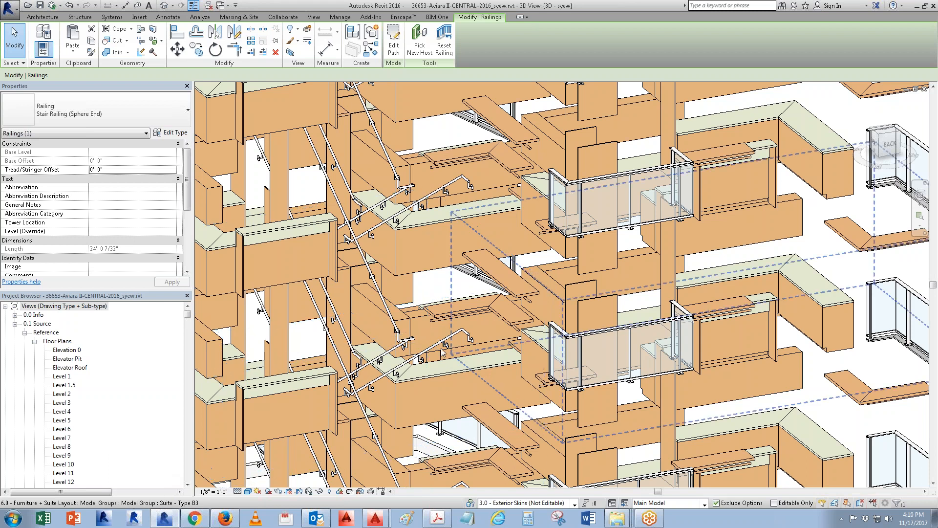
{"action": "scroll", "coordinate": [384, 325], "scroll_direction": "up", "scroll_amount": 5}
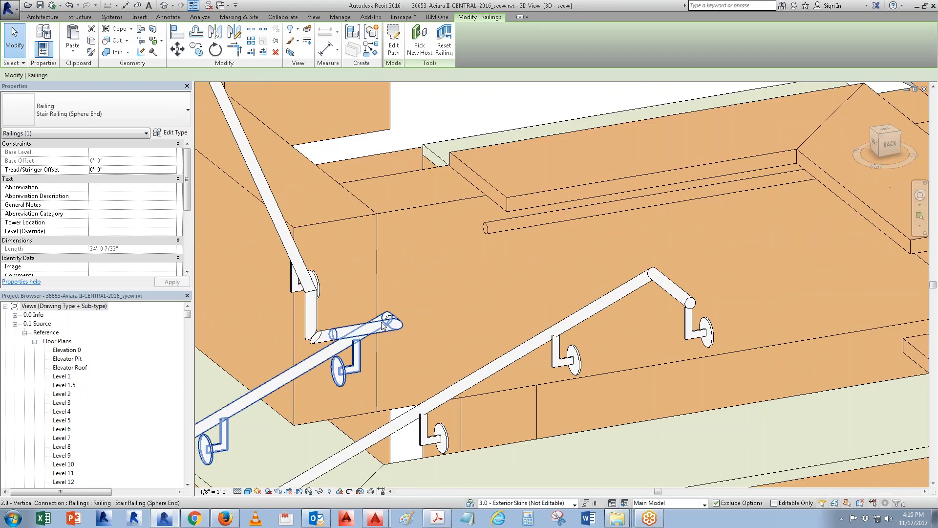
{"action": "left_click", "coordinate": [383, 325]}
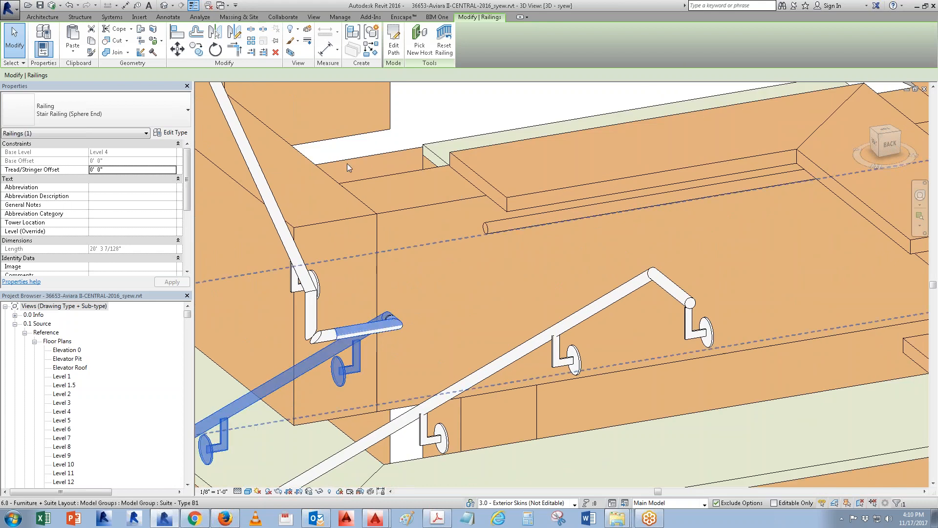
{"action": "left_click", "coordinate": [394, 41]}
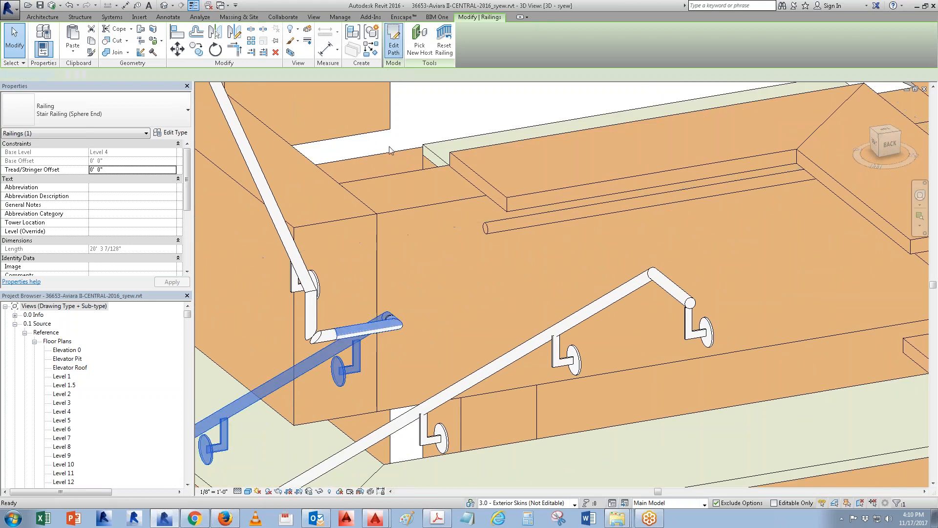
- In top view, round the corner between the handrail path's short return and its long run with a 3" radius fillet arc
{"action": "scroll", "coordinate": [401, 161], "scroll_direction": "down", "scroll_amount": 3}
{"action": "scroll", "coordinate": [402, 163], "scroll_direction": "down", "scroll_amount": 8}
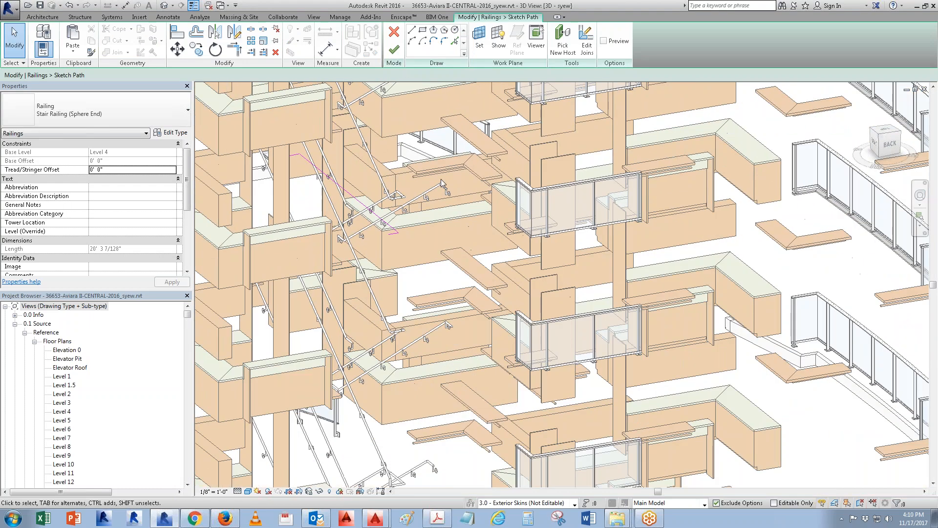
{"action": "scroll", "coordinate": [446, 151], "scroll_direction": "up", "scroll_amount": 6}
{"action": "middle_click_drag", "start_coordinate": [426, 219], "coordinate": [424, 187]}
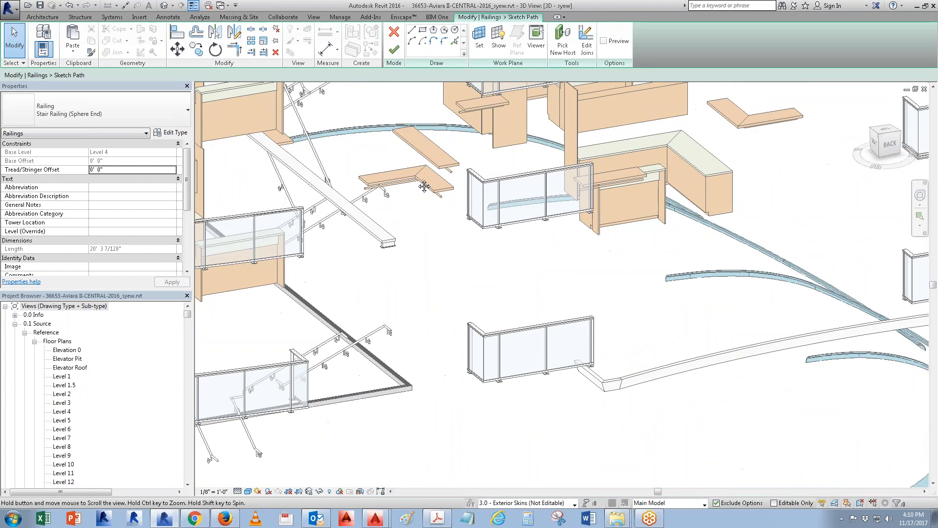
{"action": "scroll", "coordinate": [424, 185], "scroll_direction": "down", "scroll_amount": 5}
{"action": "middle_click_drag", "start_coordinate": [461, 230], "coordinate": [498, 428]}
{"action": "middle_click_drag", "start_coordinate": [431, 253], "coordinate": [461, 521], "text": "shift"}
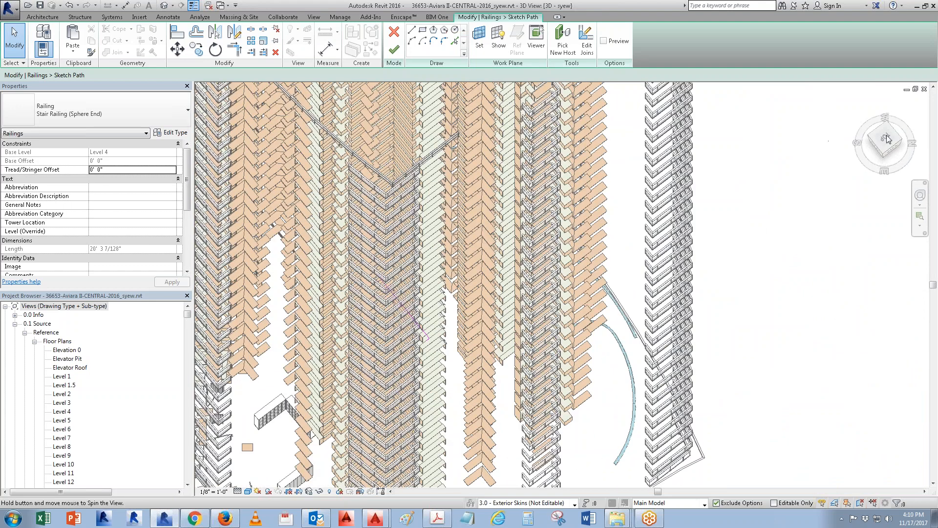
{"action": "left_click_drag", "start_coordinate": [886, 135], "coordinate": [793, 193]}
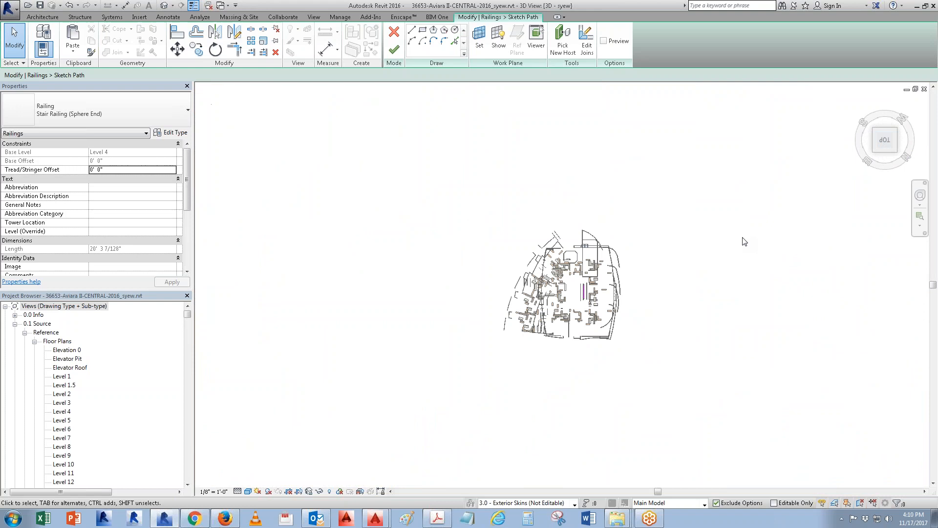
{"action": "scroll", "coordinate": [590, 309], "scroll_direction": "up", "scroll_amount": 1}
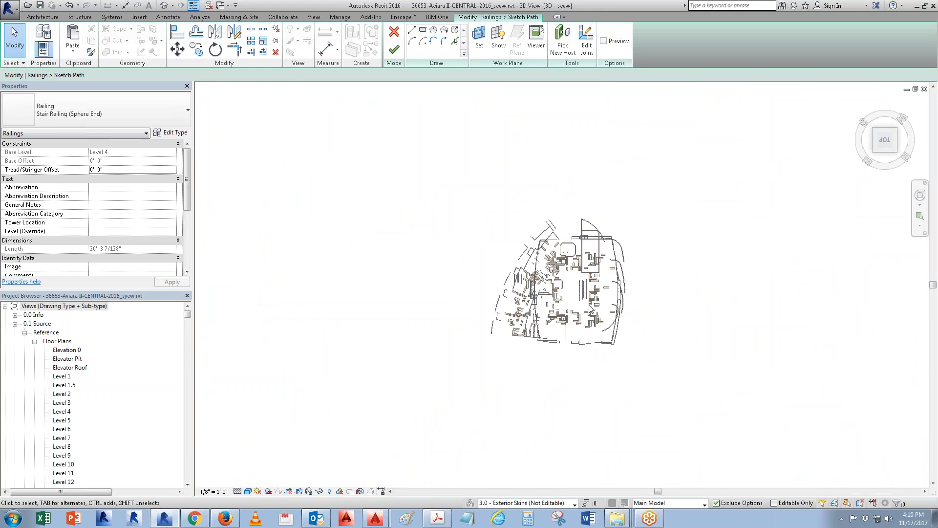
{"action": "scroll", "coordinate": [590, 309], "scroll_direction": "up", "scroll_amount": 4}
{"action": "scroll", "coordinate": [567, 272], "scroll_direction": "up", "scroll_amount": 2}
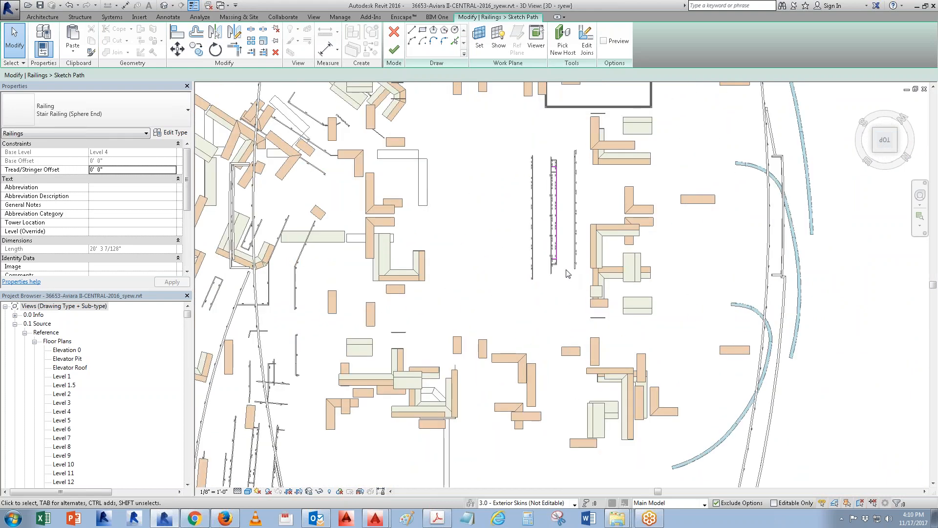
{"action": "scroll", "coordinate": [567, 273], "scroll_direction": "up", "scroll_amount": 5}
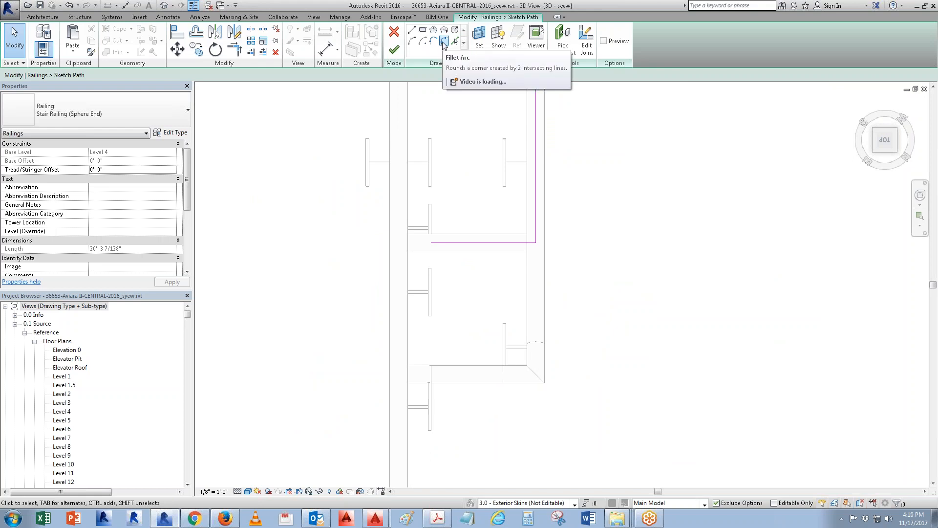
{"action": "left_click", "coordinate": [443, 42]}
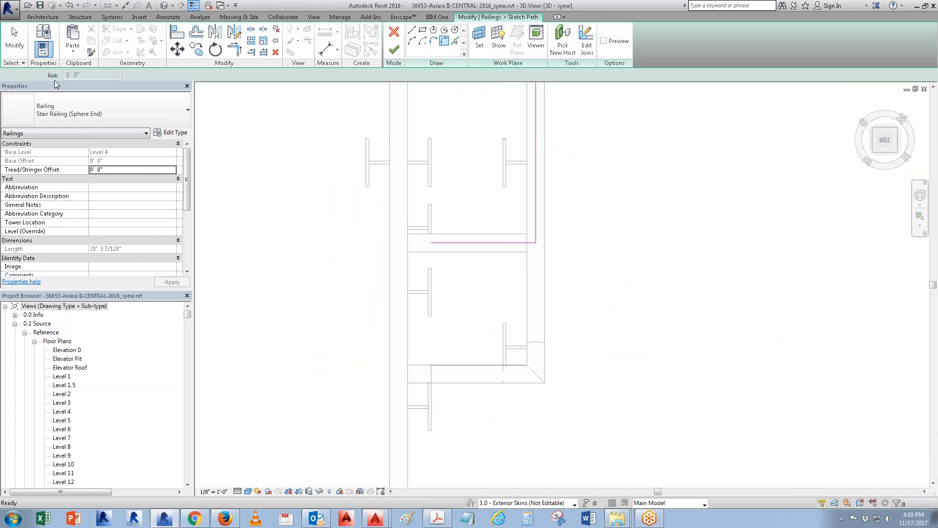
{"action": "left_click", "coordinate": [51, 75]}
{"action": "type", "text": "3"}
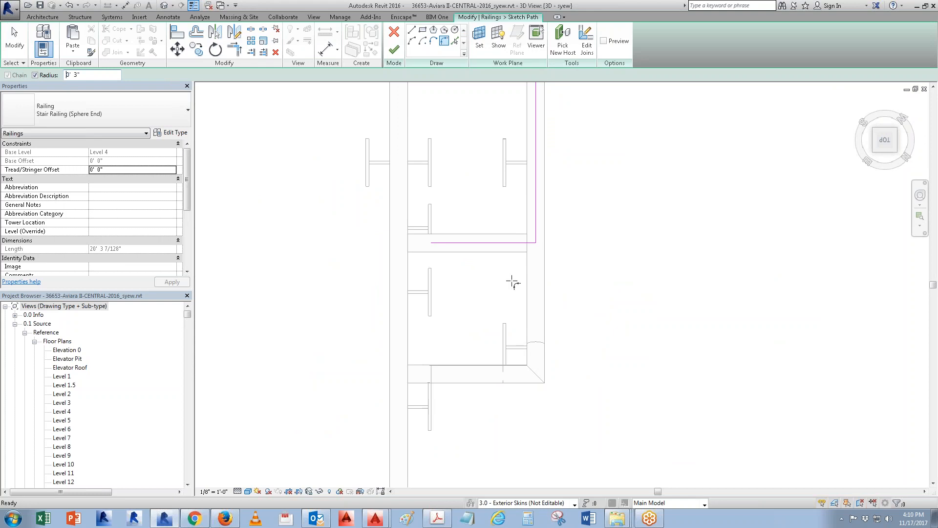
{"action": "left_click", "coordinate": [524, 242]}
{"action": "left_click", "coordinate": [536, 229]}
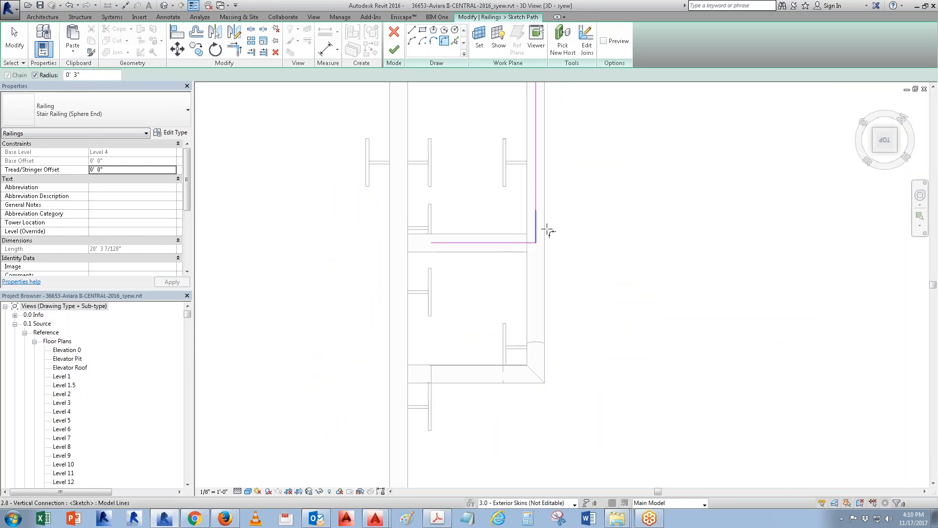
{"action": "left_click", "coordinate": [587, 245]}
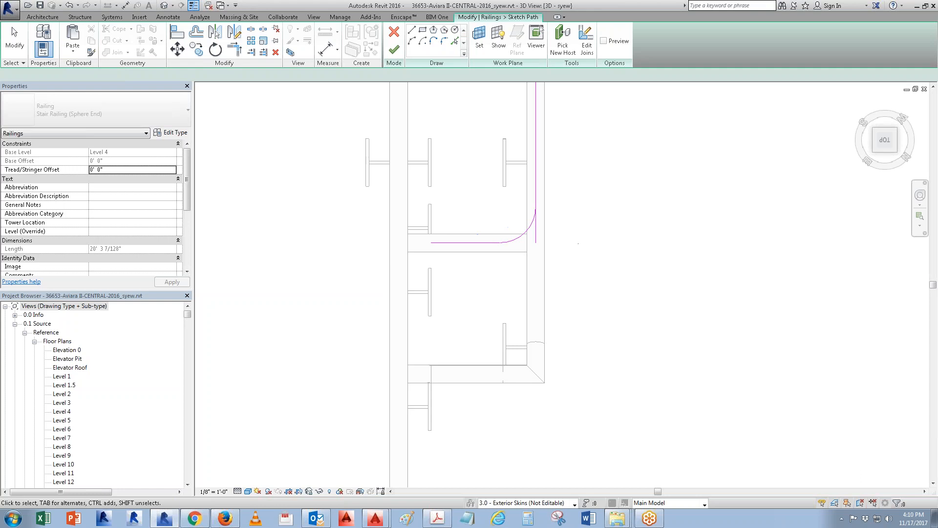
- Try to delete the leftover straight segment beyond the fillet, then undo the corner rounding
{"action": "left_click", "coordinate": [536, 235]}
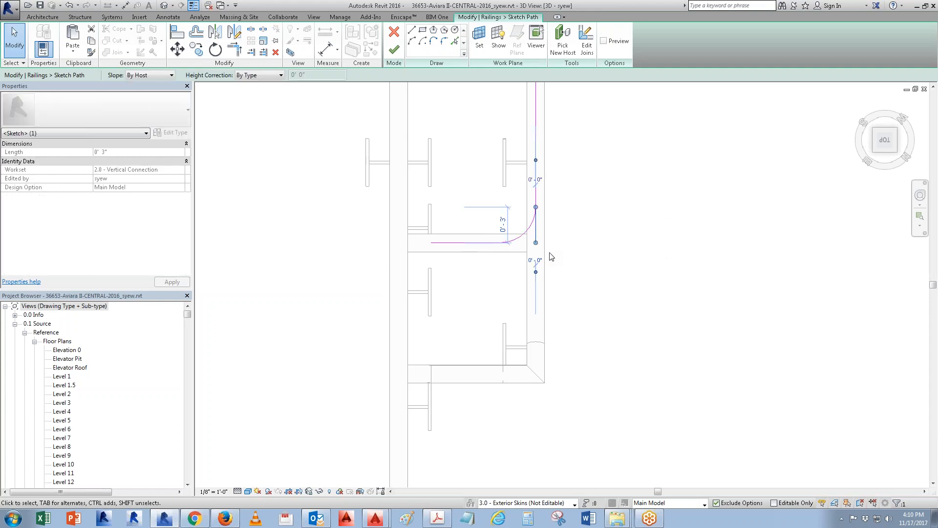
{"action": "key", "text": "Delete"}
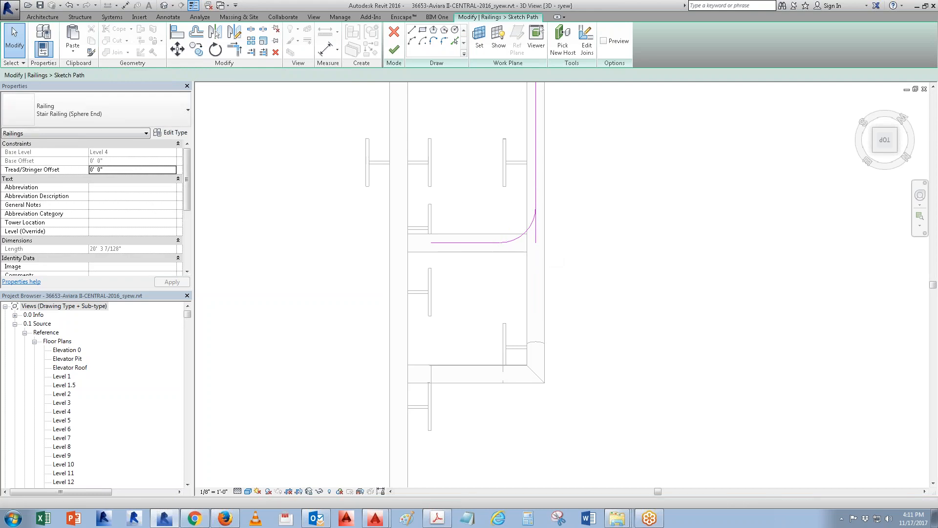
{"action": "key", "text": "ctrl+z"}
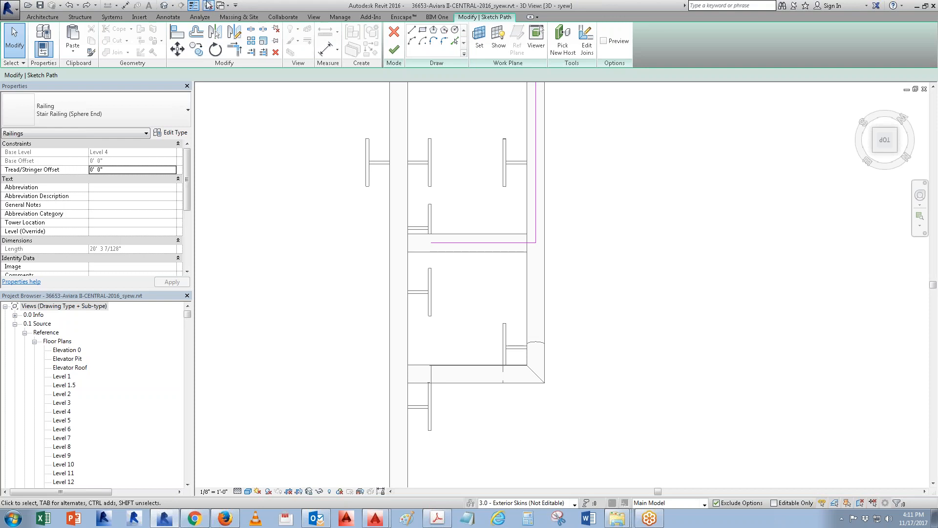
- Switch to Project2's Level 2 floor plan and open the path sketch of the small U-shaped Handrail - Rectangular railing at the landing
{"action": "left_click", "coordinate": [223, 5]}
{"action": "left_click", "coordinate": [242, 31]}
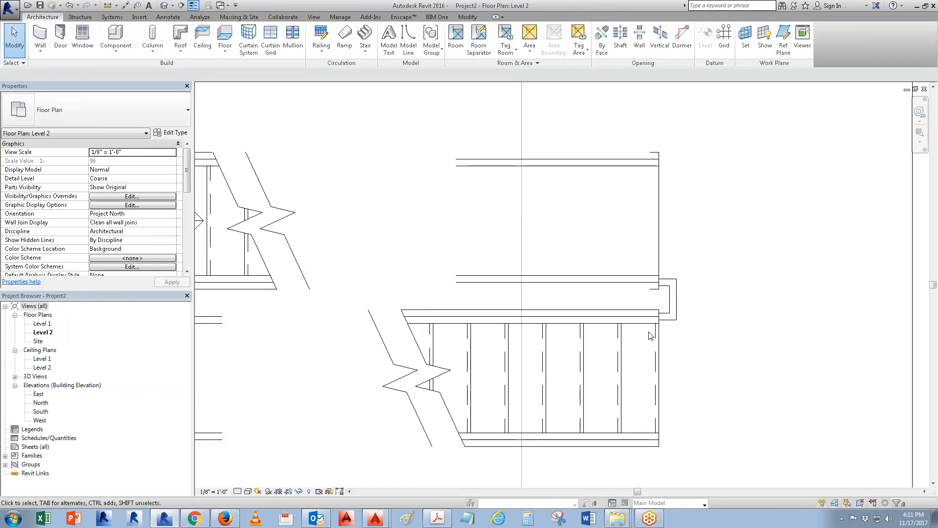
{"action": "left_click", "coordinate": [666, 292]}
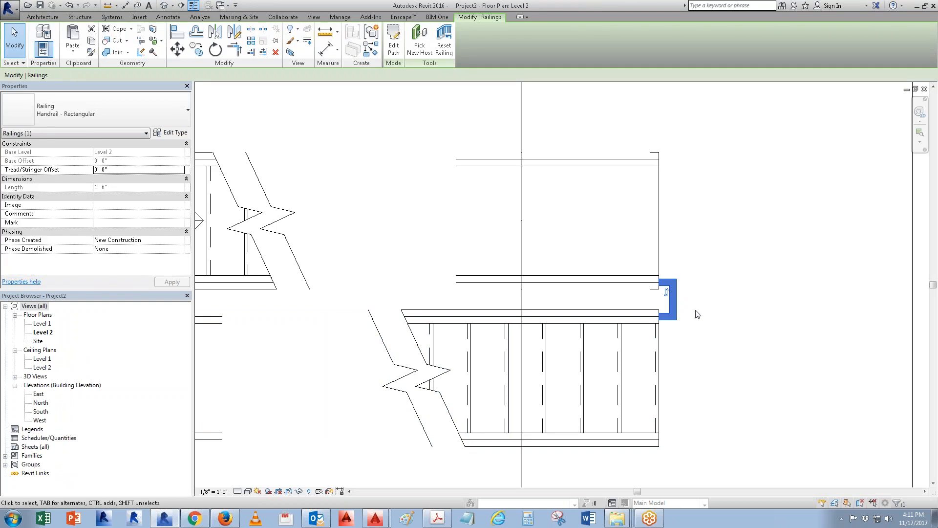
{"action": "double_click", "coordinate": [678, 309]}
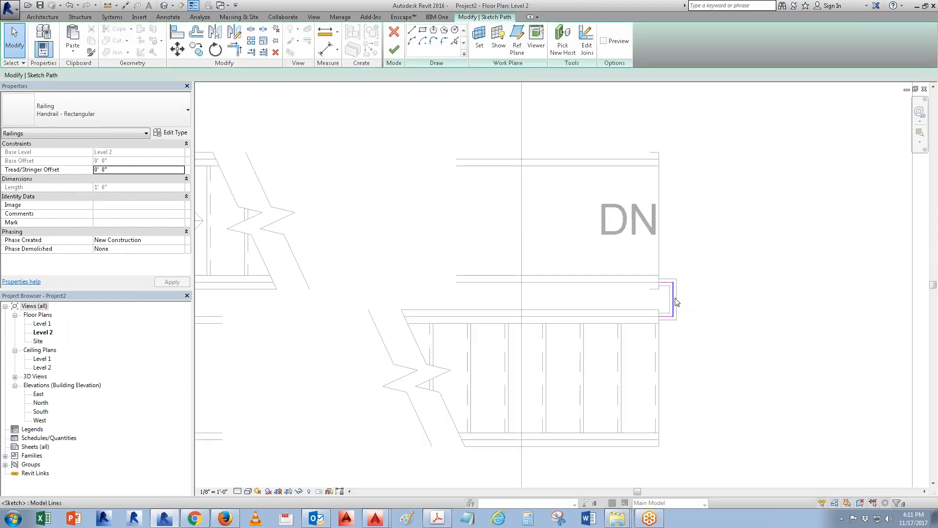
{"action": "scroll", "coordinate": [677, 304], "scroll_direction": "up", "scroll_amount": 3}
{"action": "scroll", "coordinate": [681, 304], "scroll_direction": "up", "scroll_amount": 1}
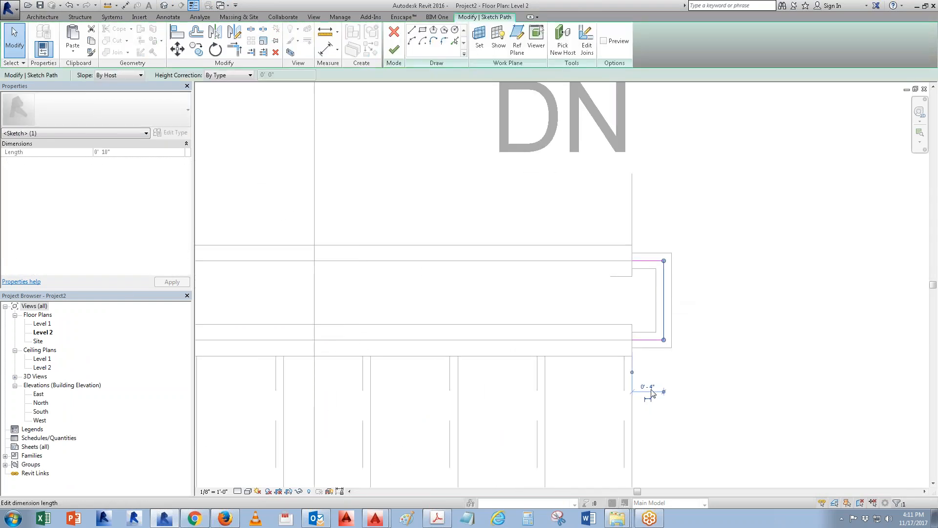
- Round both outer corners of the U-shaped railing path with fillet arcs of 3" radius
{"action": "left_click", "coordinate": [444, 41]}
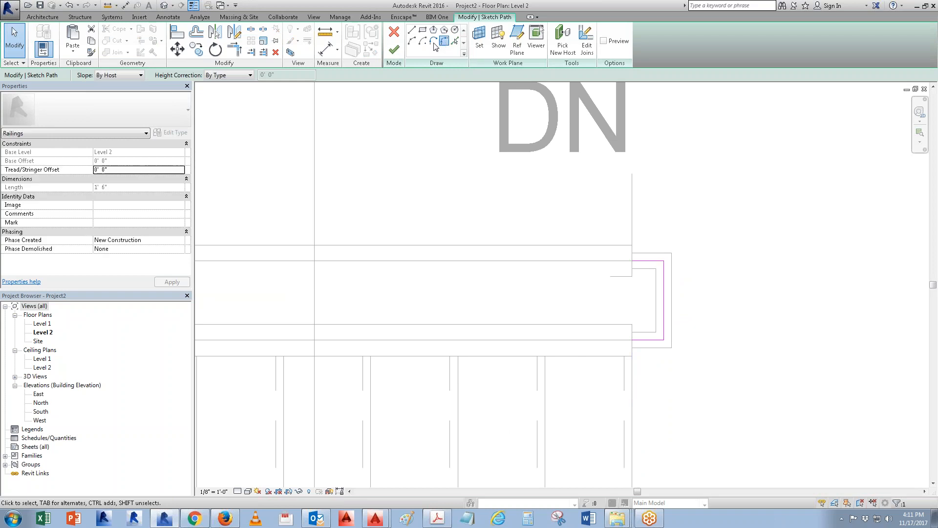
{"action": "left_click", "coordinate": [35, 75]}
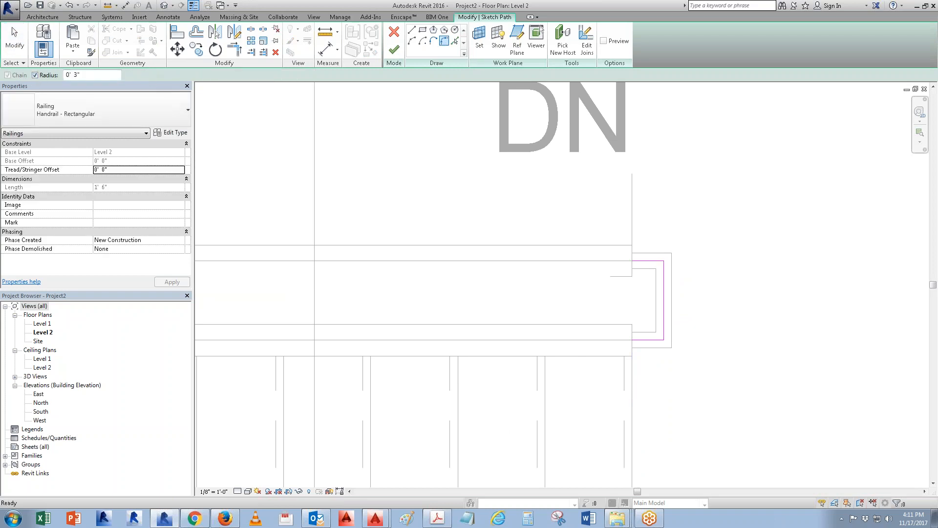
{"action": "left_click", "coordinate": [655, 339]}
{"action": "left_click", "coordinate": [664, 303]}
{"action": "left_click", "coordinate": [645, 261]}
{"action": "left_click", "coordinate": [664, 274]}
{"action": "key", "text": "Escape"}
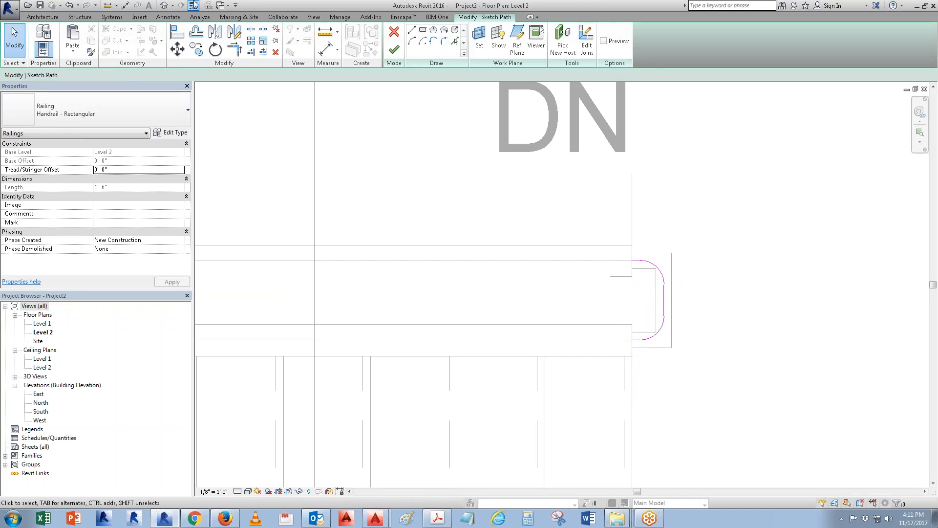
- Finish the railing path sketch and examine the rounded connecting railing in the 3D view
{"action": "left_click", "coordinate": [167, 6]}
{"action": "left_click", "coordinate": [394, 49]}
{"action": "scroll", "coordinate": [554, 377], "scroll_direction": "up", "scroll_amount": 10}
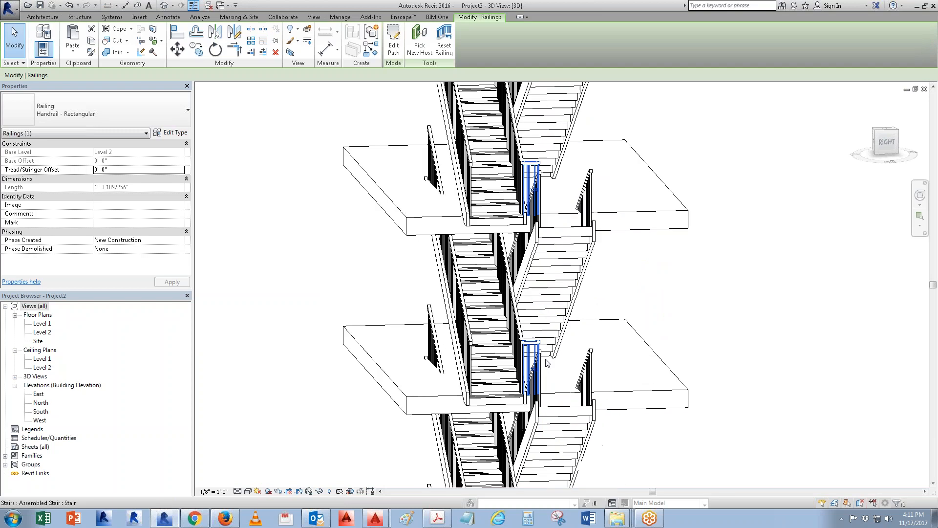
{"action": "middle_click_drag", "start_coordinate": [555, 382], "coordinate": [667, 430], "text": "shift"}
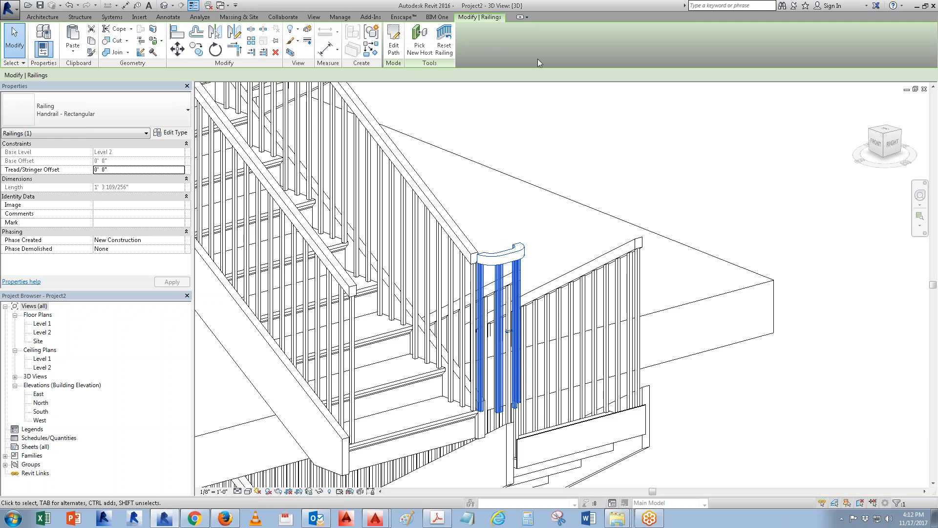
- Review the type properties and available types of the 7" max riser 11" tread assembled stair, then cancel
{"action": "left_click", "coordinate": [433, 422]}
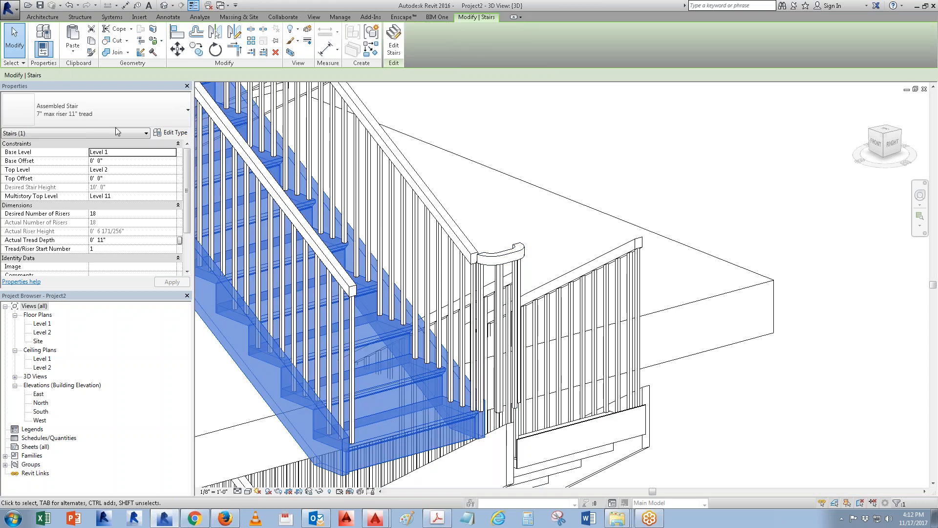
{"action": "left_click", "coordinate": [171, 132]}
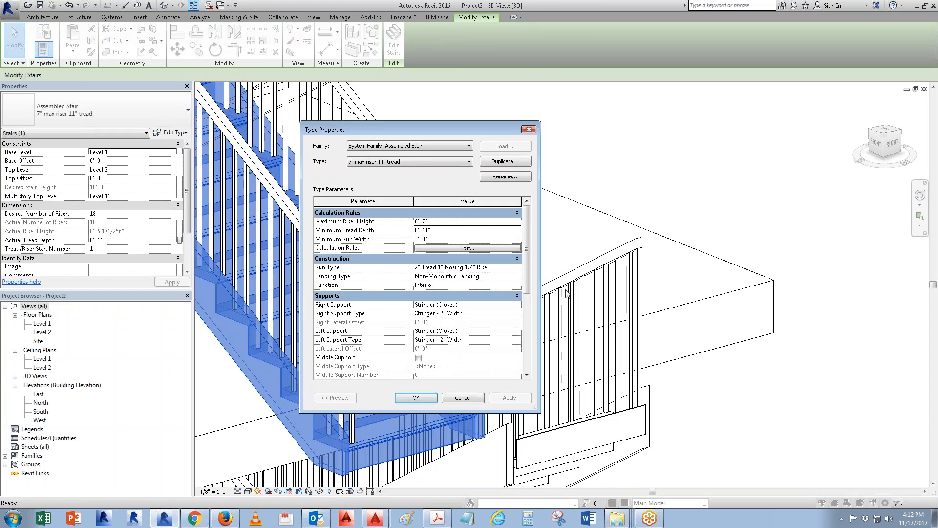
{"action": "left_click", "coordinate": [405, 155]}
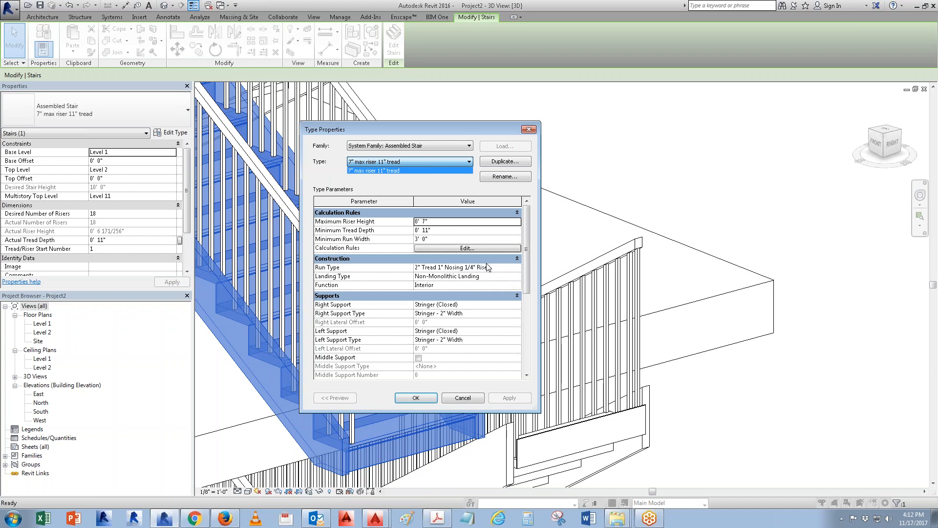
{"action": "left_click", "coordinate": [460, 398]}
- Change the selected assembled stair to the Cast-In-Place Monolithic Stair type and dismiss the tread depth warning
{"action": "left_click", "coordinate": [433, 473]}
{"action": "left_click", "coordinate": [405, 434]}
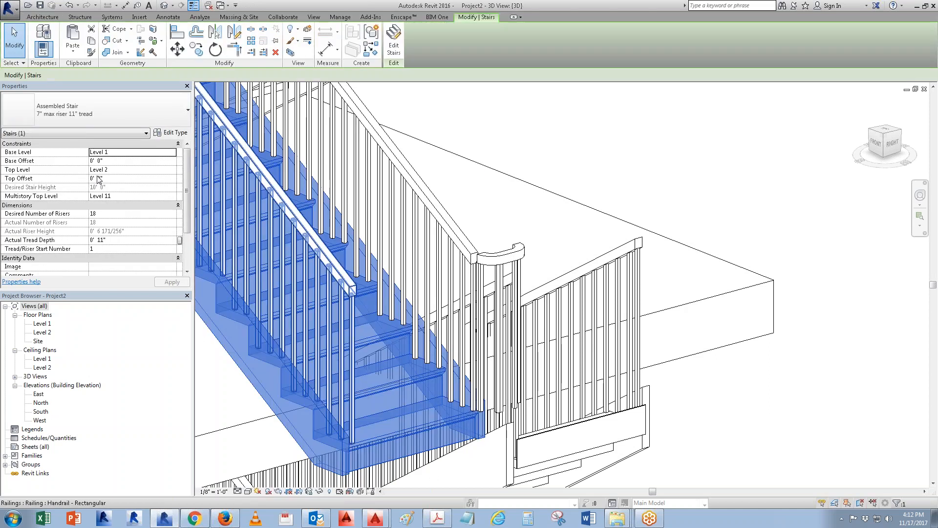
{"action": "left_click", "coordinate": [76, 115]}
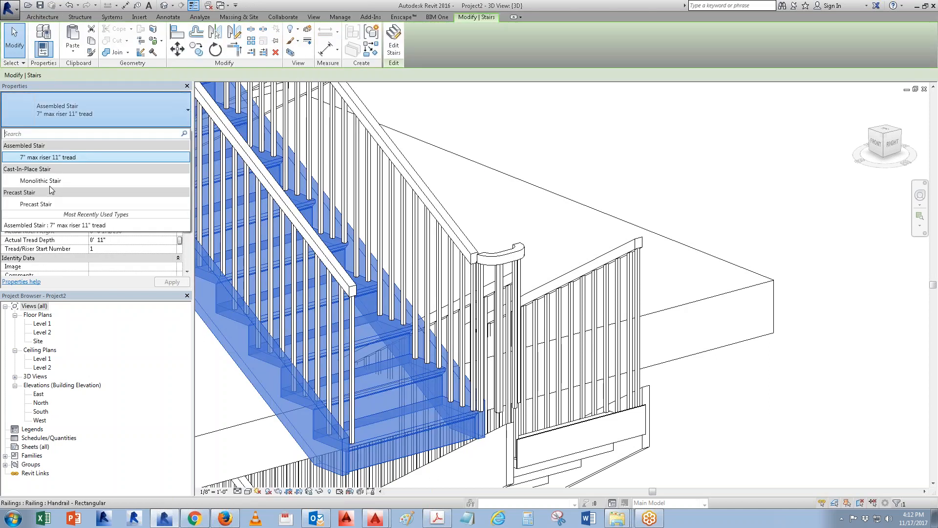
{"action": "left_click", "coordinate": [52, 181]}
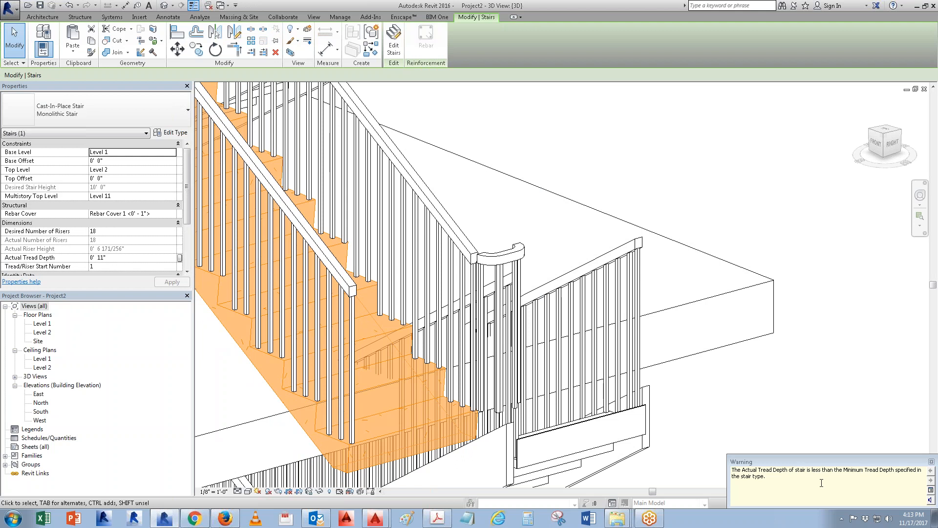
{"action": "left_click", "coordinate": [931, 462]}
{"action": "key", "text": "Escape"}
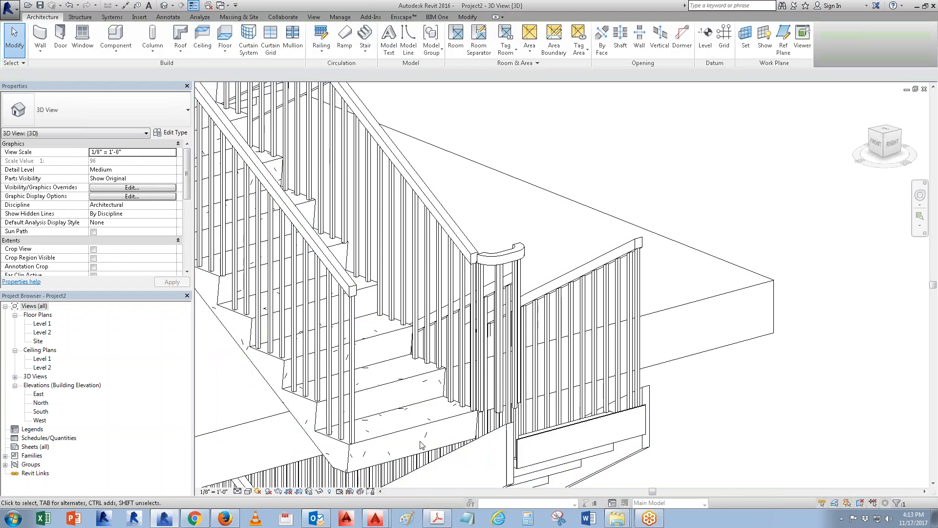
- Change the remaining assembled stair at the lower flight to the Monolithic Stair type and dismiss the warning
{"action": "left_click", "coordinate": [409, 441]}
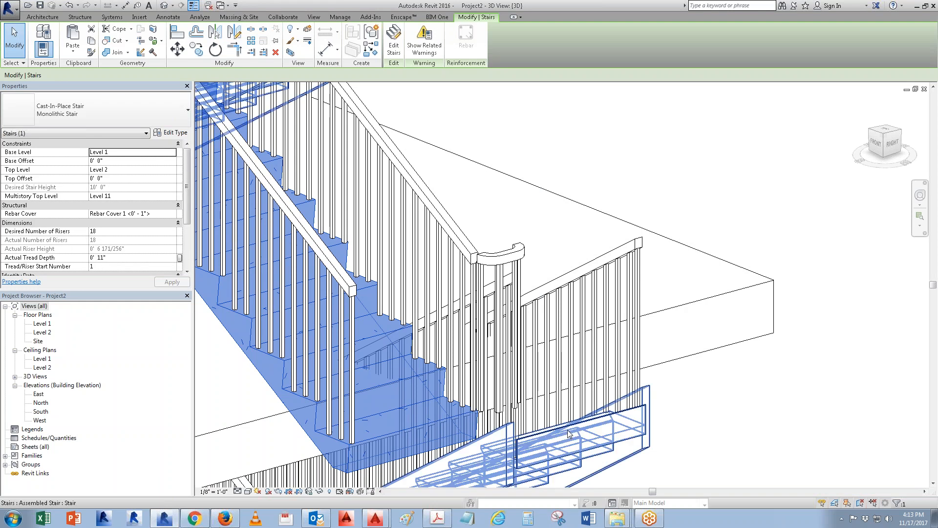
{"action": "key", "text": "Escape"}
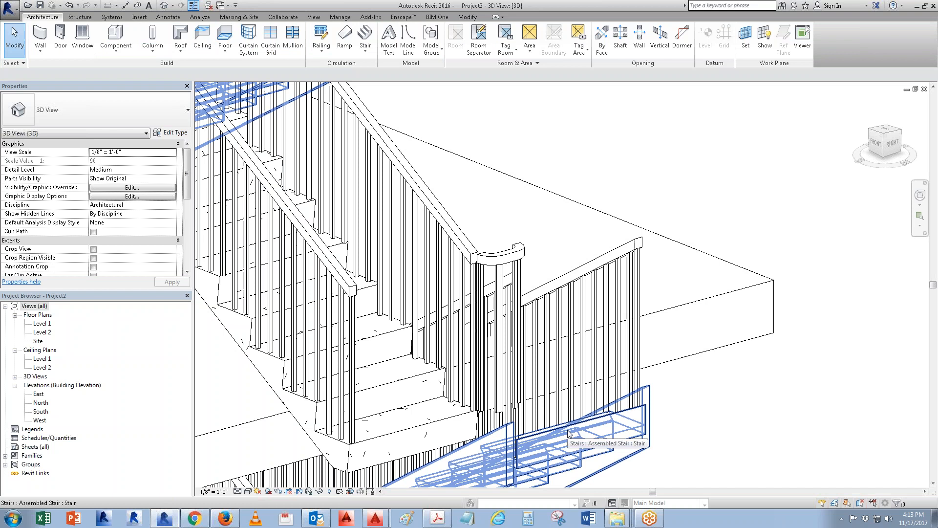
{"action": "left_click", "coordinate": [567, 430]}
{"action": "left_click", "coordinate": [119, 114]}
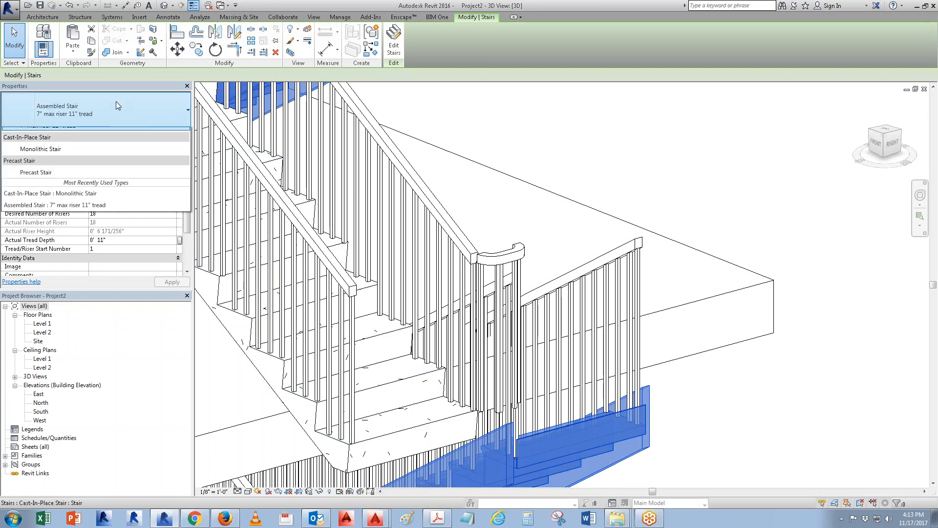
{"action": "left_click", "coordinate": [34, 183]}
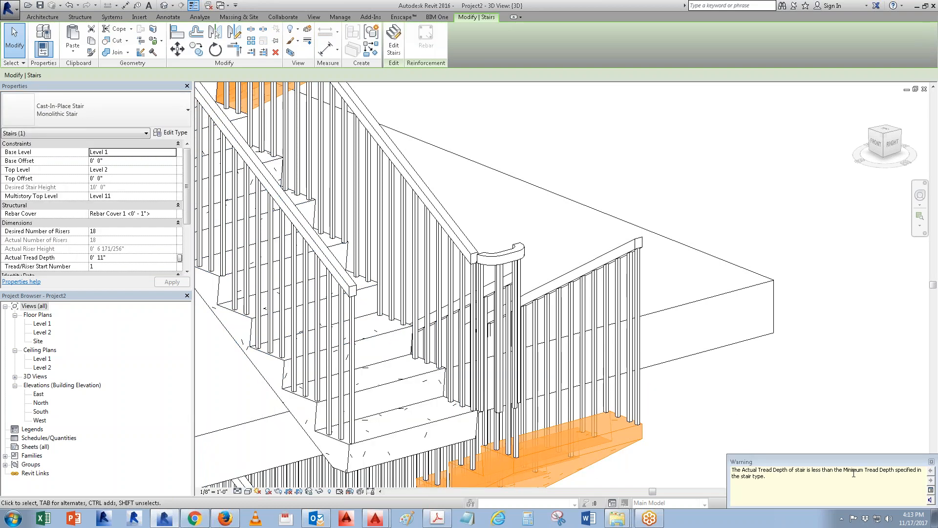
{"action": "left_click", "coordinate": [931, 462]}
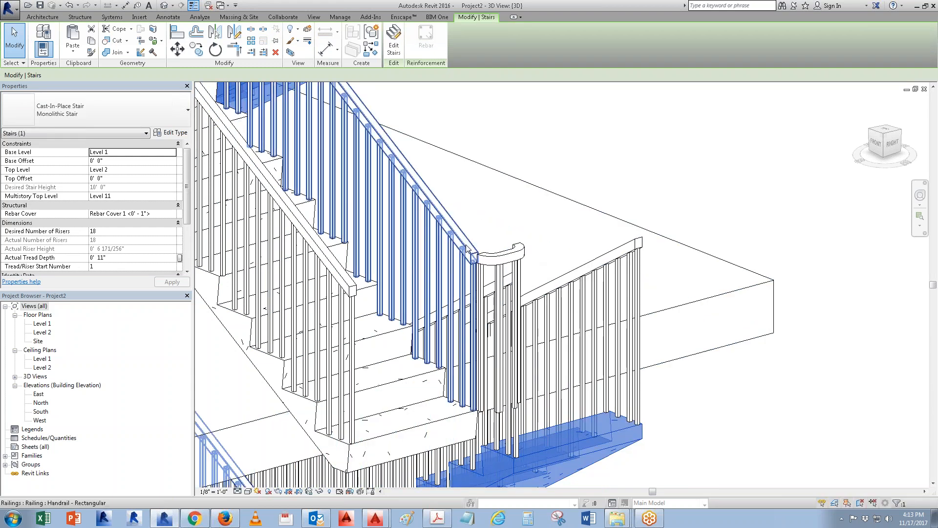
- Select the inner Handrail - Rectangular railing and set its Tread/Stringer Offset to 0' 2" in the Level 1 floor plan
{"action": "left_click", "coordinate": [403, 236]}
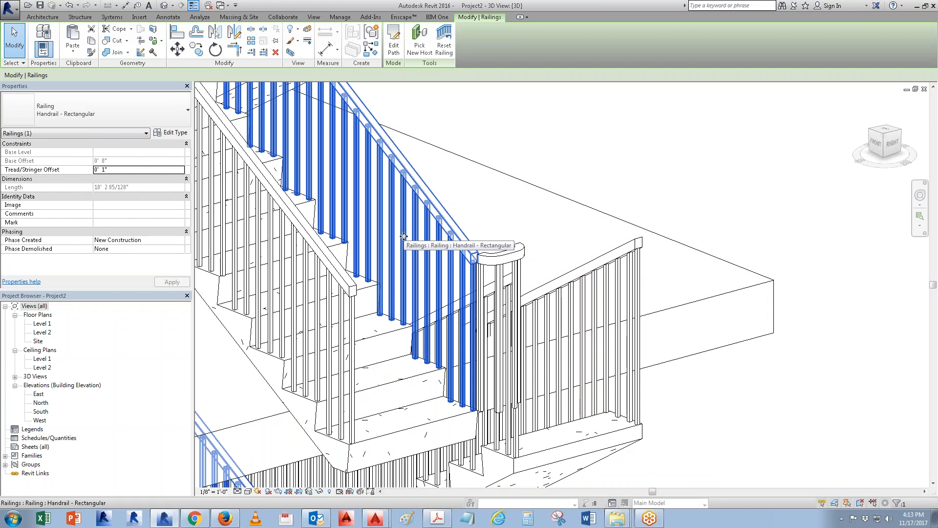
{"action": "double_click", "coordinate": [42, 323]}
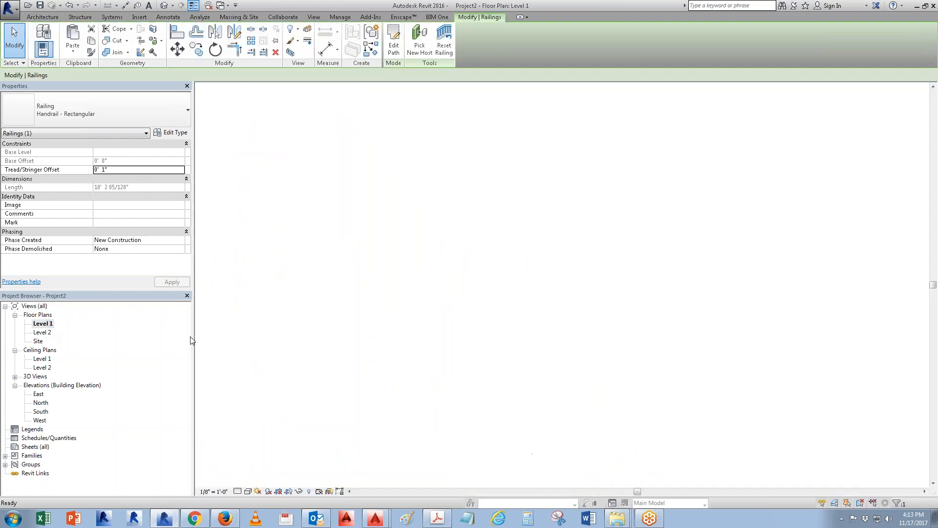
{"action": "left_click", "coordinate": [113, 170]}
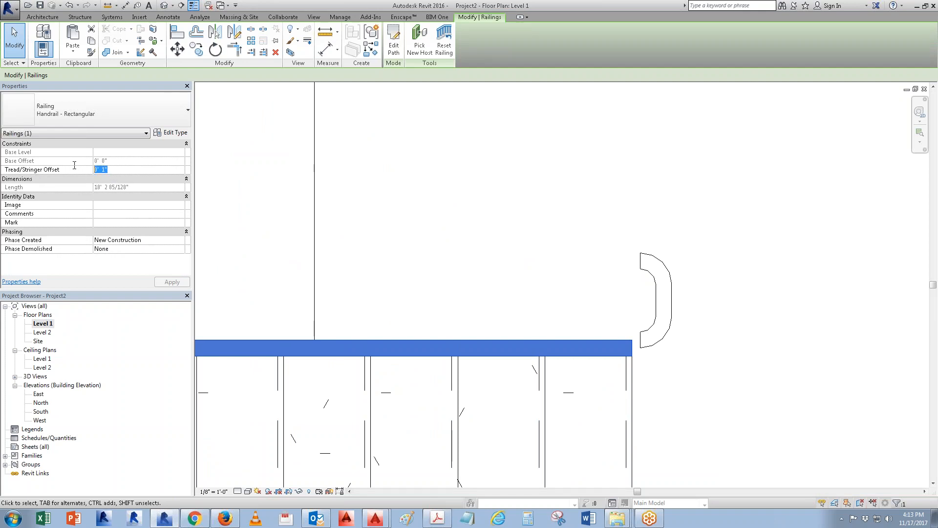
{"action": "type", "text": "0' 2\""}
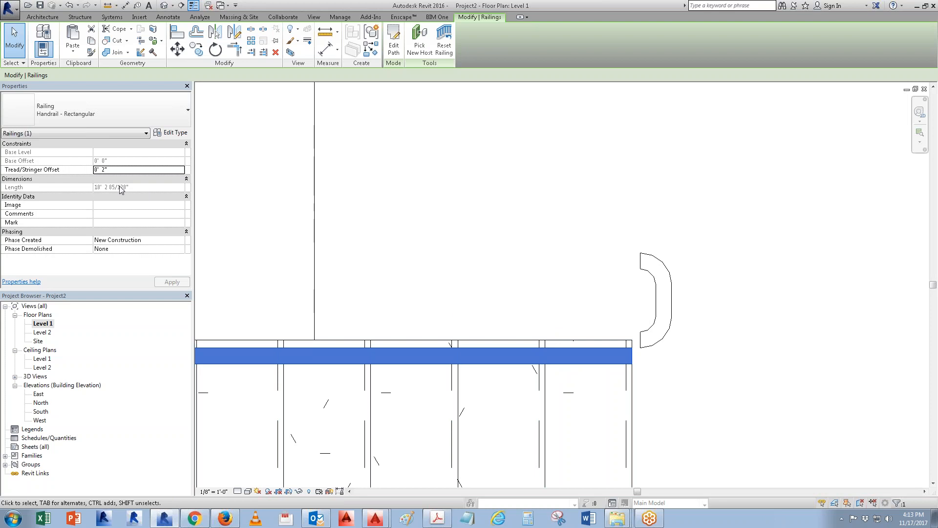
- Set the inner railing's Tread/Stringer Offset to -0' 1" and flip the railing to the other side of its path
{"action": "left_click", "coordinate": [121, 171]}
{"action": "type", "text": "-0' 1\""}
{"action": "scroll", "coordinate": [731, 320], "scroll_direction": "down", "scroll_amount": 4}
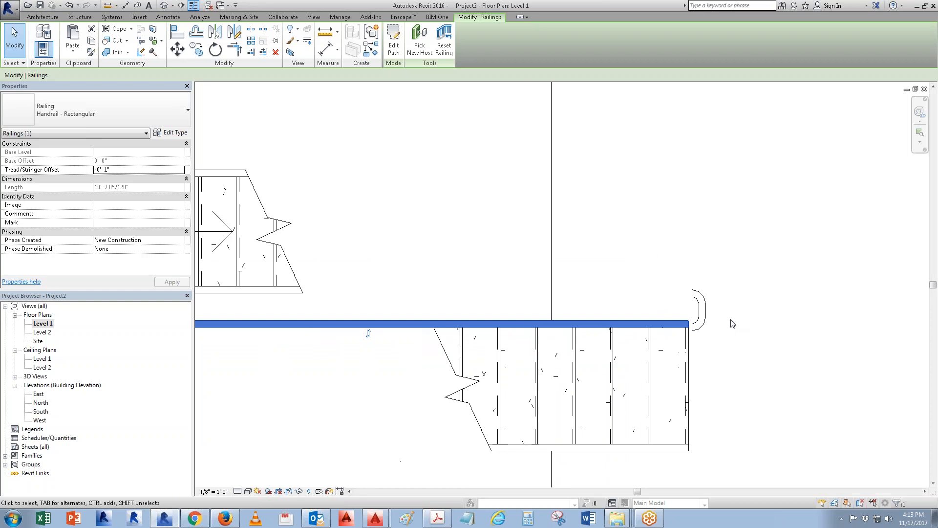
{"action": "scroll", "coordinate": [732, 324], "scroll_direction": "down", "scroll_amount": 1}
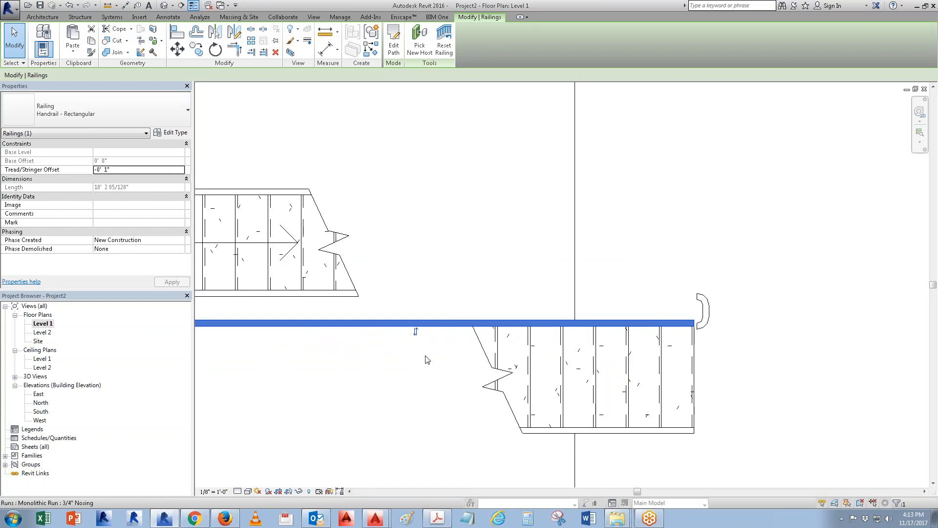
{"action": "left_click", "coordinate": [416, 332]}
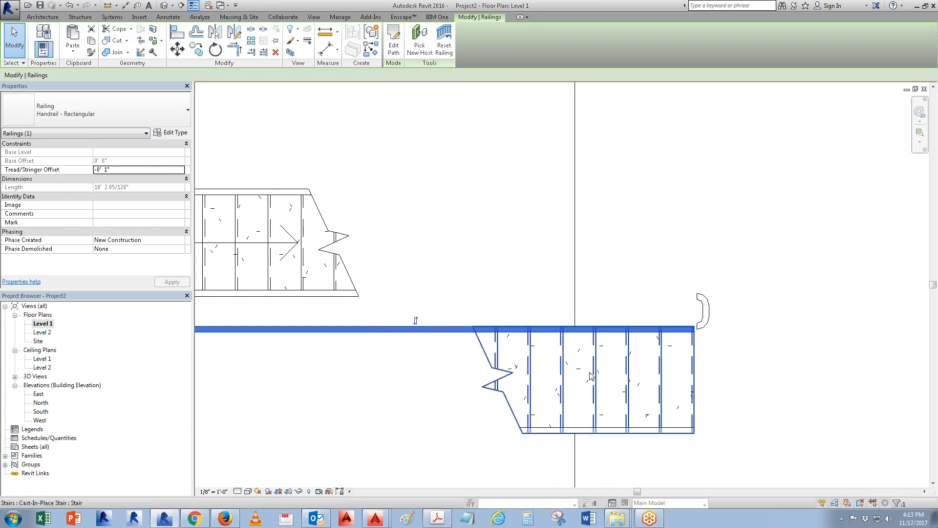
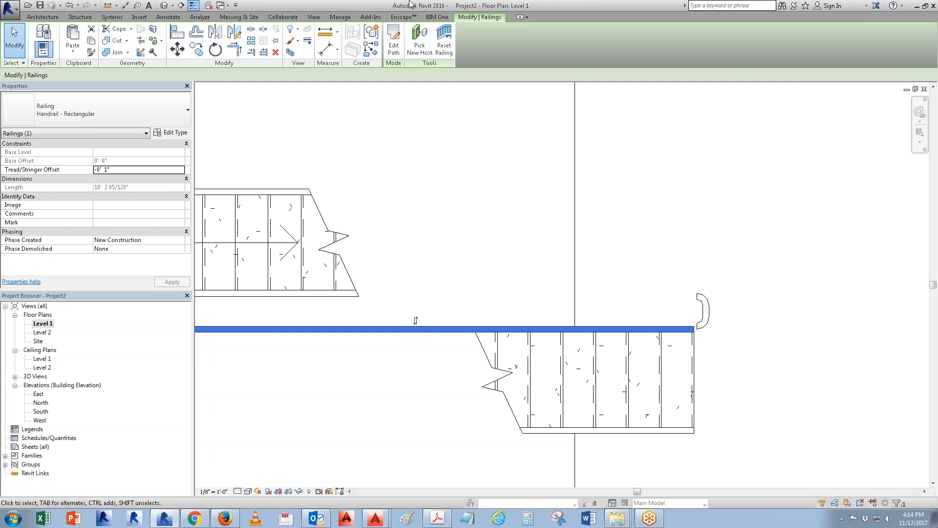
- Return to the 3D view and delete the entire model, including the floors, stairs and railings
{"action": "left_click", "coordinate": [778, 289]}
{"action": "scroll", "coordinate": [706, 323], "scroll_direction": "down", "scroll_amount": 1}
{"action": "scroll", "coordinate": [706, 325], "scroll_direction": "down", "scroll_amount": 4}
{"action": "left_click_drag", "start_coordinate": [383, 204], "coordinate": [863, 460]}
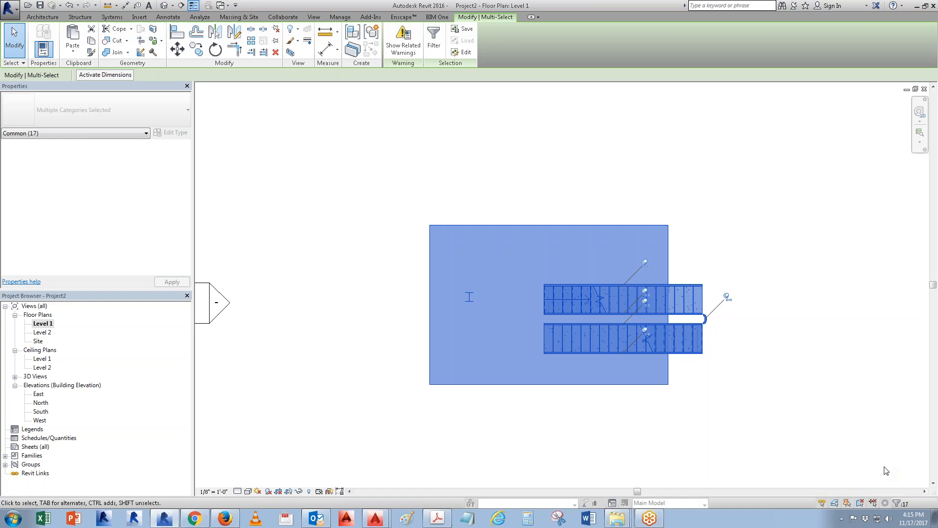
{"action": "left_click", "coordinate": [750, 435]}
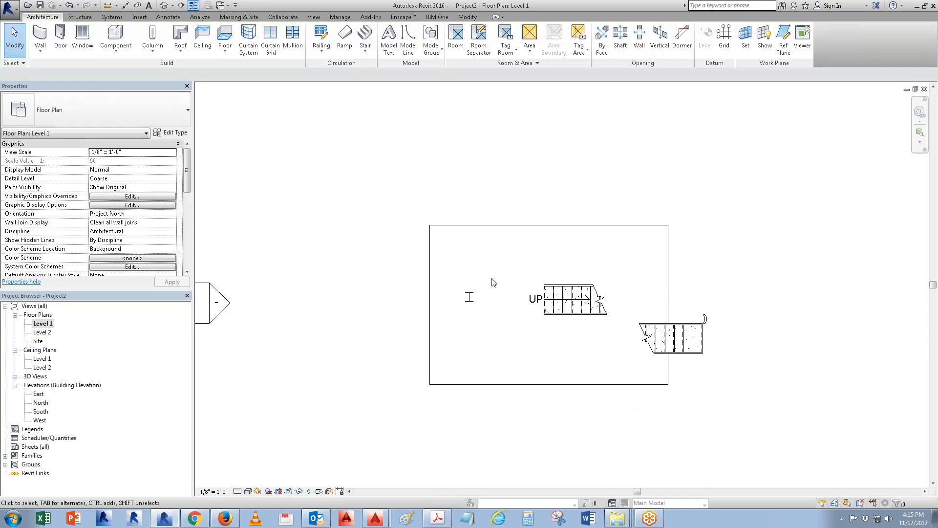
{"action": "left_click", "coordinate": [166, 6]}
{"action": "left_click_drag", "start_coordinate": [509, 132], "coordinate": [708, 440]}
{"action": "key", "text": "Delete"}
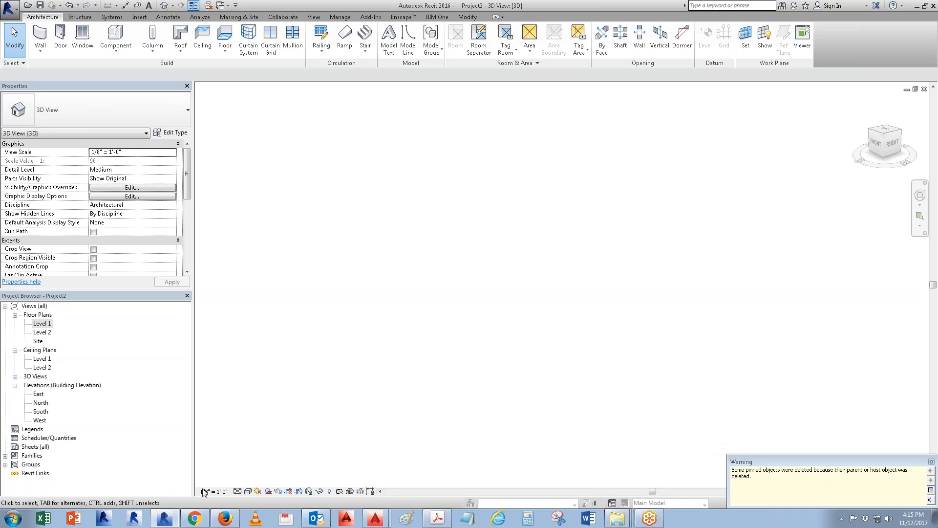
- Switch to Drawing1.dwg in AutoCAD, close the Sheet Set Manager and open the Urban Design tool palette
{"action": "mouse_move", "coordinate": [375, 517]}
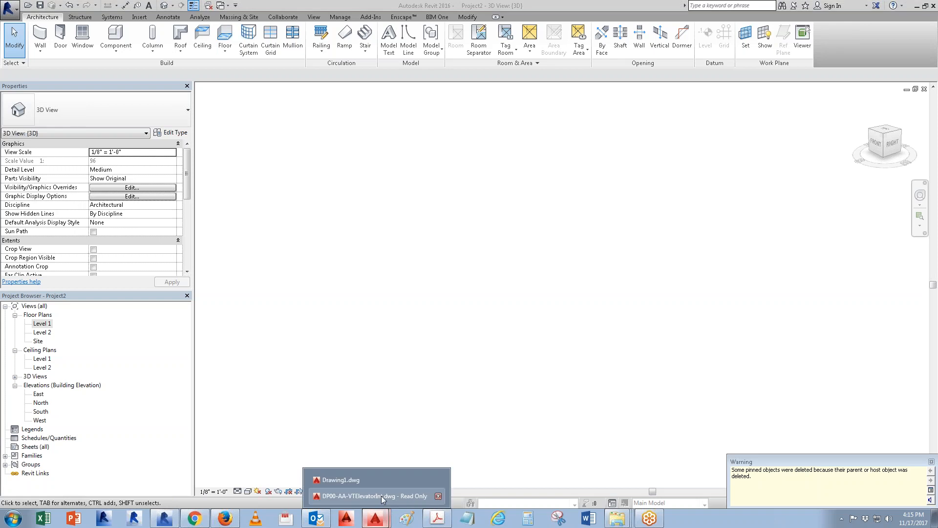
{"action": "left_click", "coordinate": [371, 478]}
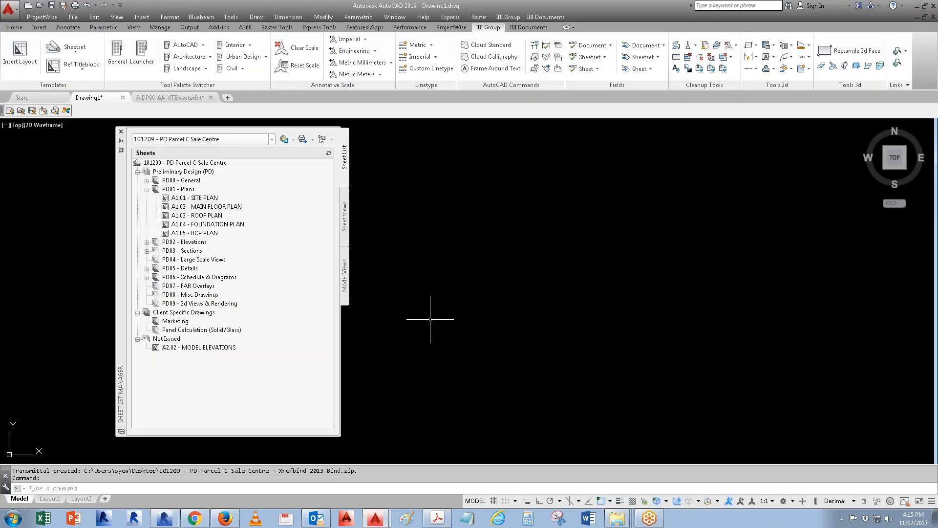
{"action": "left_click", "coordinate": [121, 132]}
{"action": "mouse_move", "coordinate": [139, 97]}
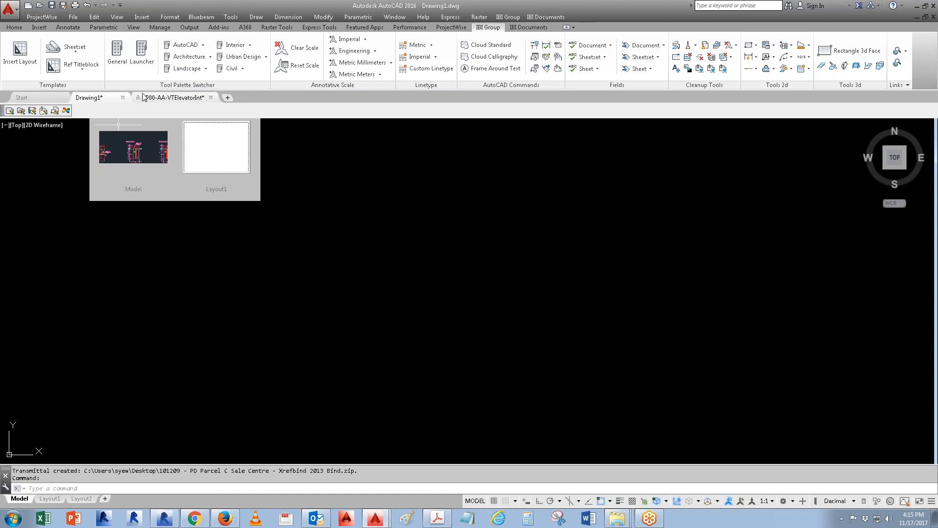
{"action": "left_click", "coordinate": [247, 57]}
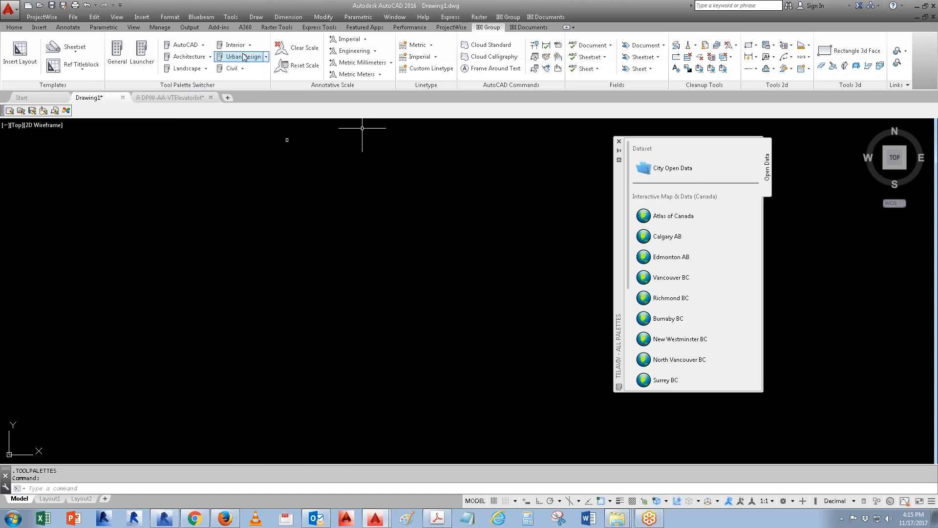
- Browse the City Open Data dataset to the City of Vancouver folder and open 0-COV Combine.dwg
{"action": "left_click", "coordinate": [670, 168]}
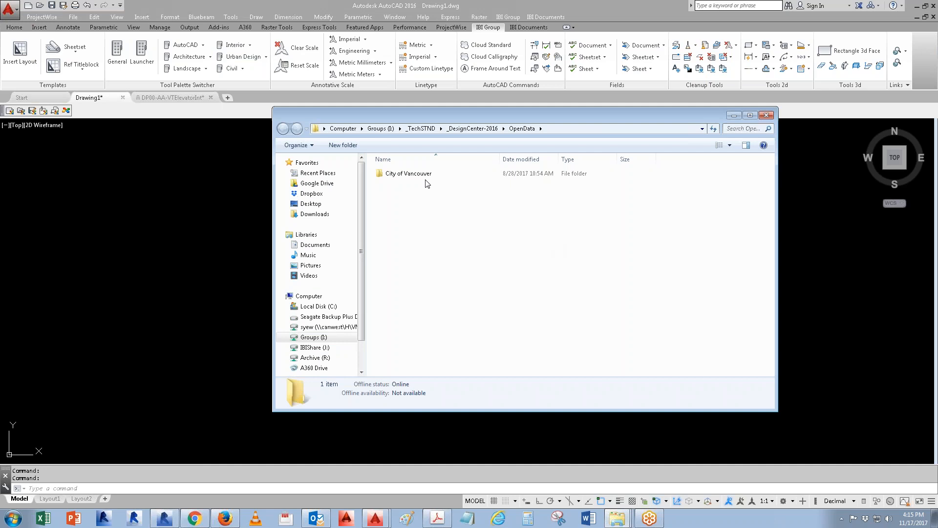
{"action": "double_click", "coordinate": [401, 175]}
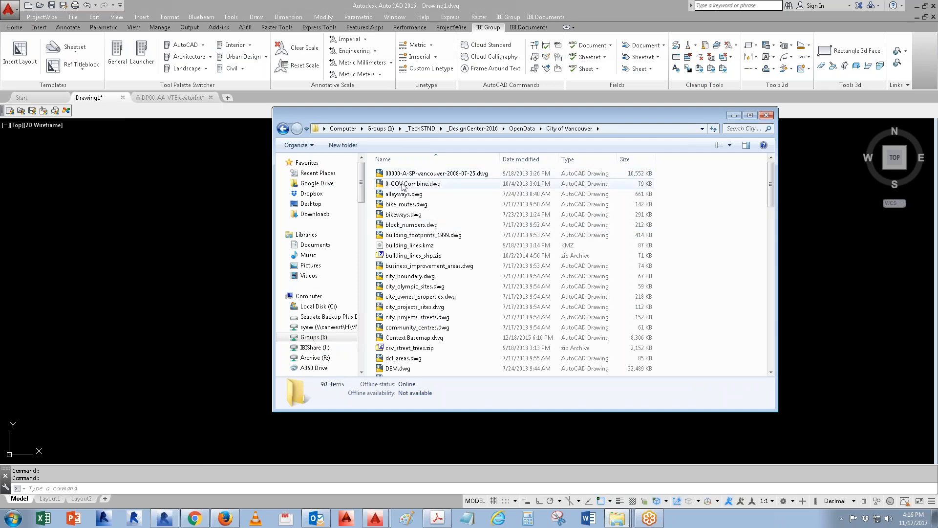
{"action": "double_click", "coordinate": [402, 184]}
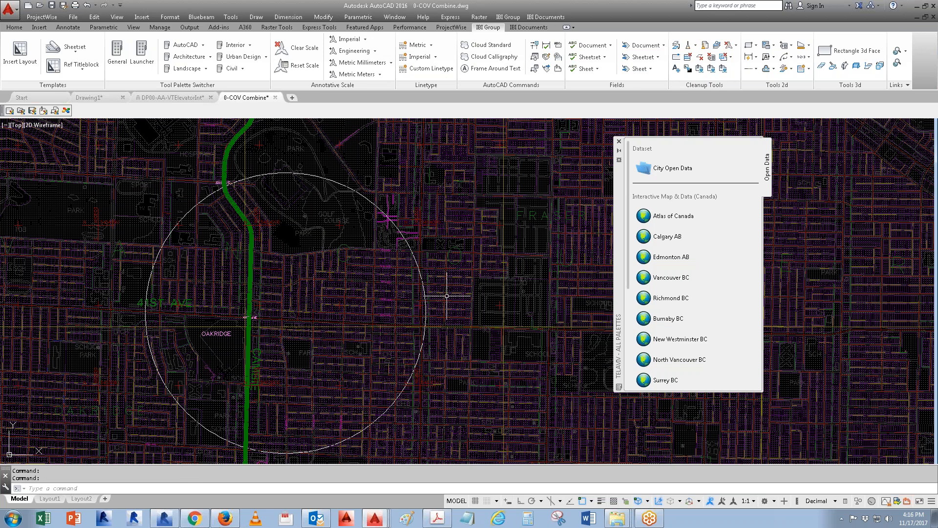
- Examine the combined Vancouver base map, from the whole city down to the downtown streets around Granville, Davie and Nelson St
{"action": "scroll", "coordinate": [418, 326], "scroll_direction": "down", "scroll_amount": 8}
{"action": "mouse_move", "coordinate": [297, 280]}
{"action": "middle_mouse_down"}
{"action": "mouse_move", "coordinate": [314, 340]}
{"action": "mouse_move", "coordinate": [397, 348]}
{"action": "middle_mouse_up"}
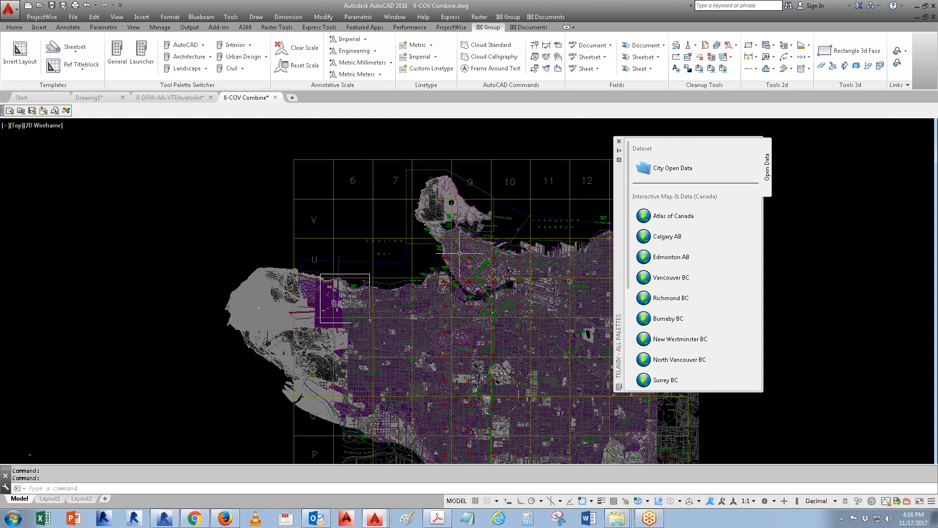
{"action": "scroll", "coordinate": [470, 231], "scroll_direction": "up", "scroll_amount": 5}
{"action": "scroll", "coordinate": [489, 330], "scroll_direction": "up", "scroll_amount": 6}
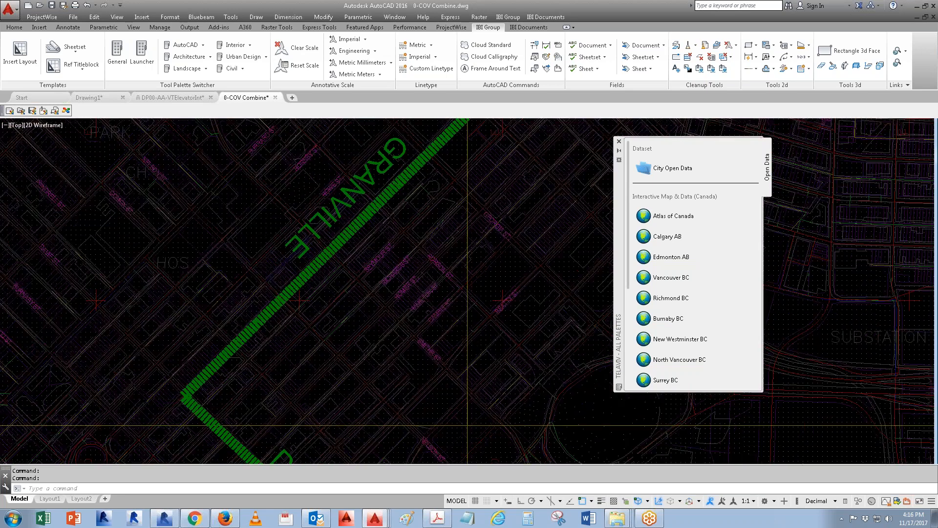
{"action": "middle_click_drag", "start_coordinate": [355, 315], "coordinate": [259, 228]}
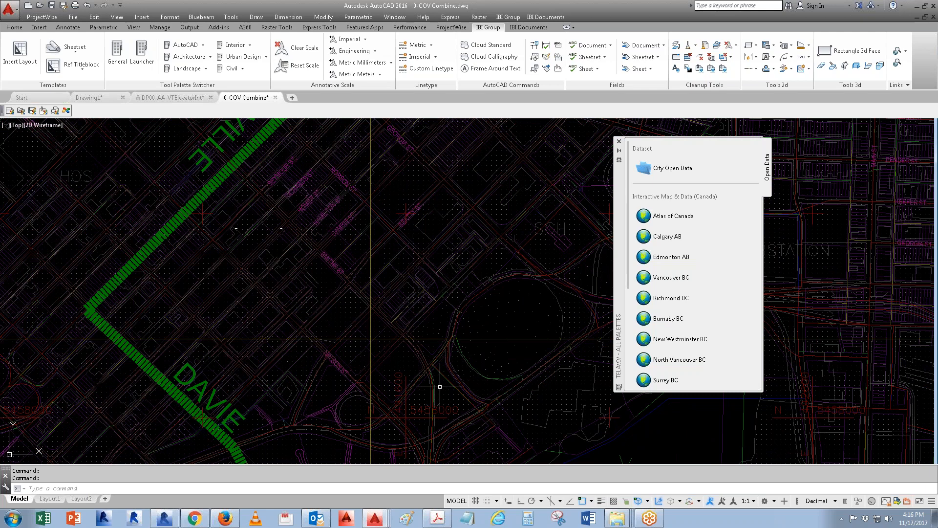
{"action": "scroll", "coordinate": [370, 376], "scroll_direction": "up", "scroll_amount": 2}
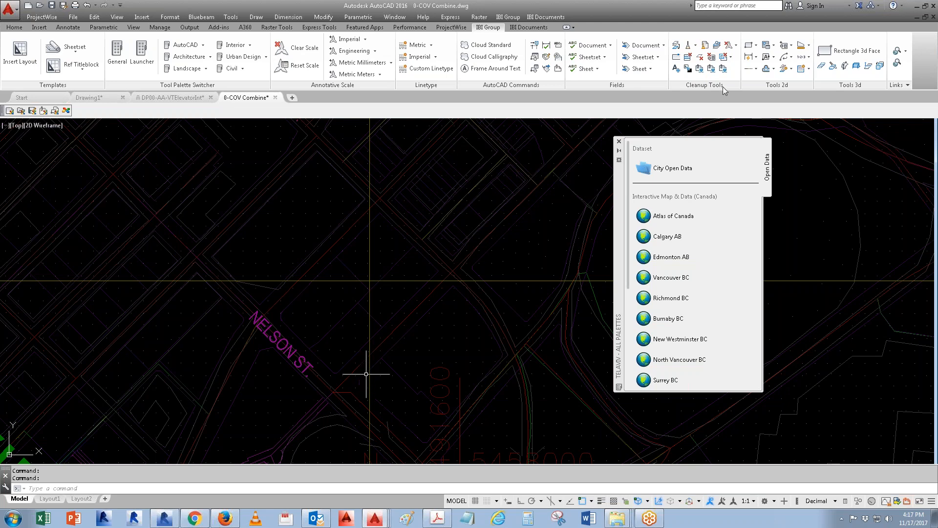
- Open the Vancouver BC open data catalogue in the browser and search the page for LiDAR data
{"action": "left_click", "coordinate": [668, 281]}
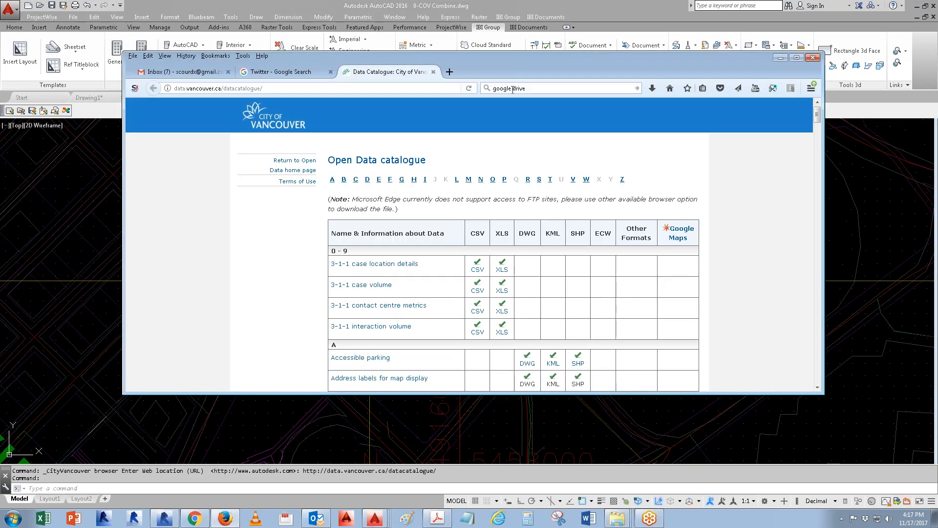
{"action": "double_click", "coordinate": [517, 71]}
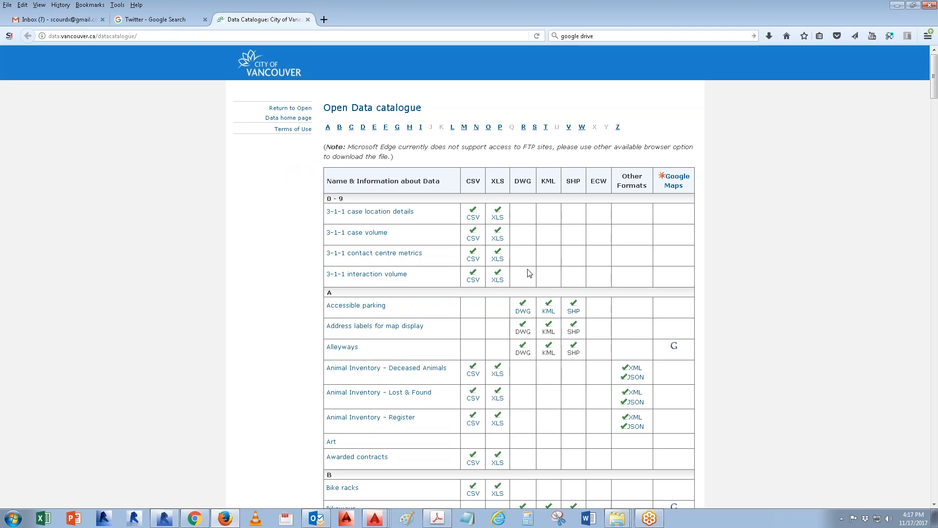
{"action": "key", "text": "ctrl+f"}
{"action": "type", "text": "li"}
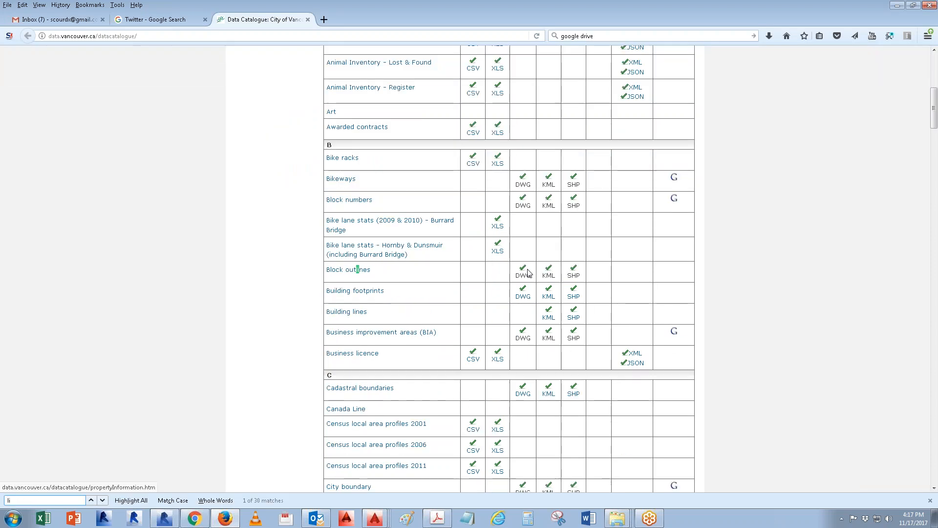
{"action": "type", "text": "darr"}
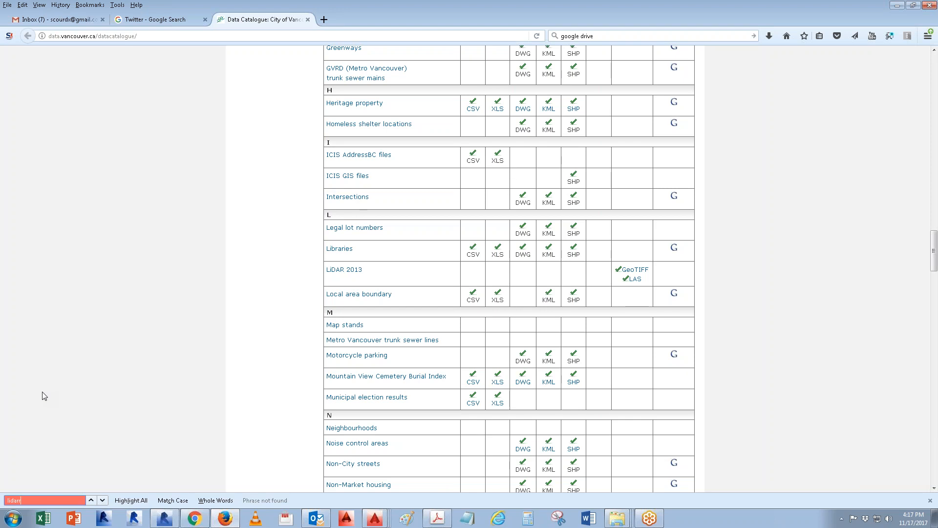
- Return to 0-COV Combine in AutoCAD and draw a circle over the streets beside Nelson St
{"action": "left_click", "coordinate": [897, 5]}
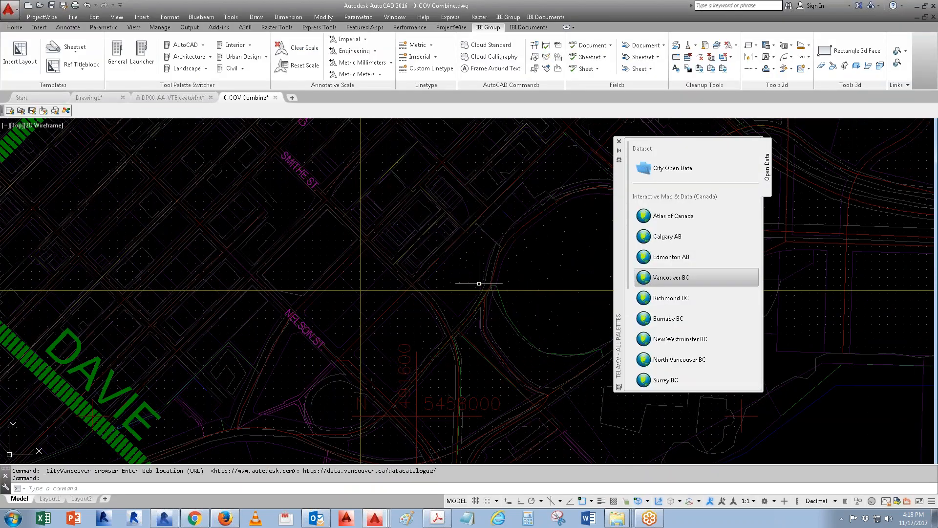
{"action": "type", "text": "c"}
{"action": "key", "text": "Return"}
{"action": "left_click", "coordinate": [398, 334]}
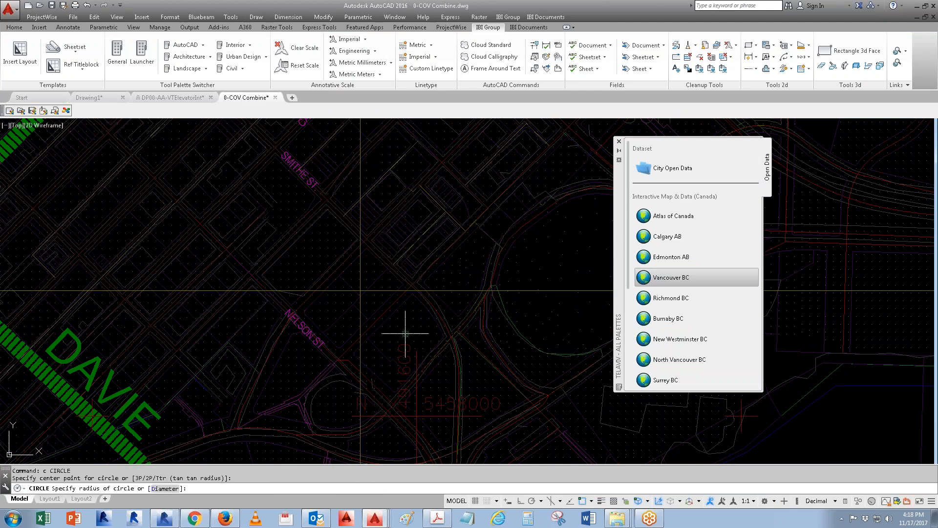
{"action": "key", "text": "Escape"}
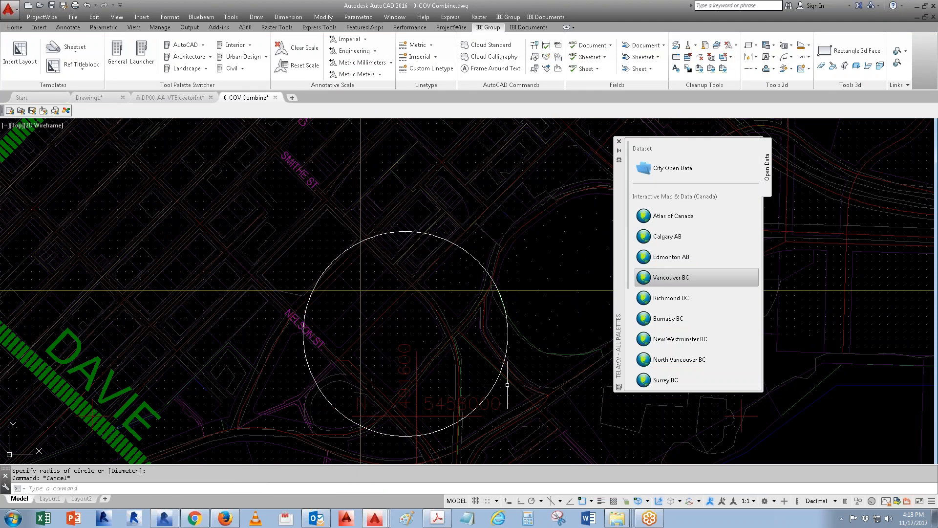
{"action": "left_click", "coordinate": [496, 383]}
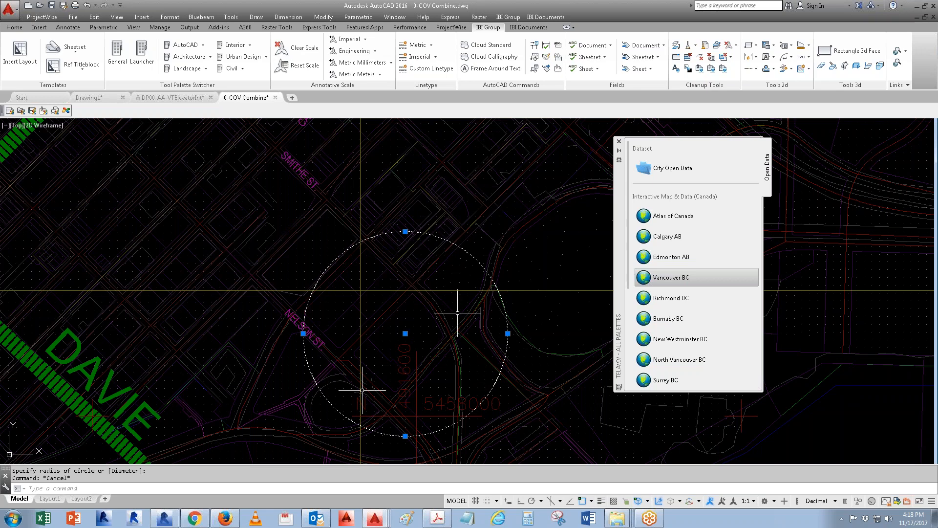
- Set the insertion scale units of Drawing1 to Meters
{"action": "left_click", "coordinate": [97, 98]}
{"action": "type", "text": "un"}
{"action": "key", "text": "Return"}
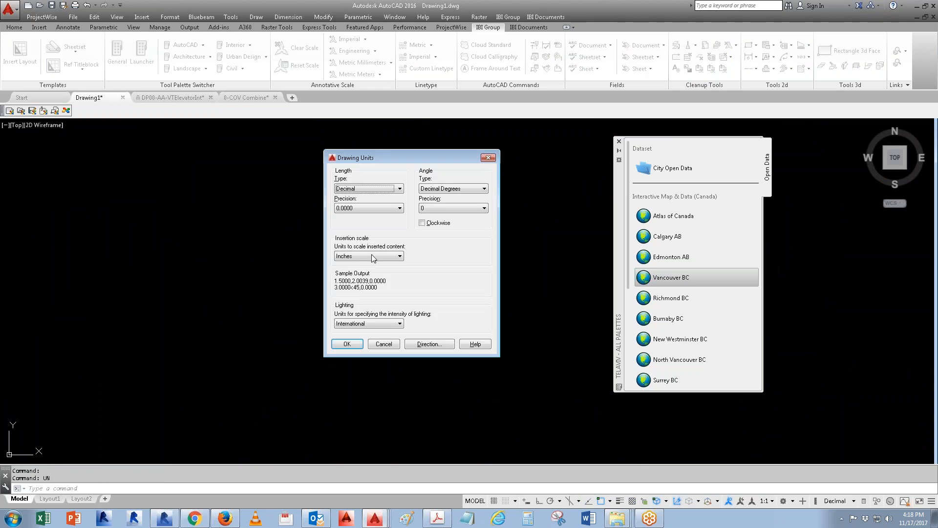
{"action": "left_click", "coordinate": [376, 255]}
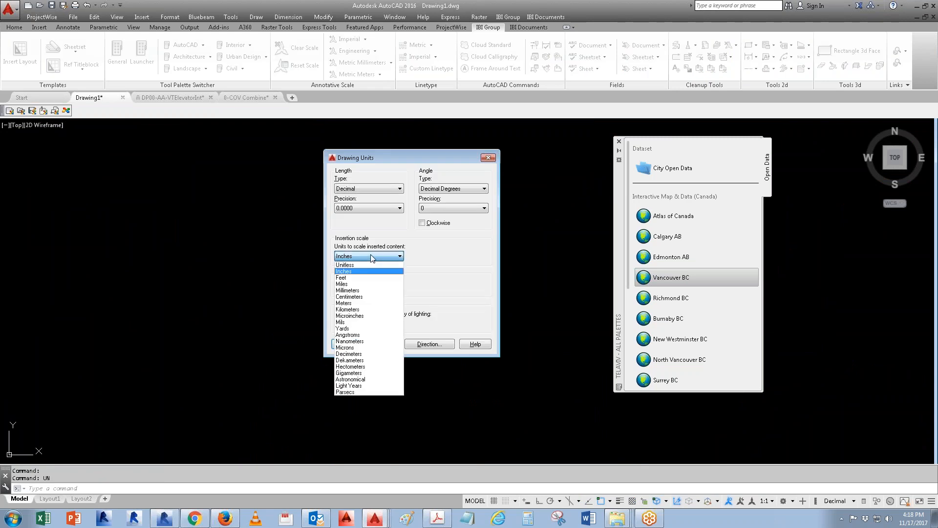
{"action": "left_click", "coordinate": [355, 303]}
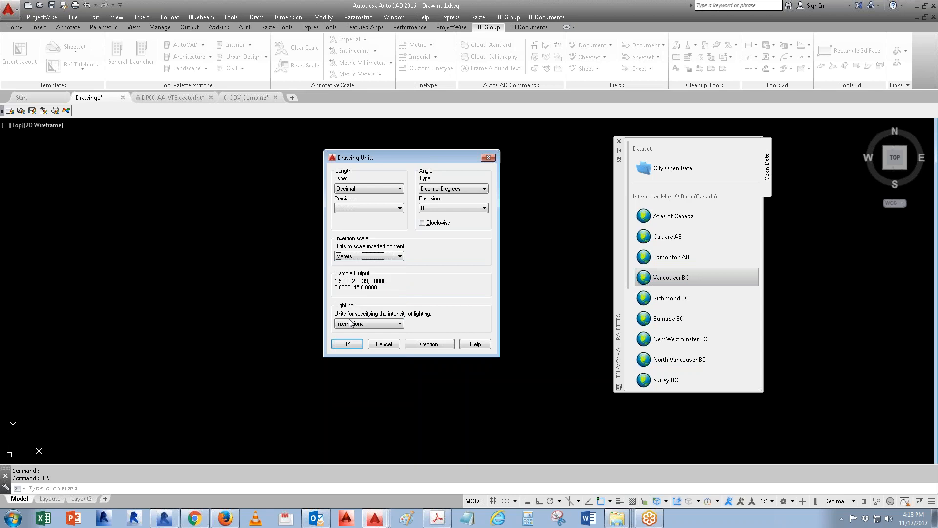
{"action": "left_click", "coordinate": [352, 344]}
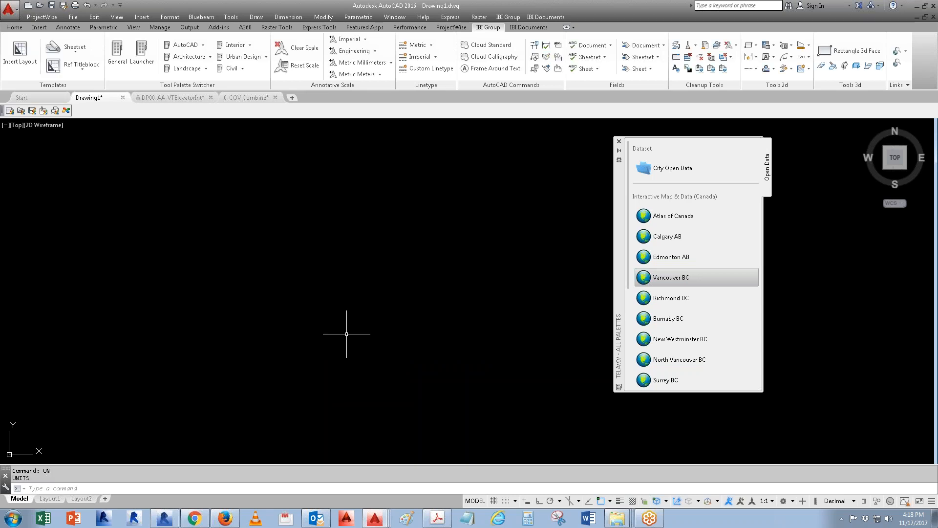
- Enlarge the circle in 0-COV Combine until it reaches across Davie and Granville
{"action": "left_click", "coordinate": [253, 99]}
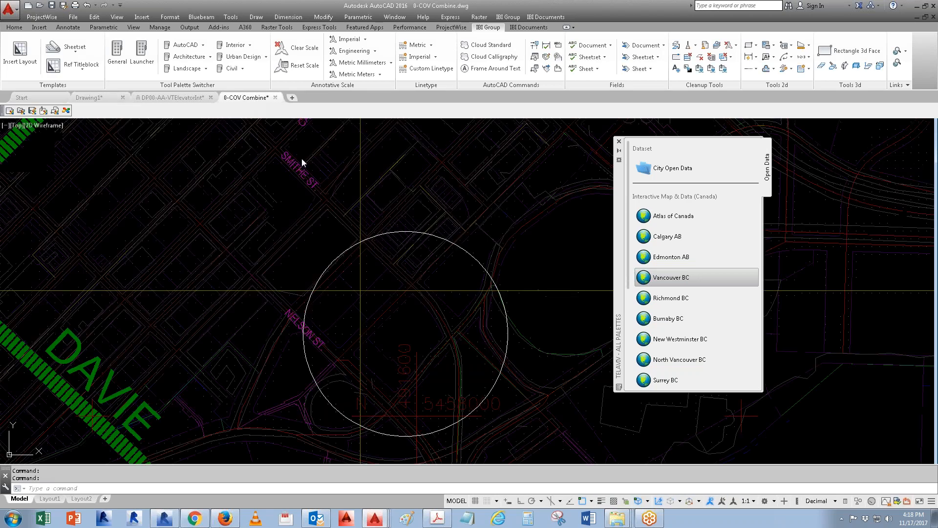
{"action": "left_click", "coordinate": [460, 249]}
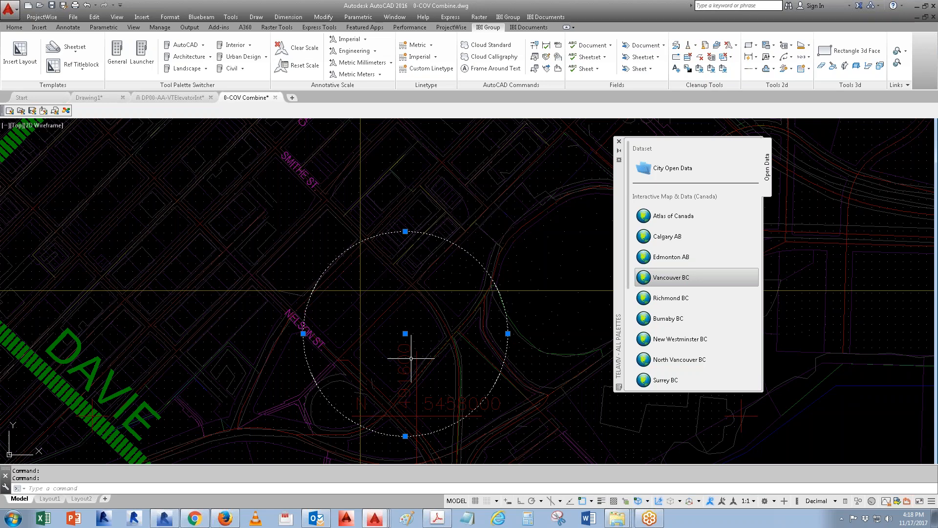
{"action": "left_click", "coordinate": [508, 333]}
{"action": "scroll", "coordinate": [433, 324], "scroll_direction": "down", "scroll_amount": 4}
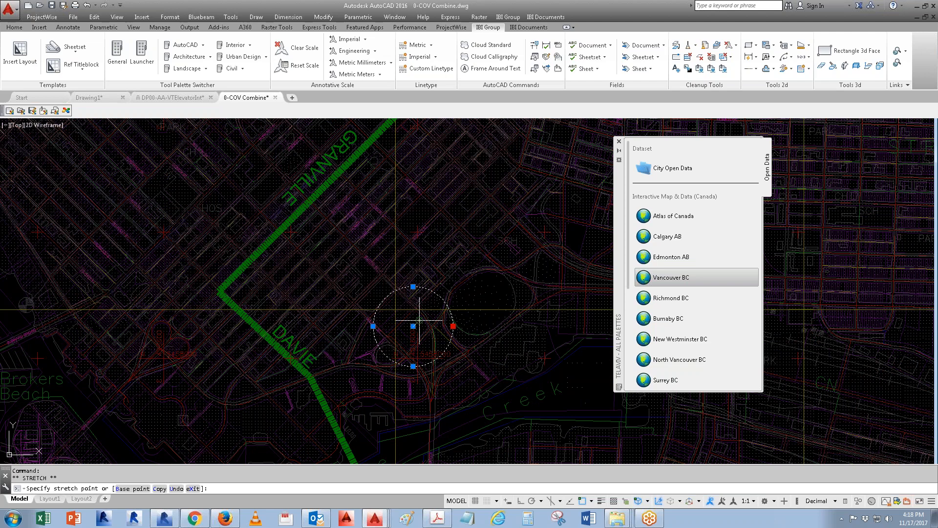
{"action": "left_click", "coordinate": [587, 357]}
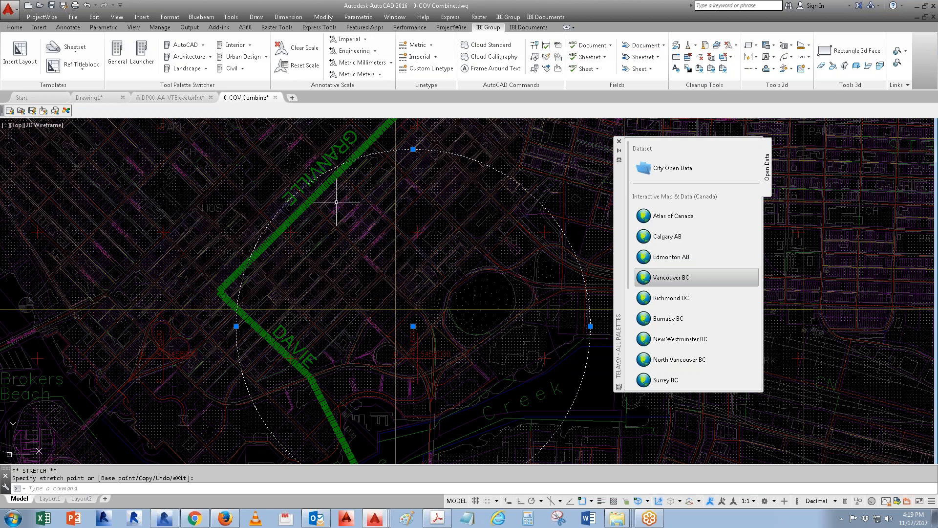
- Shrink the circle so it covers only the blocks between Nelson St and the oval outline near the creek
{"action": "left_click", "coordinate": [597, 330]}
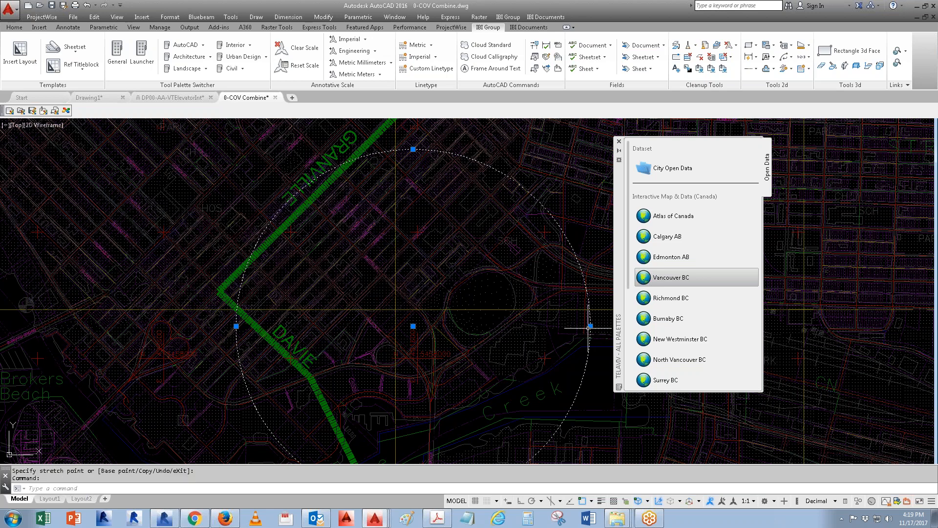
{"action": "left_click", "coordinate": [590, 326]}
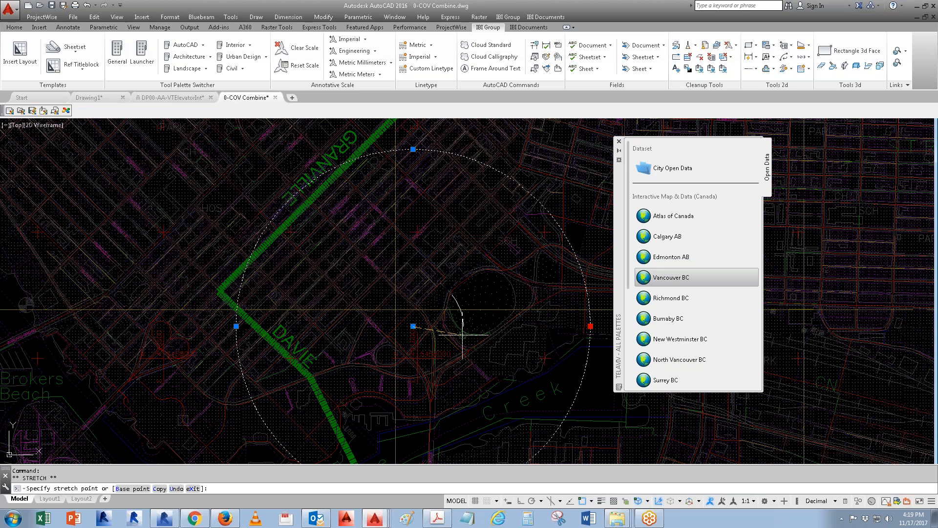
{"action": "scroll", "coordinate": [450, 359], "scroll_direction": "up", "scroll_amount": 2}
{"action": "key", "text": "Escape"}
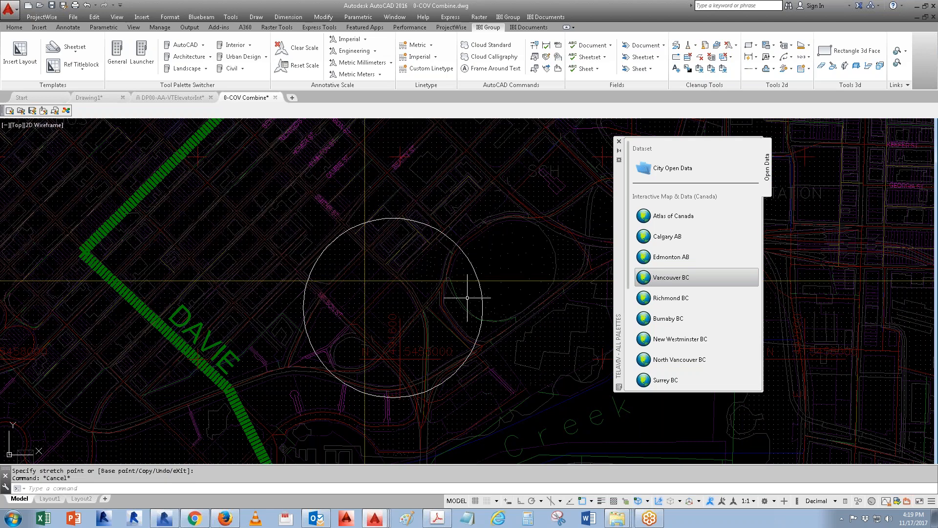
{"action": "left_click", "coordinate": [469, 260]}
{"action": "key", "text": "Escape"}
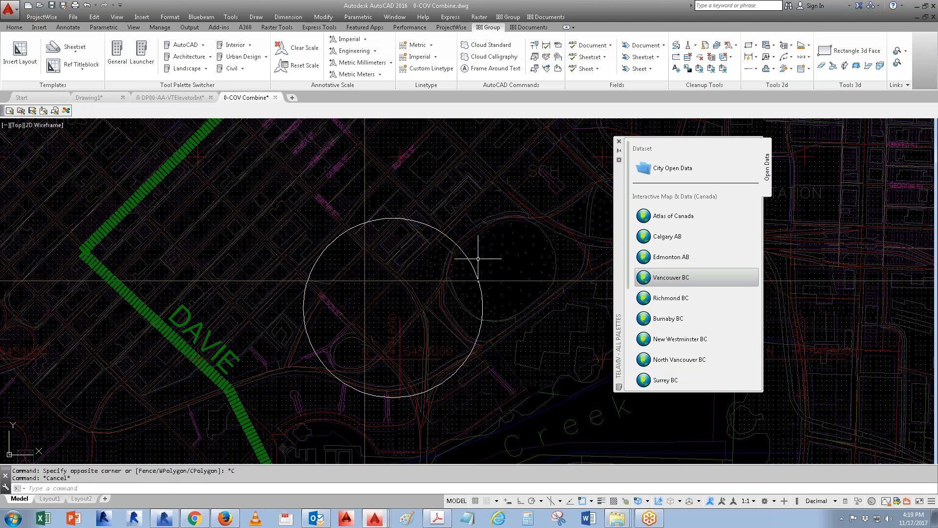
- Copy the circle with base point 0,0
{"action": "left_click", "coordinate": [467, 259]}
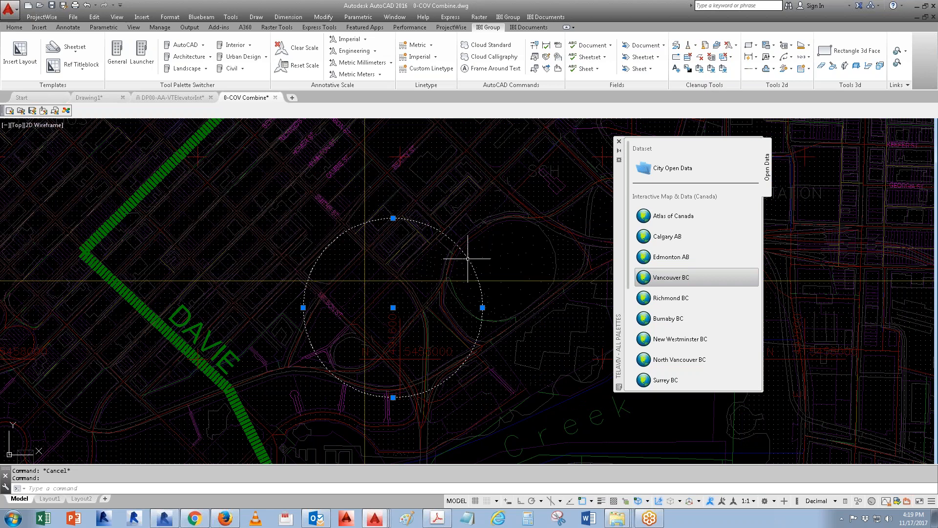
{"action": "left_click", "coordinate": [95, 16]}
{"action": "left_click", "coordinate": [117, 17]}
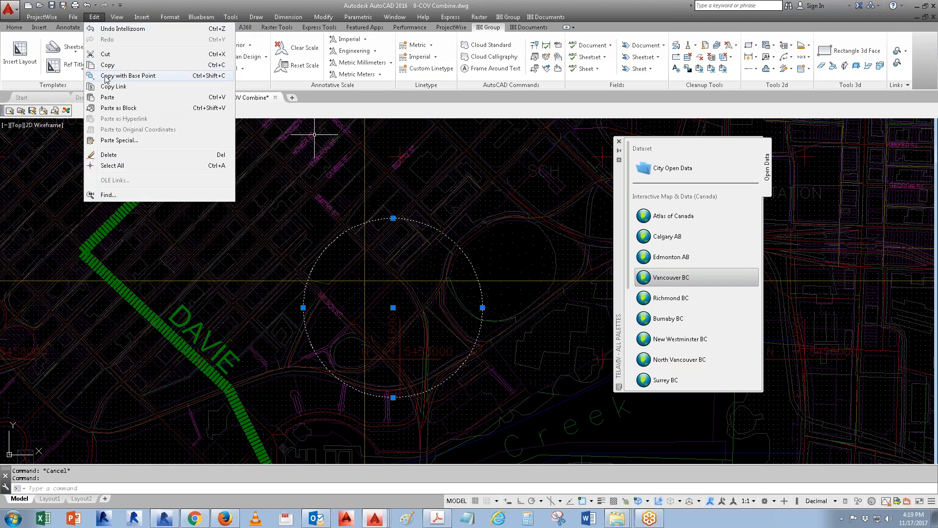
{"action": "left_click", "coordinate": [137, 75]}
{"action": "type", "text": "0,0"}
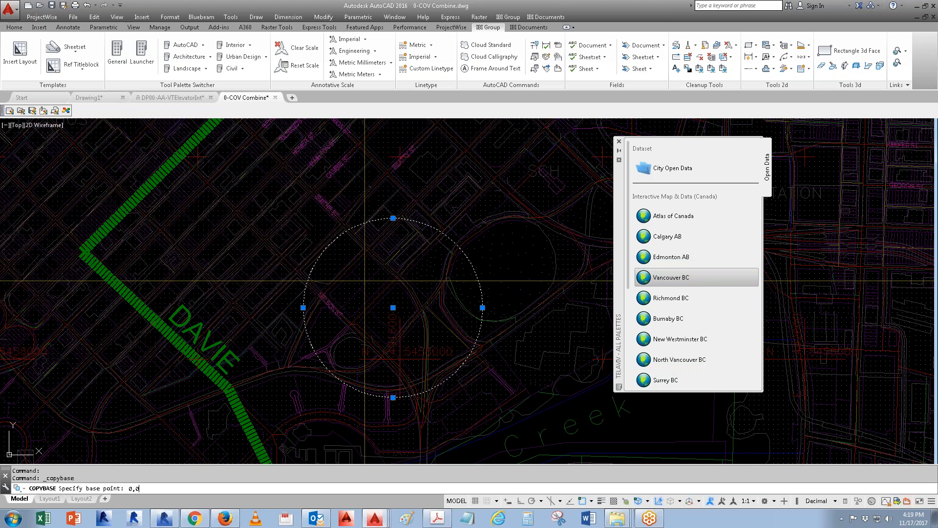
{"action": "key", "text": "Return"}
- Erase the circle from 0-COV Combine and open the referenced elevation-point drawing DEM.dwg through one of its points
{"action": "type", "text": "e"}
{"action": "key", "text": "Return"}
{"action": "left_click", "coordinate": [404, 294]}
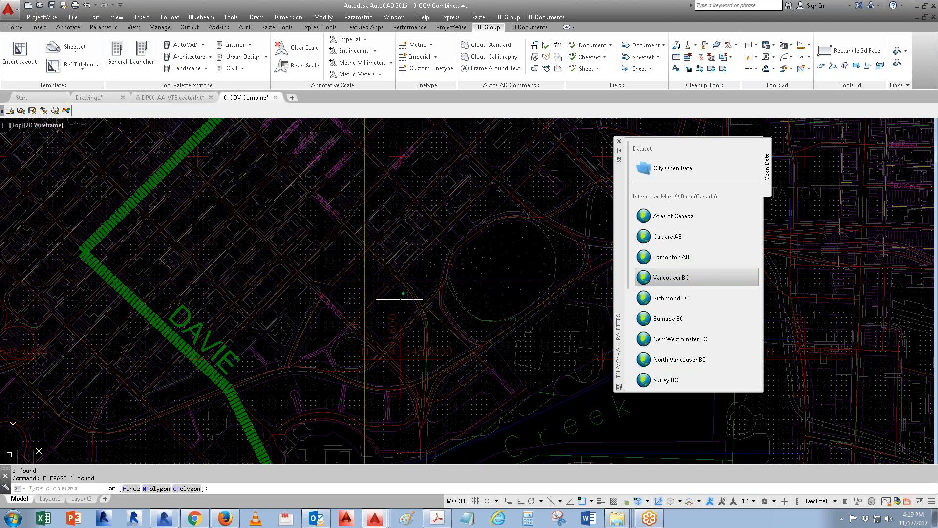
{"action": "left_click", "coordinate": [397, 307]}
{"action": "right_click", "coordinate": [400, 304]}
{"action": "left_click", "coordinate": [443, 59]}
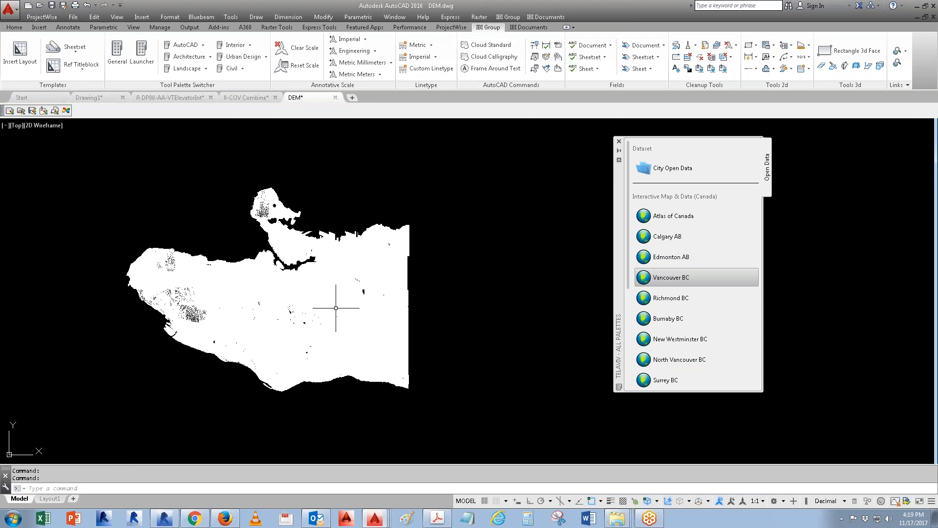
- Paste the circle to its original coordinates in DEM.dwg
{"action": "scroll", "coordinate": [300, 293], "scroll_direction": "up", "scroll_amount": 5}
{"action": "scroll", "coordinate": [293, 259], "scroll_direction": "up", "scroll_amount": 4}
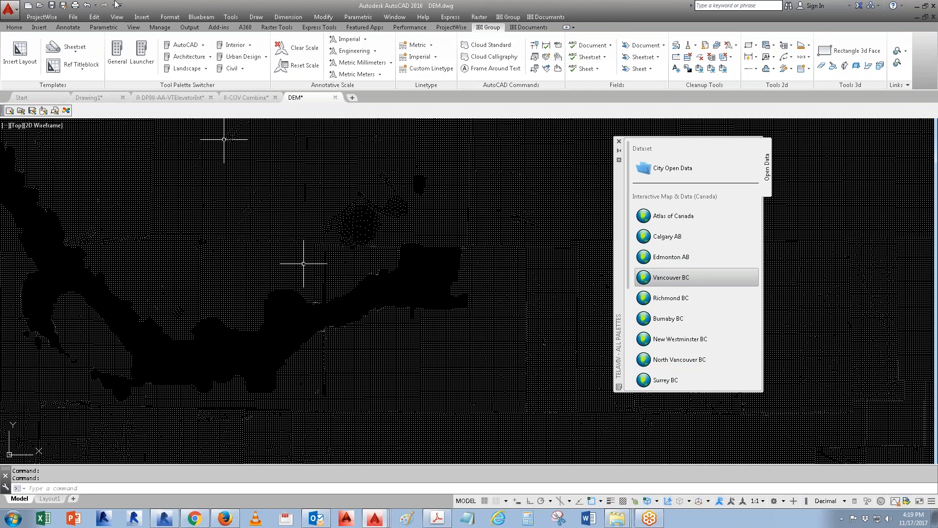
{"action": "left_click", "coordinate": [95, 17]}
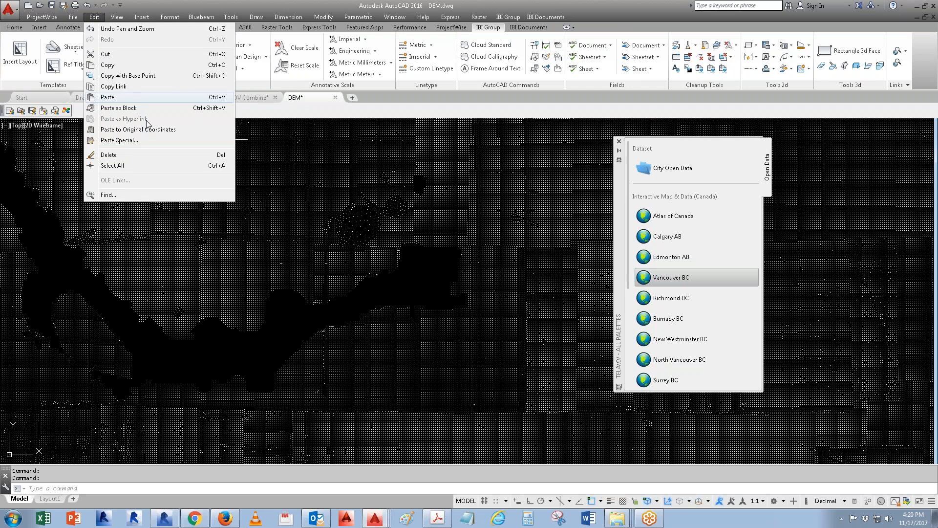
{"action": "left_click", "coordinate": [147, 130]}
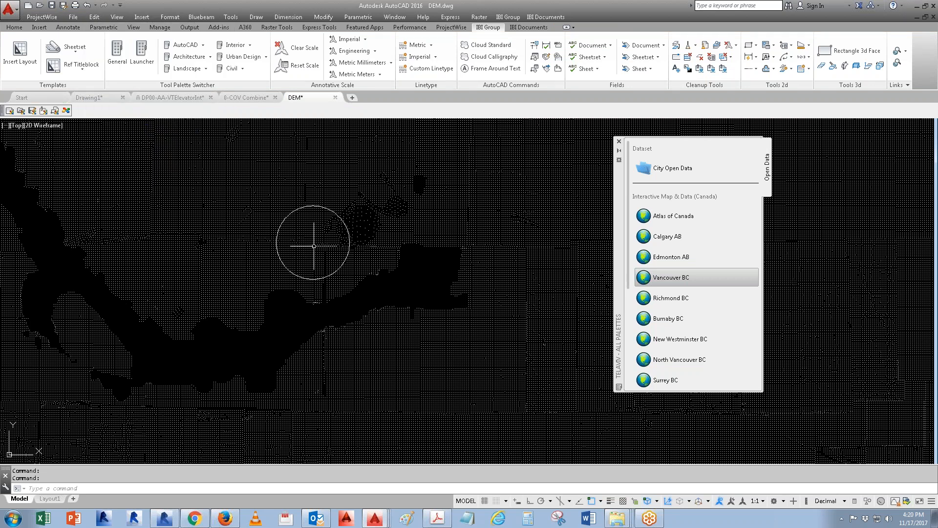
{"action": "scroll", "coordinate": [293, 250], "scroll_direction": "up", "scroll_amount": 3}
{"action": "middle_click_drag", "start_coordinate": [299, 237], "coordinate": [308, 255]}
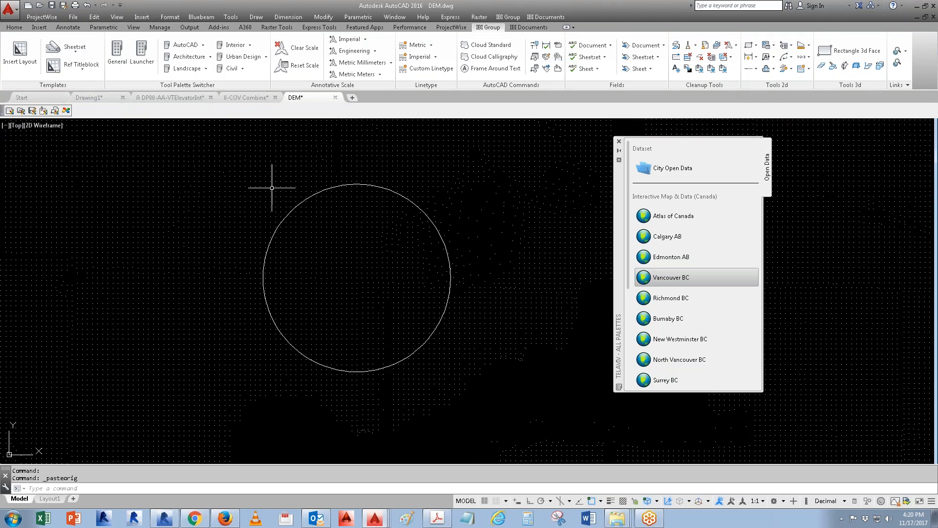
- Copy the circle and the elevation points around it from DEM.dwg with base point 0,0
{"action": "left_click", "coordinate": [243, 183]}
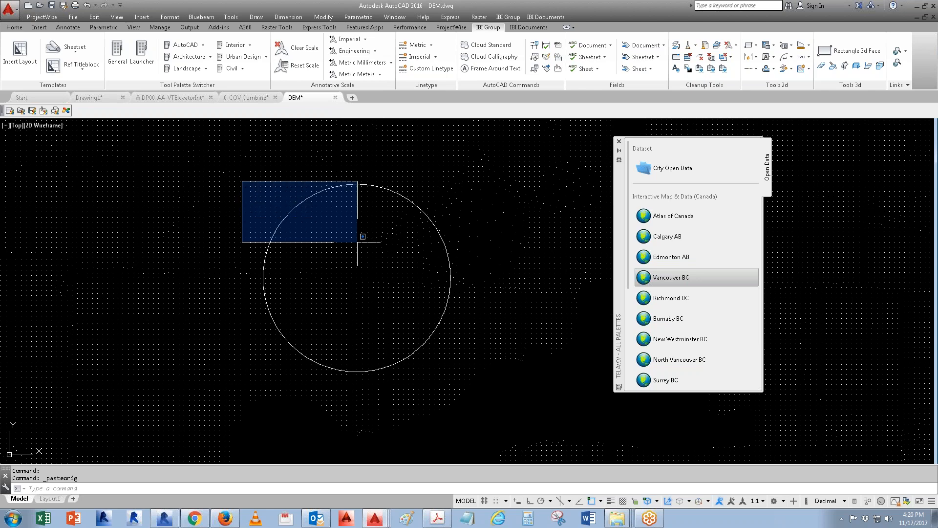
{"action": "left_click", "coordinate": [470, 375]}
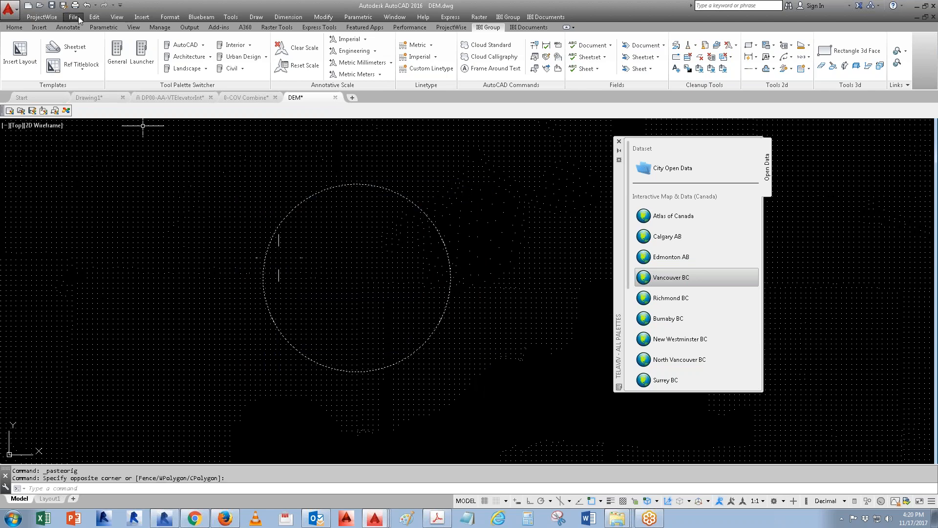
{"action": "left_click", "coordinate": [95, 17]}
{"action": "left_click", "coordinate": [120, 77]}
{"action": "type", "text": "0,0"}
{"action": "key", "text": "Return"}
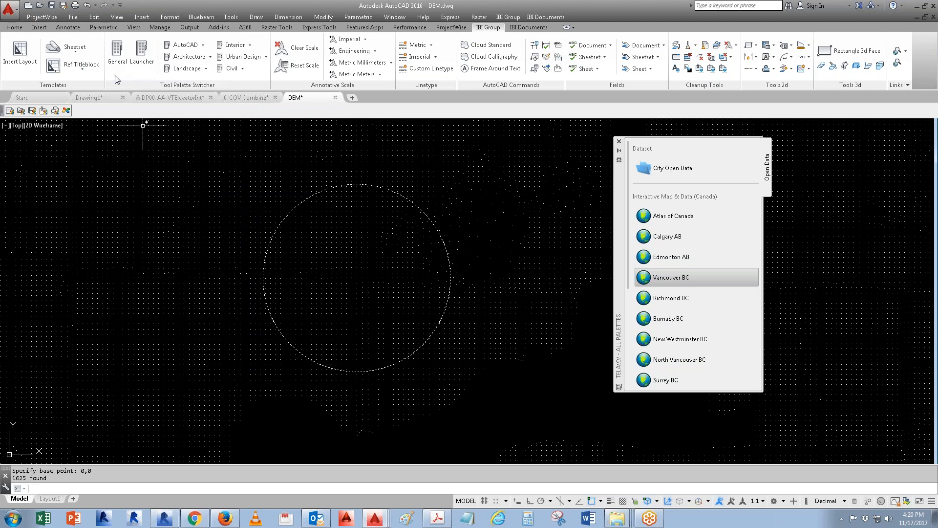
- Paste the circle and elevation points to their original coordinates in Drawing1
{"action": "left_click", "coordinate": [258, 99]}
{"action": "left_click", "coordinate": [91, 100]}
{"action": "left_click", "coordinate": [95, 17]}
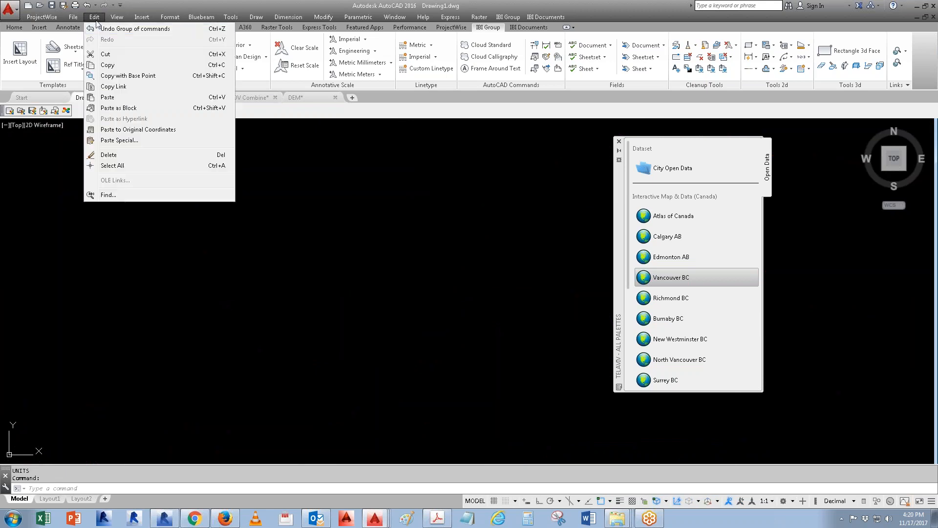
{"action": "left_click", "coordinate": [154, 130]}
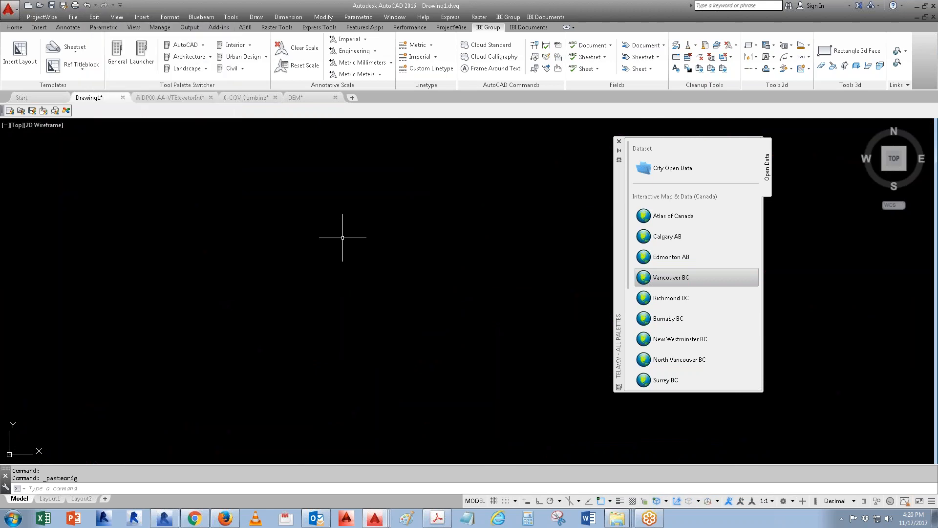
{"action": "type", "text": "z"}
{"action": "key", "text": "Return"}
{"action": "type", "text": "e"}
{"action": "key", "text": "Return"}
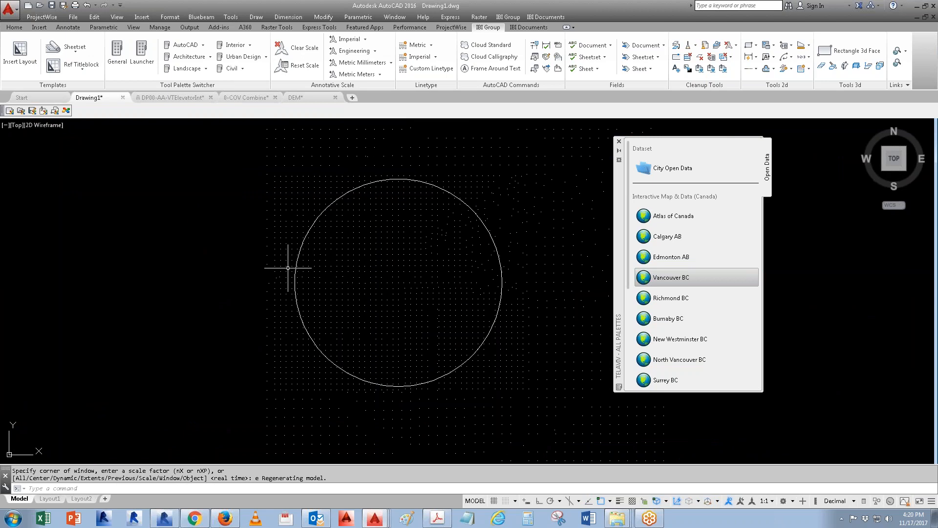
- Copy only the circle in Drawing1 with base point 0,0 and switch to 0-COV Combine
{"action": "left_click", "coordinate": [434, 186]}
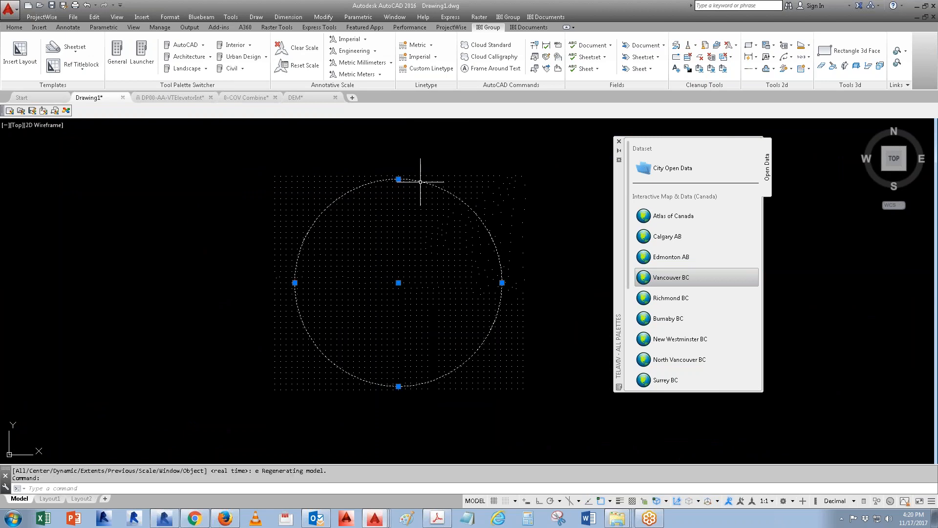
{"action": "left_click", "coordinate": [94, 17]}
{"action": "left_click", "coordinate": [126, 76]}
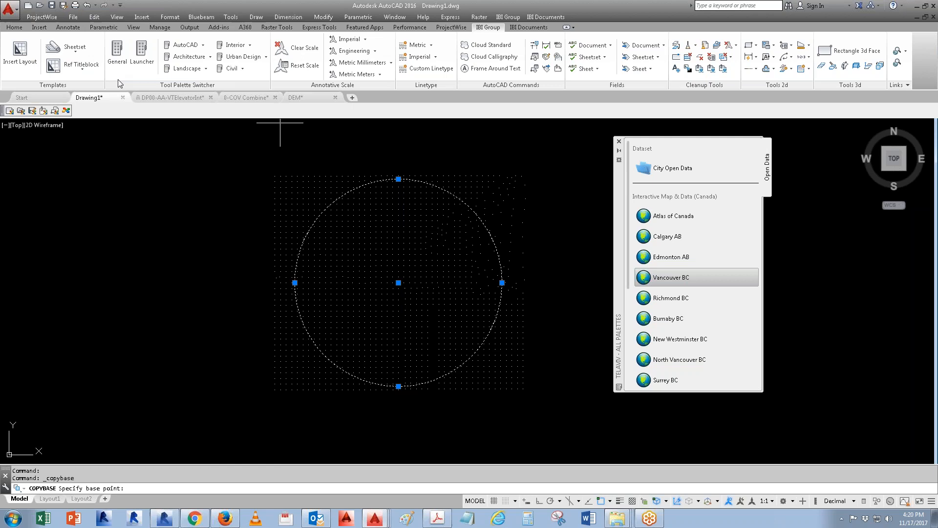
{"action": "type", "text": "0,0"}
{"action": "key", "text": "Return"}
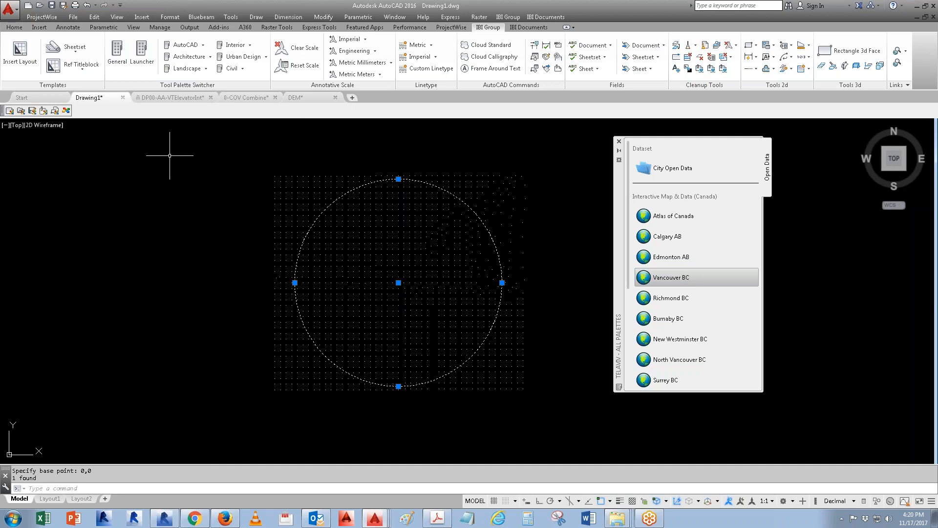
{"action": "left_click", "coordinate": [248, 99]}
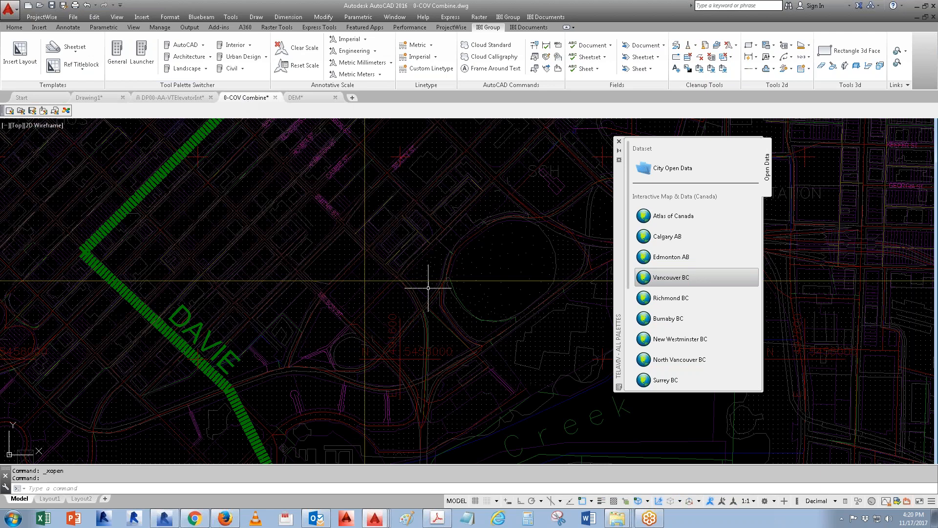
- Open the cadastral boundaries external reference from 0-COV Combine as its own drawing
{"action": "scroll", "coordinate": [387, 318], "scroll_direction": "up", "scroll_amount": 2}
{"action": "scroll", "coordinate": [387, 318], "scroll_direction": "up", "scroll_amount": 3}
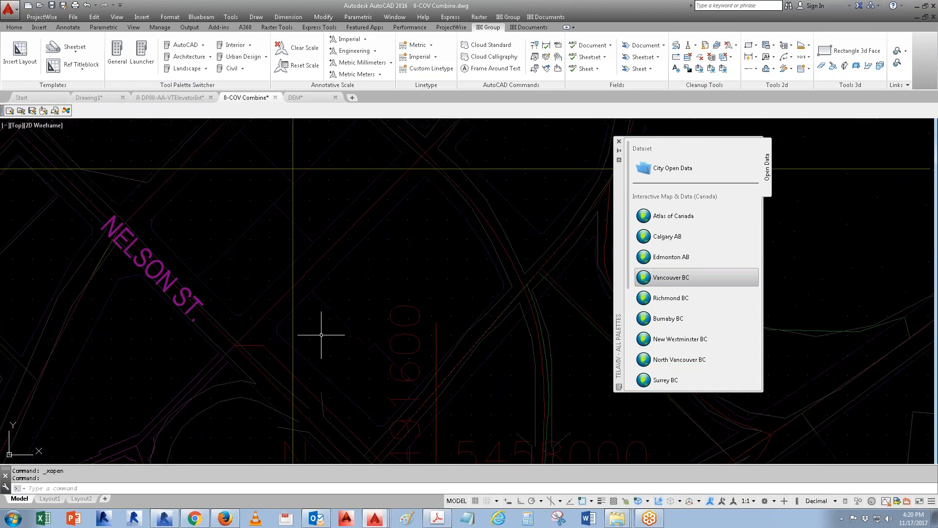
{"action": "scroll", "coordinate": [249, 320], "scroll_direction": "up", "scroll_amount": 4}
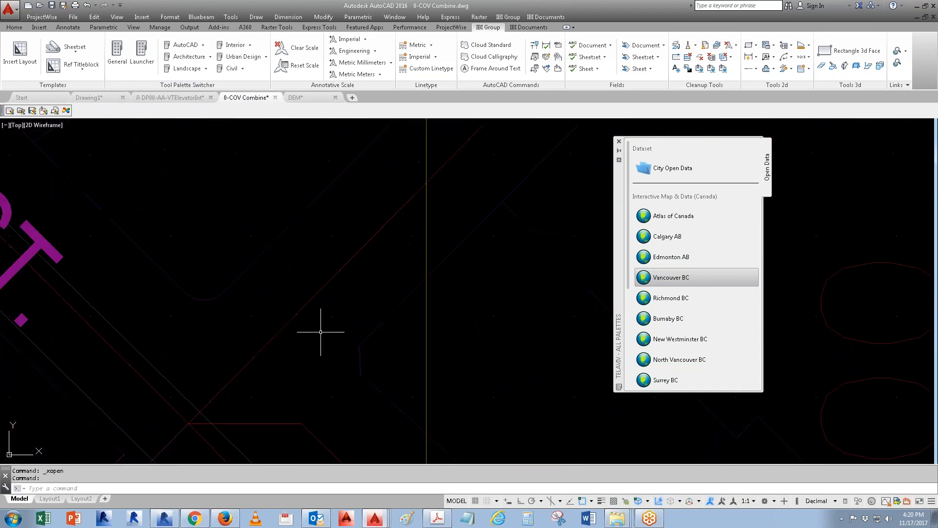
{"action": "left_click", "coordinate": [375, 330]}
{"action": "right_click", "coordinate": [375, 329]}
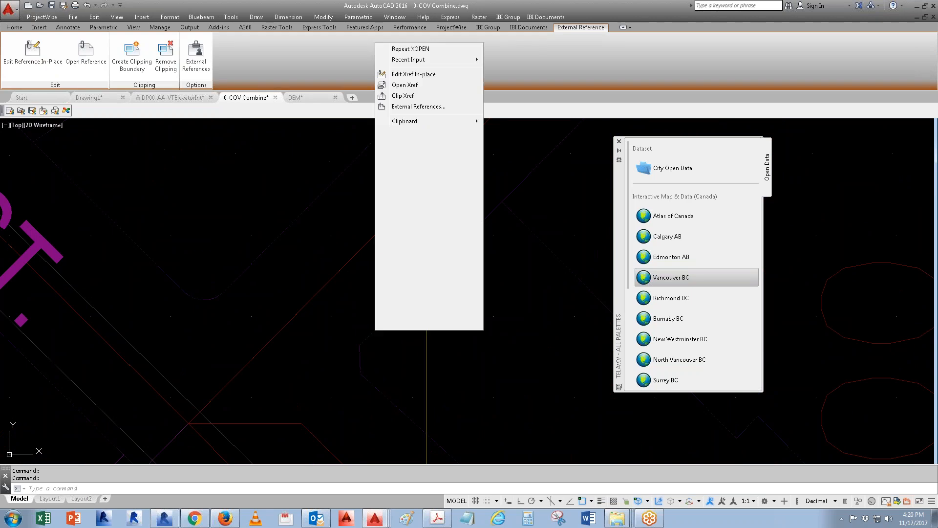
{"action": "left_click", "coordinate": [419, 85]}
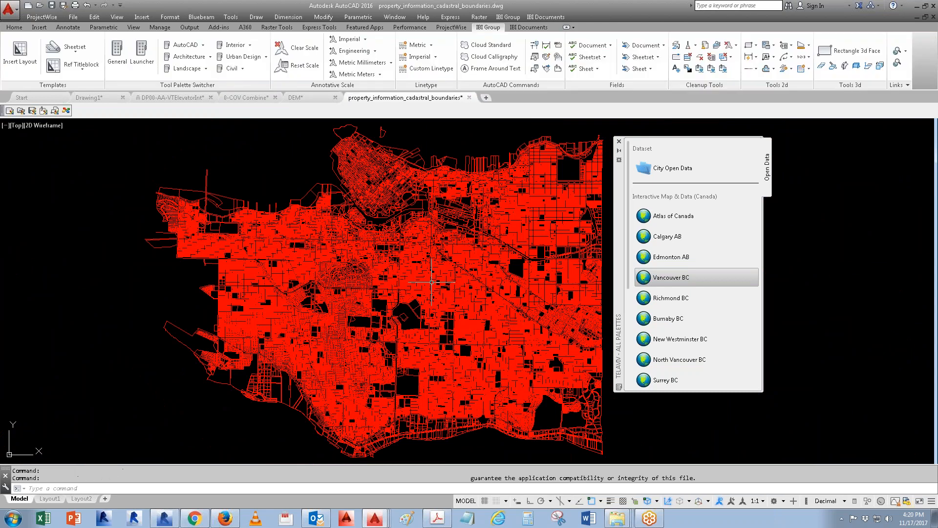
- Paste the circle to its original coordinates in the cadastral boundaries drawing
{"action": "scroll", "coordinate": [419, 210], "scroll_direction": "up", "scroll_amount": 8}
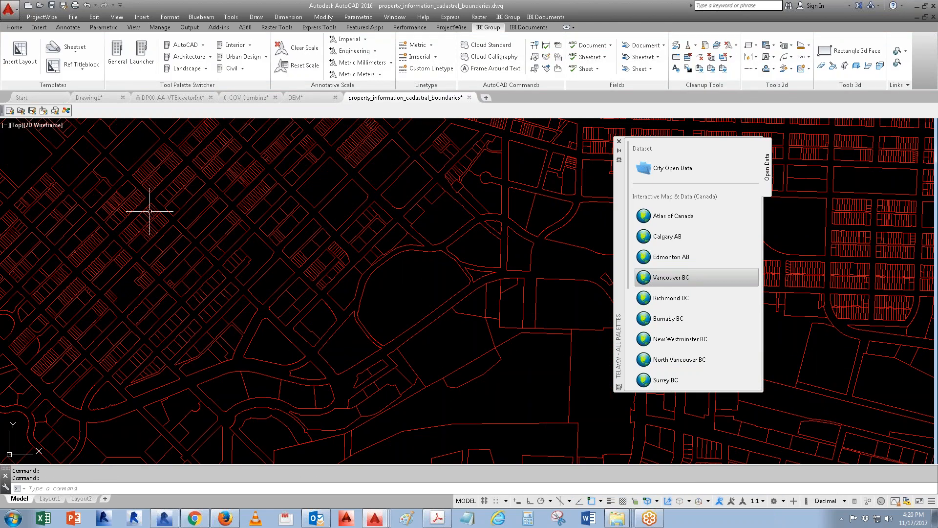
{"action": "left_click", "coordinate": [95, 19]}
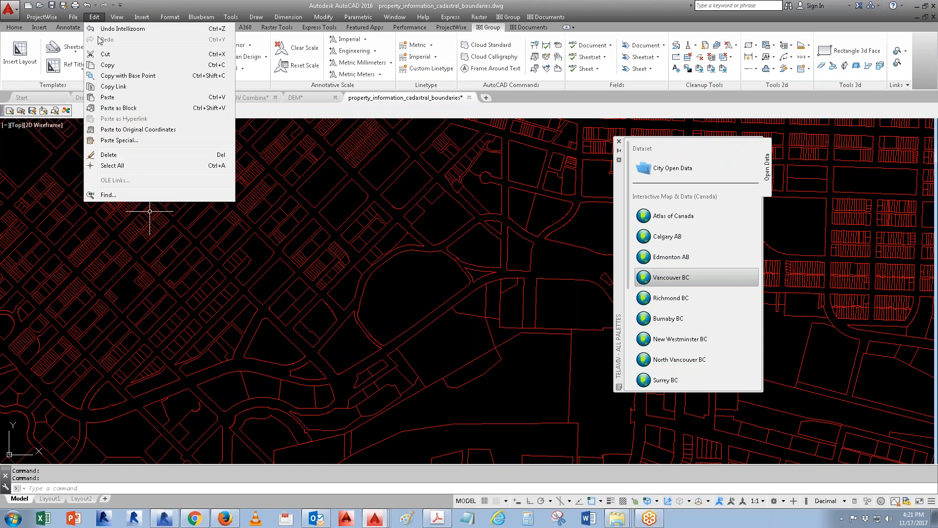
{"action": "left_click", "coordinate": [139, 129]}
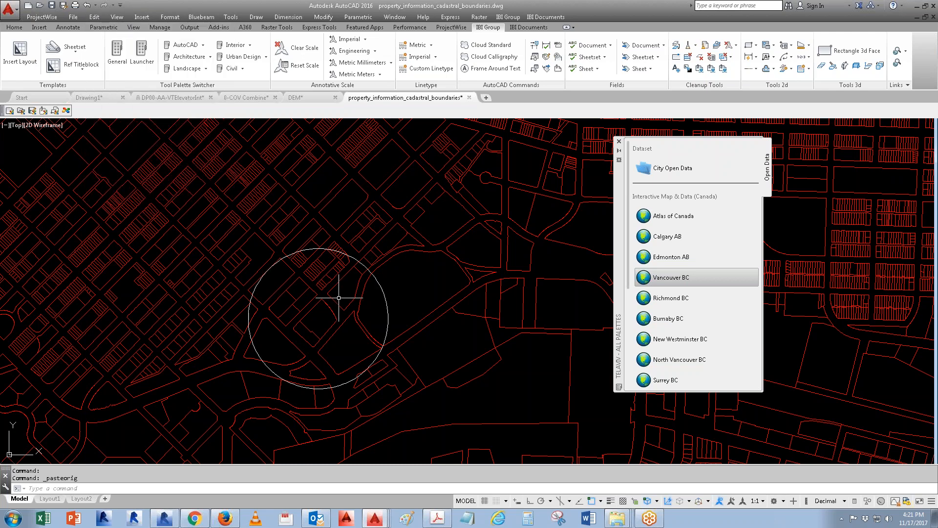
- Copy the circle and the property lines in and around it with base point 0,0
{"action": "scroll", "coordinate": [261, 374], "scroll_direction": "up", "scroll_amount": 2}
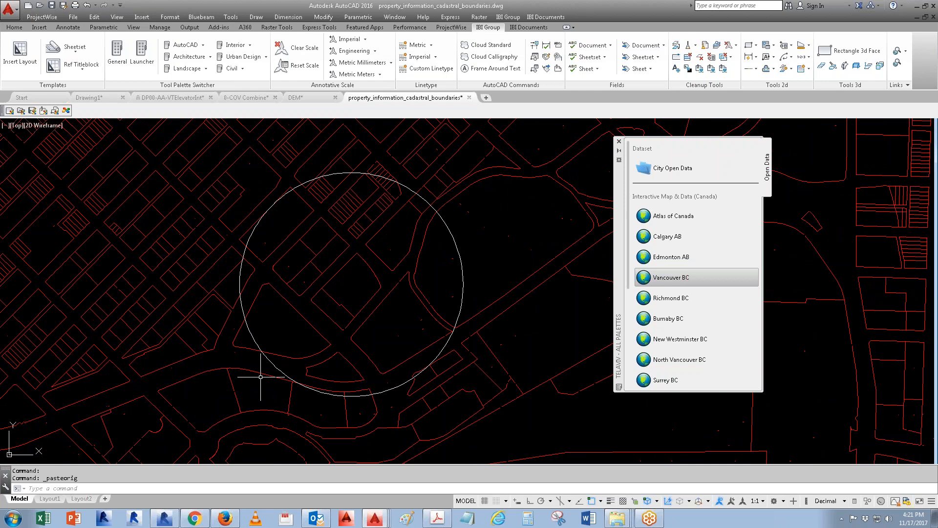
{"action": "left_click", "coordinate": [203, 384]}
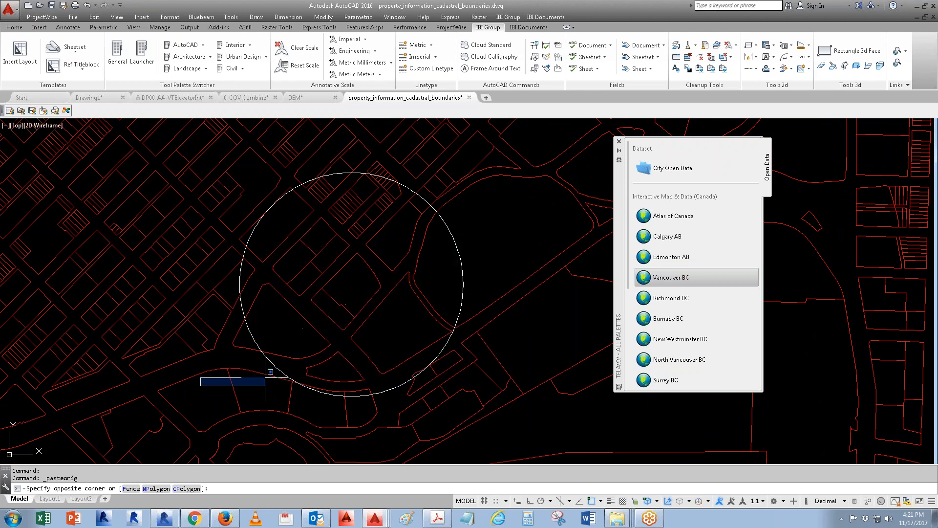
{"action": "key", "text": "Escape"}
{"action": "left_click", "coordinate": [202, 438]}
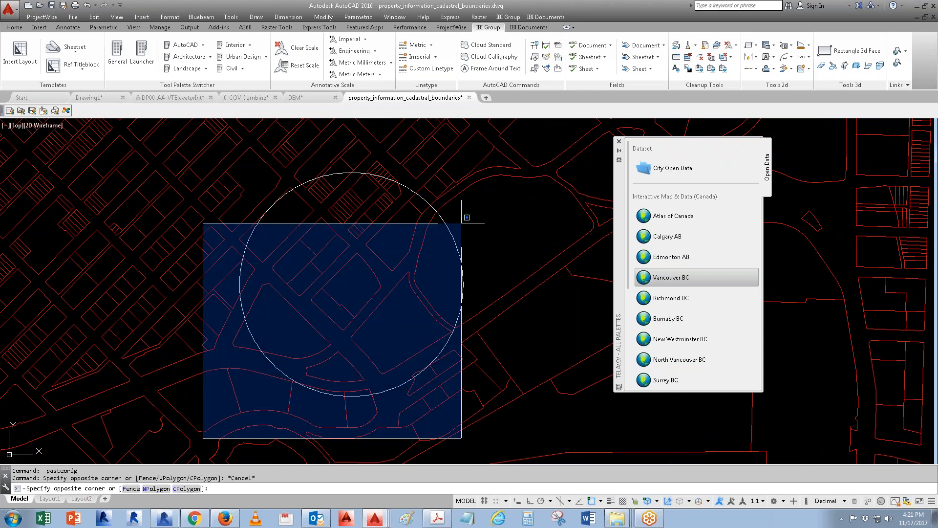
{"action": "left_click", "coordinate": [490, 155]}
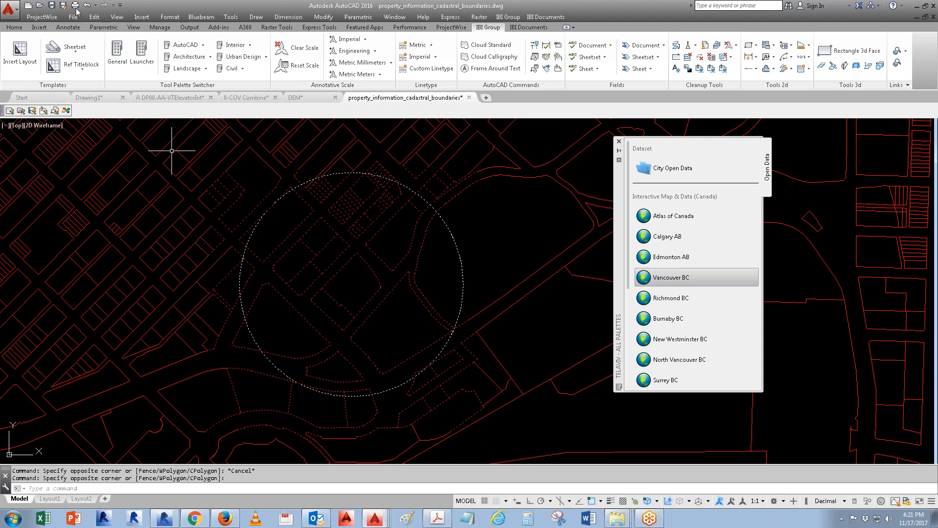
{"action": "left_click", "coordinate": [91, 22]}
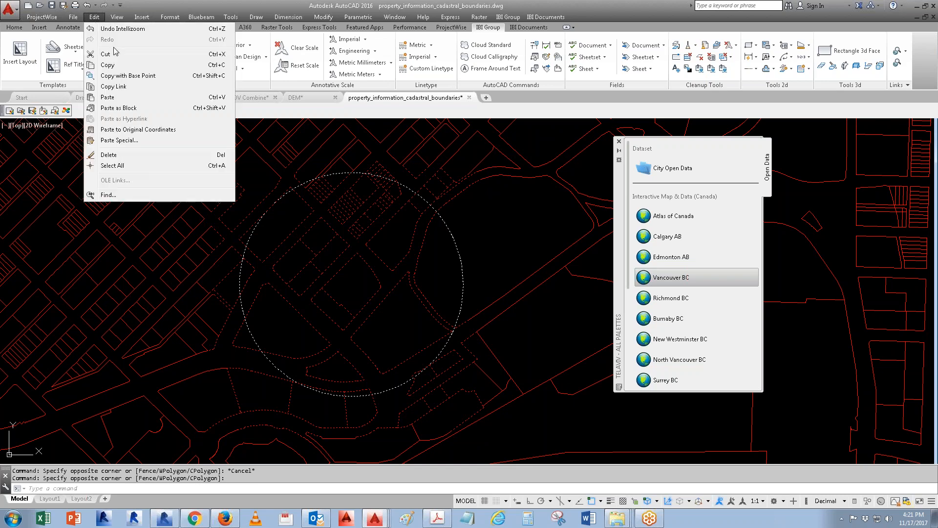
{"action": "left_click", "coordinate": [124, 73]}
{"action": "type", "text": "0,0"}
{"action": "key", "text": "Return"}
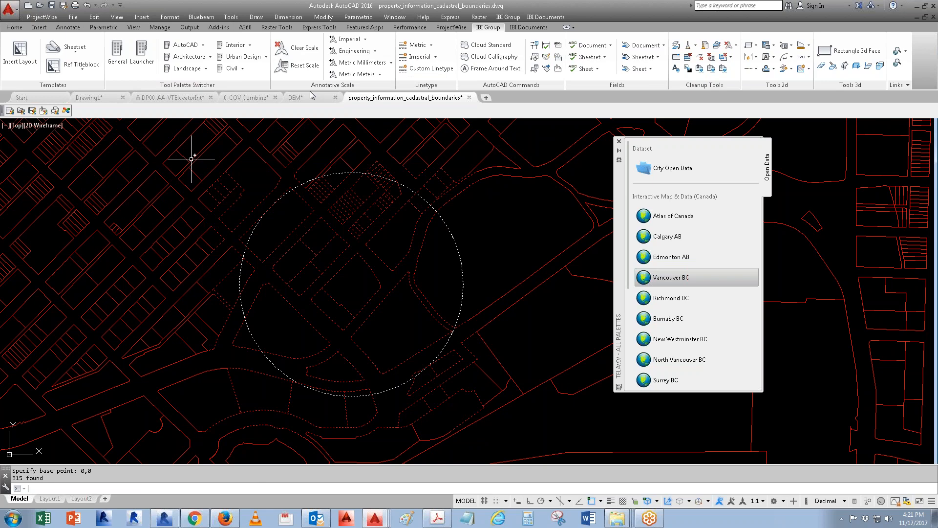
- Paste the circle and property lines to their original coordinates in Drawing1
{"action": "left_click", "coordinate": [100, 98]}
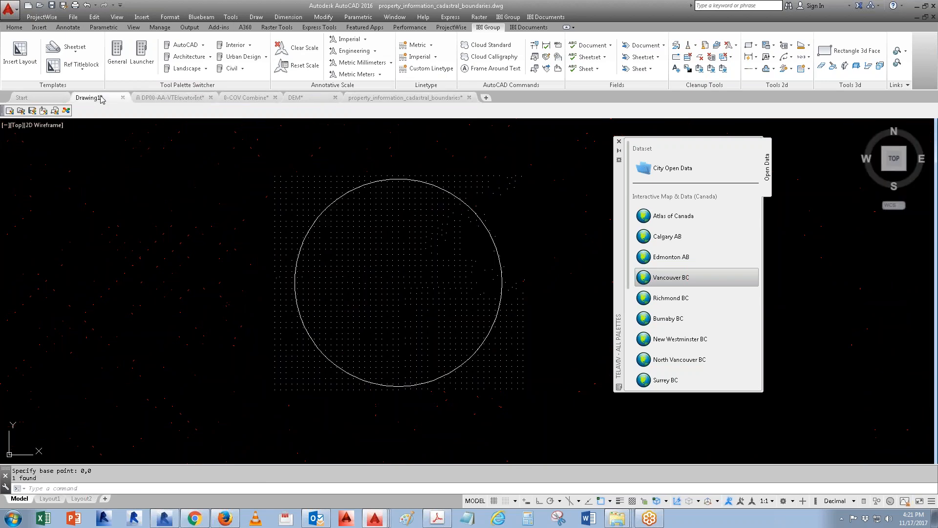
{"action": "left_click", "coordinate": [95, 17]}
{"action": "left_click", "coordinate": [133, 127]}
{"action": "key", "text": "Escape"}
{"action": "key", "text": "Escape"}
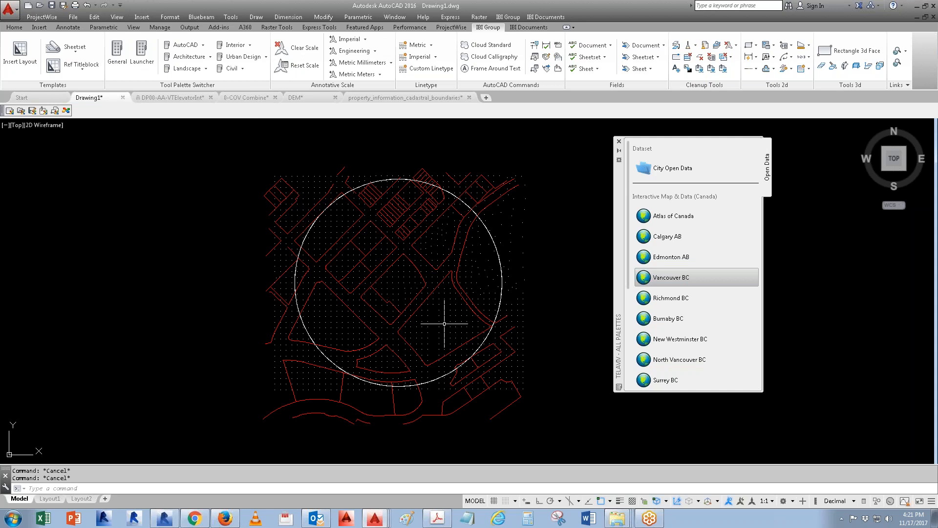
- Save Drawing1 as "open data" in My Documents
{"action": "scroll", "coordinate": [401, 280], "scroll_direction": "down", "scroll_amount": 2}
{"action": "scroll", "coordinate": [401, 280], "scroll_direction": "down", "scroll_amount": 2}
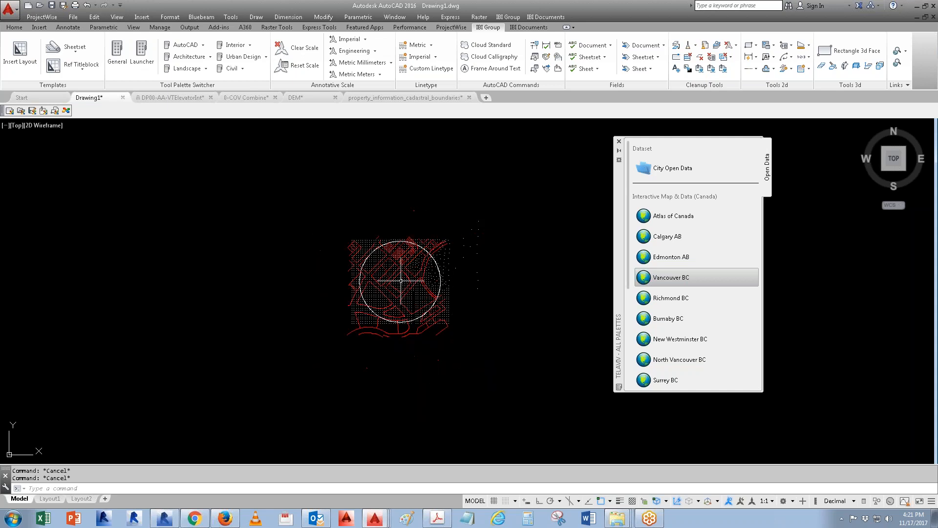
{"action": "left_click", "coordinate": [10, 11]}
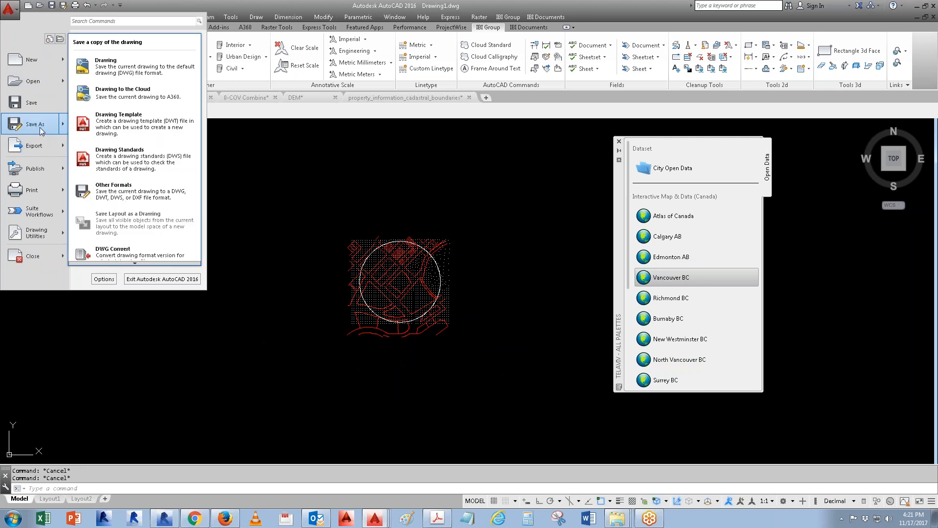
{"action": "left_click", "coordinate": [34, 125]}
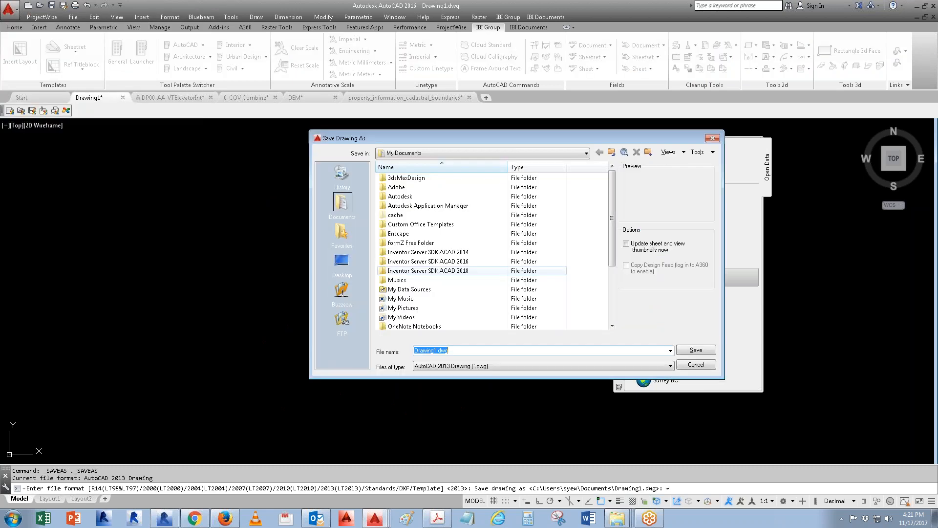
{"action": "type", "text": "open data"}
{"action": "key", "text": "Return"}
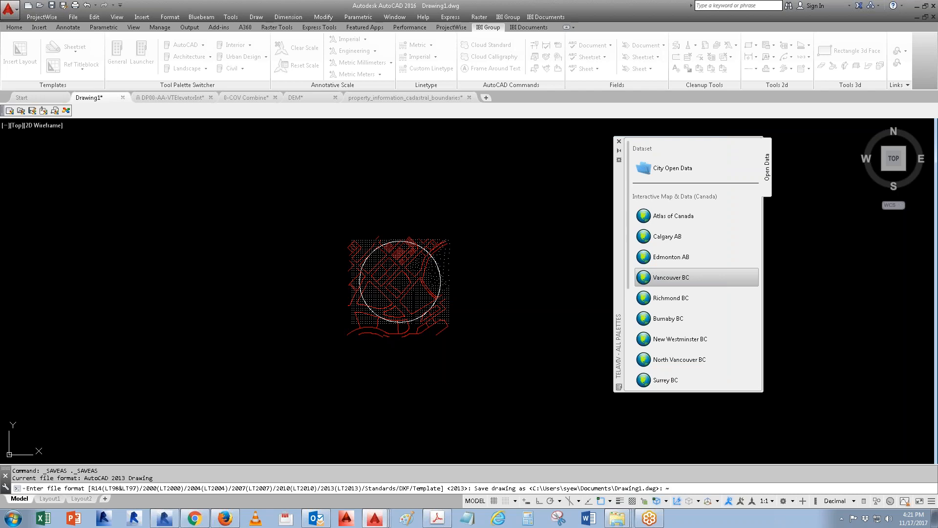
- Erase the site circle from the open data drawing
{"action": "scroll", "coordinate": [464, 335], "scroll_direction": "up", "scroll_amount": 4}
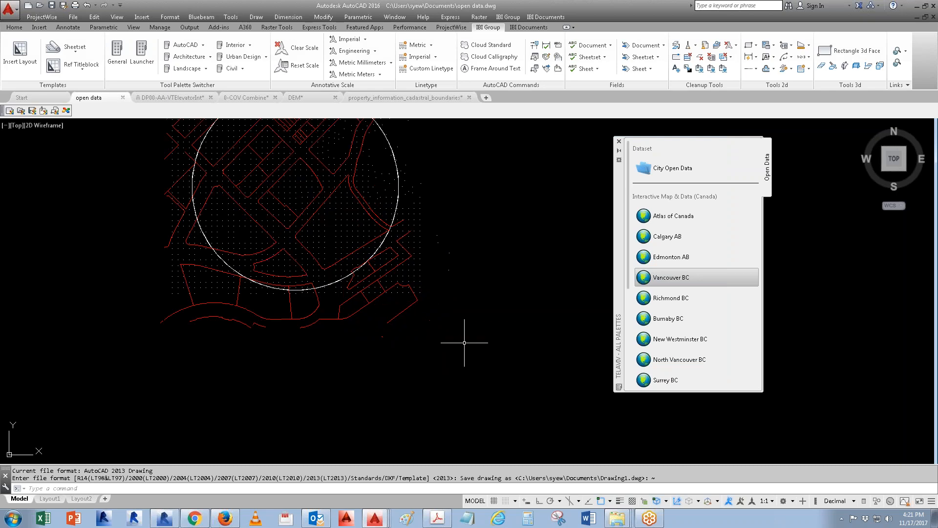
{"action": "middle_click_drag", "start_coordinate": [462, 350], "coordinate": [475, 377]}
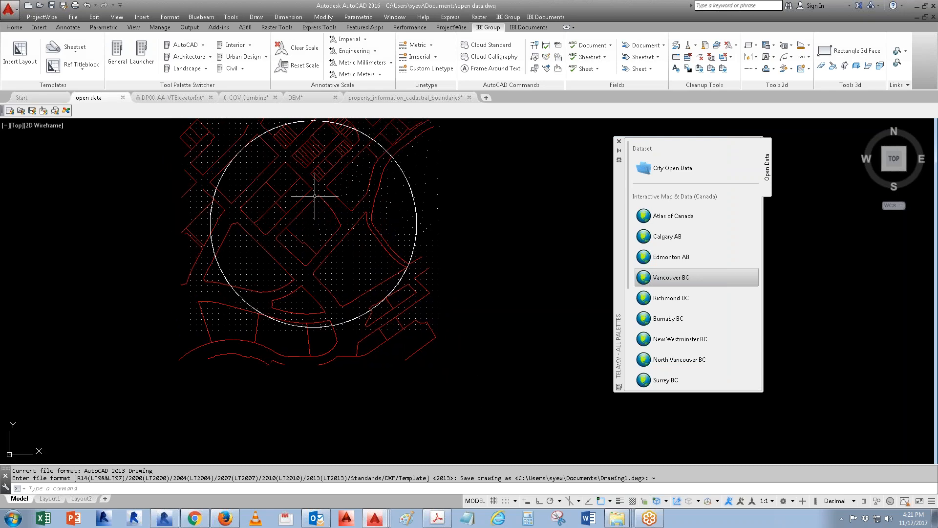
{"action": "scroll", "coordinate": [212, 461], "scroll_direction": "down", "scroll_amount": 2}
{"action": "scroll", "coordinate": [220, 400], "scroll_direction": "up", "scroll_amount": 8}
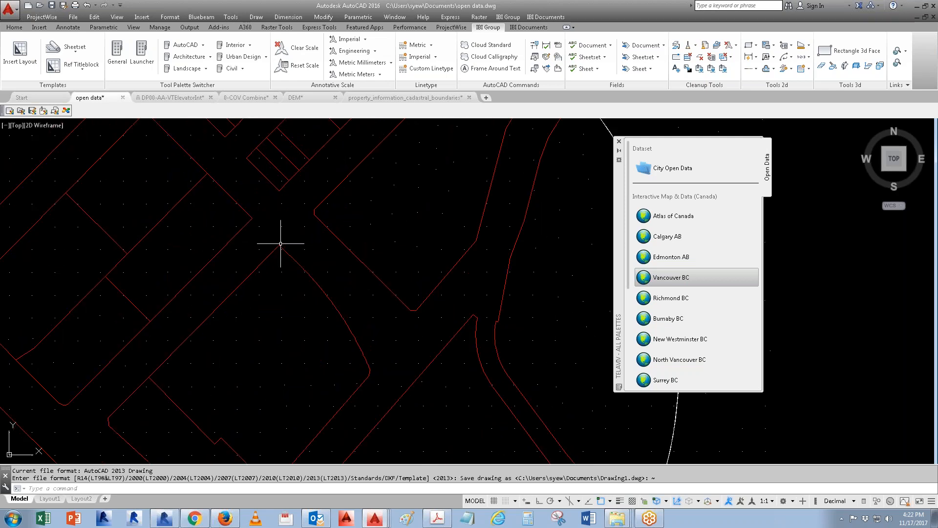
{"action": "scroll", "coordinate": [281, 243], "scroll_direction": "down", "scroll_amount": 5}
{"action": "scroll", "coordinate": [307, 196], "scroll_direction": "up", "scroll_amount": 4}
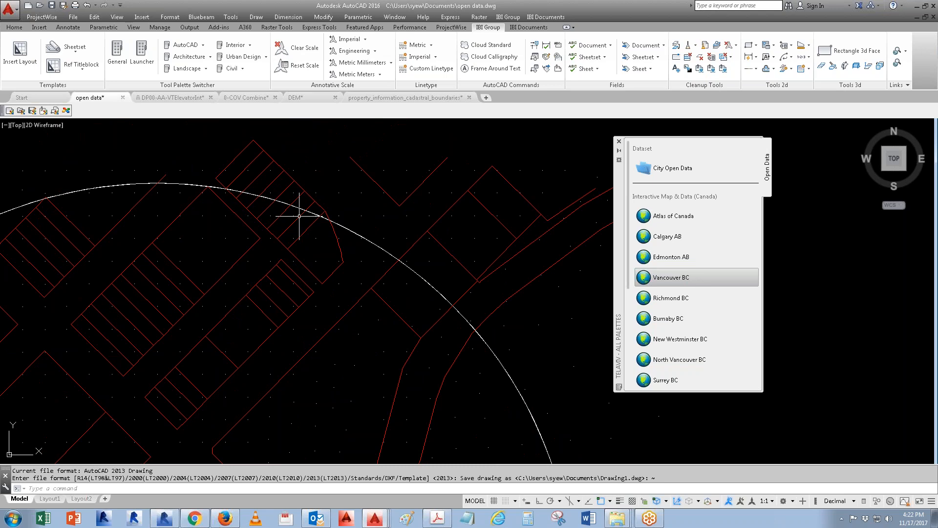
{"action": "type", "text": "e"}
{"action": "key", "text": "Return"}
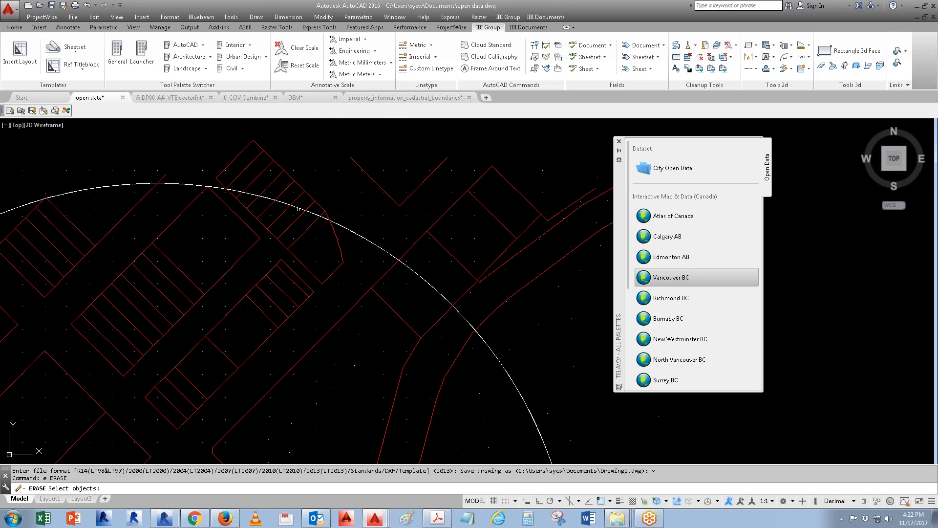
{"action": "left_click", "coordinate": [298, 208]}
{"action": "scroll", "coordinate": [304, 203], "scroll_direction": "up", "scroll_amount": 4}
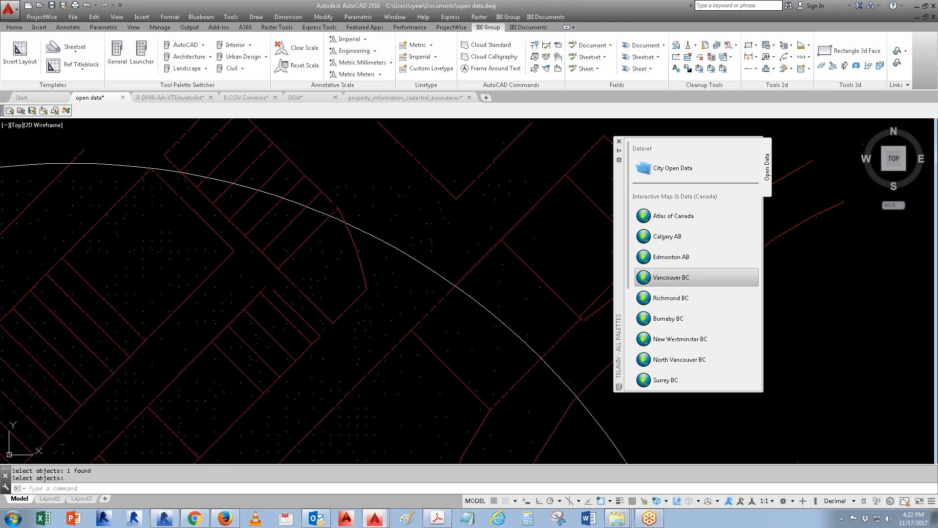
{"action": "scroll", "coordinate": [307, 197], "scroll_direction": "down", "scroll_amount": 5}
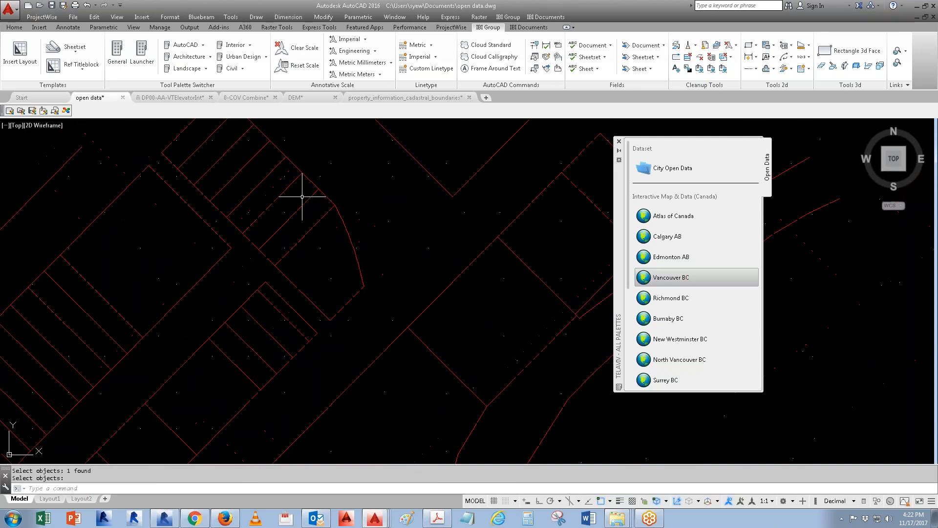
{"action": "scroll", "coordinate": [303, 194], "scroll_direction": "down", "scroll_amount": 4}
{"action": "key", "text": "Return"}
- Move all objects from the pointed block corner near the site's centre to 0,0 and show the drawing extents
{"action": "type", "text": "m"}
{"action": "key", "text": "Return"}
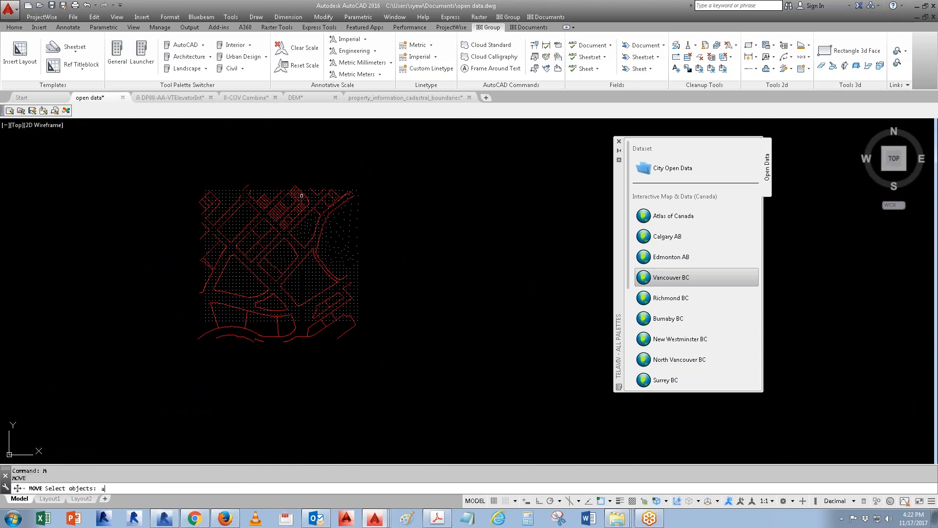
{"action": "type", "text": "all"}
{"action": "key", "text": "Return"}
{"action": "scroll", "coordinate": [289, 323], "scroll_direction": "up", "scroll_amount": 8}
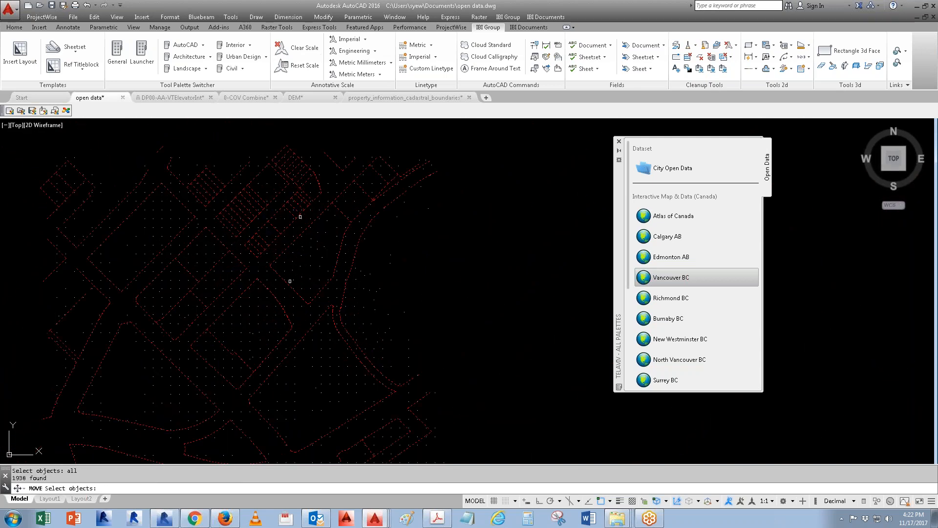
{"action": "key", "text": "Return"}
{"action": "left_click", "coordinate": [223, 222]}
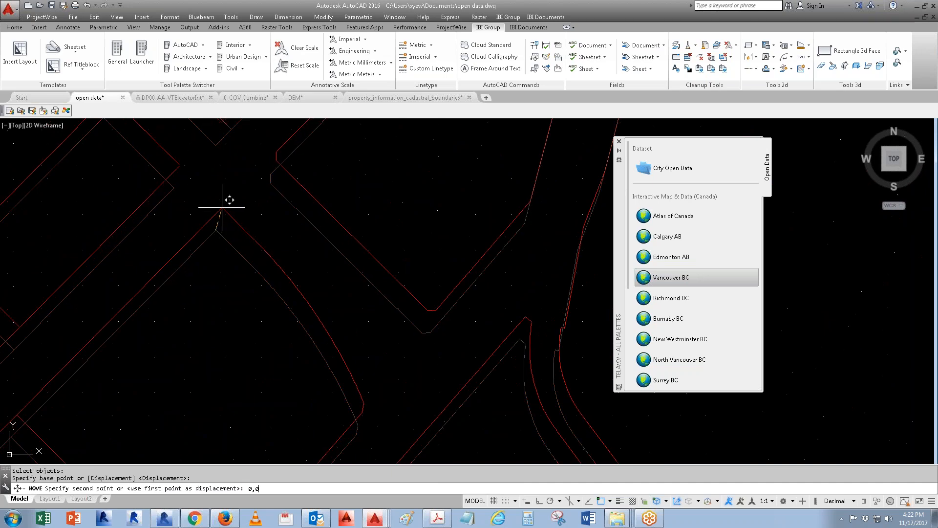
{"action": "key", "text": "Return"}
{"action": "type", "text": "z"}
{"action": "key", "text": "Return"}
{"action": "type", "text": "e"}
{"action": "key", "text": "Return"}
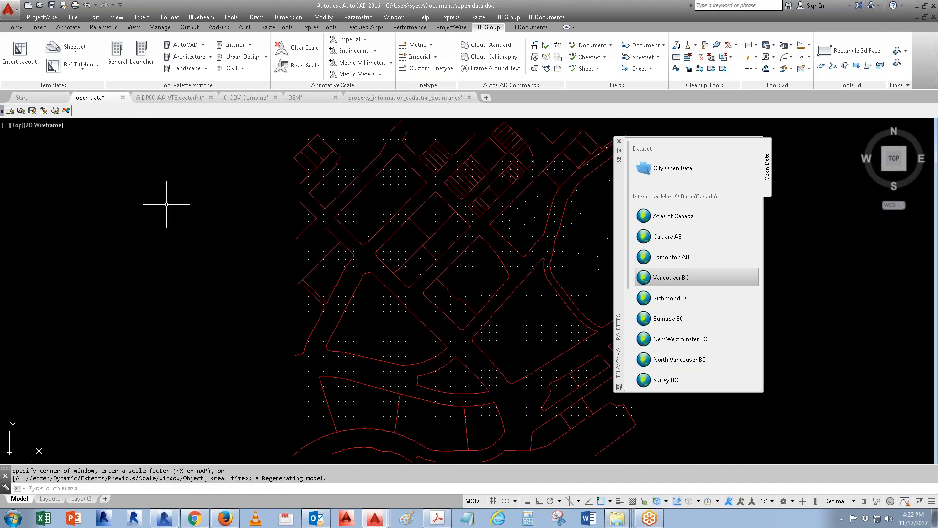
- Save the moved drawing as a copy named "open data.-revit" and close the Open Data palette
{"action": "left_click", "coordinate": [8, 19]}
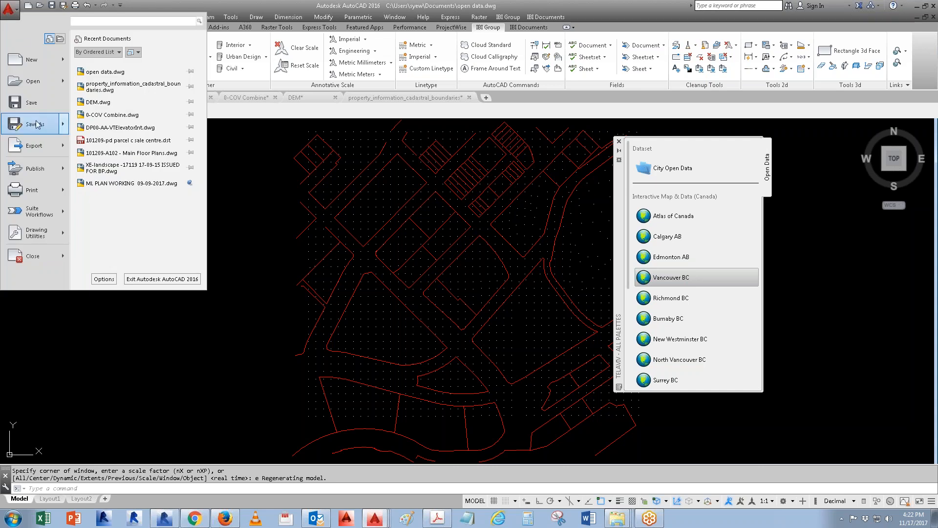
{"action": "mouse_move", "coordinate": [36, 123]}
{"action": "left_click", "coordinate": [124, 73]}
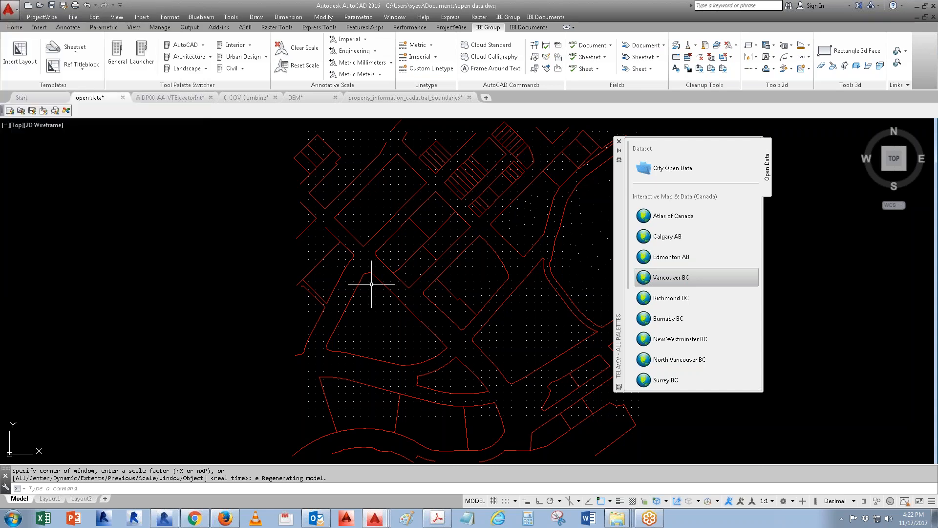
{"action": "left_click", "coordinate": [439, 350]}
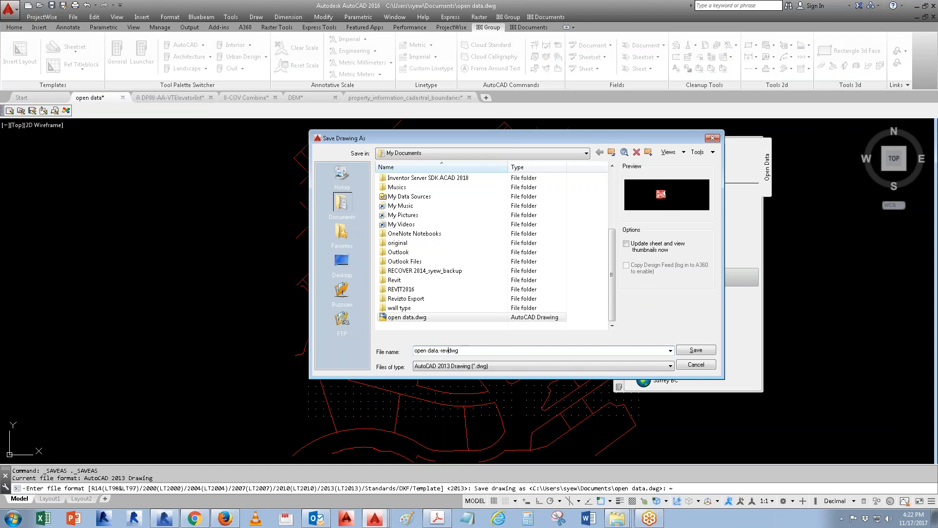
{"action": "key", "text": "Return"}
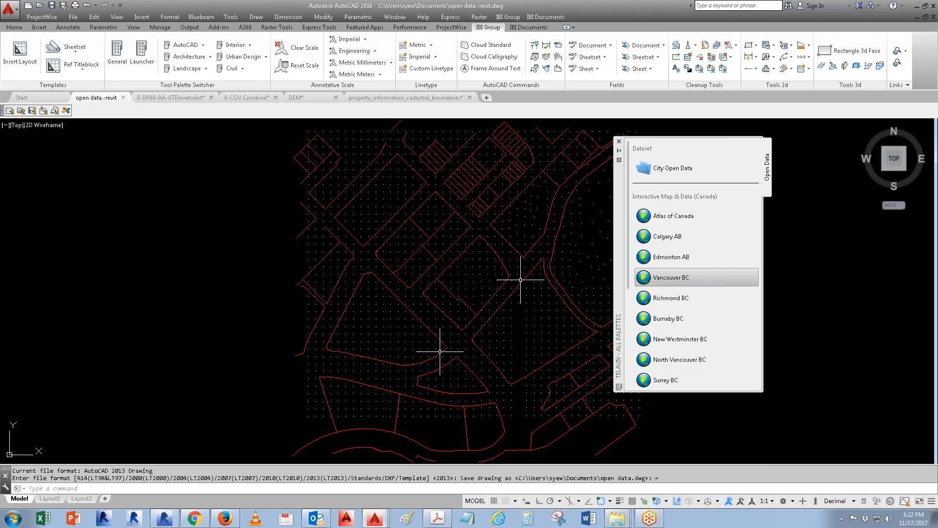
{"action": "left_click", "coordinate": [620, 142]}
{"action": "scroll", "coordinate": [484, 318], "scroll_direction": "up", "scroll_amount": 5}
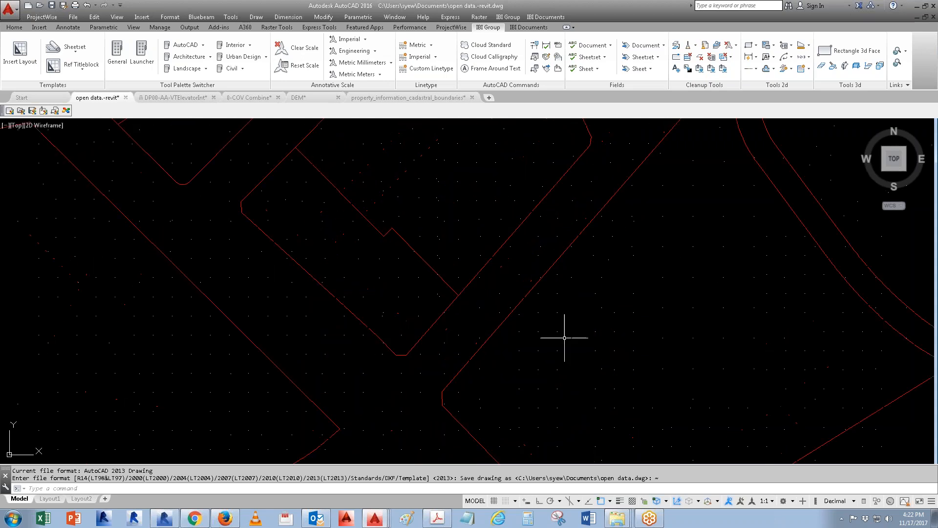
- List the properties of an elevation point southeast of the central block to check its Z coordinate
{"action": "left_click", "coordinate": [543, 339]}
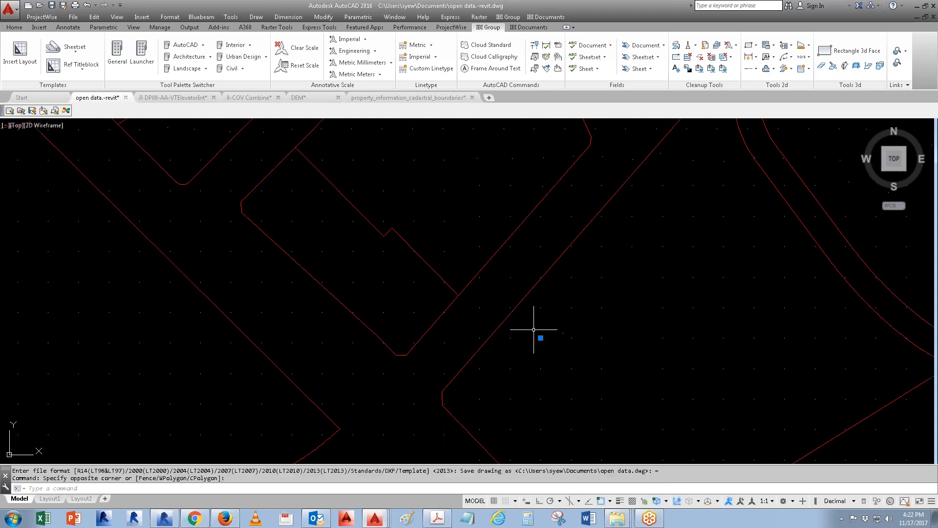
{"action": "type", "text": "LI"}
{"action": "key", "text": "Return"}
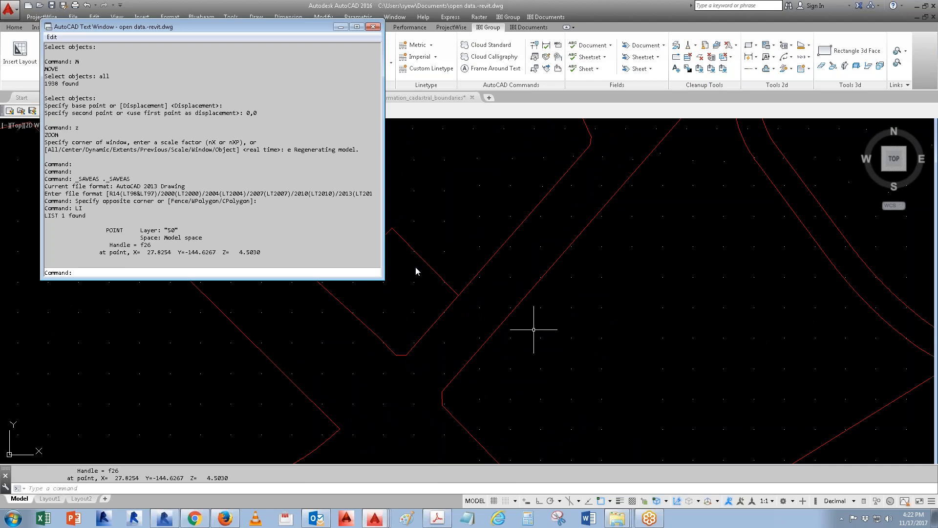
{"action": "left_click_drag", "start_coordinate": [271, 253], "coordinate": [240, 248]}
{"action": "left_click", "coordinate": [242, 257]}
{"action": "left_click", "coordinate": [373, 26]}
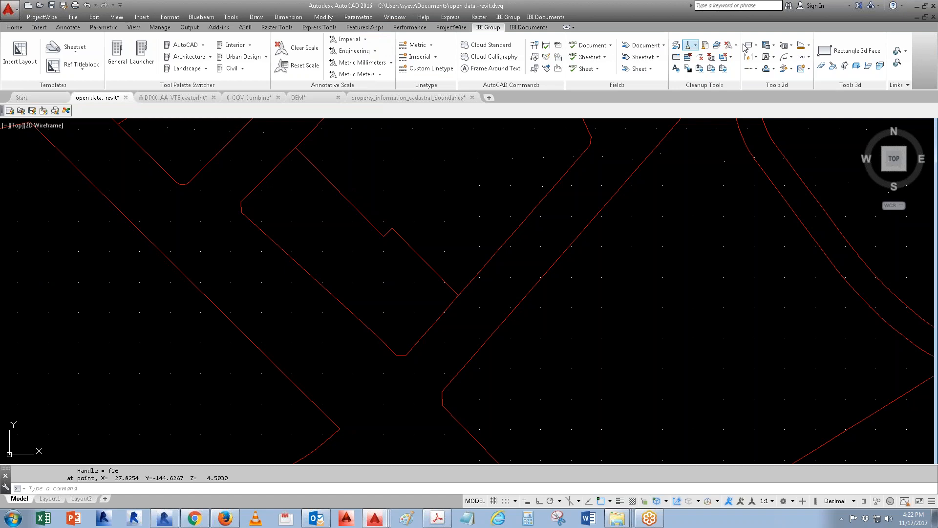
- Start the Point Extraction Manager with Point as the input type and File as the output type
{"action": "left_click", "coordinate": [810, 46]}
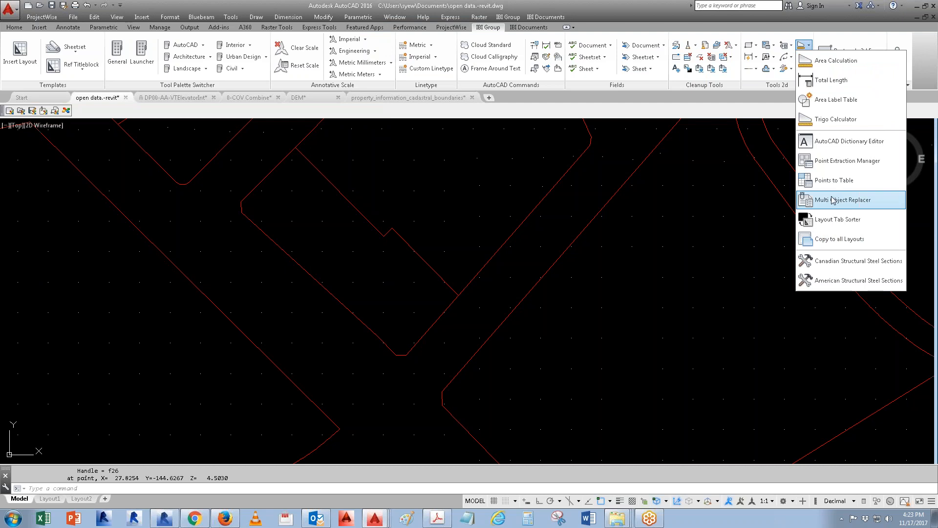
{"action": "left_click", "coordinate": [829, 162]}
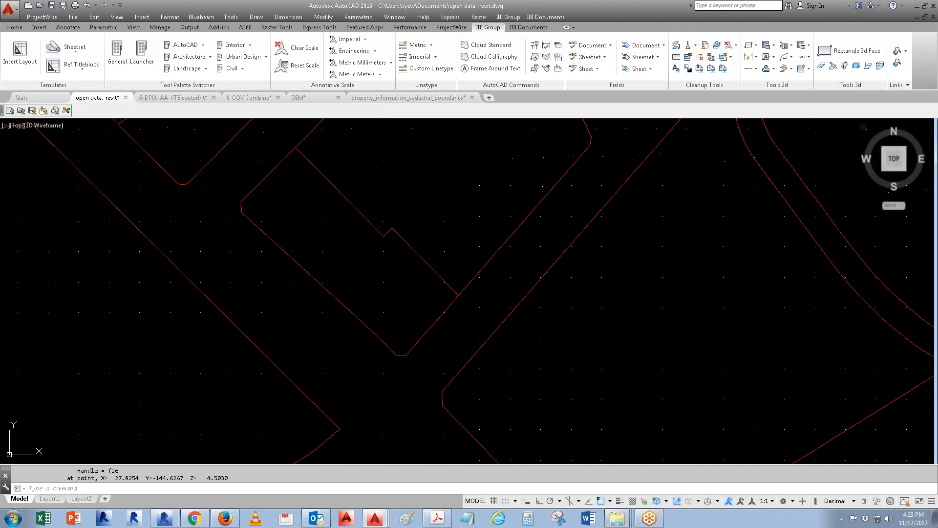
{"action": "left_click", "coordinate": [361, 204]}
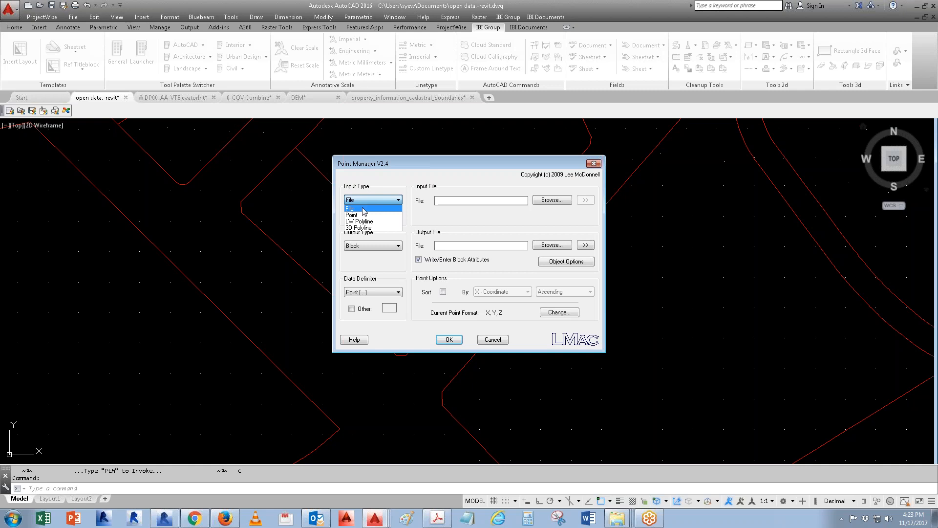
{"action": "left_click", "coordinate": [360, 214]}
{"action": "left_click", "coordinate": [374, 246]}
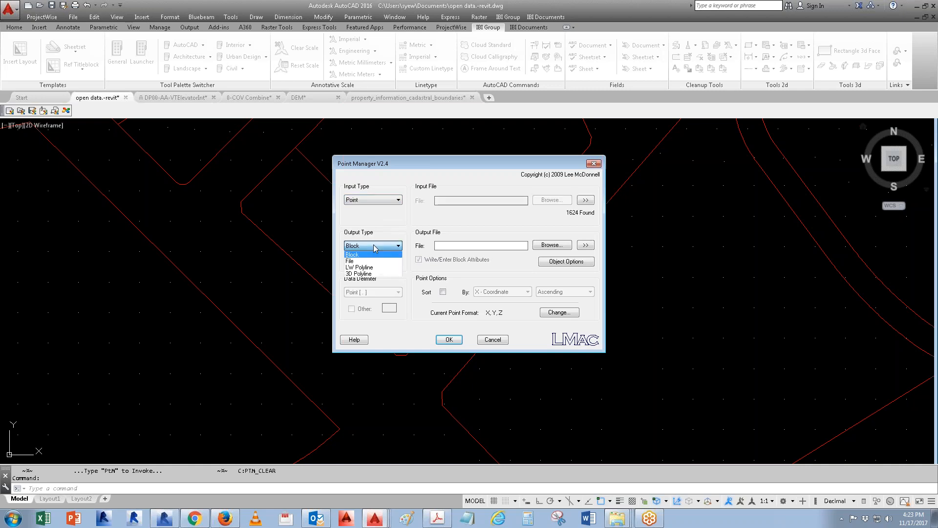
{"action": "left_click", "coordinate": [364, 261]}
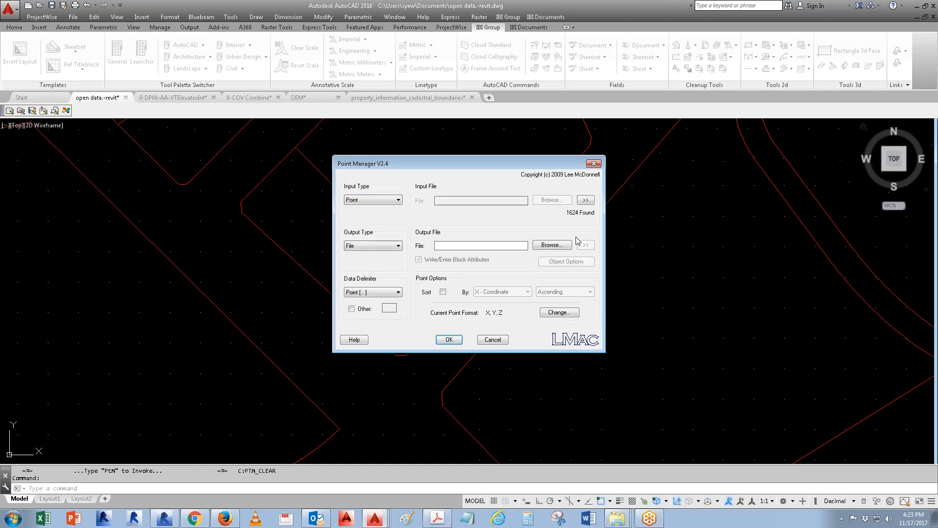
- Set the output file to open data.-revit.csv in My Documents and export the points to it
{"action": "left_click", "coordinate": [560, 245]}
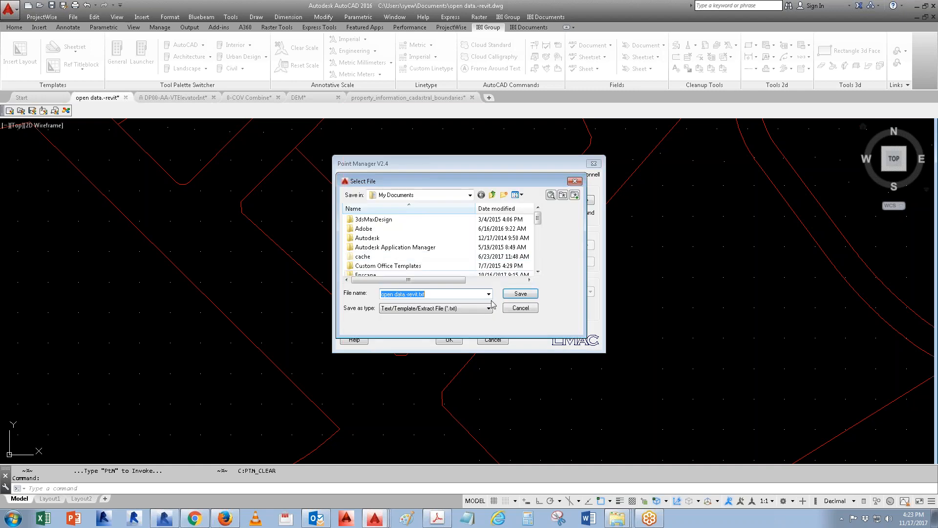
{"action": "left_click", "coordinate": [439, 309]}
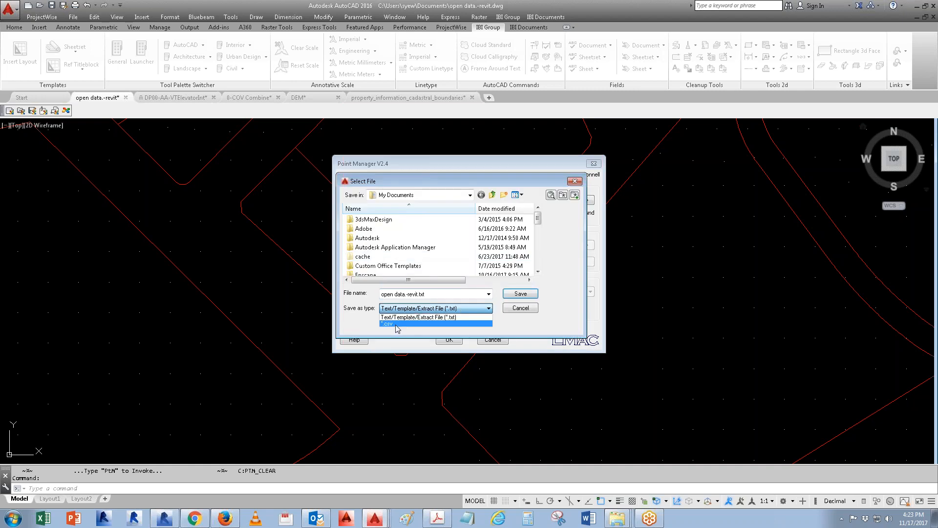
{"action": "left_click", "coordinate": [398, 324]}
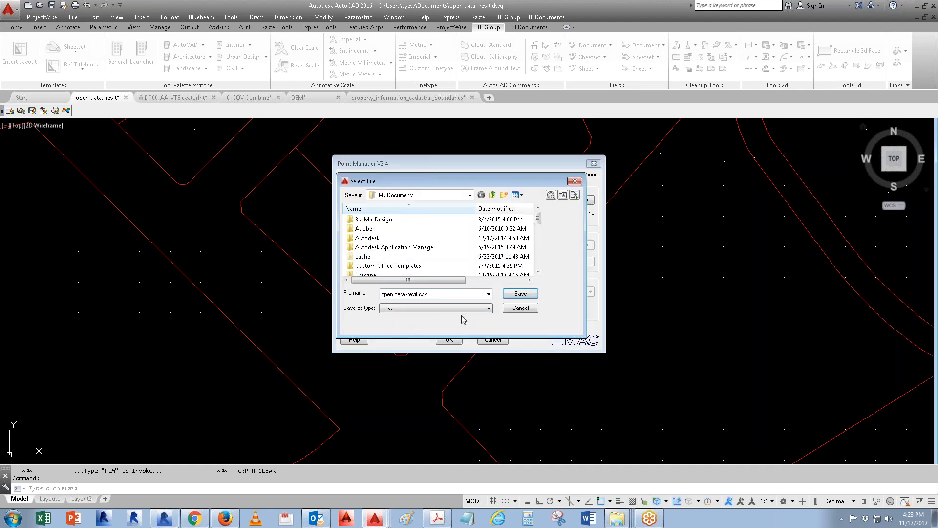
{"action": "left_click", "coordinate": [530, 293]}
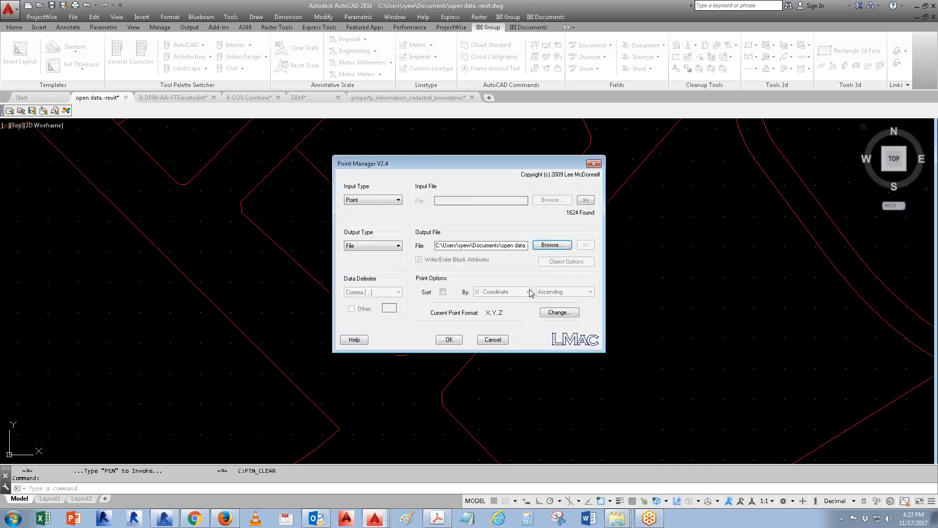
{"action": "left_click", "coordinate": [455, 338]}
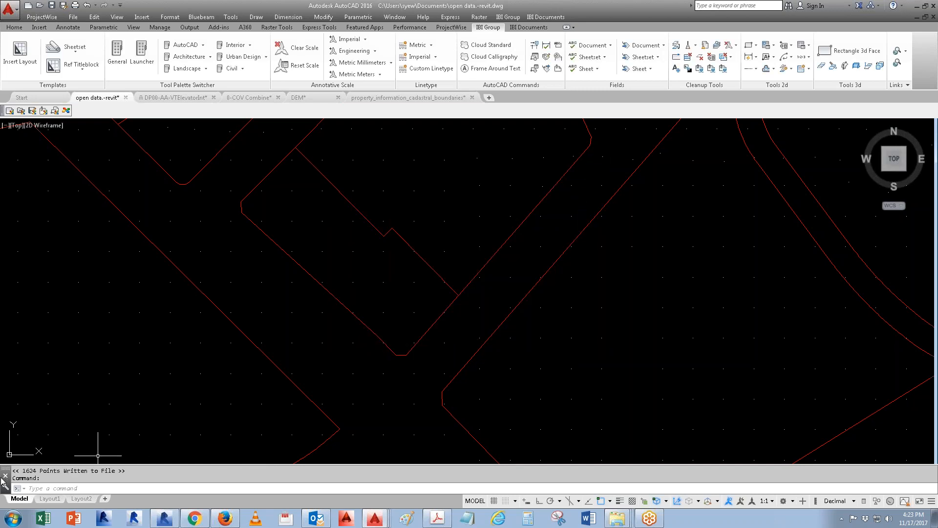
- Switch to Revit, dismiss the pinned objects warning and start a toposurface in the 3D view
{"action": "left_click", "coordinate": [165, 519]}
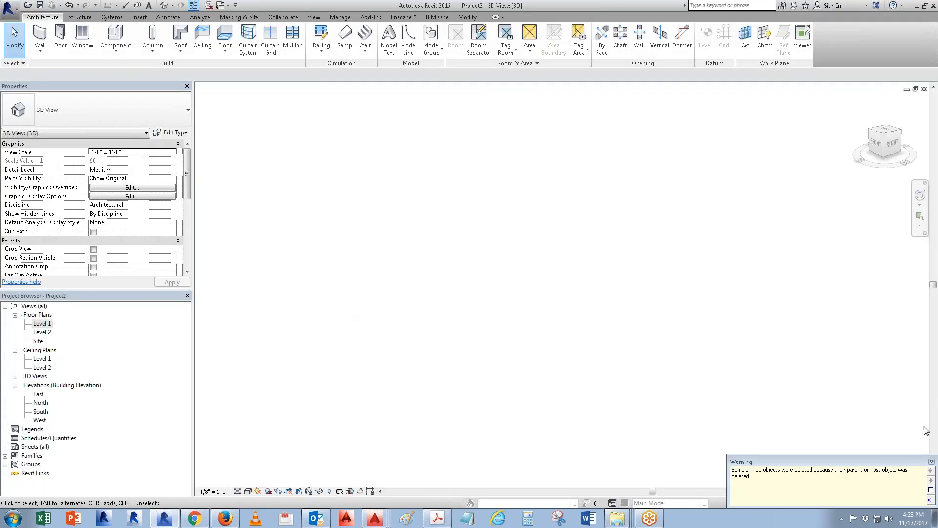
{"action": "left_click", "coordinate": [931, 461]}
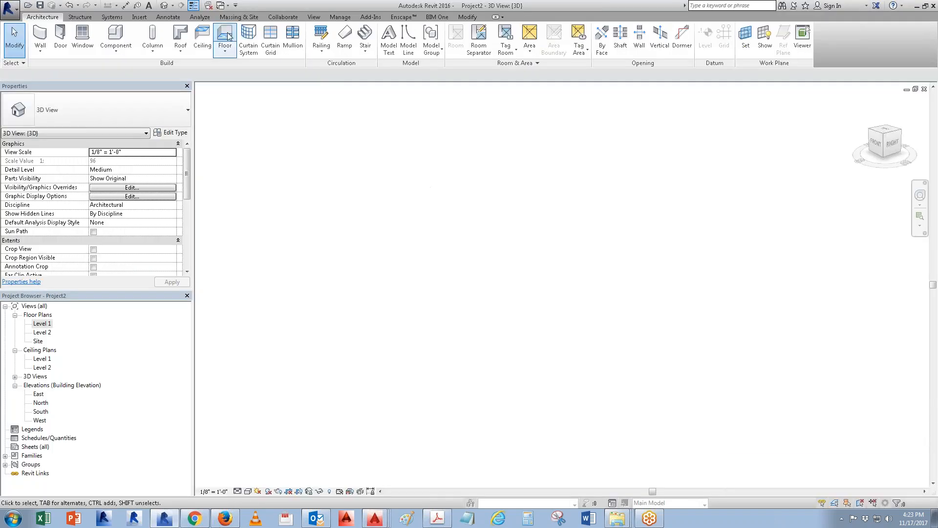
{"action": "left_click", "coordinate": [237, 17]}
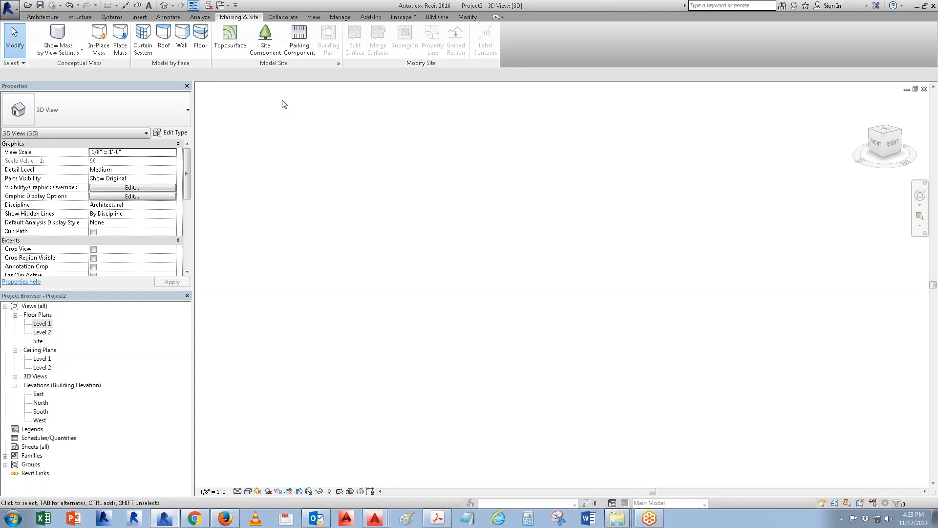
{"action": "left_click", "coordinate": [230, 38]}
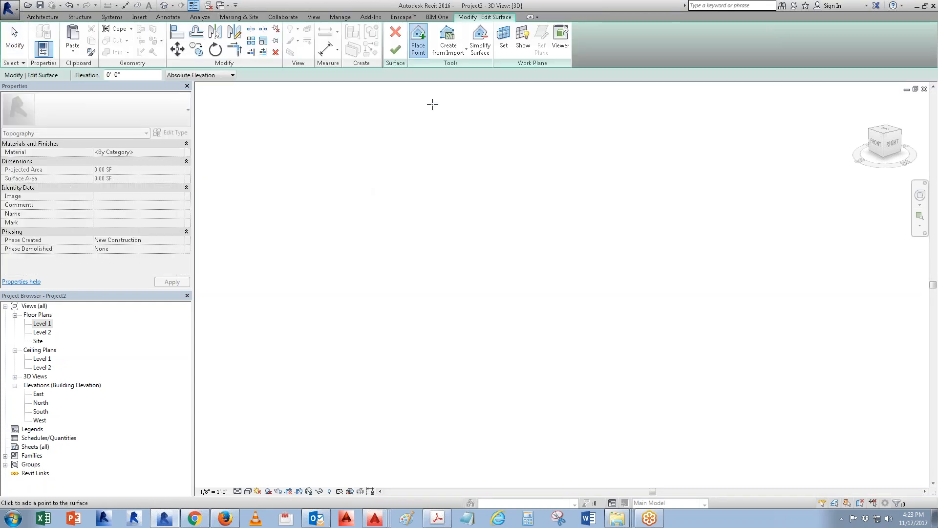
- Create the surface from a points file, using open data.-revit.csv from the Documents folder
{"action": "left_click", "coordinate": [457, 55]}
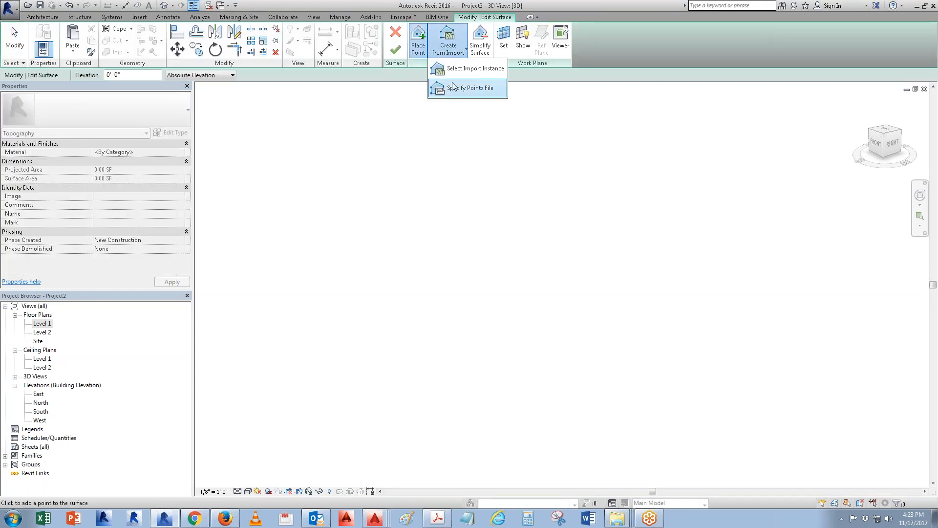
{"action": "left_click", "coordinate": [471, 89]}
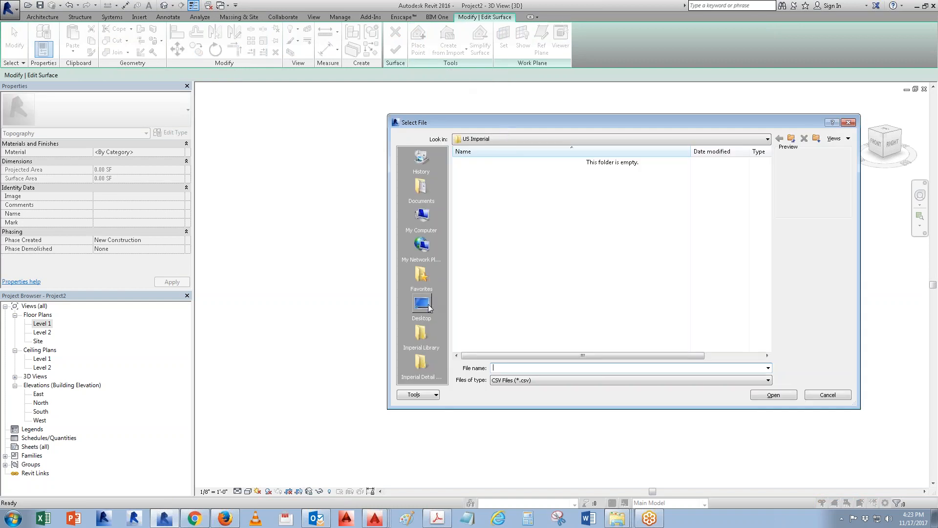
{"action": "left_click", "coordinate": [421, 188]}
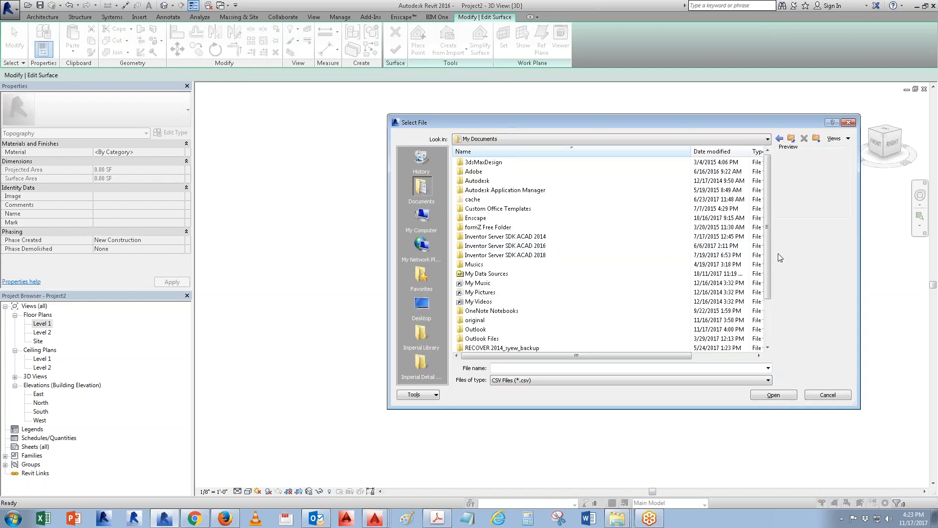
{"action": "scroll", "coordinate": [773, 283], "scroll_direction": "down", "scroll_amount": 2}
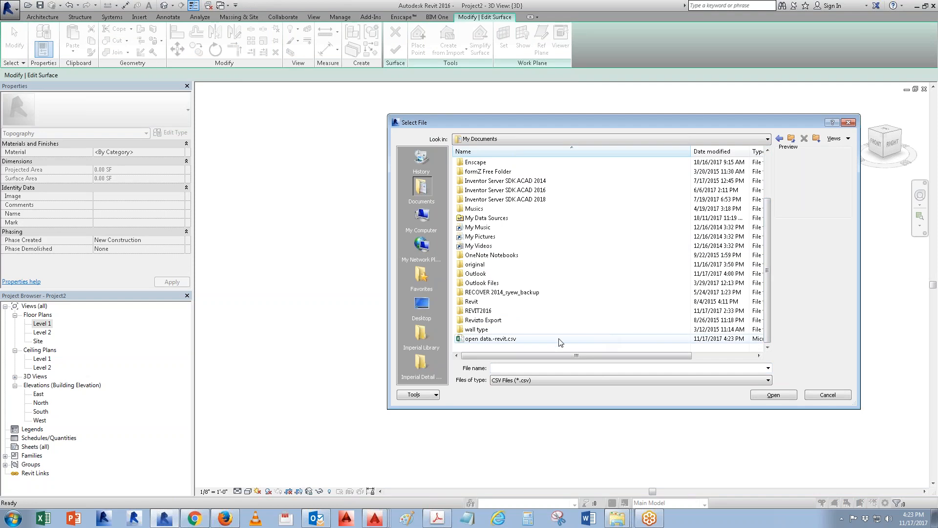
{"action": "left_click", "coordinate": [498, 340]}
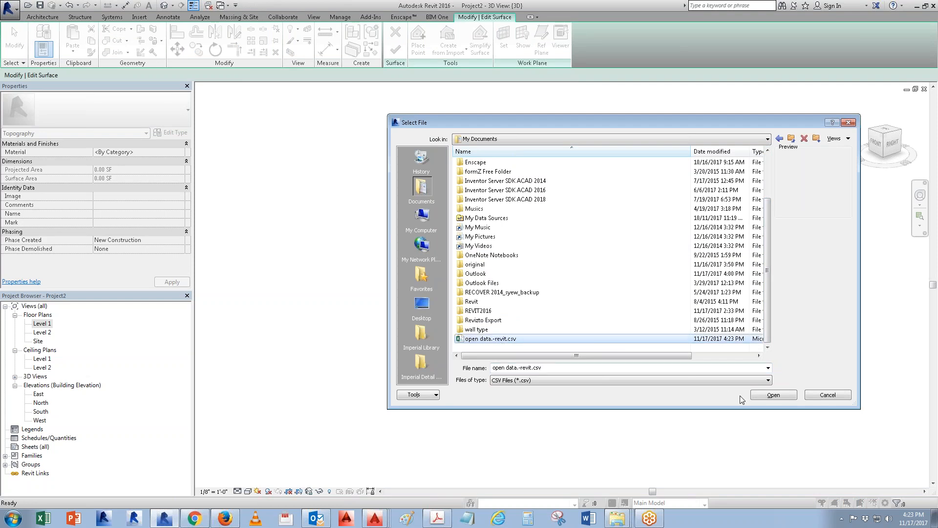
{"action": "left_click", "coordinate": [765, 395]}
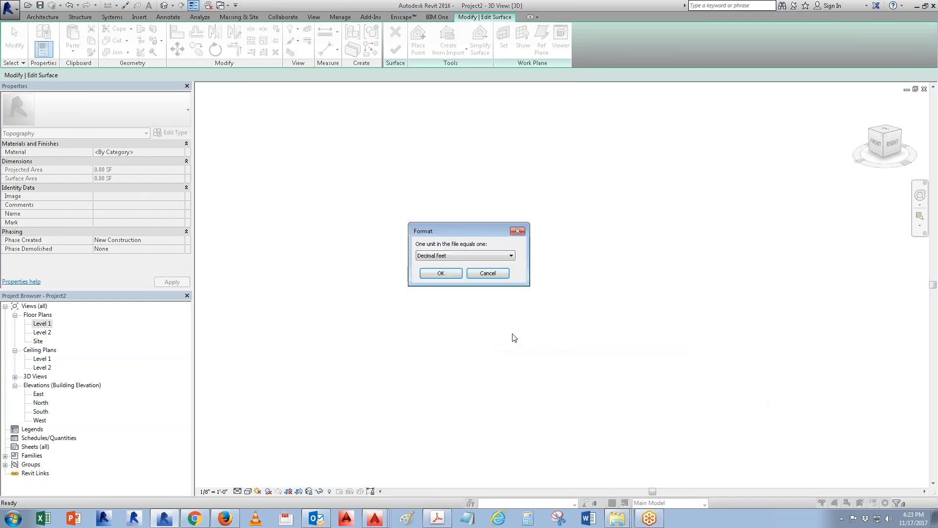
- Choose the unit for the points file, generate the surface from it and finish the toposurface
{"action": "left_click", "coordinate": [443, 256]}
{"action": "left_click", "coordinate": [438, 277]}
{"action": "left_click", "coordinate": [440, 277]}
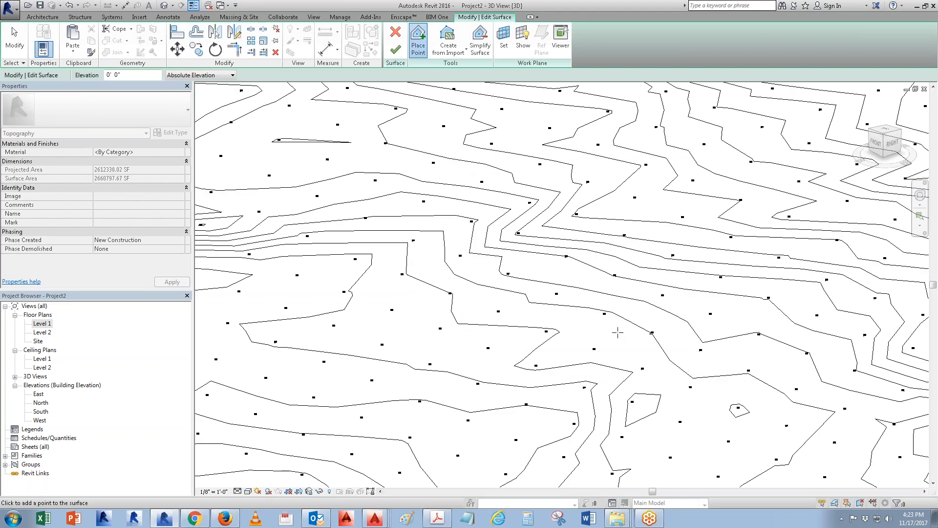
{"action": "scroll", "coordinate": [620, 329], "scroll_direction": "down", "scroll_amount": 5}
{"action": "scroll", "coordinate": [482, 303], "scroll_direction": "down", "scroll_amount": 1}
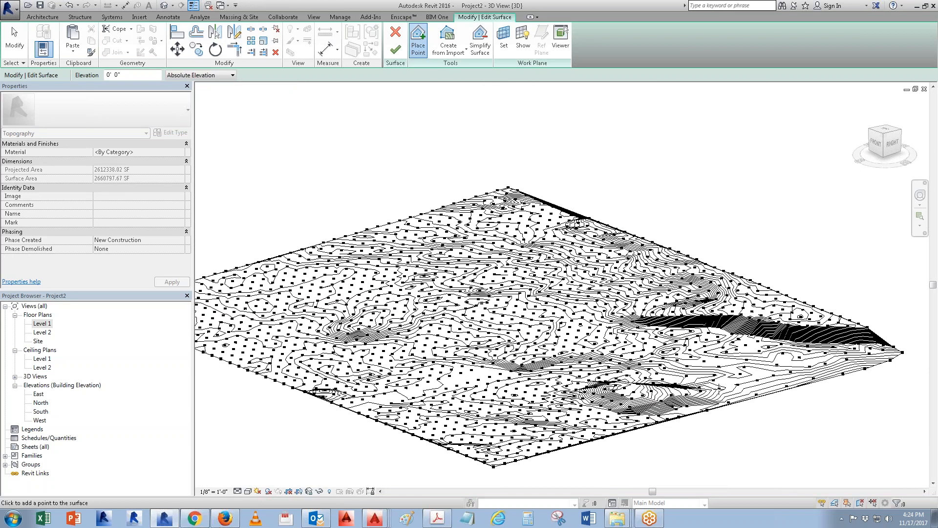
{"action": "left_click", "coordinate": [396, 49]}
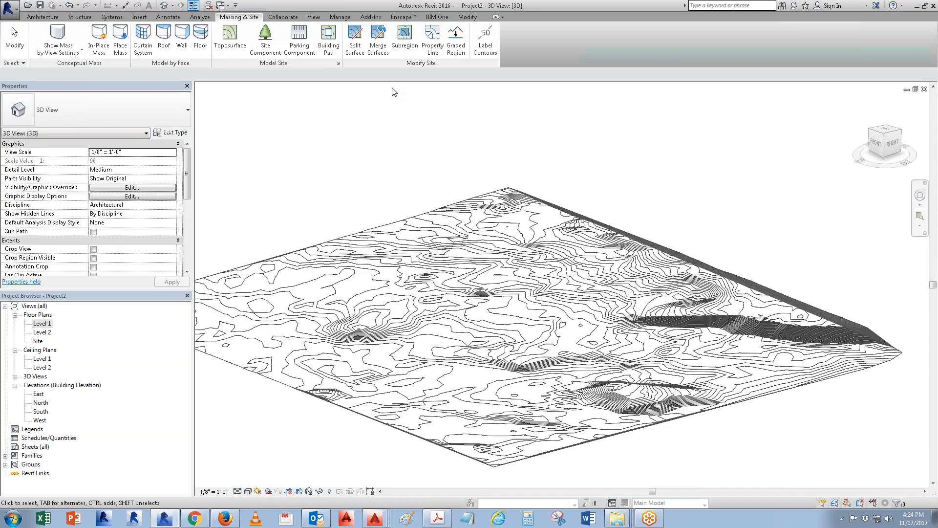
- Check the Level 1 floor plan and open the Site floor plan to view the contours around the base point
{"action": "double_click", "coordinate": [45, 325]}
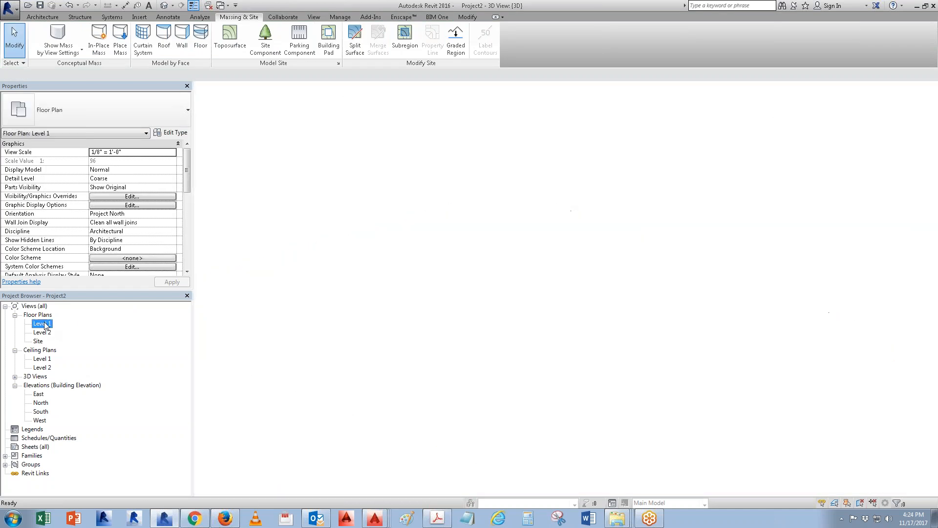
{"action": "scroll", "coordinate": [475, 337], "scroll_direction": "down", "scroll_amount": 1}
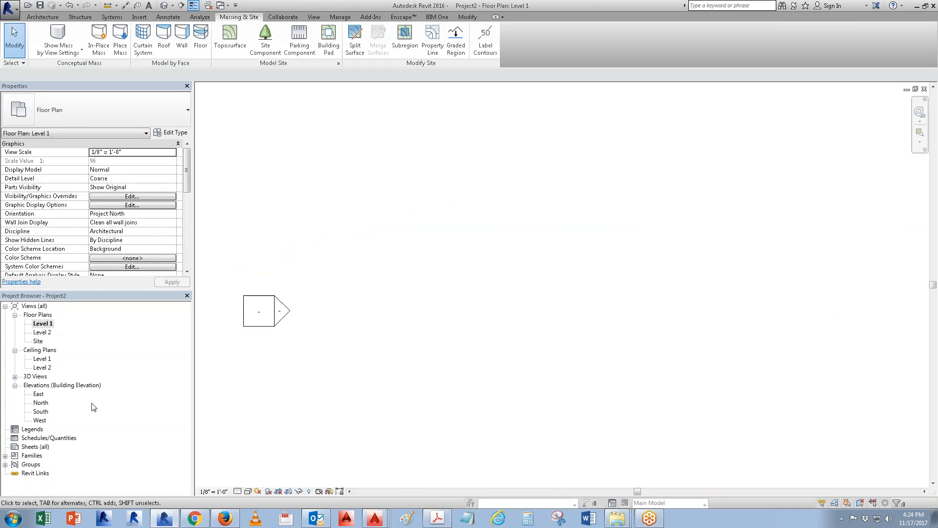
{"action": "double_click", "coordinate": [41, 339]}
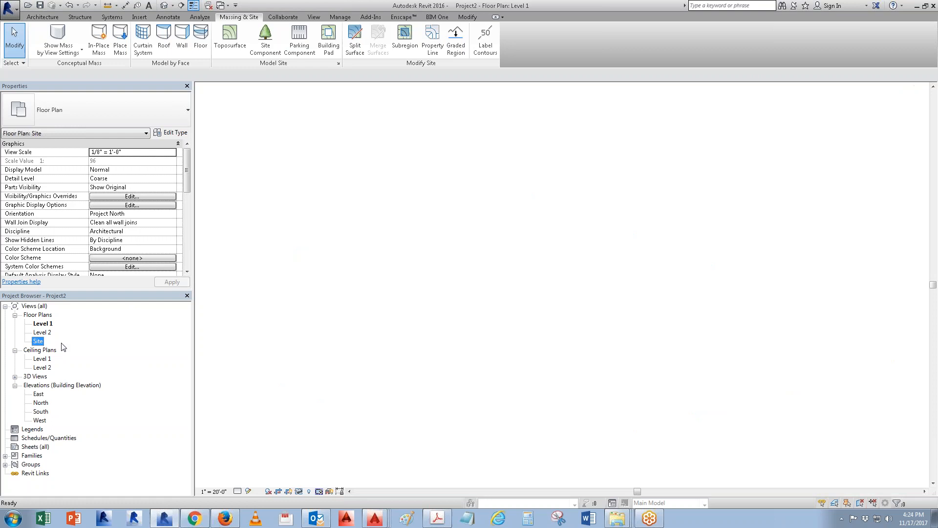
{"action": "scroll", "coordinate": [577, 229], "scroll_direction": "up", "scroll_amount": 2}
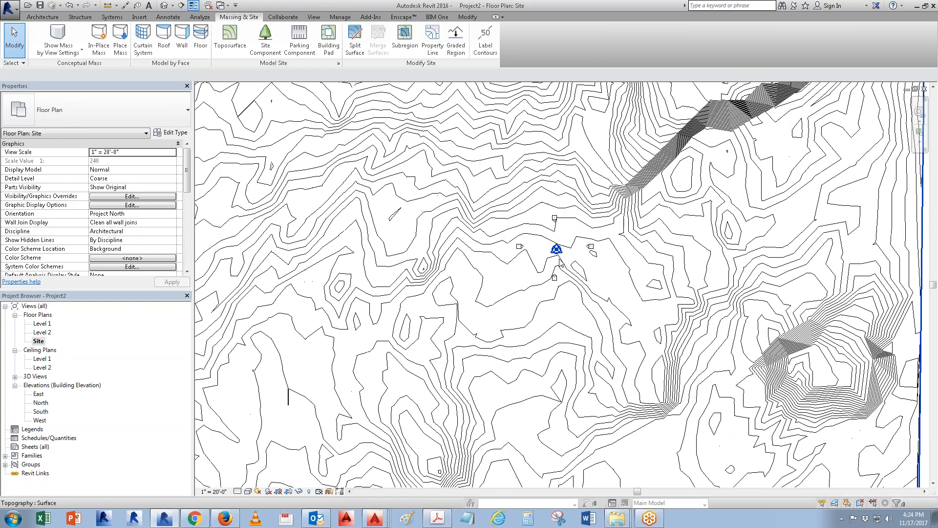
- Set up a CAD link for the current view only, with preserved colors, visible layers and no off-axis line correction
{"action": "left_click", "coordinate": [140, 18]}
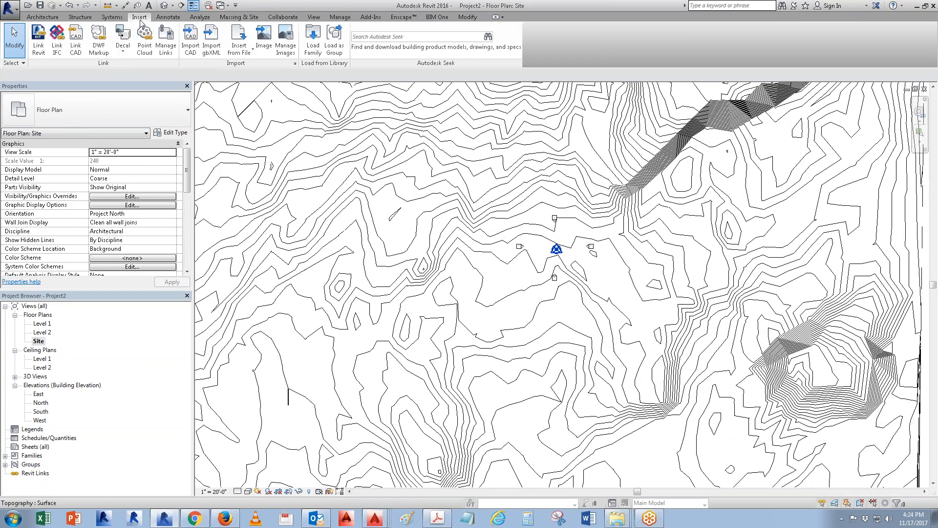
{"action": "left_click", "coordinate": [75, 39]}
{"action": "left_click", "coordinate": [351, 375]}
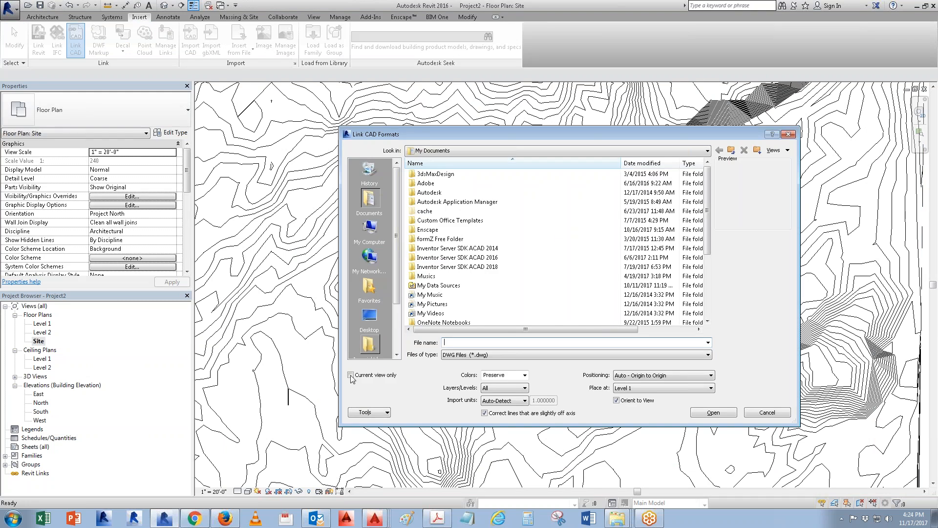
{"action": "left_click", "coordinate": [524, 375]}
{"action": "left_click", "coordinate": [494, 390]}
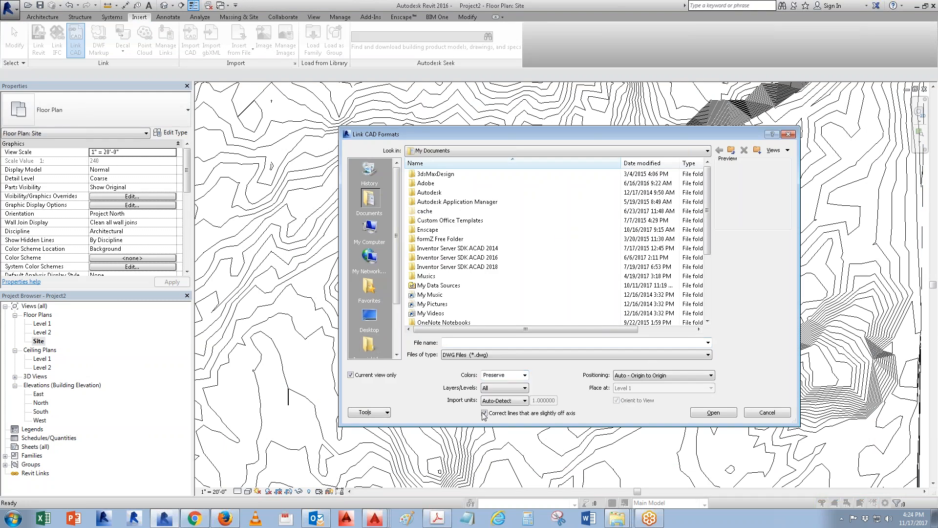
{"action": "left_click", "coordinate": [495, 388]}
{"action": "left_click", "coordinate": [491, 403]}
- Link open data.-revit.dwg from My Documents into the Site plan with Auto - Origin to Origin positioning
{"action": "left_click_drag", "start_coordinate": [707, 210], "coordinate": [707, 274]}
{"action": "left_click", "coordinate": [463, 313]}
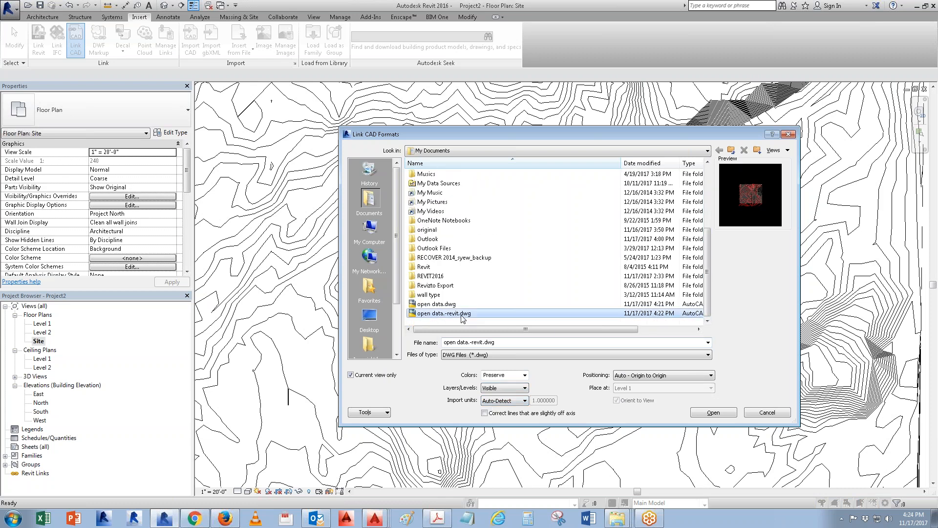
{"action": "left_click", "coordinate": [712, 413]}
{"action": "scroll", "coordinate": [586, 286], "scroll_direction": "down", "scroll_amount": 3}
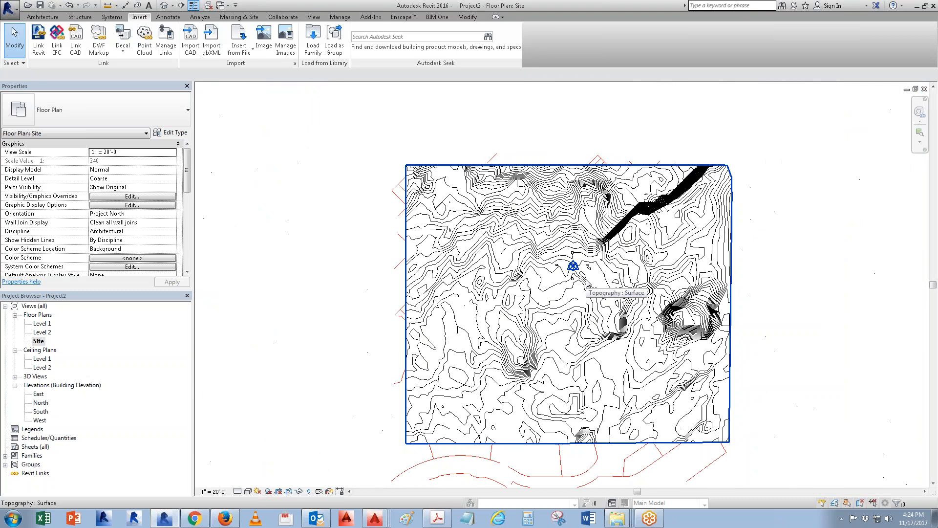
- Set the linked open data.-revit.dwg to draw in the Foreground of the Site plan
{"action": "scroll", "coordinate": [586, 286], "scroll_direction": "down", "scroll_amount": 1}
{"action": "left_click", "coordinate": [595, 413]}
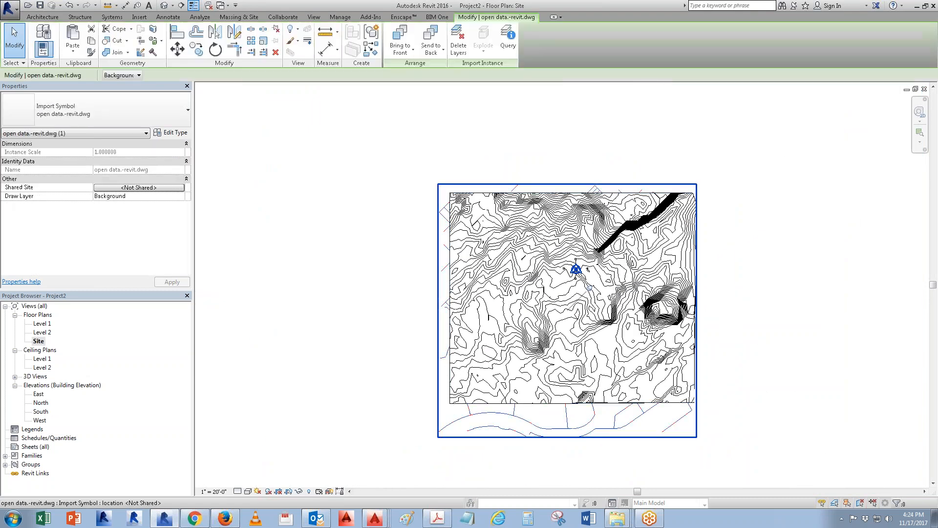
{"action": "left_click", "coordinate": [138, 75]}
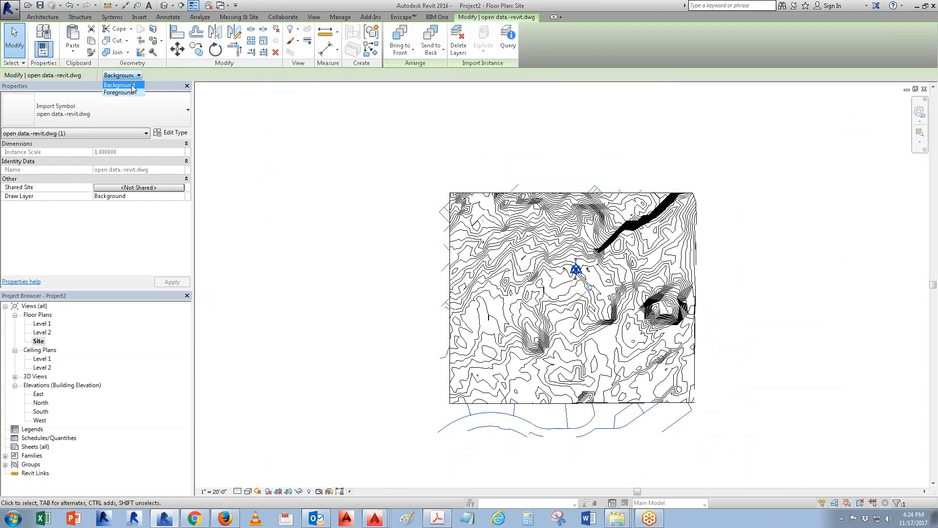
{"action": "left_click", "coordinate": [131, 92]}
{"action": "scroll", "coordinate": [581, 290], "scroll_direction": "up", "scroll_amount": 5}
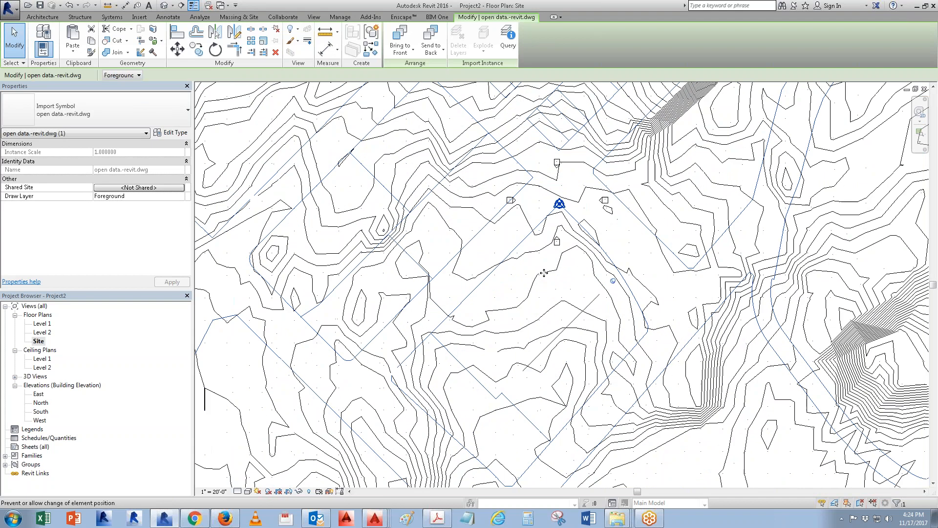
{"action": "key", "text": "Escape"}
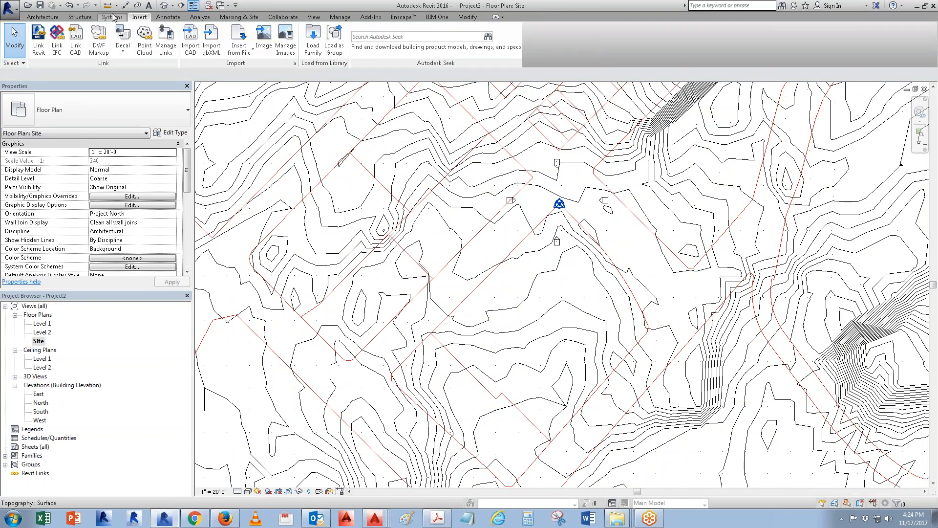
- Create a property line by sketching, picking the closed chain of linked CAD lines around the lot directly below the base point, and finish the sketch
{"action": "left_click", "coordinate": [239, 17]}
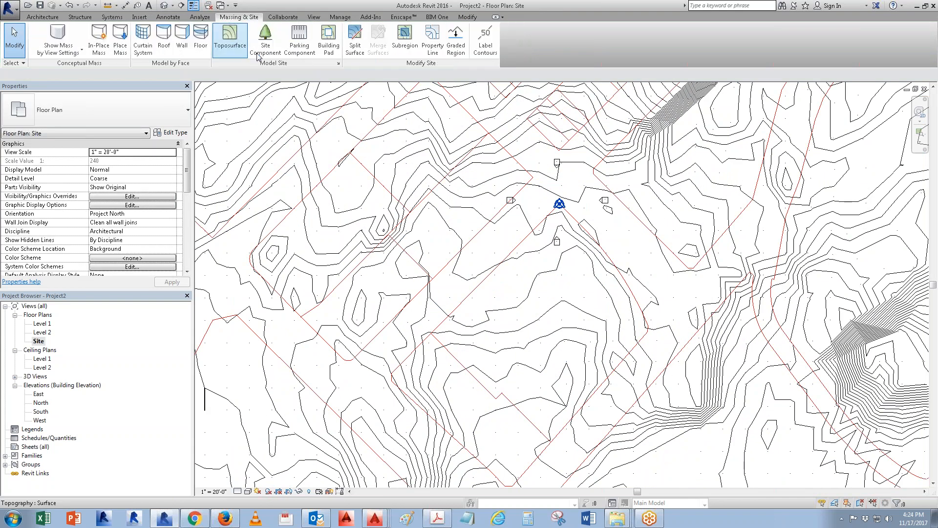
{"action": "left_click", "coordinate": [433, 40]}
{"action": "left_click", "coordinate": [430, 264]}
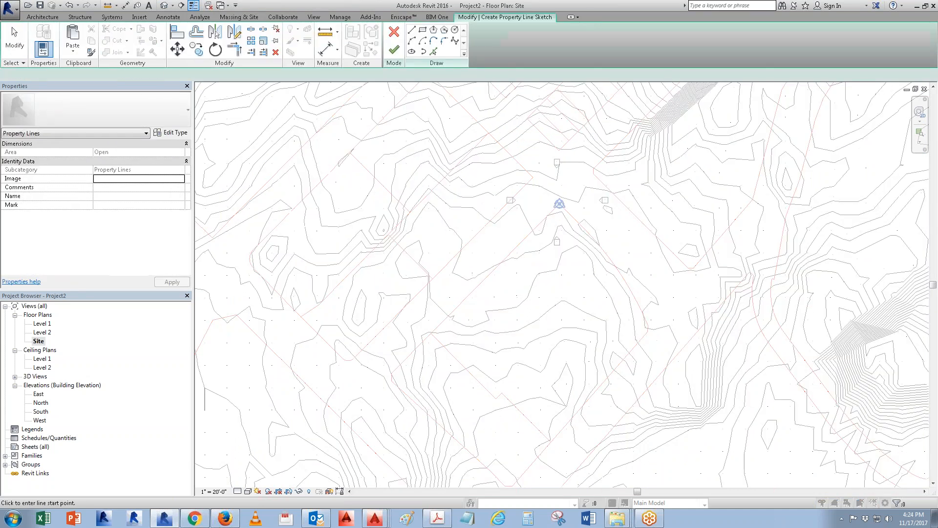
{"action": "left_click", "coordinate": [434, 52]}
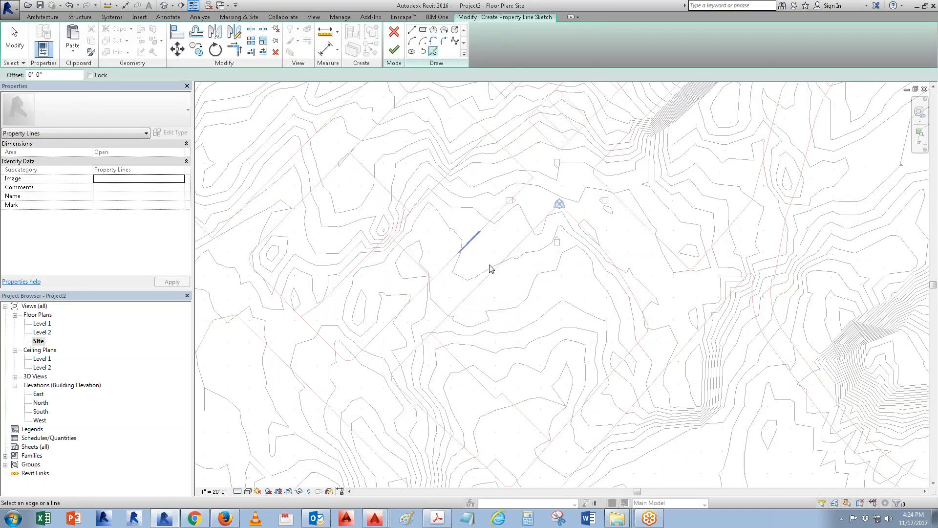
{"action": "key", "text": "Tab"}
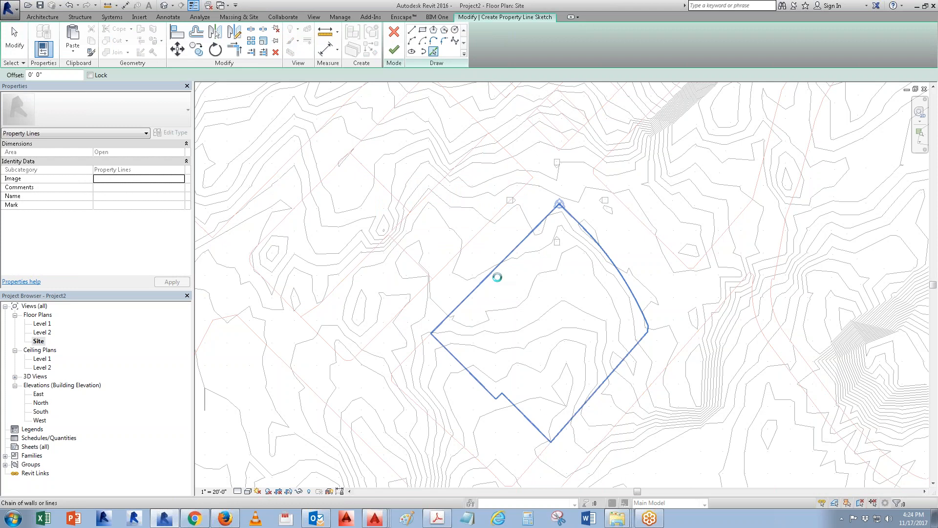
{"action": "left_click", "coordinate": [497, 272]}
{"action": "key", "text": "Escape"}
{"action": "key", "text": "Escape"}
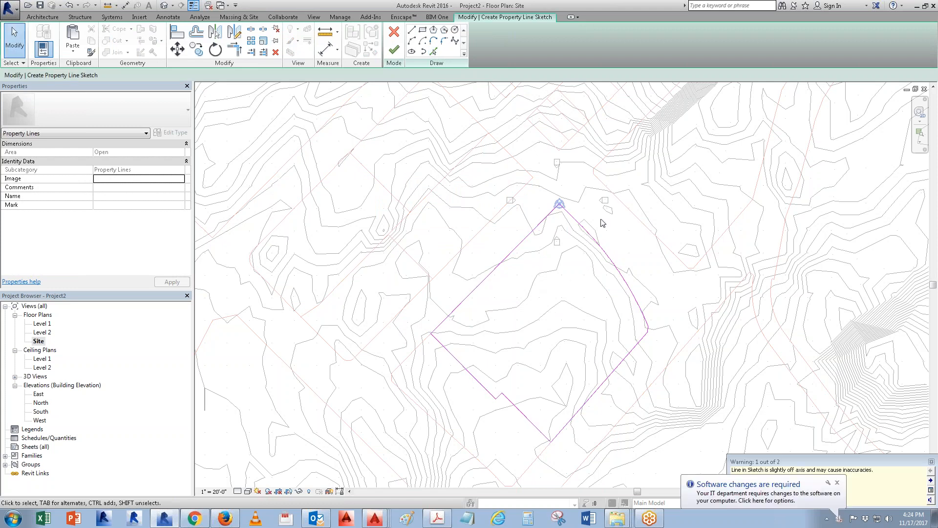
{"action": "left_click", "coordinate": [394, 50]}
{"action": "key", "text": "Escape"}
- Turn off the display of all imported categories in the Site plan's Visibility/Graphic Overrides
{"action": "scroll", "coordinate": [574, 290], "scroll_direction": "down", "scroll_amount": 2}
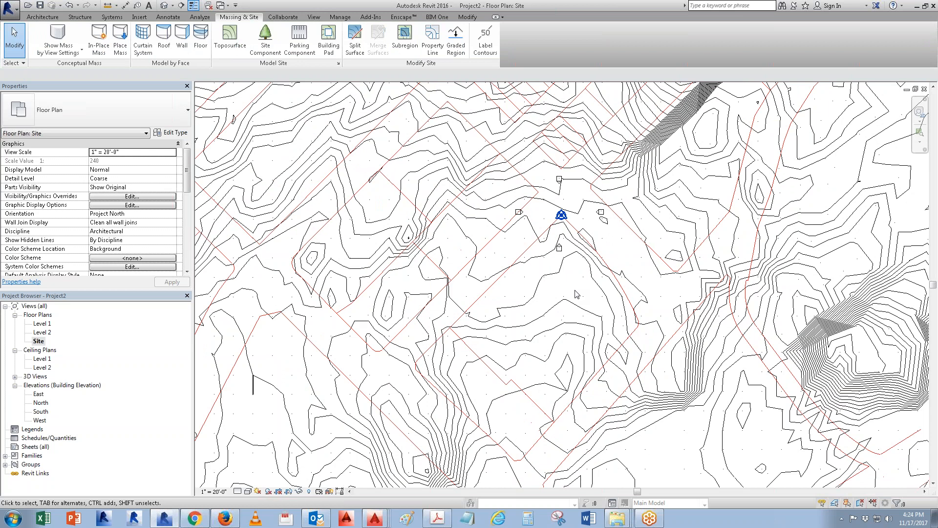
{"action": "key", "text": "v"}
{"action": "key", "text": "v"}
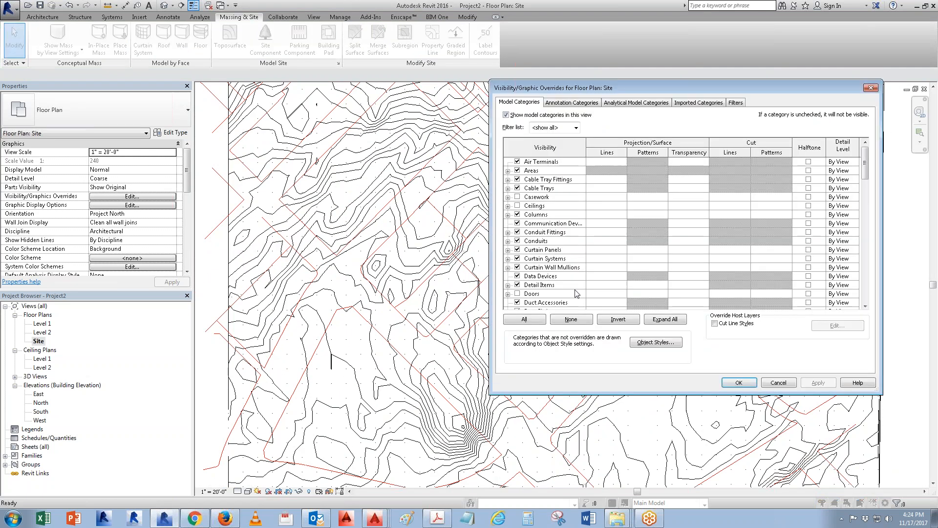
{"action": "left_click", "coordinate": [686, 104]}
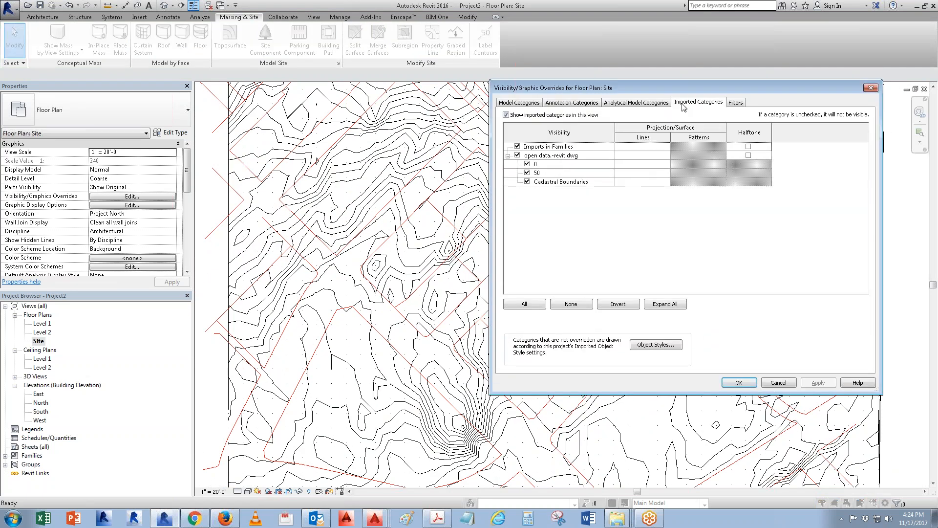
{"action": "left_click", "coordinate": [520, 118]}
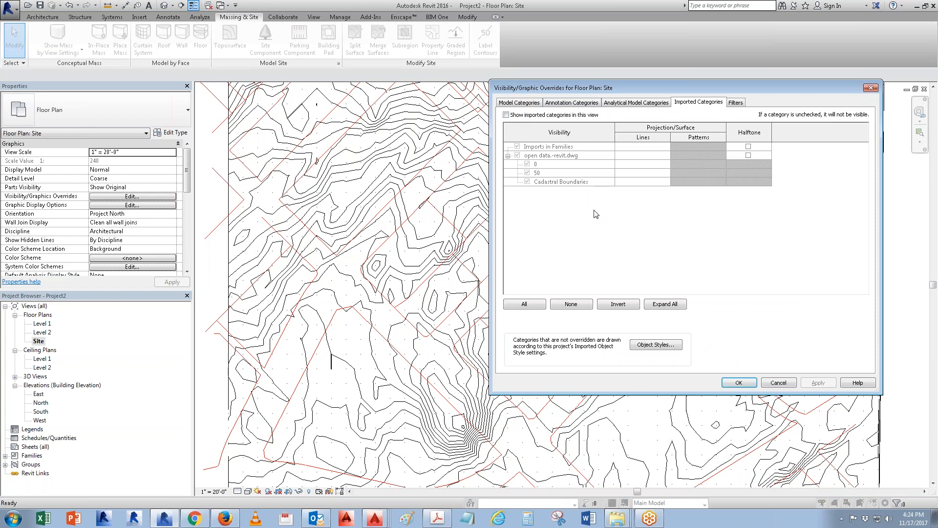
{"action": "left_click", "coordinate": [739, 383]}
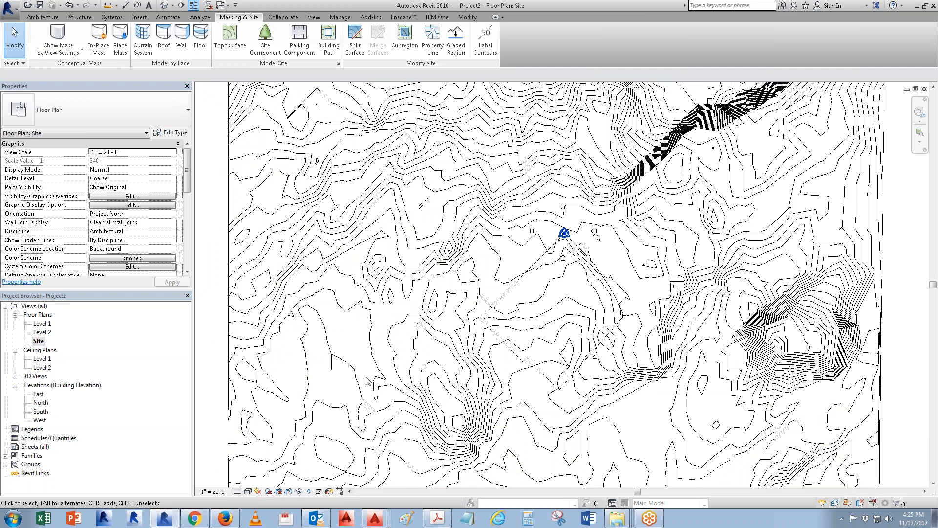
- Rotate project north by aligning to the lot's northwest property line, and set the Site plan's orientation to True North
{"action": "scroll", "coordinate": [604, 270], "scroll_direction": "up", "scroll_amount": 2}
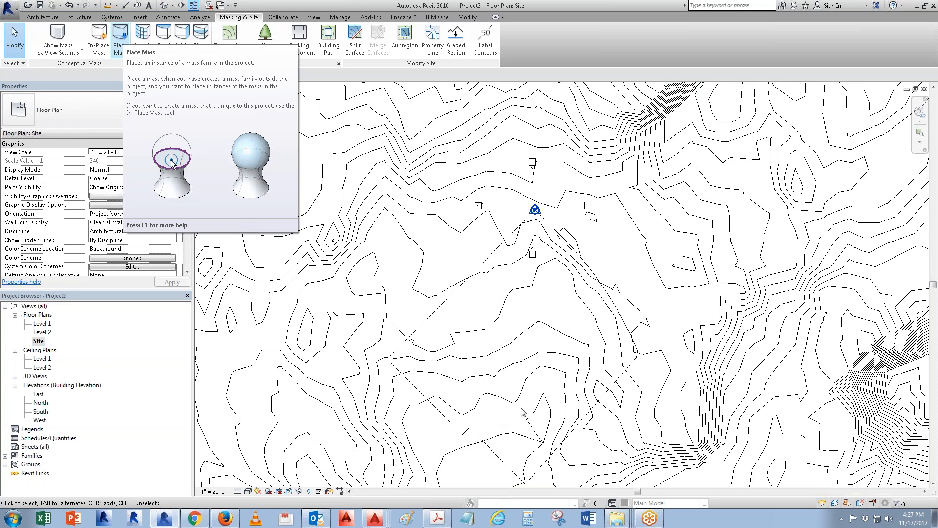
{"action": "left_click", "coordinate": [338, 18]}
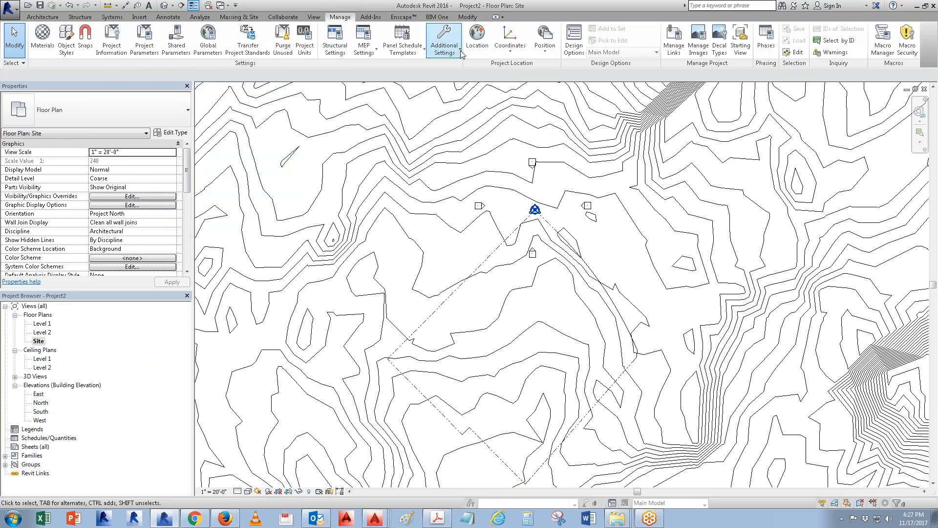
{"action": "left_click", "coordinate": [544, 49]}
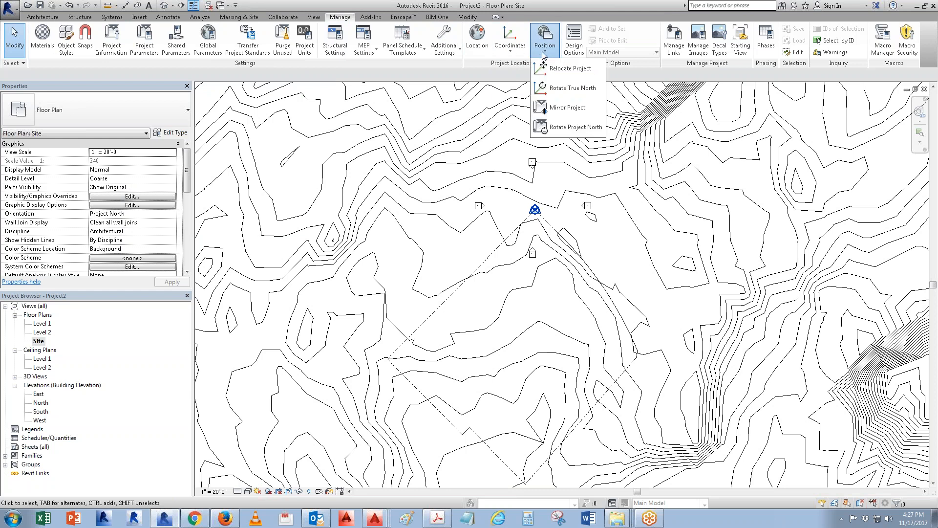
{"action": "left_click", "coordinate": [581, 130]}
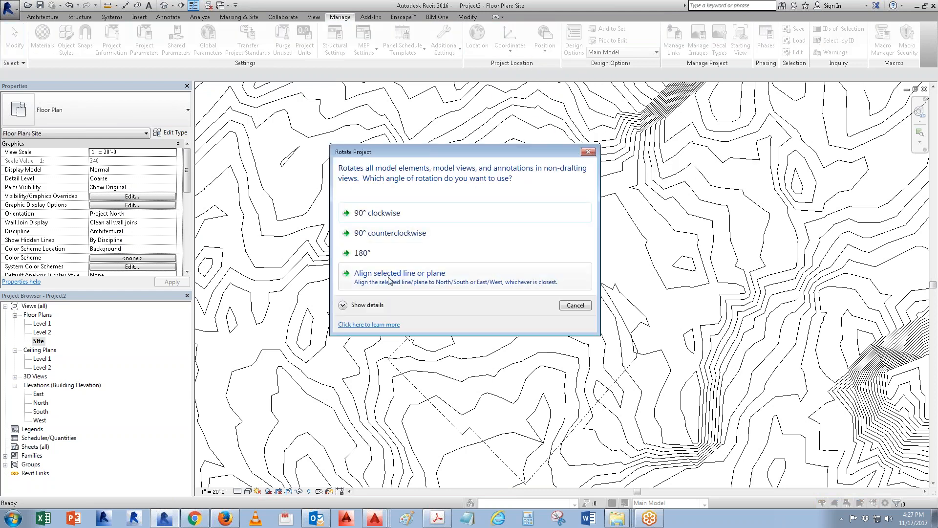
{"action": "left_click", "coordinate": [390, 279]}
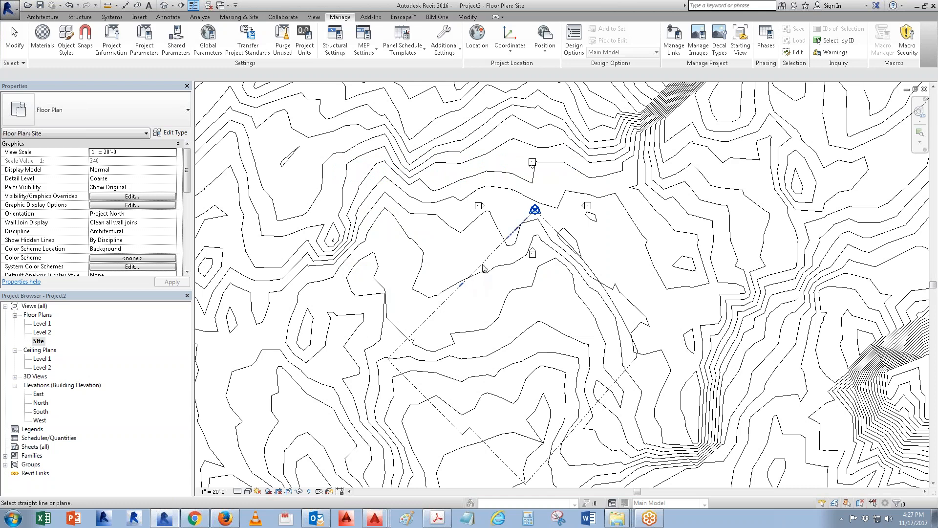
{"action": "left_click", "coordinate": [447, 299]}
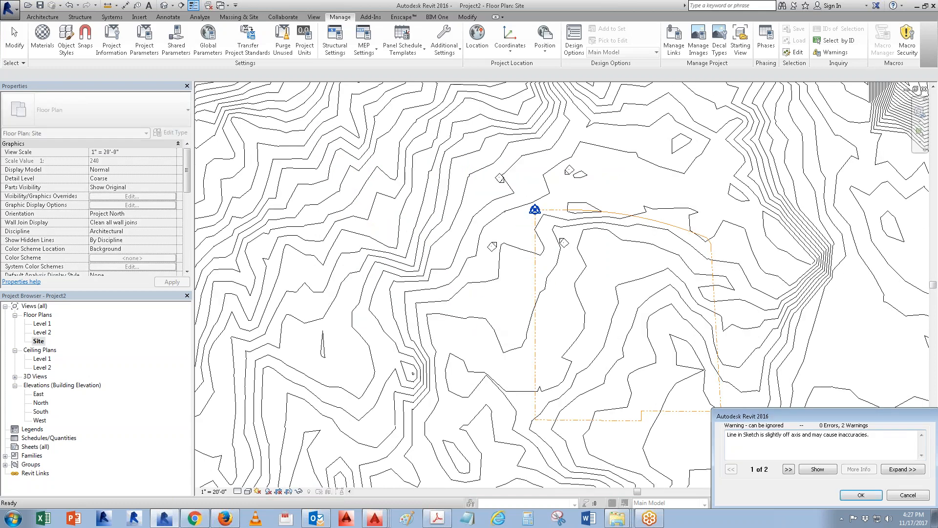
{"action": "left_click", "coordinate": [861, 495]}
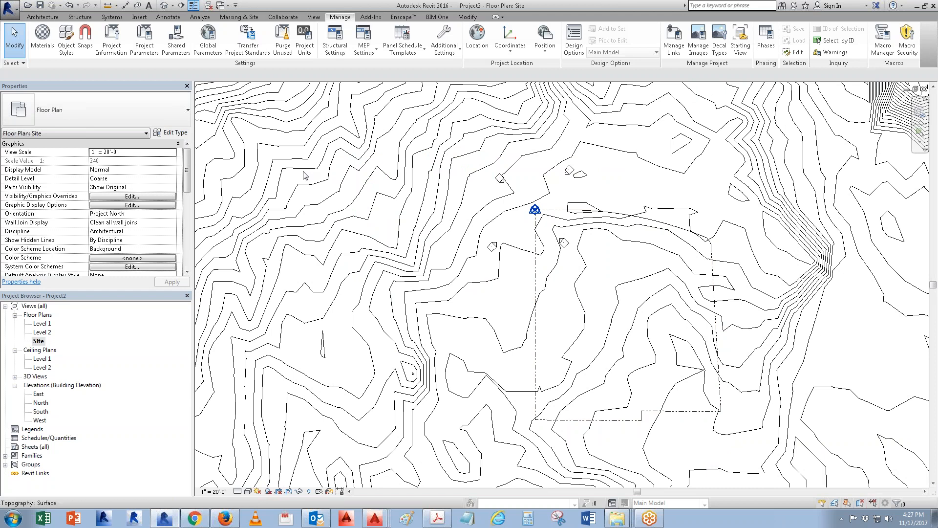
{"action": "left_click", "coordinate": [172, 215]}
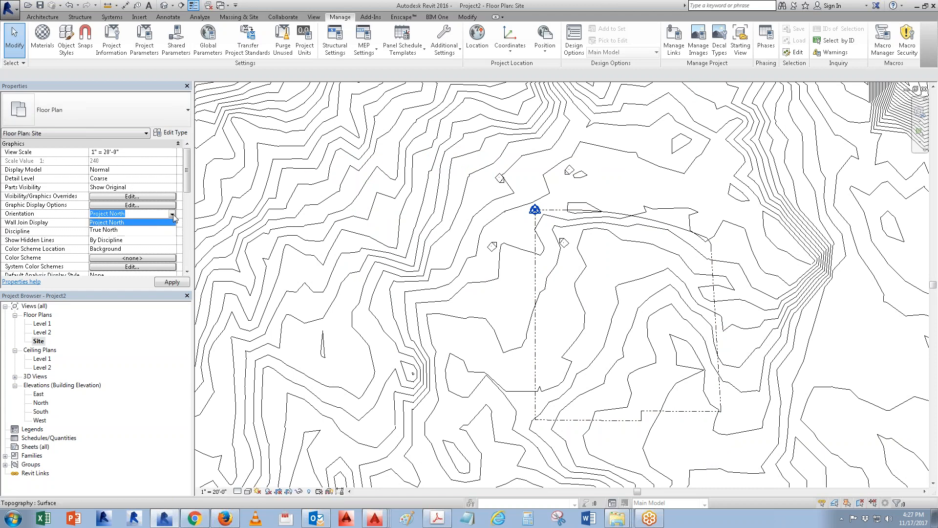
{"action": "left_click", "coordinate": [146, 232]}
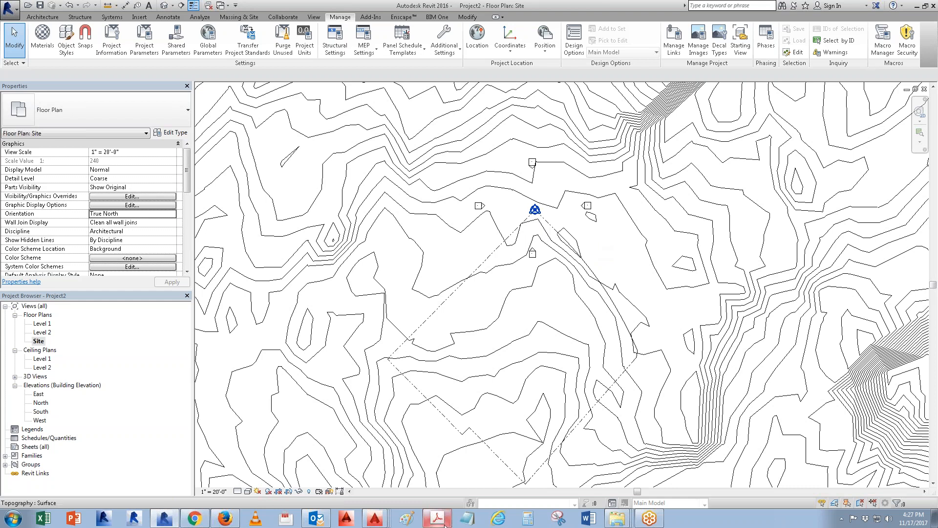
- Switch to open data.-revit.dwg in AutoCAD and draw a polyline north arrow pointing straight up inside the lot
{"action": "left_click", "coordinate": [374, 518]}
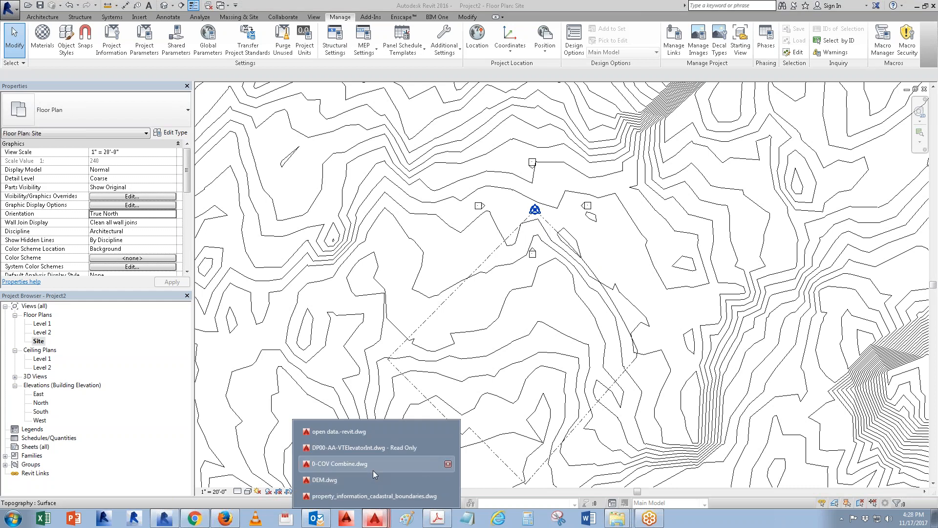
{"action": "left_click", "coordinate": [368, 432]}
{"action": "scroll", "coordinate": [397, 304], "scroll_direction": "down", "scroll_amount": 3}
{"action": "scroll", "coordinate": [388, 322], "scroll_direction": "up", "scroll_amount": 2}
{"action": "type", "text": "pl"}
{"action": "key", "text": "Return"}
{"action": "scroll", "coordinate": [399, 288], "scroll_direction": "up", "scroll_amount": 5}
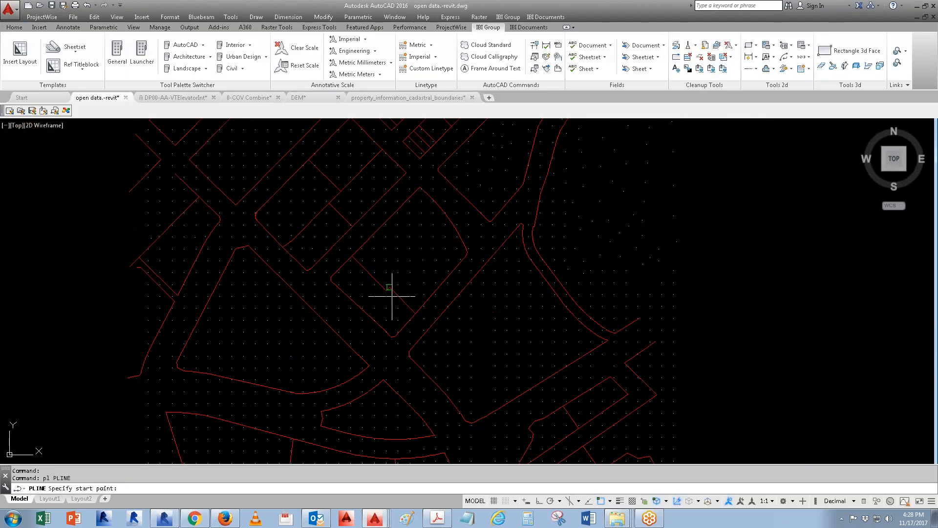
{"action": "left_click", "coordinate": [403, 282]}
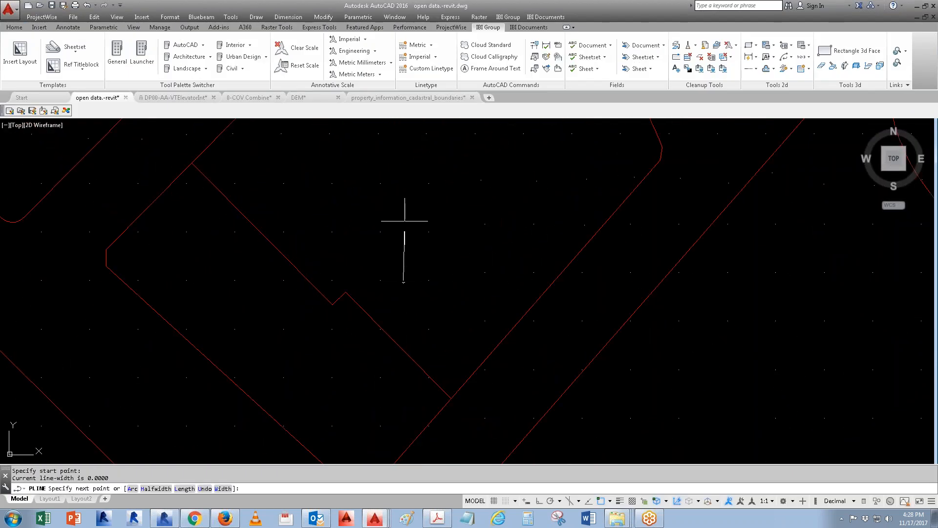
{"action": "key", "text": "F8"}
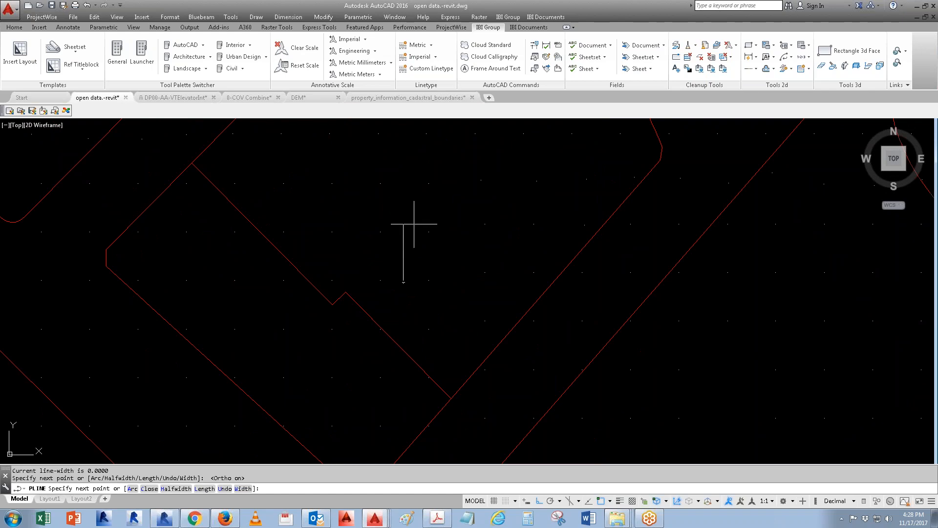
{"action": "left_click", "coordinate": [429, 201]}
{"action": "key", "text": "F8"}
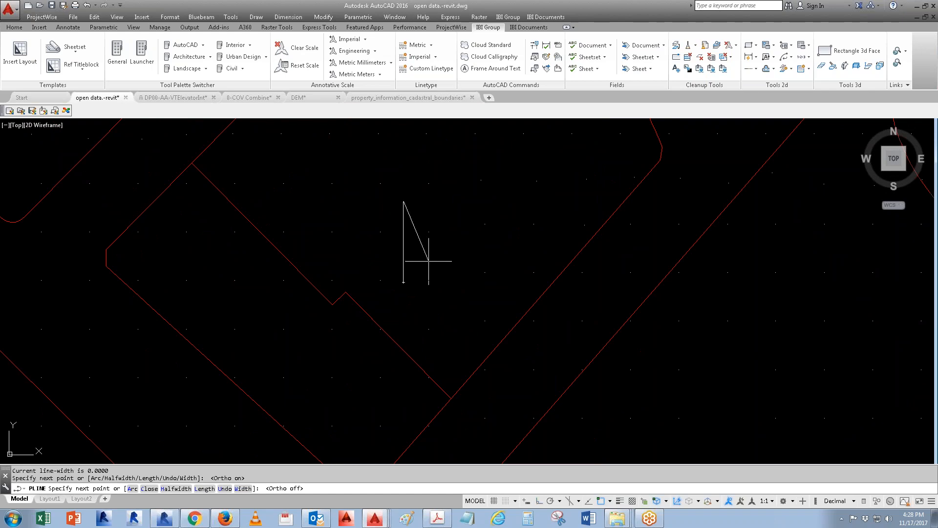
{"action": "left_click", "coordinate": [427, 259]}
{"action": "left_click", "coordinate": [374, 260]}
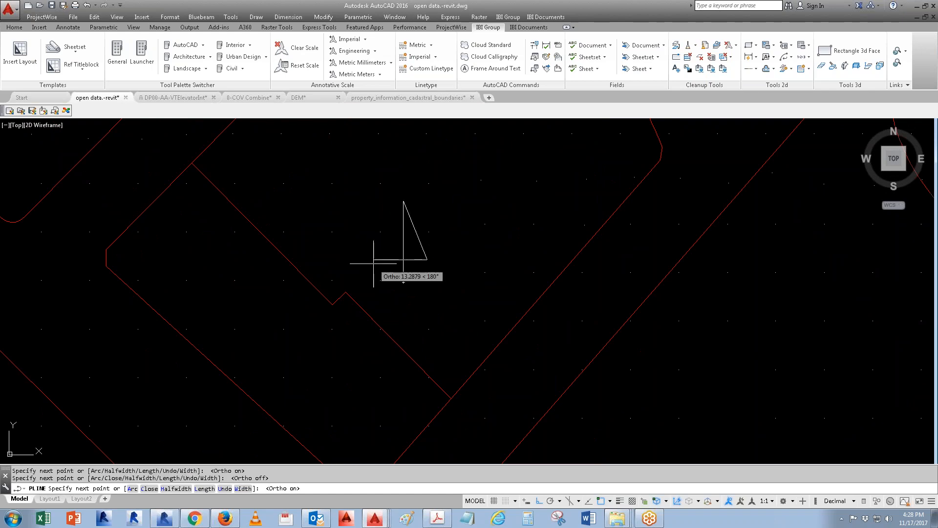
{"action": "key", "text": "Escape"}
- Draw a horizontal reference polyline running west from the lot's northern corner
{"action": "scroll", "coordinate": [397, 293], "scroll_direction": "down", "scroll_amount": 8}
{"action": "scroll", "coordinate": [397, 286], "scroll_direction": "up", "scroll_amount": 5}
{"action": "scroll", "coordinate": [397, 286], "scroll_direction": "up", "scroll_amount": 2}
{"action": "type", "text": "pl"}
{"action": "key", "text": "Return"}
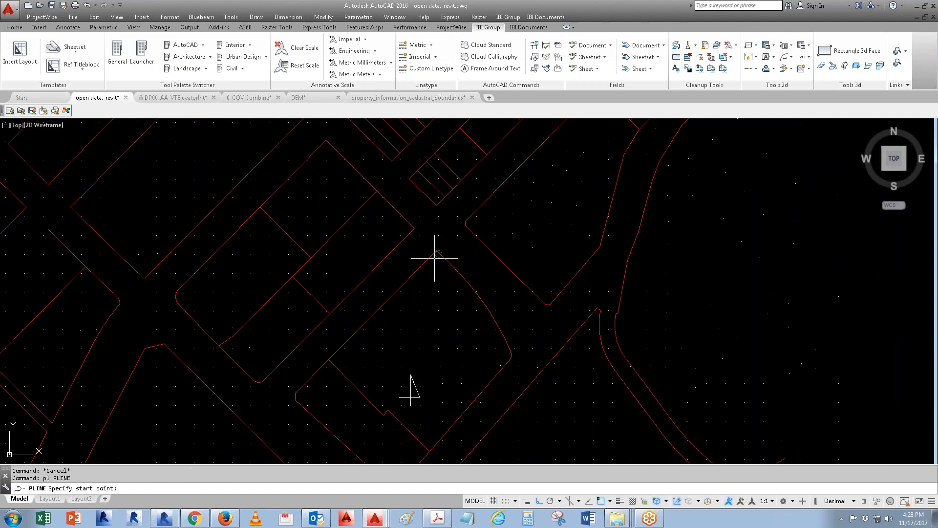
{"action": "left_click", "coordinate": [435, 246]}
{"action": "key", "text": "Escape"}
{"action": "scroll", "coordinate": [435, 247], "scroll_direction": "up", "scroll_amount": 3}
{"action": "key", "text": "Return"}
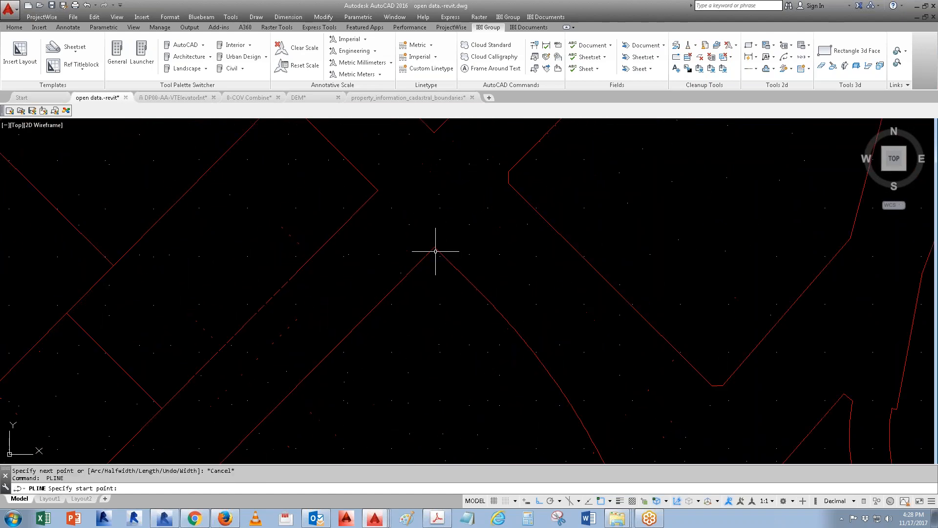
{"action": "left_click", "coordinate": [435, 247]}
{"action": "key", "text": "Escape"}
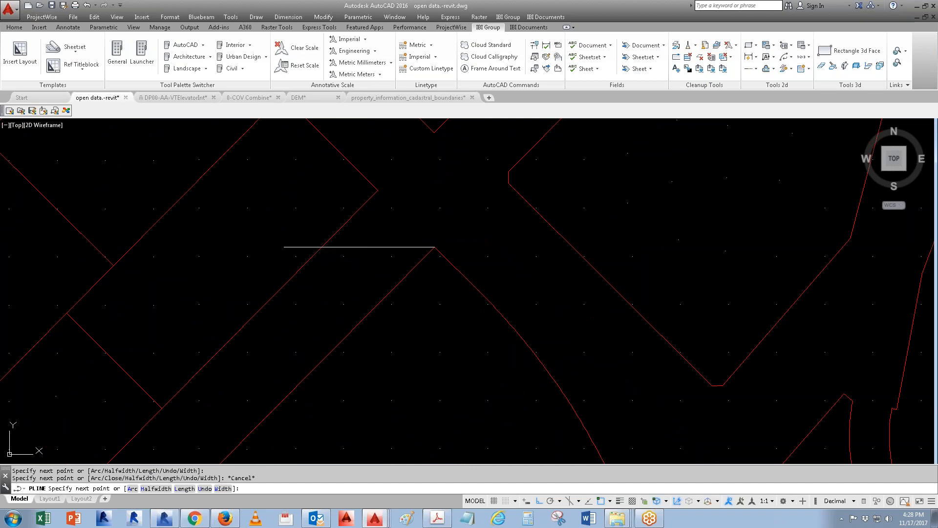
- Start an Align of all drawing objects, using the lot's northern corner as both the first source and first destination point
{"action": "type", "text": "al"}
{"action": "key", "text": "Return"}
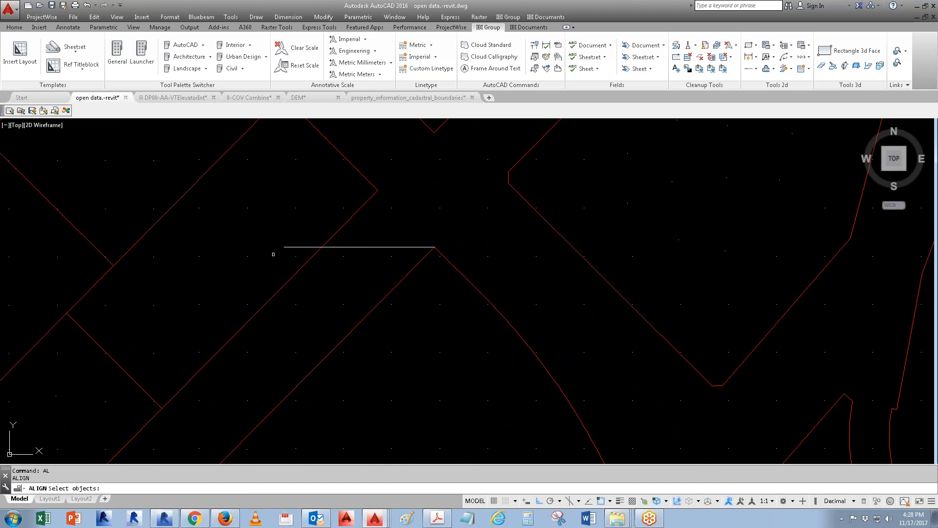
{"action": "type", "text": "all"}
{"action": "key", "text": "Return"}
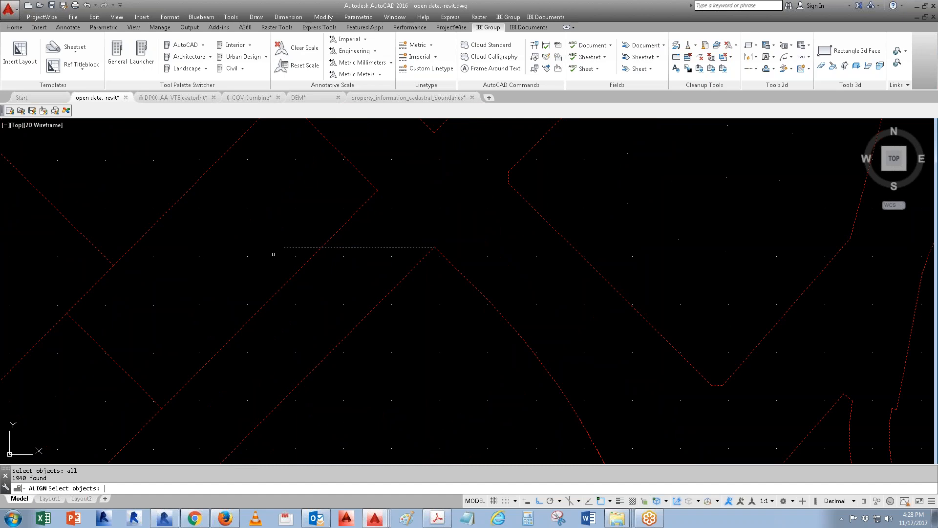
{"action": "key", "text": "Return"}
{"action": "left_click", "coordinate": [389, 246]}
{"action": "type", "text": "@"}
{"action": "key", "text": "Return"}
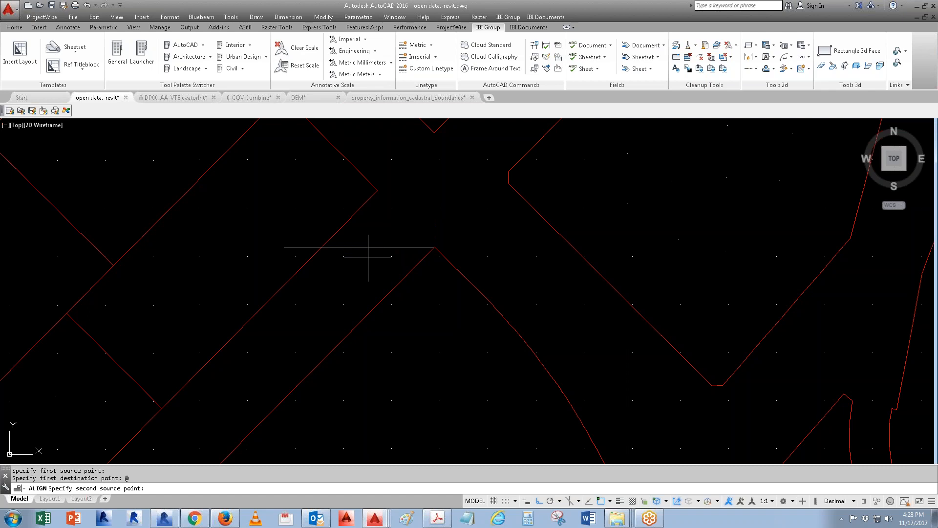
- Align the lot's northwest property line to the west end of the horizontal reference line, without scaling the objects
{"action": "scroll", "coordinate": [398, 203], "scroll_direction": "down", "scroll_amount": 5}
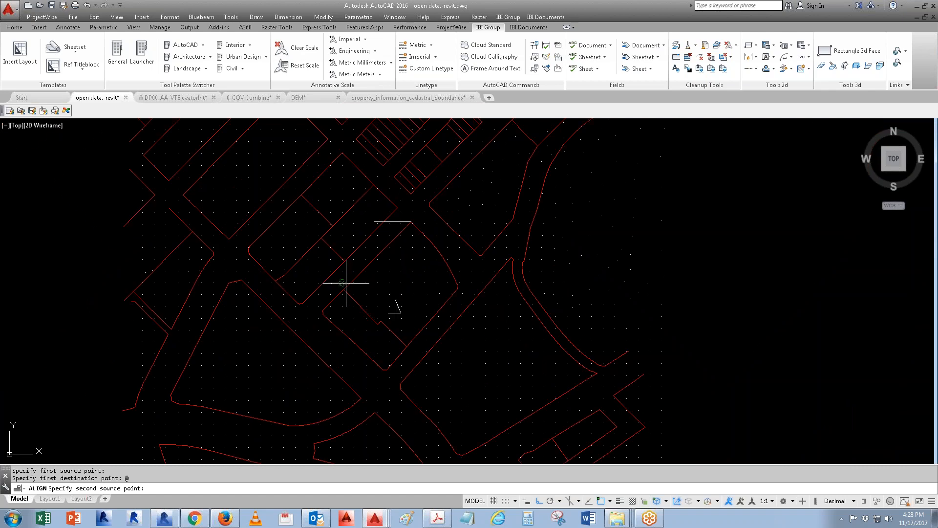
{"action": "left_click", "coordinate": [355, 268]}
{"action": "scroll", "coordinate": [374, 229], "scroll_direction": "up", "scroll_amount": 7}
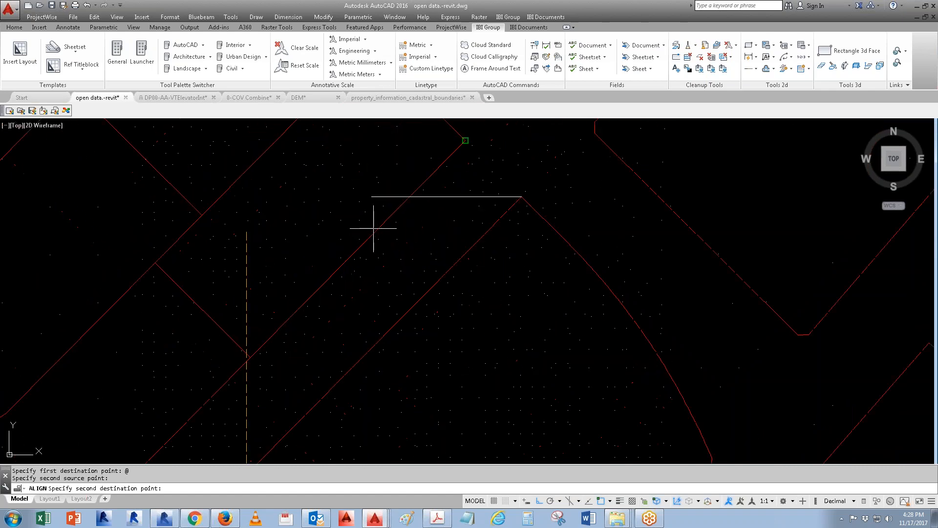
{"action": "left_click", "coordinate": [372, 197]}
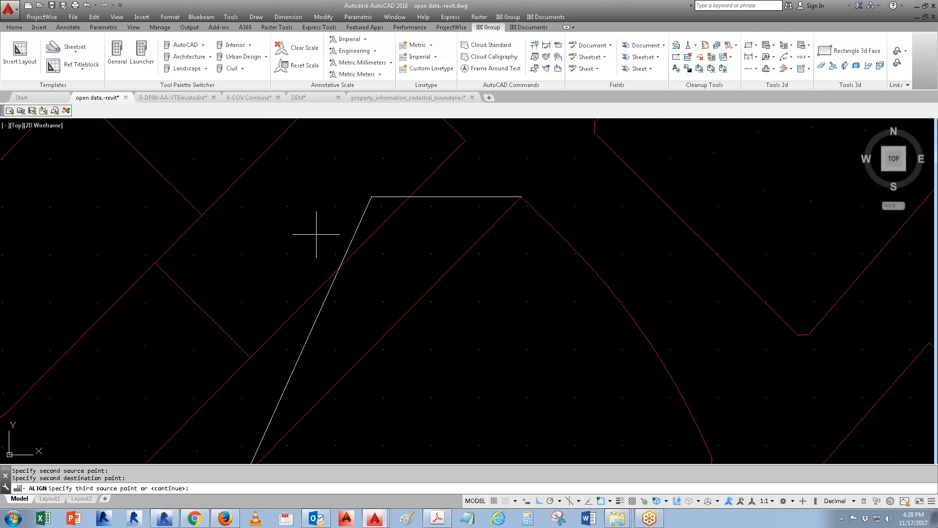
{"action": "key", "text": "Return"}
{"action": "key", "text": "Return"}
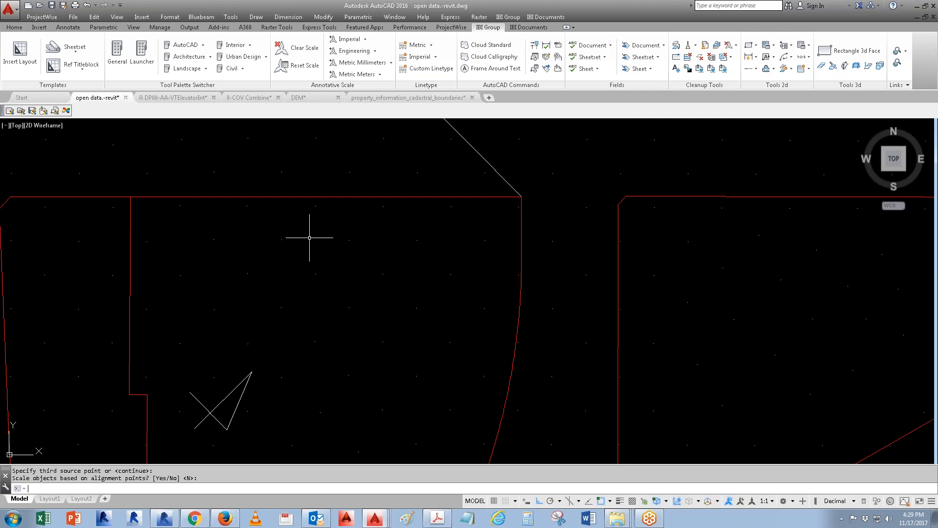
- Switch to Revit and set the site's contour line display interval to 1' 0" in the Site Settings
{"action": "left_click", "coordinate": [164, 518]}
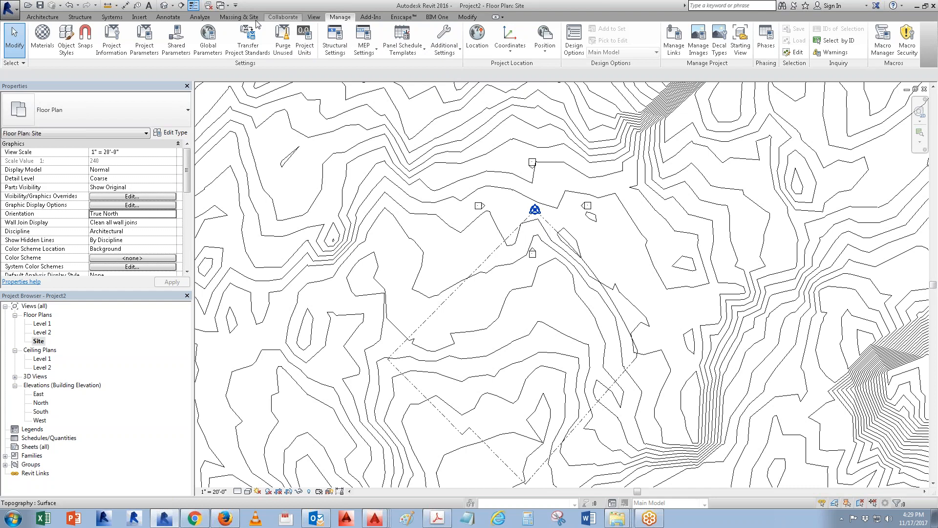
{"action": "left_click", "coordinate": [239, 17]}
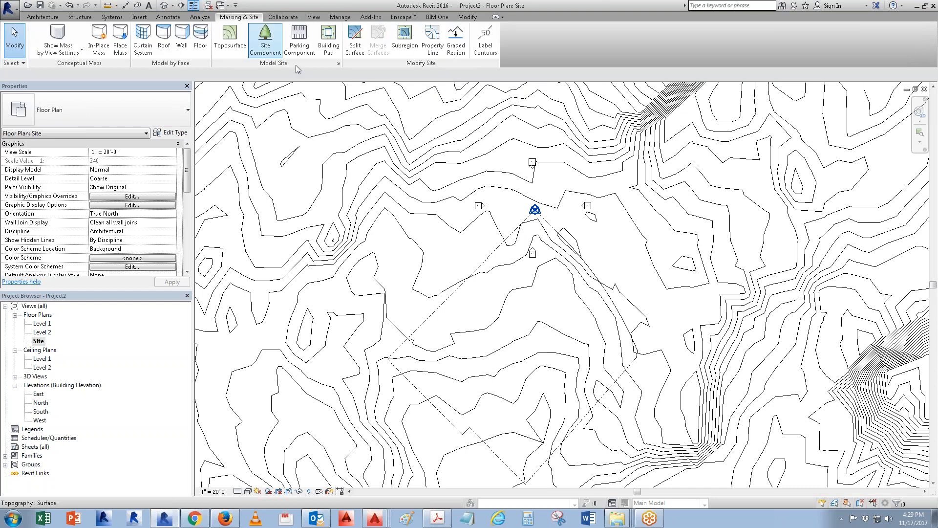
{"action": "left_click", "coordinate": [338, 64]}
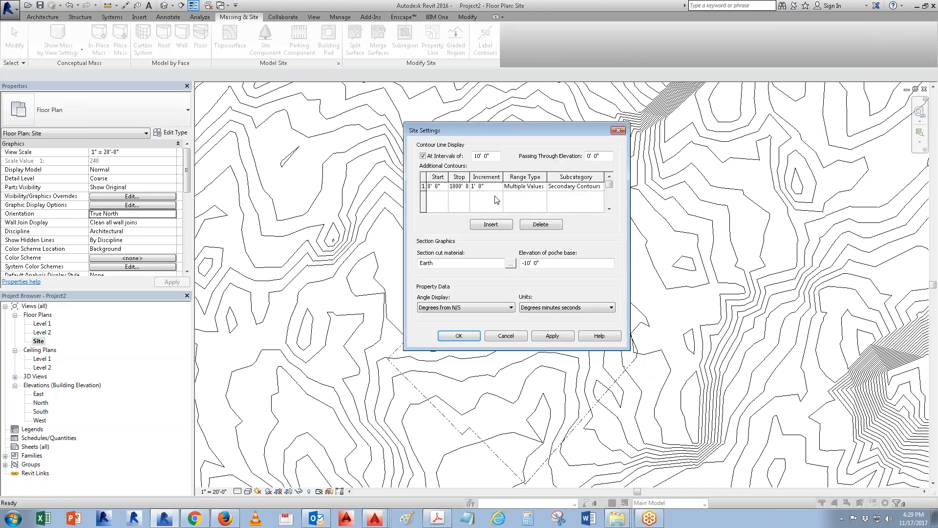
{"action": "left_click_drag", "start_coordinate": [491, 155], "coordinate": [474, 155]}
{"action": "type", "text": "1"}
{"action": "key", "text": "Return"}
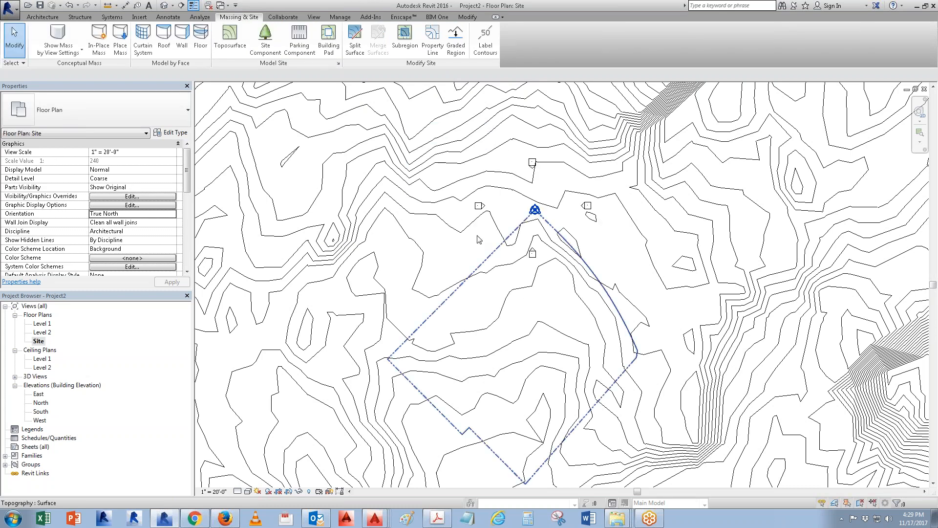
- Set the additional Secondary Contours increment to 1" in the Site Settings and apply it to the toposurface
{"action": "left_click", "coordinate": [338, 63]}
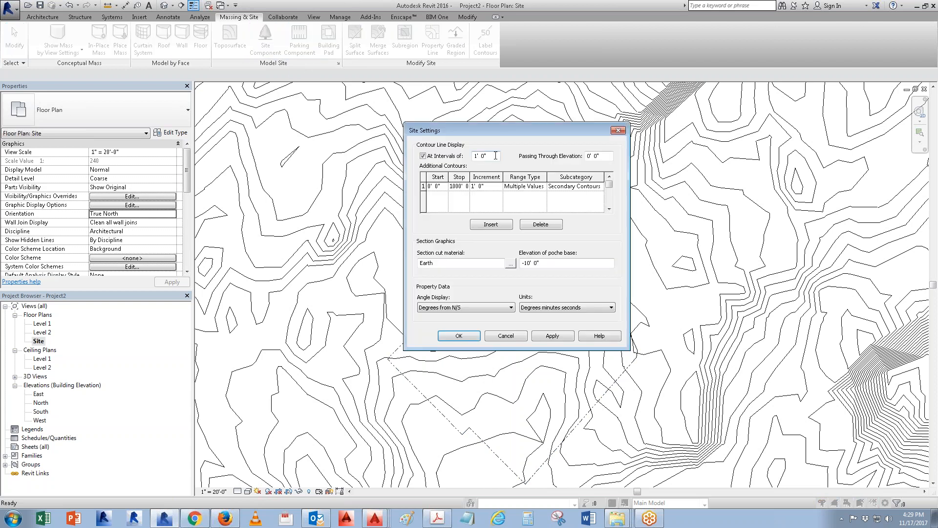
{"action": "double_click", "coordinate": [494, 186]}
{"action": "type", "text": "1\""}
{"action": "left_click", "coordinate": [567, 336]}
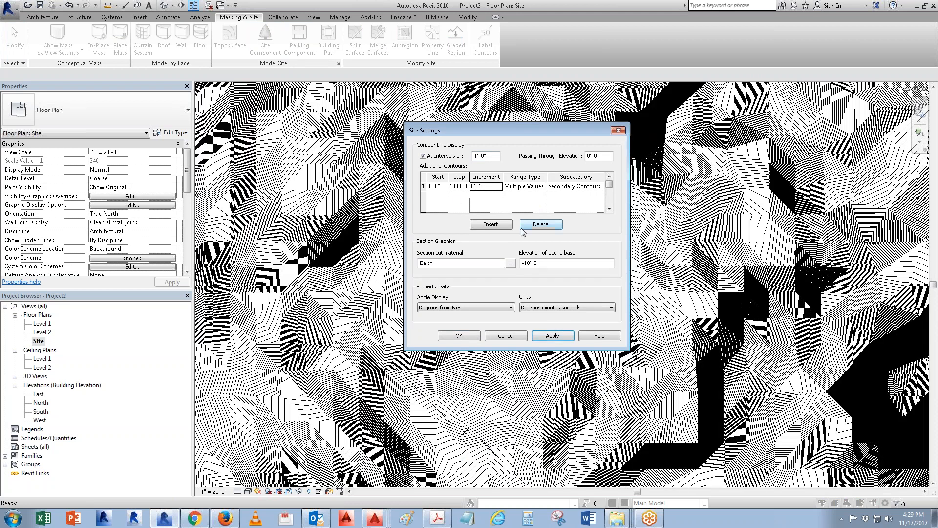
- Set the additional Secondary Contours increment to 10' 0" and accept the Site Settings
{"action": "left_click", "coordinate": [481, 186]}
{"action": "left_click_drag", "start_coordinate": [484, 186], "coordinate": [465, 186]}
{"action": "type", "text": "10"}
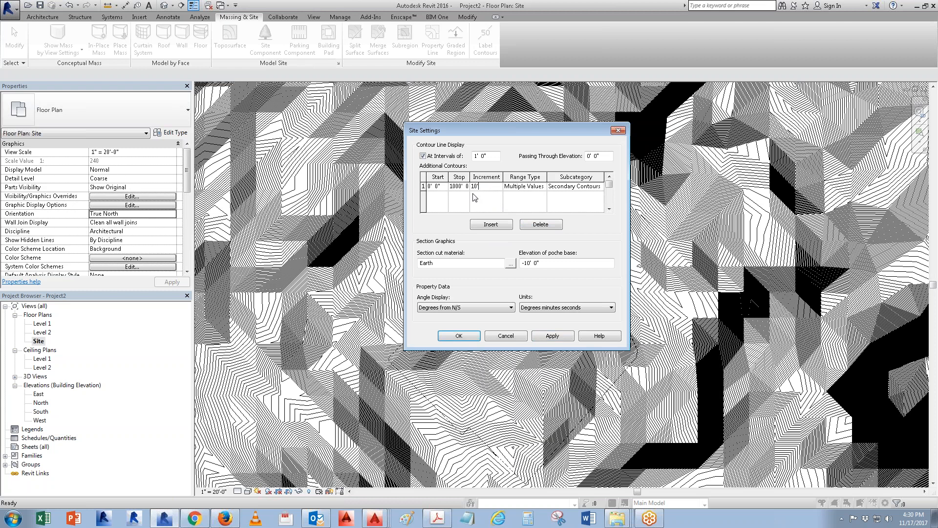
{"action": "left_click", "coordinate": [552, 337]}
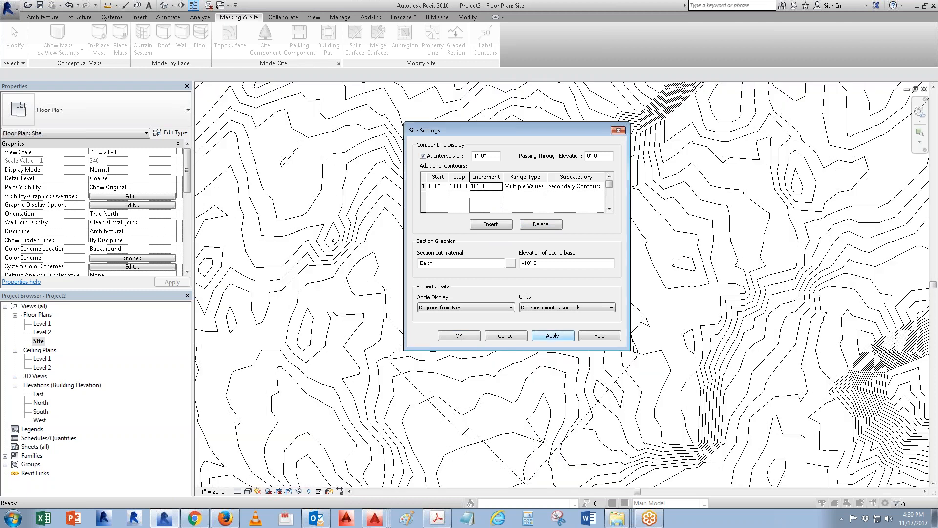
{"action": "left_click", "coordinate": [468, 338]}
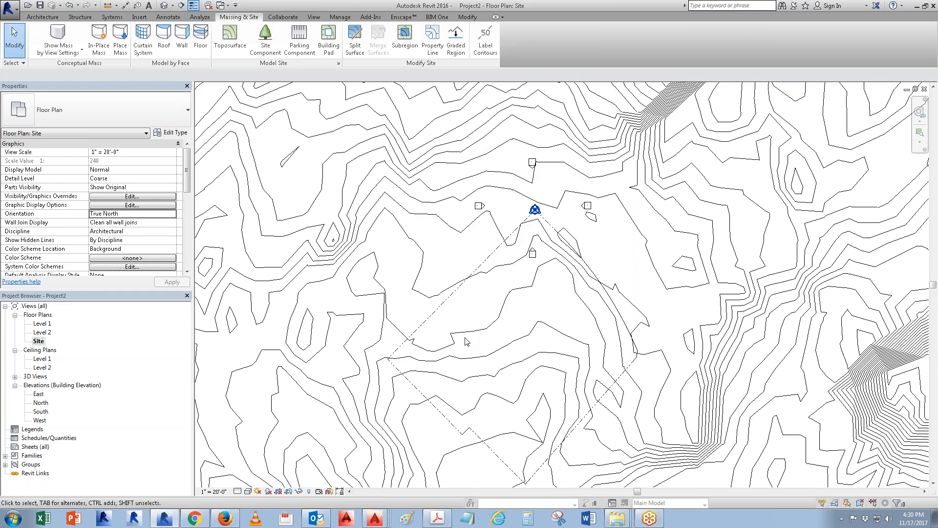
- Review the Project Units formats for the Common discipline and leave them without applying changes
{"action": "key", "text": "u"}
{"action": "key", "text": "n"}
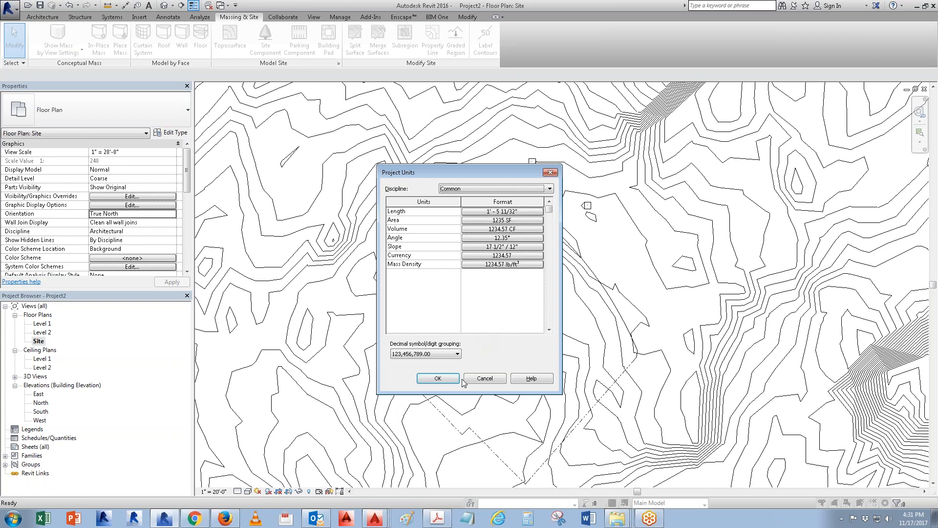
{"action": "left_click", "coordinate": [491, 380]}
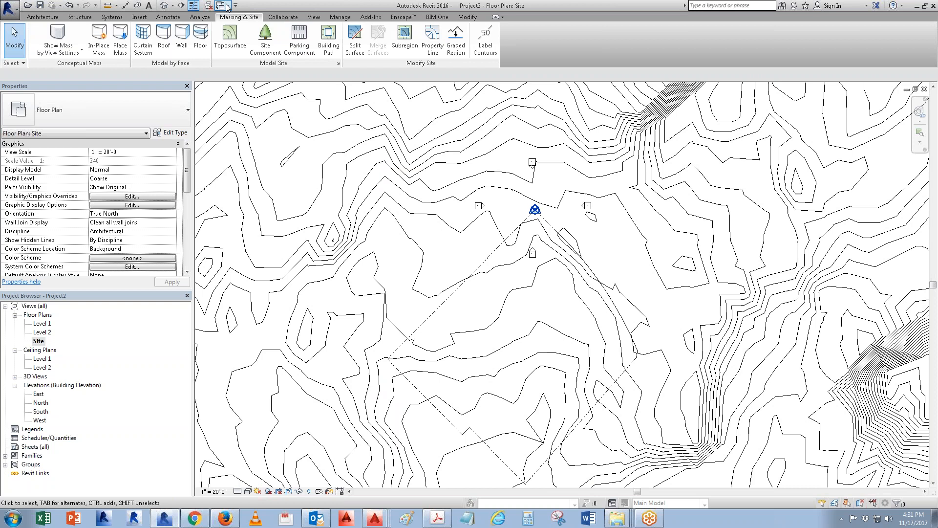
- Bring up the list of open File Explorer folders
{"action": "right_click", "coordinate": [624, 515]}
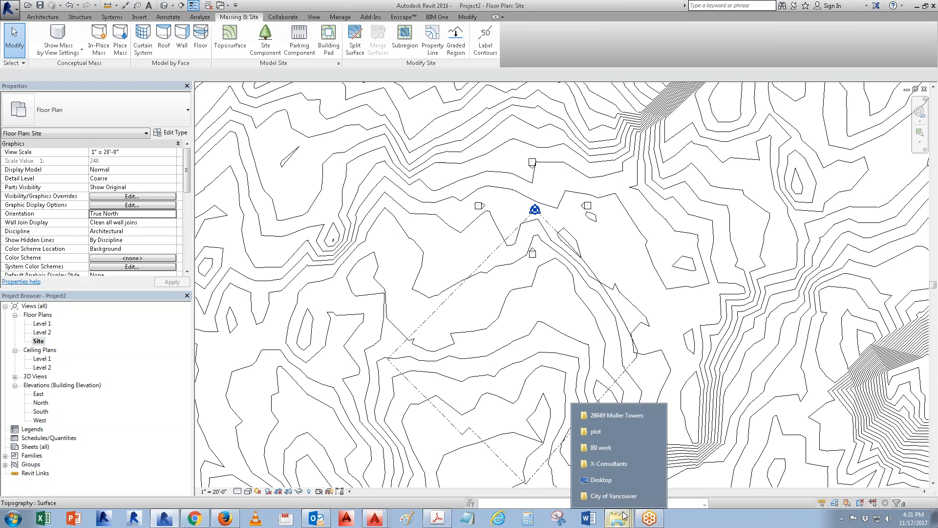